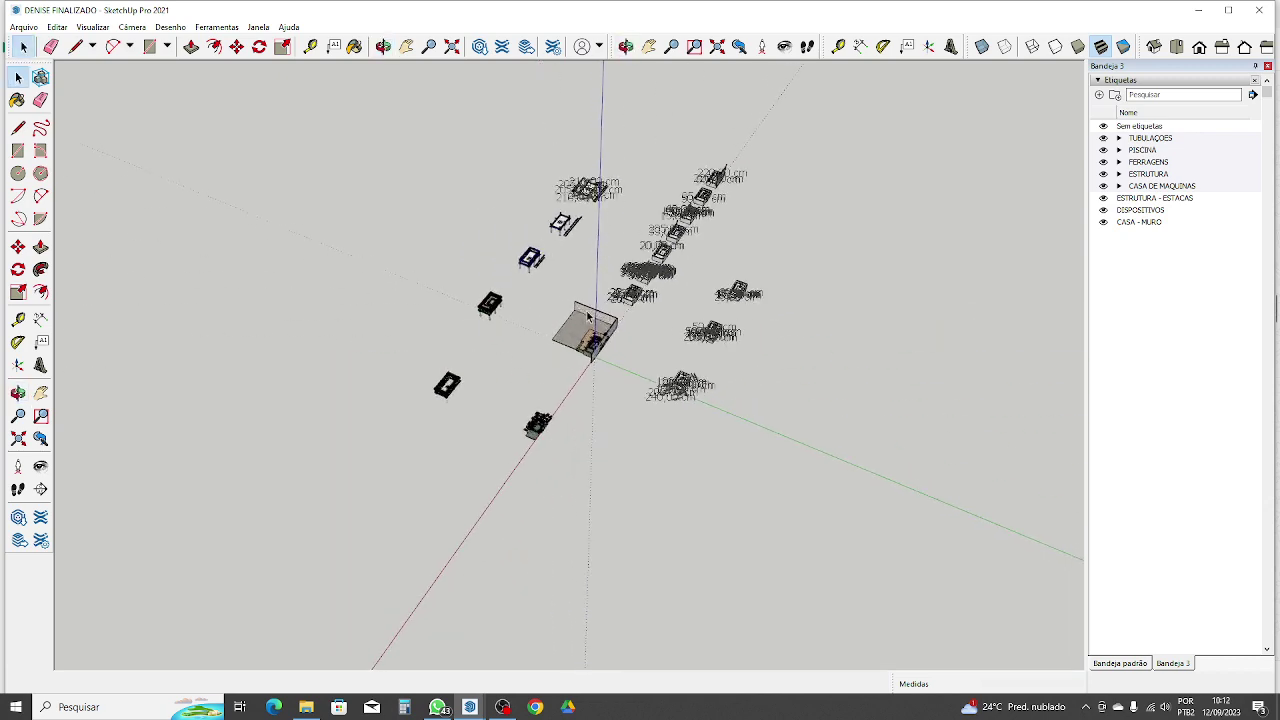
# Step: Survey the separate pool models laid out around the origin, from the dimensioned shells and structural frames to the piping assembly
pyautogui.scroll(1, 588, 318)
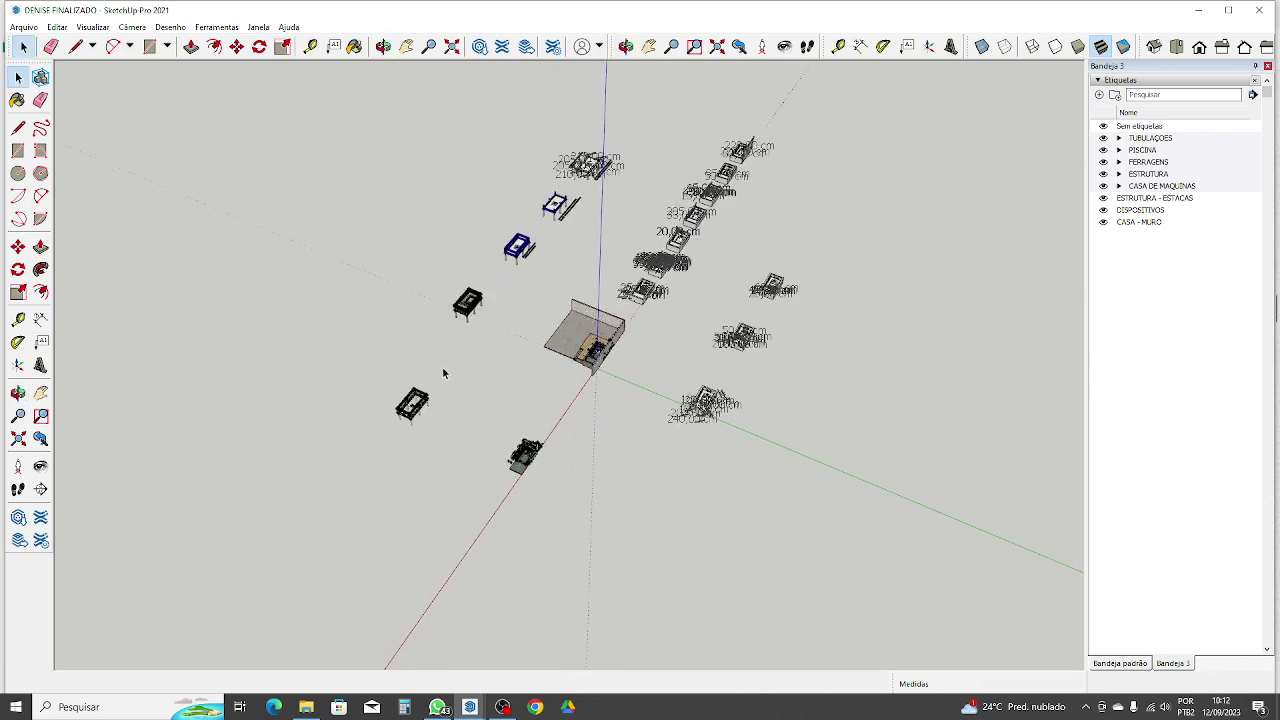
pyautogui.moveTo(443, 371); pyautogui.dragTo(819, 400, button='middle')
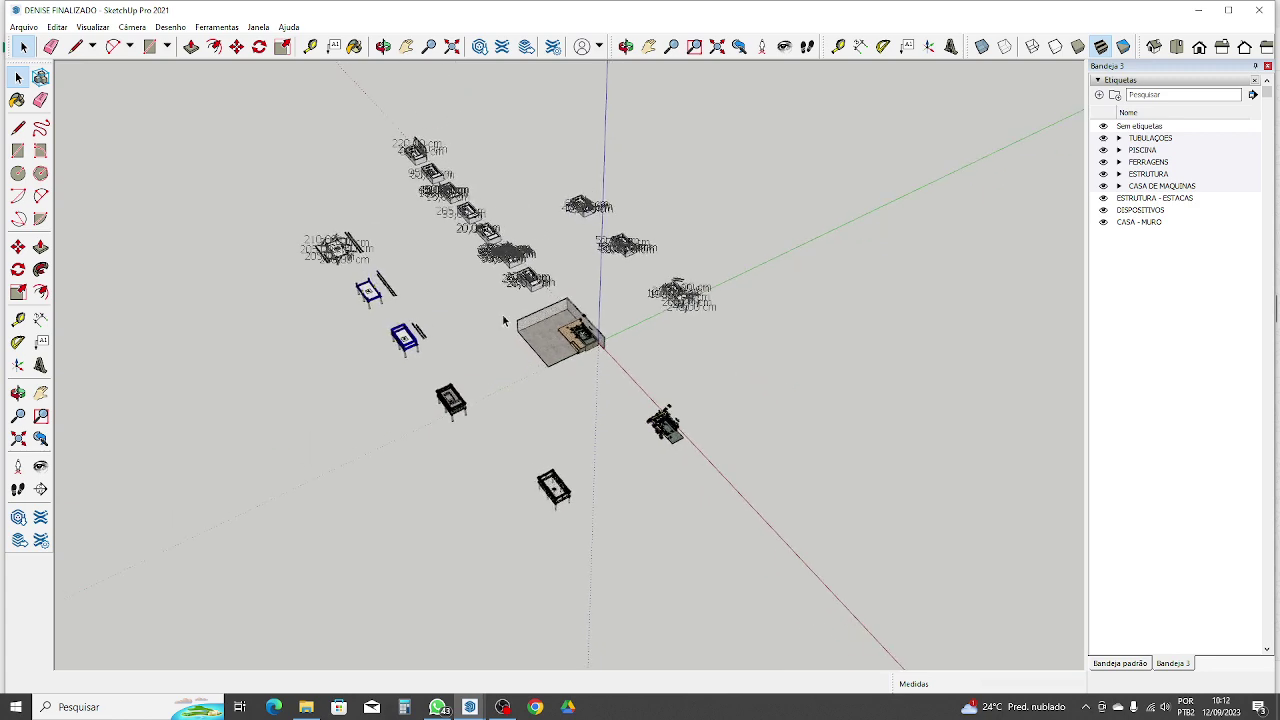
pyautogui.scroll(1, 517, 352)
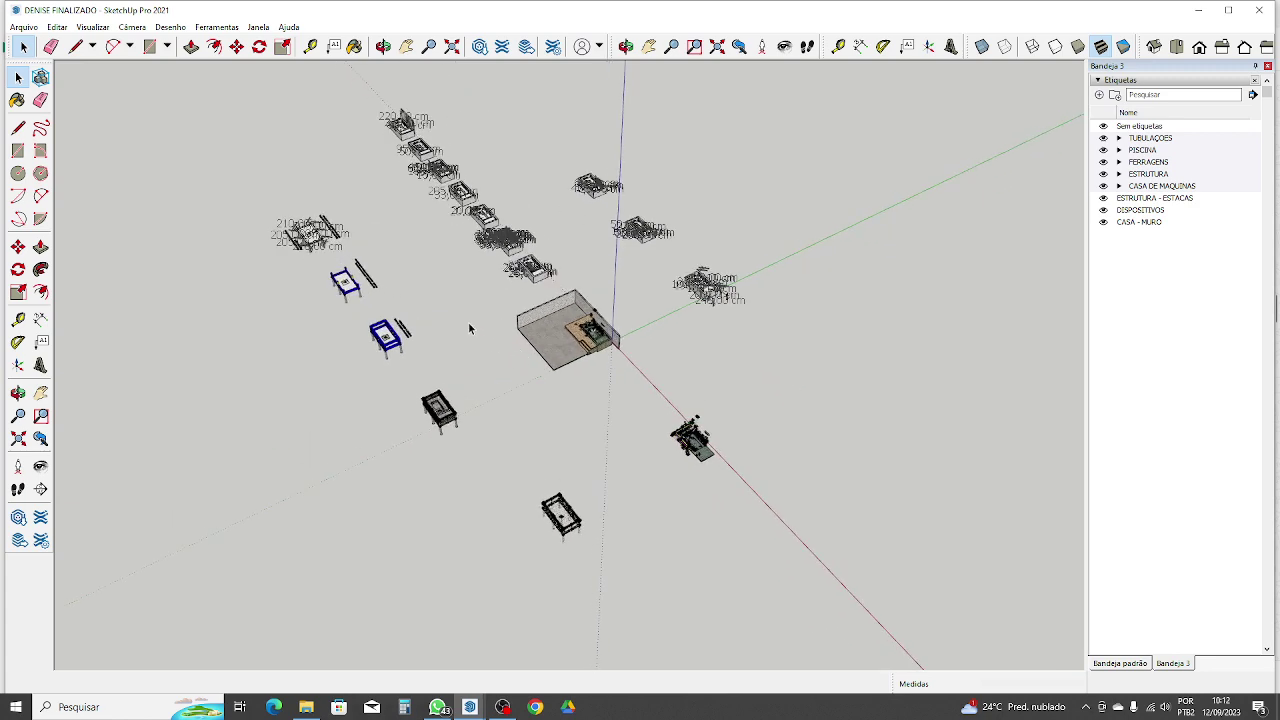
pyautogui.moveTo(457, 311); pyautogui.dragTo(547, 320, button='middle')
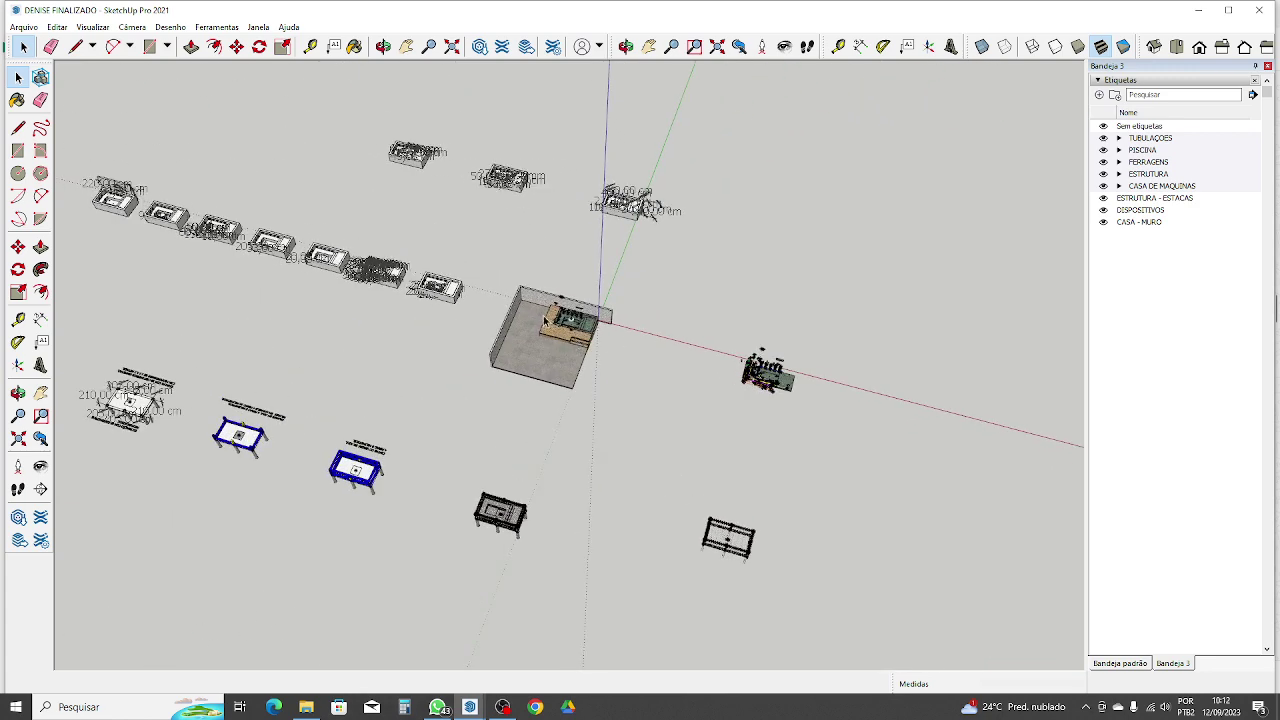
pyautogui.scroll(-1, 545, 318)
pyautogui.scroll(5, 329, 277)
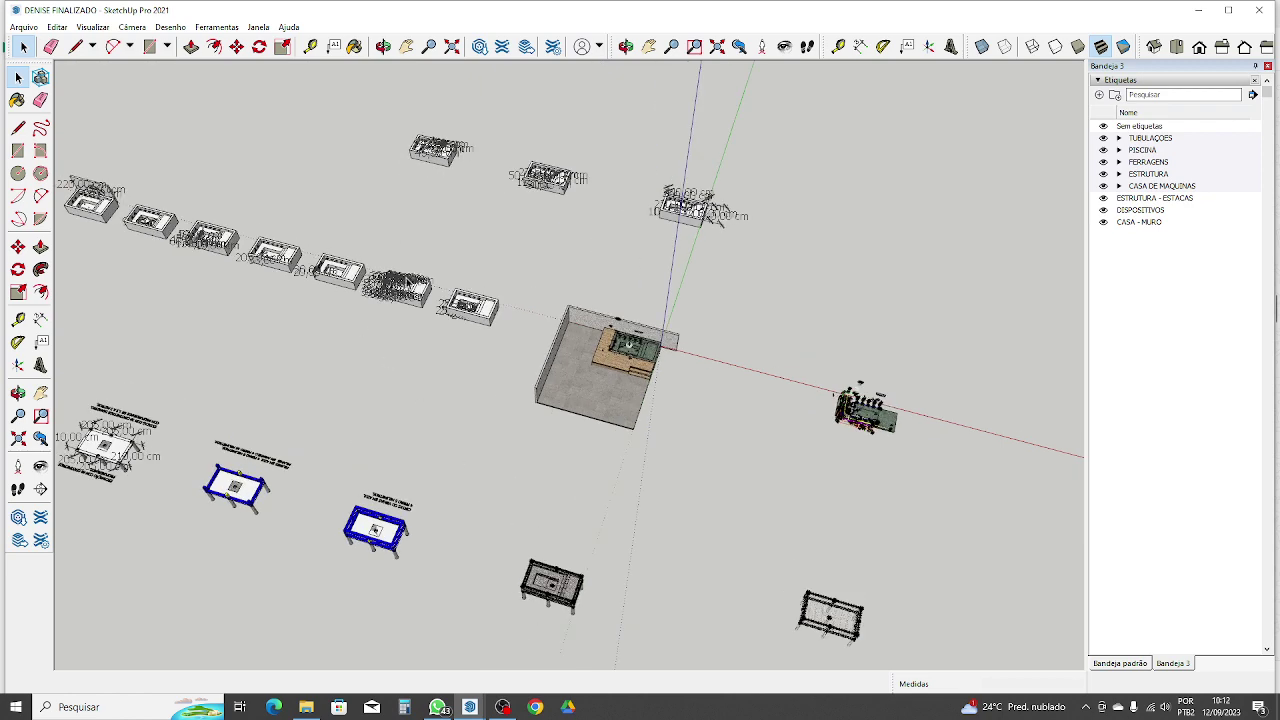
pyautogui.moveTo(417, 285); pyautogui.dragTo(514, 290, button='middle')
pyautogui.scroll(-4, 322, 266)
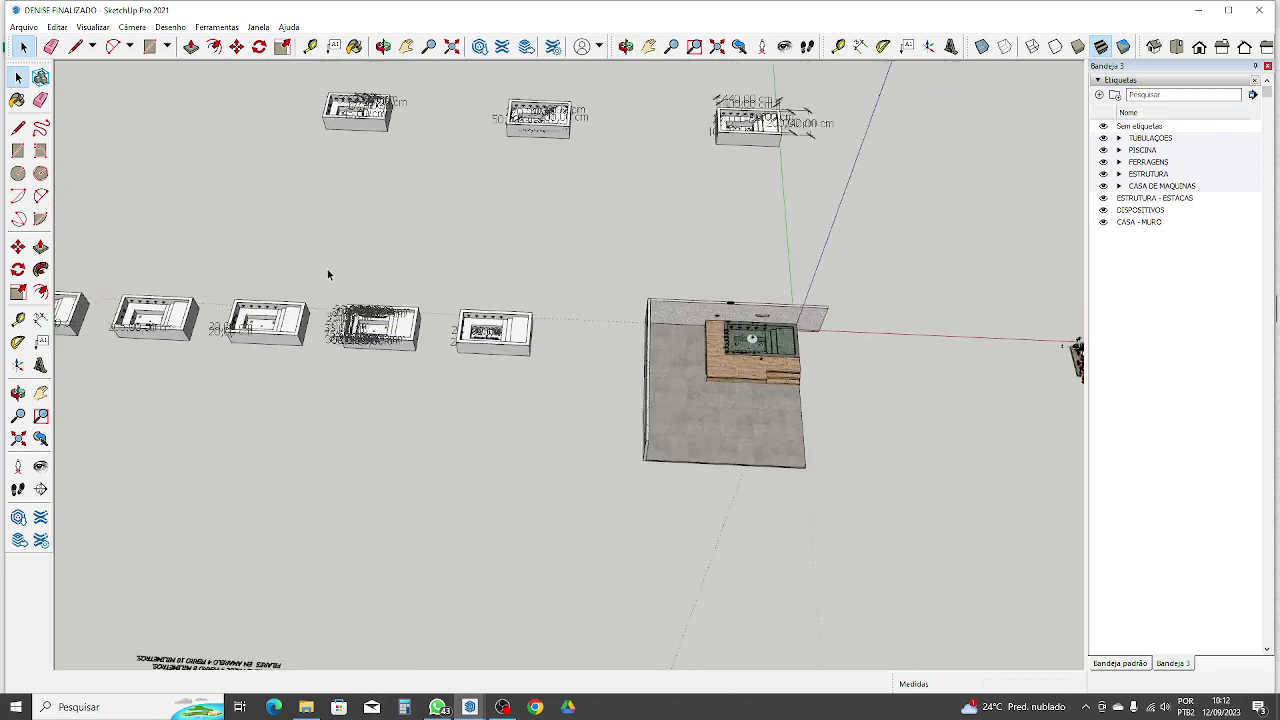
pyautogui.scroll(2, 830, 520)
pyautogui.scroll(6, 808, 249)
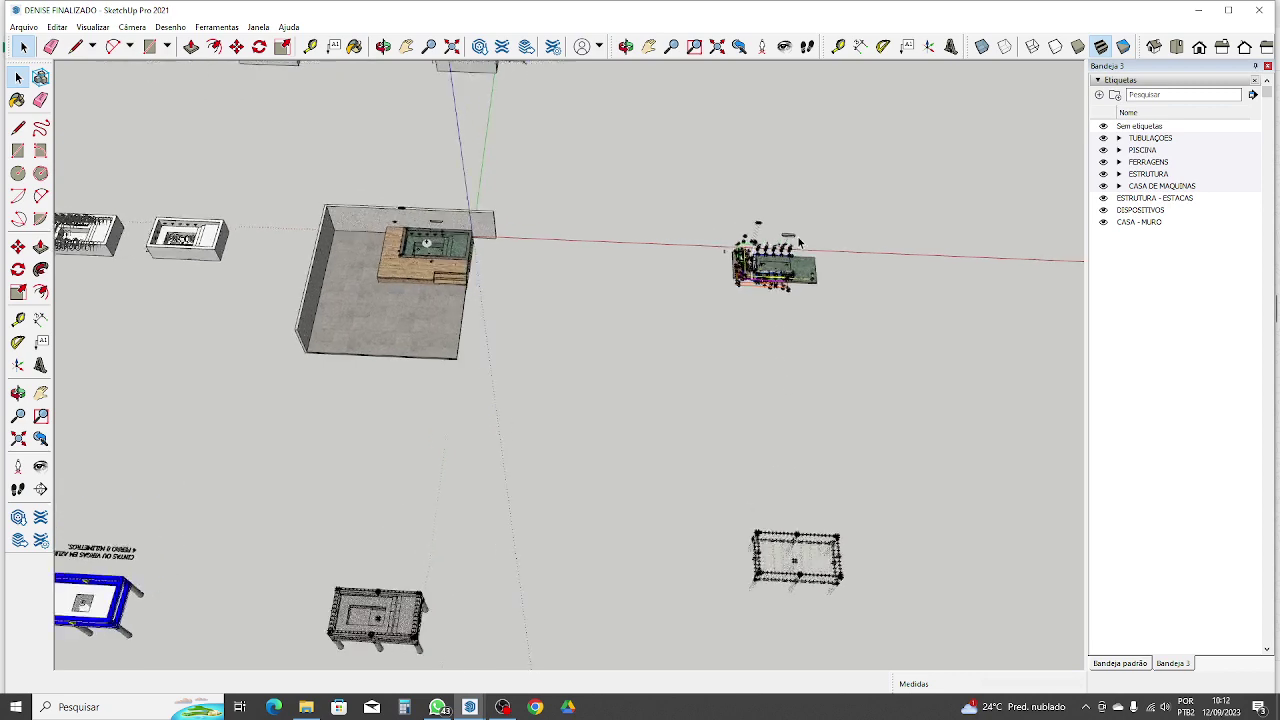
pyautogui.scroll(2, 808, 249)
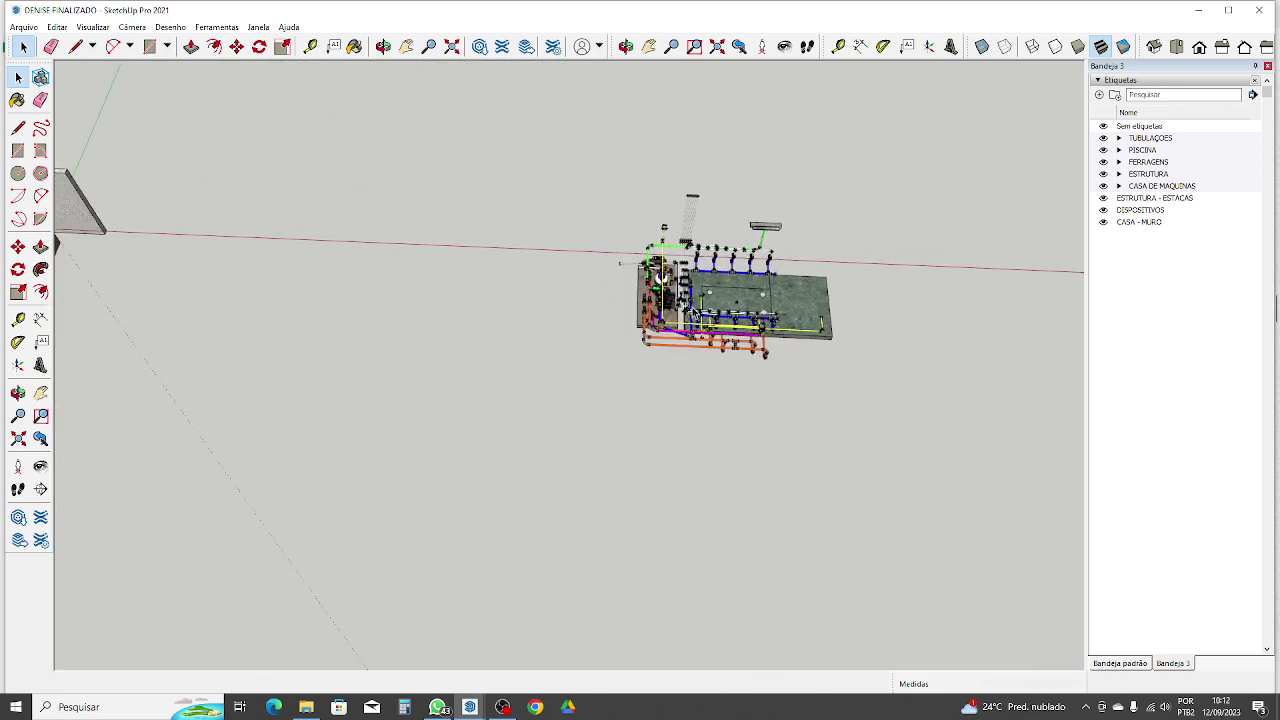
pyautogui.scroll(-5, 692, 300)
pyautogui.moveTo(826, 369); pyautogui.dragTo(552, 353, button='middle')
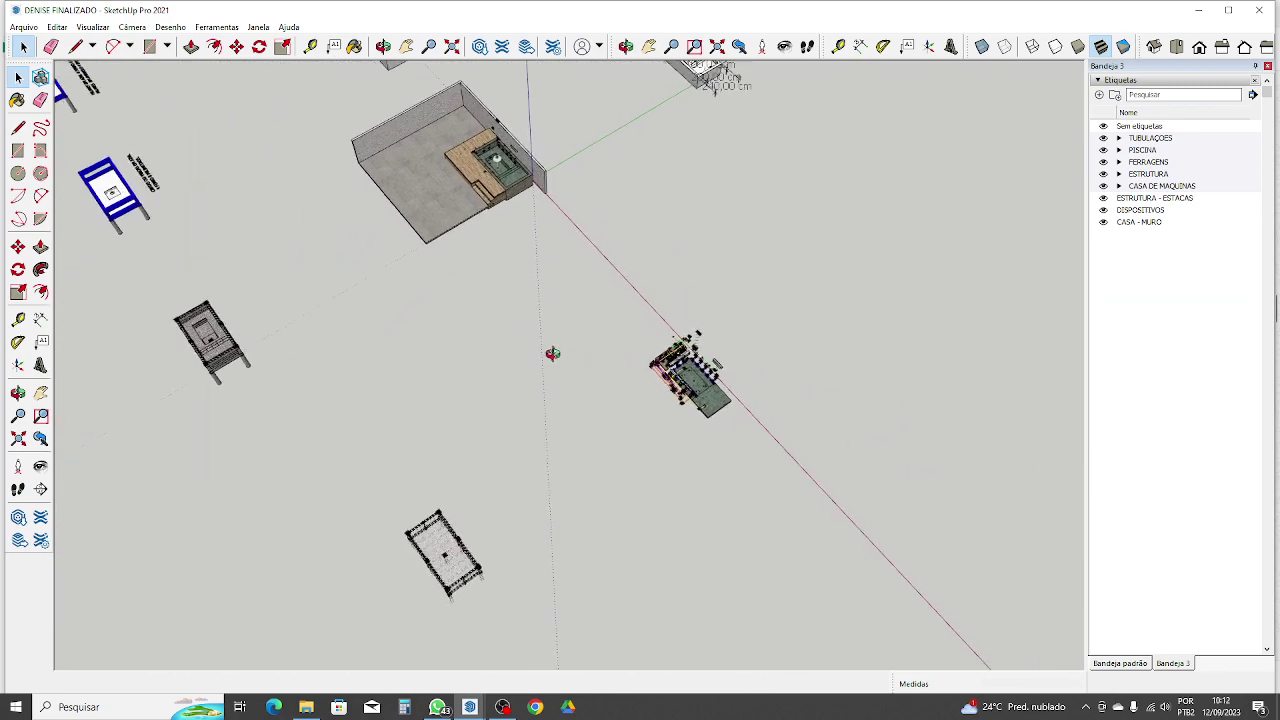
# Step: Examine the coloured piping assembly around the tiled pool floor from above and the orange pipes beneath the slab
pyautogui.scroll(-3, 552, 353)
pyautogui.scroll(8, 609, 370)
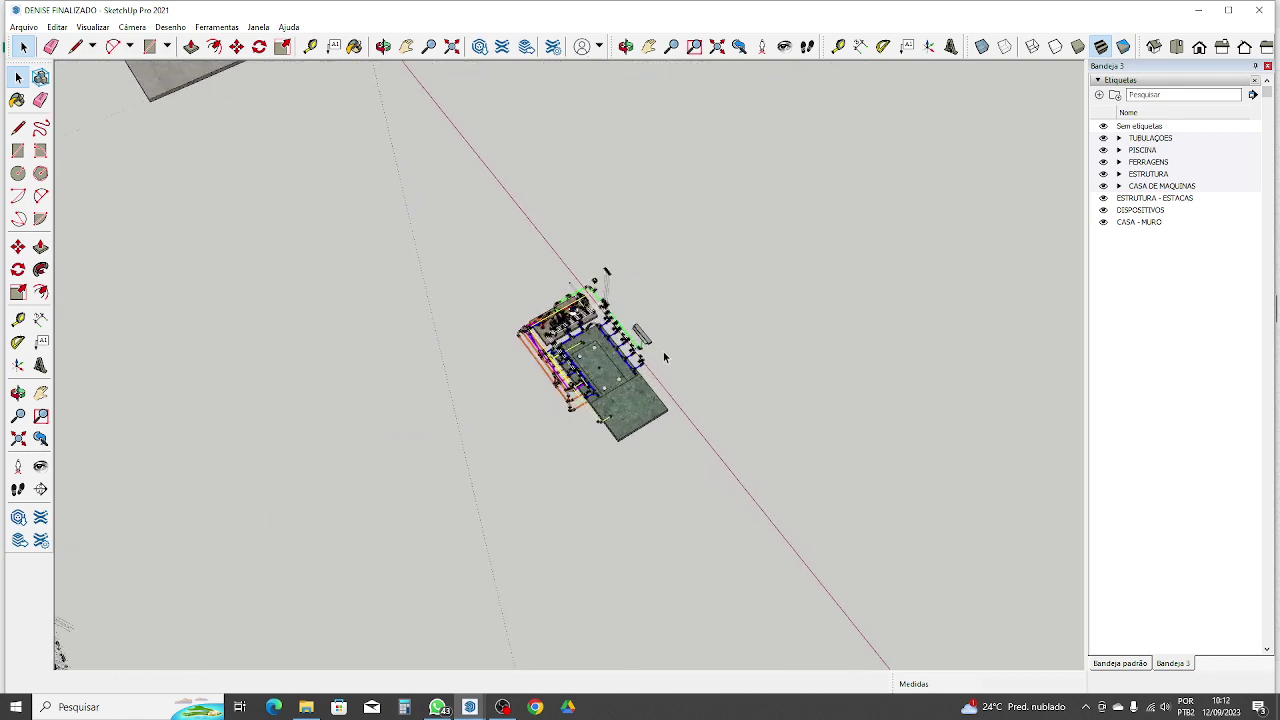
pyautogui.scroll(3, 663, 351)
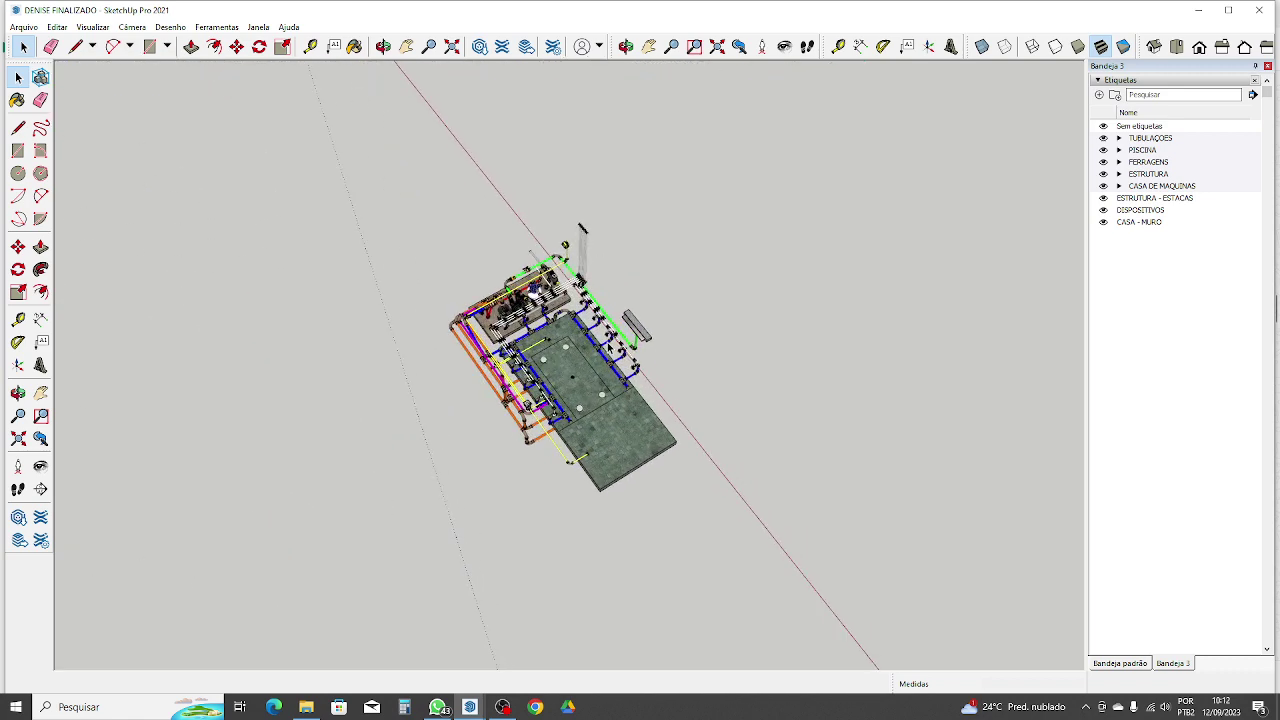
pyautogui.scroll(4, 608, 307)
pyautogui.moveTo(608, 320); pyautogui.dragTo(560, 370, button='middle')
pyautogui.scroll(4, 552, 368)
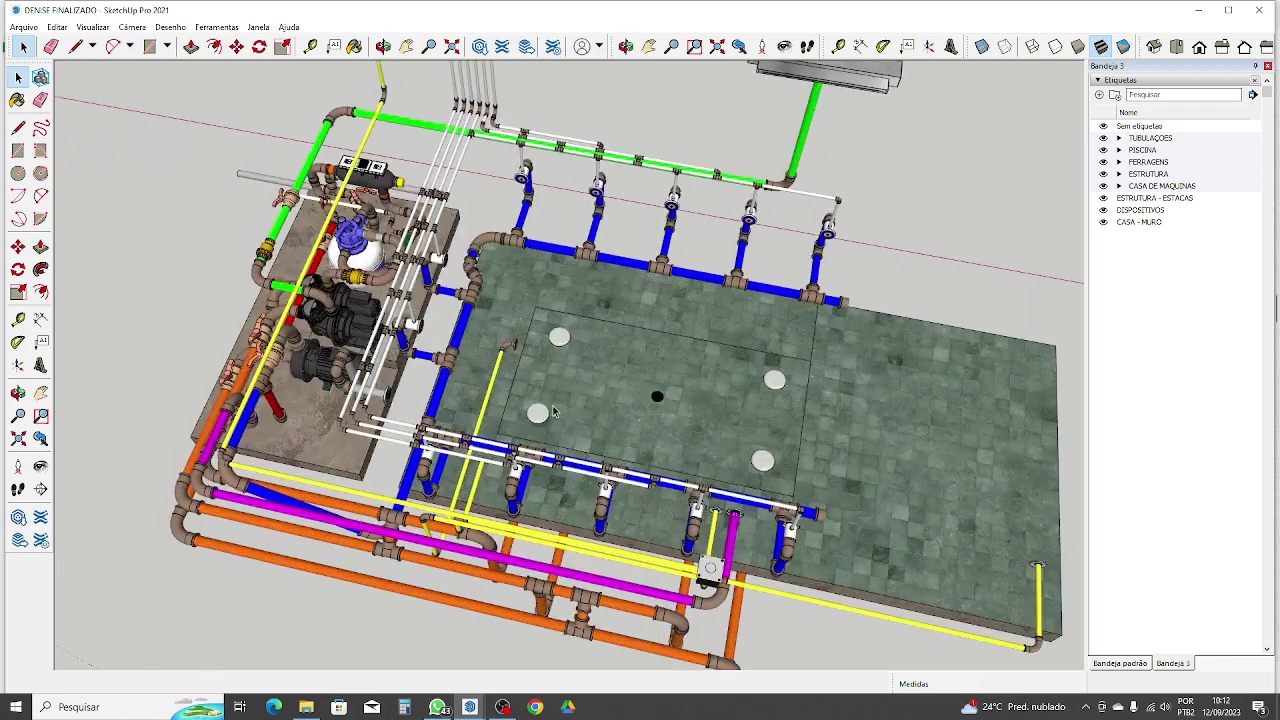
pyautogui.scroll(-4, 761, 408)
pyautogui.moveTo(609, 511); pyautogui.dragTo(630, 390, button='middle')
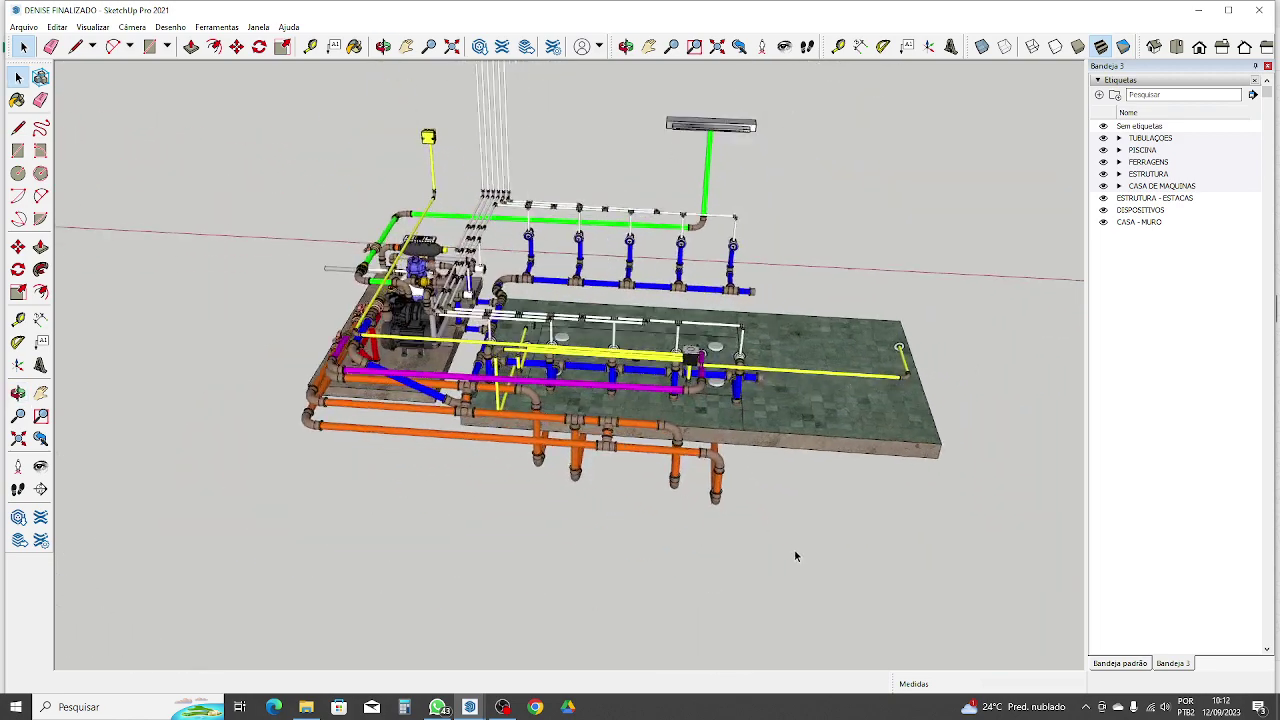
pyautogui.moveTo(795, 556); pyautogui.dragTo(560, 320, button='middle')
pyautogui.scroll(4, 545, 310)
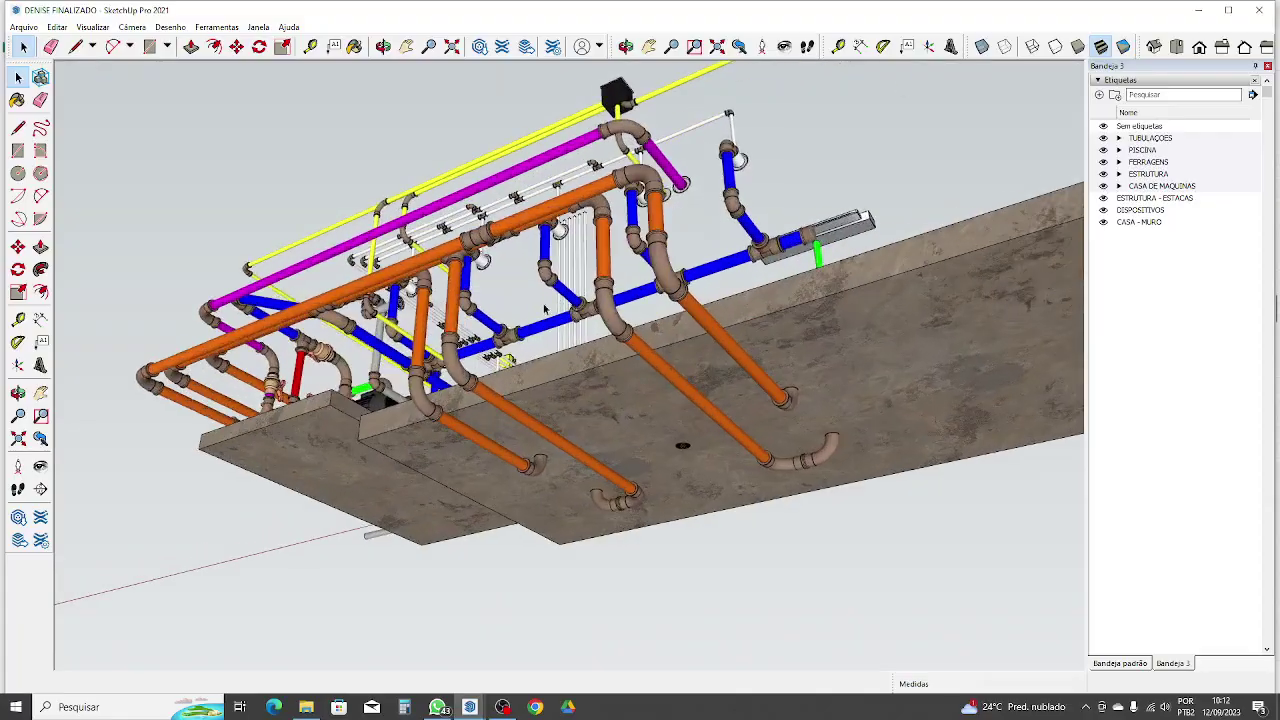
# Step: Inspect the equipment area's pumps, sand filter, heater, valves and connected pipes up close and from above
pyautogui.moveTo(408, 290); pyautogui.dragTo(1012, 572, button='middle')
pyautogui.moveTo(587, 486); pyautogui.dragTo(760, 517, button='middle')
pyautogui.scroll(4, 700, 517)
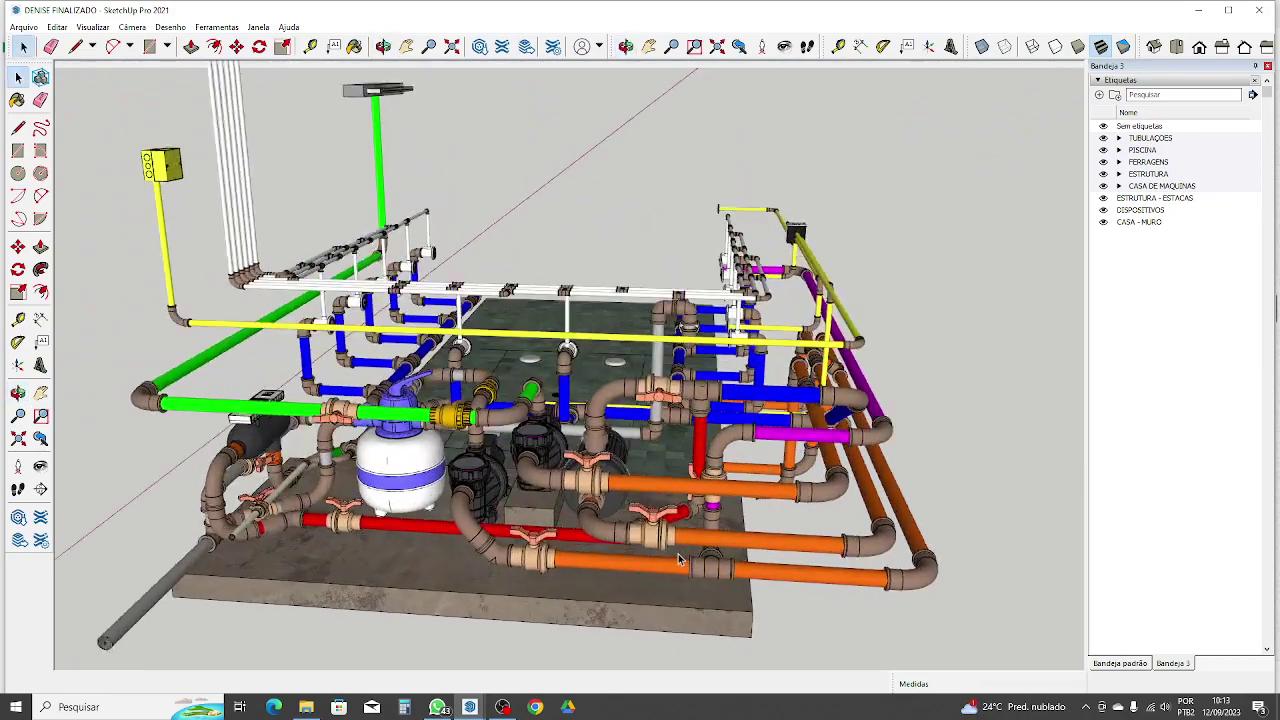
pyautogui.moveTo(563, 481); pyautogui.dragTo(548, 444, button='middle')
pyautogui.scroll(2, 548, 444)
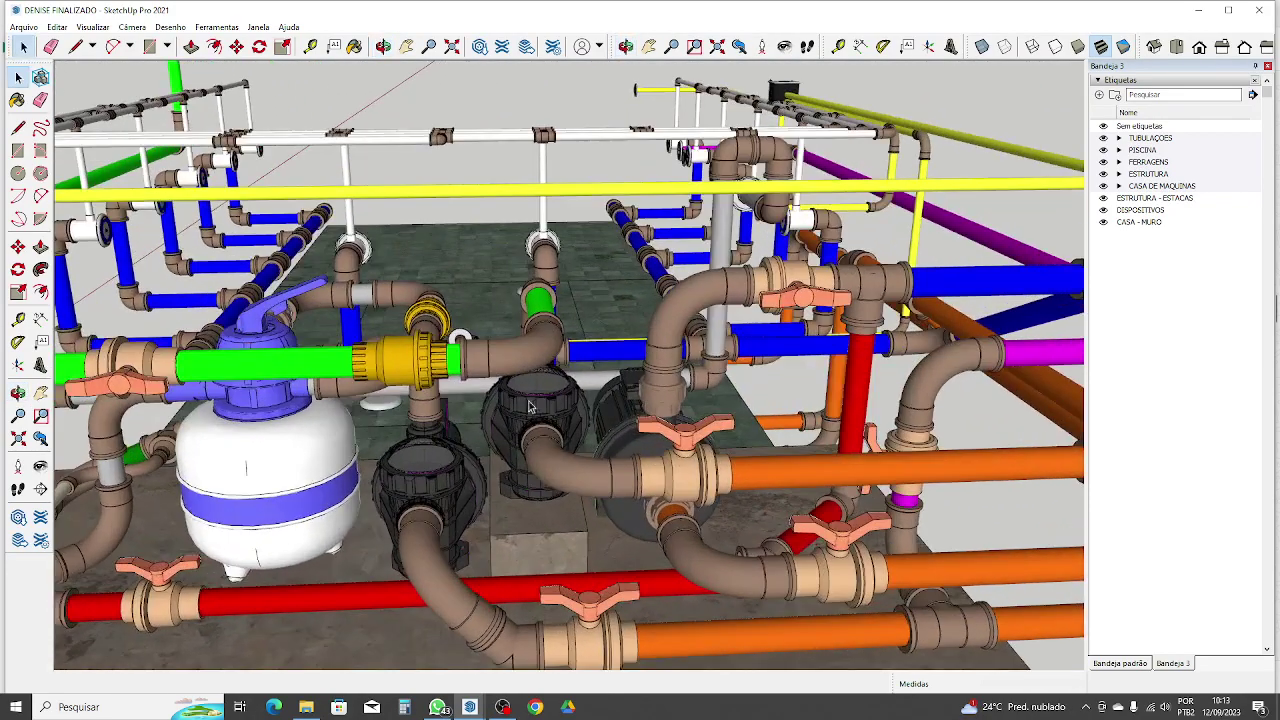
pyautogui.scroll(-5, 560, 395)
pyautogui.scroll(2, 560, 395)
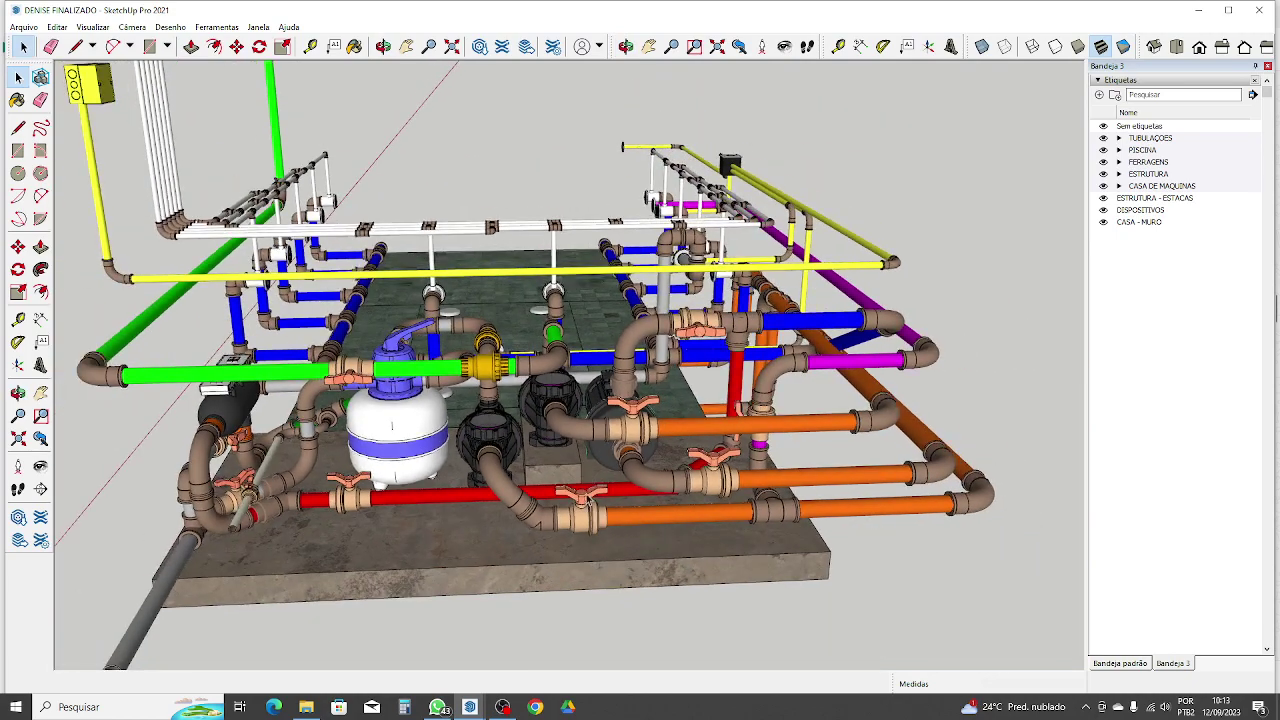
pyautogui.moveTo(478, 418); pyautogui.dragTo(494, 341, button='middle')
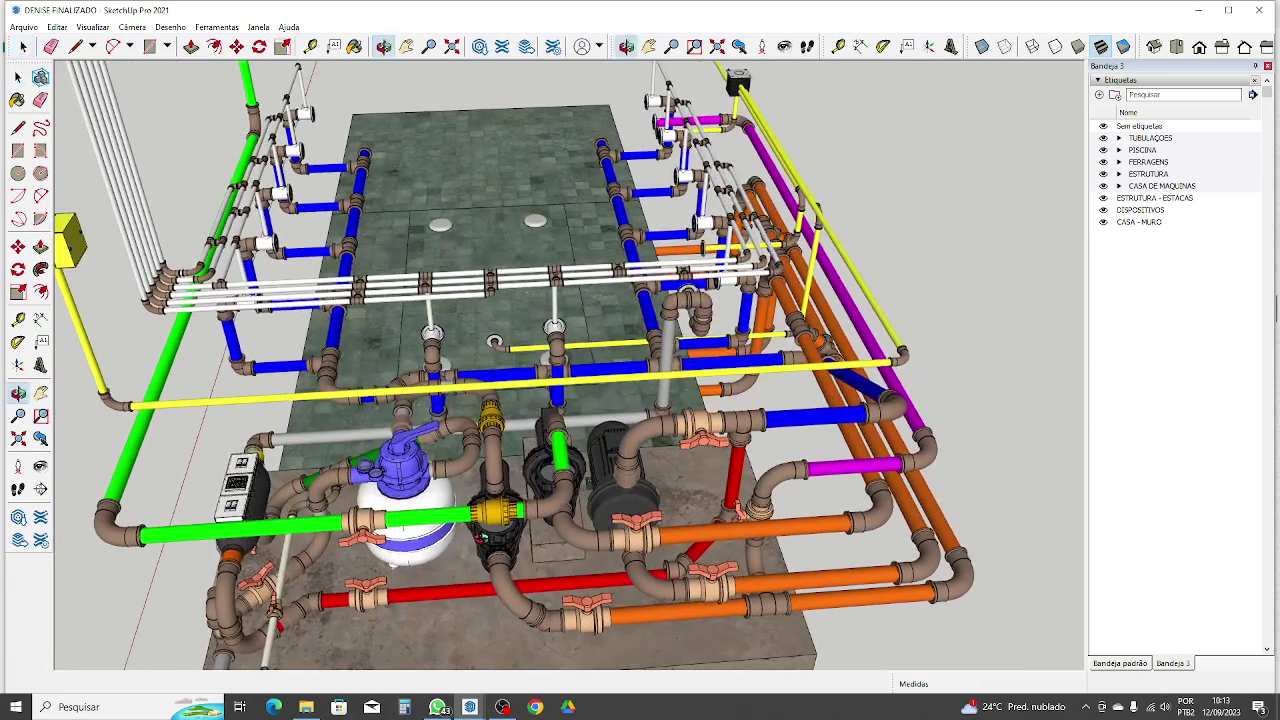
pyautogui.scroll(-3, 448, 450)
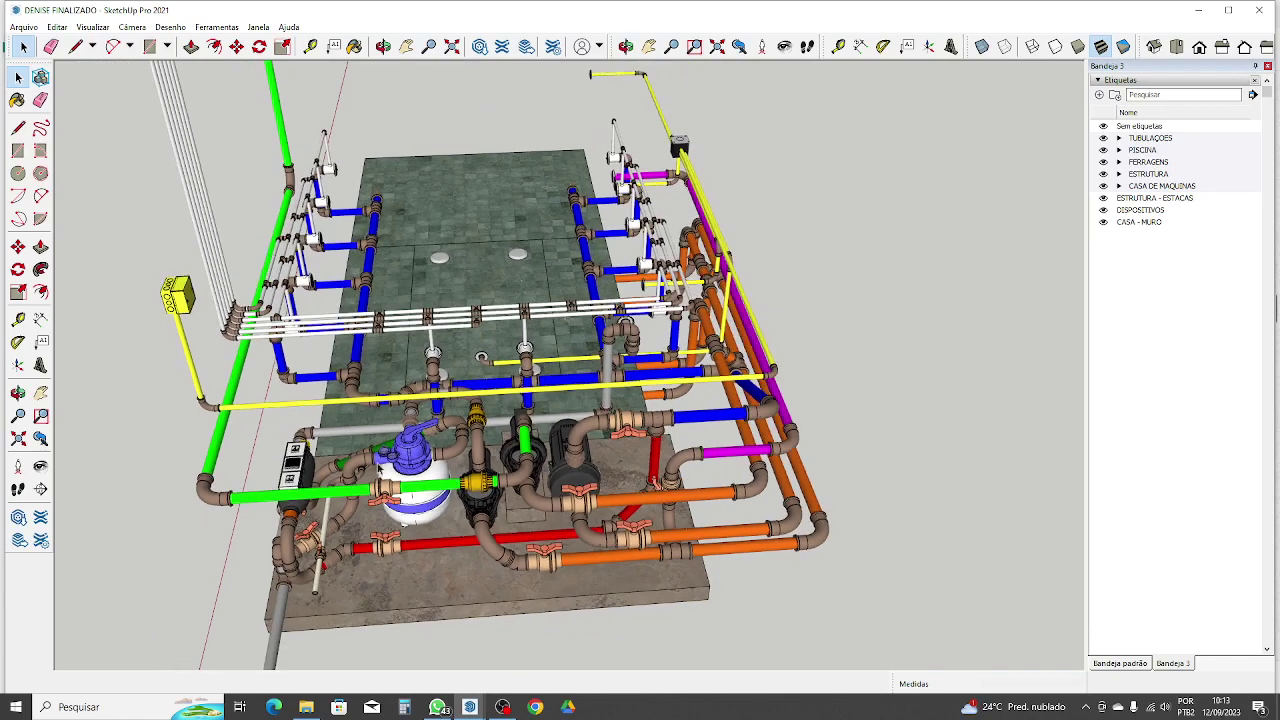
# Step: Examine the pipe runs along the pool's long side, including the blue jet lines, white air lines and junction box
pyautogui.moveTo(487, 492); pyautogui.dragTo(700, 350, button='middle')
pyautogui.scroll(-2, 363, 440)
pyautogui.scroll(5, 792, 325)
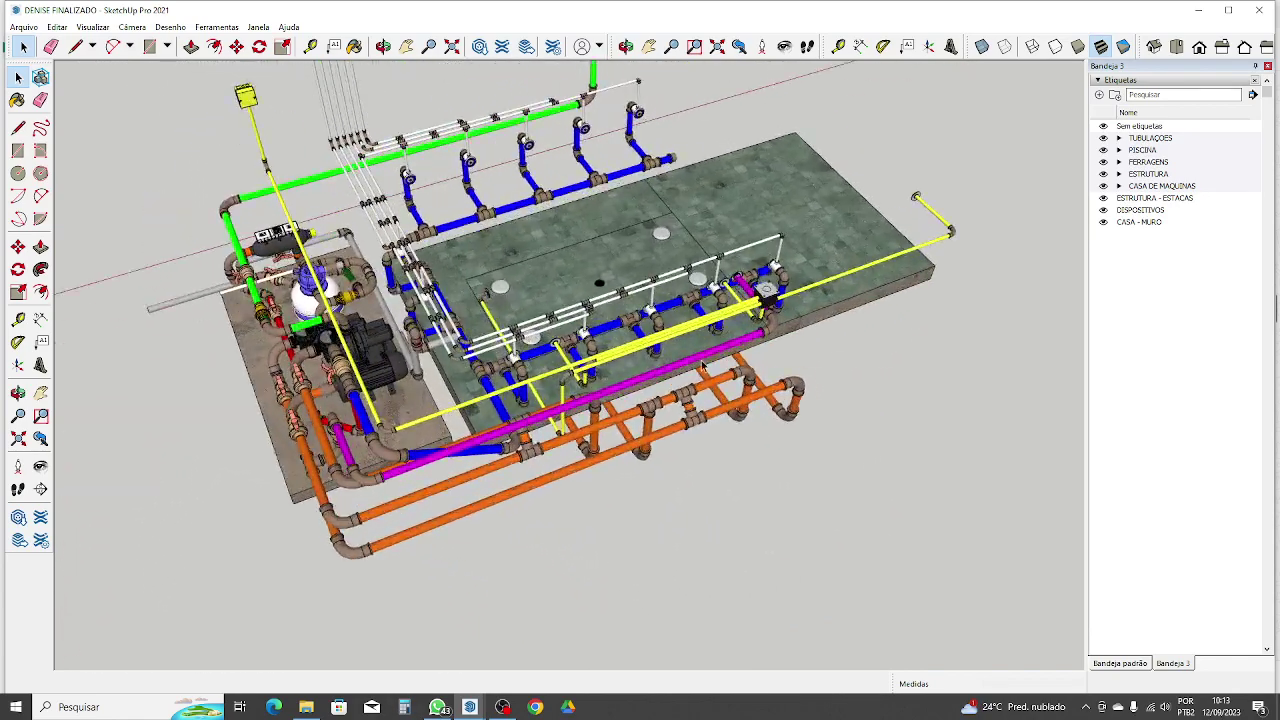
pyautogui.scroll(2, 792, 325)
pyautogui.scroll(-3, 771, 366)
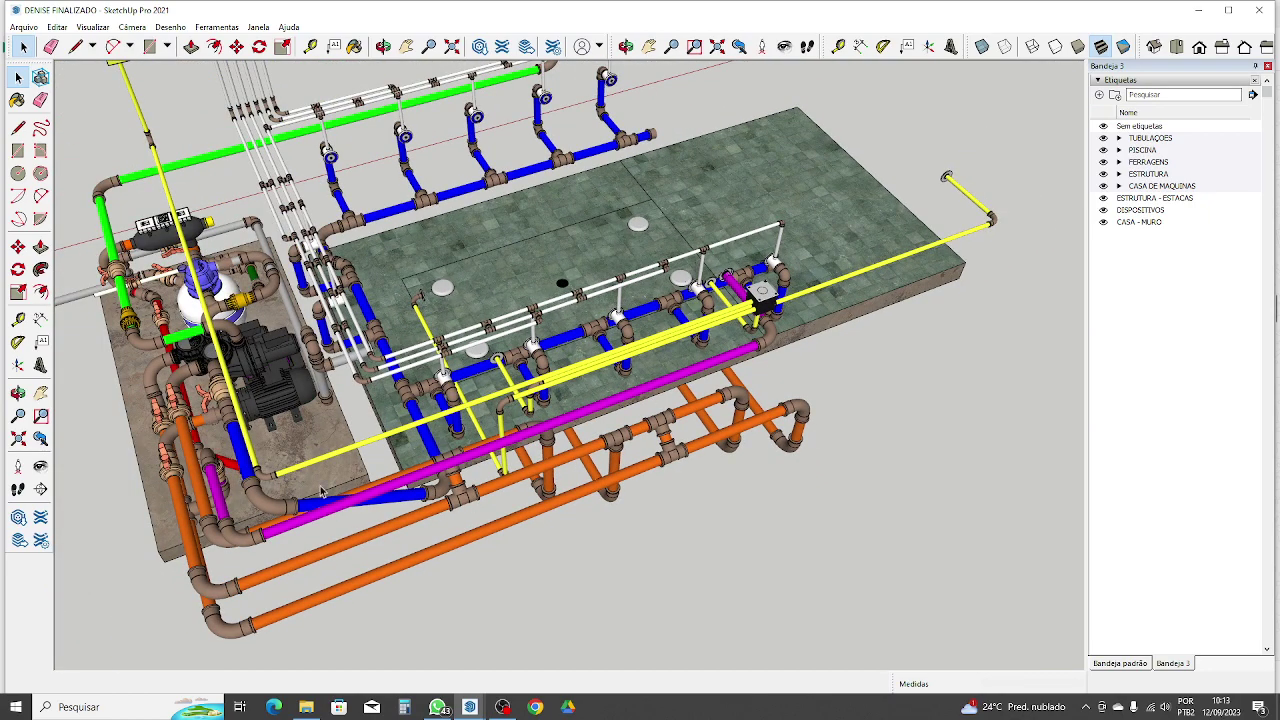
pyautogui.scroll(2, 781, 248)
pyautogui.moveTo(781, 248); pyautogui.dragTo(229, 391, button='middle')
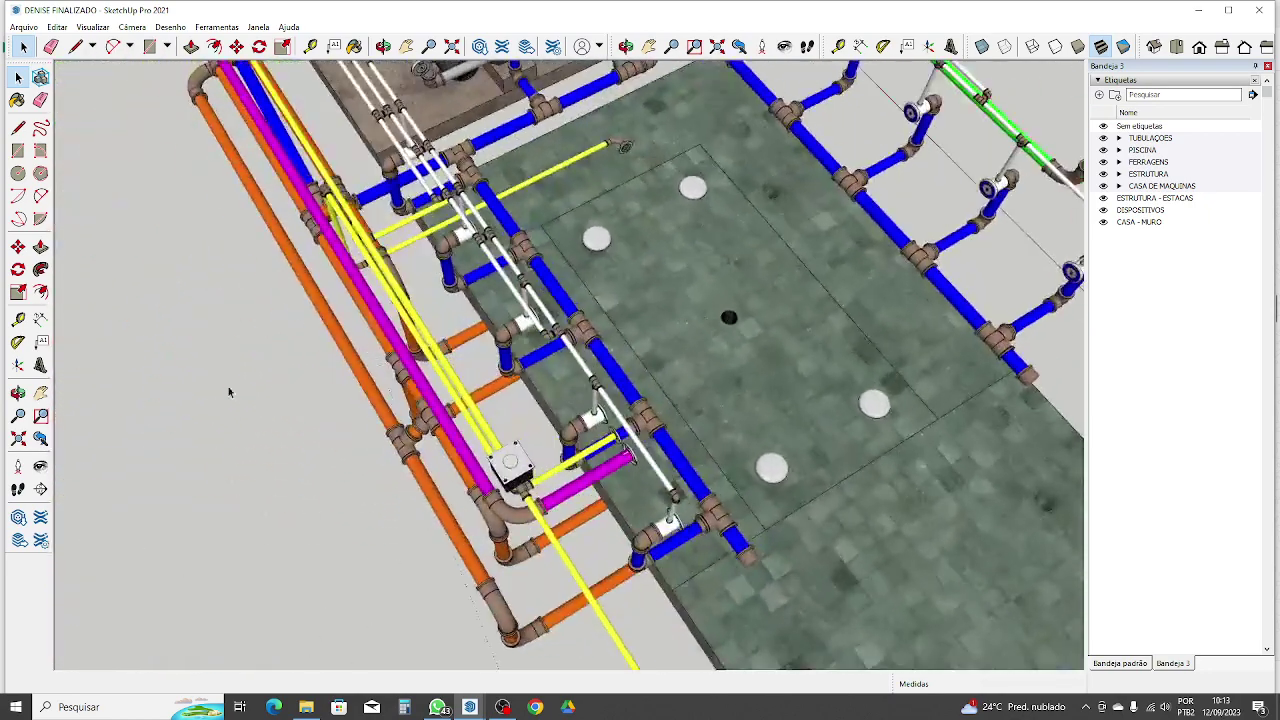
pyautogui.moveTo(680, 385); pyautogui.dragTo(197, 300, button='middle')
pyautogui.scroll(2, 470, 470)
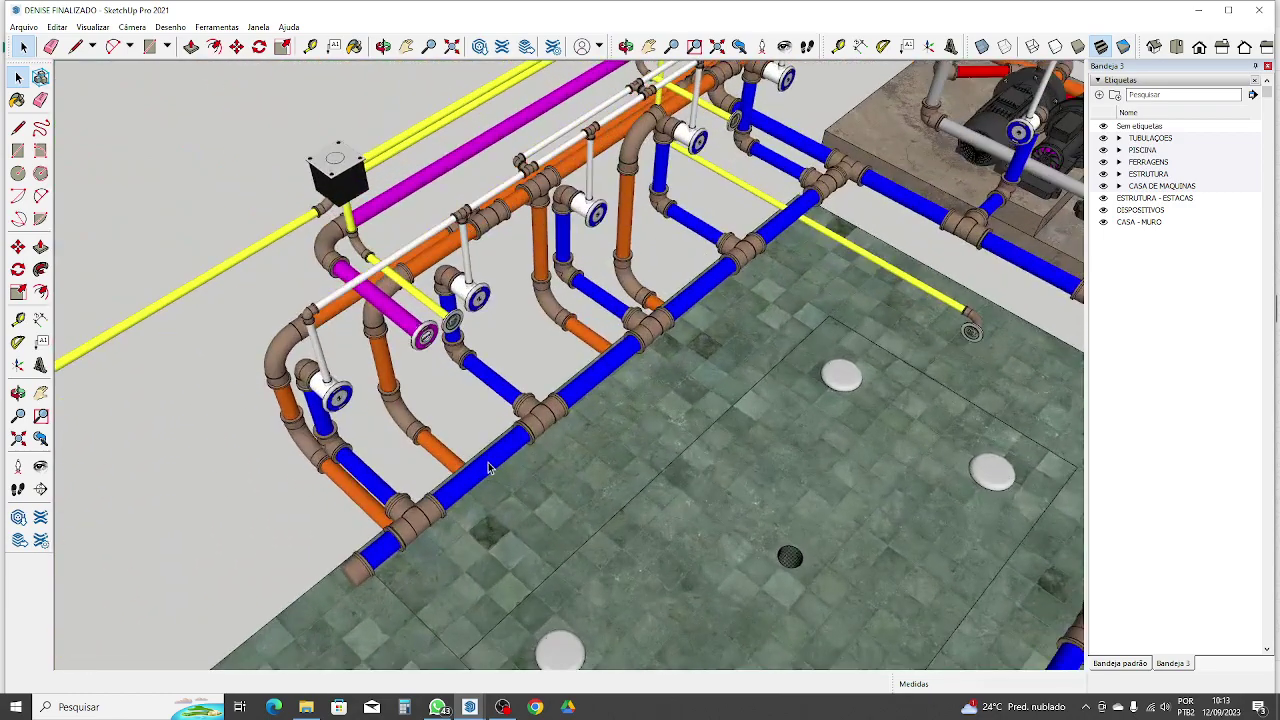
pyautogui.scroll(-5, 418, 408)
pyautogui.moveTo(443, 390); pyautogui.dragTo(590, 435, button='middle')
pyautogui.scroll(5, 695, 222)
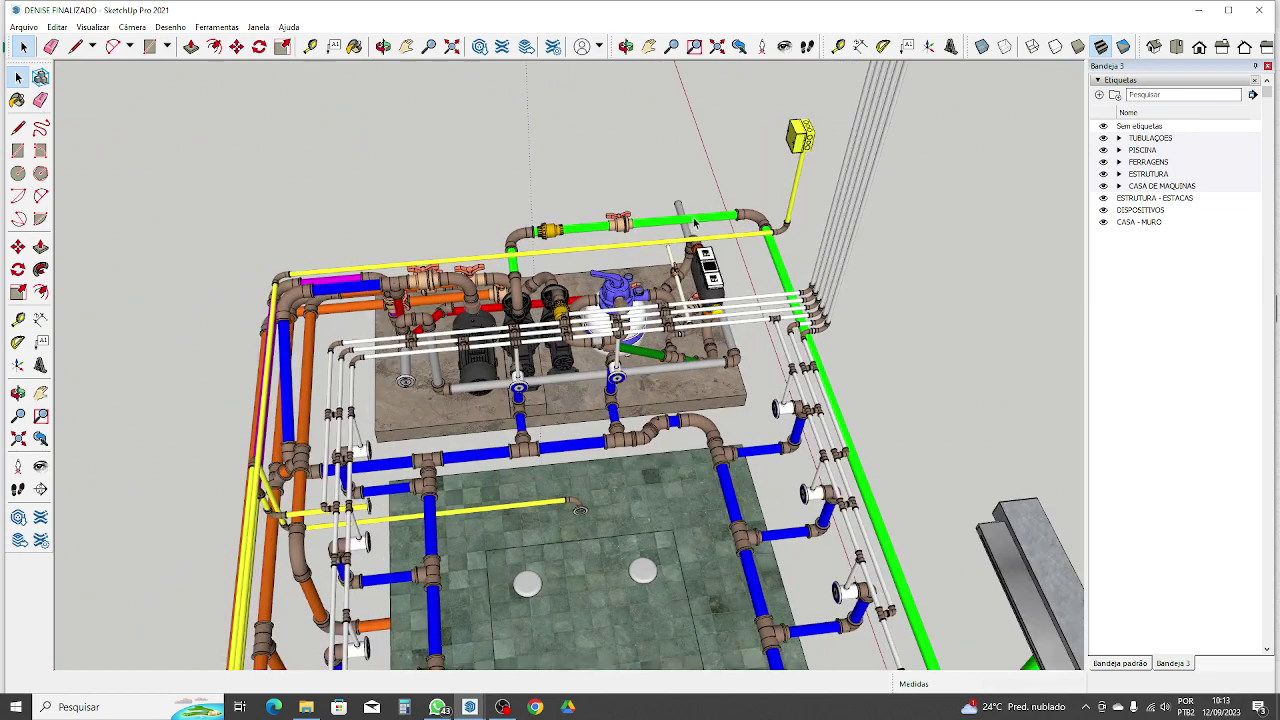
# Step: Review the complete piping assembly from both ends, including the green waterfall line and the equipment slab
pyautogui.scroll(-4, 550, 200)
pyautogui.moveTo(560, 320); pyautogui.dragTo(343, 374, button='middle')
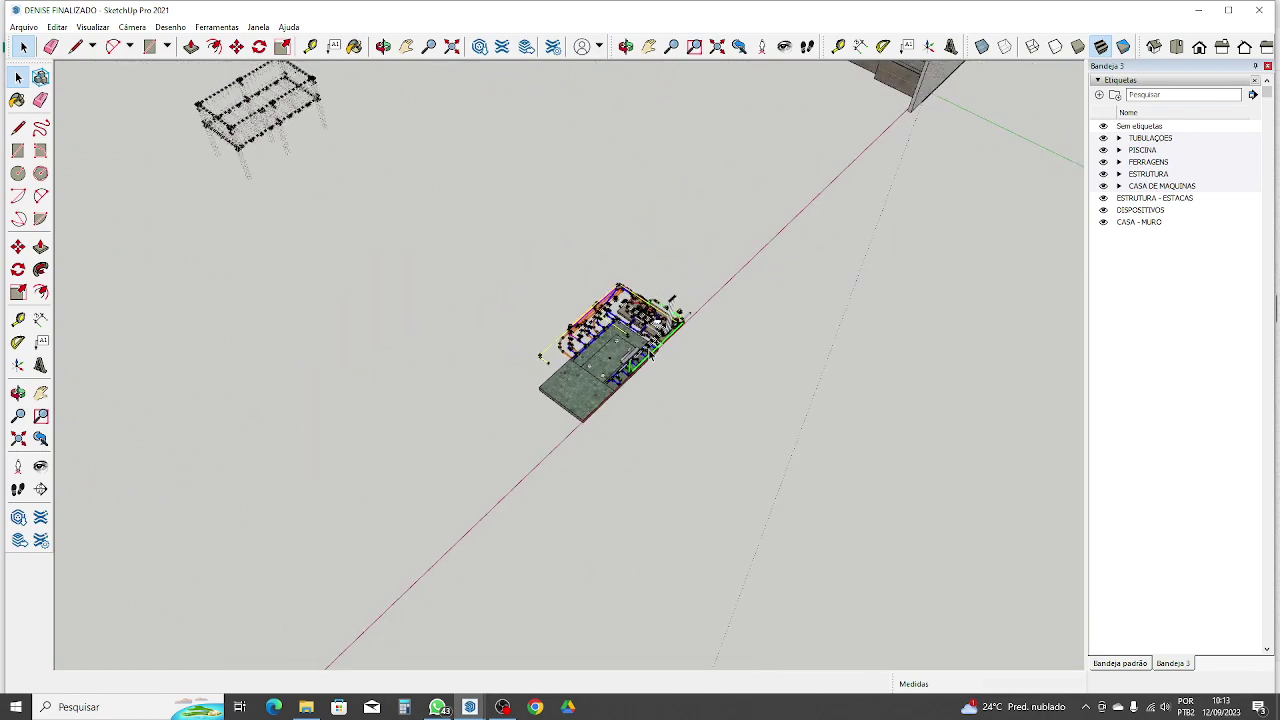
pyautogui.scroll(2, 611, 350)
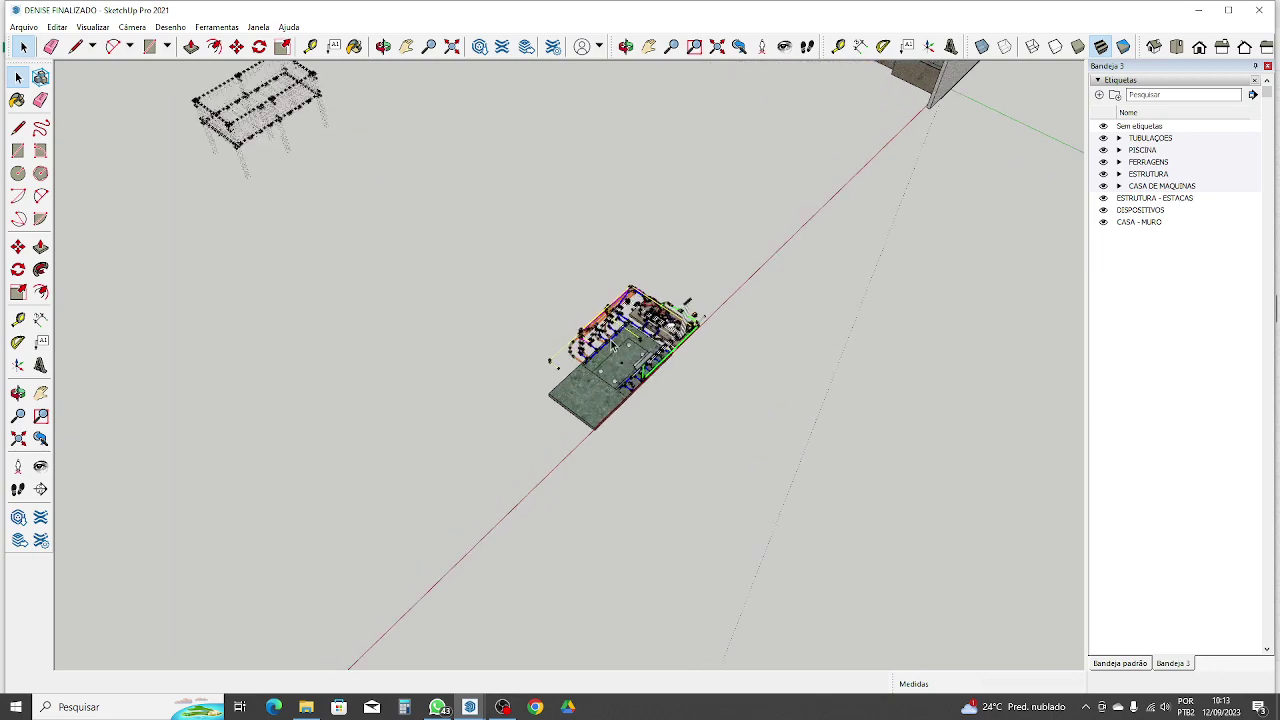
pyautogui.scroll(3, 607, 338)
pyautogui.moveTo(481, 357); pyautogui.dragTo(729, 274, button='middle')
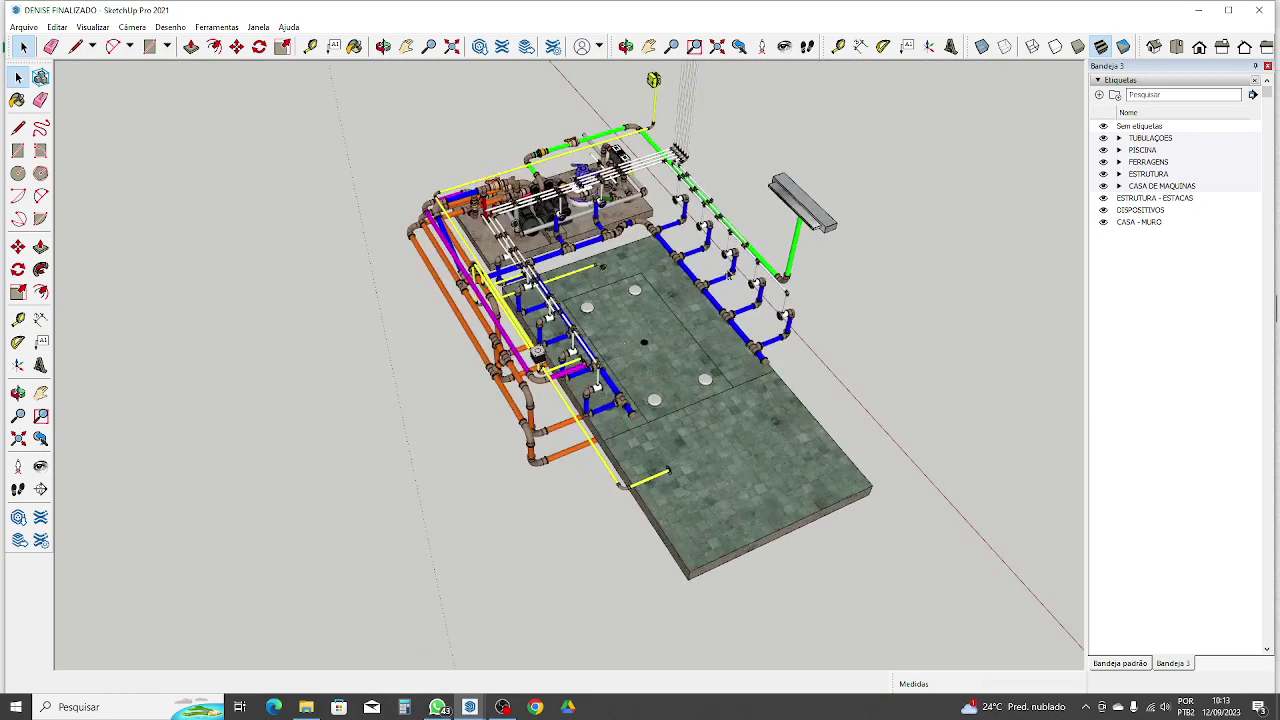
pyautogui.moveTo(445, 270); pyautogui.dragTo(484, 143, button='middle')
pyautogui.scroll(4, 481, 142)
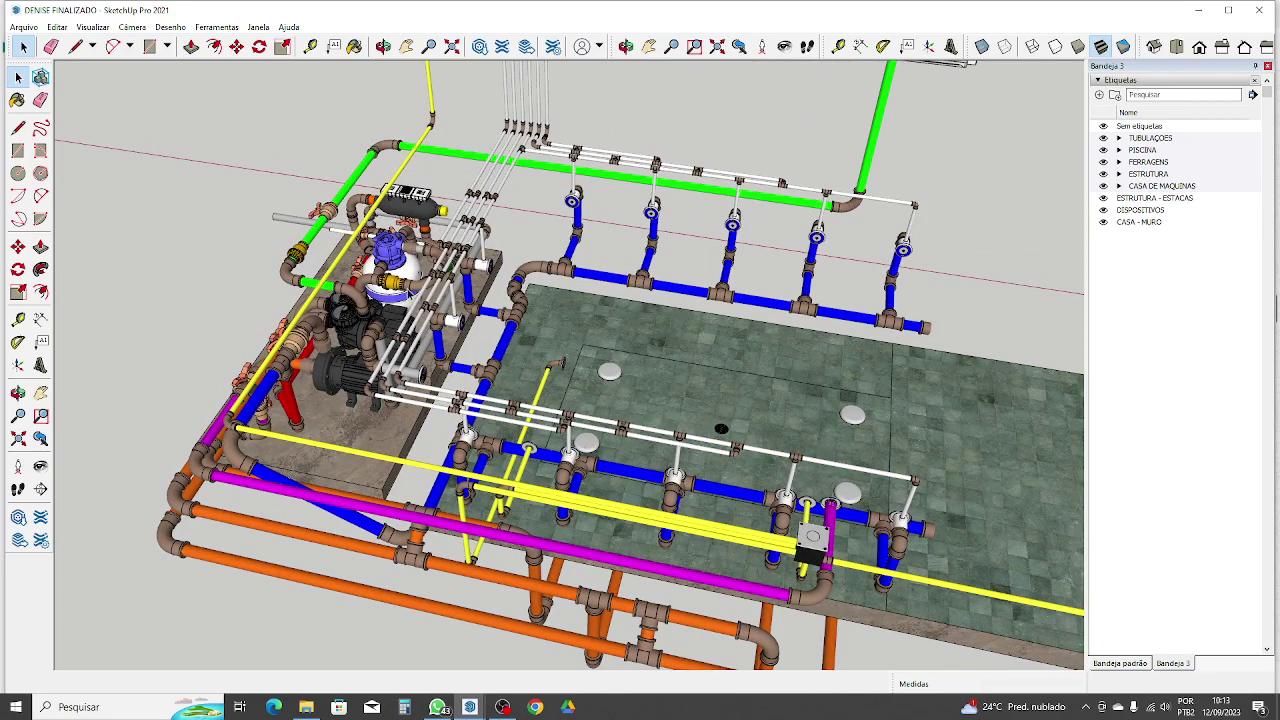
# Step: Inspect the finished tiled pool beside the wall, with its wooden deck, steps, round table, jets and waterfall outlet
pyautogui.scroll(-10, 463, 335)
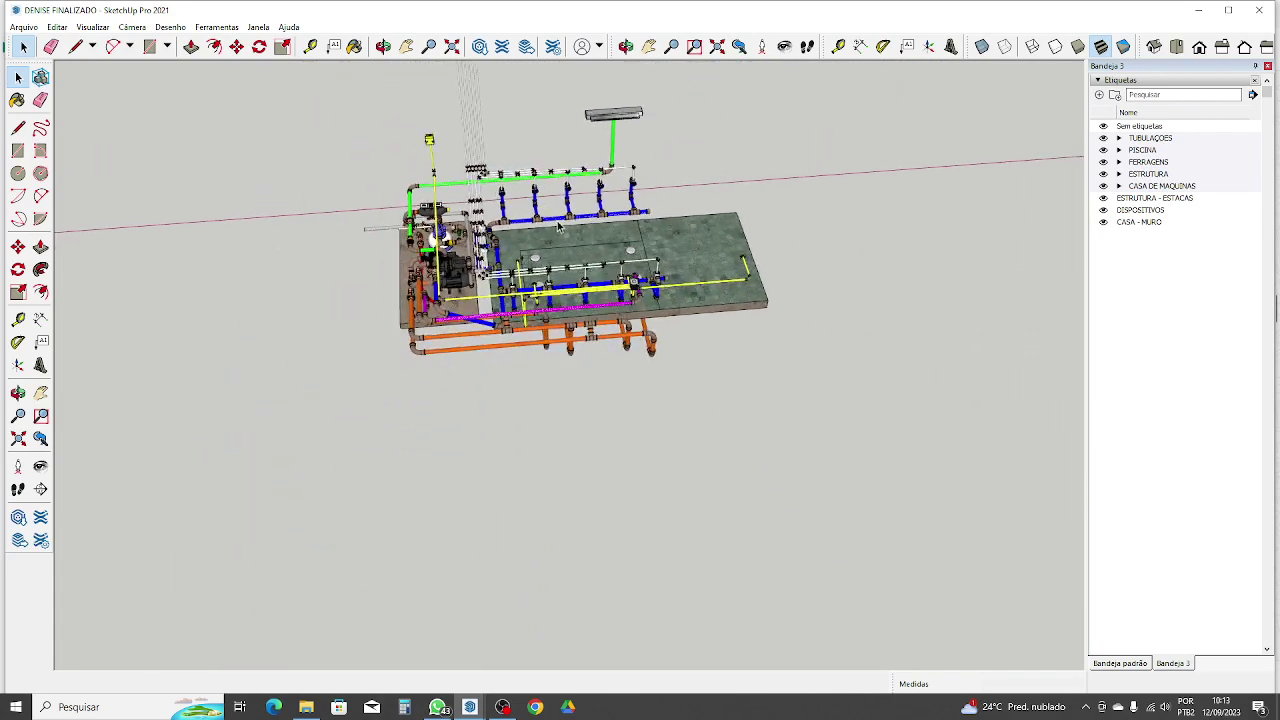
pyautogui.scroll(-3, 575, 240)
pyautogui.scroll(8, 305, 277)
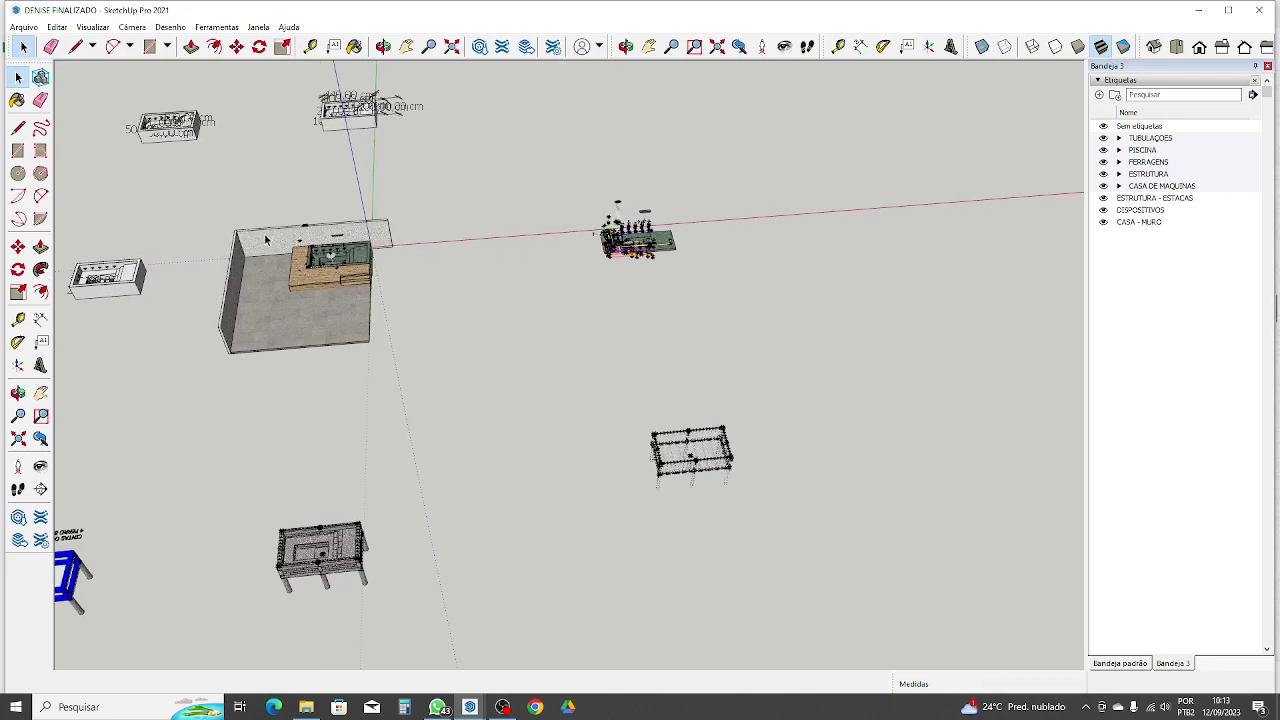
pyautogui.scroll(5, 356, 283)
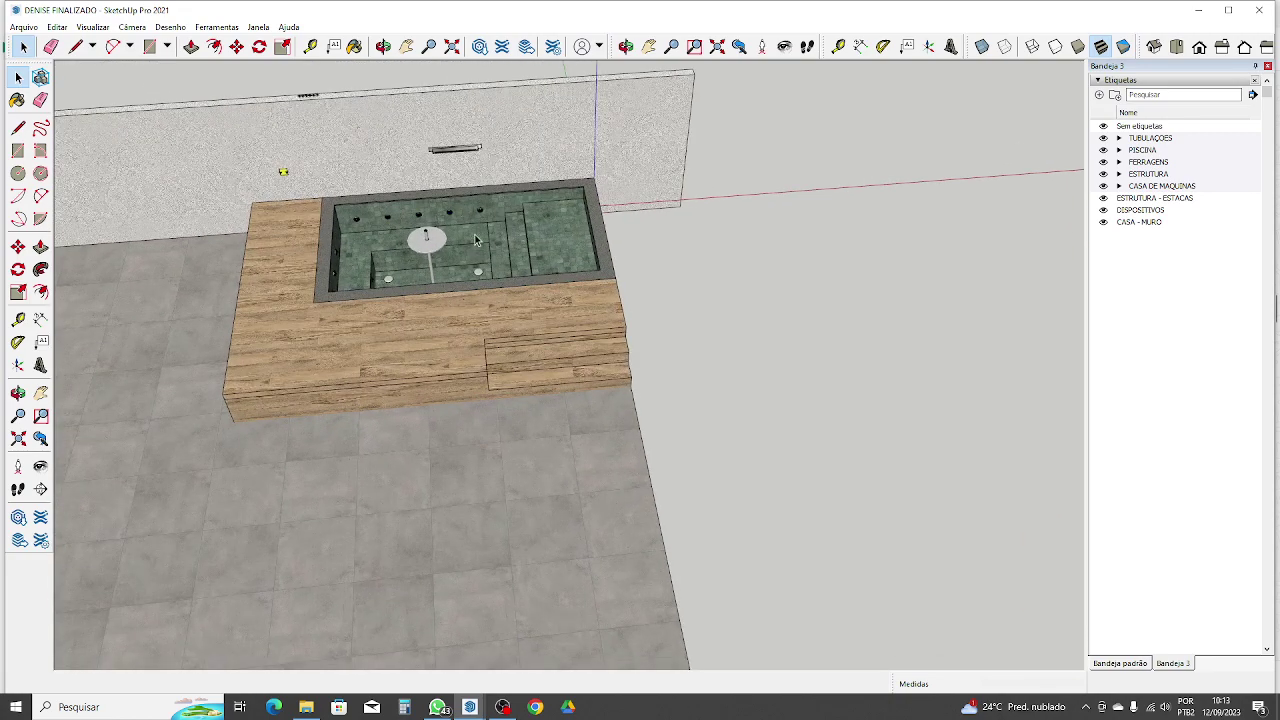
pyautogui.moveTo(476, 239); pyautogui.dragTo(661, 186, button='middle')
pyautogui.scroll(6, 482, 332)
pyautogui.scroll(8, 457, 246)
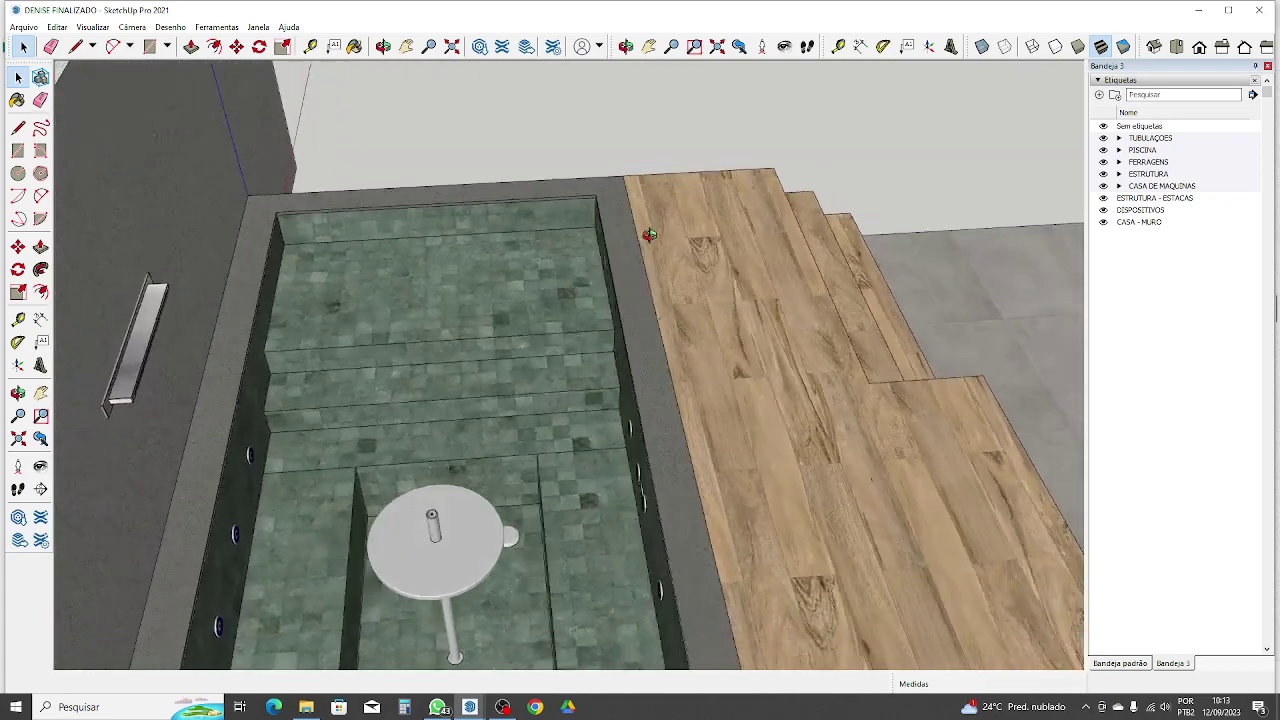
pyautogui.scroll(-3, 668, 278)
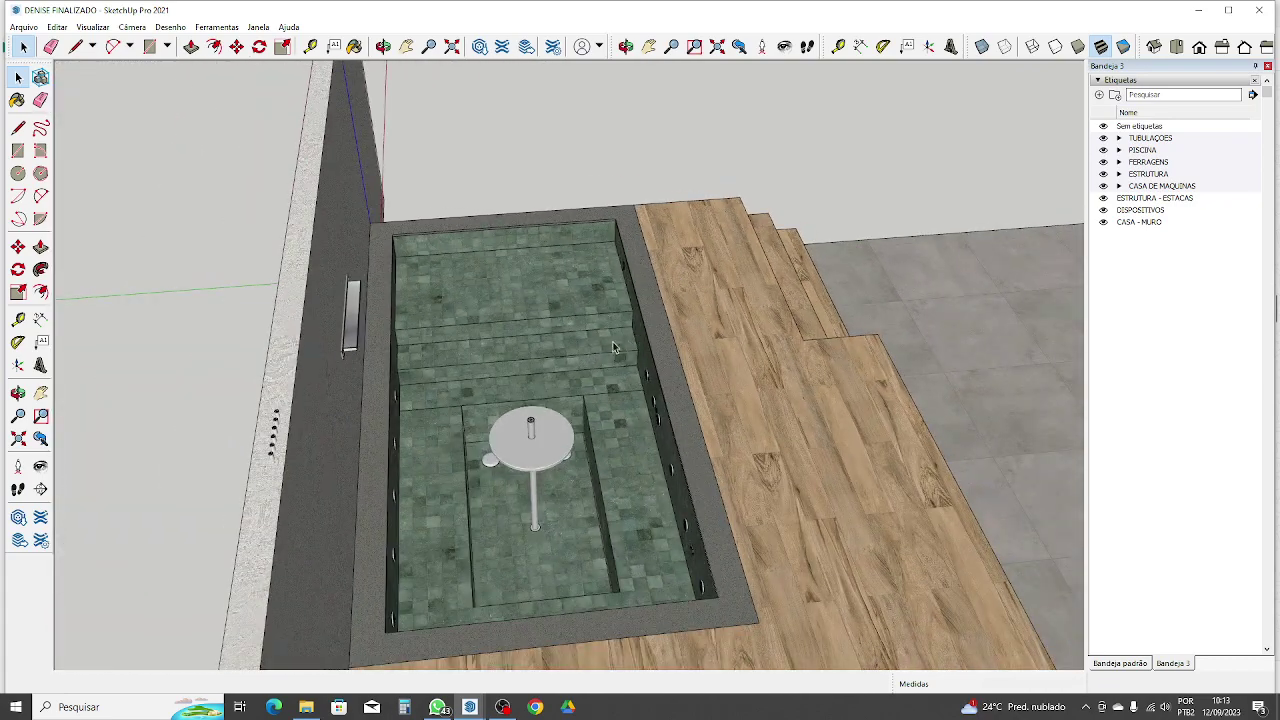
pyautogui.moveTo(714, 338); pyautogui.dragTo(656, 346, button='middle')
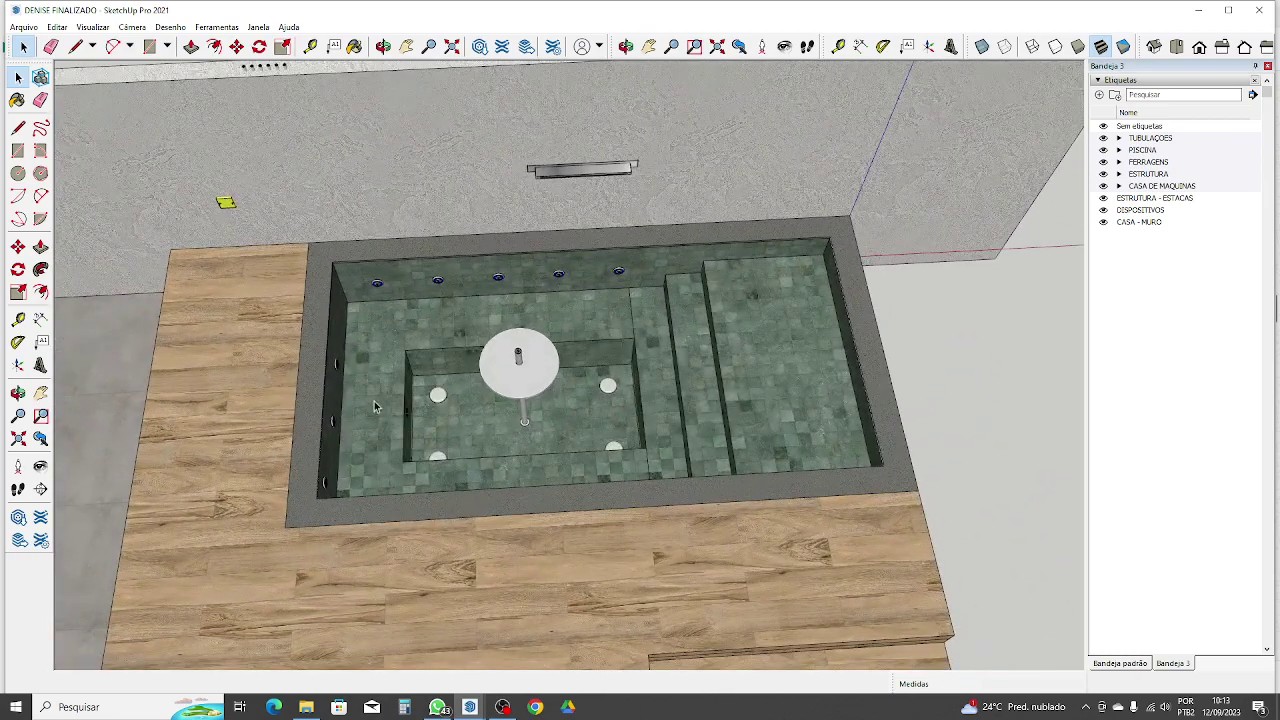
pyautogui.moveTo(705, 392); pyautogui.dragTo(540, 303, button='middle')
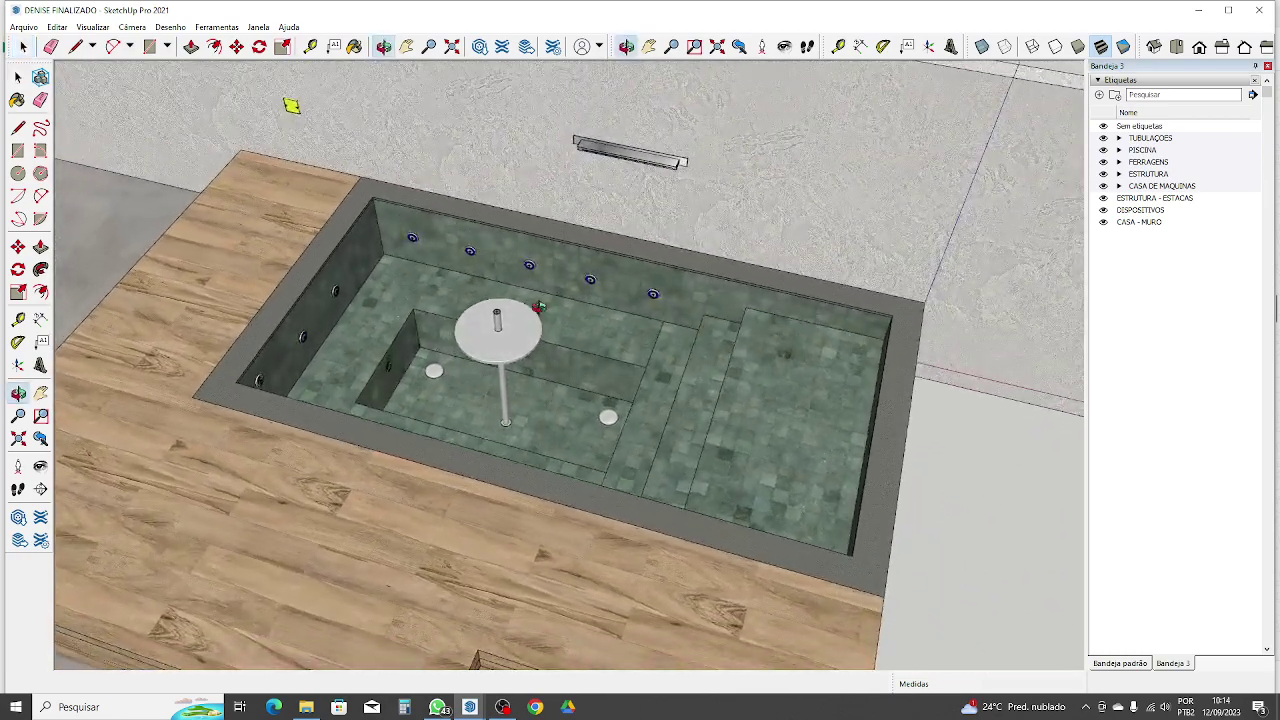
# Step: Inspect the pool's sunken seating area from above and at an angle, including the round table, white floor discs and blue wall jets
pyautogui.scroll(2, 445, 244)
pyautogui.moveTo(446, 245); pyautogui.dragTo(433, 405, button='middle')
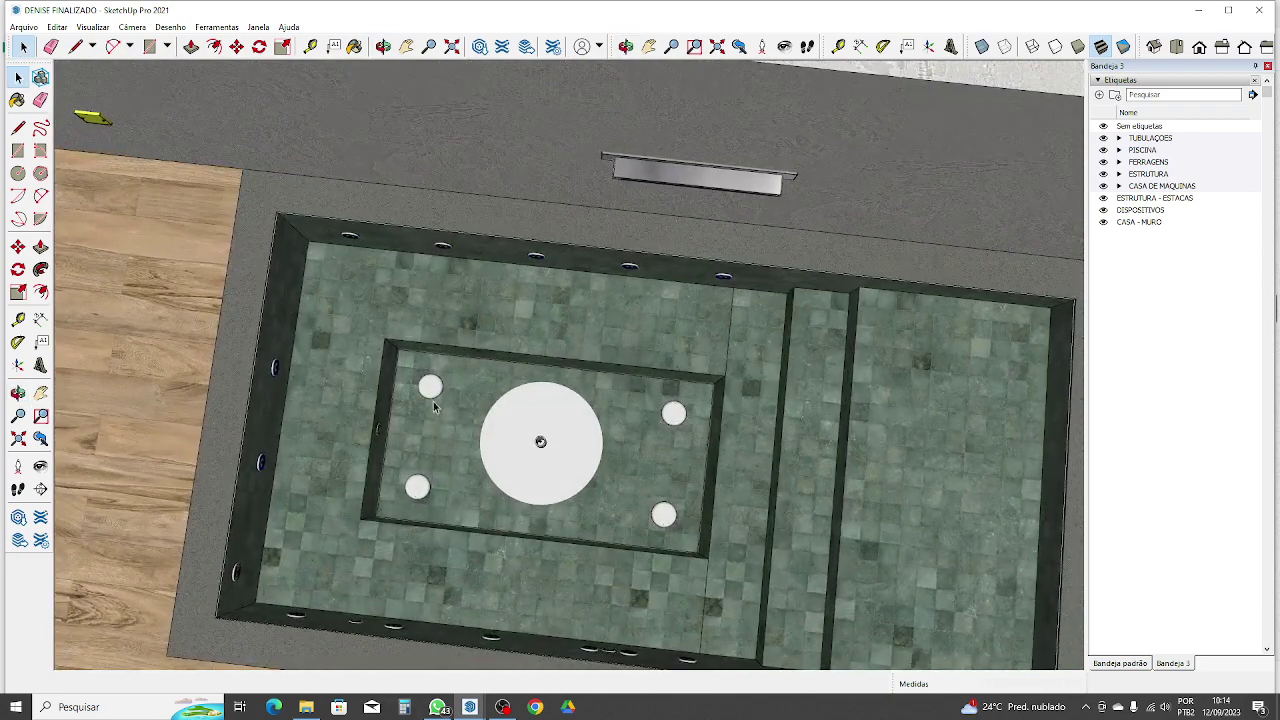
pyautogui.scroll(2, 630, 510)
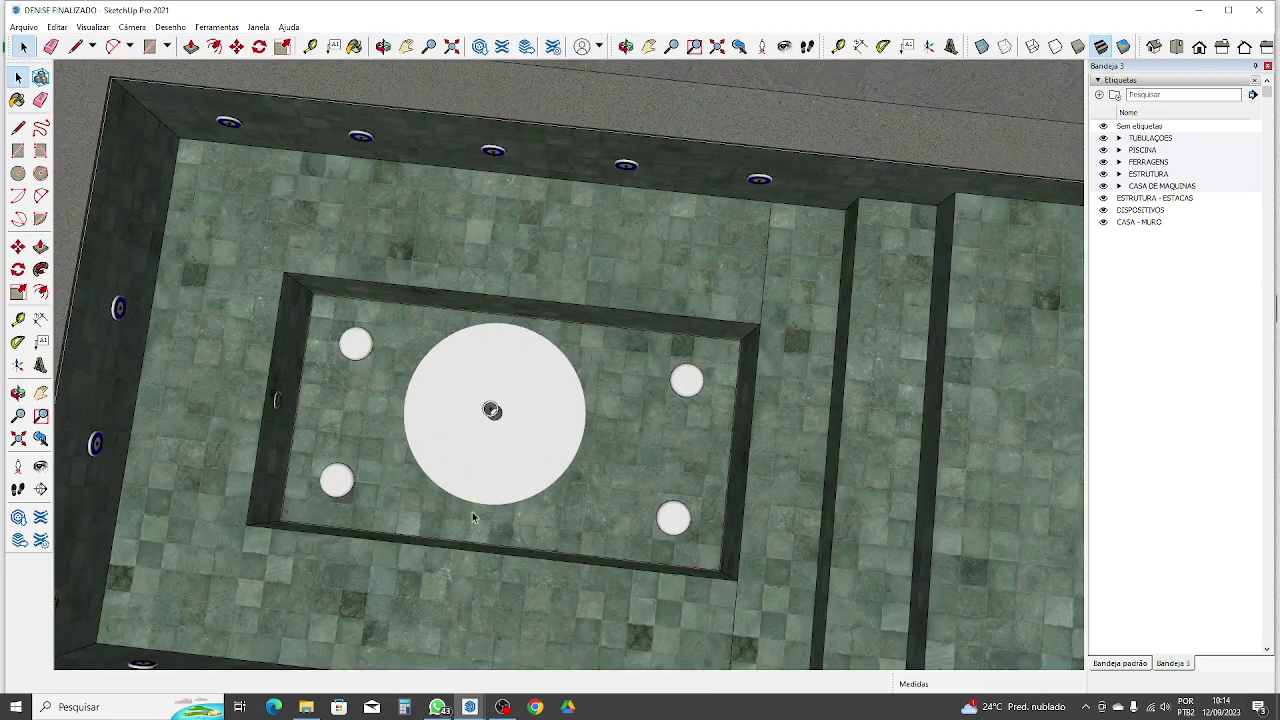
pyautogui.moveTo(323, 414); pyautogui.dragTo(351, 246, button='middle')
pyautogui.scroll(-2, 682, 300)
pyautogui.moveTo(800, 325); pyautogui.dragTo(956, 374, button='middle')
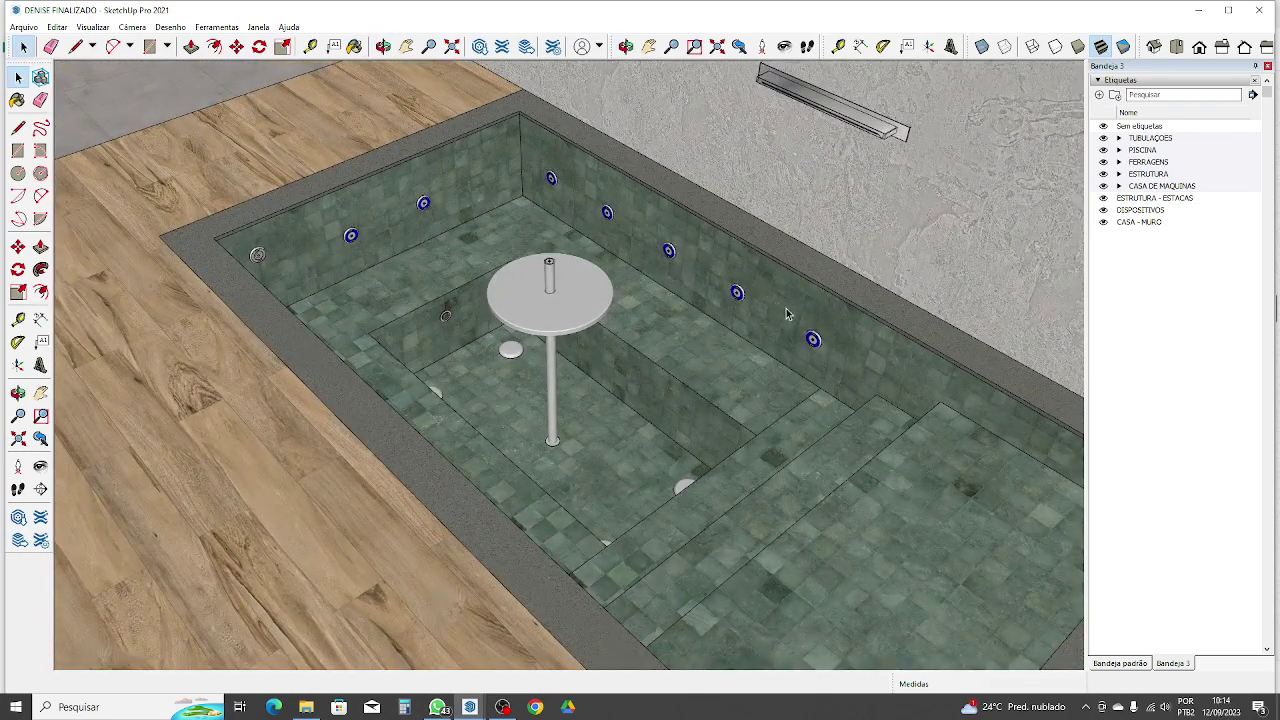
pyautogui.moveTo(770, 305); pyautogui.dragTo(469, 283, button='middle')
pyautogui.scroll(3, 496, 194)
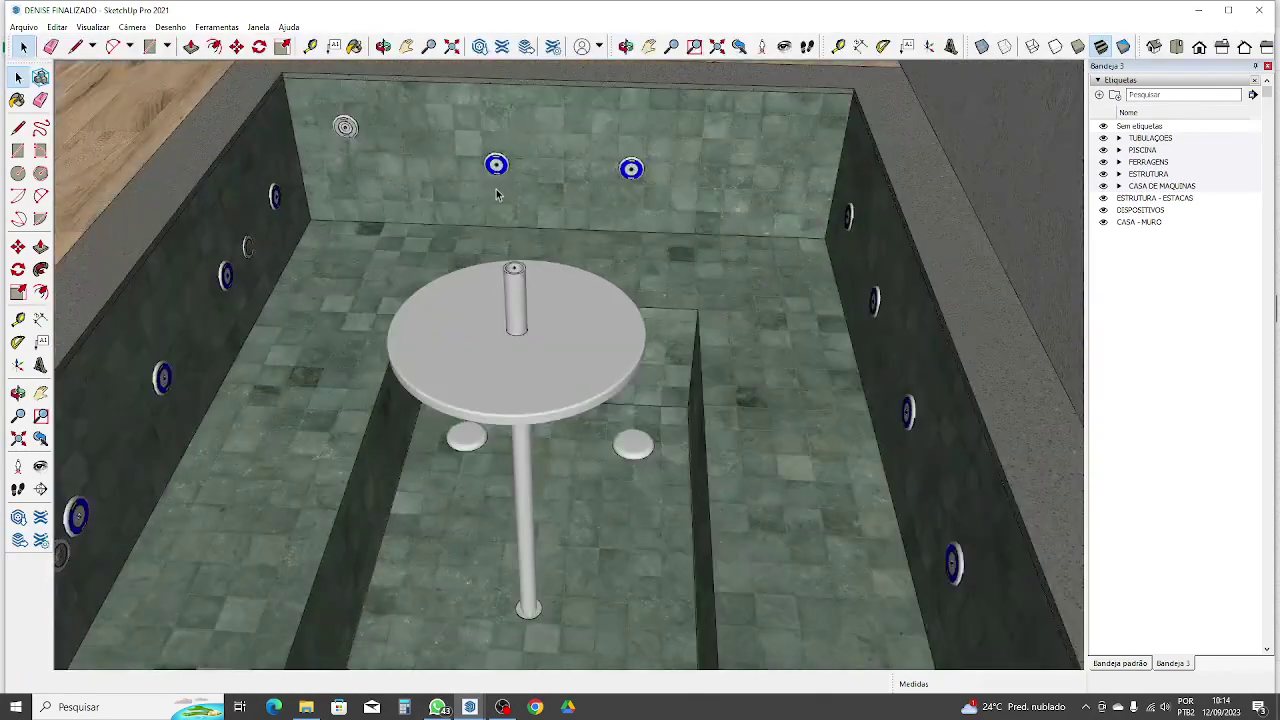
# Step: Examine the fittings on the deck-side long wall and the adjoining end wall, including the blue jets, purple fitting and grey outlets
pyautogui.scroll(-5, 790, 285)
pyautogui.moveTo(790, 285); pyautogui.dragTo(283, 262, button='middle')
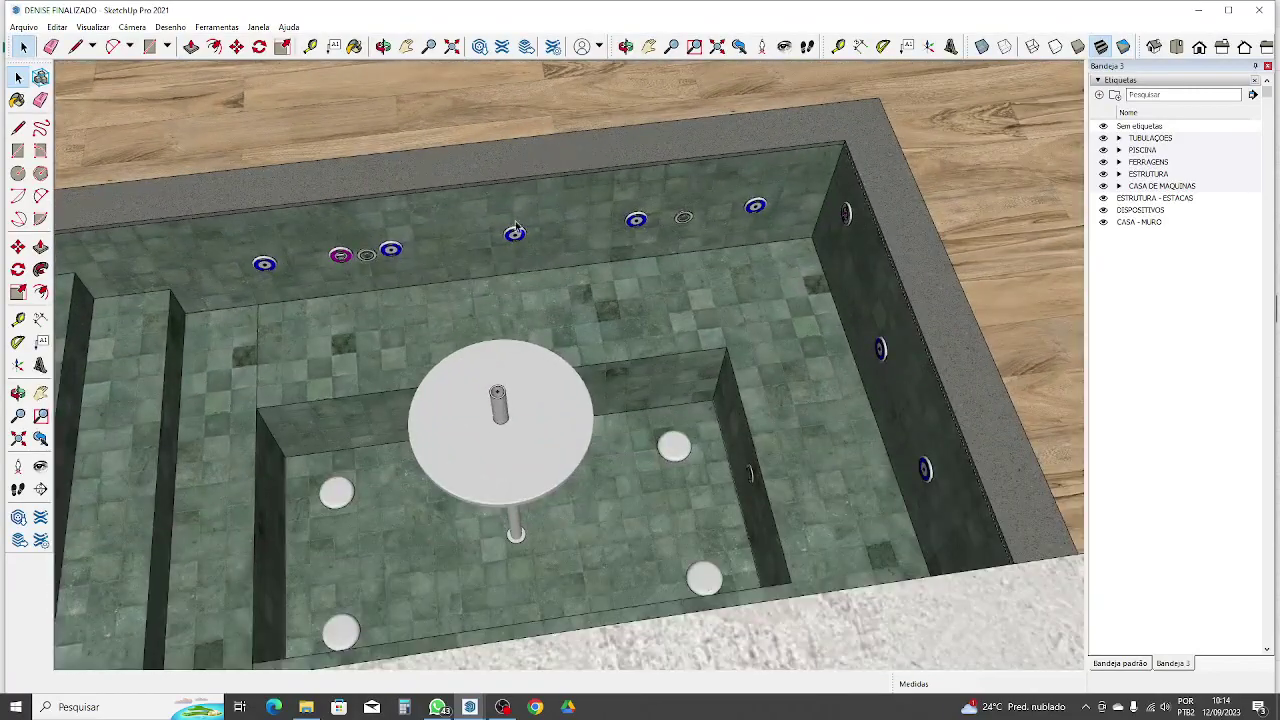
pyautogui.scroll(-2, 589, 232)
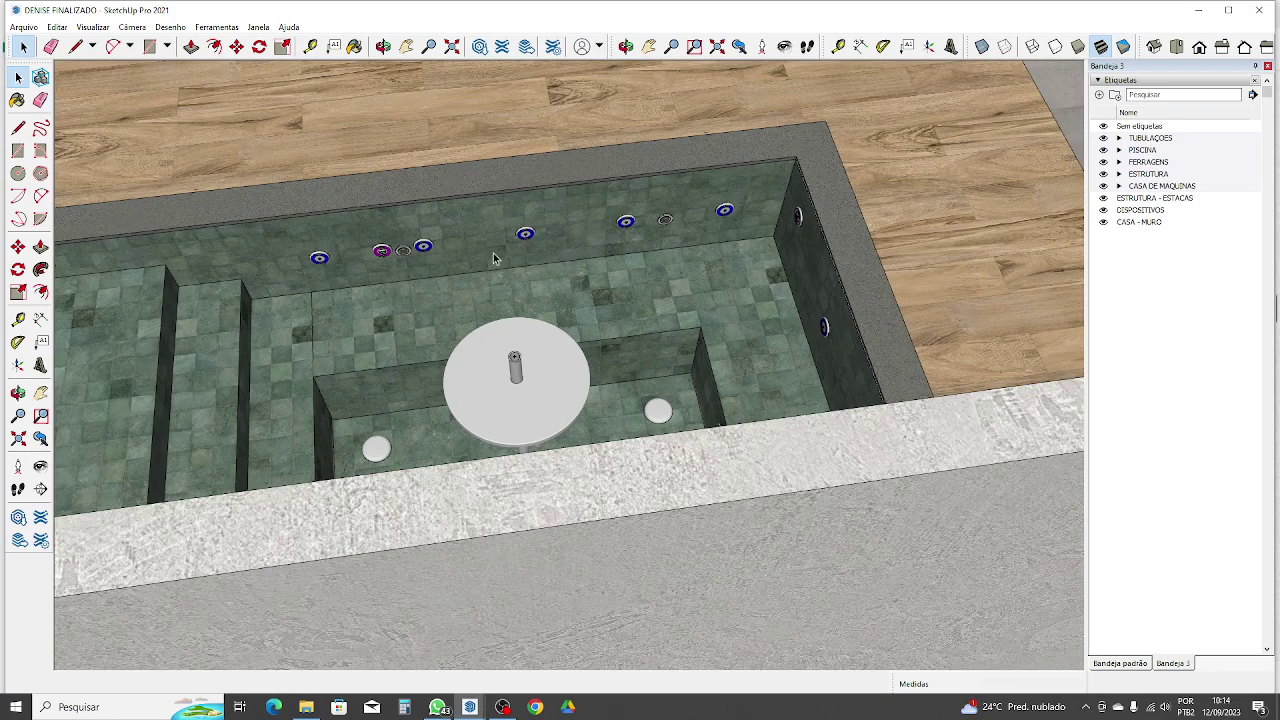
pyautogui.scroll(5, 362, 262)
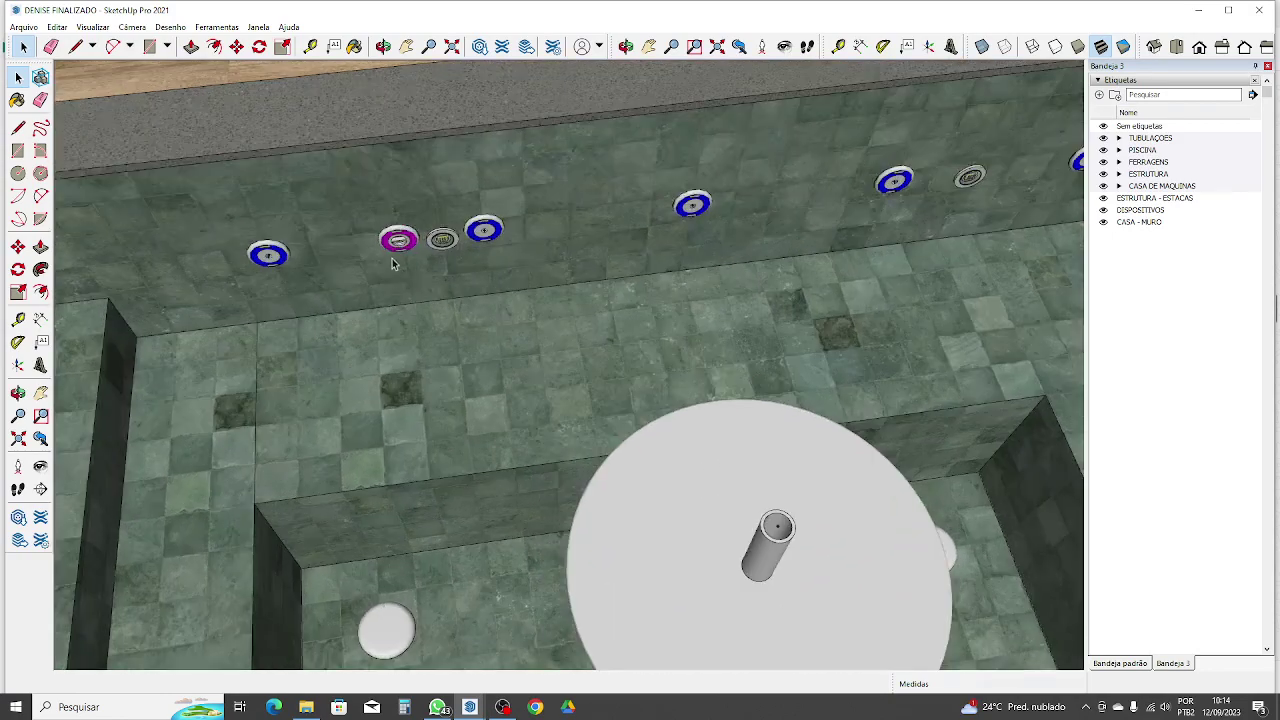
pyautogui.scroll(-6, 410, 330)
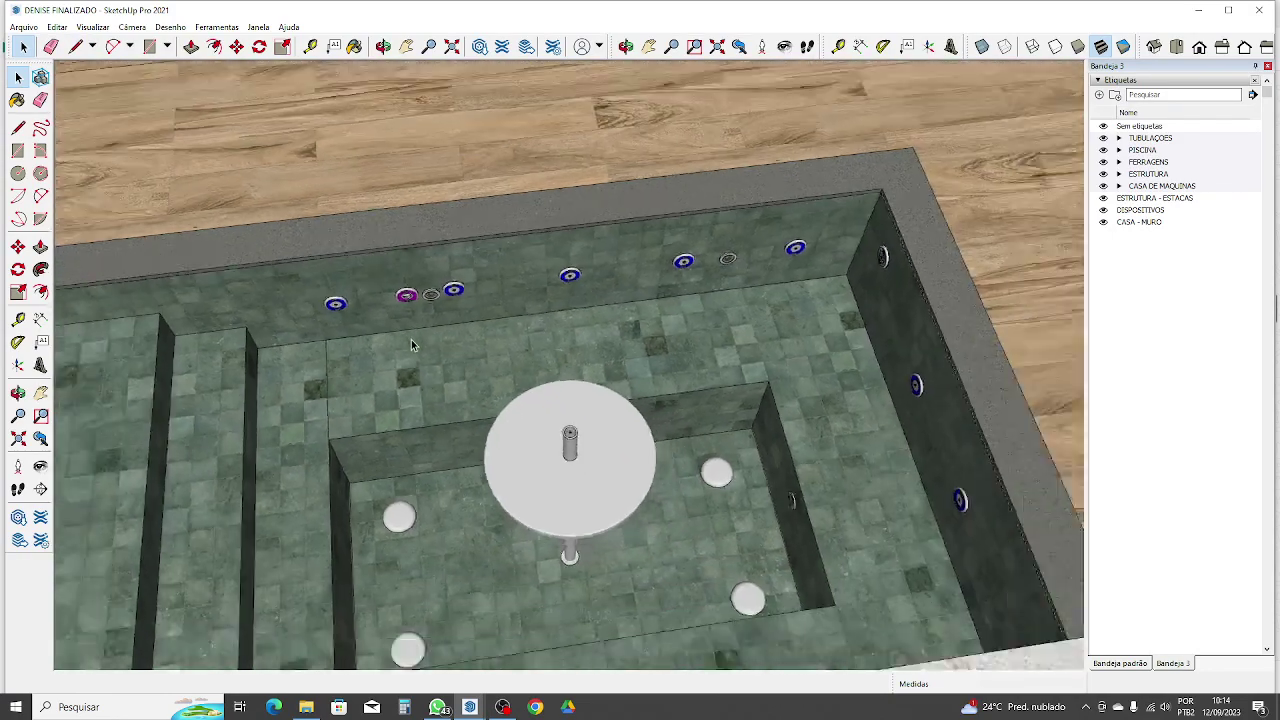
pyautogui.moveTo(416, 345); pyautogui.dragTo(821, 206, button='middle')
pyautogui.scroll(5, 507, 250)
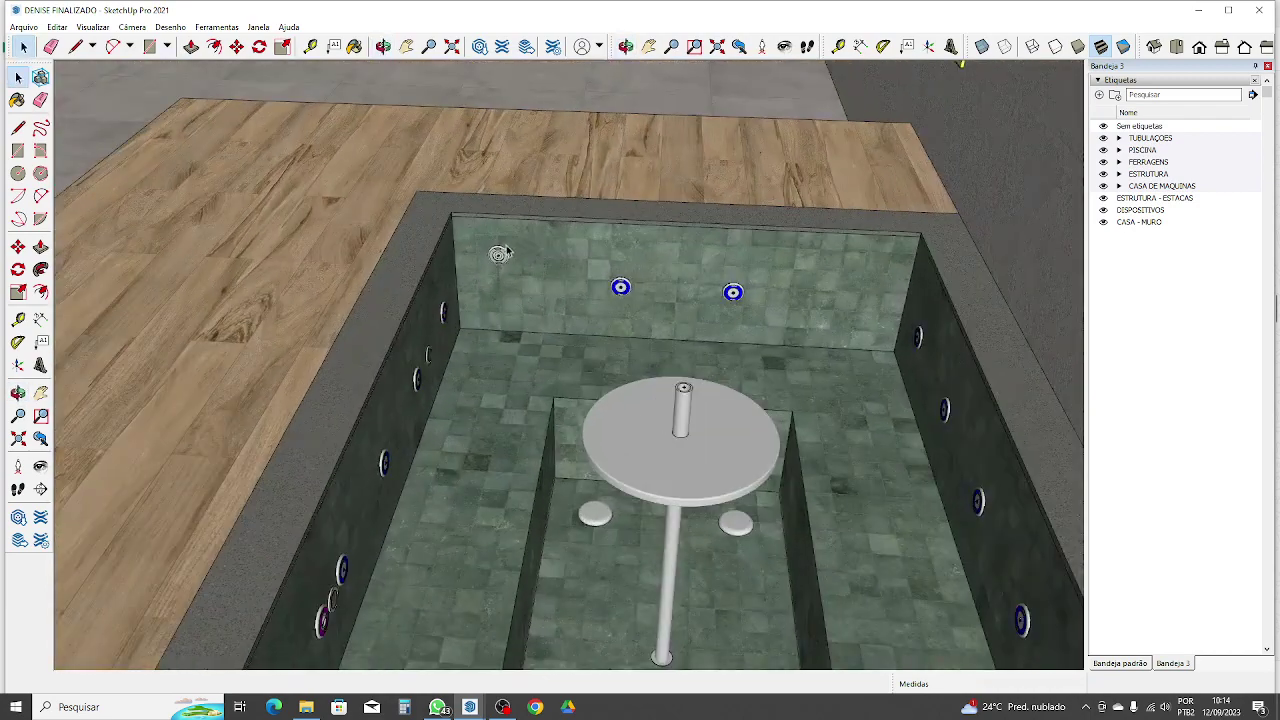
pyautogui.scroll(-6, 507, 270)
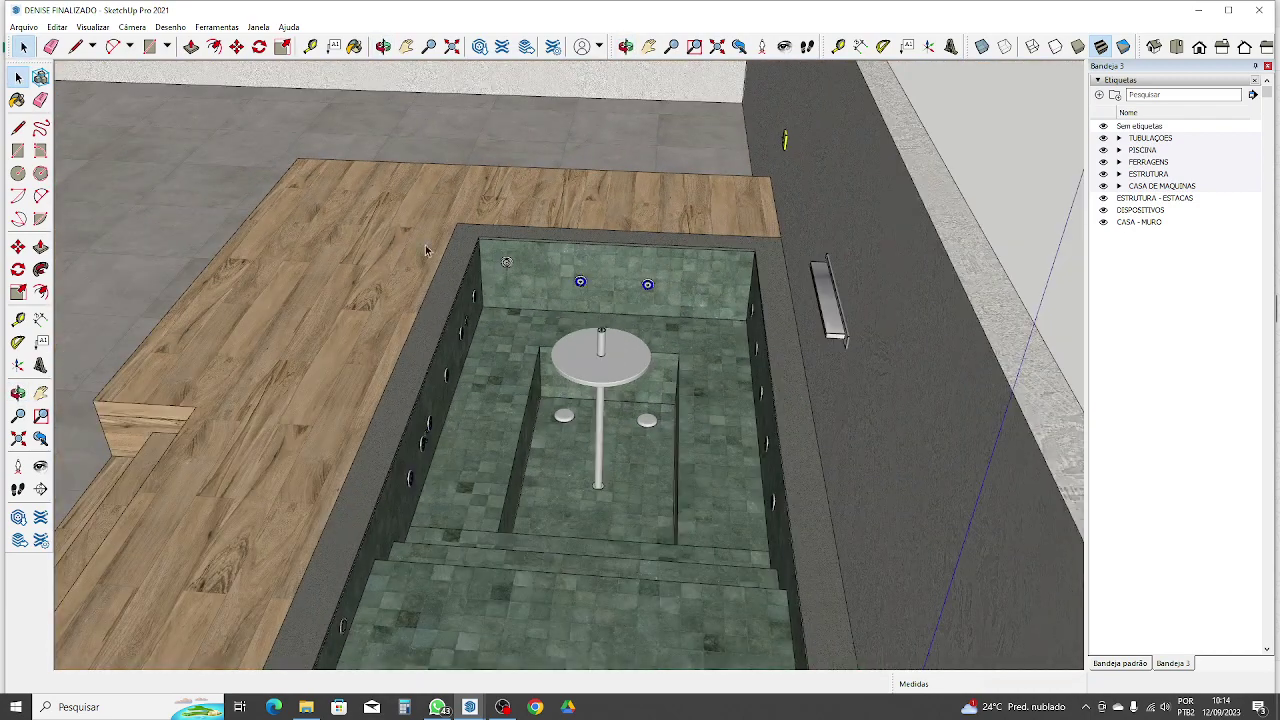
# Step: Compare the end wall's jets with the single grey fitting above the shallow ledge beside the pool's inner steps
pyautogui.moveTo(499, 288); pyautogui.dragTo(448, 309, button='middle')
pyautogui.scroll(2, 556, 247)
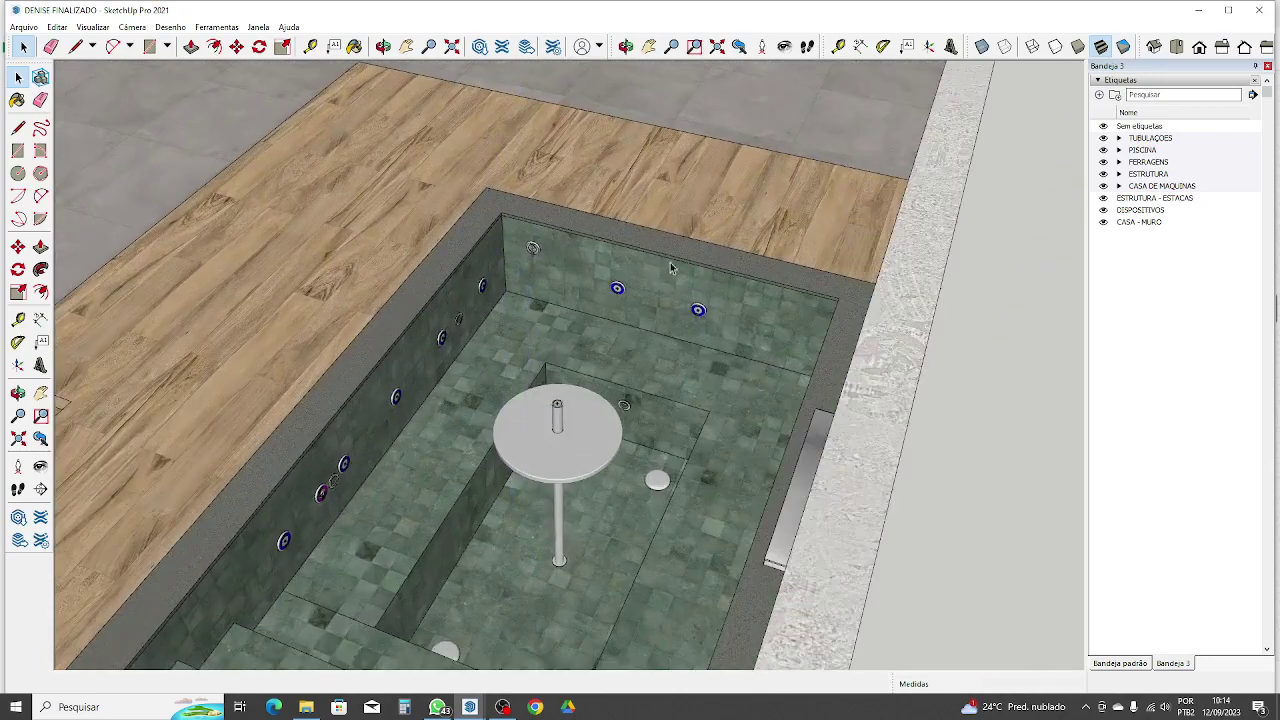
pyautogui.scroll(-3, 672, 268)
pyautogui.moveTo(672, 326)
pyautogui.mouseDown(button='middle')
pyautogui.moveTo(670, 340)
pyautogui.moveTo(273, 313)
pyautogui.mouseUp(button='middle')
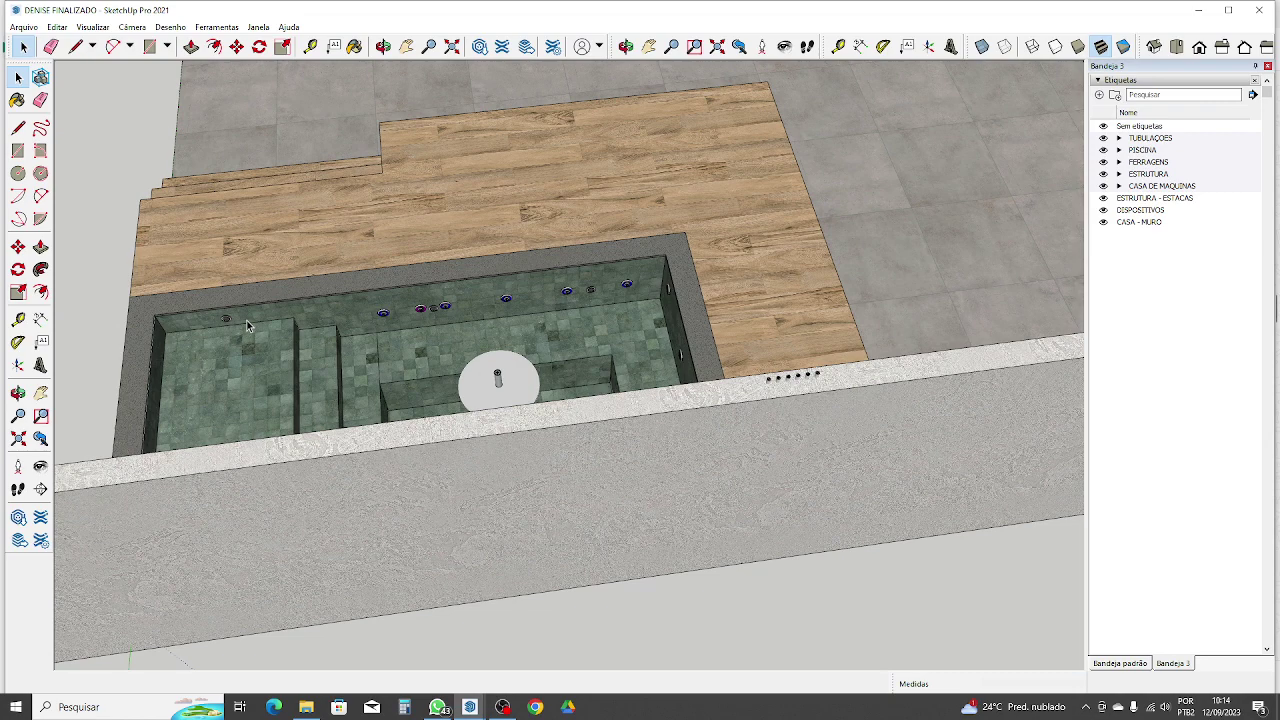
pyautogui.scroll(5, 246, 320)
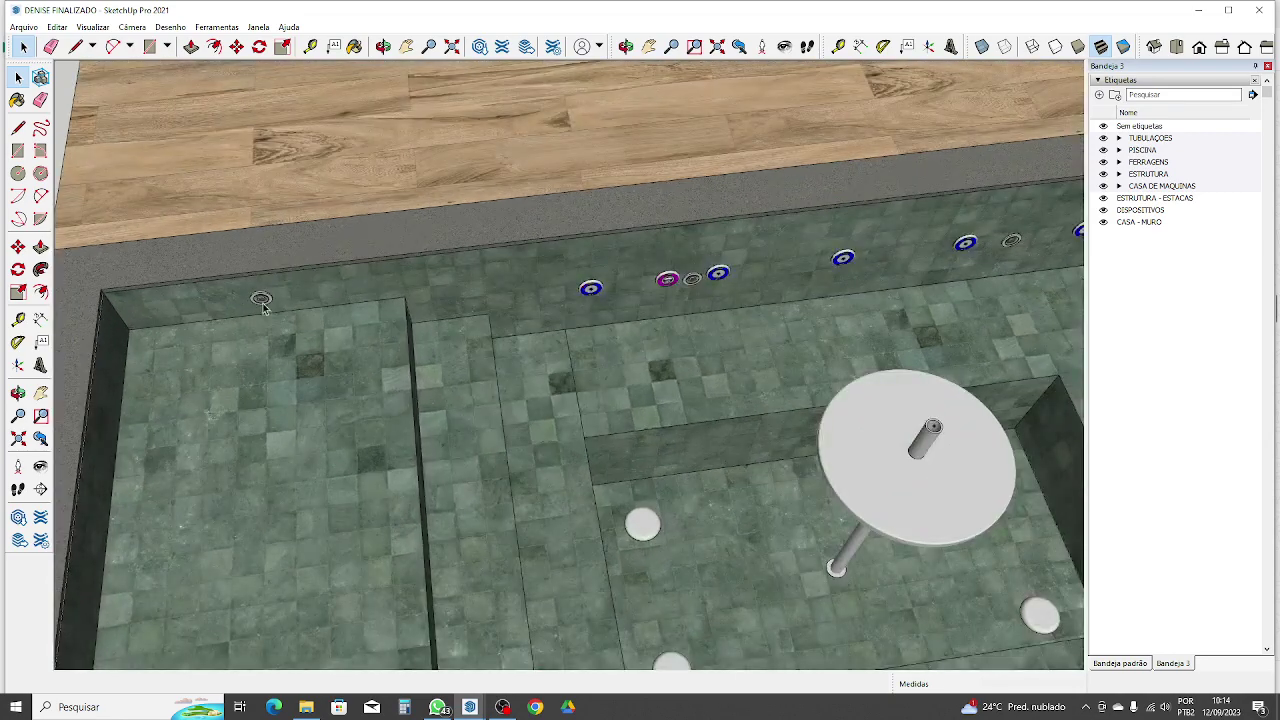
pyautogui.scroll(-3, 250, 320)
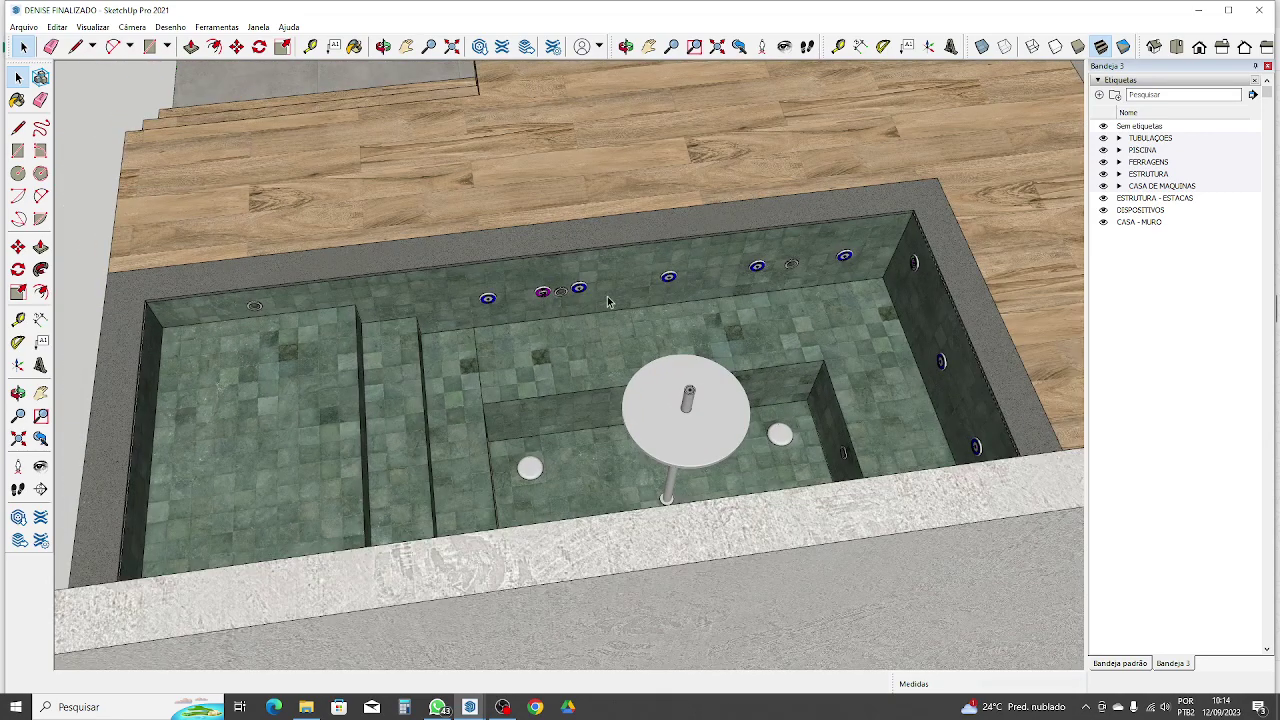
pyautogui.scroll(-2, 421, 304)
# Step: Inspect the grey fitting in the sunken area's end wall behind the round table, from several angles
pyautogui.moveTo(421, 304)
pyautogui.mouseDown(button='middle')
pyautogui.moveTo(508, 371)
pyautogui.moveTo(822, 329)
pyautogui.mouseUp(button='middle')
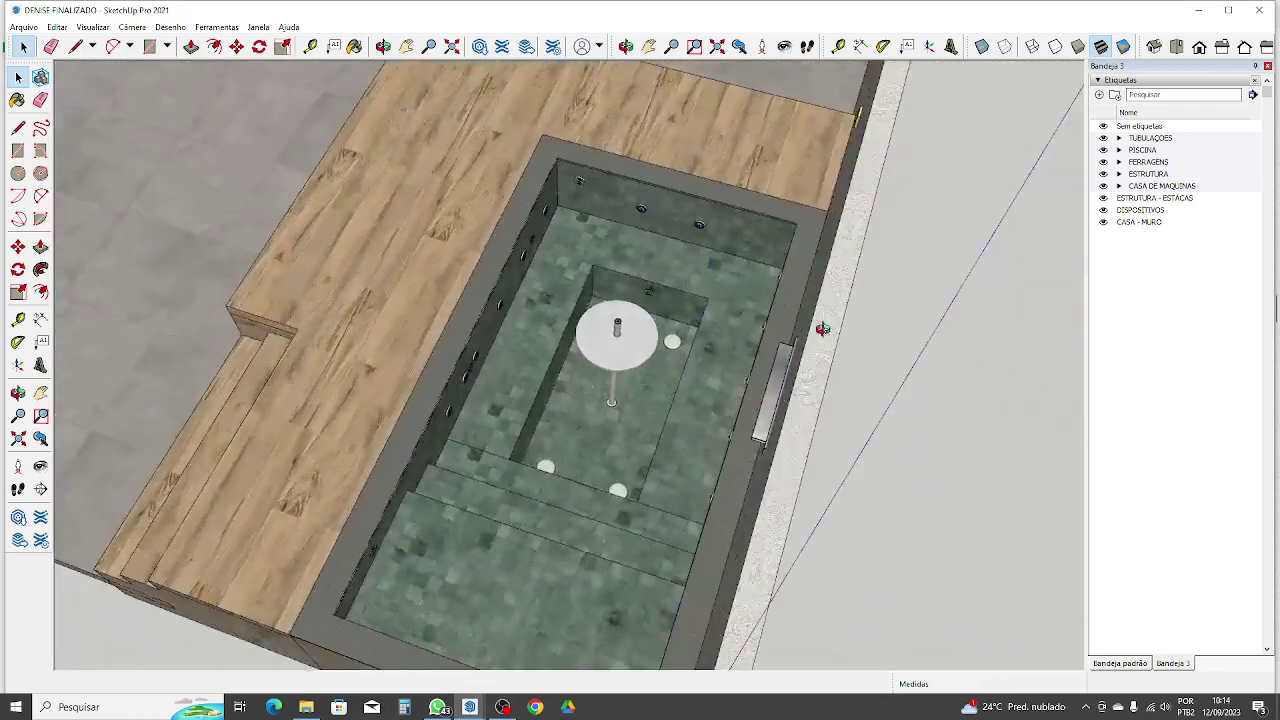
pyautogui.scroll(1, 664, 312)
pyautogui.moveTo(560, 320)
pyautogui.mouseDown(button='middle')
pyautogui.moveTo(283, 322)
pyautogui.moveTo(1070, 238)
pyautogui.mouseUp(button='middle')
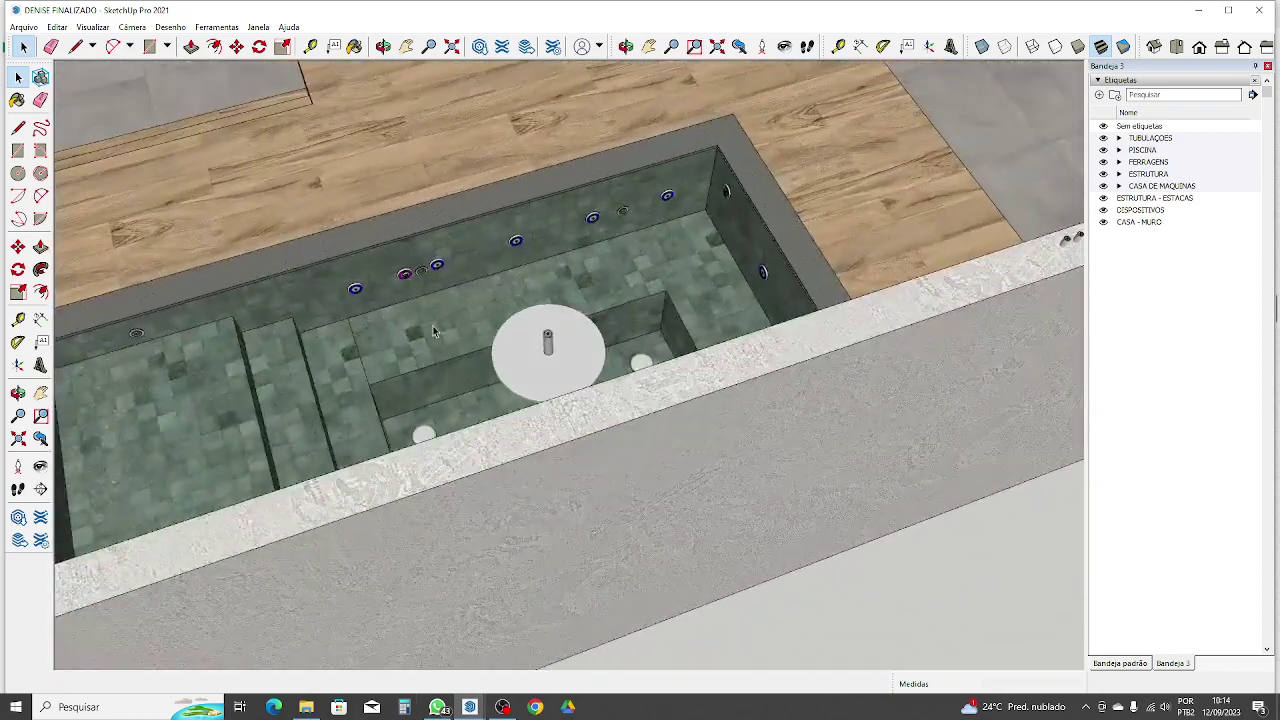
pyautogui.moveTo(433, 330); pyautogui.dragTo(811, 289, button='middle')
pyautogui.scroll(3, 678, 294)
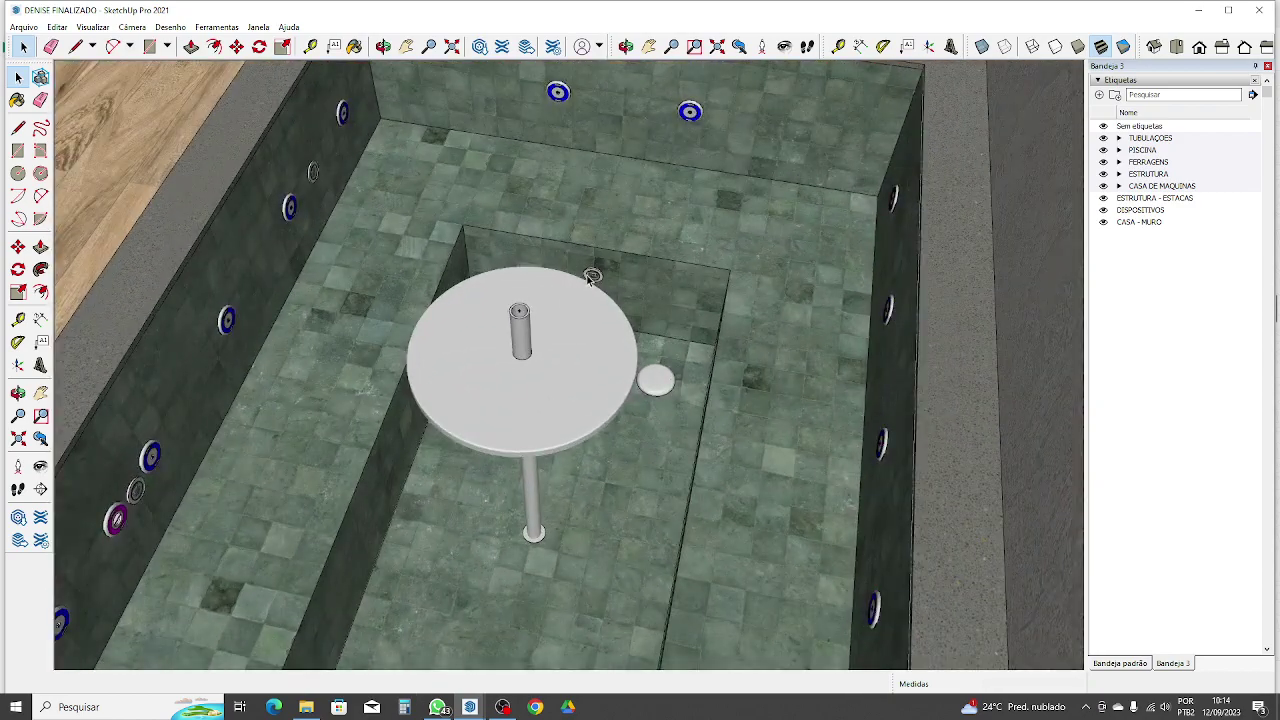
pyautogui.scroll(-3, 589, 280)
pyautogui.moveTo(589, 280); pyautogui.dragTo(826, 427, button='middle')
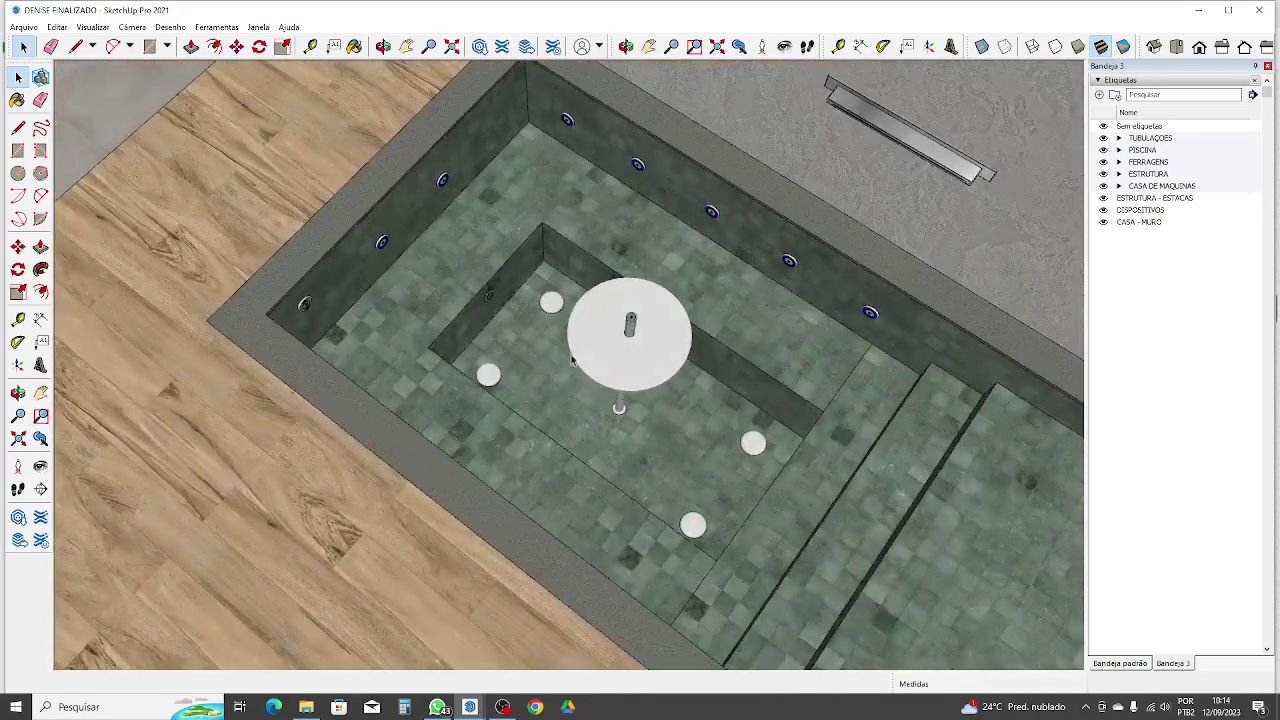
# Step: Review the whole pool and deck from outside, and examine the row of jets and smaller fittings along the deck-side wall
pyautogui.scroll(-3, 551, 372)
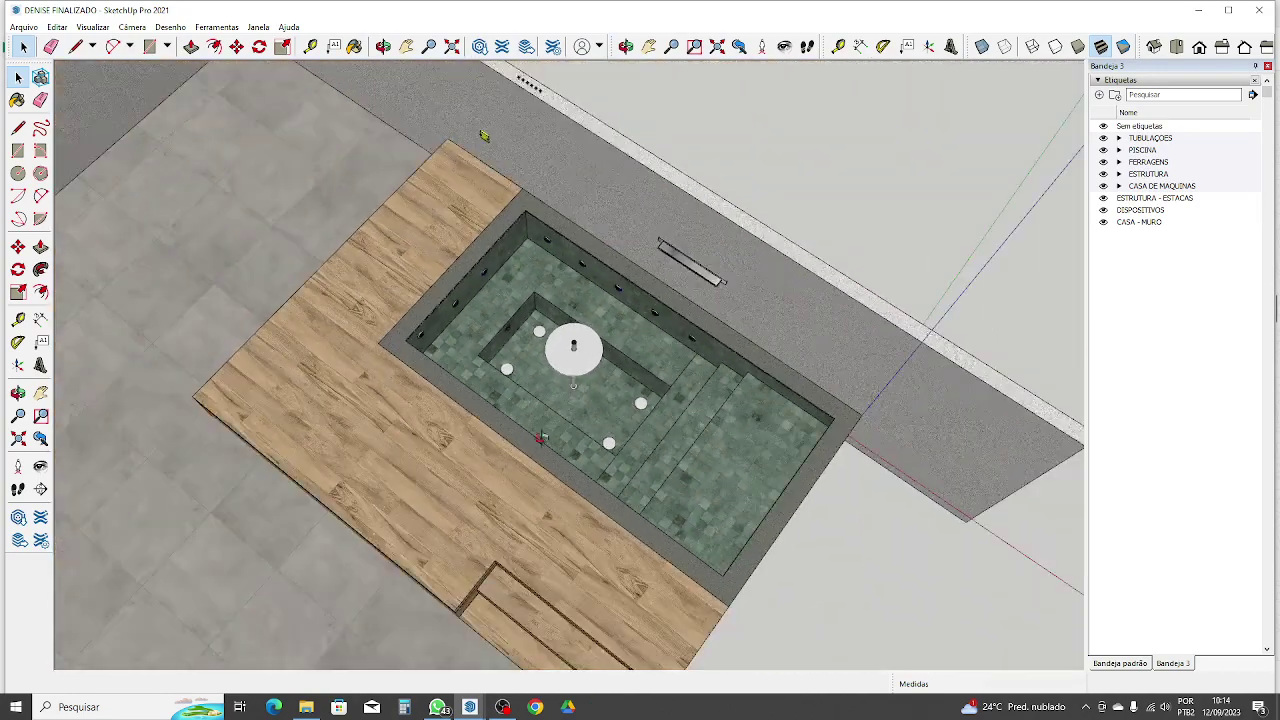
pyautogui.moveTo(541, 437); pyautogui.dragTo(840, 174, button='middle')
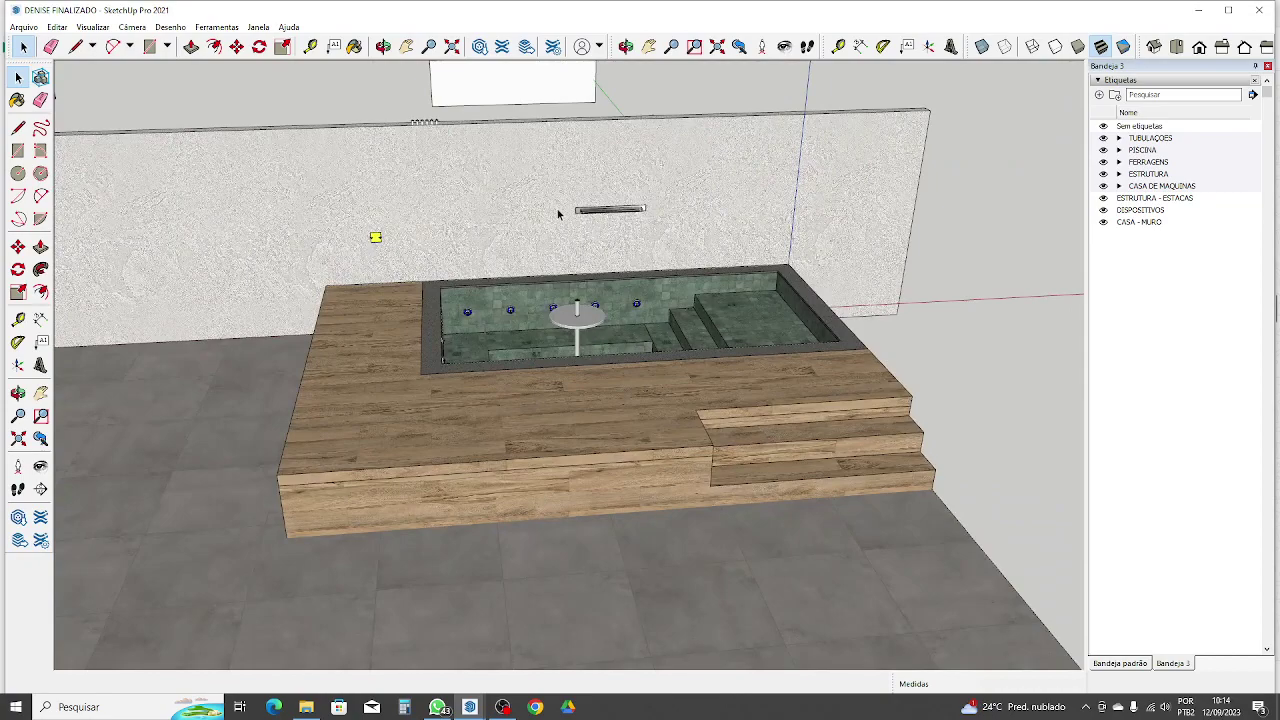
pyautogui.scroll(-3, 558, 213)
pyautogui.moveTo(558, 213)
pyautogui.mouseDown(button='middle')
pyautogui.moveTo(287, 381)
pyautogui.moveTo(439, 337)
pyautogui.moveTo(415, 383)
pyautogui.moveTo(340, 369)
pyautogui.mouseUp(button='middle')
pyautogui.scroll(4, 455, 233)
pyautogui.moveTo(560, 306)
pyautogui.mouseDown(button='middle')
pyautogui.moveTo(582, 358)
pyautogui.moveTo(383, 280)
pyautogui.mouseUp(button='middle')
pyautogui.scroll(3, 434, 316)
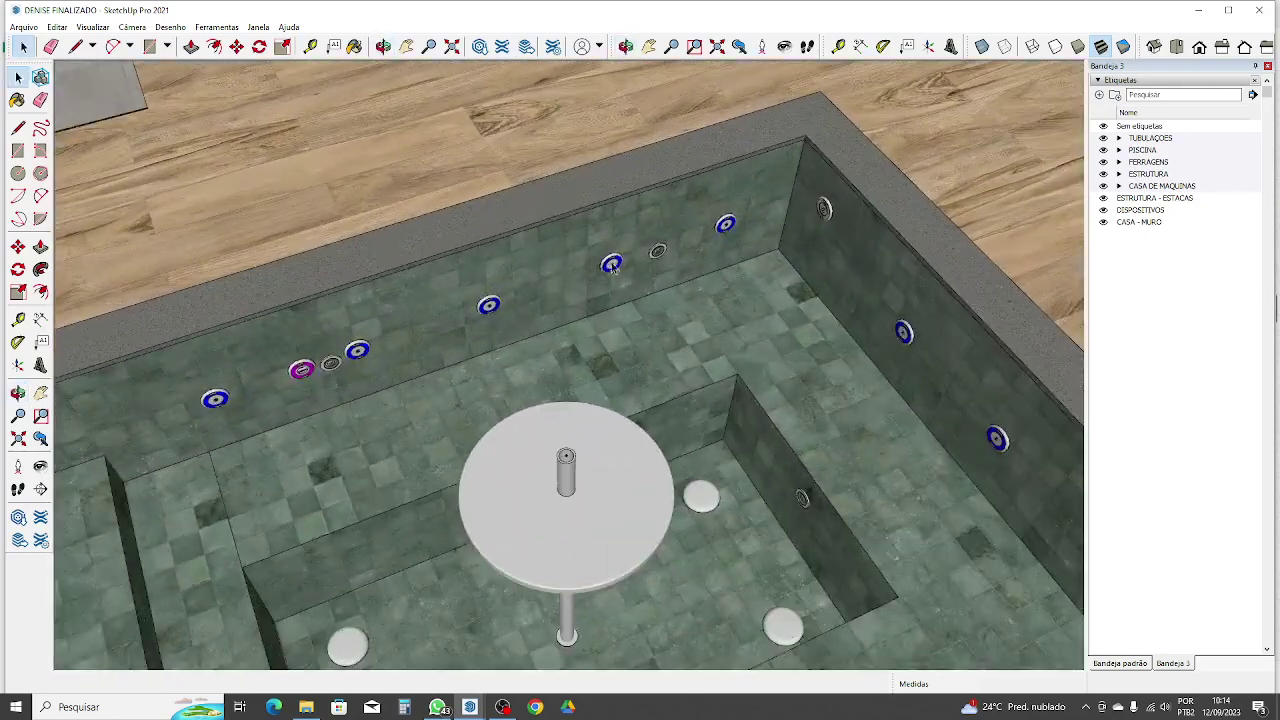
pyautogui.scroll(-2, 484, 261)
pyautogui.moveTo(471, 266); pyautogui.dragTo(674, 214, button='middle')
pyautogui.scroll(1, 404, 413)
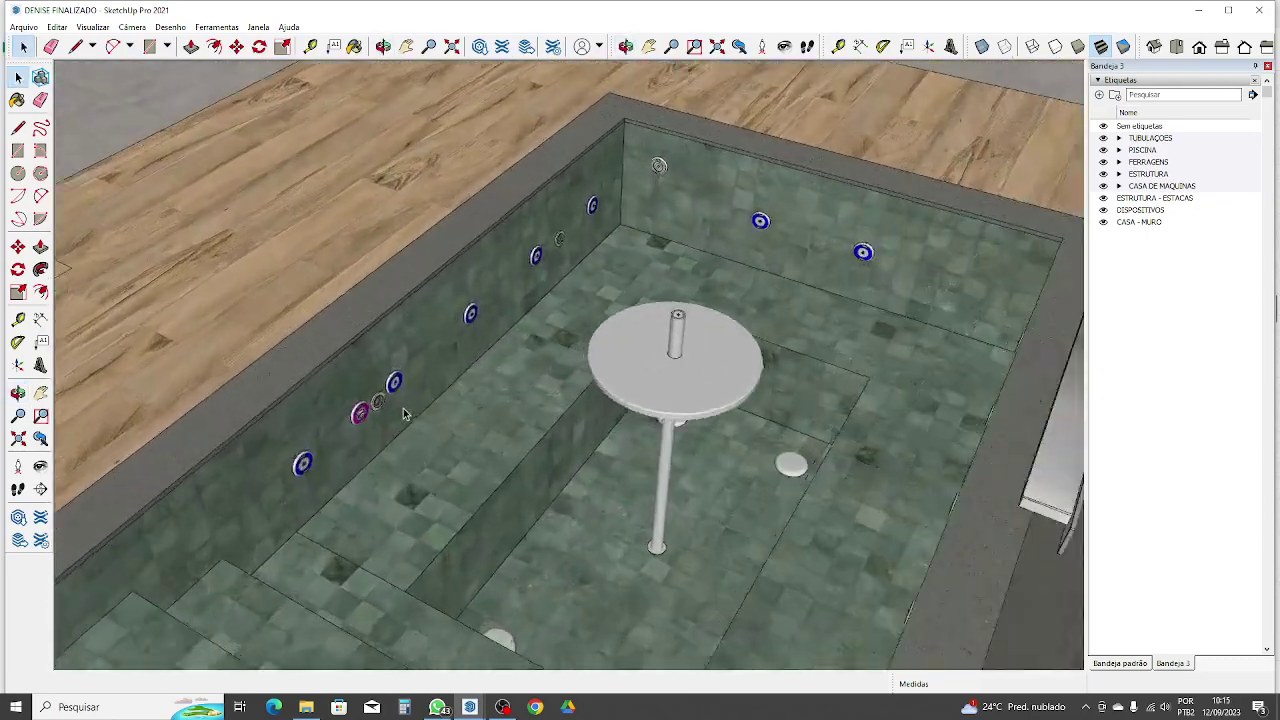
pyautogui.scroll(2, 400, 406)
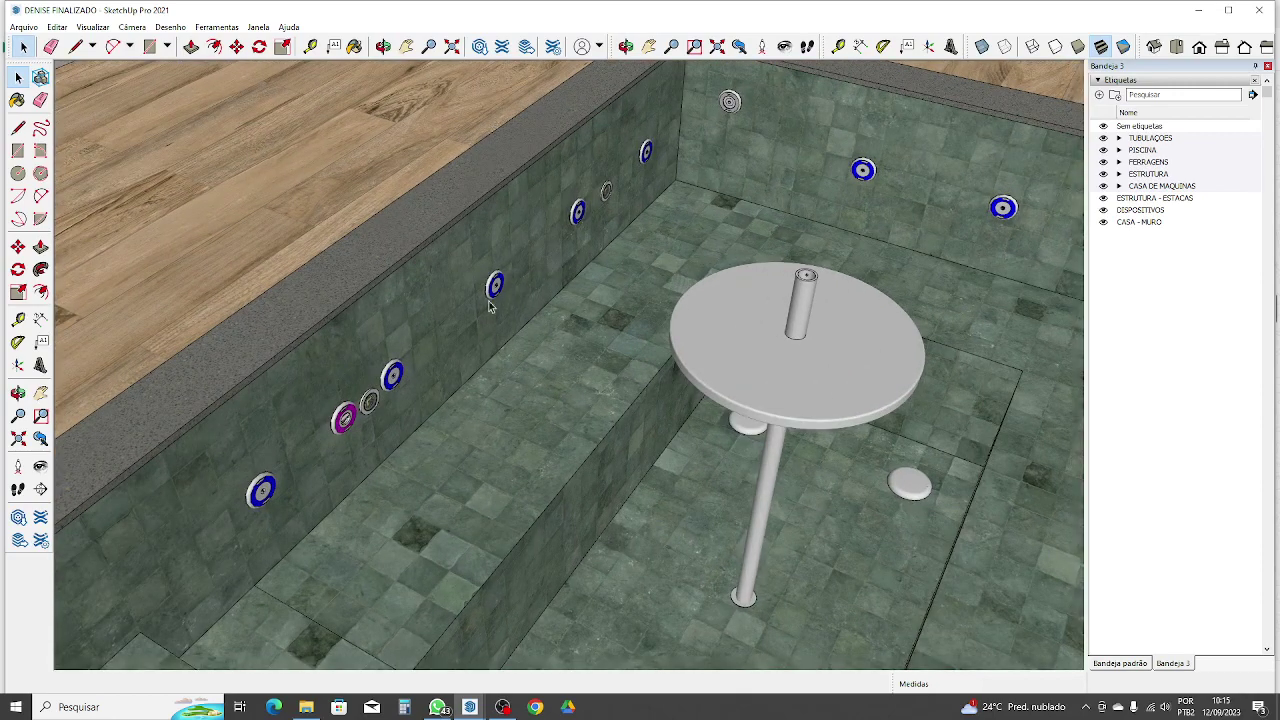
pyautogui.scroll(-2, 584, 220)
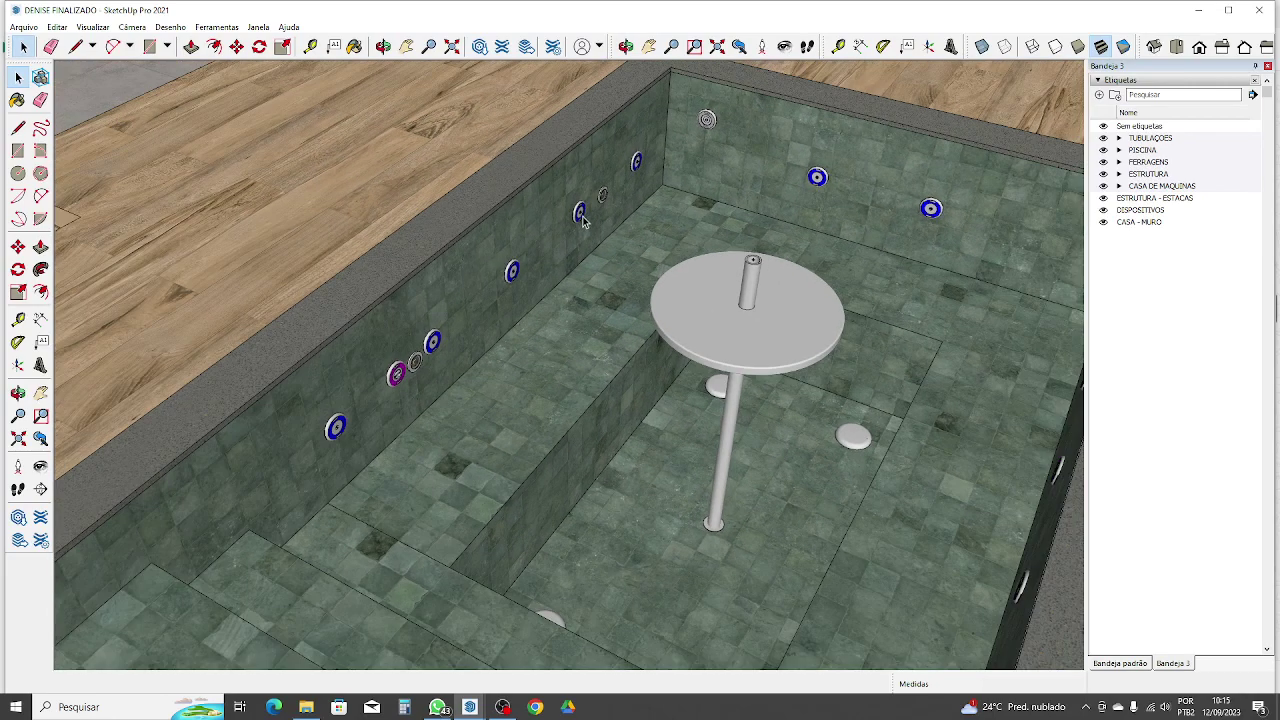
pyautogui.scroll(-2, 550, 296)
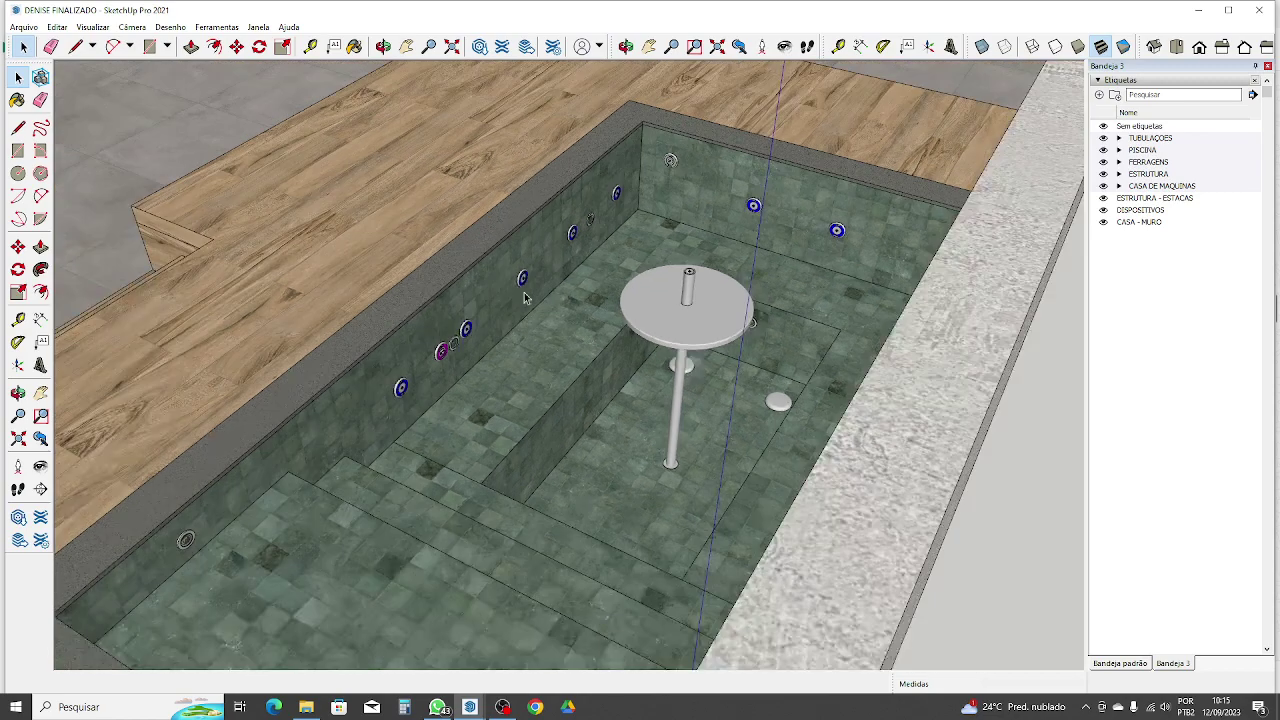
# Step: Review the pool from above with its inner steps and waterfall outlet, and orbit around to the deck's outer side
pyautogui.moveTo(458, 270); pyautogui.dragTo(655, 410, button='middle')
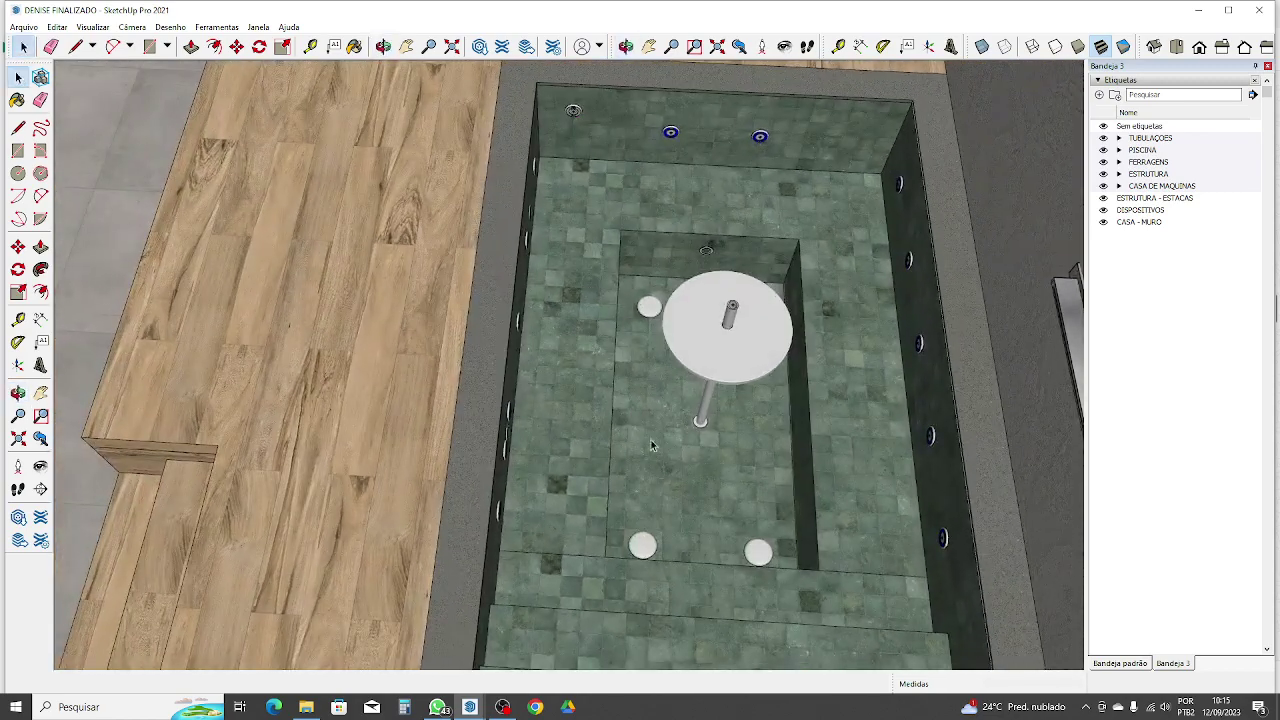
pyautogui.scroll(-1, 486, 325)
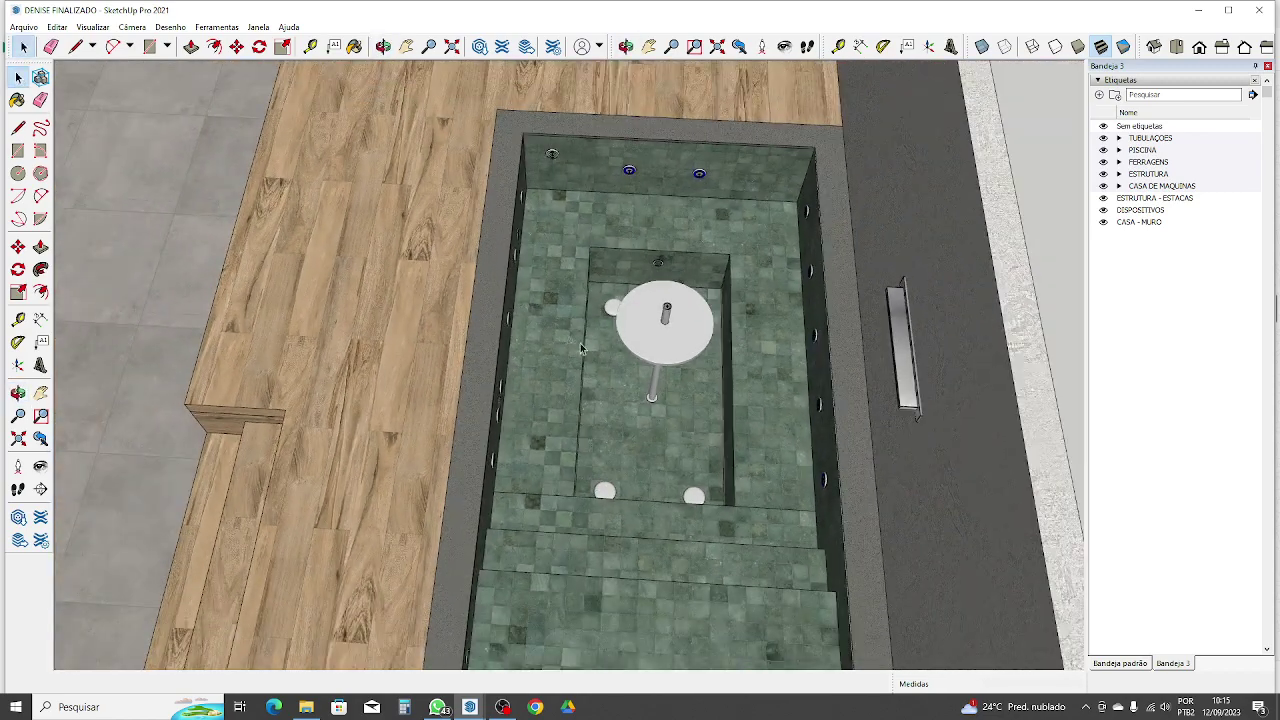
pyautogui.scroll(-1, 503, 322)
pyautogui.moveTo(486, 320)
pyautogui.mouseDown(button='middle')
pyautogui.moveTo(437, 332)
pyautogui.moveTo(838, 306)
pyautogui.mouseUp(button='middle')
pyautogui.scroll(-2, 666, 264)
pyautogui.moveTo(494, 326)
pyautogui.mouseDown(button='middle')
pyautogui.moveTo(640, 225)
pyautogui.moveTo(914, 154)
pyautogui.mouseUp(button='middle')
pyautogui.scroll(1, 370, 360)
pyautogui.moveTo(363, 357); pyautogui.dragTo(781, 290, button='middle')
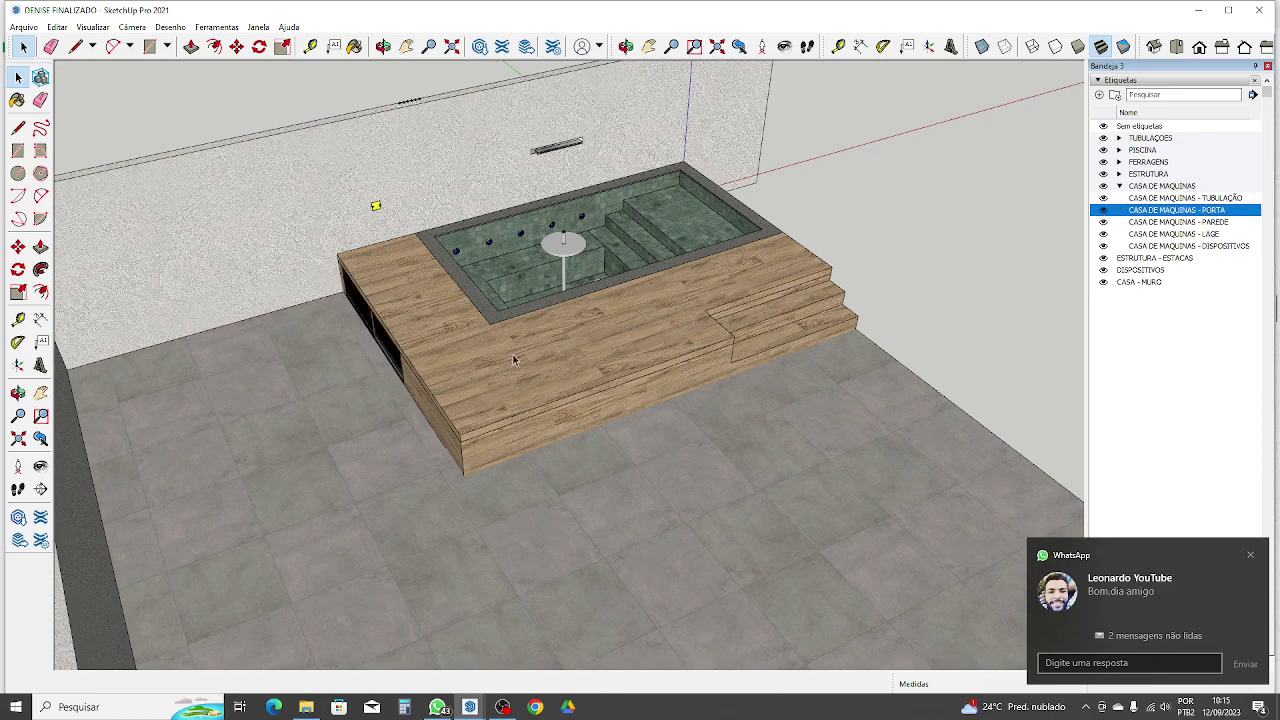
# Step: Inspect the slatted equipment-room doors in the deck's side and the coloured pipes and equipment behind them
pyautogui.scroll(2, 425, 368)
pyautogui.moveTo(314, 363); pyautogui.dragTo(546, 389, button='middle')
pyautogui.scroll(3, 417, 408)
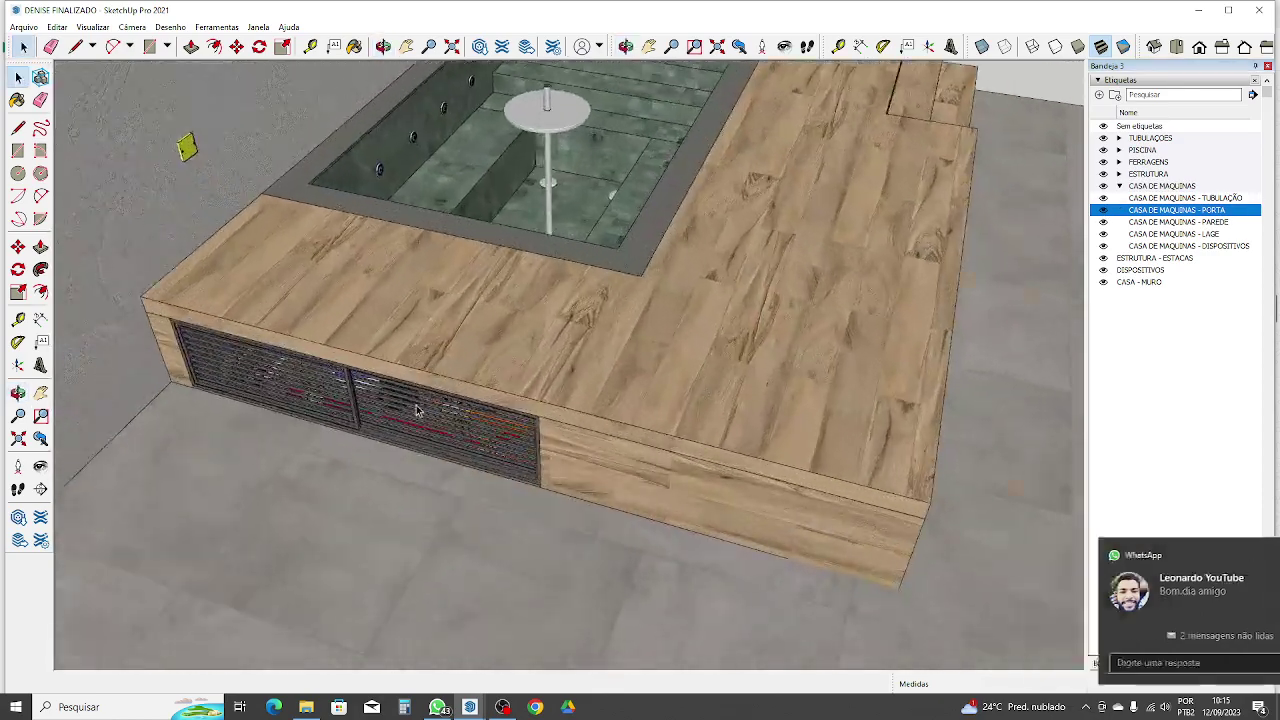
pyautogui.moveTo(417, 408); pyautogui.dragTo(390, 147, button='middle')
pyautogui.scroll(-5, 661, 189)
pyautogui.scroll(3, 390, 147)
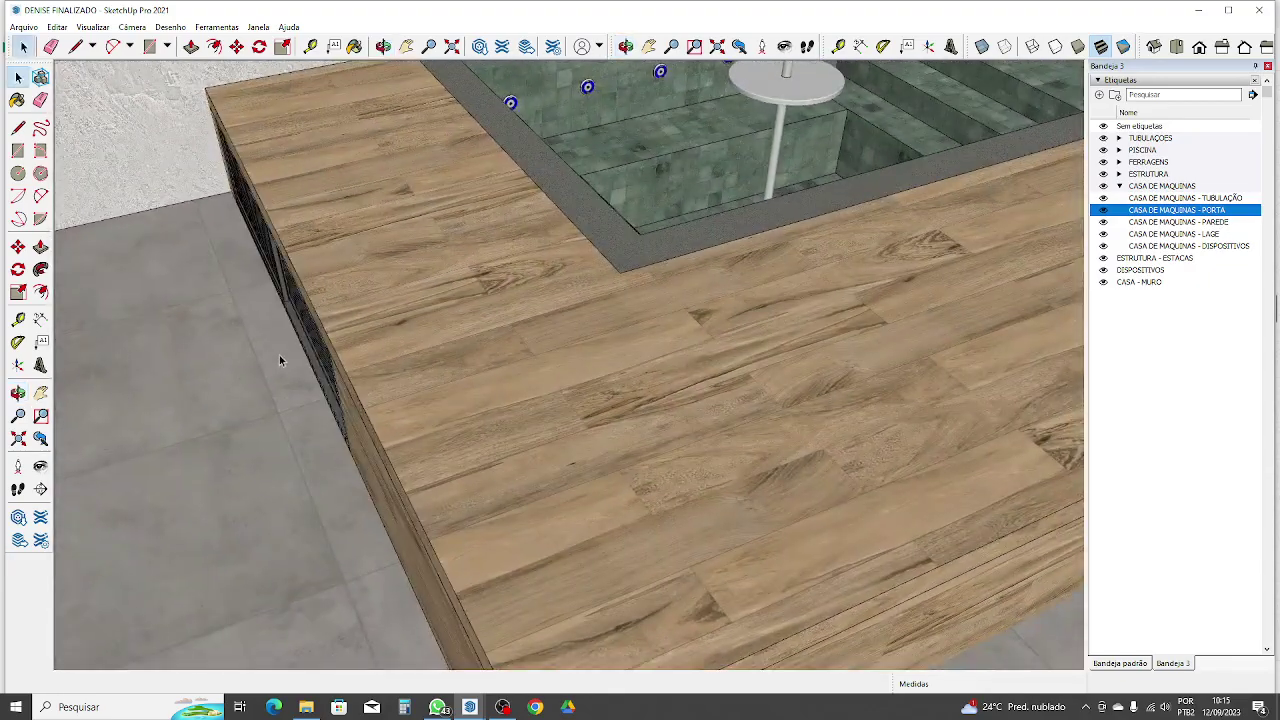
pyautogui.moveTo(279, 360); pyautogui.dragTo(285, 212, button='middle')
pyautogui.scroll(5, 285, 212)
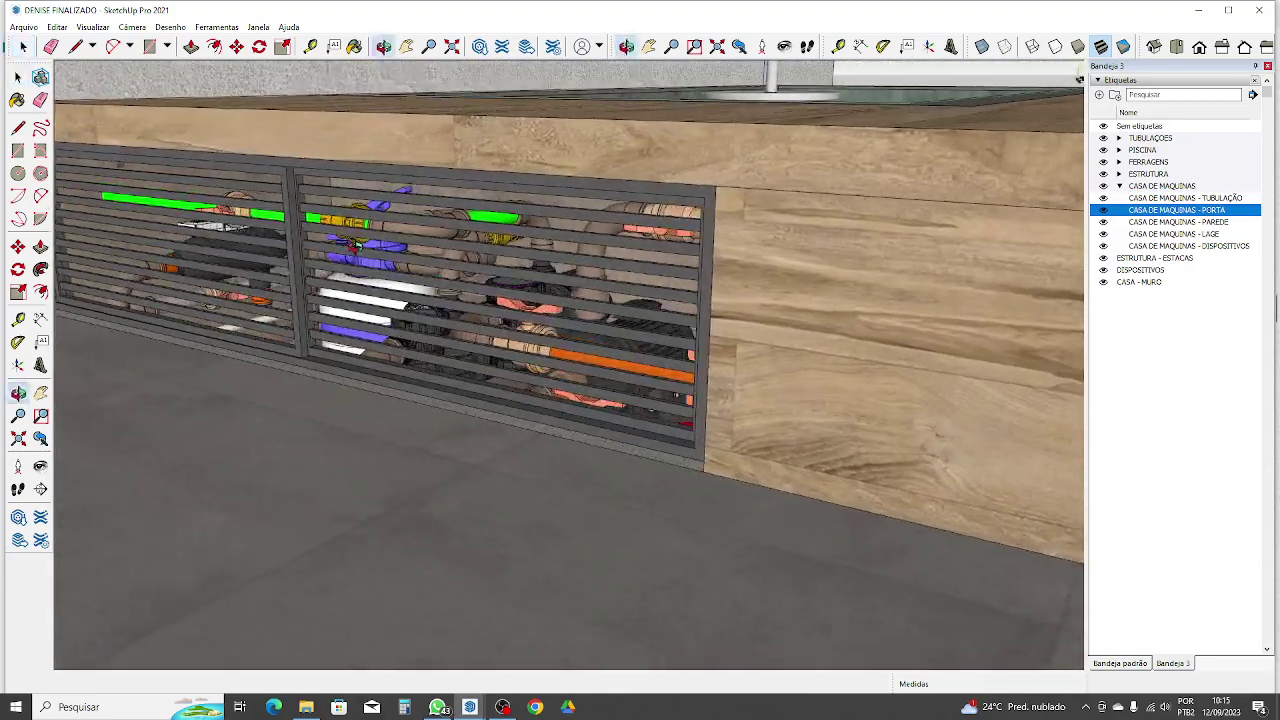
pyautogui.moveTo(355, 243)
pyautogui.mouseDown(button='middle')
pyautogui.moveTo(667, 243)
pyautogui.moveTo(476, 224)
pyautogui.mouseUp(button='middle')
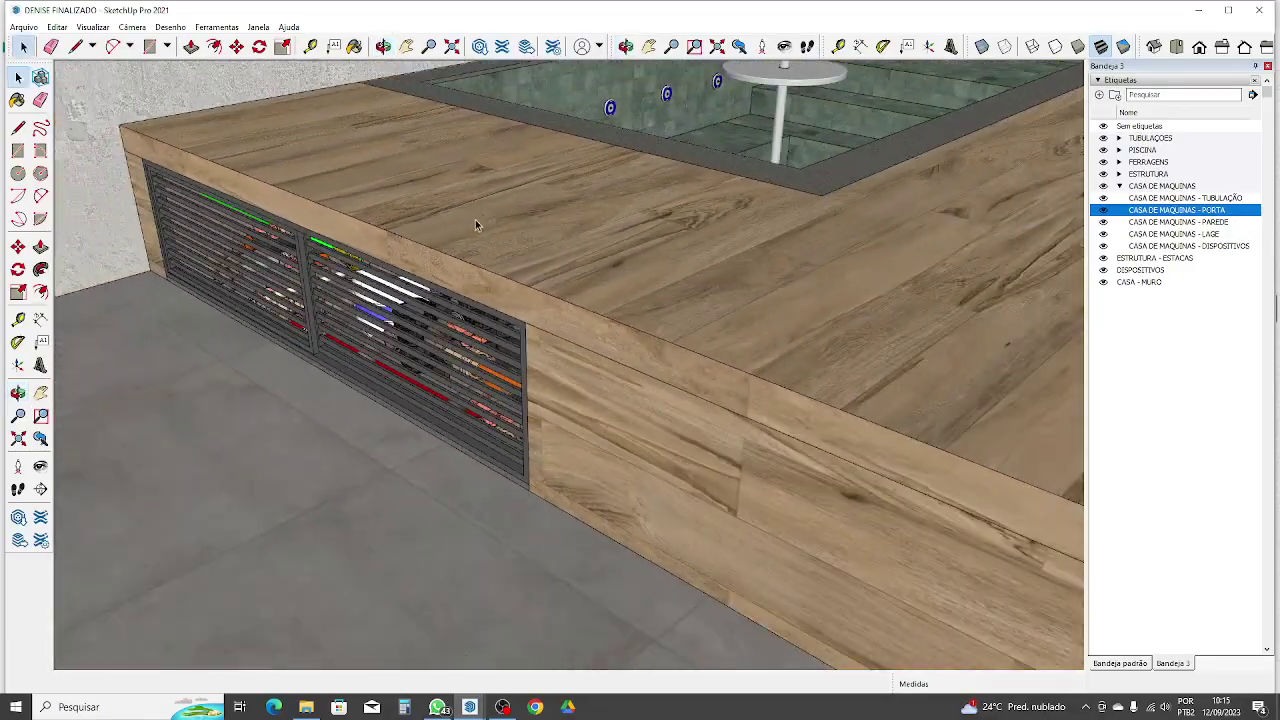
# Step: Survey the separate construction-stage models around the finished pool, through to the annotated excavation and pile layout
pyautogui.scroll(-2, 476, 224)
pyautogui.moveTo(356, 300)
pyautogui.mouseDown(button='middle')
pyautogui.moveTo(441, 221)
pyautogui.moveTo(49, 480)
pyautogui.mouseUp(button='middle')
pyautogui.scroll(-2, 355, 264)
pyautogui.scroll(5, 354, 264)
pyautogui.scroll(-3, 488, 280)
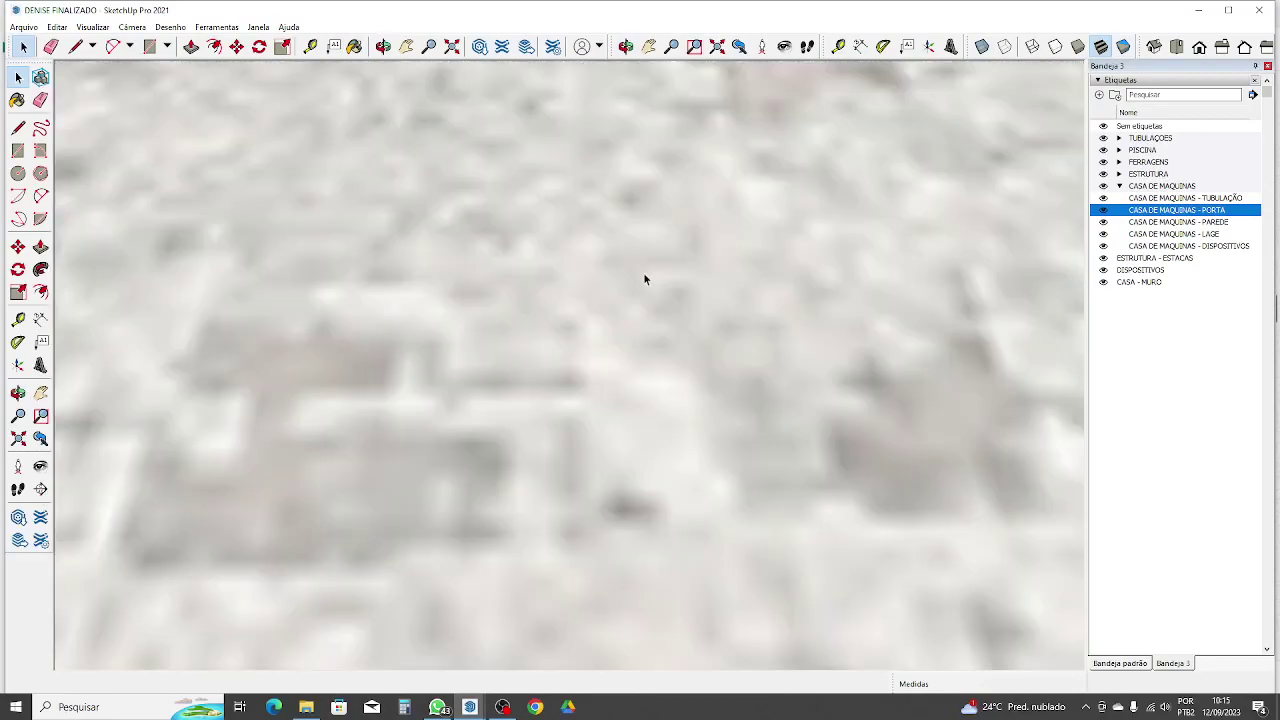
pyautogui.scroll(-2, 643, 275)
pyautogui.scroll(-5, 154, 253)
pyautogui.scroll(-4, 555, 194)
pyautogui.scroll(-6, 551, 212)
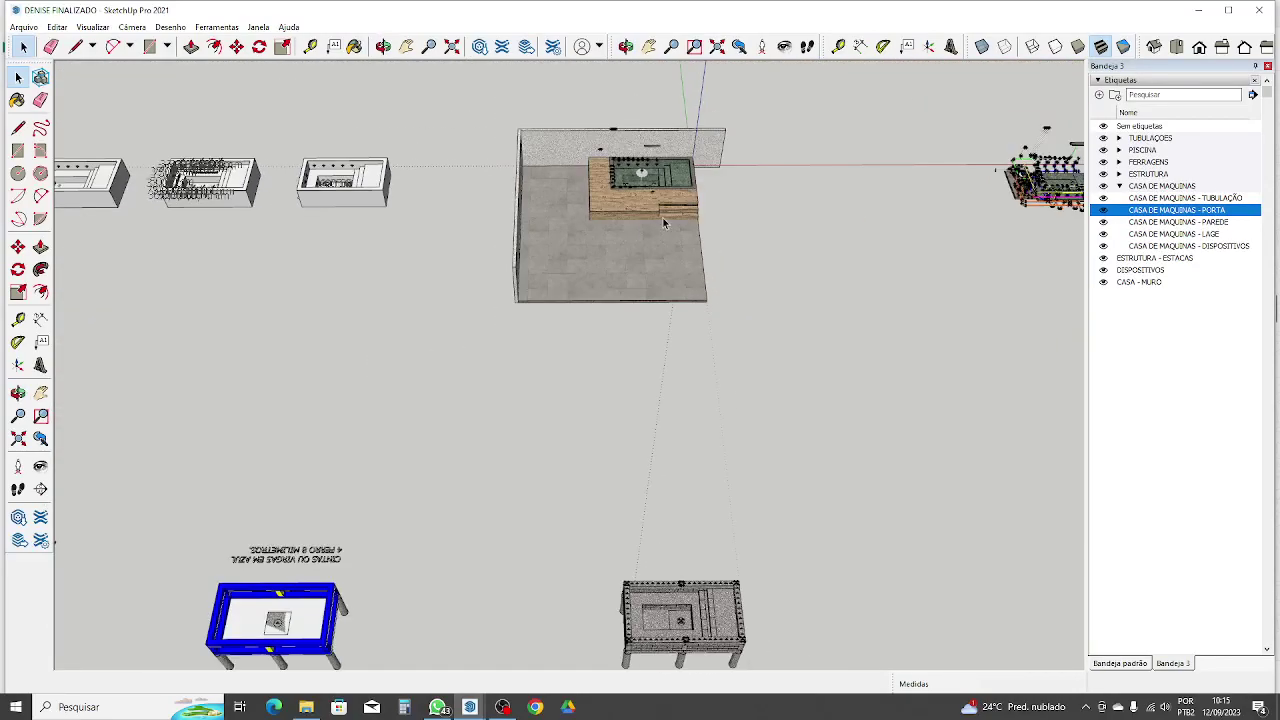
pyautogui.moveTo(886, 226)
pyautogui.mouseDown(button='middle')
pyautogui.moveTo(243, 301)
pyautogui.moveTo(380, 286)
pyautogui.moveTo(275, 275)
pyautogui.mouseUp(button='middle')
pyautogui.scroll(7, 737, 243)
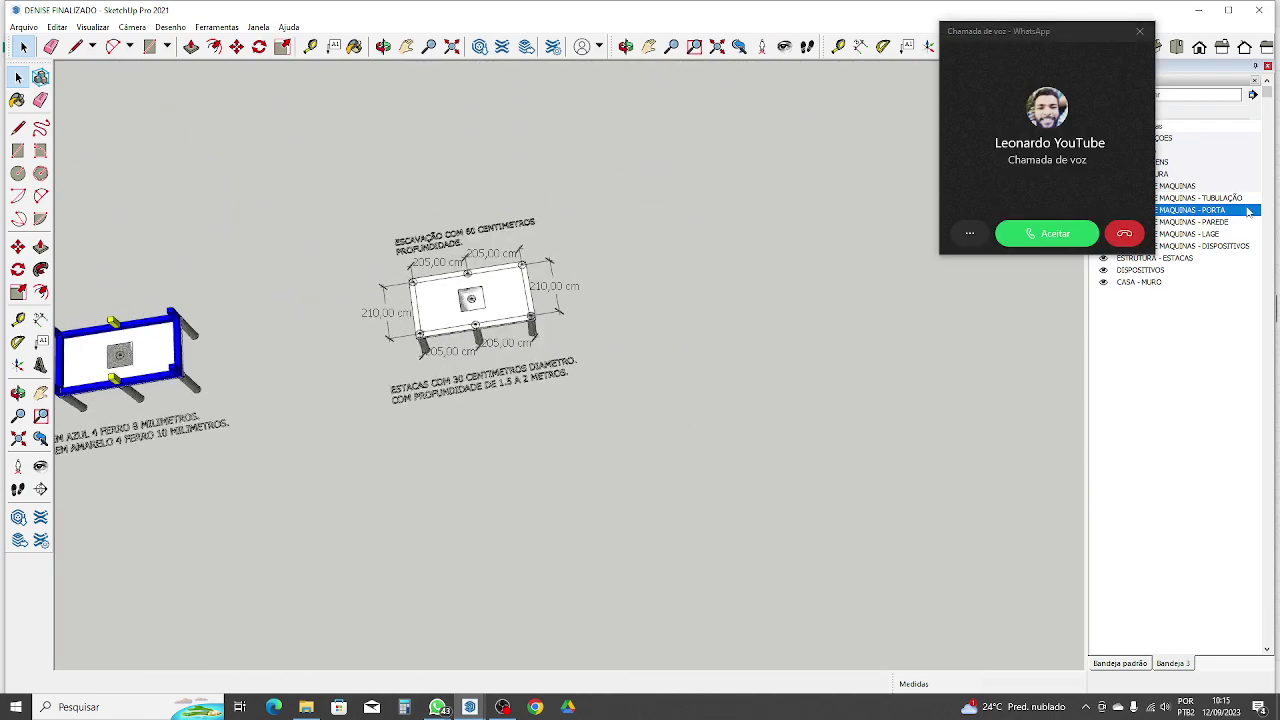
# Step: Examine the annotated excavation and pile layout from above and at an angle, including its dimensions and notes
pyautogui.scroll(1, 409, 312)
pyautogui.moveTo(614, 283); pyautogui.dragTo(557, 337, button='middle')
pyautogui.scroll(1, 448, 243)
pyautogui.scroll(1, 440, 231)
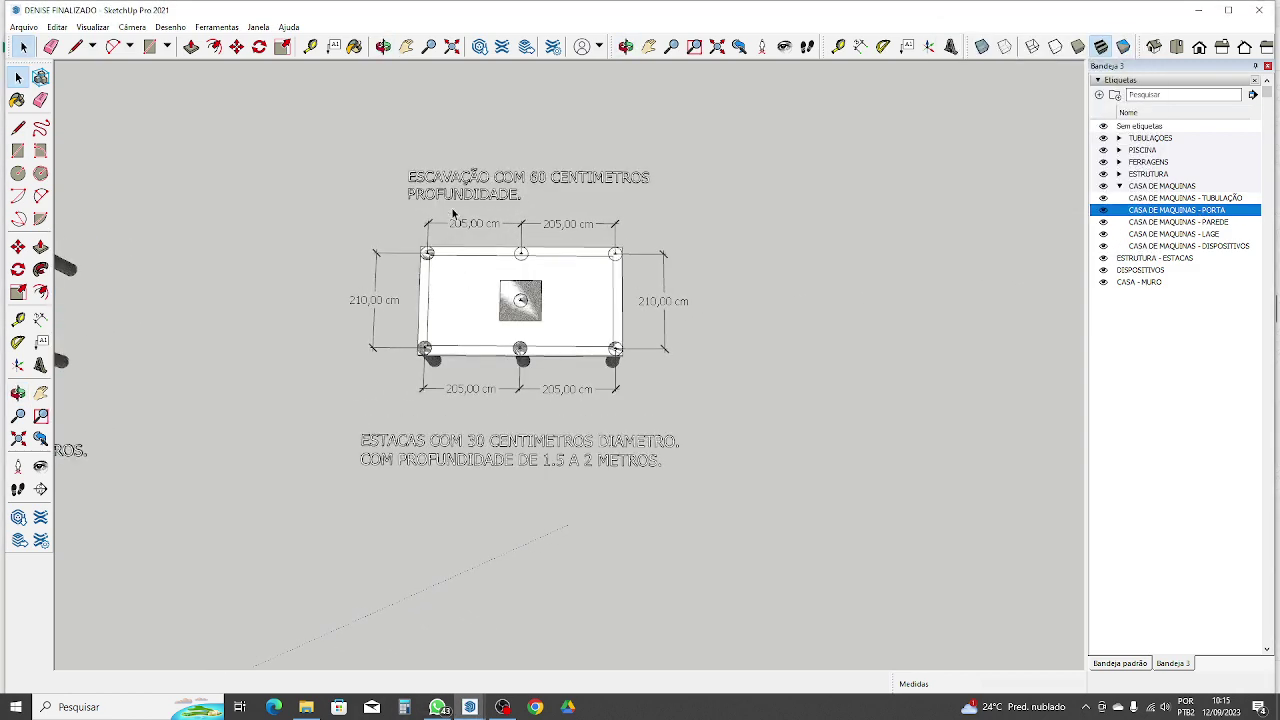
pyautogui.moveTo(423, 189); pyautogui.dragTo(520, 198, button='middle')
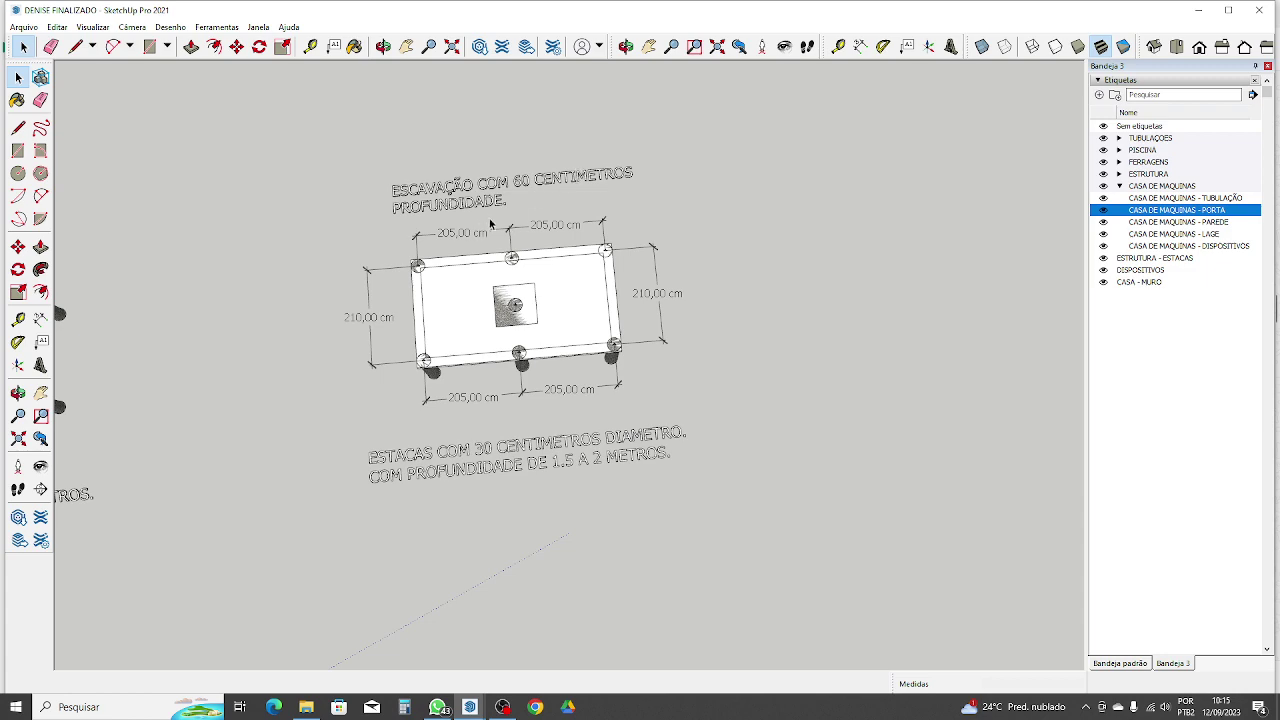
pyautogui.scroll(-2, 508, 275)
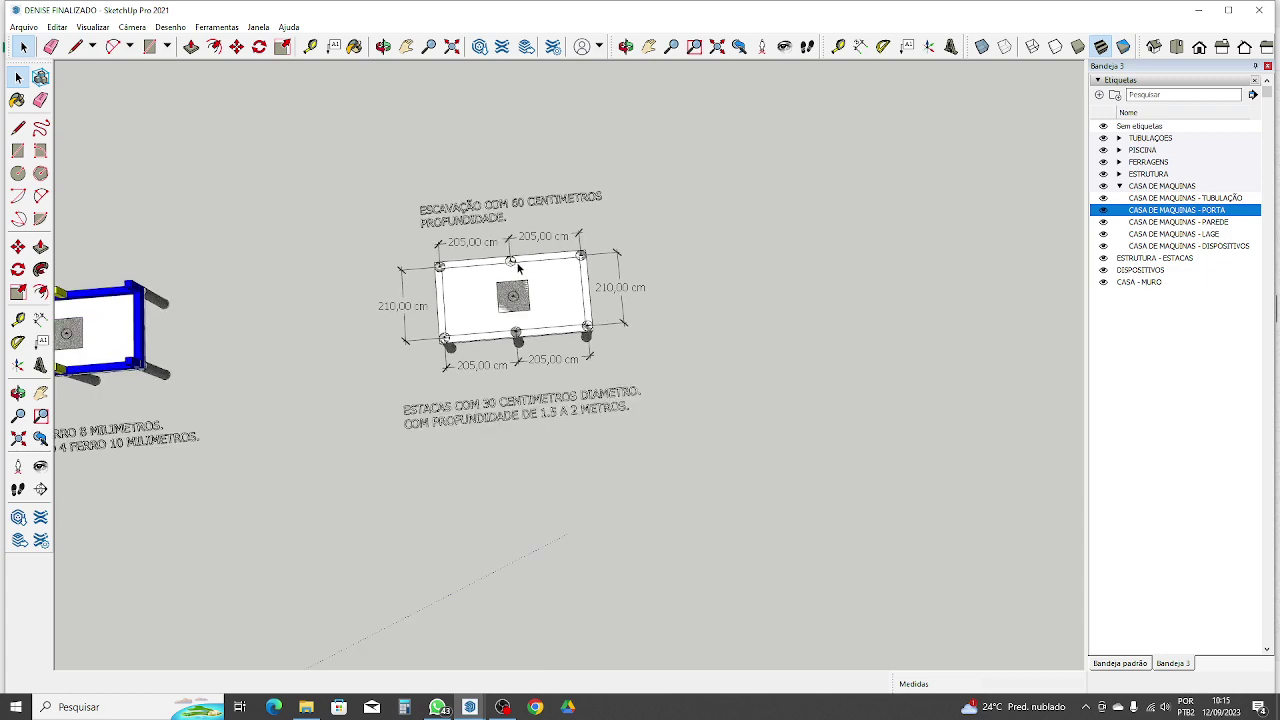
pyautogui.moveTo(571, 343); pyautogui.dragTo(530, 235, button='middle')
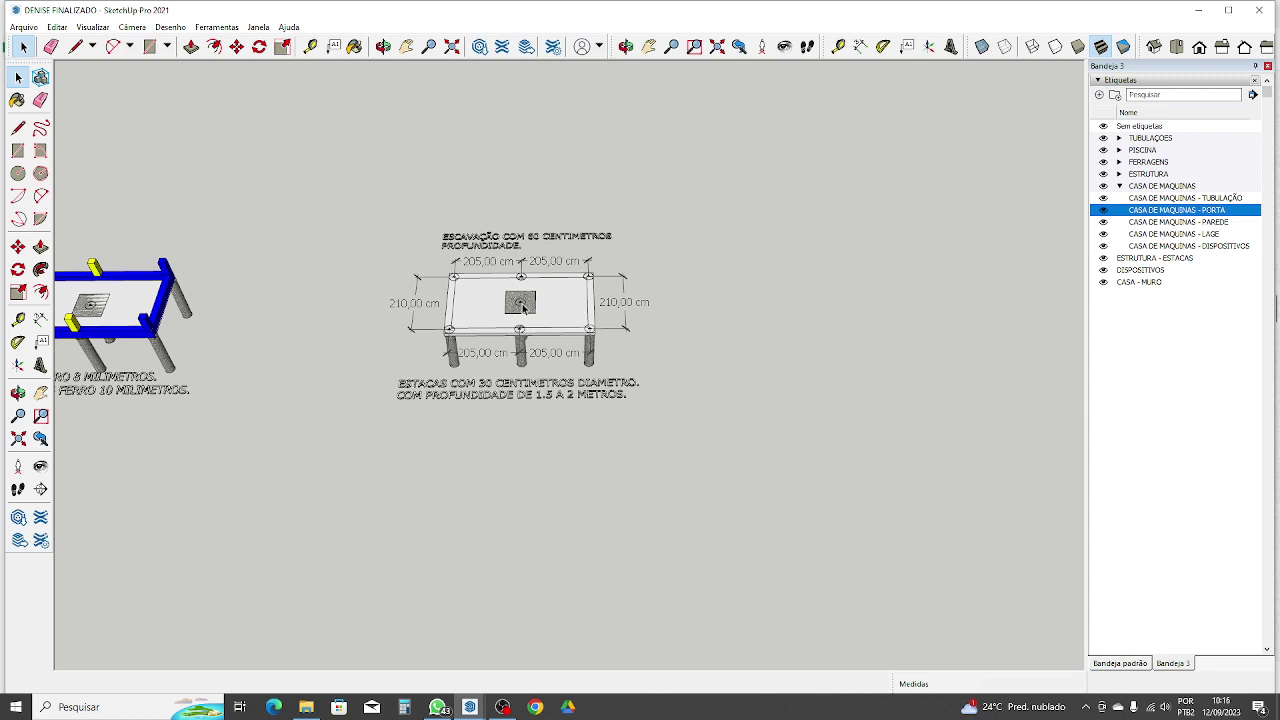
pyautogui.scroll(3, 500, 193)
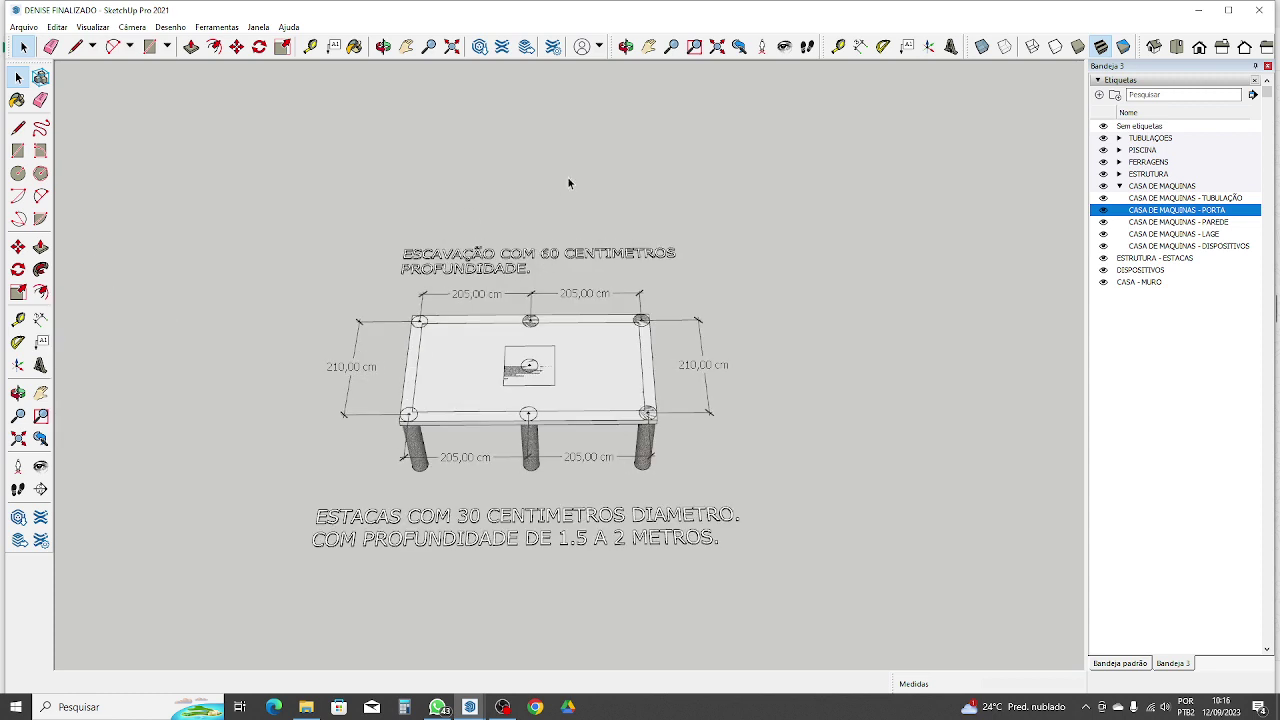
pyautogui.moveTo(354, 271); pyautogui.dragTo(559, 241, button='middle')
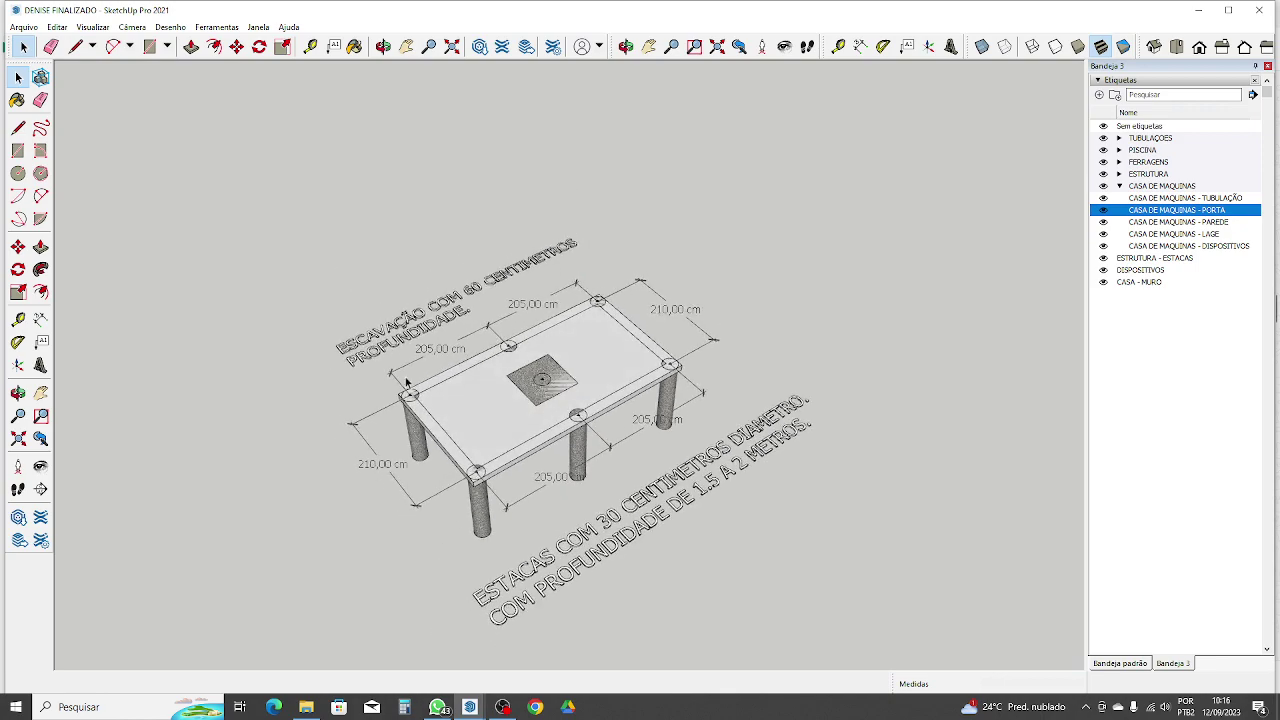
# Step: Return to the finished pool among the construction-stage models and inspect the orange pipes beneath its deck
pyautogui.scroll(-10, 563, 357)
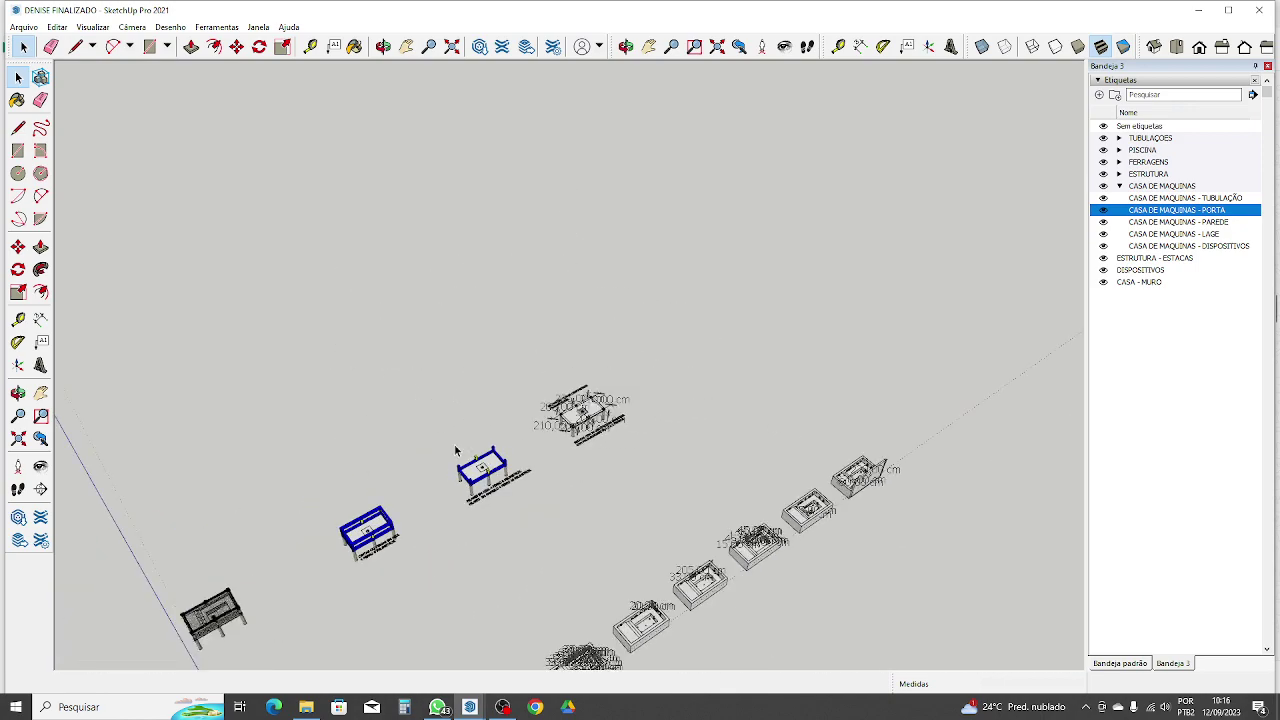
pyautogui.moveTo(230, 570); pyautogui.dragTo(700, 510, button='middle')
pyautogui.scroll(8, 831, 520)
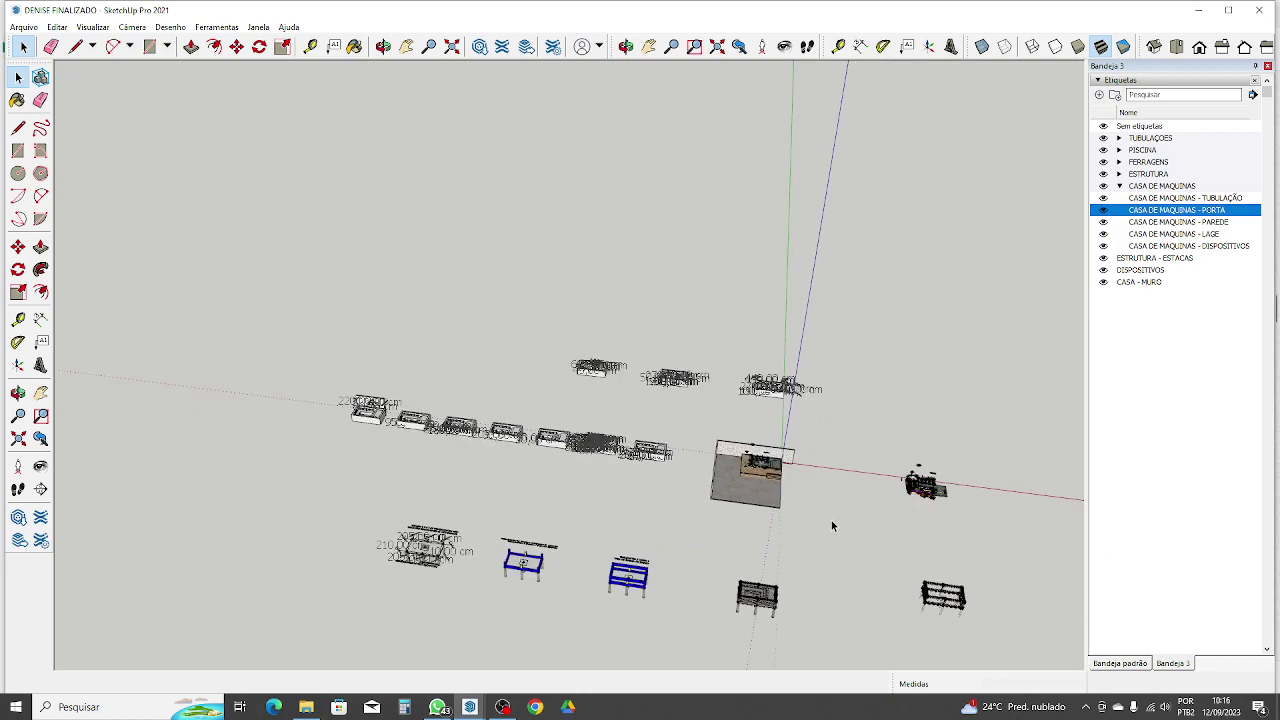
pyautogui.scroll(5, 766, 460)
pyautogui.moveTo(769, 449); pyautogui.dragTo(760, 280, button='middle')
pyautogui.scroll(5, 749, 408)
pyautogui.moveTo(528, 306)
pyautogui.mouseDown(button='middle')
pyautogui.moveTo(686, 363)
pyautogui.moveTo(880, 320)
pyautogui.moveTo(543, 323)
pyautogui.moveTo(563, 352)
pyautogui.mouseUp(button='middle')
pyautogui.moveTo(827, 480); pyautogui.dragTo(642, 308, button='middle')
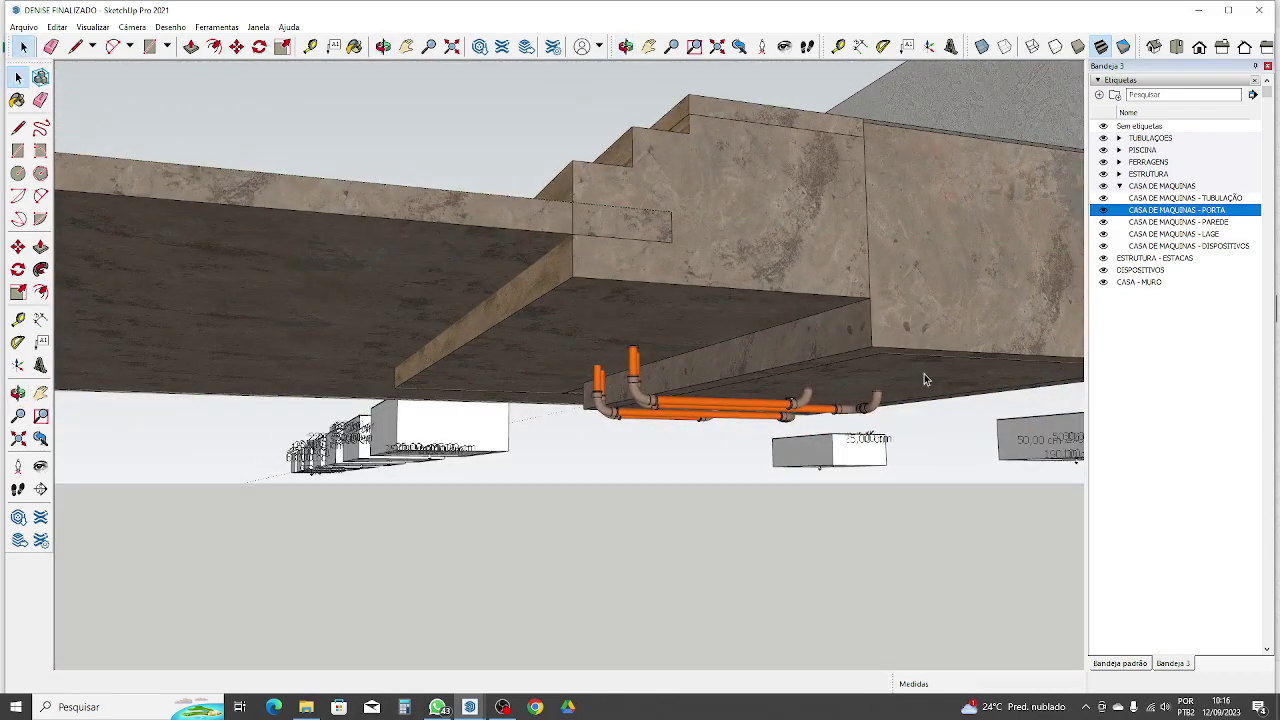
pyautogui.moveTo(926, 377); pyautogui.dragTo(954, 668, button='middle')
# Step: Go back to the excavation and pile model and inspect its piles and central pit from above and below
pyautogui.scroll(-6, 680, 345)
pyautogui.scroll(-5, 760, 352)
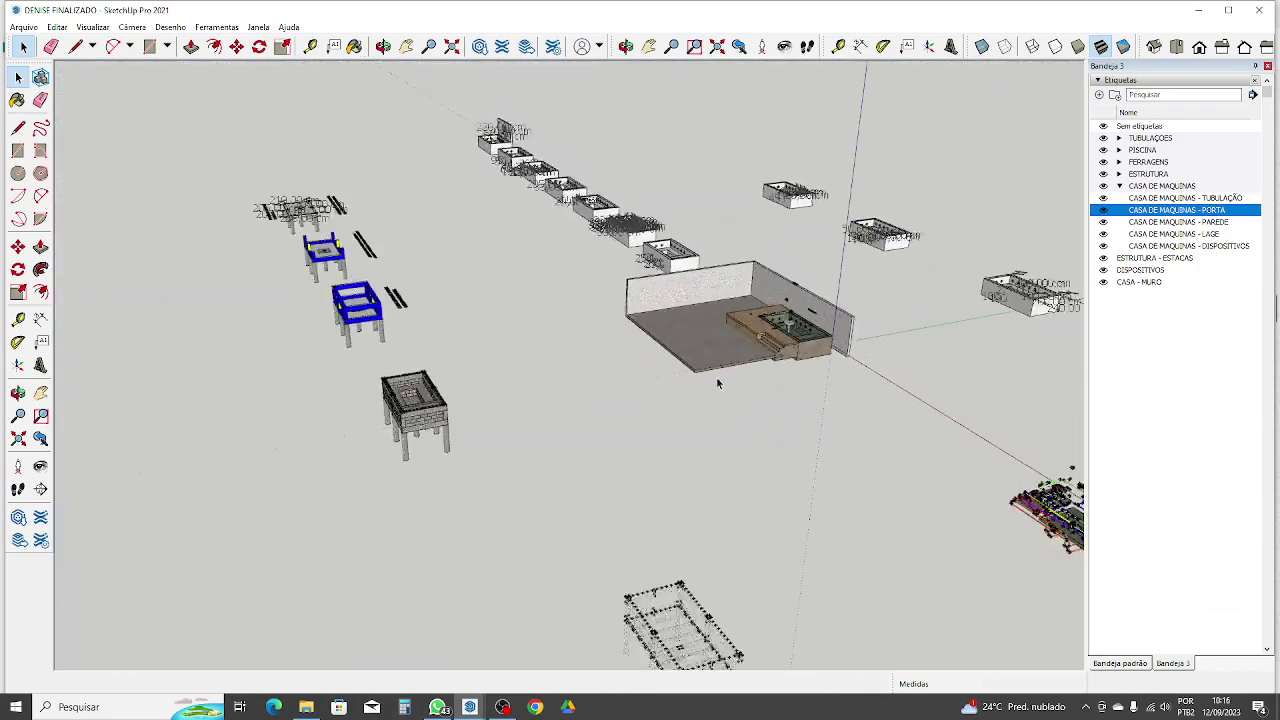
pyautogui.moveTo(738, 282); pyautogui.dragTo(180, 368, button='middle')
pyautogui.scroll(-2, 178, 370)
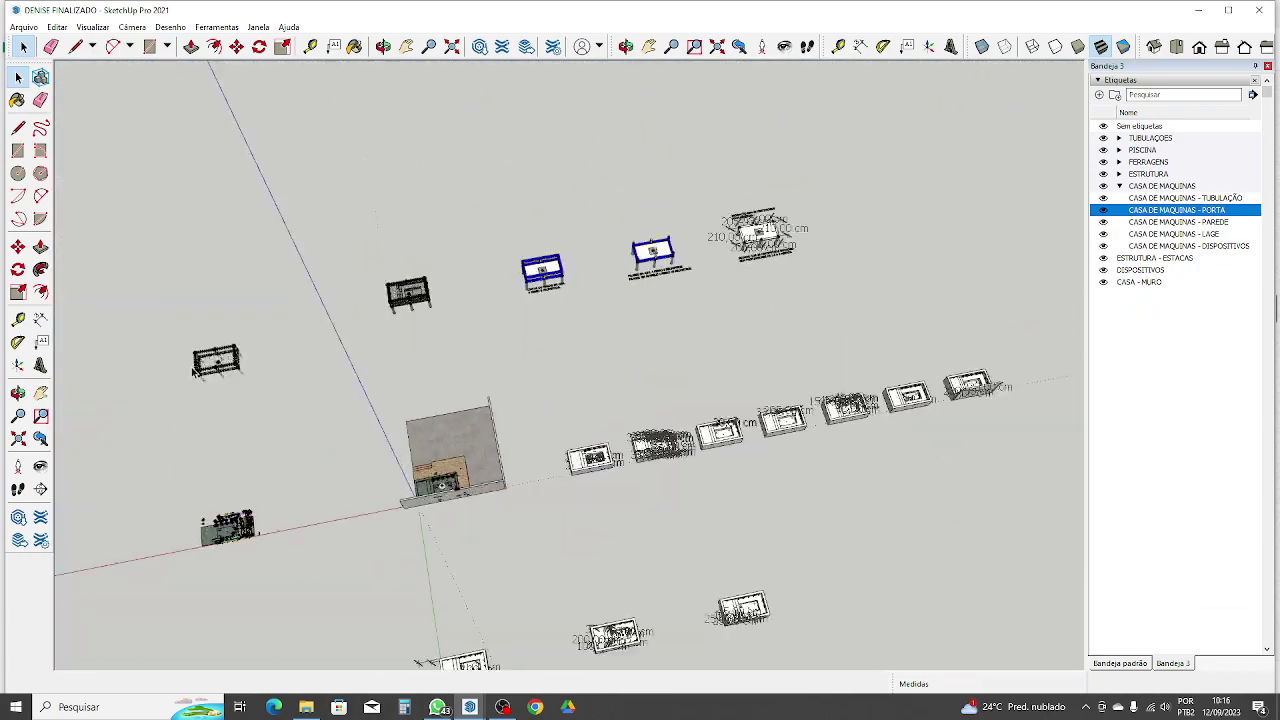
pyautogui.moveTo(745, 275); pyautogui.dragTo(655, 310, button='middle')
pyautogui.scroll(1, 679, 255)
pyautogui.scroll(10, 700, 257)
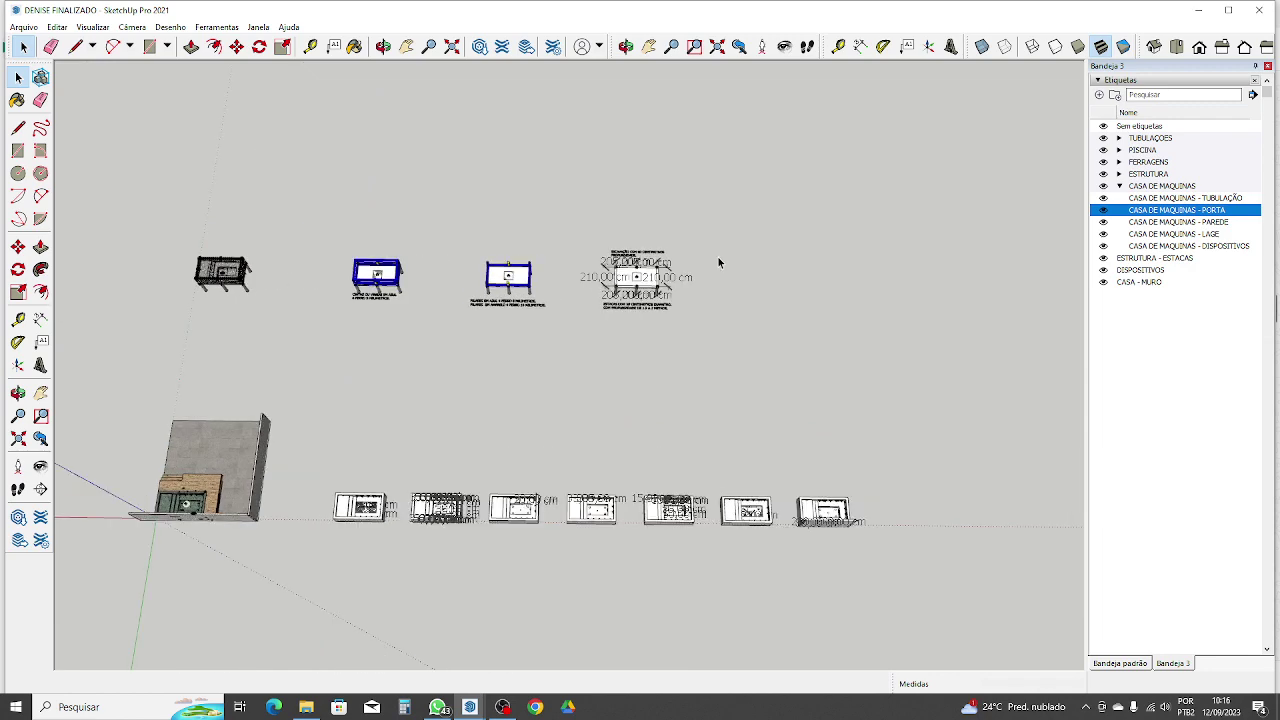
pyautogui.scroll(4, 668, 222)
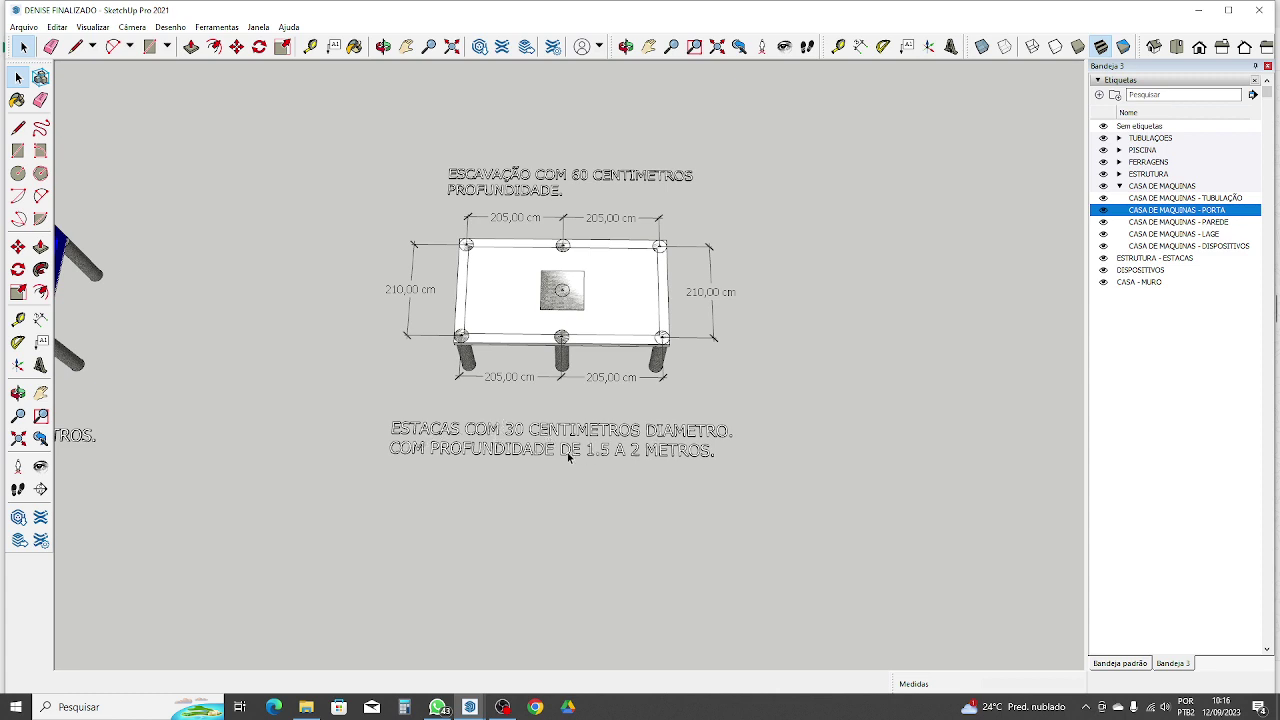
pyautogui.scroll(3, 558, 273)
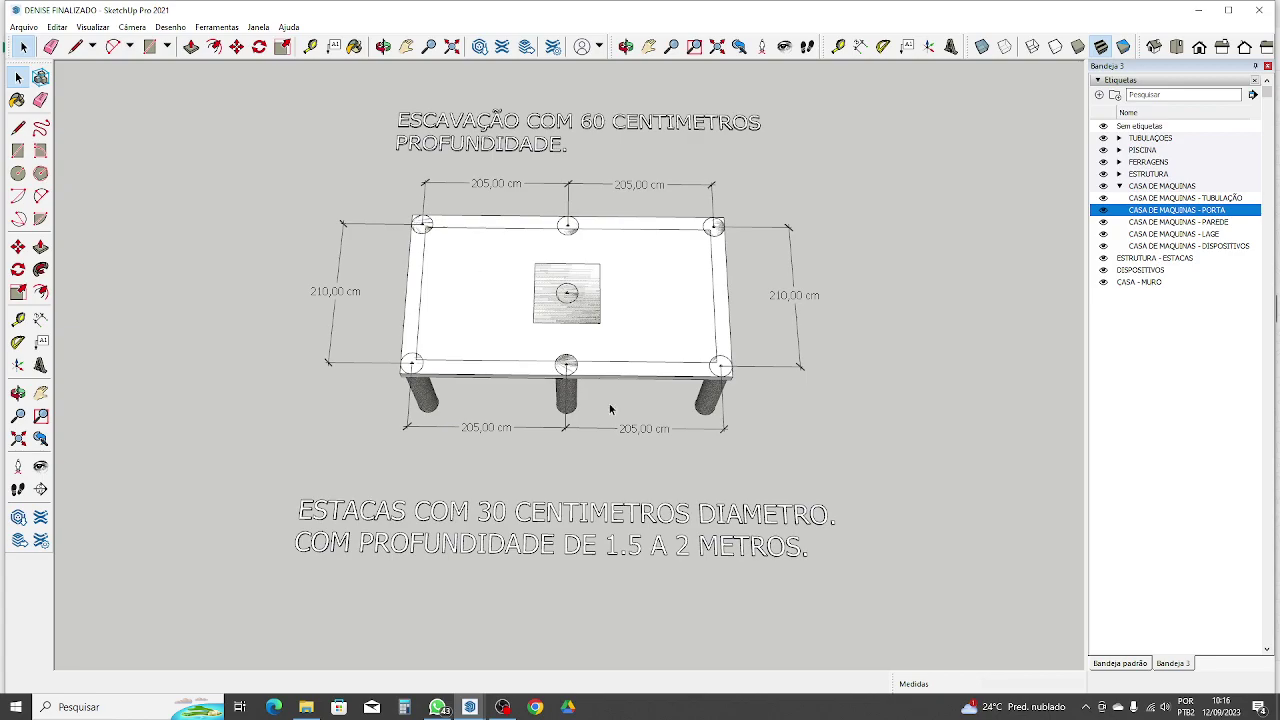
pyautogui.moveTo(610, 408)
pyautogui.mouseDown(button='middle')
pyautogui.moveTo(749, 251)
pyautogui.moveTo(444, 434)
pyautogui.moveTo(557, 109)
pyautogui.moveTo(518, 372)
pyautogui.moveTo(594, 100)
pyautogui.moveTo(845, 181)
pyautogui.moveTo(608, 337)
pyautogui.moveTo(795, 341)
pyautogui.mouseUp(button='middle')
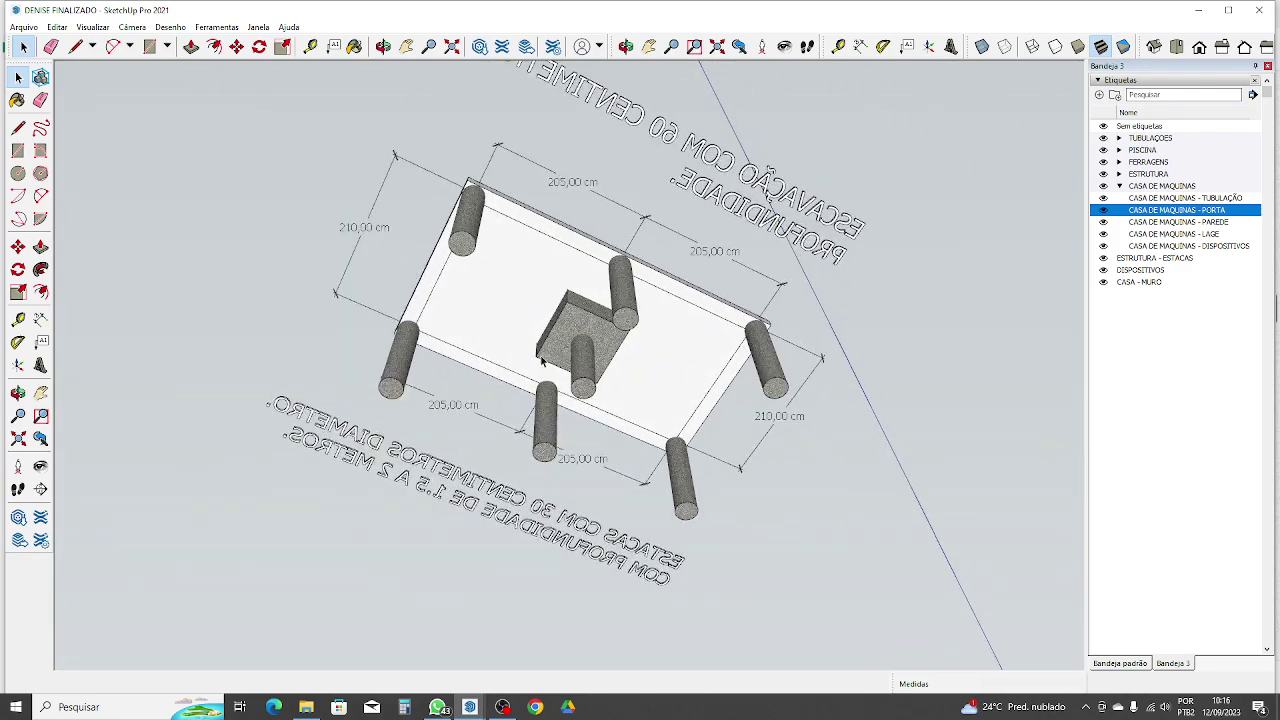
pyautogui.moveTo(614, 337)
pyautogui.mouseDown(button='middle')
pyautogui.moveTo(554, 299)
pyautogui.moveTo(509, 531)
pyautogui.moveTo(781, 684)
pyautogui.moveTo(523, 486)
pyautogui.moveTo(465, 389)
pyautogui.mouseUp(button='middle')
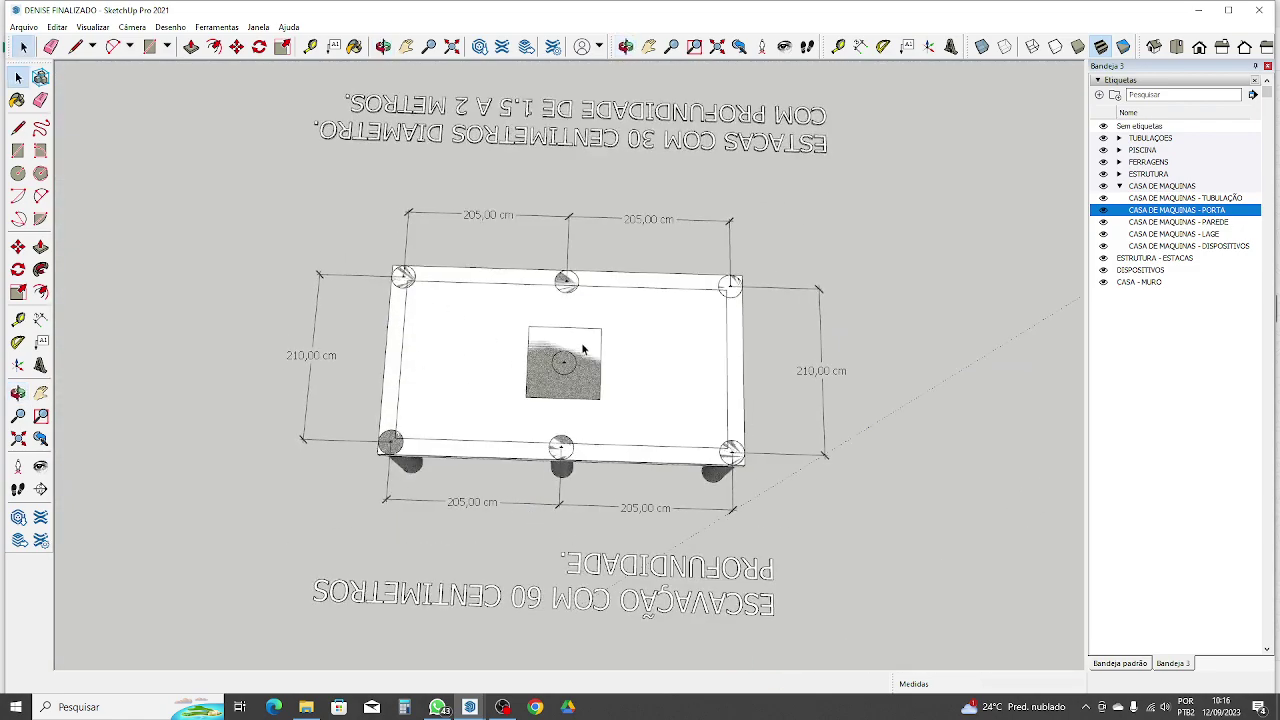
# Step: Examine the pillar stage with its blue and yellow pillars, lower beam frame and rebar notes
pyautogui.scroll(-3, 510, 340)
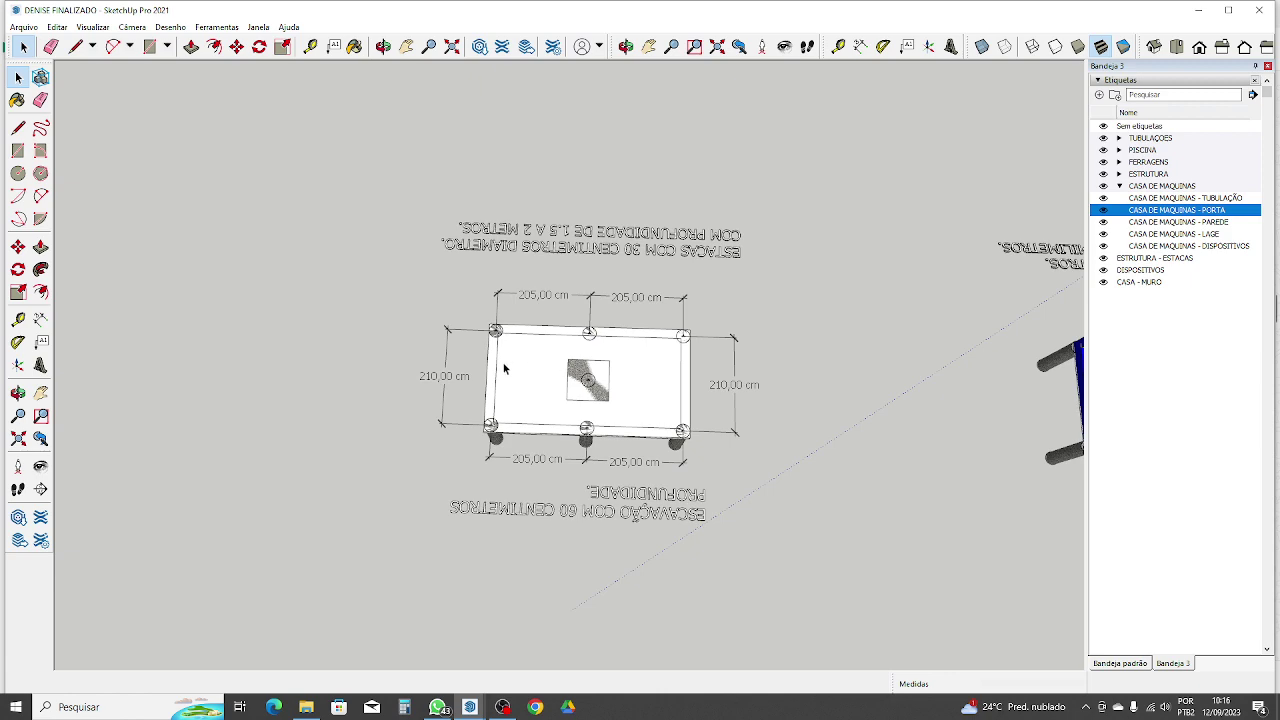
pyautogui.scroll(-2, 504, 369)
pyautogui.scroll(-5, 557, 368)
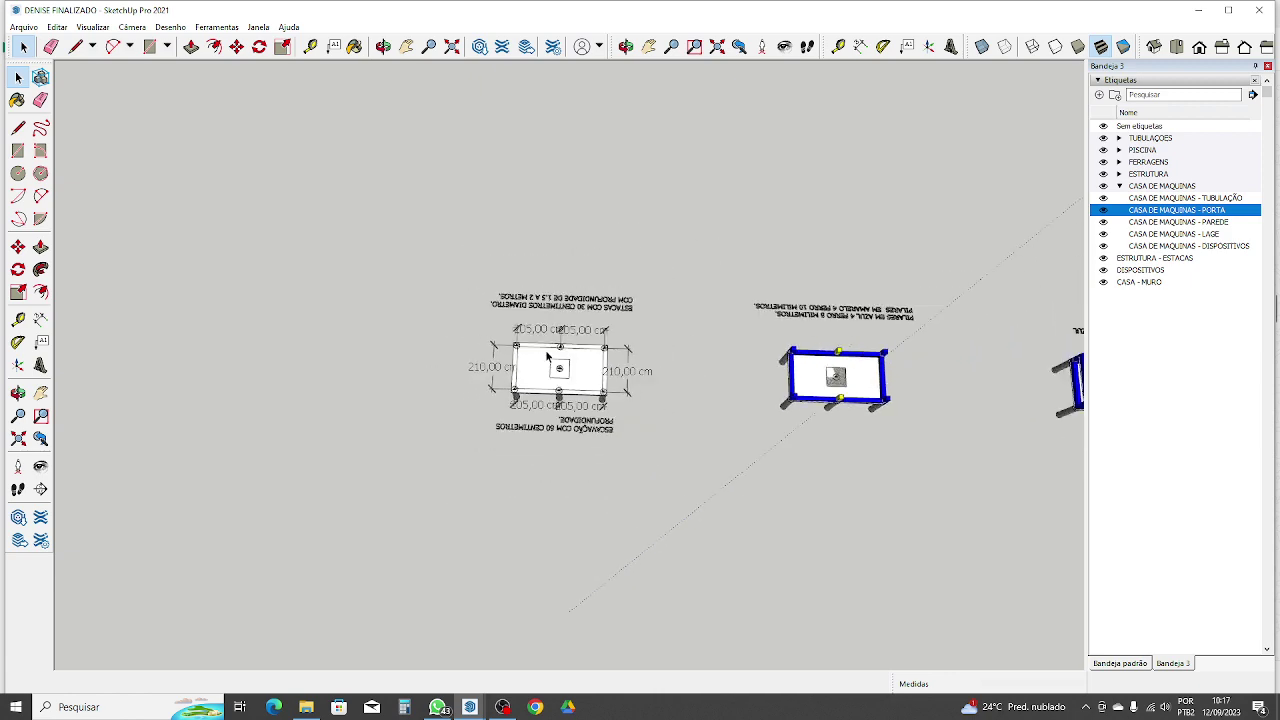
pyautogui.moveTo(530, 362)
pyautogui.mouseDown(button='middle')
pyautogui.moveTo(1001, 360)
pyautogui.moveTo(540, 403)
pyautogui.moveTo(331, 350)
pyautogui.mouseUp(button='middle')
pyautogui.scroll(8, 340, 345)
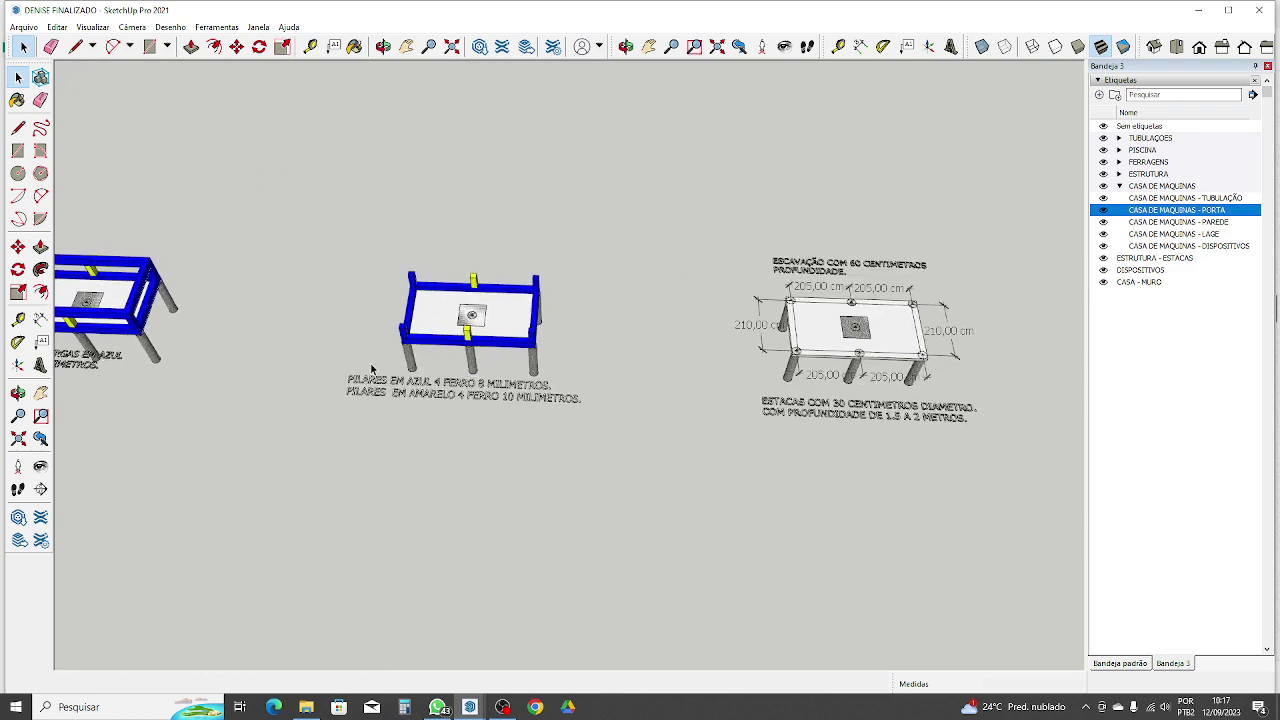
pyautogui.moveTo(523, 407)
pyautogui.mouseDown(button='middle')
pyautogui.moveTo(423, 337)
pyautogui.moveTo(478, 345)
pyautogui.mouseUp(button='middle')
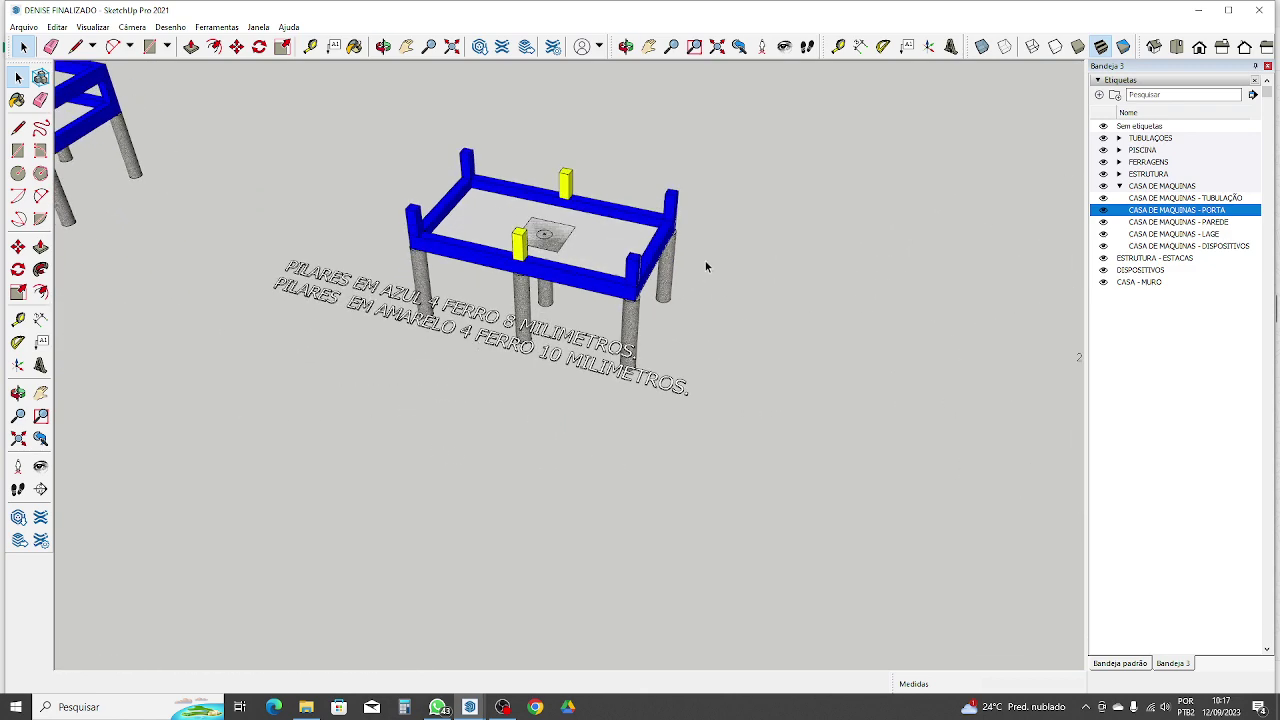
pyautogui.moveTo(538, 270)
pyautogui.mouseDown(button='middle')
pyautogui.moveTo(586, 271)
pyautogui.moveTo(543, 323)
pyautogui.moveTo(591, 272)
pyautogui.mouseUp(button='middle')
pyautogui.scroll(5, 600, 270)
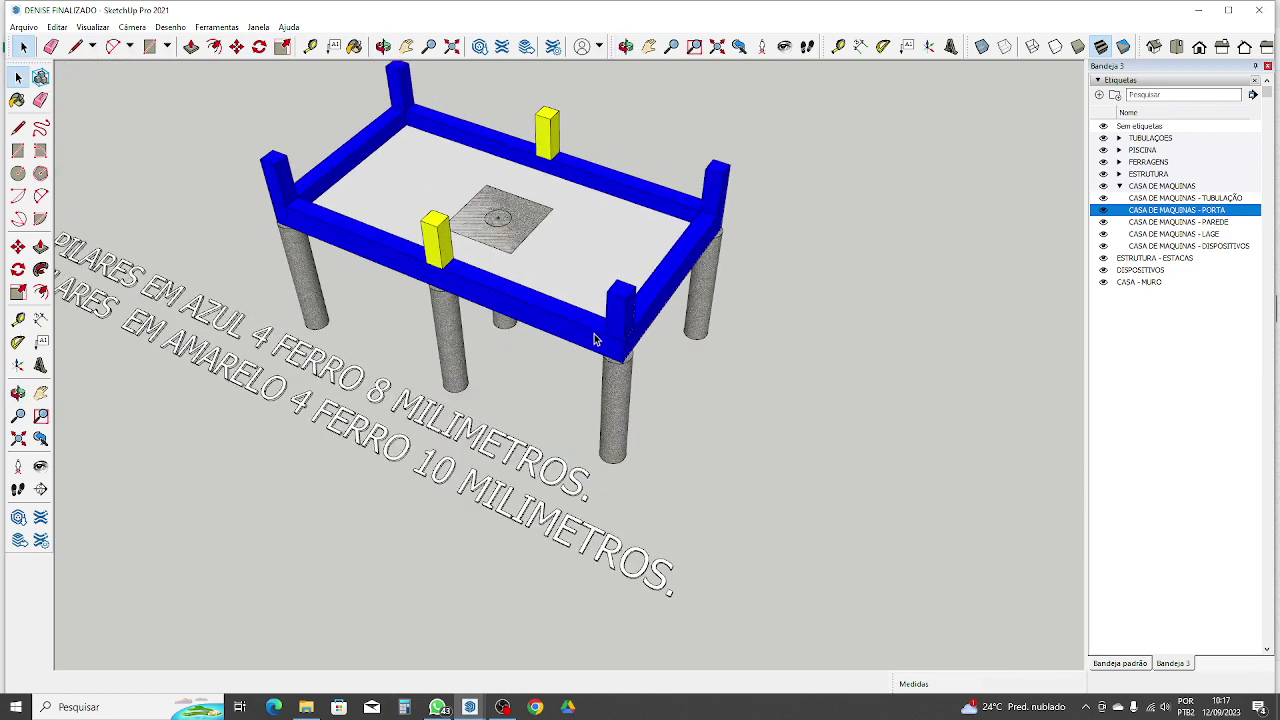
pyautogui.scroll(3, 714, 190)
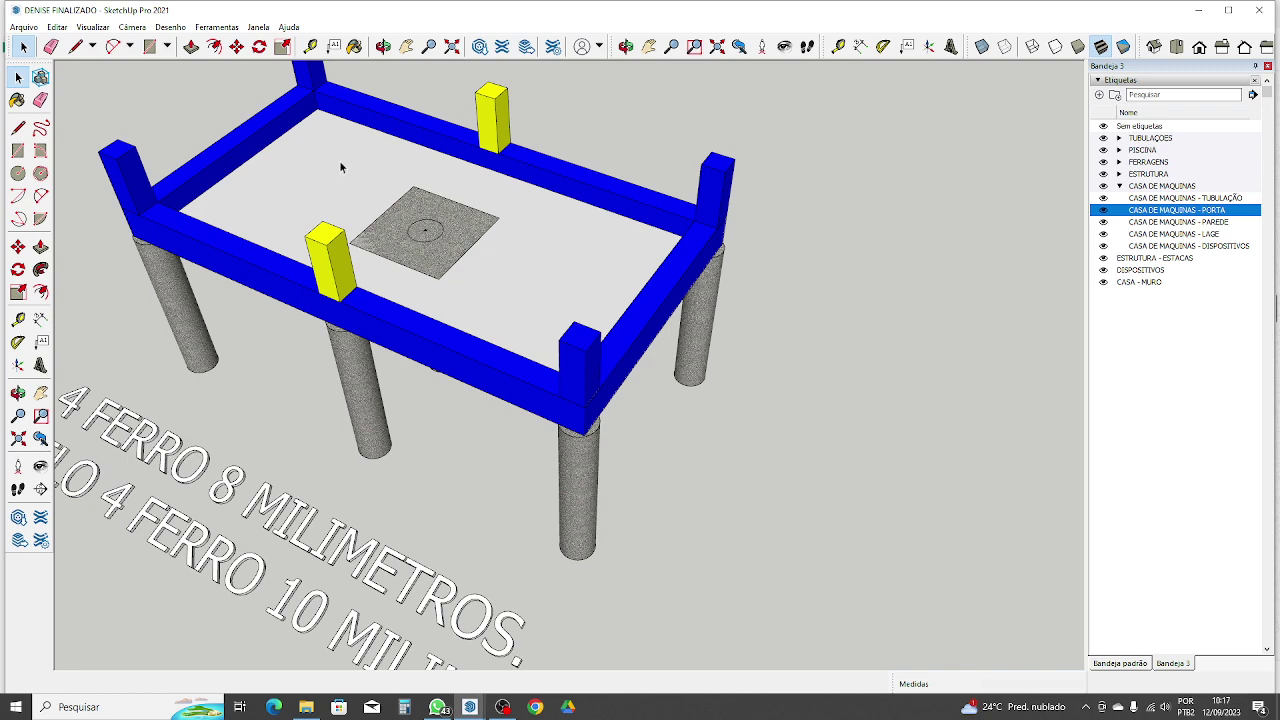
pyautogui.scroll(-4, 458, 206)
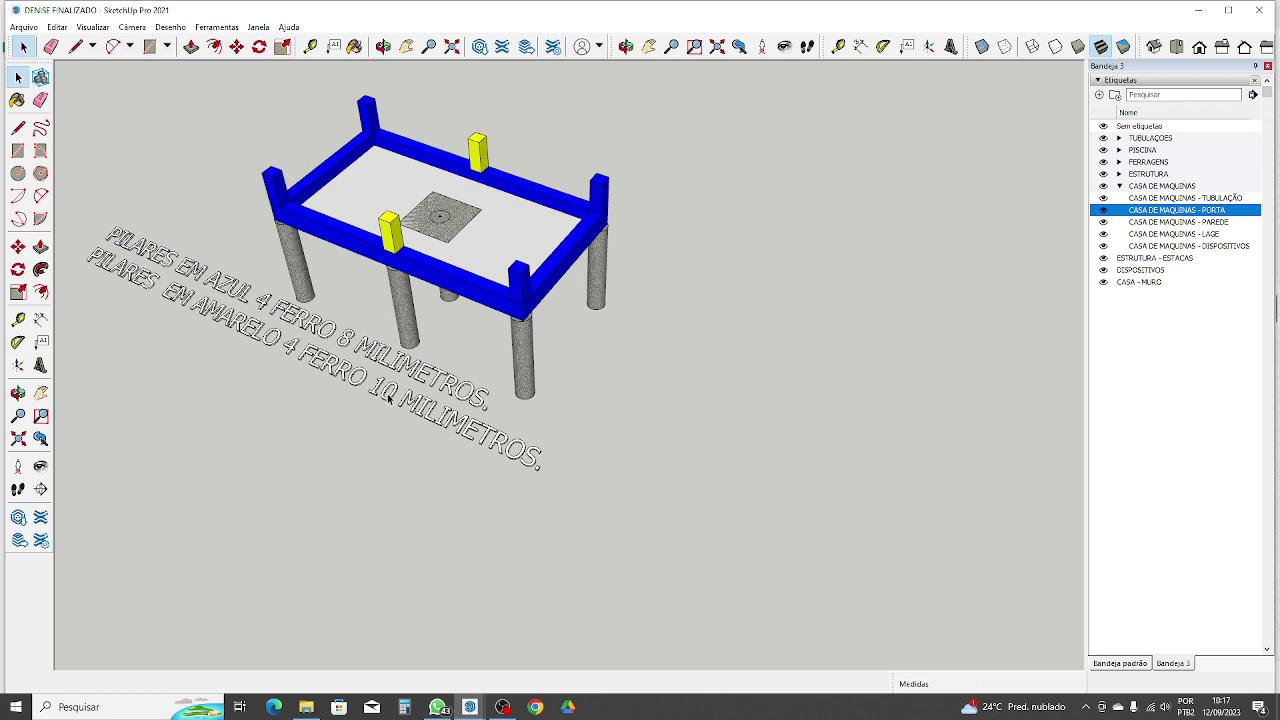
# Step: Examine the blue upper and lower ring beams of the beam stage and its rebar note from several angles
pyautogui.scroll(-6, 485, 424)
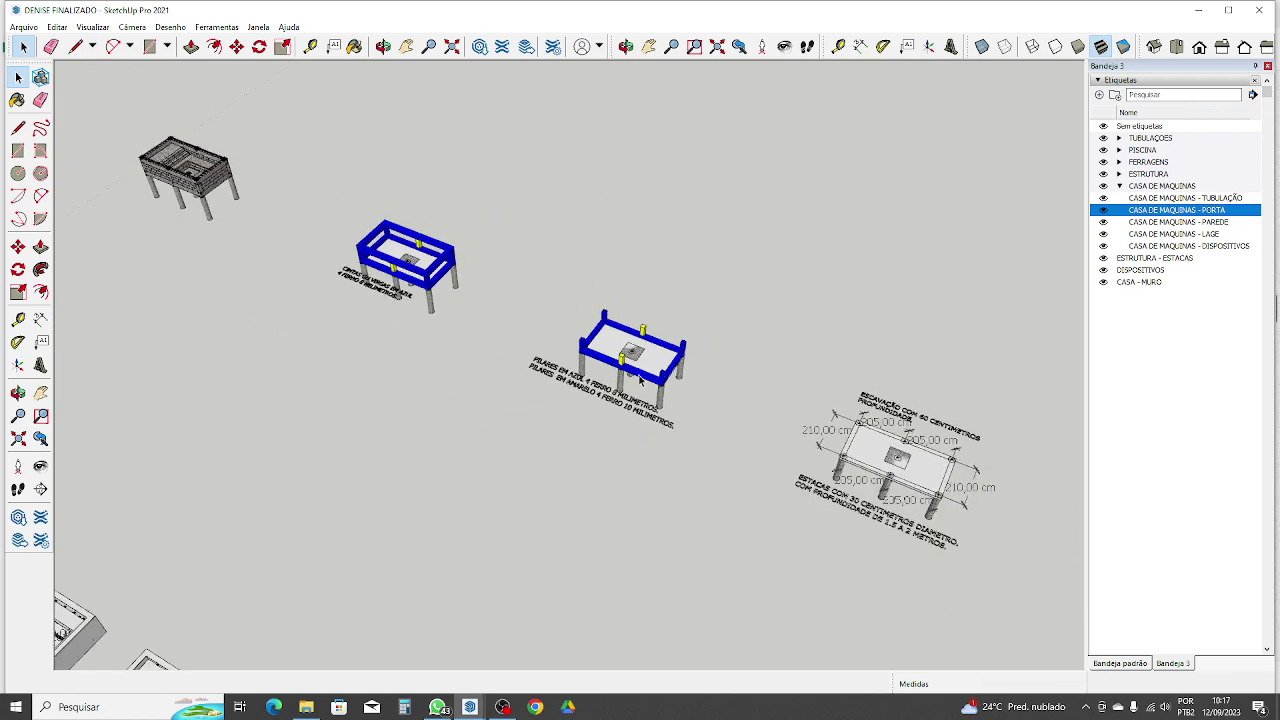
pyautogui.scroll(1, 370, 272)
pyautogui.scroll(6, 370, 272)
pyautogui.moveTo(380, 270); pyautogui.dragTo(454, 187, button='middle')
pyautogui.scroll(3, 556, 322)
pyautogui.moveTo(612, 330)
pyautogui.mouseDown(button='middle')
pyautogui.moveTo(591, 309)
pyautogui.moveTo(391, 314)
pyautogui.moveTo(594, 480)
pyautogui.moveTo(646, 457)
pyautogui.moveTo(565, 445)
pyautogui.mouseUp(button='middle')
pyautogui.scroll(2, 428, 305)
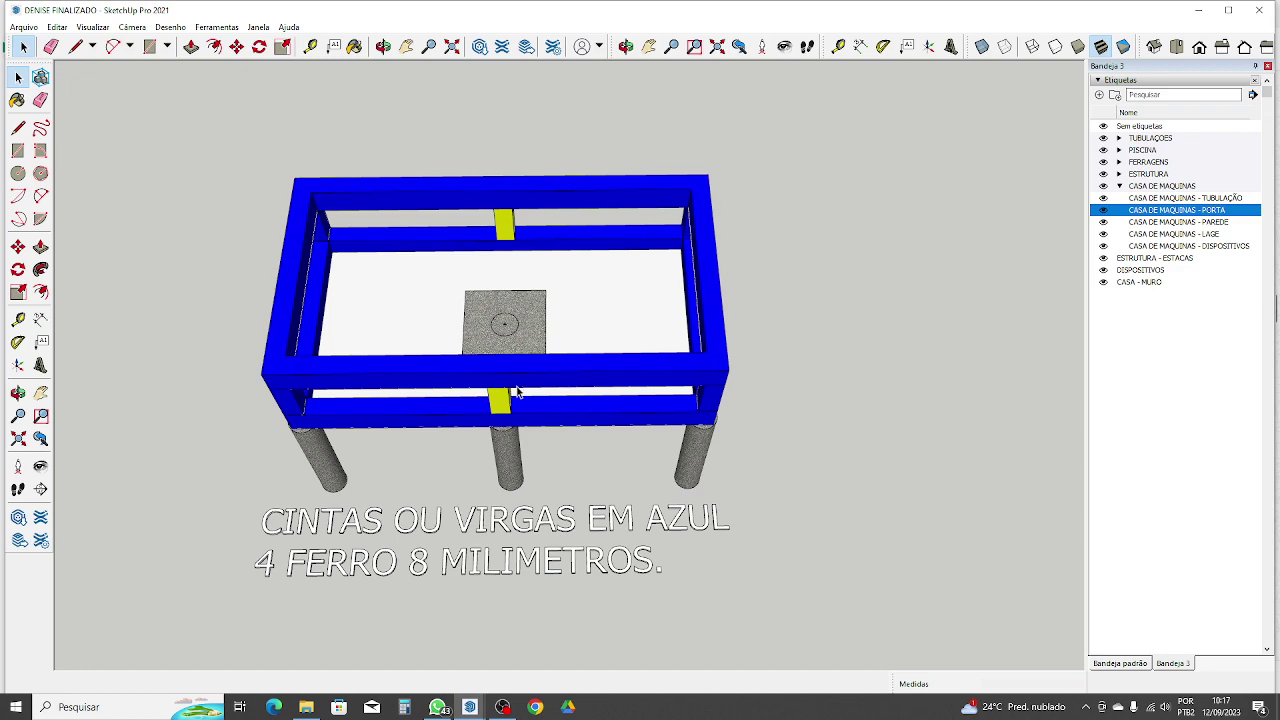
pyautogui.moveTo(509, 364)
pyautogui.mouseDown(button='middle')
pyautogui.moveTo(726, 223)
pyautogui.moveTo(560, 240)
pyautogui.moveTo(457, 306)
pyautogui.moveTo(423, 309)
pyautogui.moveTo(430, 280)
pyautogui.moveTo(415, 247)
pyautogui.mouseUp(button='middle')
pyautogui.scroll(1, 455, 313)
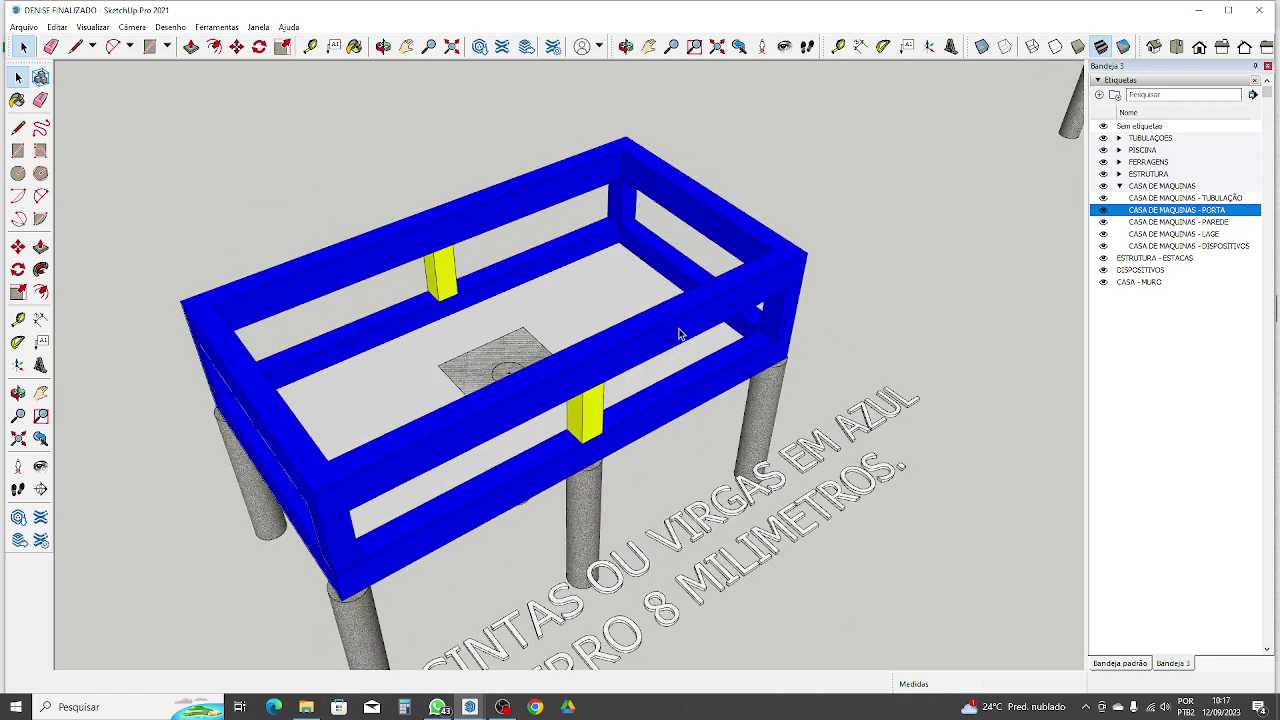
pyautogui.scroll(3, 411, 250)
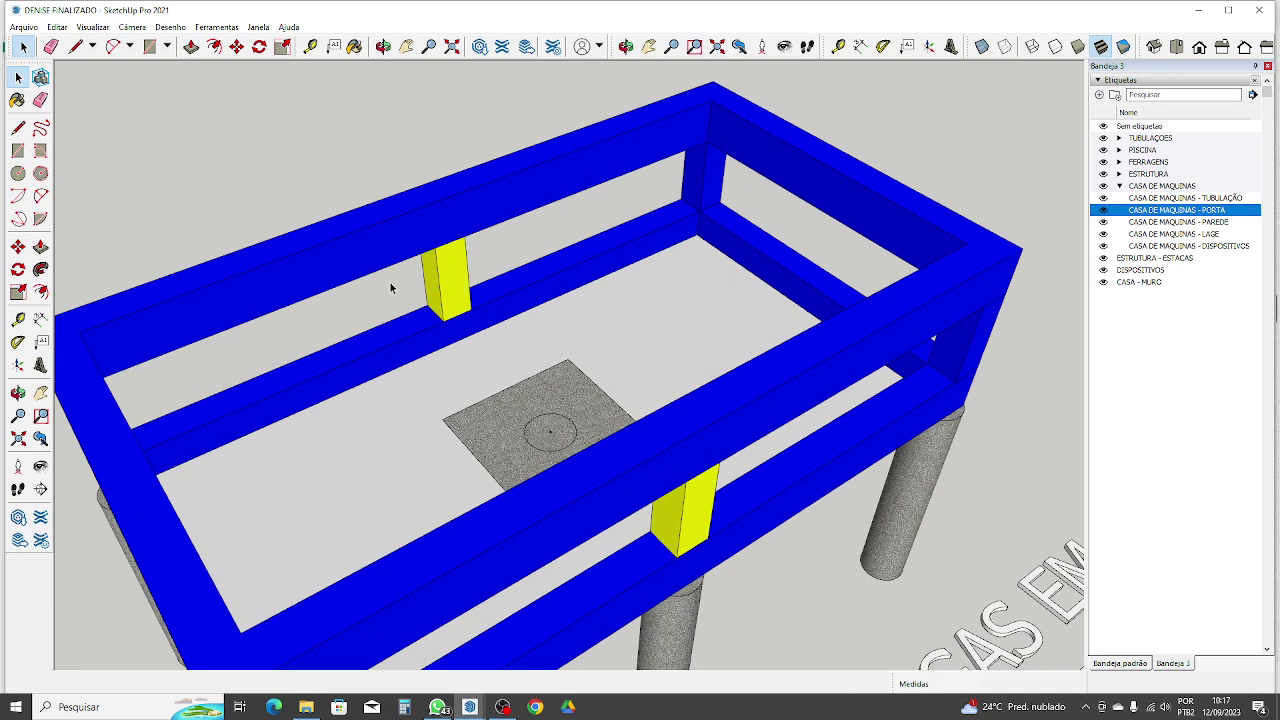
# Step: Examine the masonry pool shell from outside, with its block walls between the concrete beams and supporting piles
pyautogui.scroll(-10, 472, 333)
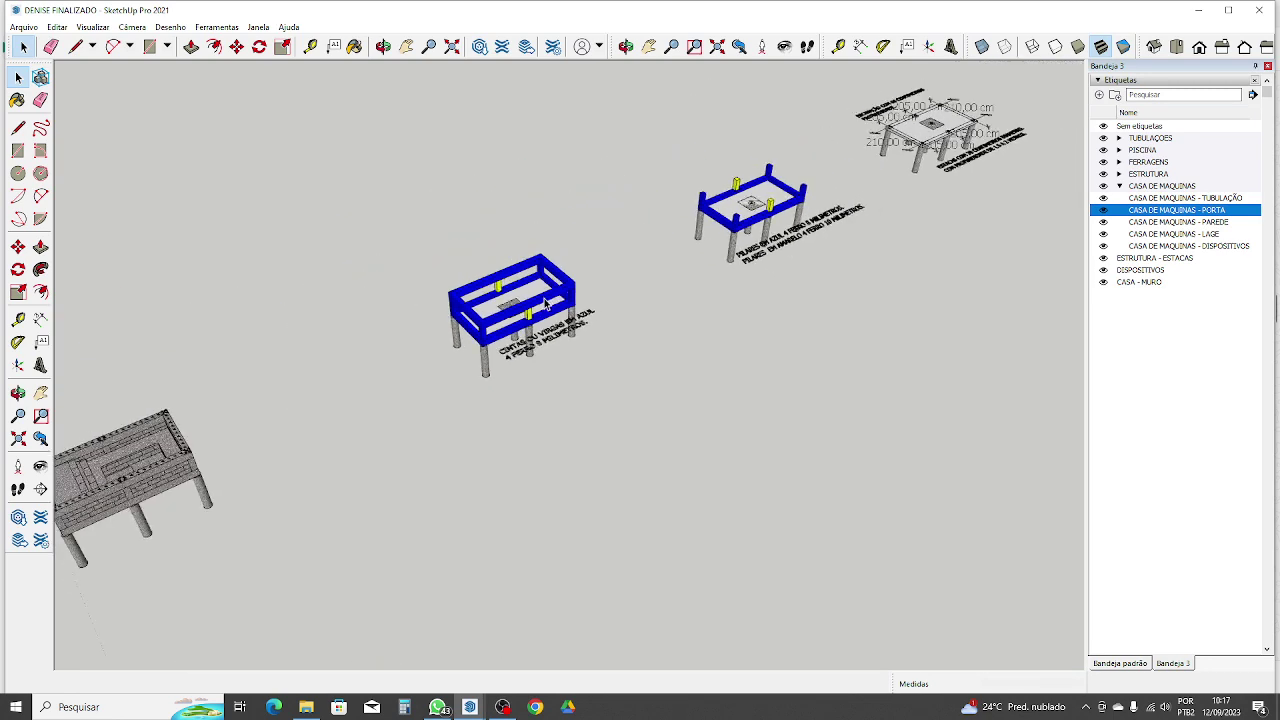
pyautogui.scroll(-3, 600, 330)
pyautogui.scroll(8, 460, 437)
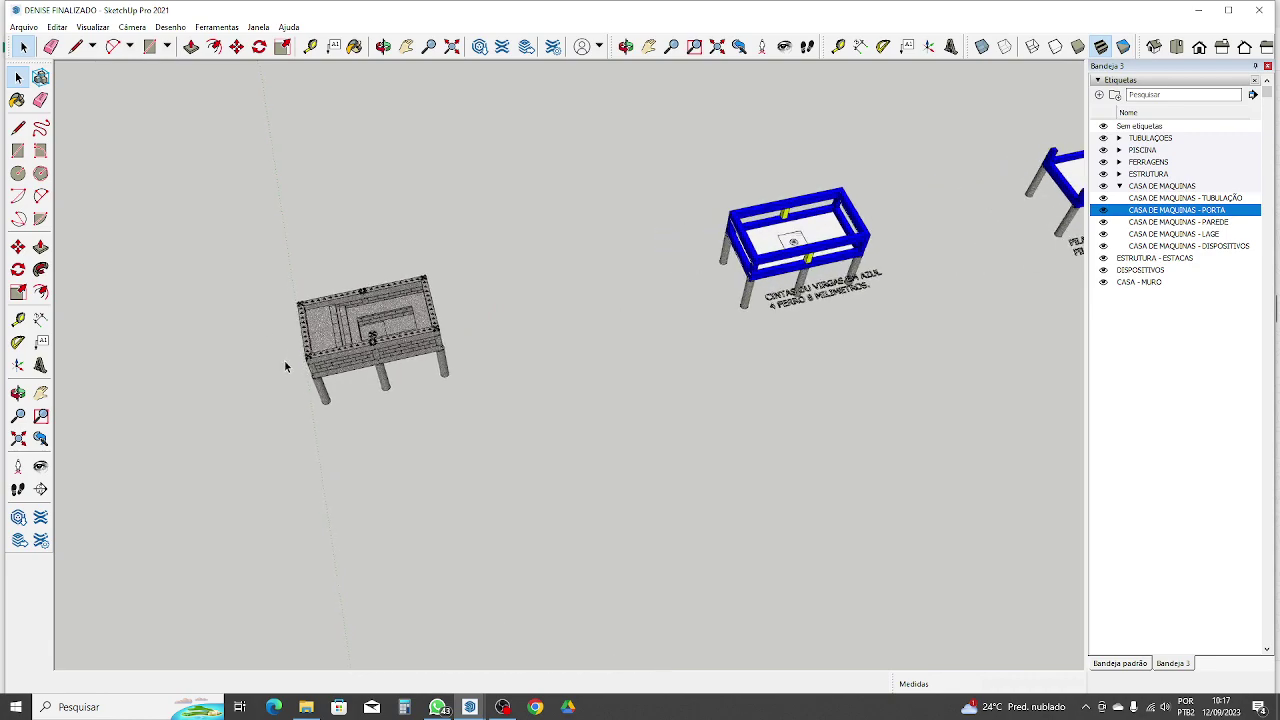
pyautogui.scroll(4, 301, 354)
pyautogui.moveTo(540, 349); pyautogui.dragTo(354, 218, button='middle')
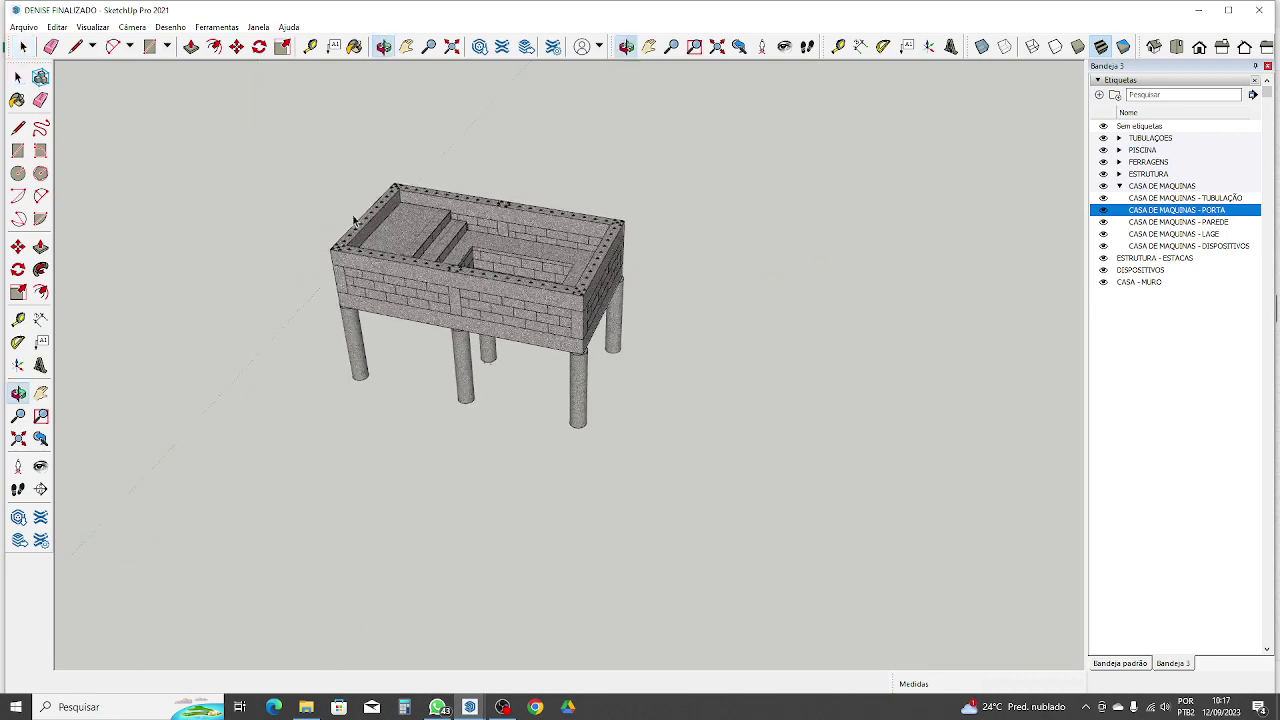
pyautogui.scroll(3, 500, 284)
pyautogui.moveTo(274, 262); pyautogui.dragTo(592, 400, button='middle')
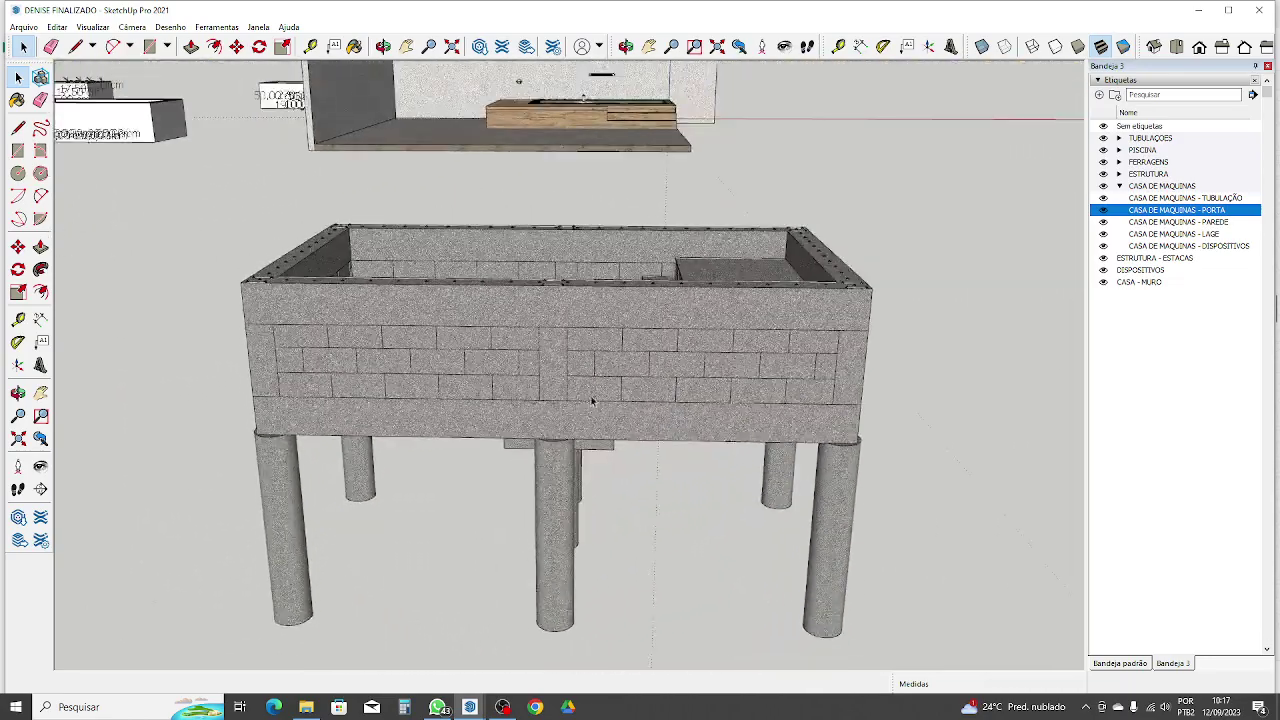
pyautogui.scroll(2, 572, 403)
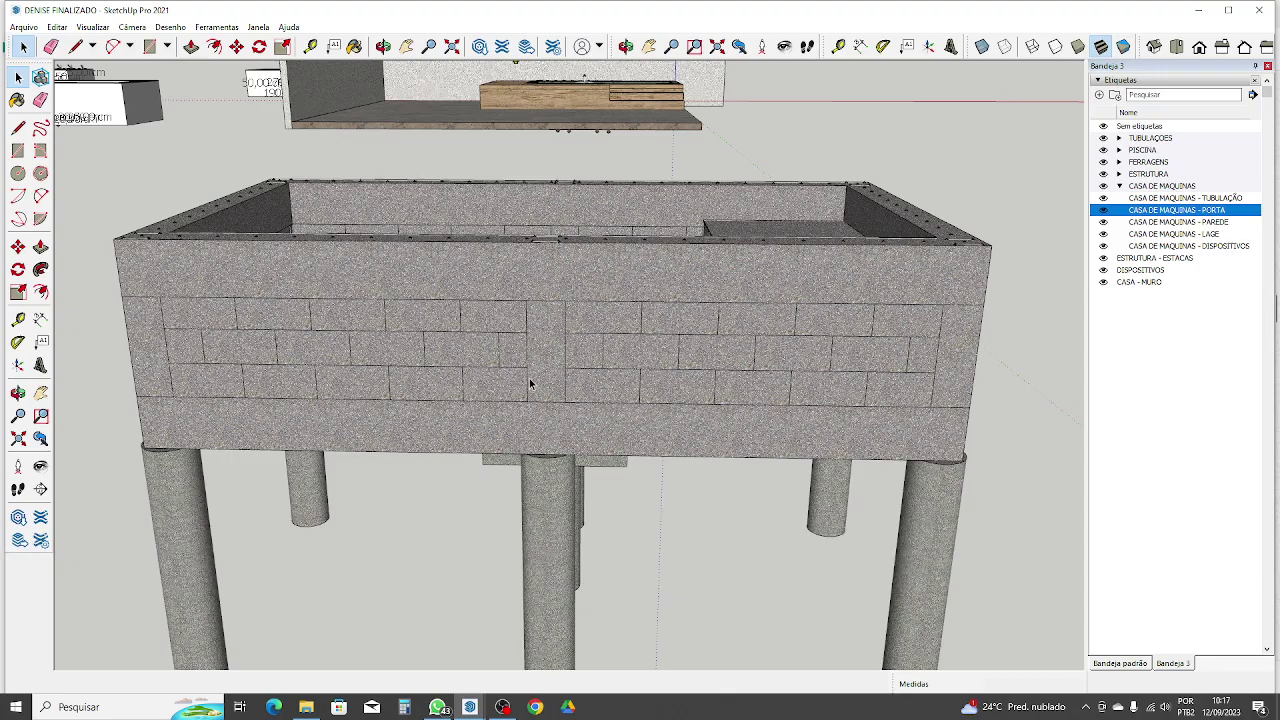
# Step: Orbit around the masonry shell to review its inner steps, sunken pit and reinforced rim from above
pyautogui.moveTo(354, 382); pyautogui.dragTo(856, 433, button='middle')
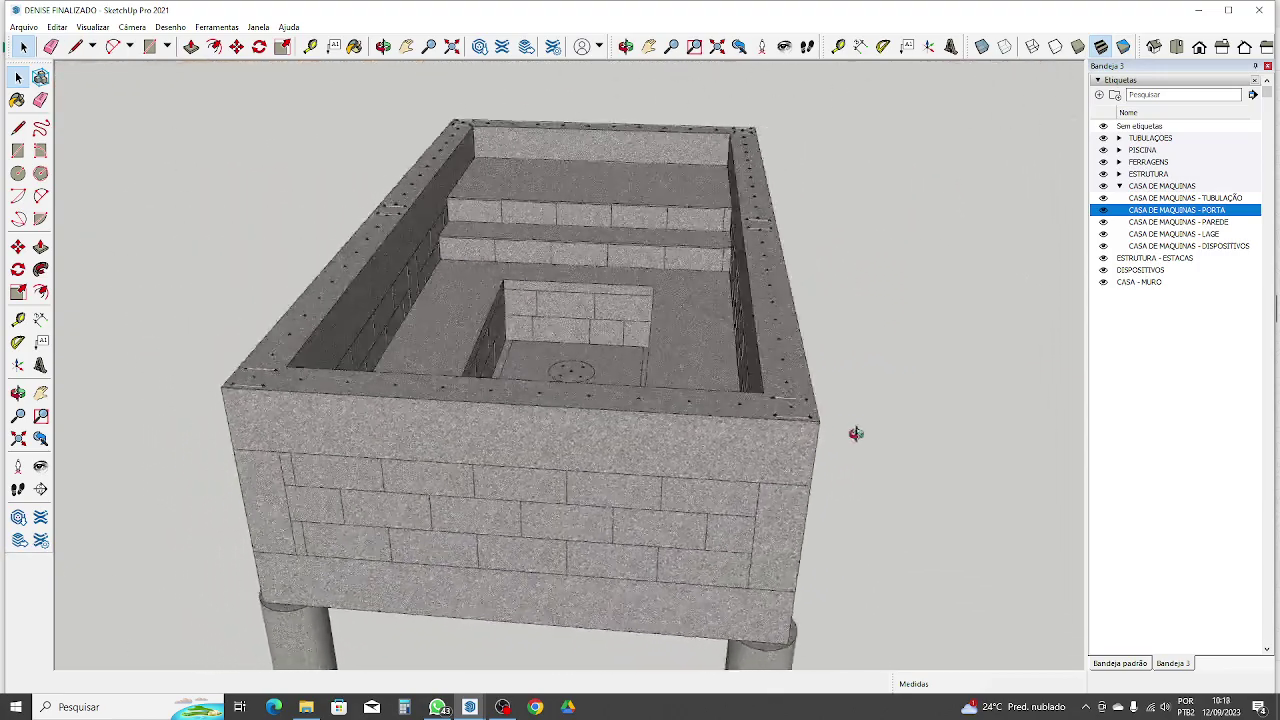
pyautogui.moveTo(352, 468); pyautogui.dragTo(586, 506, button='middle')
pyautogui.scroll(-4, 263, 426)
pyautogui.scroll(-3, 728, 463)
pyautogui.scroll(5, 509, 506)
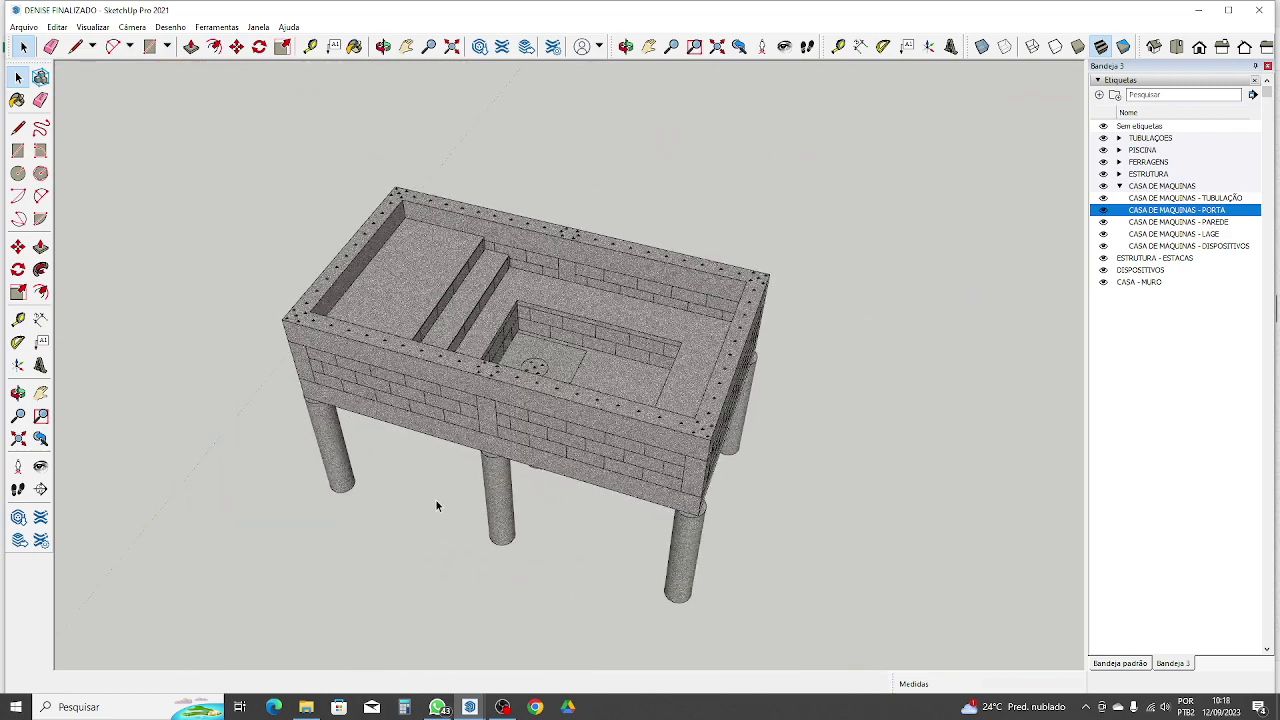
pyautogui.moveTo(436, 506); pyautogui.dragTo(393, 401, button='middle')
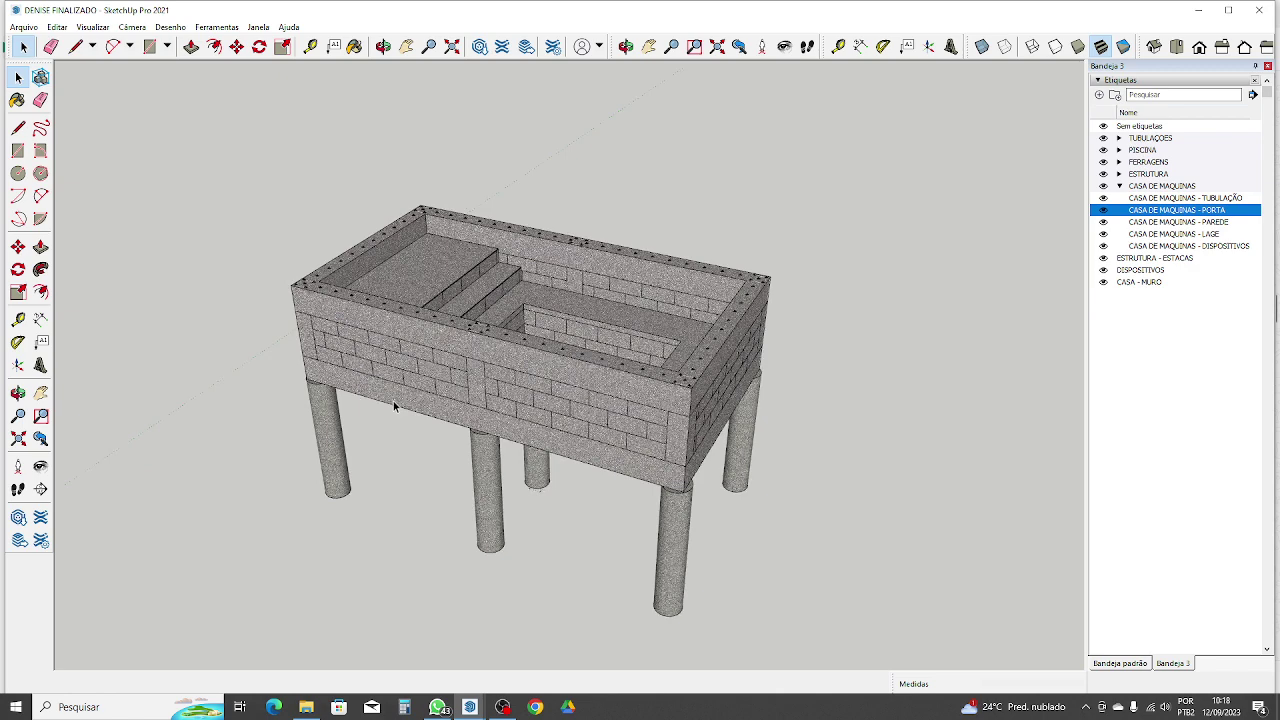
# Step: Collapse the CASA DE MAQUINAS tag folder and expand the ESTRUTURA and FERRAGENS folders to list their tags
pyautogui.scroll(2, 406, 340)
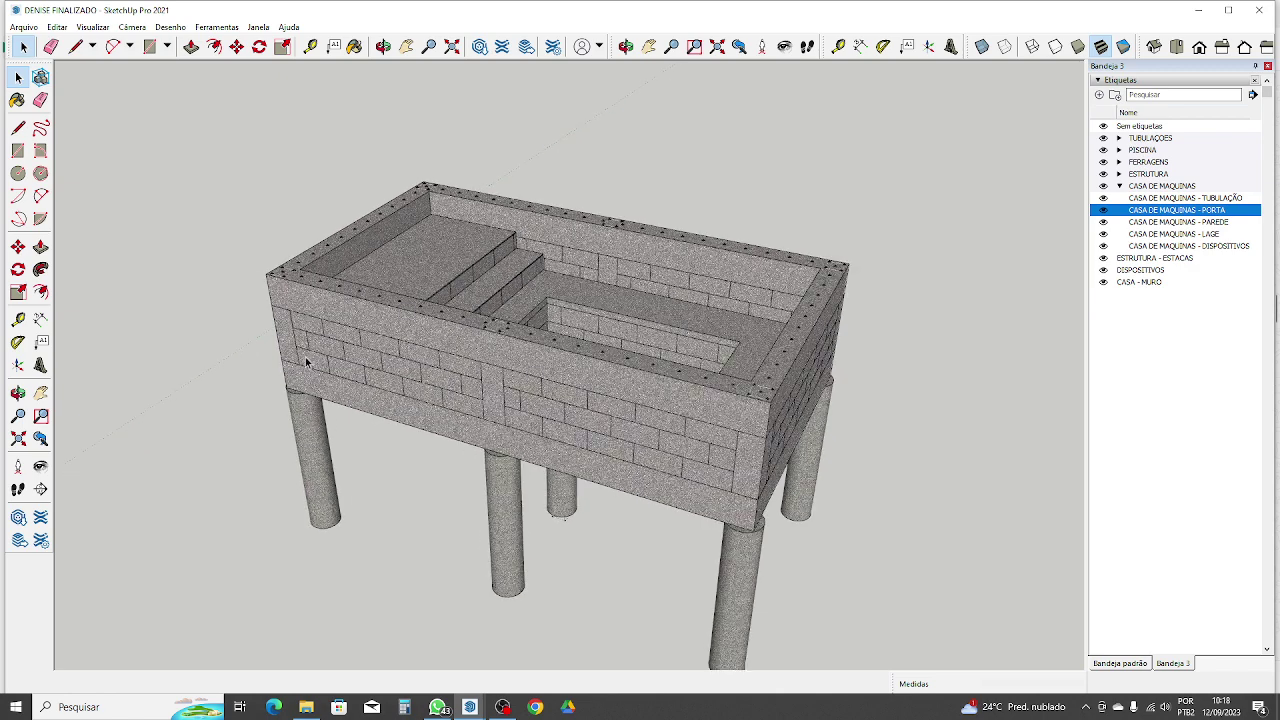
pyautogui.scroll(-1, 309, 352)
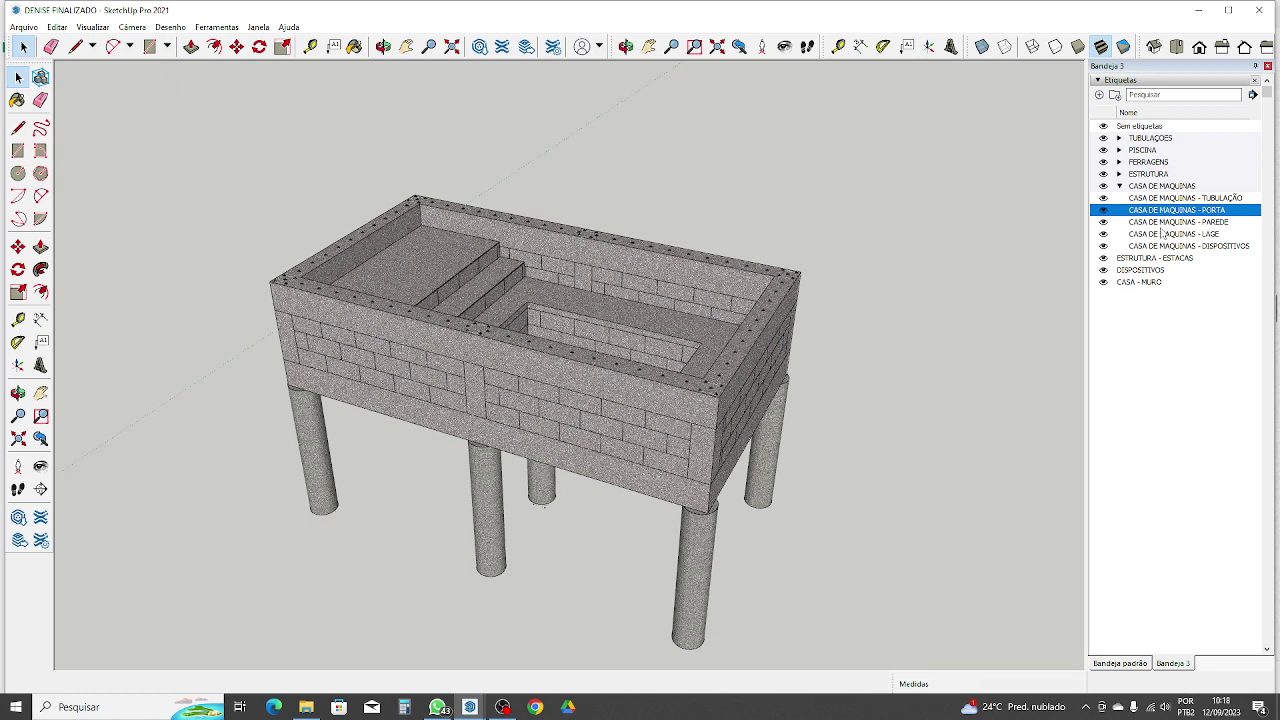
pyautogui.click(1120, 187)
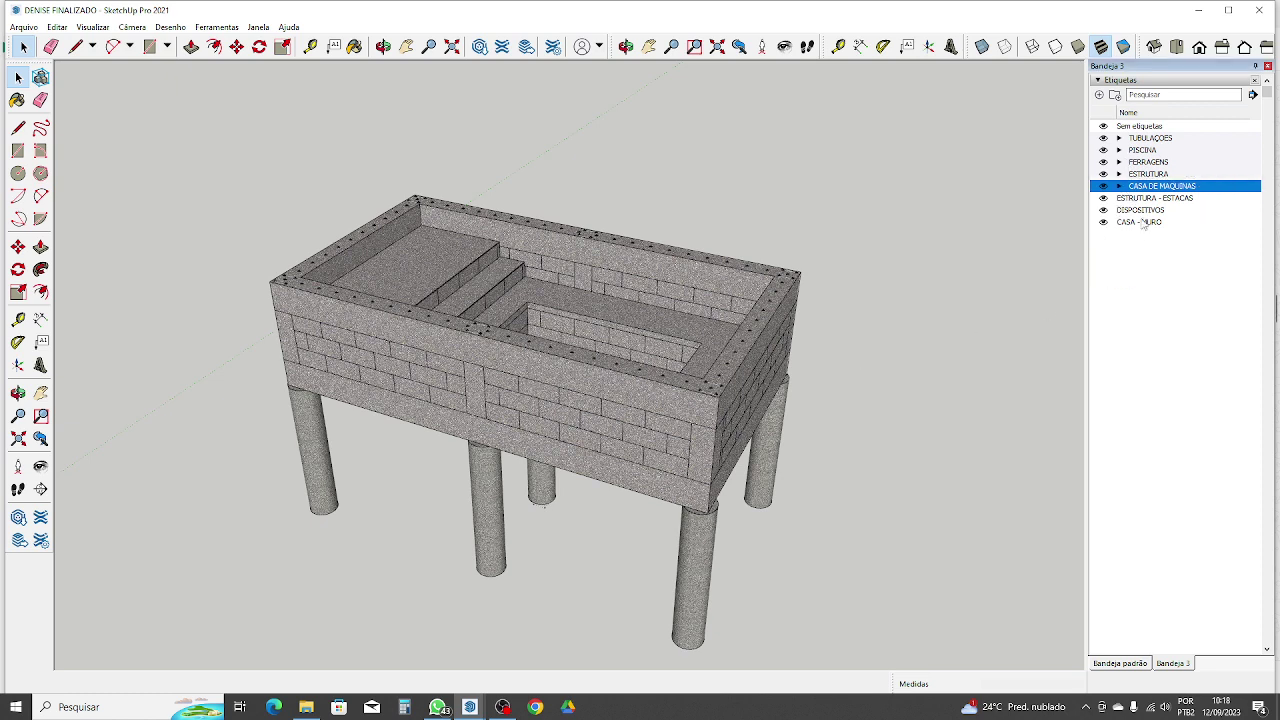
pyautogui.click(1120, 173)
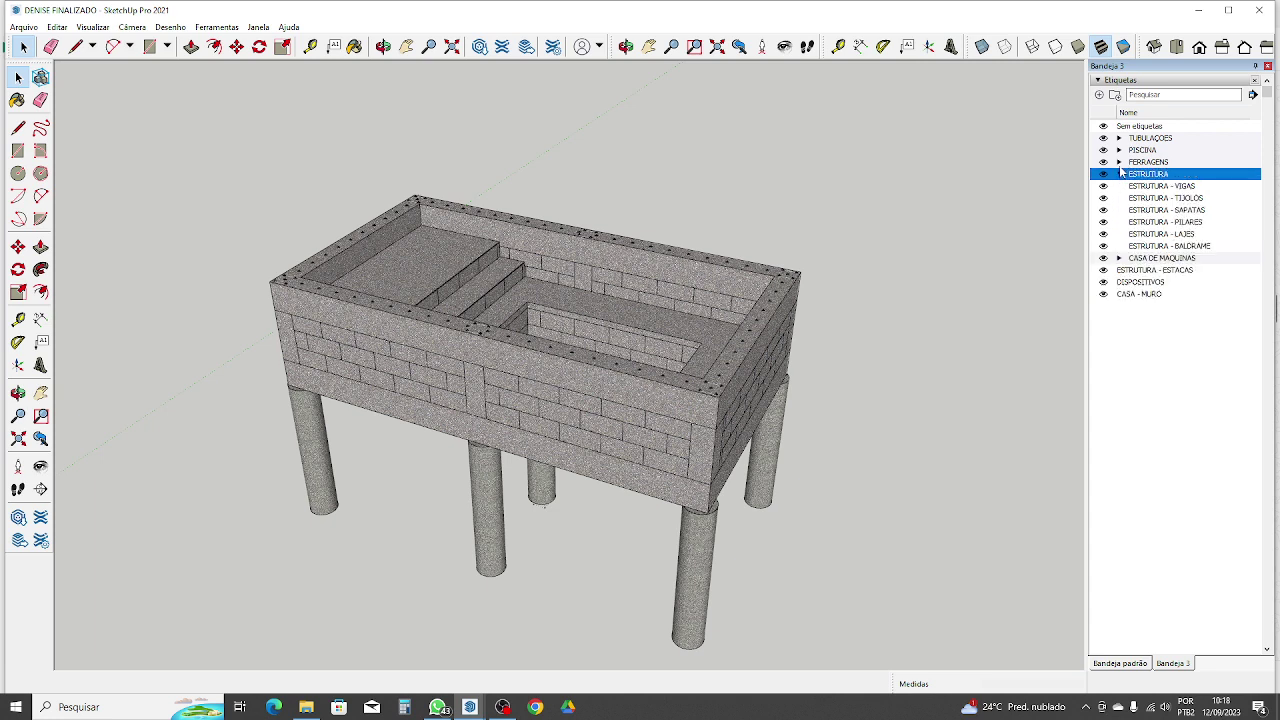
pyautogui.click(1120, 163)
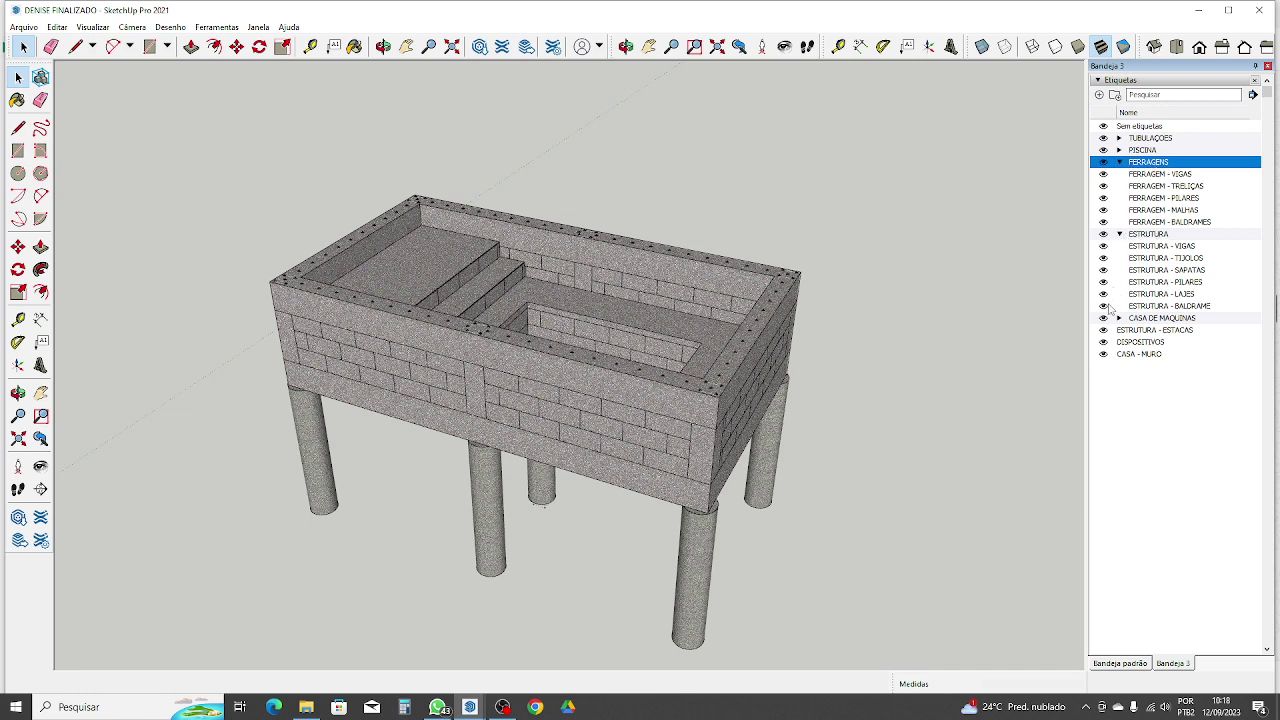
# Step: Hide the ESTRUTURA - VIGAS tag and inspect the exposed upper ring beam rebar around the pool shell
pyautogui.click(1104, 247)
pyautogui.scroll(2, 748, 370)
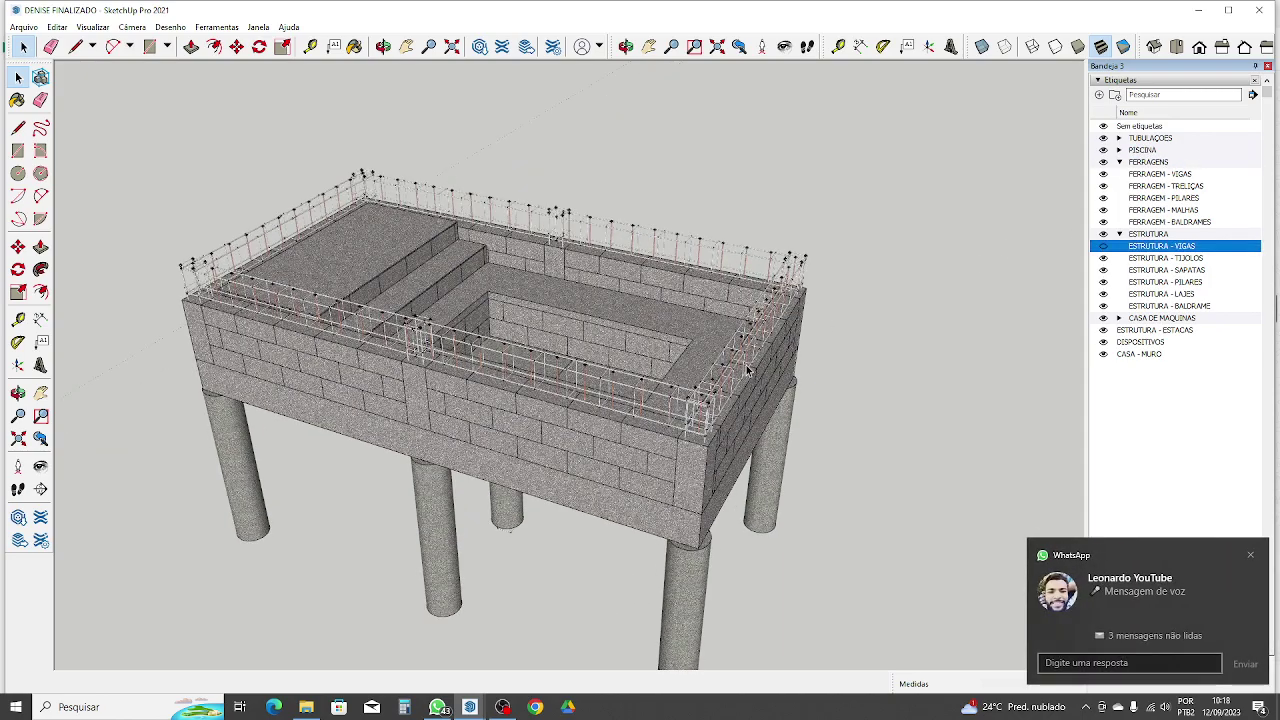
pyautogui.moveTo(215, 270); pyautogui.dragTo(813, 258, button='middle')
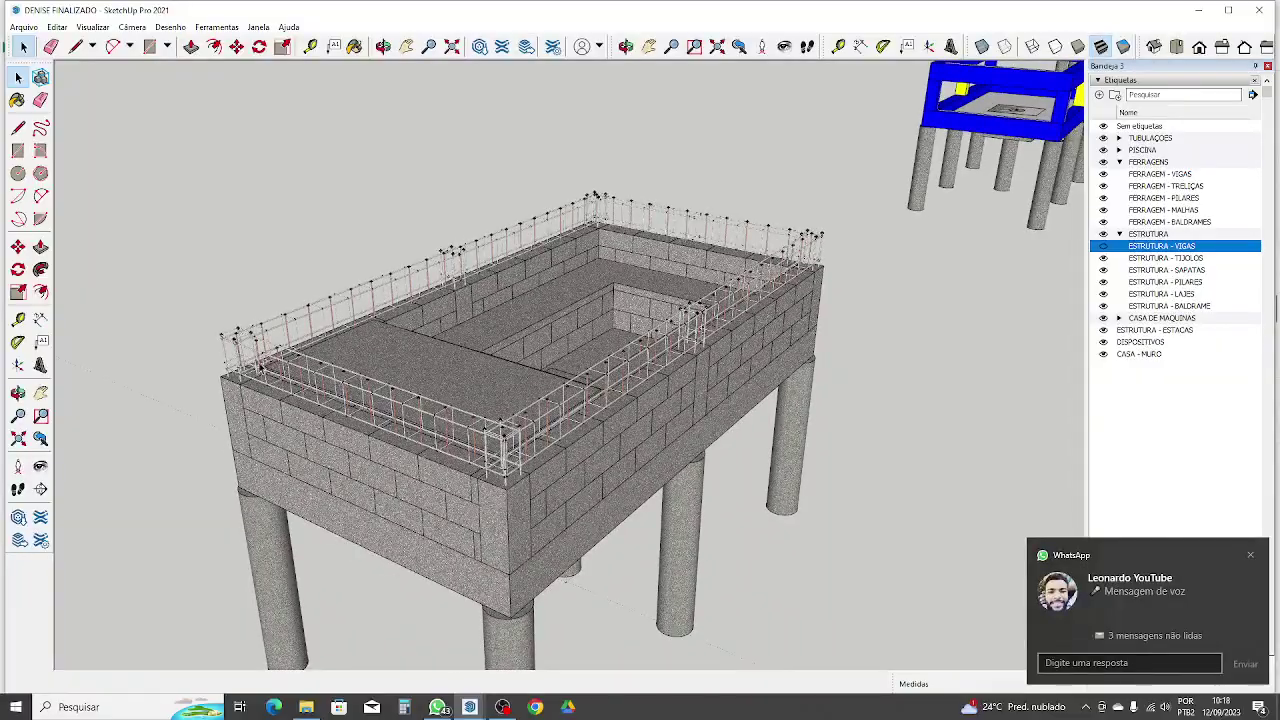
pyautogui.scroll(2, 250, 341)
pyautogui.moveTo(250, 341); pyautogui.dragTo(170, 388, button='middle')
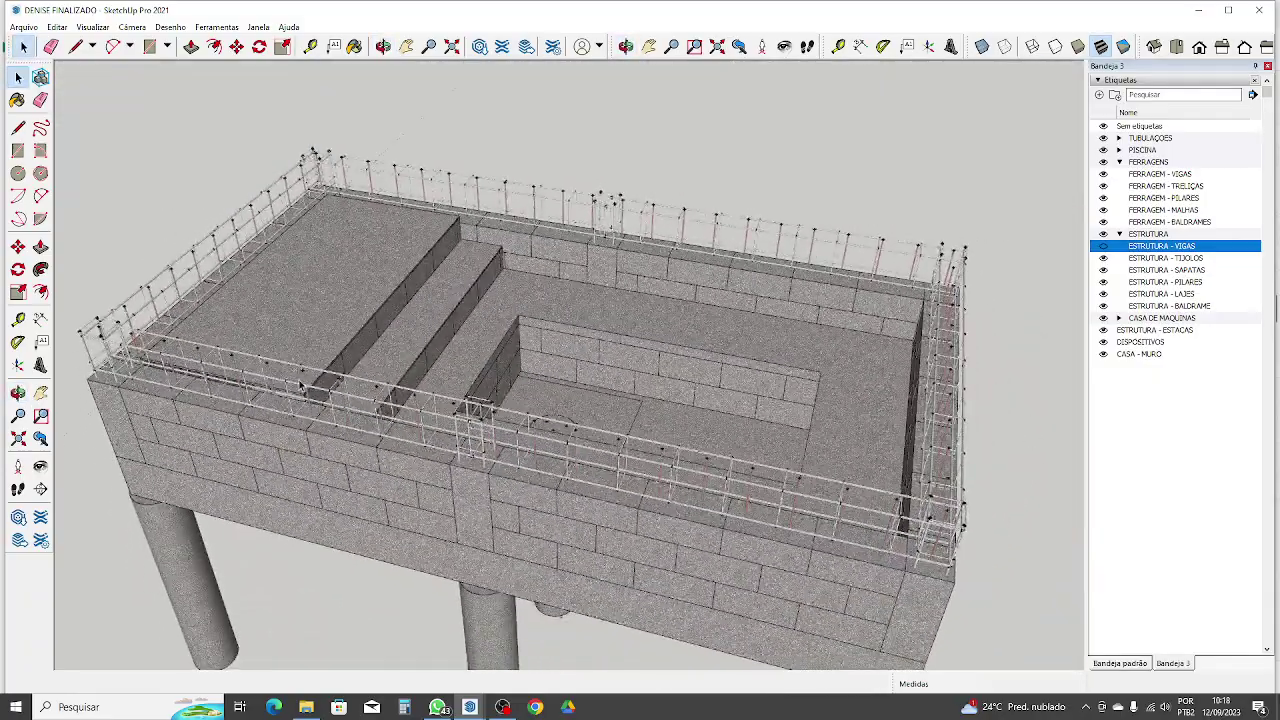
pyautogui.scroll(-4, 299, 386)
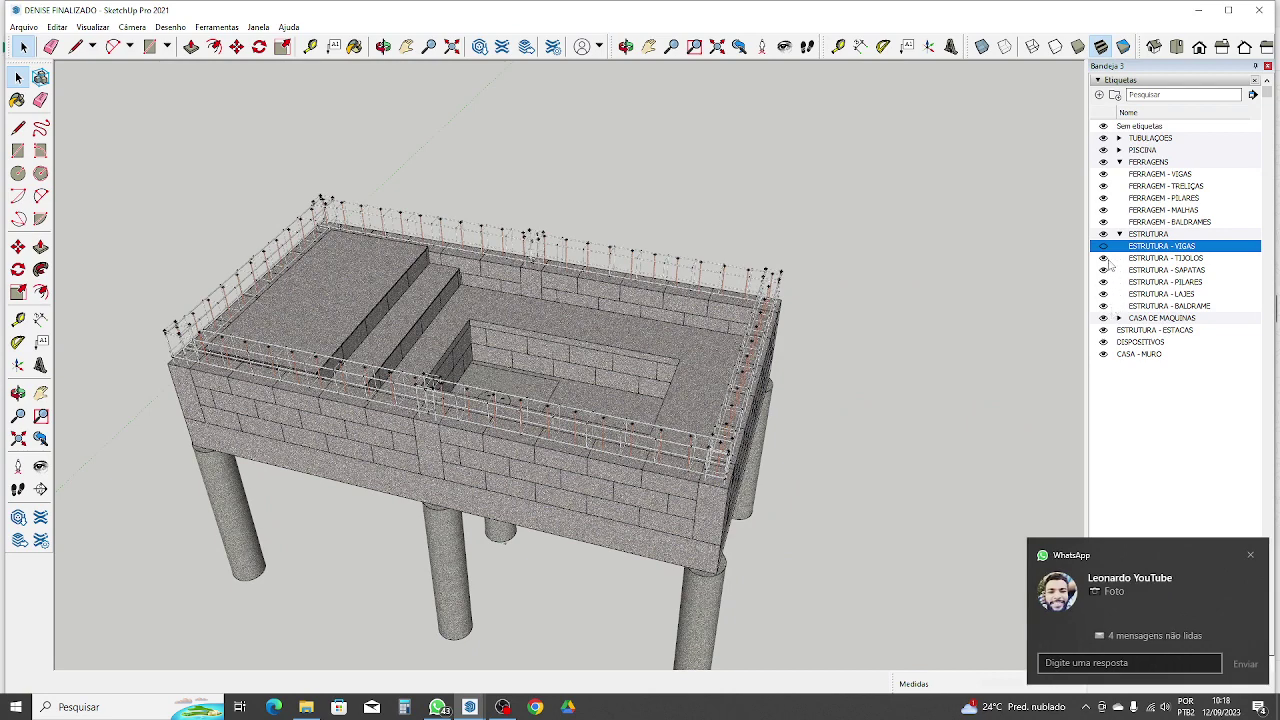
# Step: Hide the ESTRUTURA - PILARES tag and inspect the rebar cage of the corner pillar up close
pyautogui.click(1103, 282)
pyautogui.moveTo(880, 385); pyautogui.dragTo(757, 270, button='middle')
pyautogui.scroll(6, 757, 270)
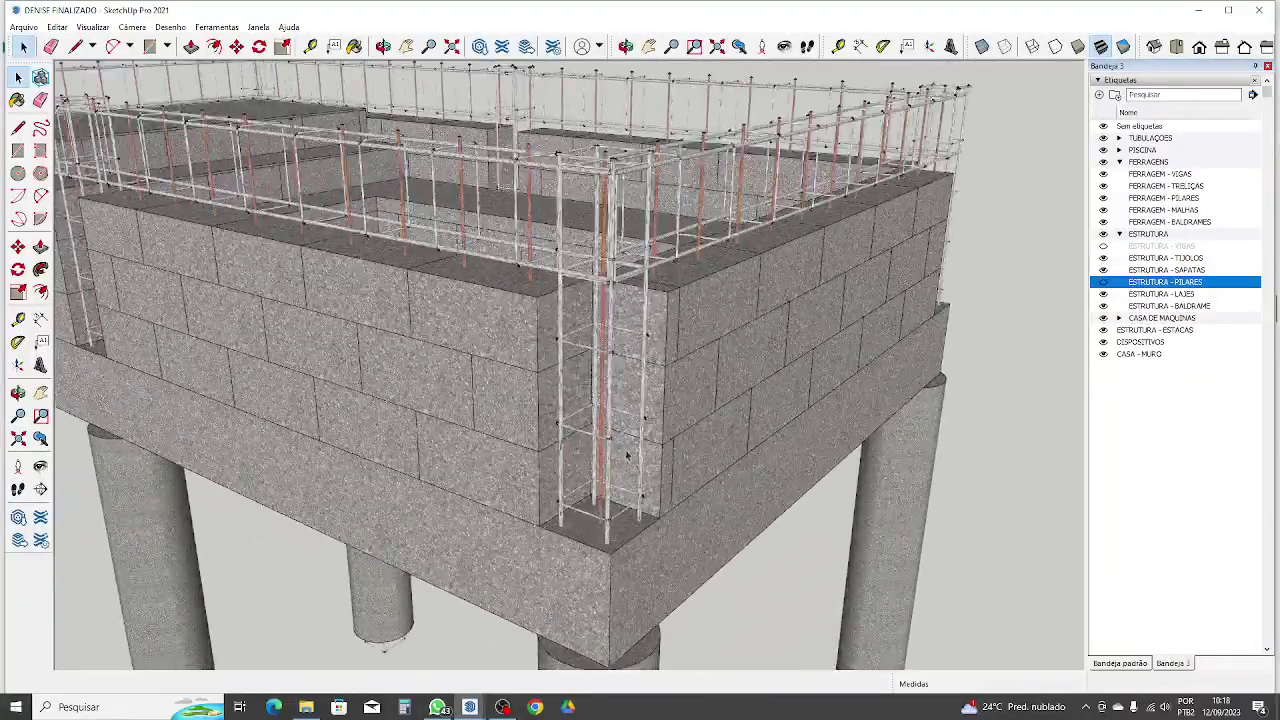
pyautogui.scroll(-5, 751, 446)
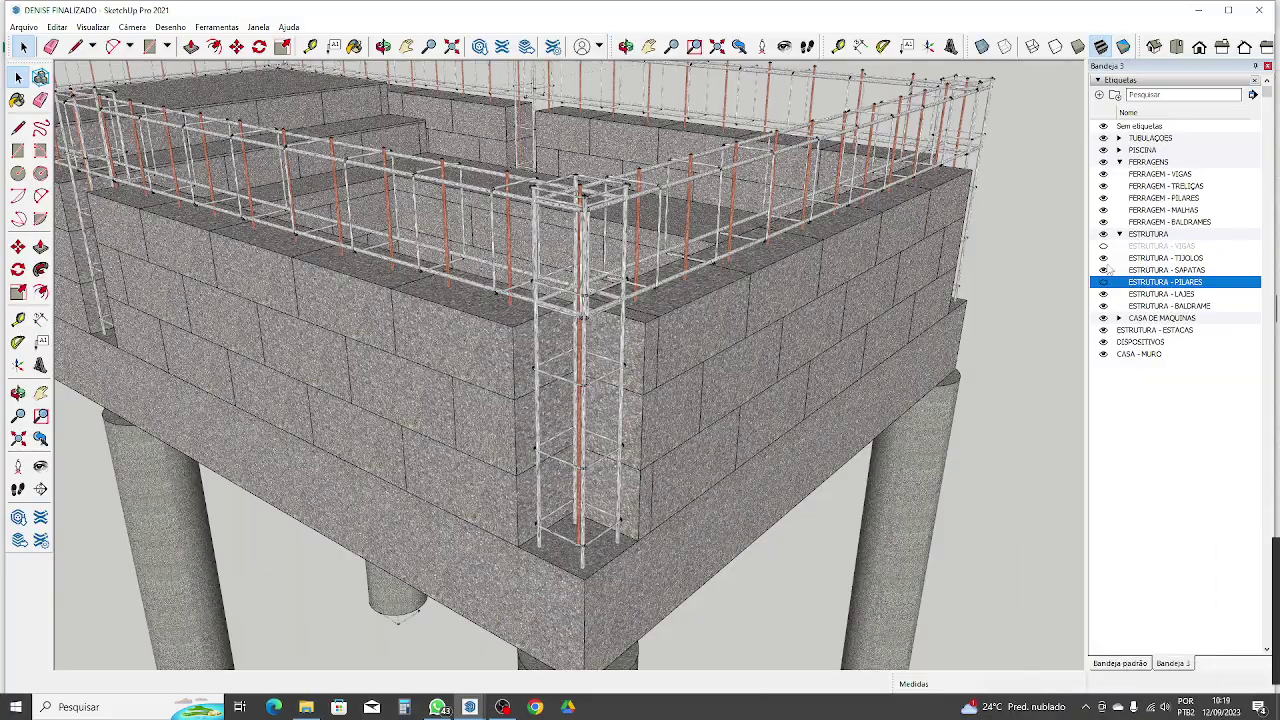
# Step: Hide the ESTRUTURA - TIJOLOS tag and inspect the vertical wall bars standing around the slabs and sunken pit
pyautogui.click(1103, 258)
pyautogui.moveTo(506, 284); pyautogui.dragTo(250, 320, button='middle')
pyautogui.moveTo(784, 182); pyautogui.dragTo(849, 277, button='middle')
pyautogui.scroll(2, 497, 360)
pyautogui.scroll(2, 457, 343)
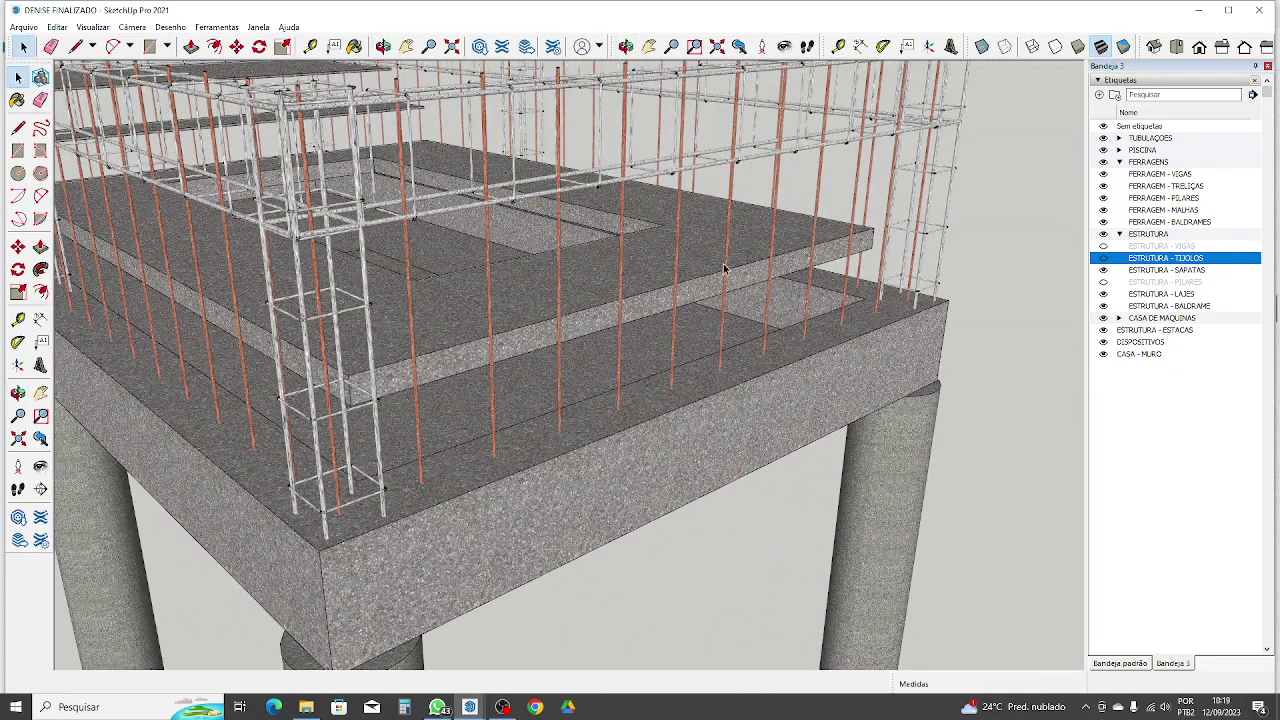
pyautogui.moveTo(498, 270); pyautogui.dragTo(726, 286, button='middle')
pyautogui.scroll(3, 627, 418)
pyautogui.scroll(-6, 627, 418)
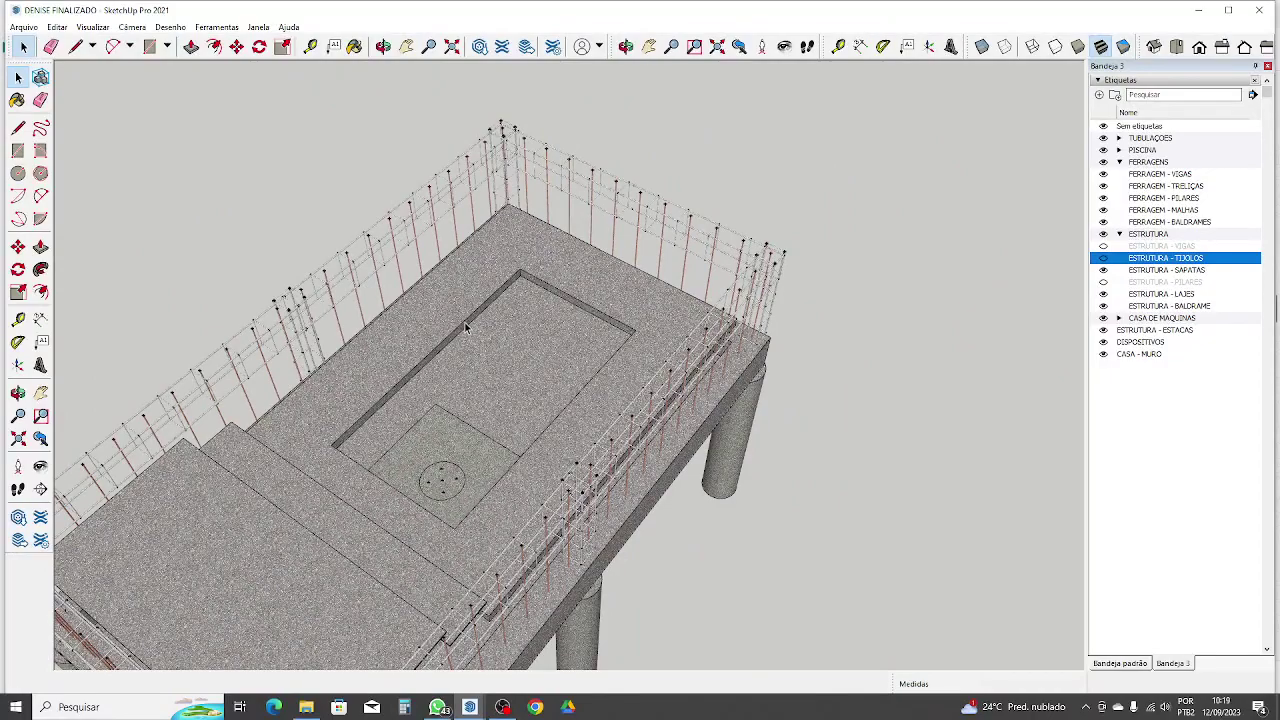
pyautogui.moveTo(522, 378); pyautogui.dragTo(608, 388, button='middle')
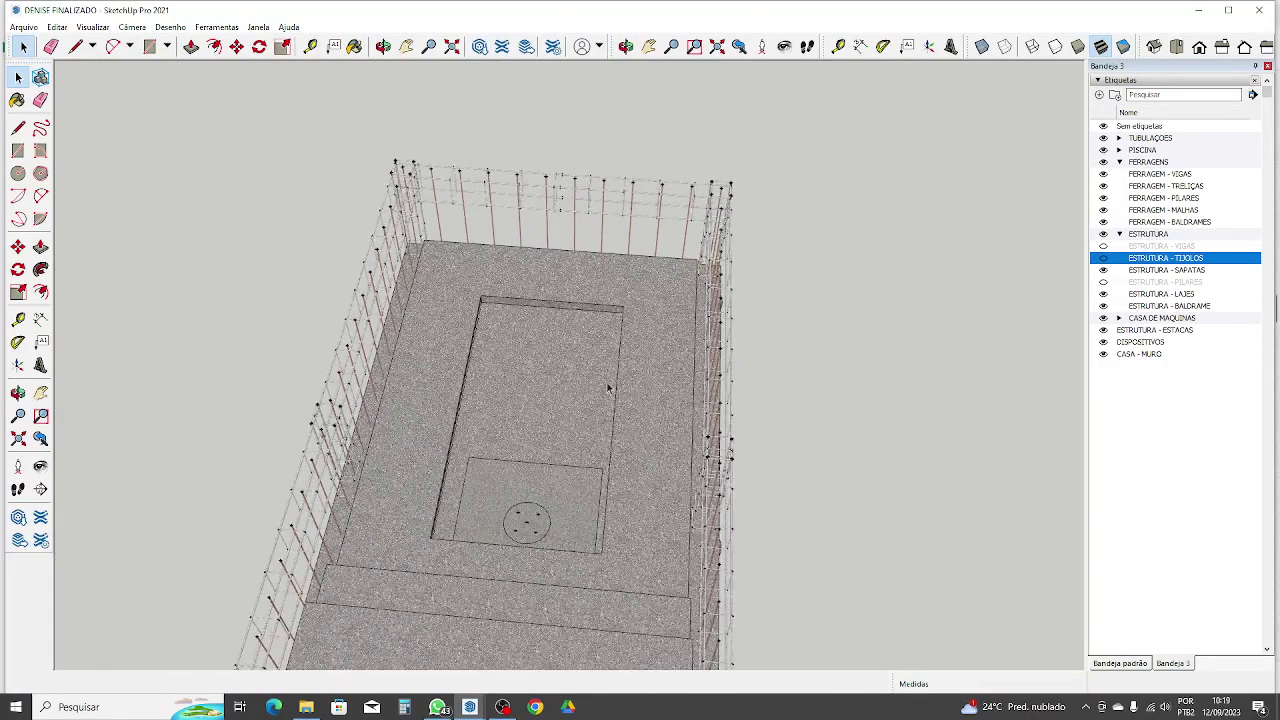
# Step: Open the group of vertical wall bars, examine it in isolation from several angles, and close the group
pyautogui.scroll(6, 698, 240)
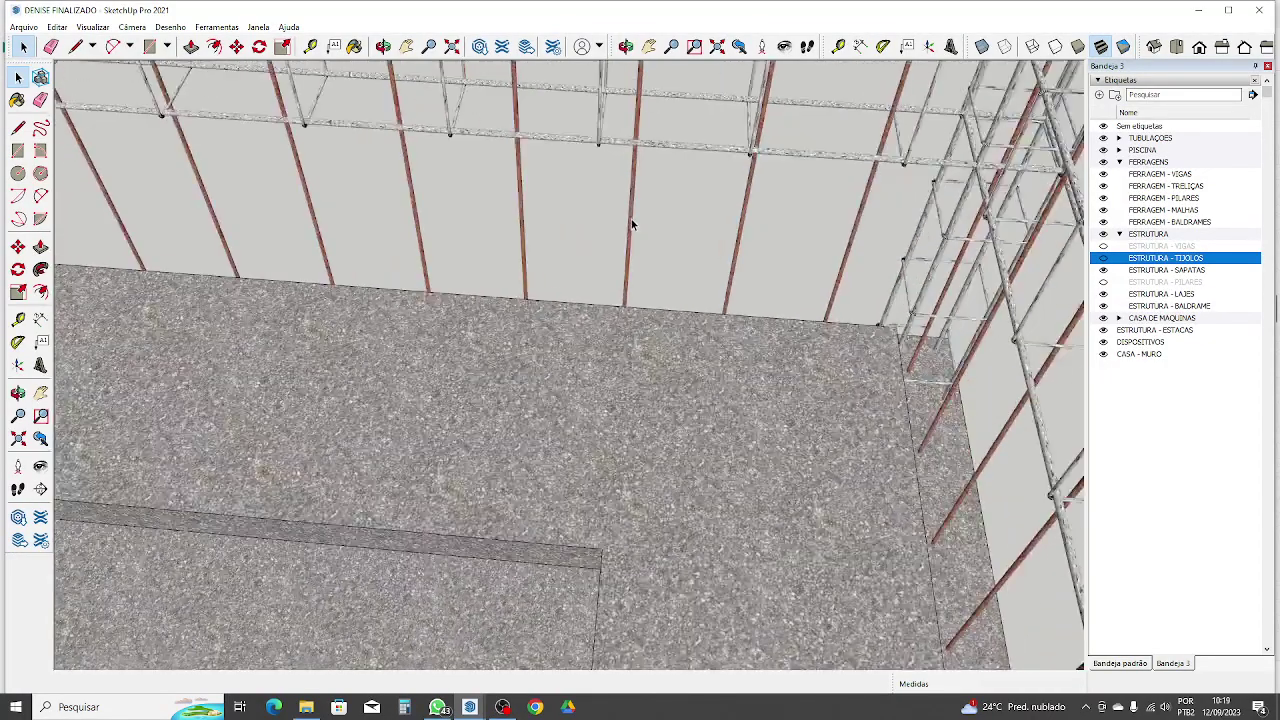
pyautogui.doubleClick(631, 224)
pyautogui.scroll(-5, 601, 293)
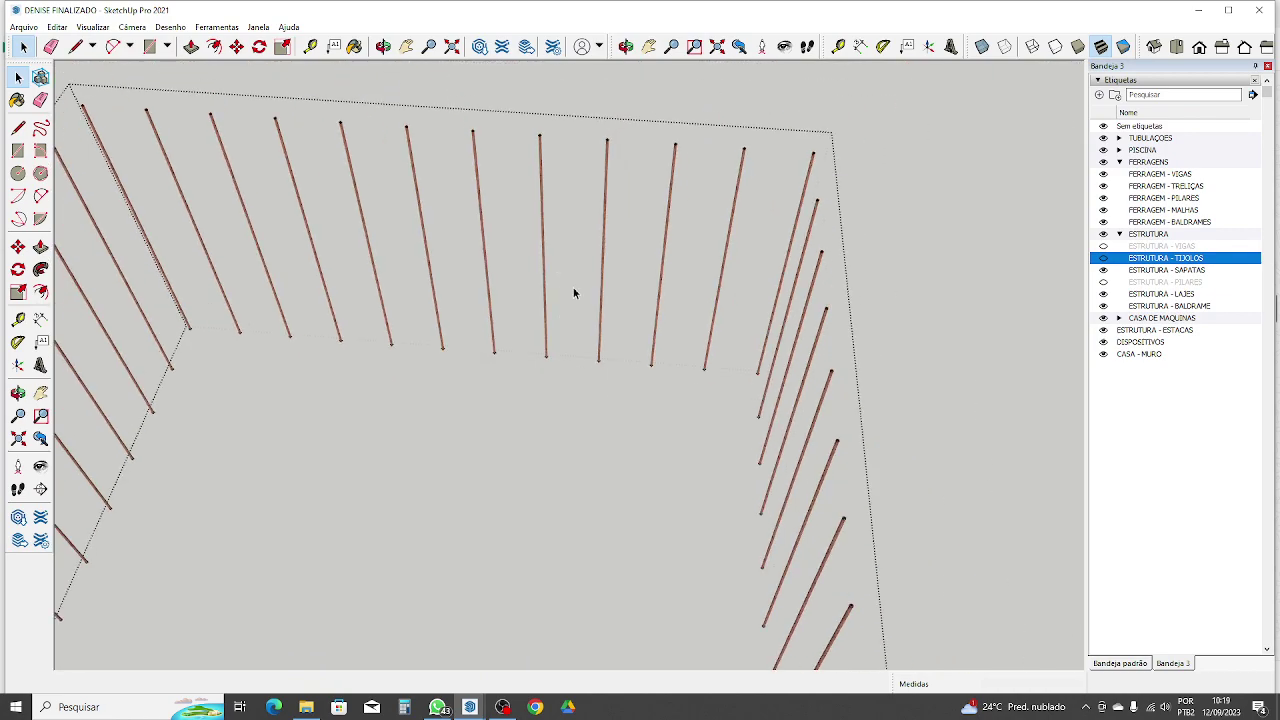
pyautogui.moveTo(744, 342); pyautogui.dragTo(320, 356, button='middle')
pyautogui.scroll(-4, 731, 303)
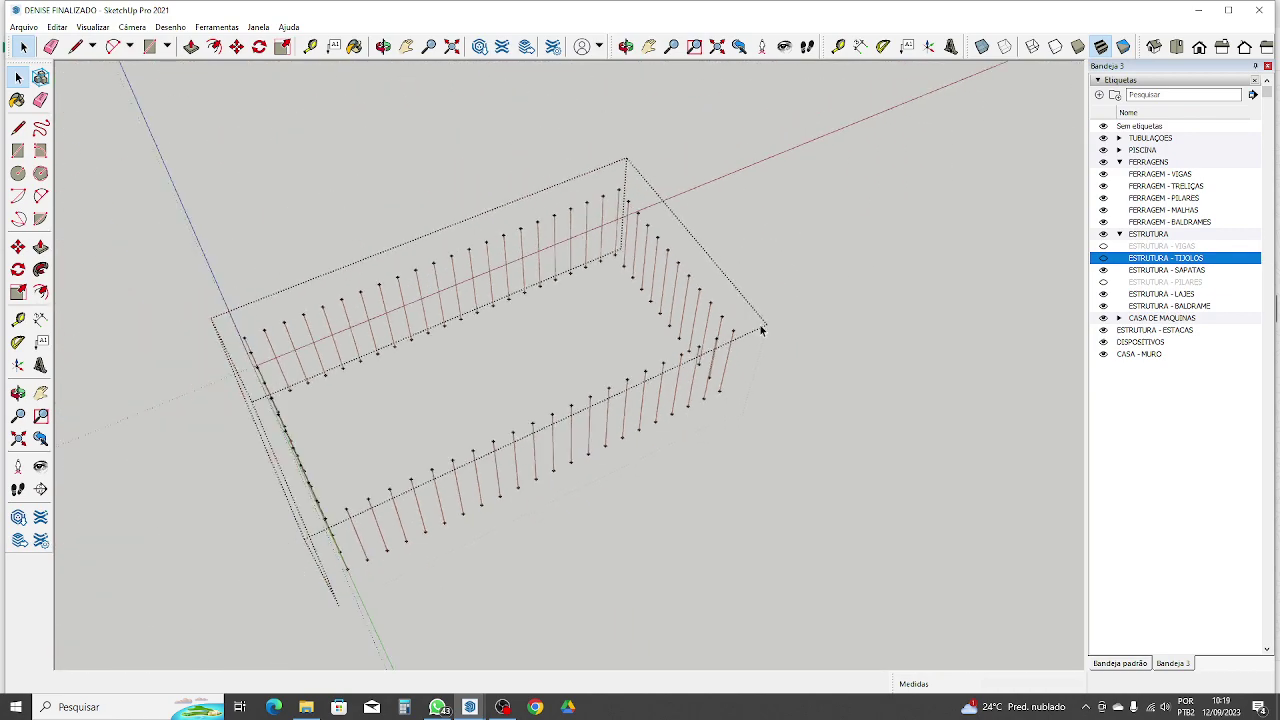
pyautogui.moveTo(763, 329); pyautogui.dragTo(589, 303, button='middle')
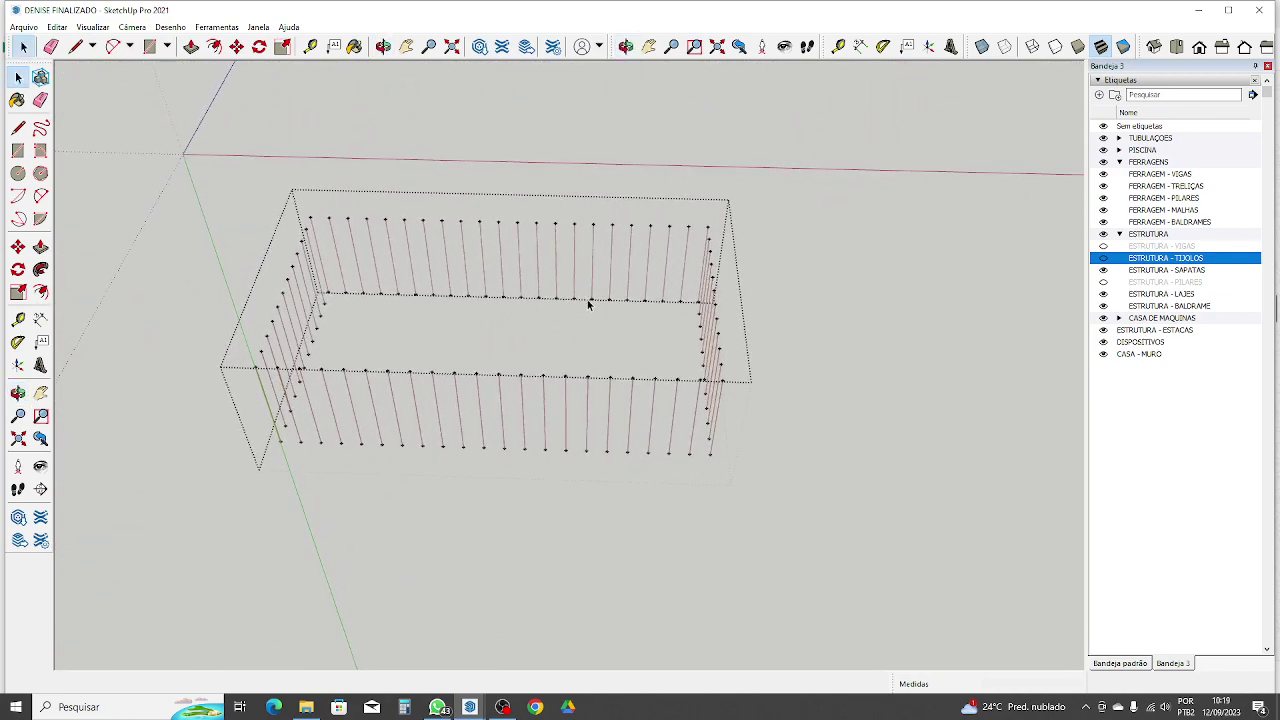
pyautogui.scroll(-2, 559, 291)
pyautogui.scroll(2, 379, 330)
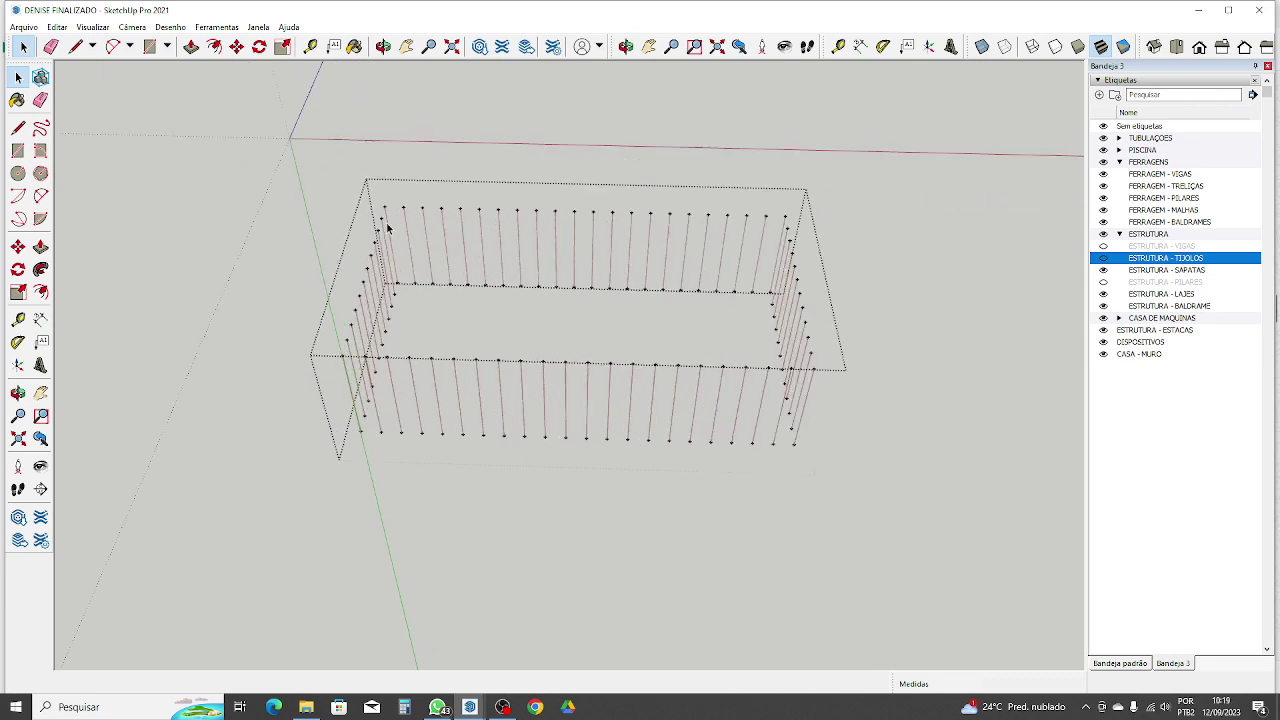
pyautogui.moveTo(392, 270); pyautogui.dragTo(467, 413, button='middle')
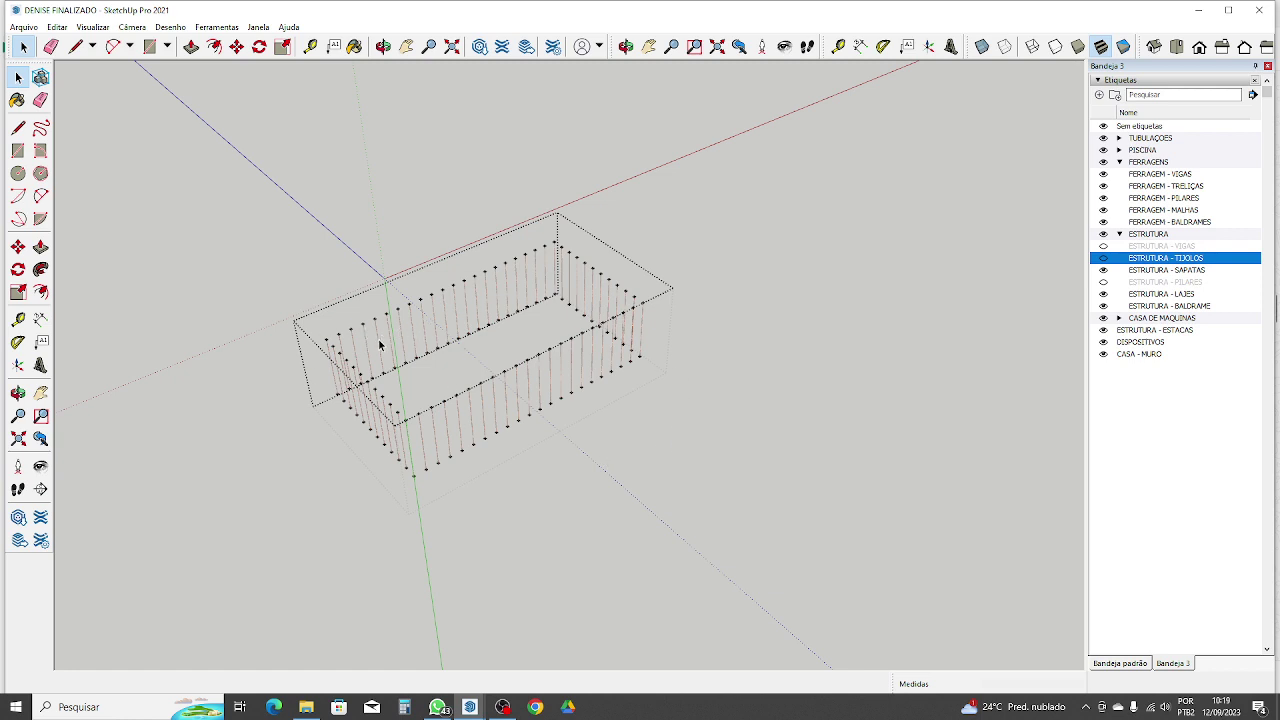
pyautogui.click(805, 284)
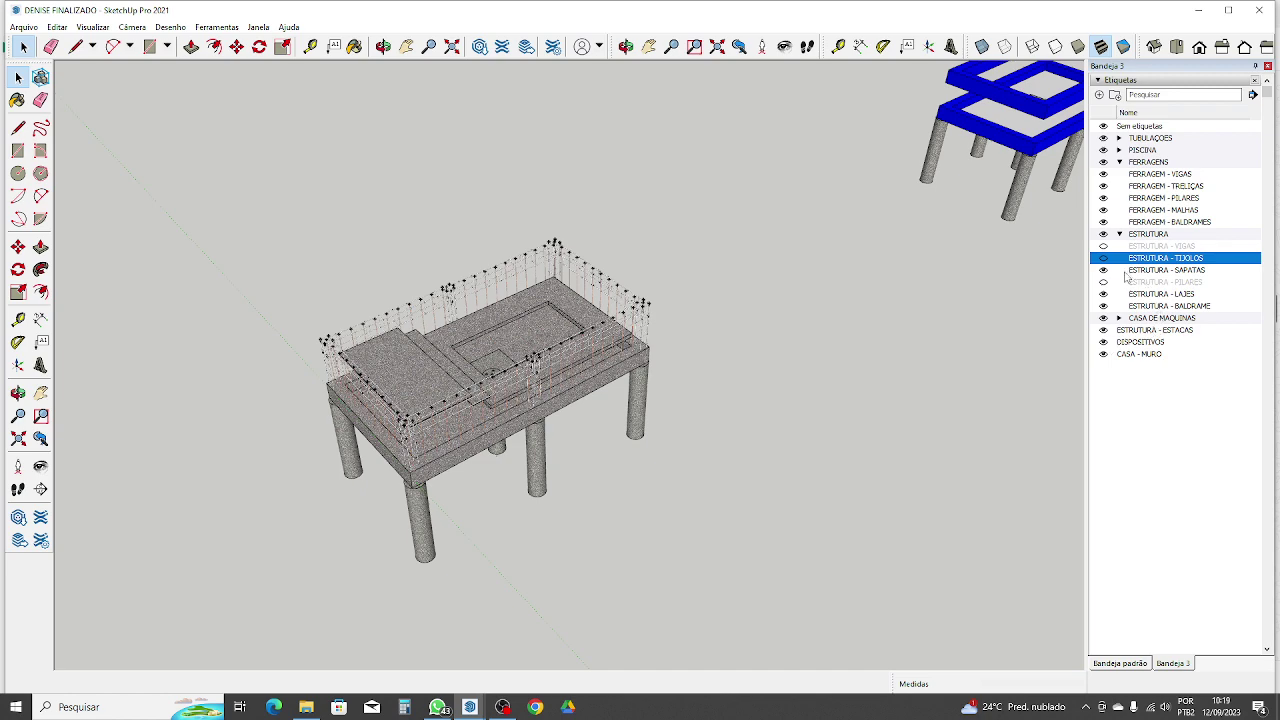
# Step: Hide the ESTRUTURA - BALDRAME tag and inspect the lower beam rebar running between the piles
pyautogui.click(1104, 307)
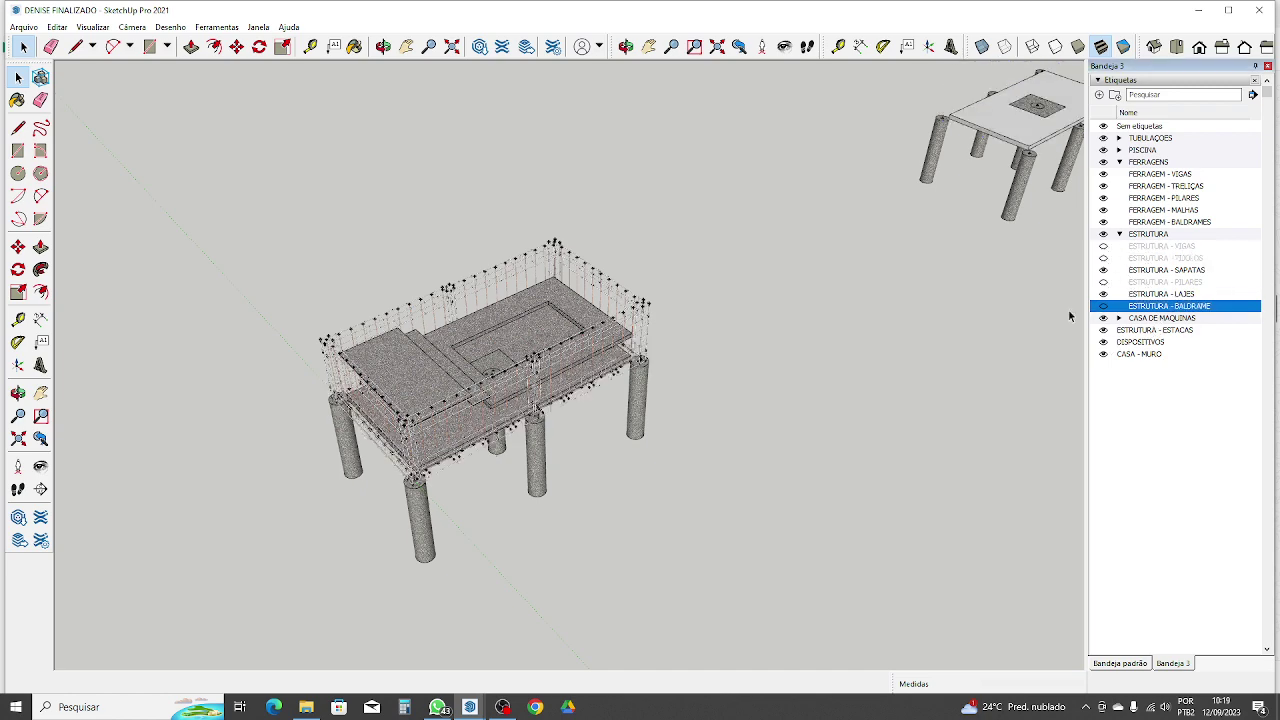
pyautogui.scroll(5, 664, 370)
pyautogui.scroll(3, 662, 370)
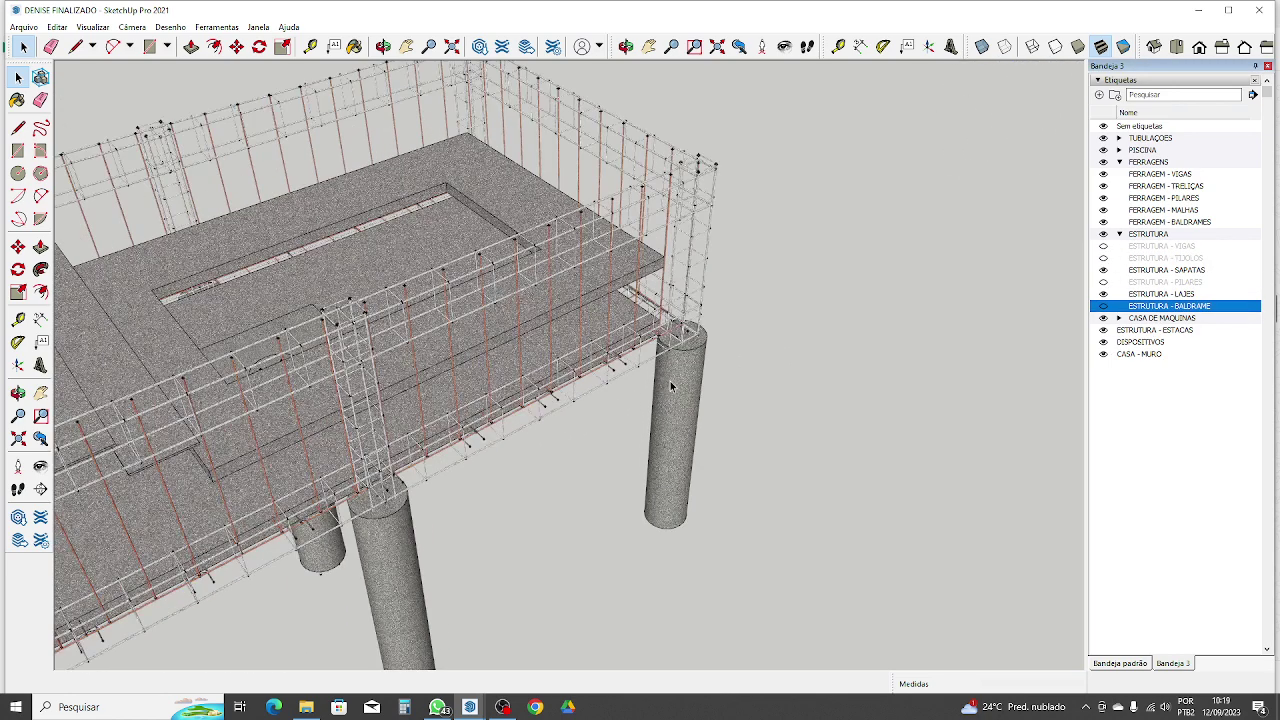
# Step: Hide the ESTRUTURA - LAJES tag and view the floor slab's mesh and lattice trusses from above
pyautogui.click(1104, 294)
pyautogui.scroll(-4, 899, 321)
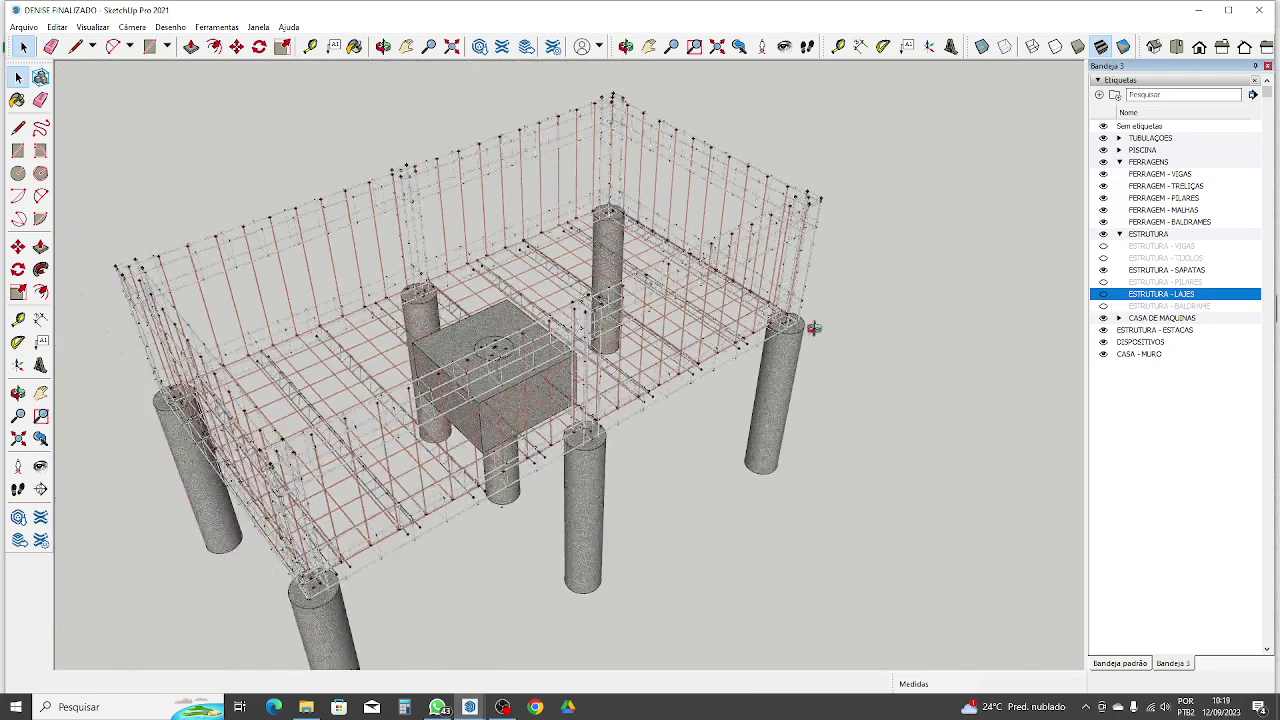
pyautogui.moveTo(815, 328); pyautogui.dragTo(300, 330, button='middle')
pyautogui.scroll(5, 570, 205)
pyautogui.scroll(-3, 786, 297)
pyautogui.scroll(4, 349, 206)
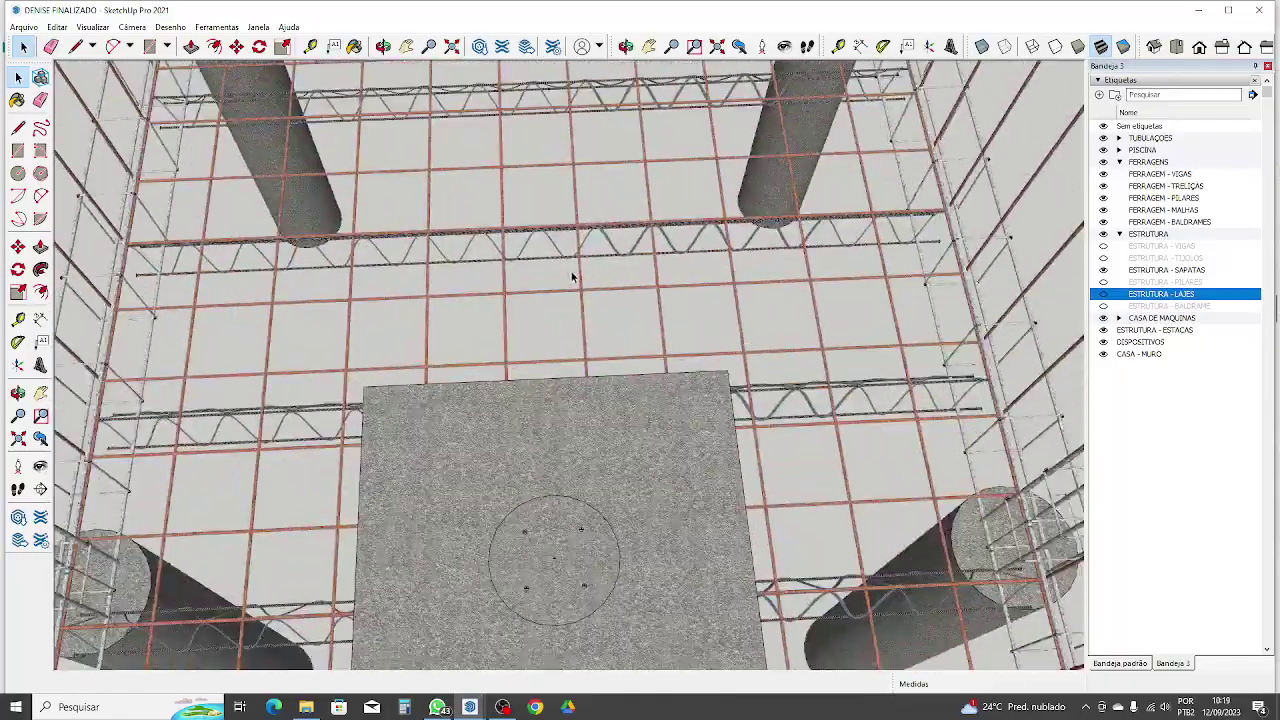
# Step: Examine how the slab mesh and trusses meet the beam rebar and bent wall bars, and review the whole reinforcement cage
pyautogui.moveTo(572, 277); pyautogui.dragTo(780, 225, button='middle')
pyautogui.scroll(-3, 546, 409)
pyautogui.scroll(4, 854, 164)
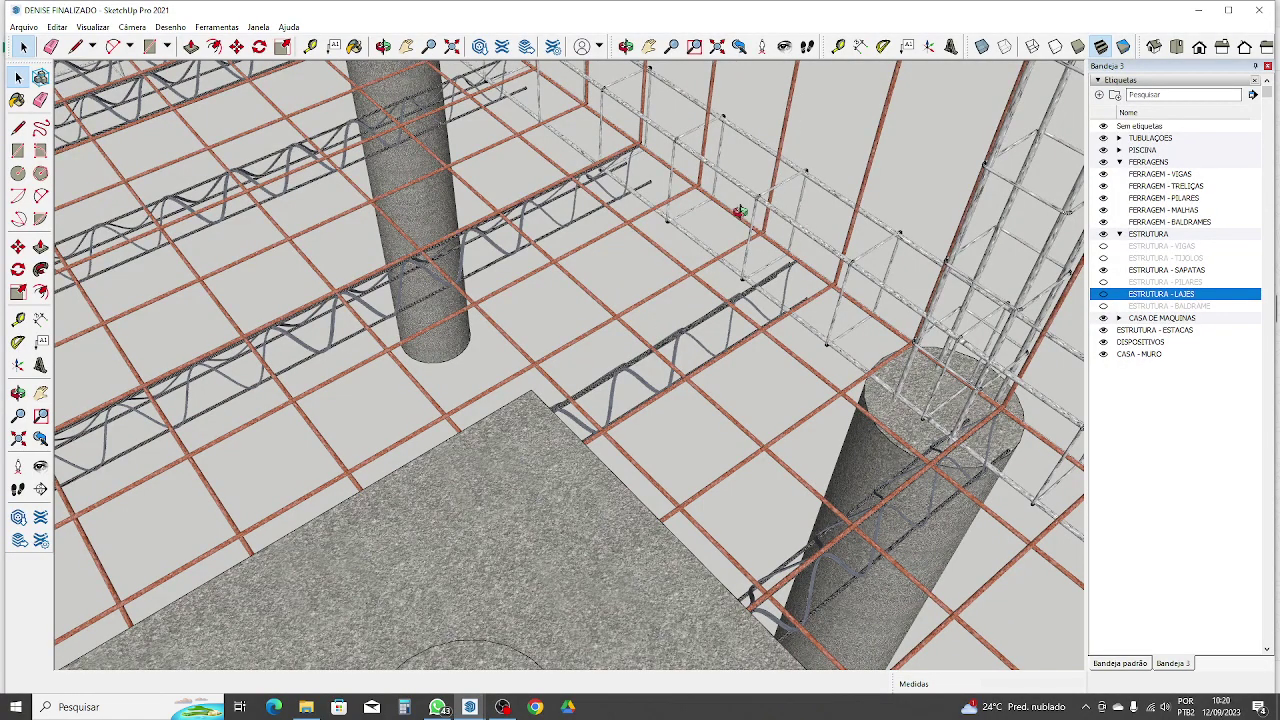
pyautogui.moveTo(740, 212)
pyautogui.mouseDown(button='middle')
pyautogui.moveTo(506, 120)
pyautogui.moveTo(514, 74)
pyautogui.moveTo(531, 62)
pyautogui.mouseUp(button='middle')
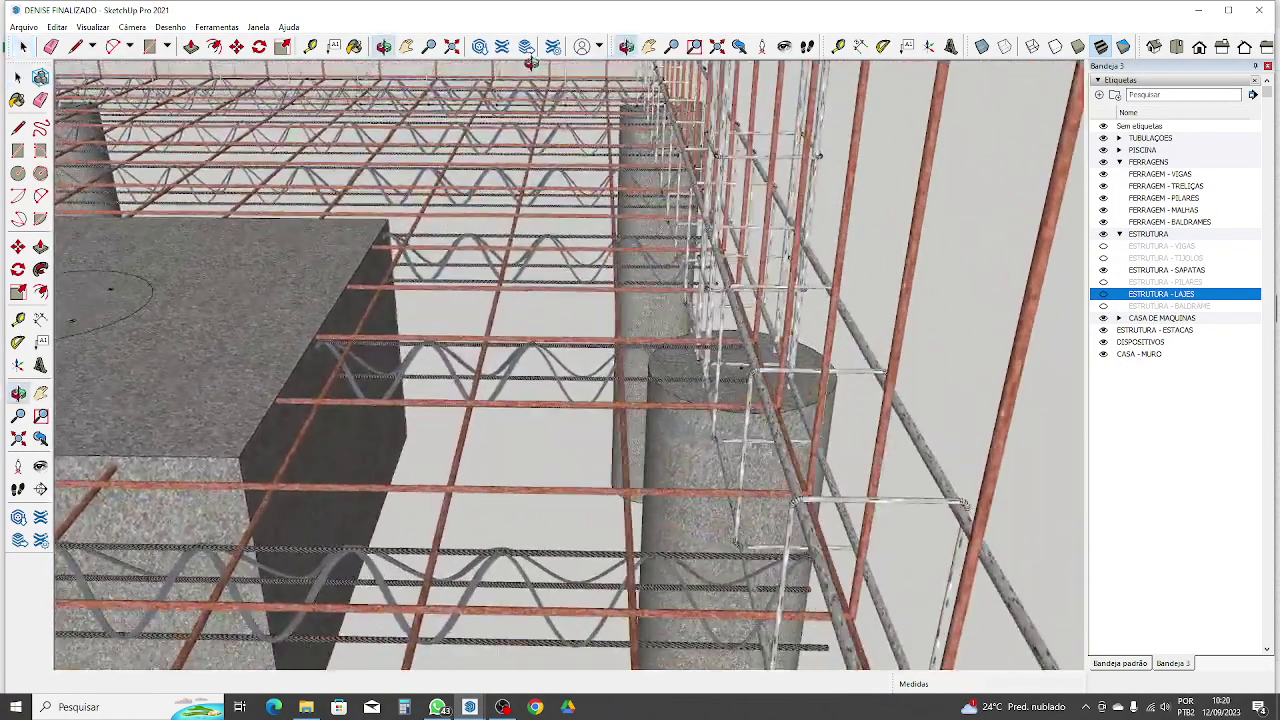
pyautogui.scroll(3, 849, 372)
pyautogui.moveTo(801, 379); pyautogui.dragTo(796, 313, button='middle')
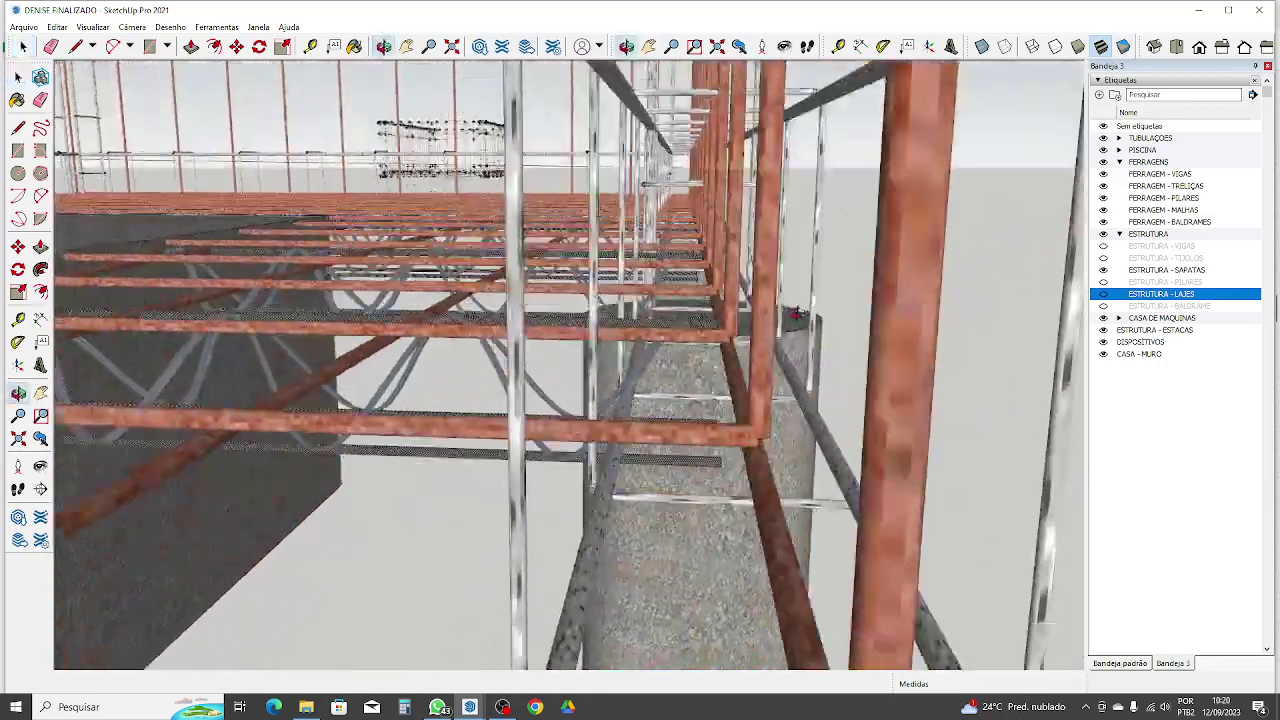
pyautogui.scroll(2, 797, 313)
pyautogui.scroll(-2, 797, 310)
pyautogui.press('space')
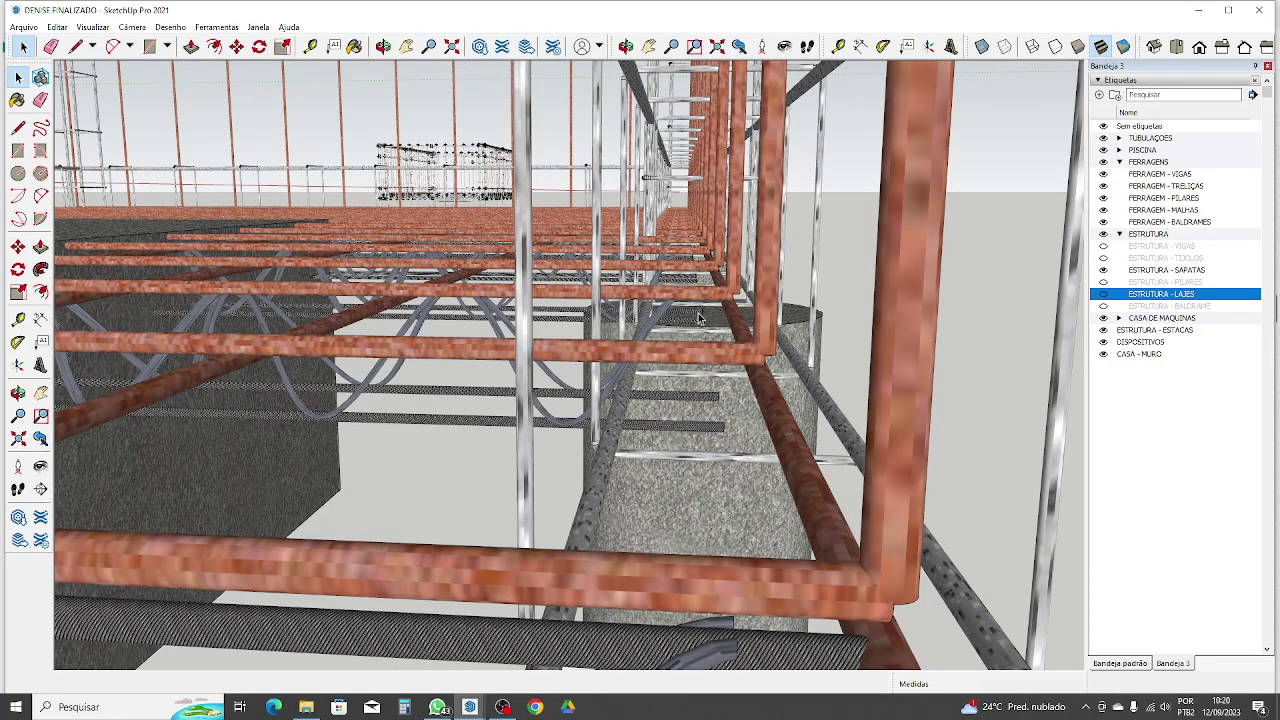
pyautogui.moveTo(698, 316); pyautogui.dragTo(880, 543, button='middle')
pyautogui.scroll(-5, 624, 241)
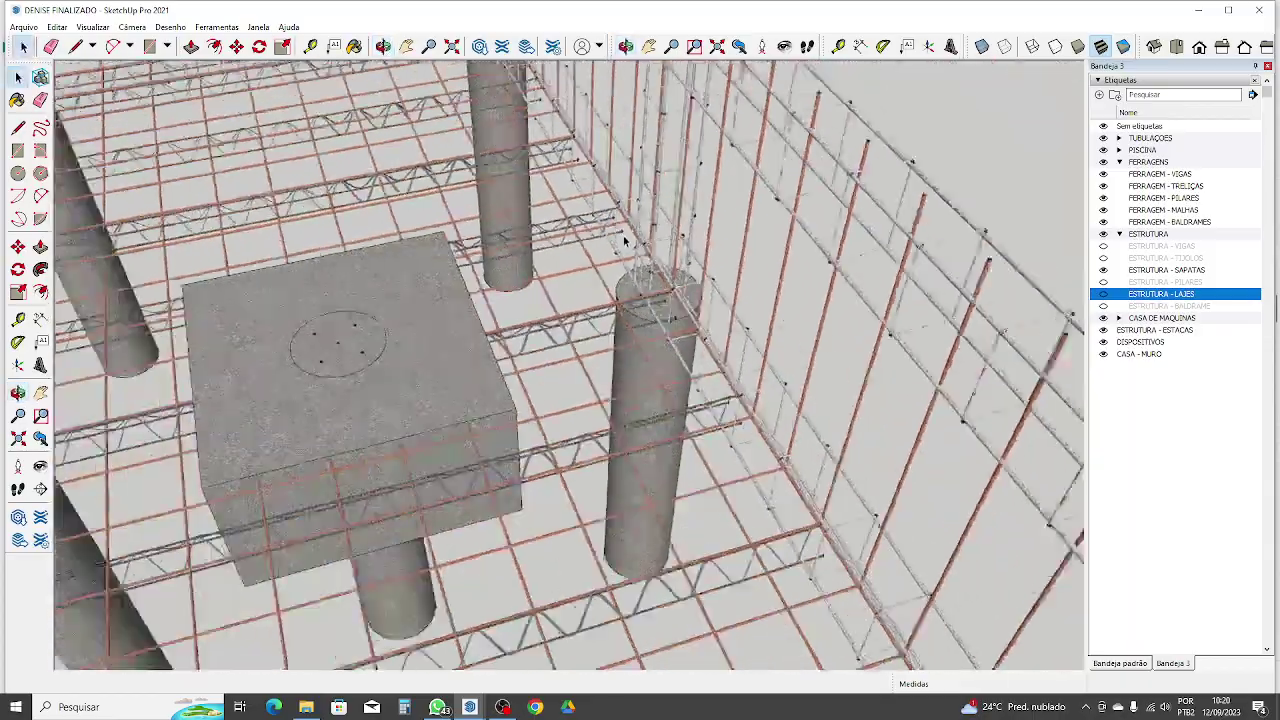
pyautogui.scroll(-10, 624, 240)
pyautogui.moveTo(636, 254)
pyautogui.mouseDown(button='middle')
pyautogui.moveTo(586, 423)
pyautogui.moveTo(383, 297)
pyautogui.moveTo(366, 254)
pyautogui.moveTo(323, 246)
pyautogui.moveTo(896, 348)
pyautogui.moveTo(837, 394)
pyautogui.mouseUp(button='middle')
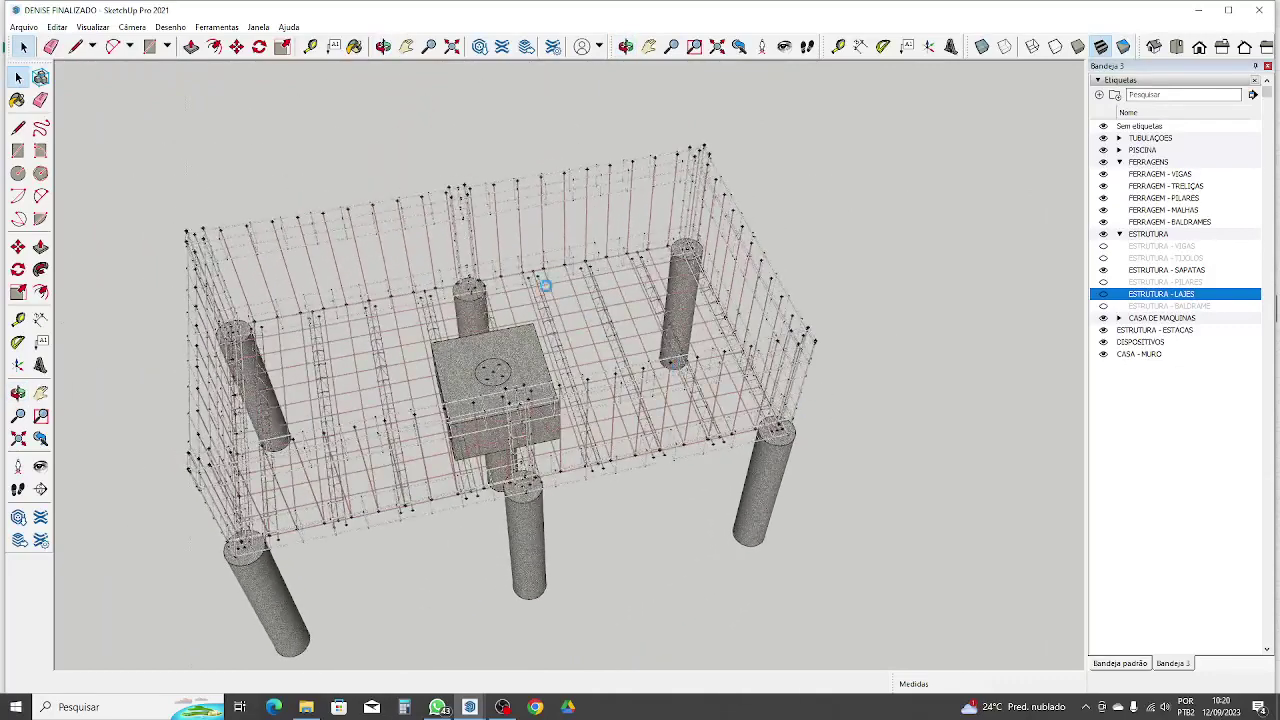
pyautogui.scroll(-2, 554, 294)
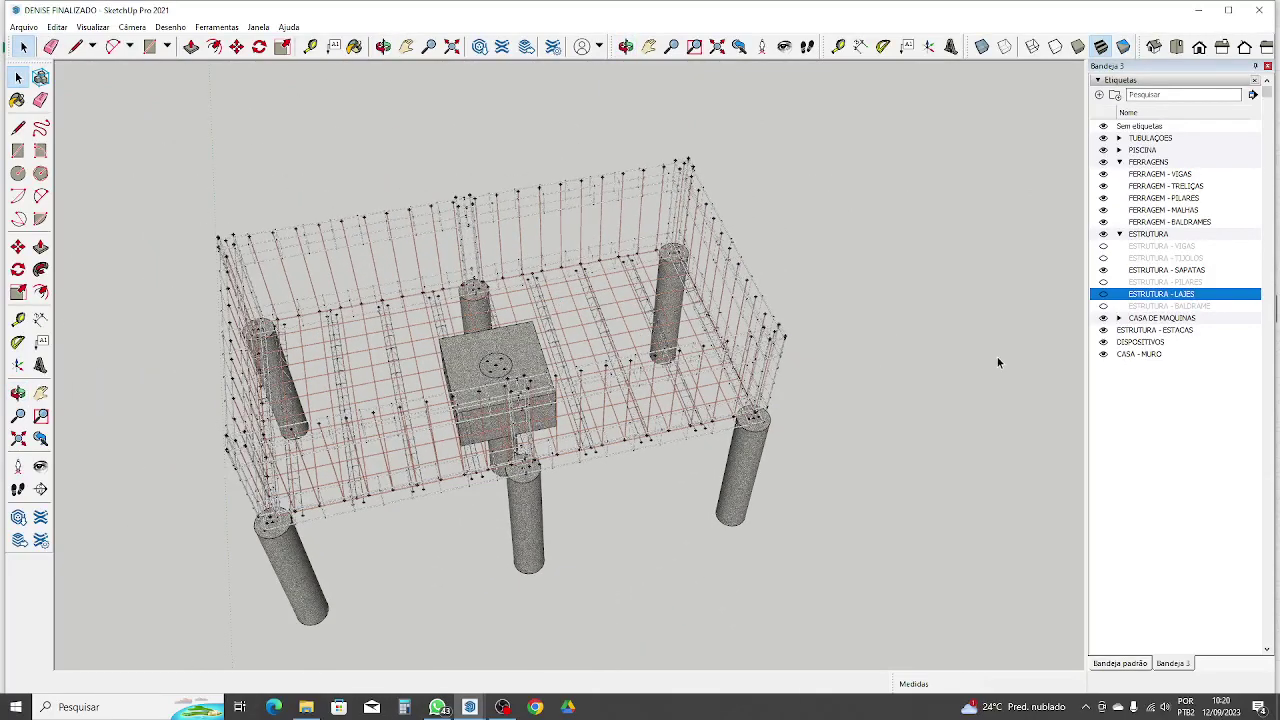
# Step: Hide the ESTRUTURA - SAPATAS and ESTRUTURA - ESTACAS tags to isolate the pool's reinforcement cage
pyautogui.click(1104, 271)
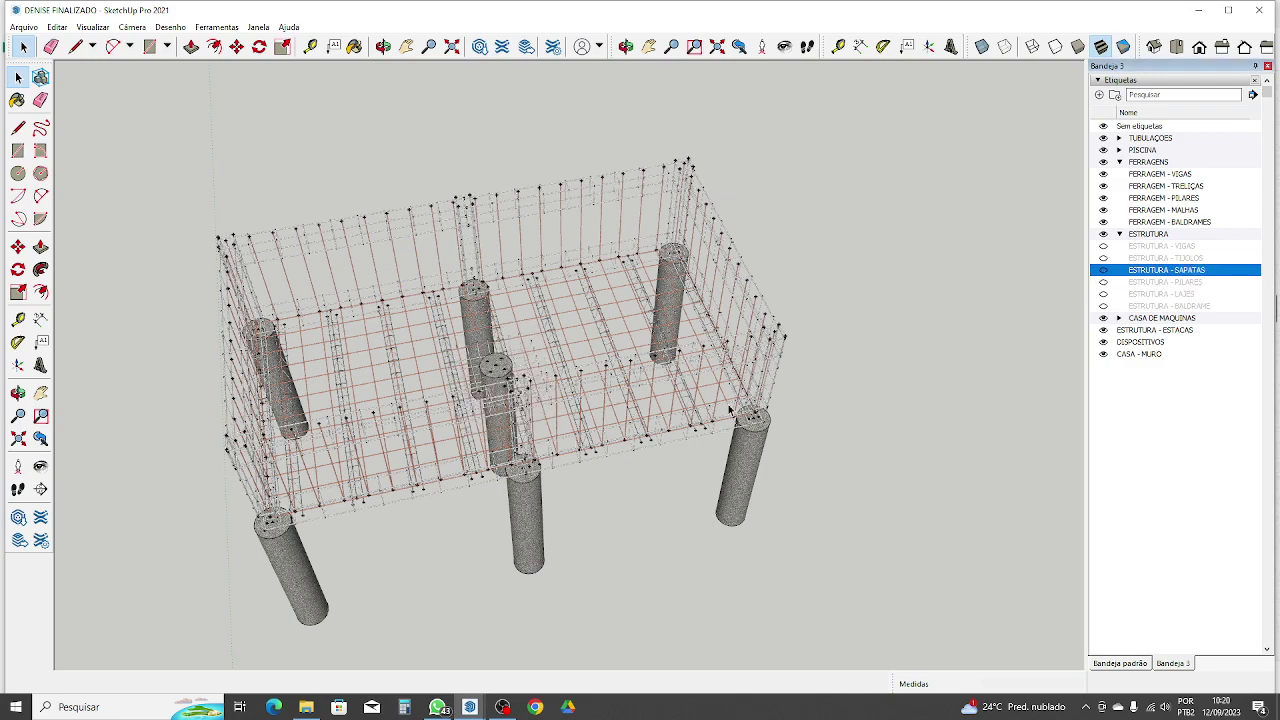
pyautogui.moveTo(729, 410)
pyautogui.mouseDown(button='middle')
pyautogui.moveTo(560, 420)
pyautogui.moveTo(742, 393)
pyautogui.mouseUp(button='middle')
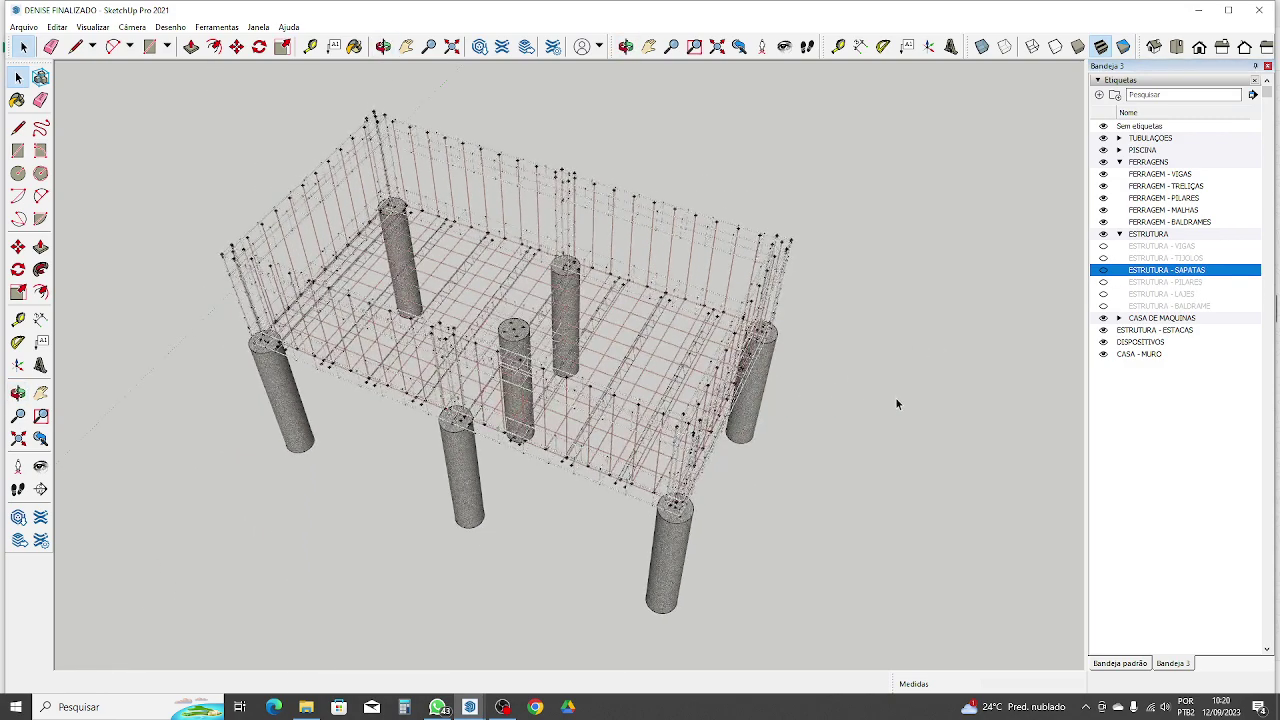
pyautogui.click(1103, 330)
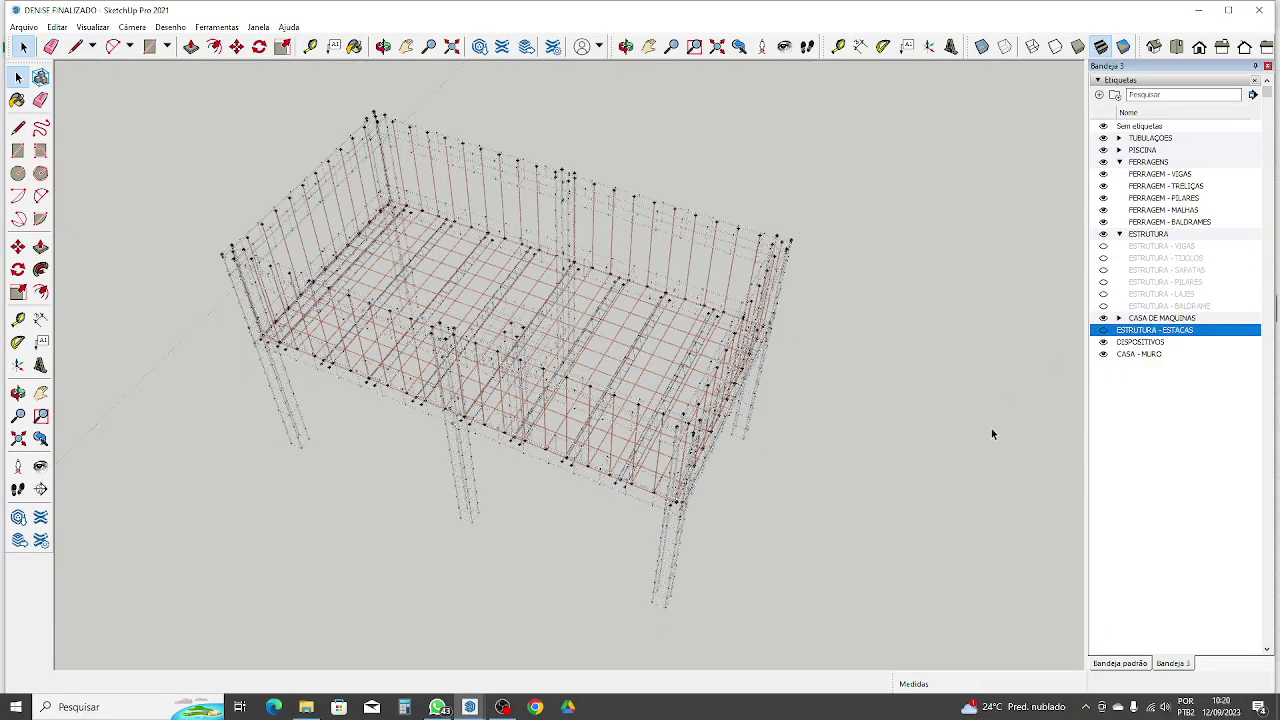
# Step: Examine the isolated reinforcement cage from inside and around, covering the floor mesh, lattice trusses and wall bars
pyautogui.moveTo(991, 434); pyautogui.dragTo(557, 429, button='middle')
pyautogui.scroll(4, 507, 348)
pyautogui.moveTo(507, 347)
pyautogui.mouseDown(button='middle')
pyautogui.moveTo(424, 335)
pyautogui.moveTo(514, 200)
pyautogui.moveTo(820, 130)
pyautogui.mouseUp(button='middle')
pyautogui.moveTo(366, 405)
pyautogui.mouseDown(button='middle')
pyautogui.moveTo(443, 440)
pyautogui.moveTo(600, 465)
pyautogui.moveTo(737, 429)
pyautogui.moveTo(763, 443)
pyautogui.moveTo(552, 666)
pyautogui.mouseUp(button='middle')
pyautogui.scroll(-10, 540, 420)
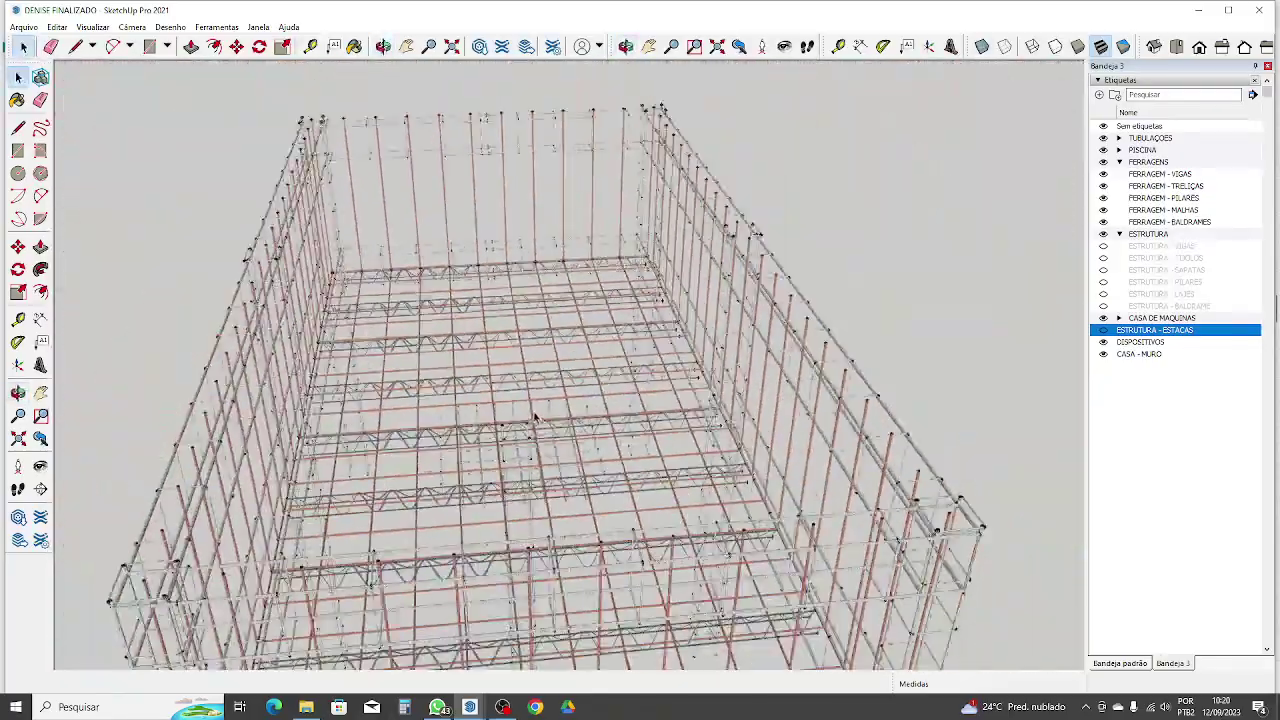
pyautogui.moveTo(713, 463)
pyautogui.mouseDown(button='middle')
pyautogui.moveTo(294, 551)
pyautogui.moveTo(483, 482)
pyautogui.mouseUp(button='middle')
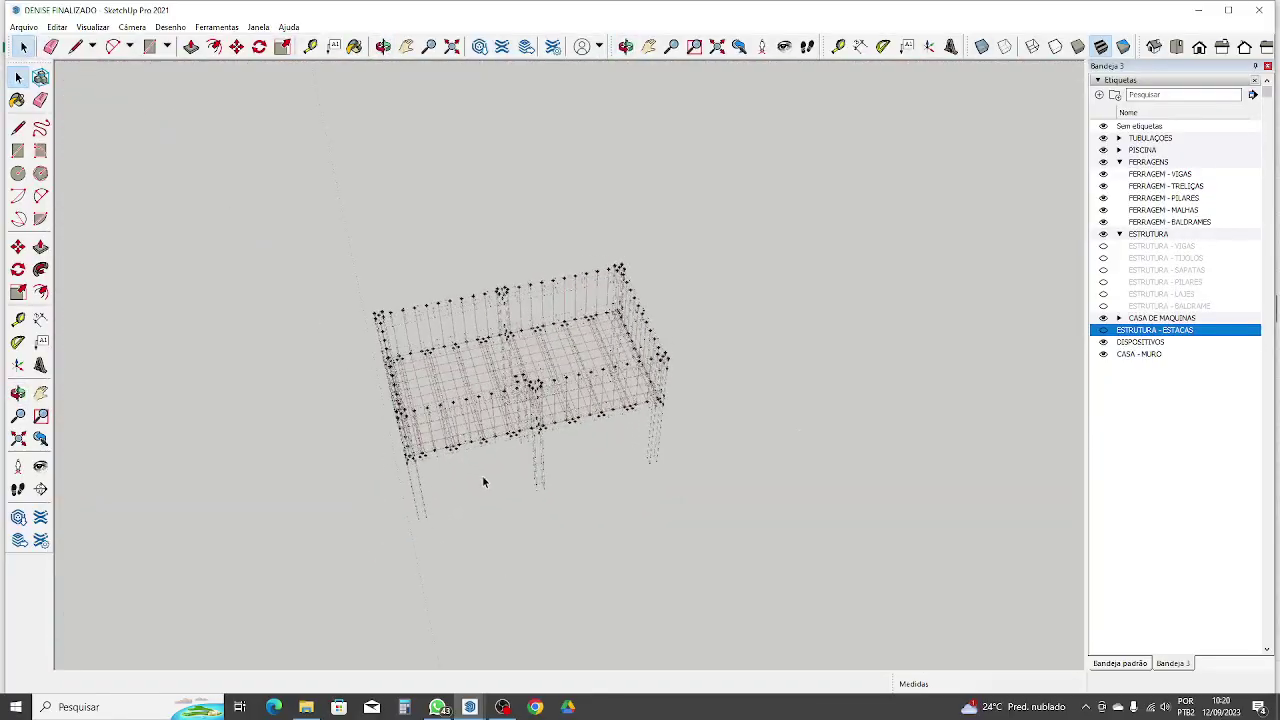
# Step: Hide the FERRAGEM - MALHAS, BALDRAMES, TRELIÇAS and VIGAS tags to leave only the pillar rebar showing
pyautogui.click(1103, 210)
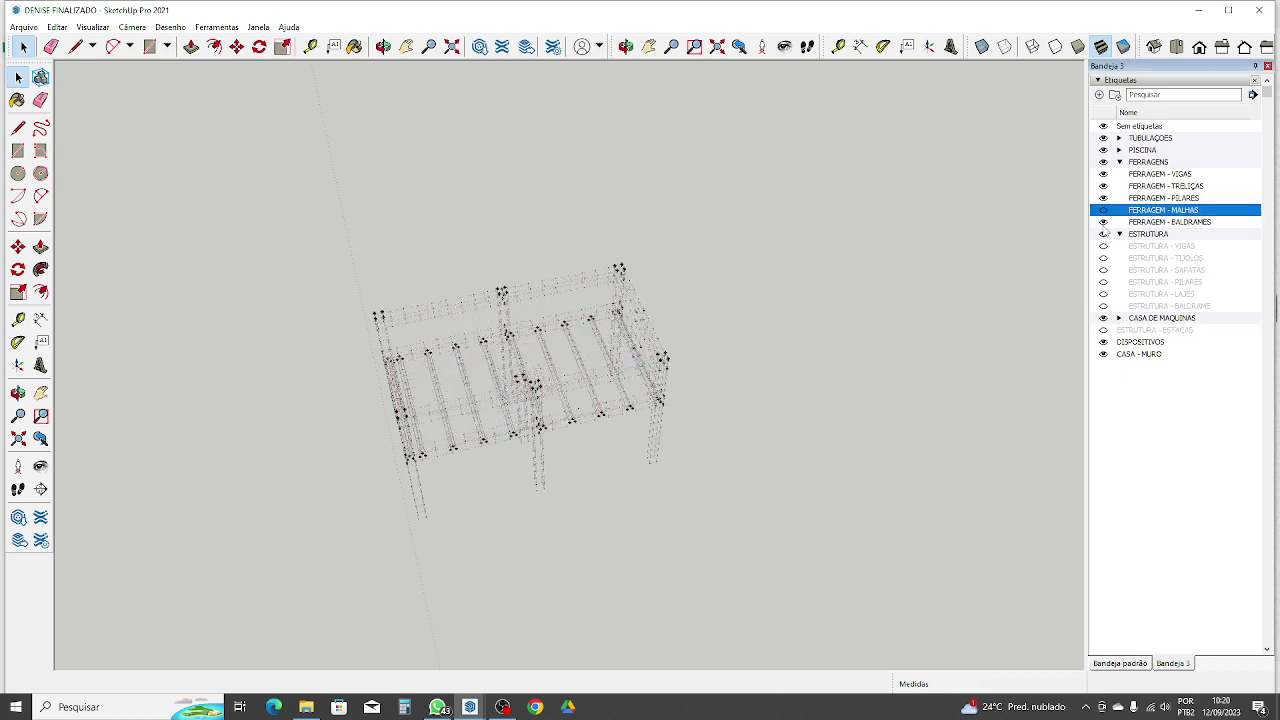
pyautogui.click(1111, 220)
pyautogui.click(1103, 186)
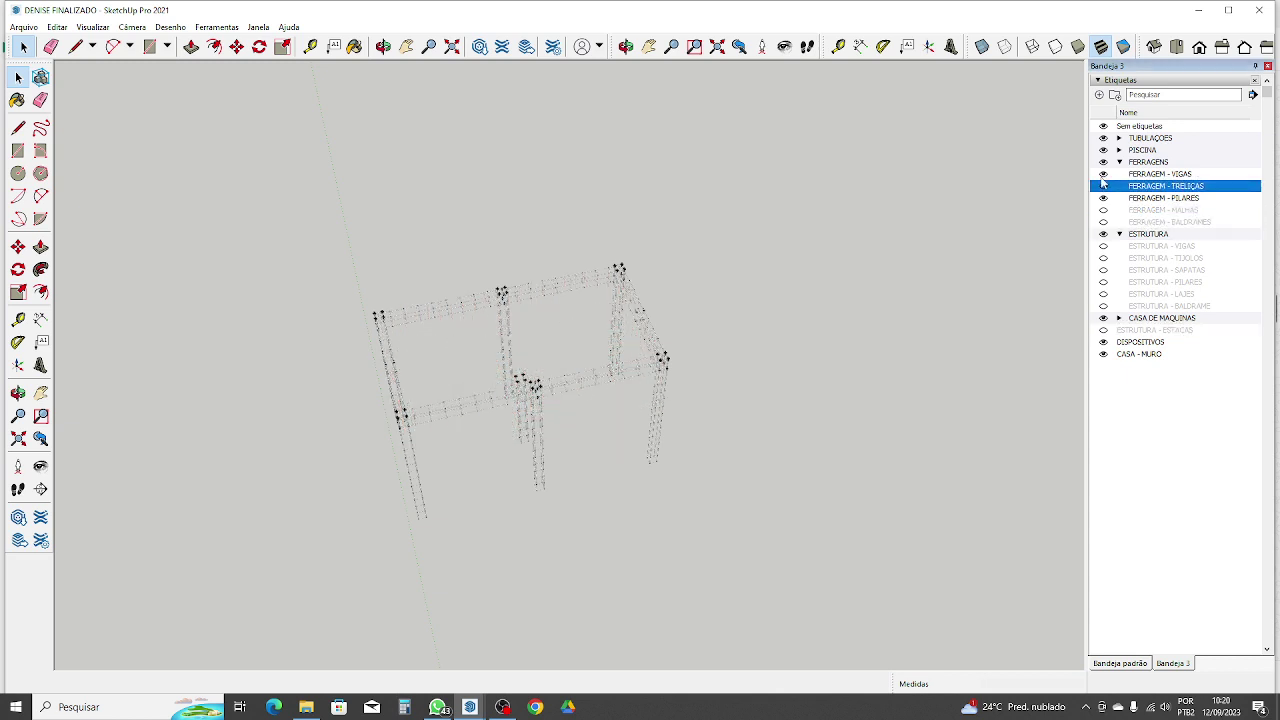
pyautogui.click(1103, 175)
pyautogui.moveTo(486, 404); pyautogui.dragTo(417, 172, button='middle')
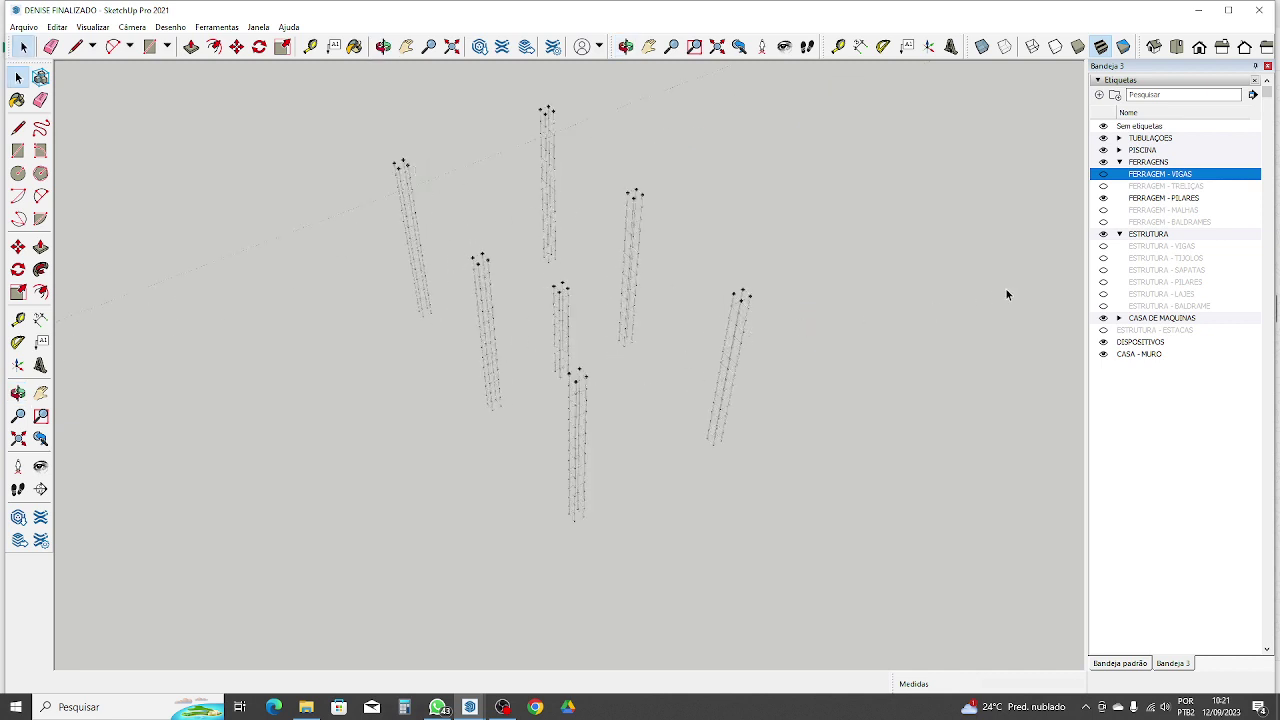
# Step: Show the ESTRUTURA - ESTACAS and ESTRUTURA - SAPATAS tags and view the concrete piles and footing around the pillar rebar
pyautogui.click(1104, 331)
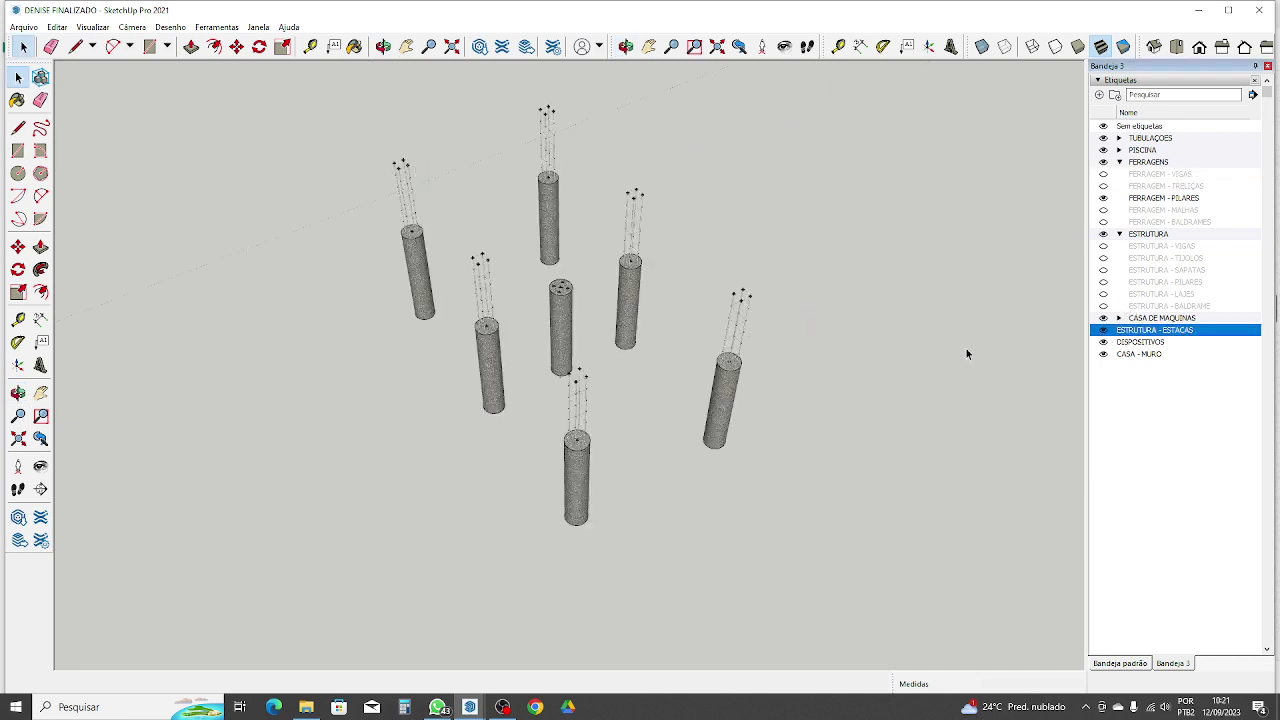
pyautogui.moveTo(339, 403); pyautogui.dragTo(630, 402, button='middle')
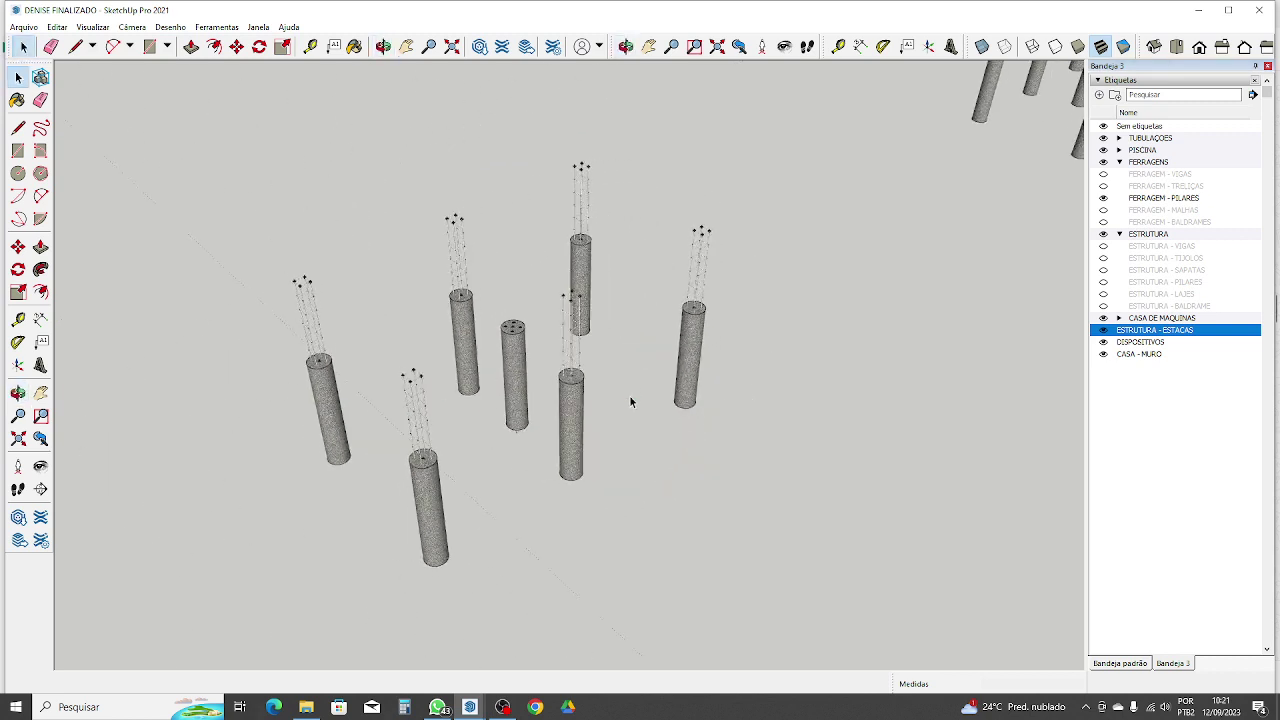
pyautogui.click(1104, 270)
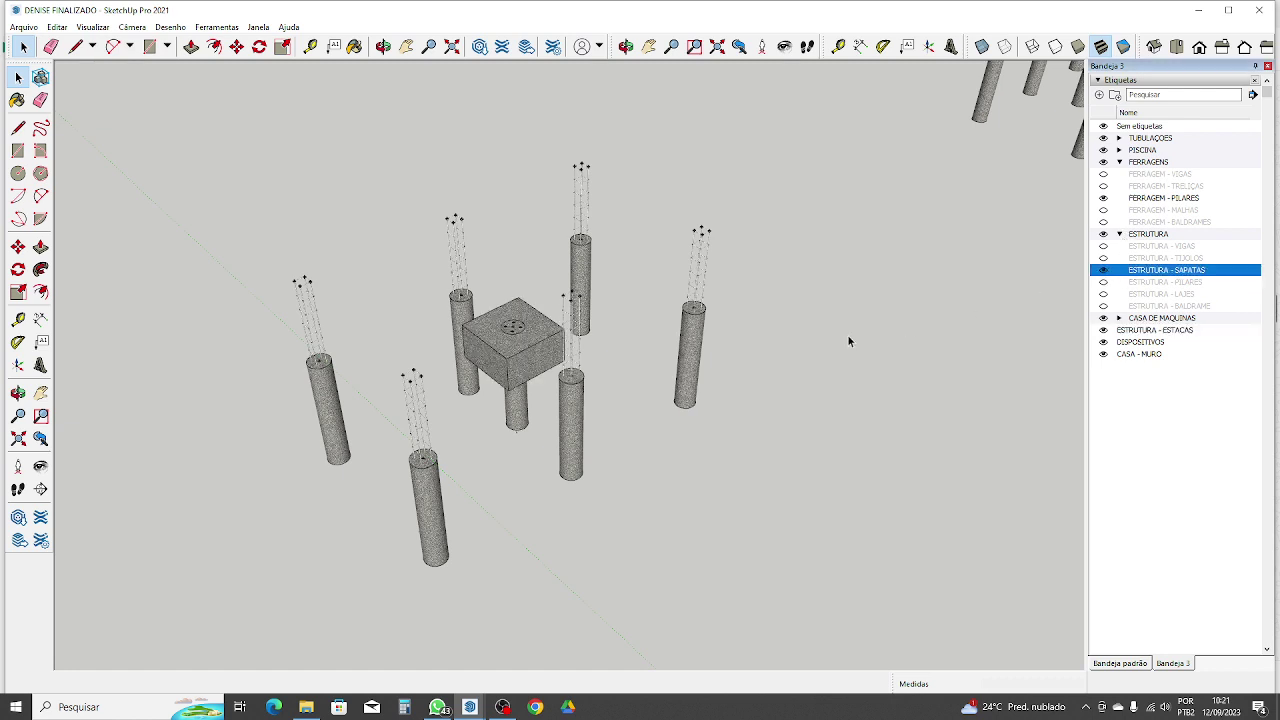
pyautogui.moveTo(847, 334); pyautogui.dragTo(465, 448, button='middle')
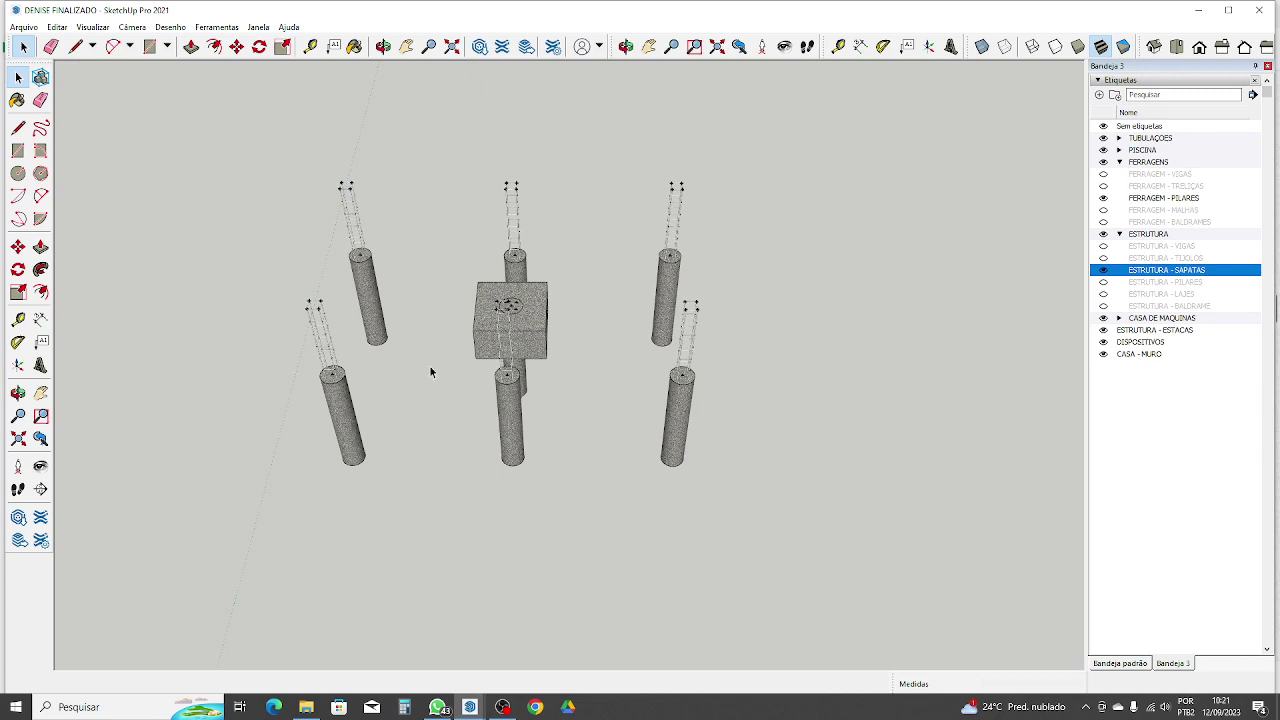
pyautogui.moveTo(431, 372); pyautogui.dragTo(490, 386, button='middle')
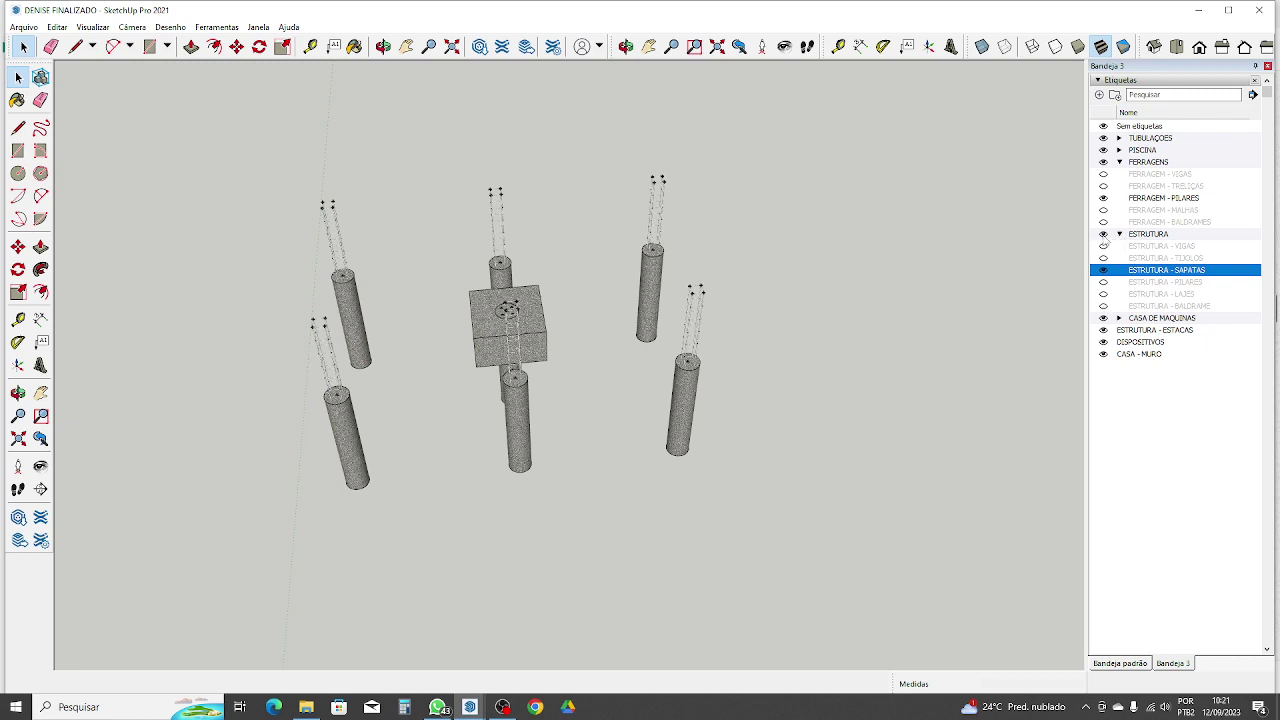
# Step: Show the FERRAGEM - BALDRAMES tag and inspect the lower beam rebar joining the pile heads
pyautogui.click(1103, 223)
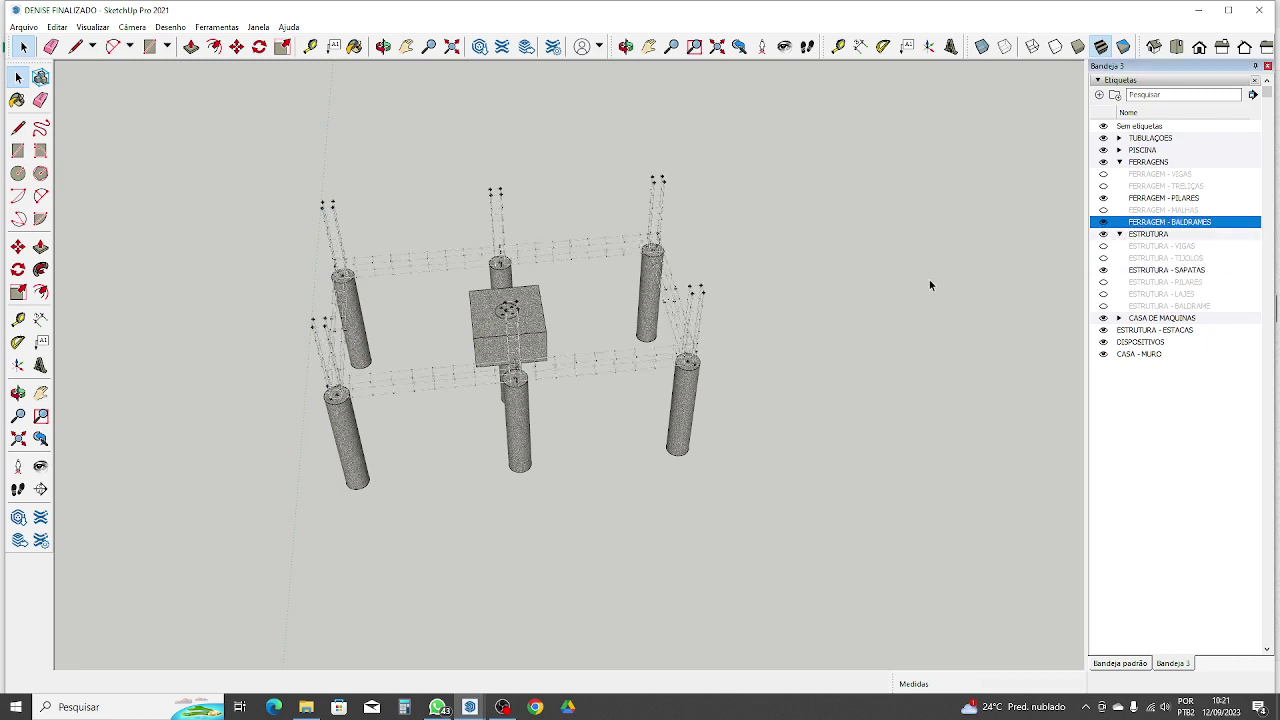
pyautogui.moveTo(628, 416); pyautogui.dragTo(445, 393, button='middle')
pyautogui.scroll(4, 677, 385)
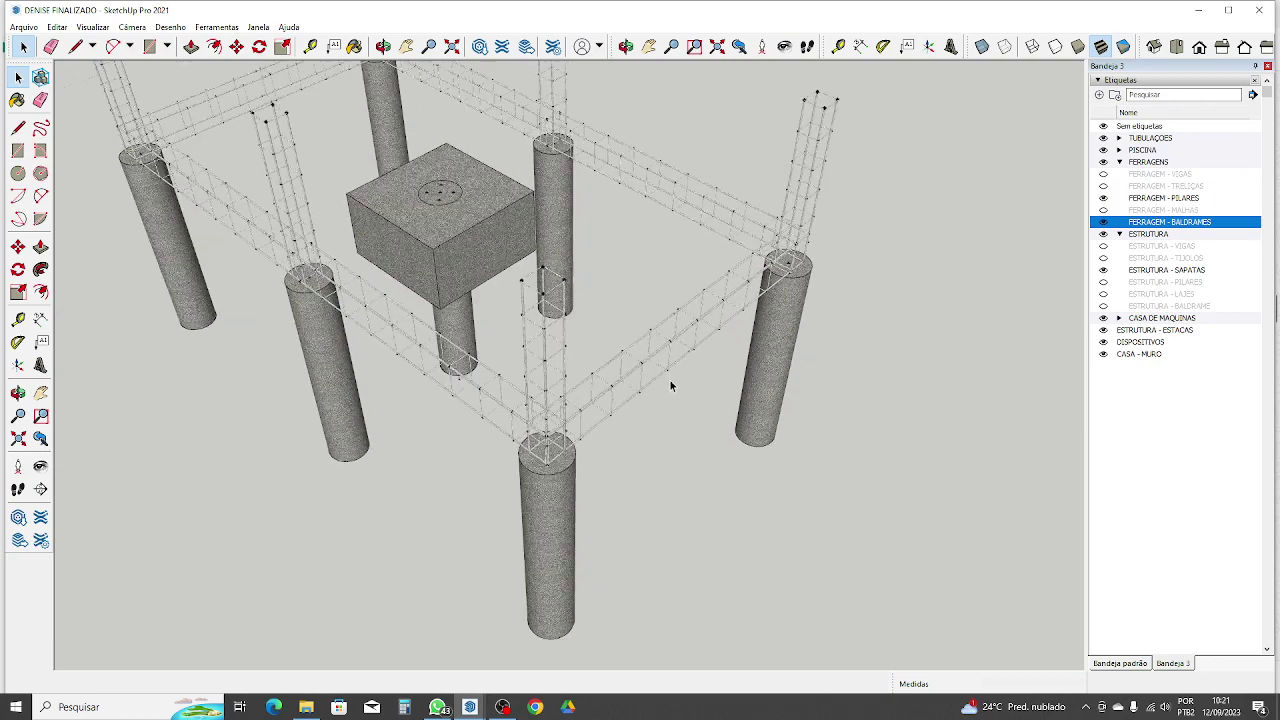
pyautogui.moveTo(669, 379); pyautogui.dragTo(371, 357, button='middle')
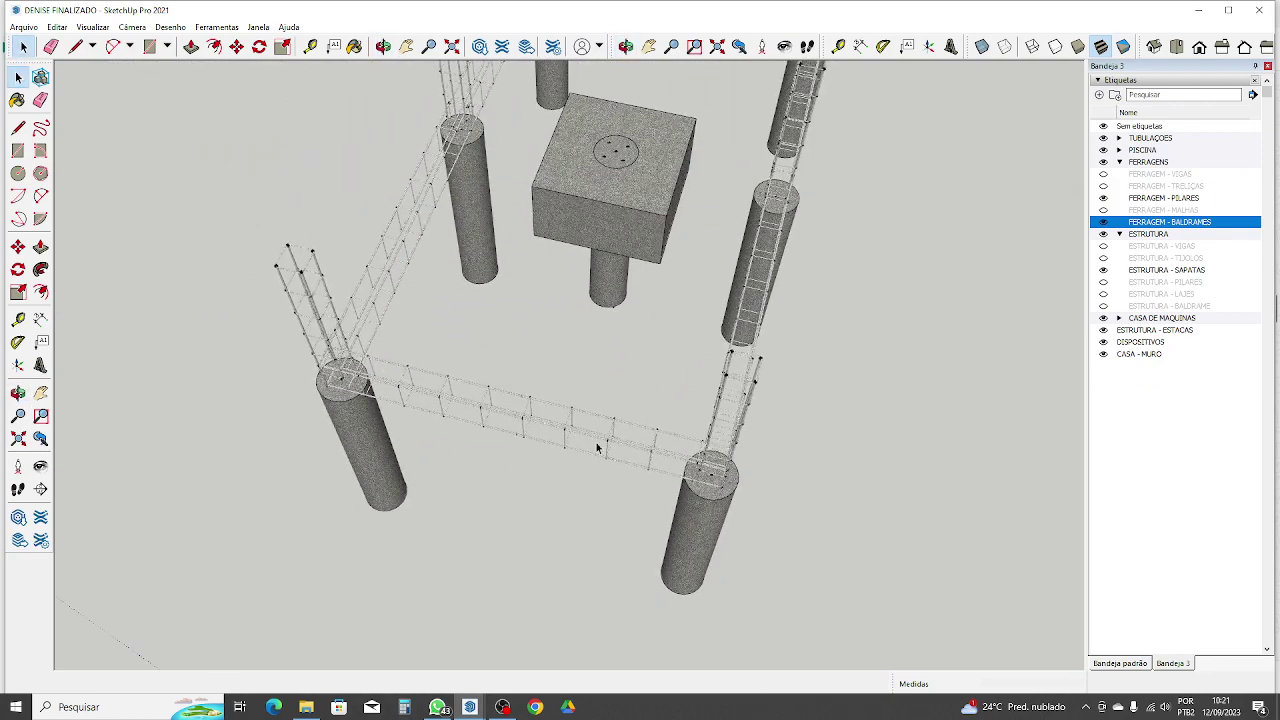
pyautogui.moveTo(596, 447); pyautogui.dragTo(190, 418, button='middle')
pyautogui.scroll(-4, 380, 359)
pyautogui.moveTo(766, 302); pyautogui.dragTo(528, 347, button='middle')
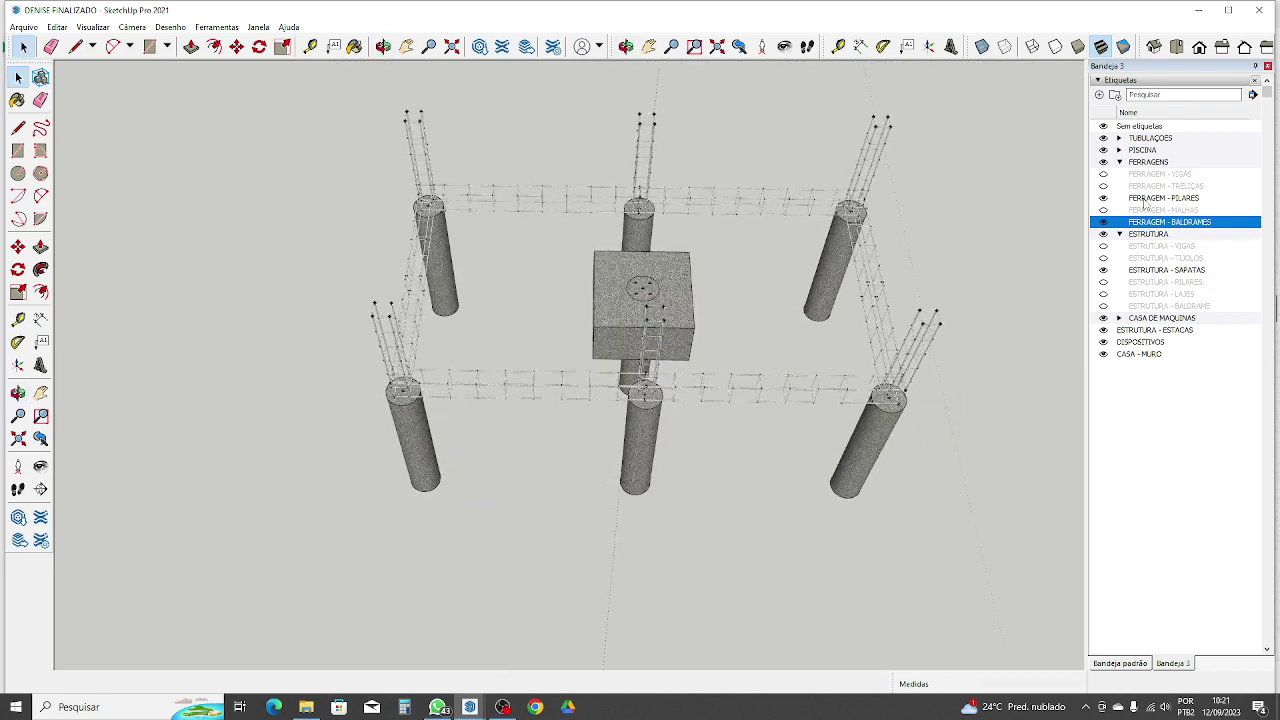
# Step: Show the FERRAGEM - TRELIÇAS tag and inspect how the lattice trusses rest on the beam rebar at both ends
pyautogui.click(1103, 186)
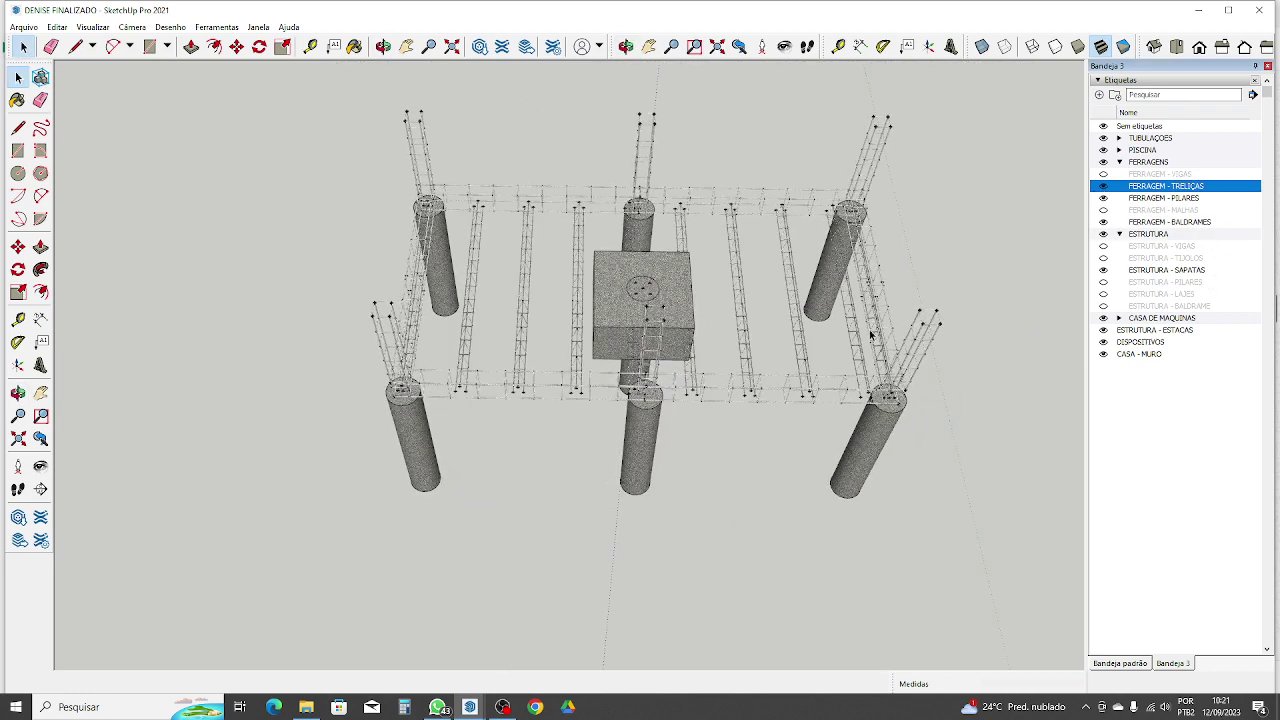
pyautogui.moveTo(871, 334); pyautogui.dragTo(837, 200, button='middle')
pyautogui.scroll(4, 494, 329)
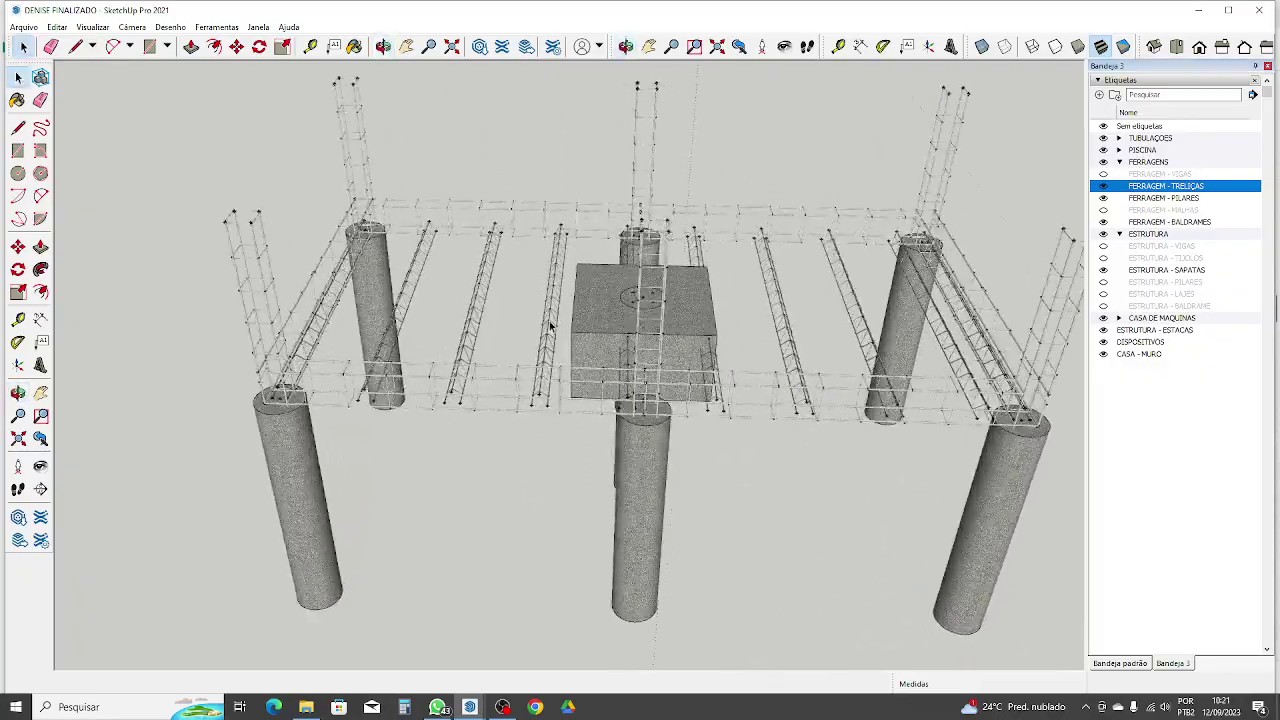
pyautogui.moveTo(494, 329); pyautogui.dragTo(962, 454, button='middle')
pyautogui.scroll(4, 788, 384)
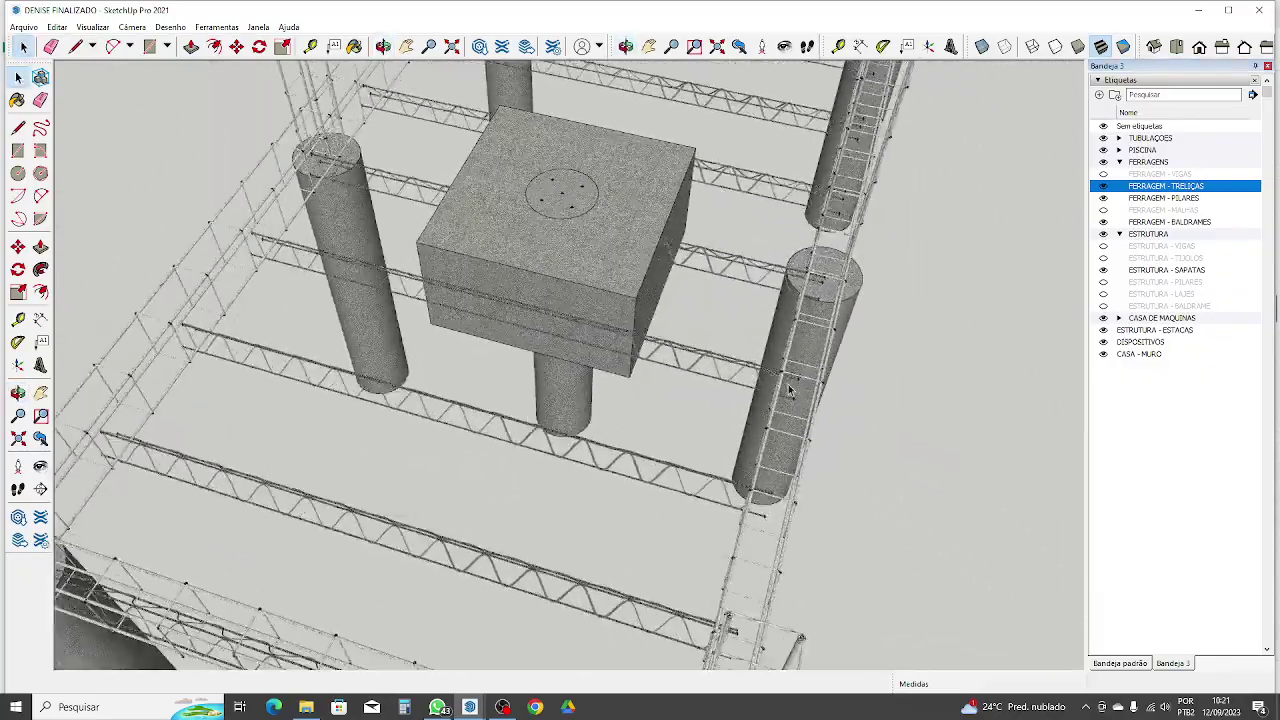
pyautogui.moveTo(801, 380); pyautogui.dragTo(752, 312, button='middle')
pyautogui.scroll(-10, 766, 298)
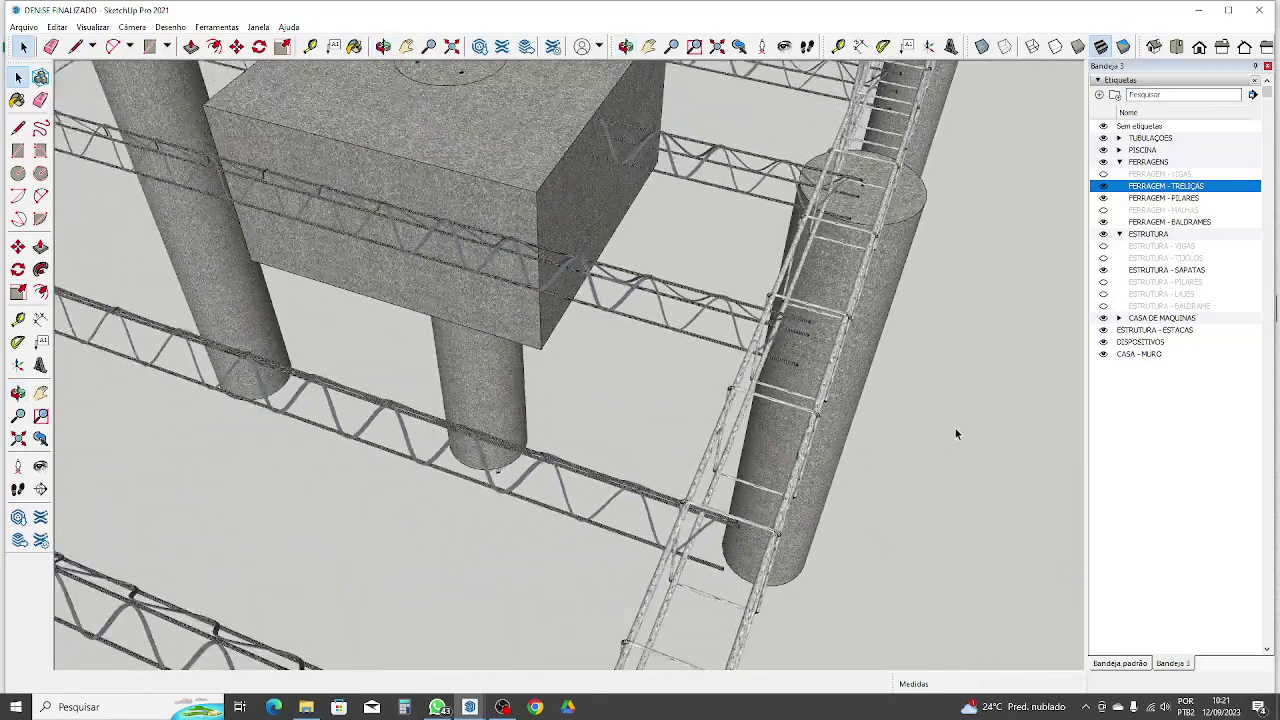
pyautogui.scroll(8, 420, 258)
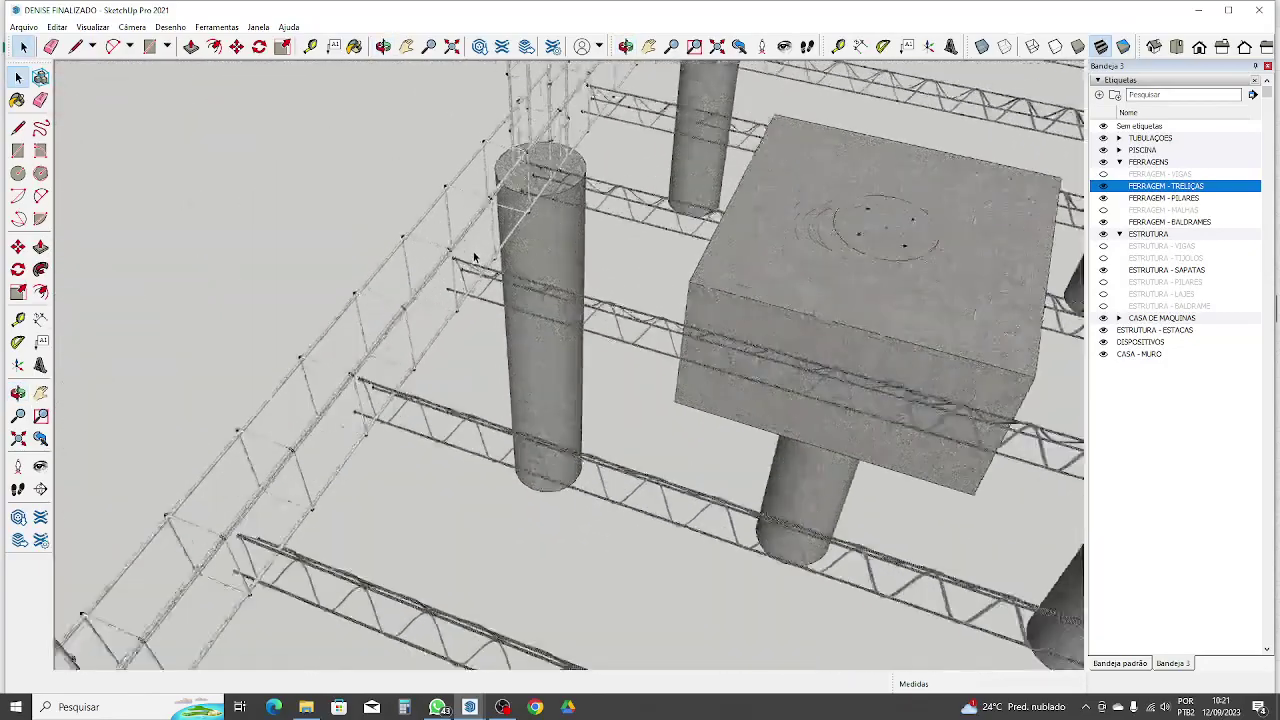
pyautogui.scroll(-10, 445, 275)
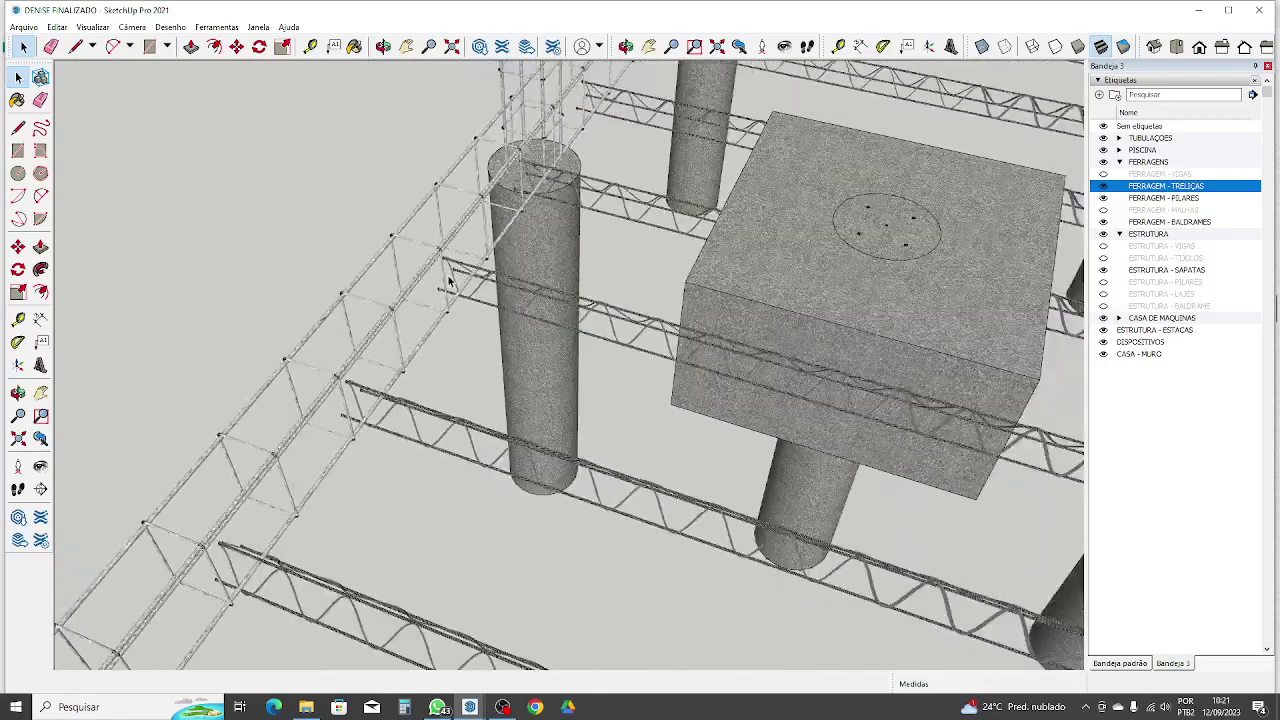
pyautogui.moveTo(455, 400); pyautogui.dragTo(520, 323, button='middle')
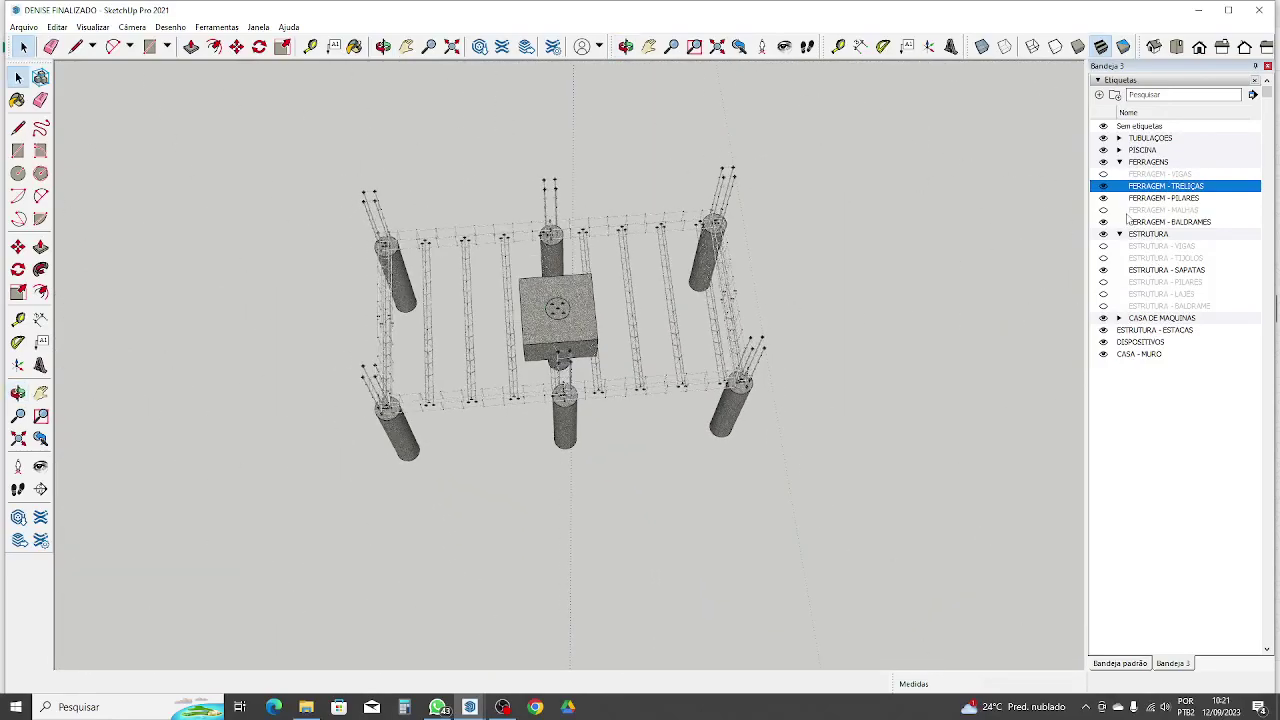
# Step: Show the FERRAGEM - MALHAS tag and inspect the mesh lying over the trusses near the central footing
pyautogui.click(1104, 210)
pyautogui.scroll(8, 567, 297)
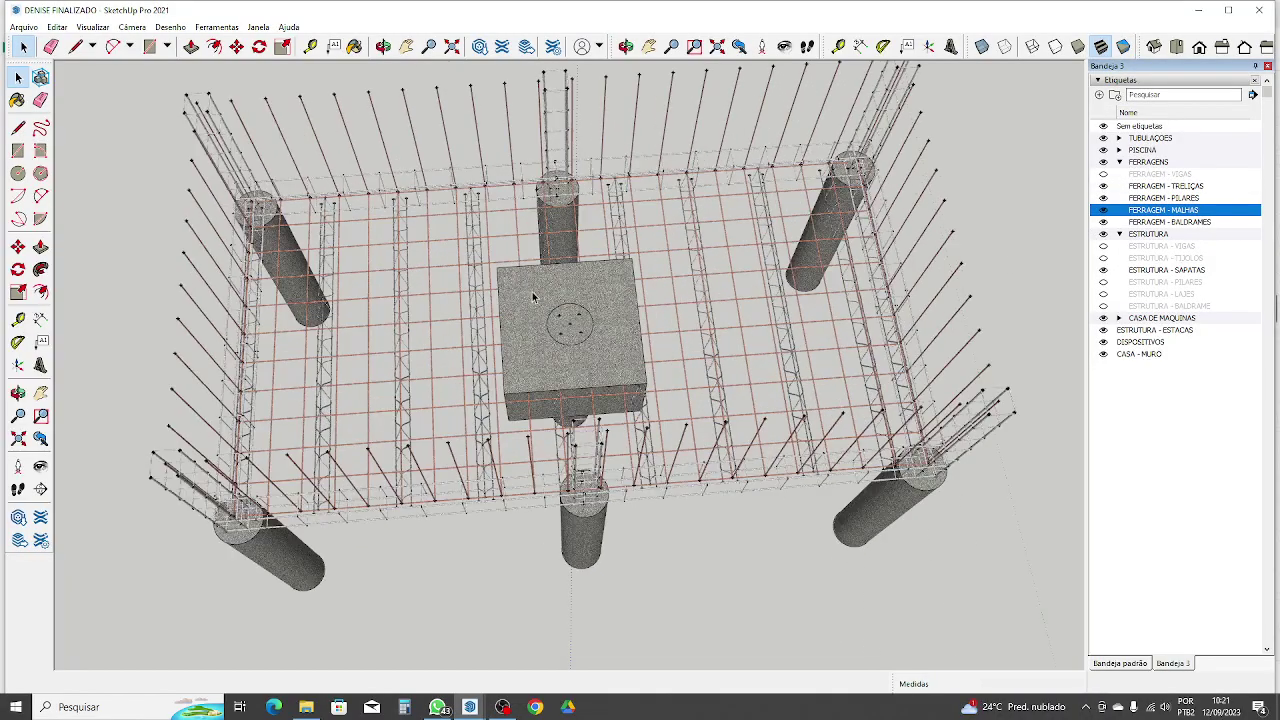
pyautogui.scroll(4, 437, 340)
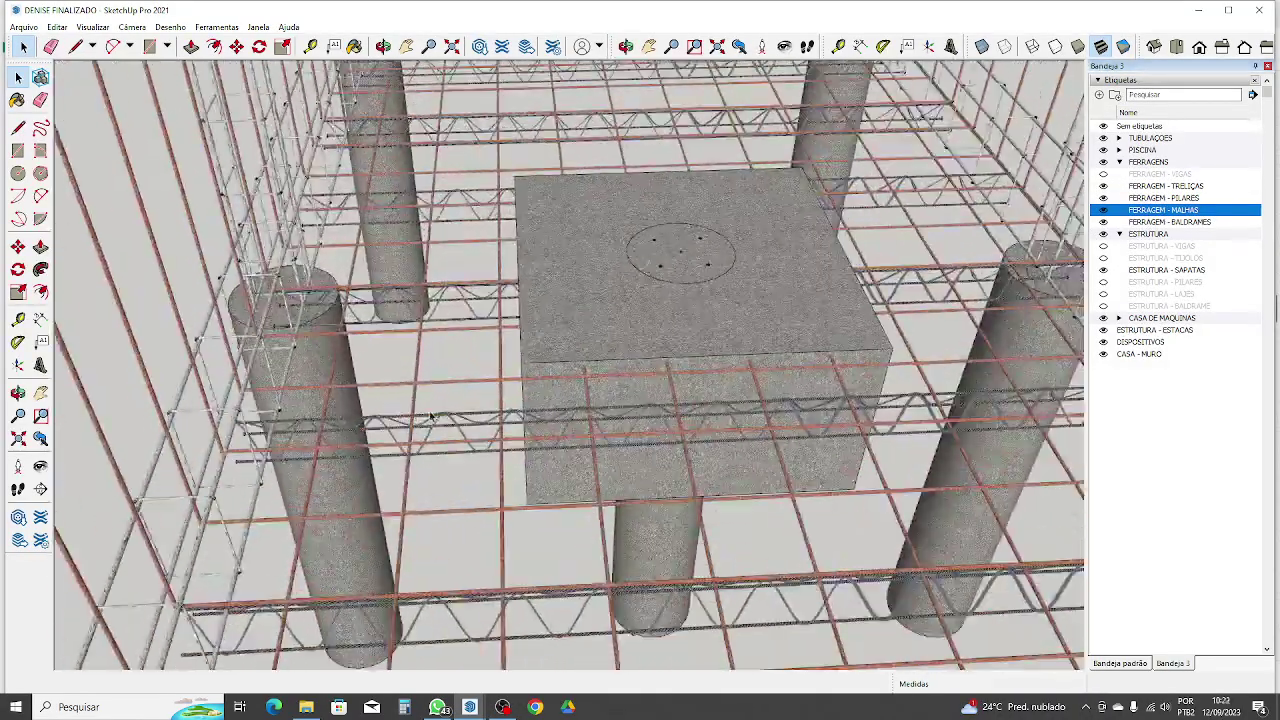
pyautogui.moveTo(606, 417); pyautogui.dragTo(349, 301, button='middle')
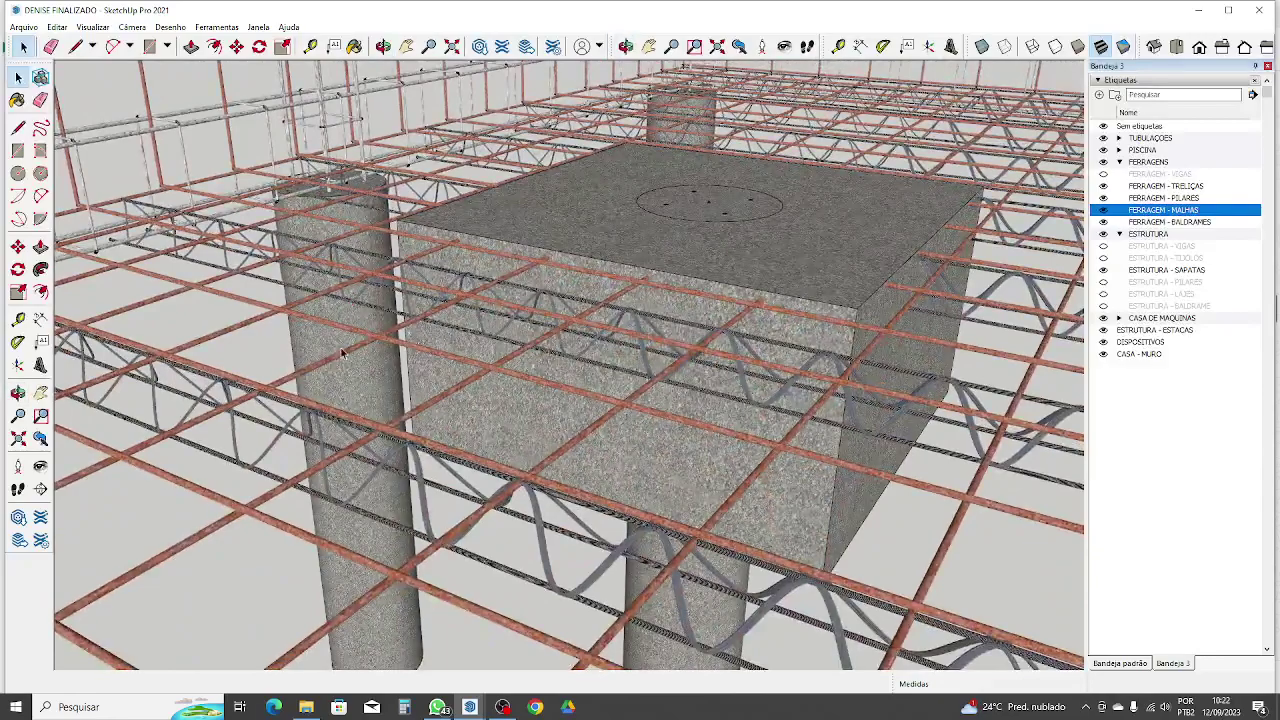
pyautogui.scroll(-2, 320, 390)
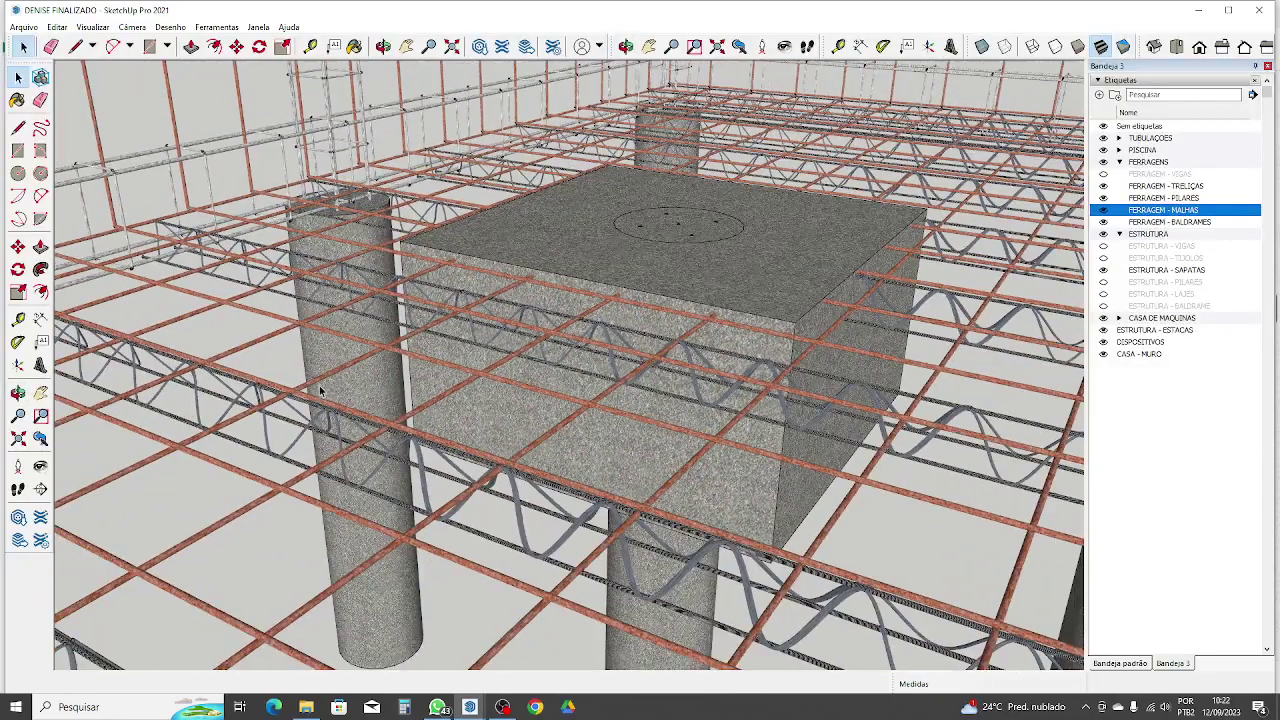
pyautogui.scroll(-8, 506, 365)
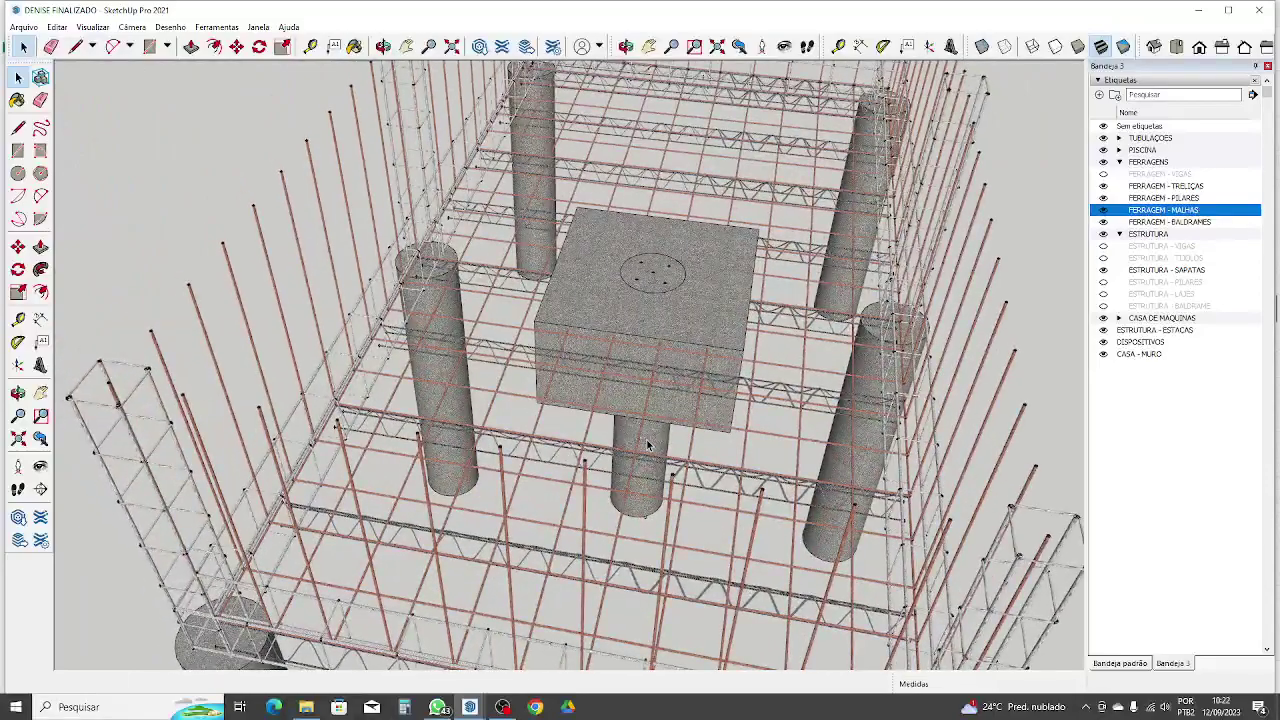
# Step: Examine the mesh, trusses and beam rebar around the footing and piles from several angles, ending with the whole assembly
pyautogui.moveTo(835, 481); pyautogui.dragTo(686, 462, button='middle')
pyautogui.scroll(4, 823, 426)
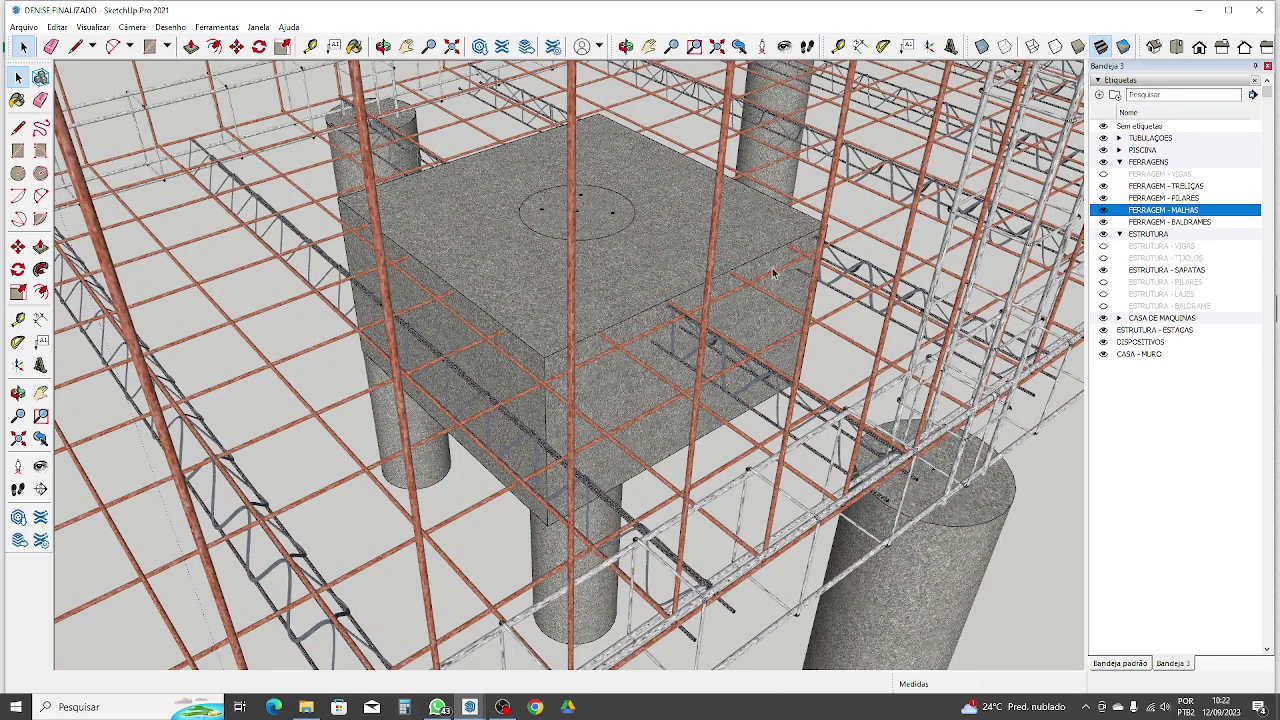
pyautogui.scroll(-3, 543, 238)
pyautogui.moveTo(470, 215); pyautogui.dragTo(684, 294, button='middle')
pyautogui.moveTo(663, 471); pyautogui.dragTo(420, 360, button='middle')
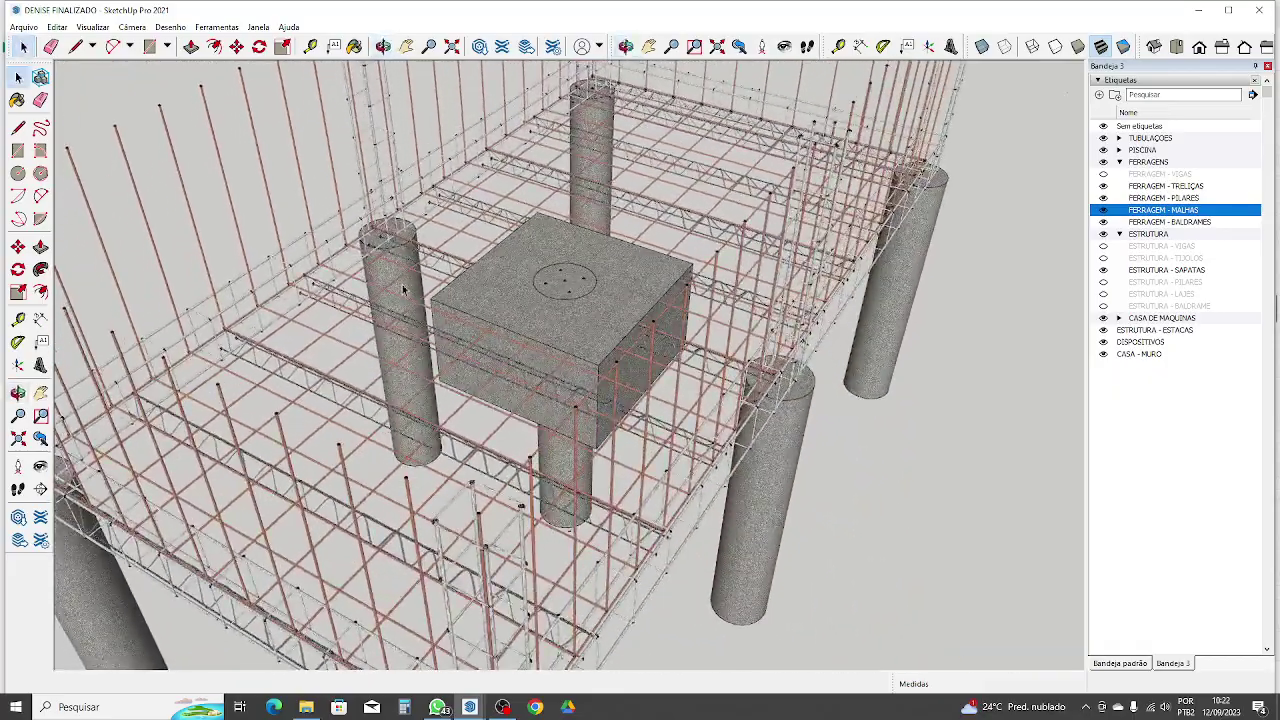
pyautogui.scroll(2, 362, 292)
pyautogui.scroll(4, 361, 290)
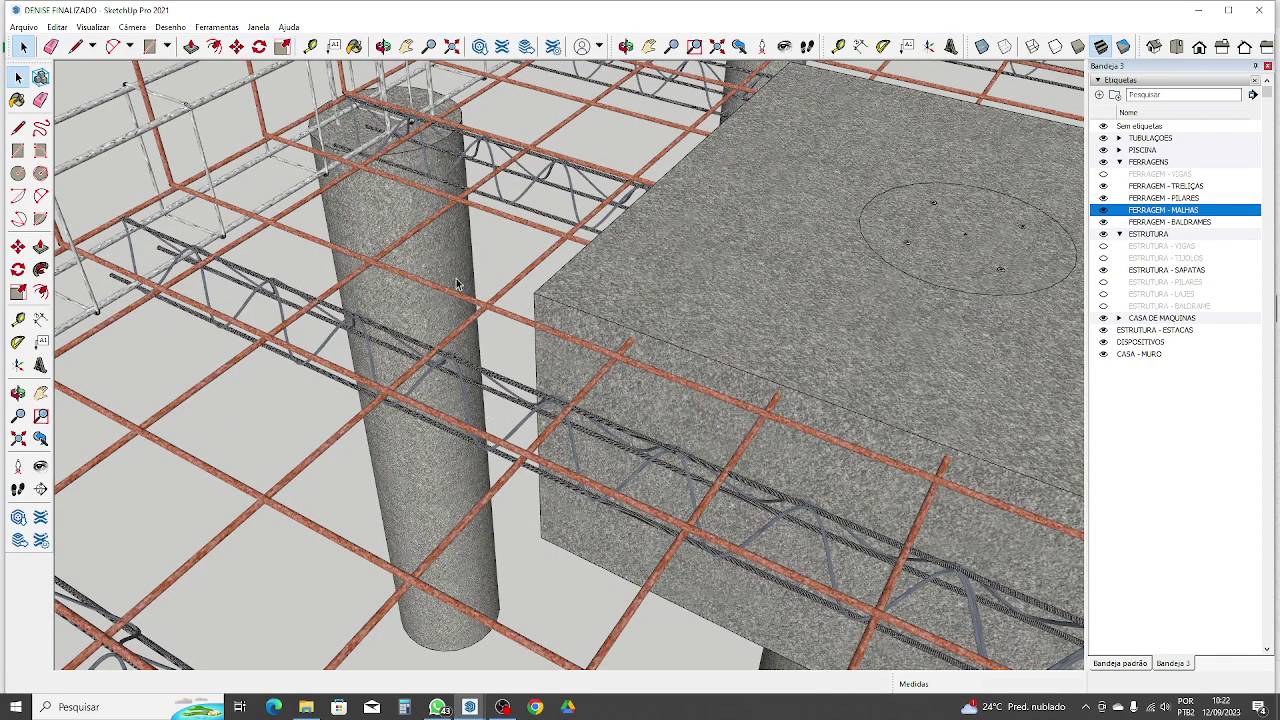
pyautogui.scroll(-10, 478, 288)
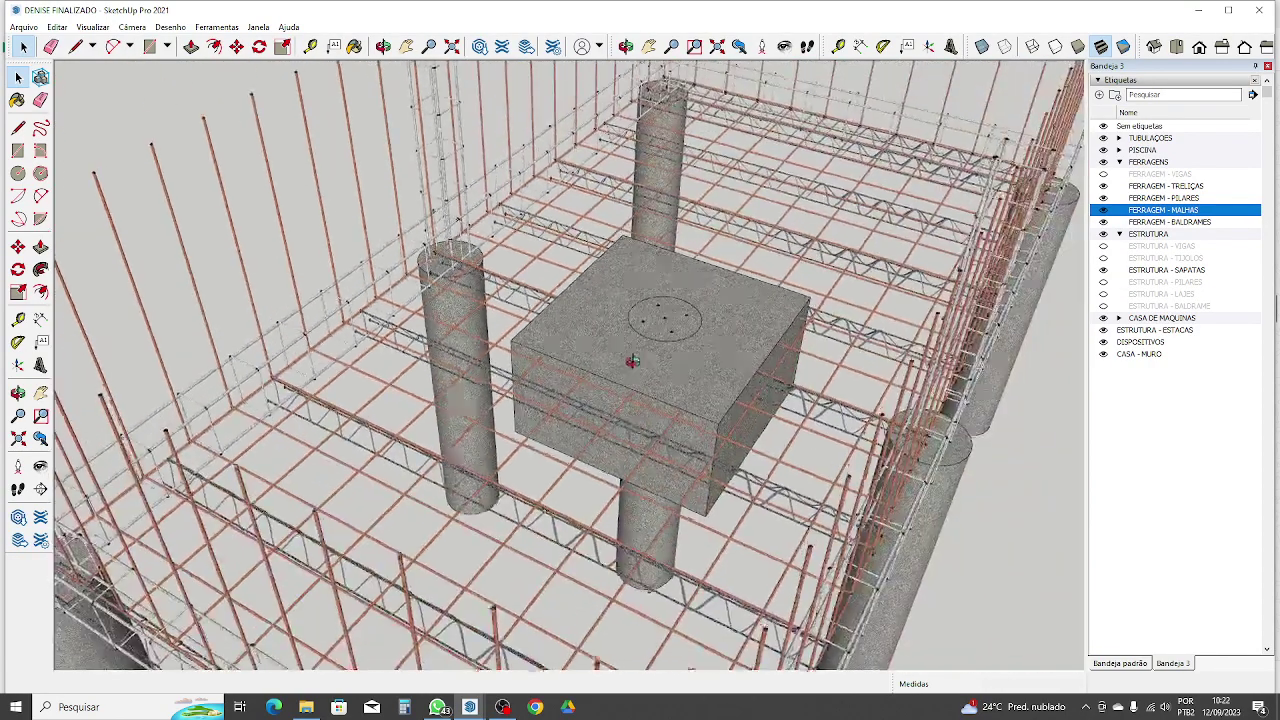
pyautogui.scroll(-3, 445, 430)
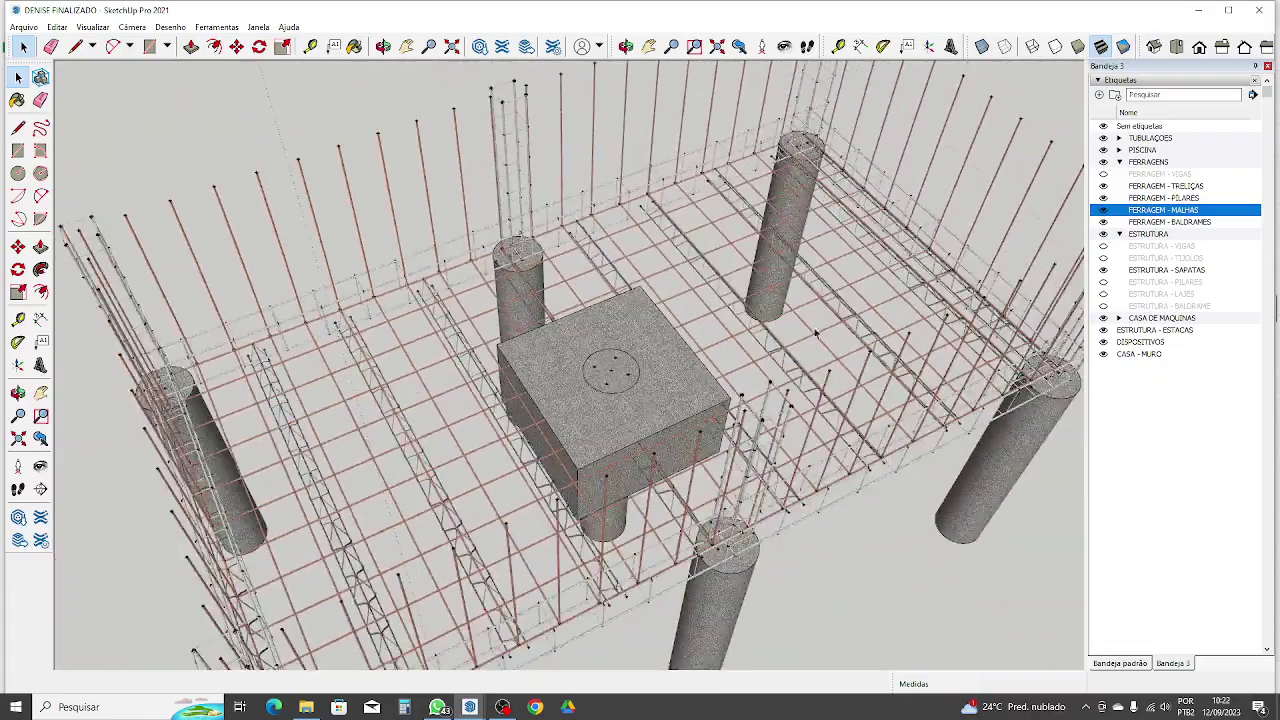
pyautogui.moveTo(816, 332)
pyautogui.mouseDown(button='middle')
pyautogui.moveTo(523, 374)
pyautogui.moveTo(466, 362)
pyautogui.moveTo(503, 277)
pyautogui.moveTo(598, 299)
pyautogui.moveTo(648, 258)
pyautogui.mouseUp(button='middle')
pyautogui.scroll(-2, 467, 359)
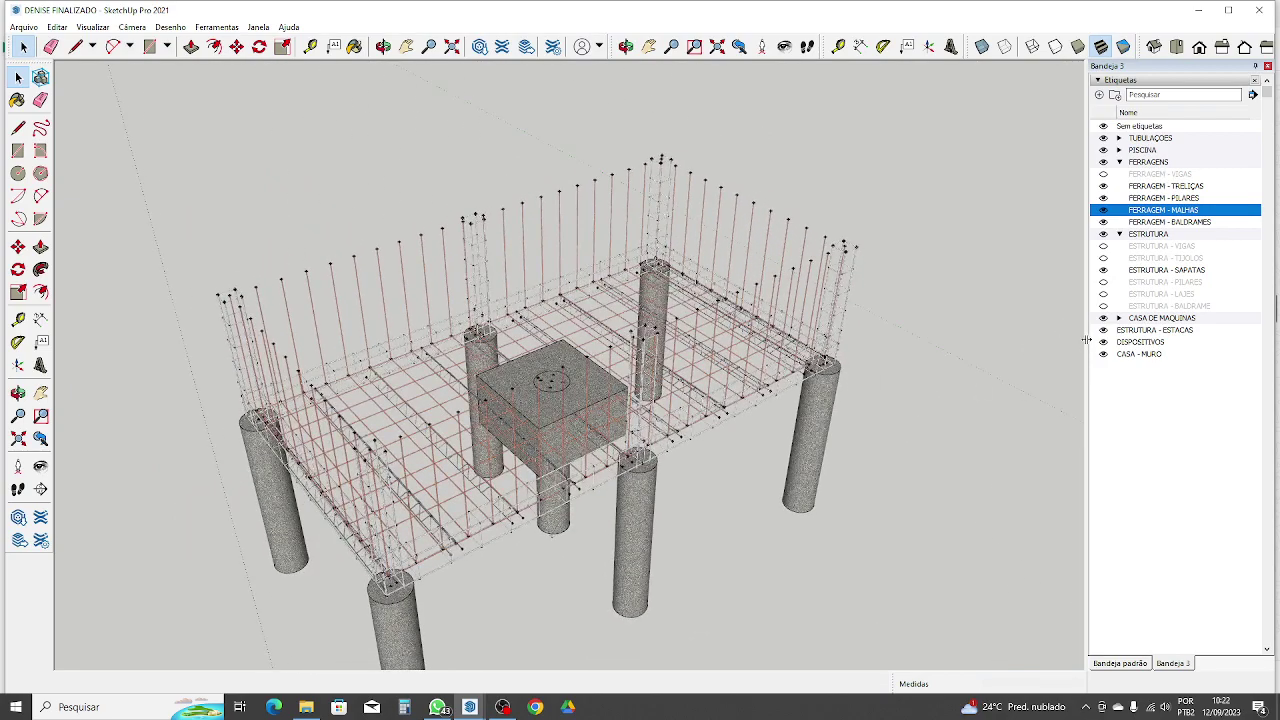
# Step: Show the ESTRUTURA - LAJES tag and view the concrete slabs within the reinforcement from the side
pyautogui.click(1104, 295)
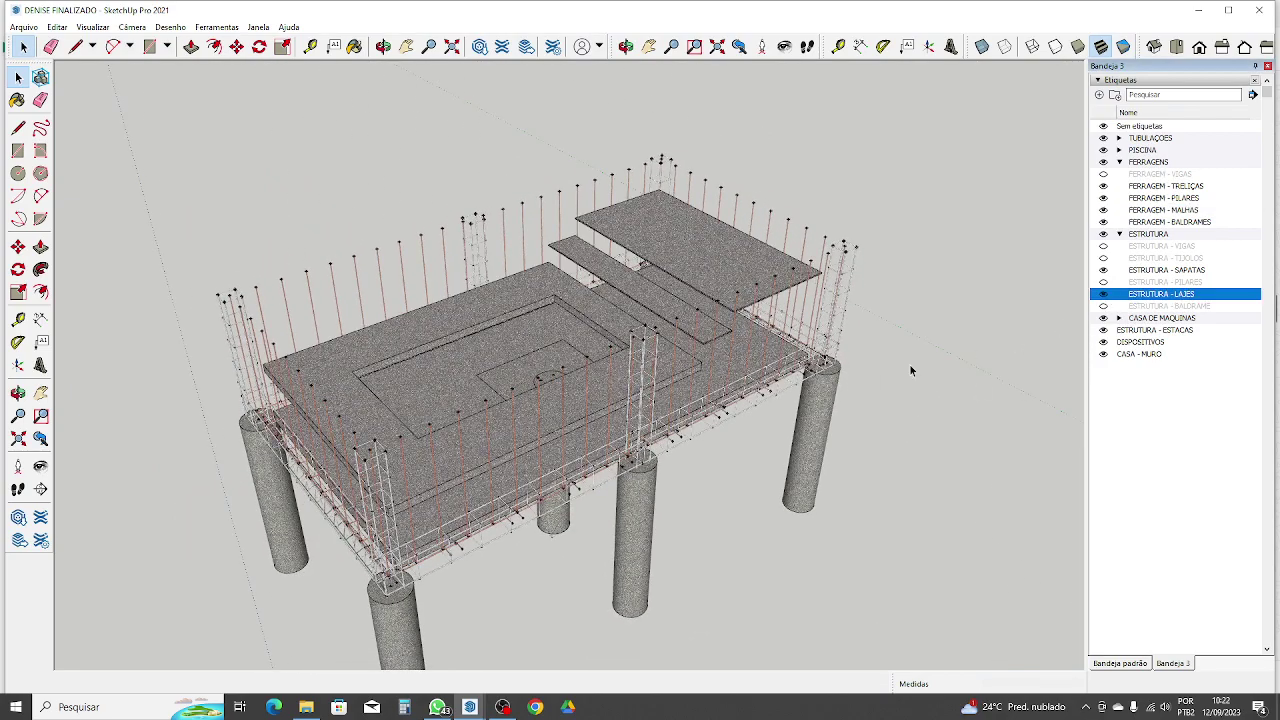
pyautogui.moveTo(912, 371); pyautogui.dragTo(712, 128, button='middle')
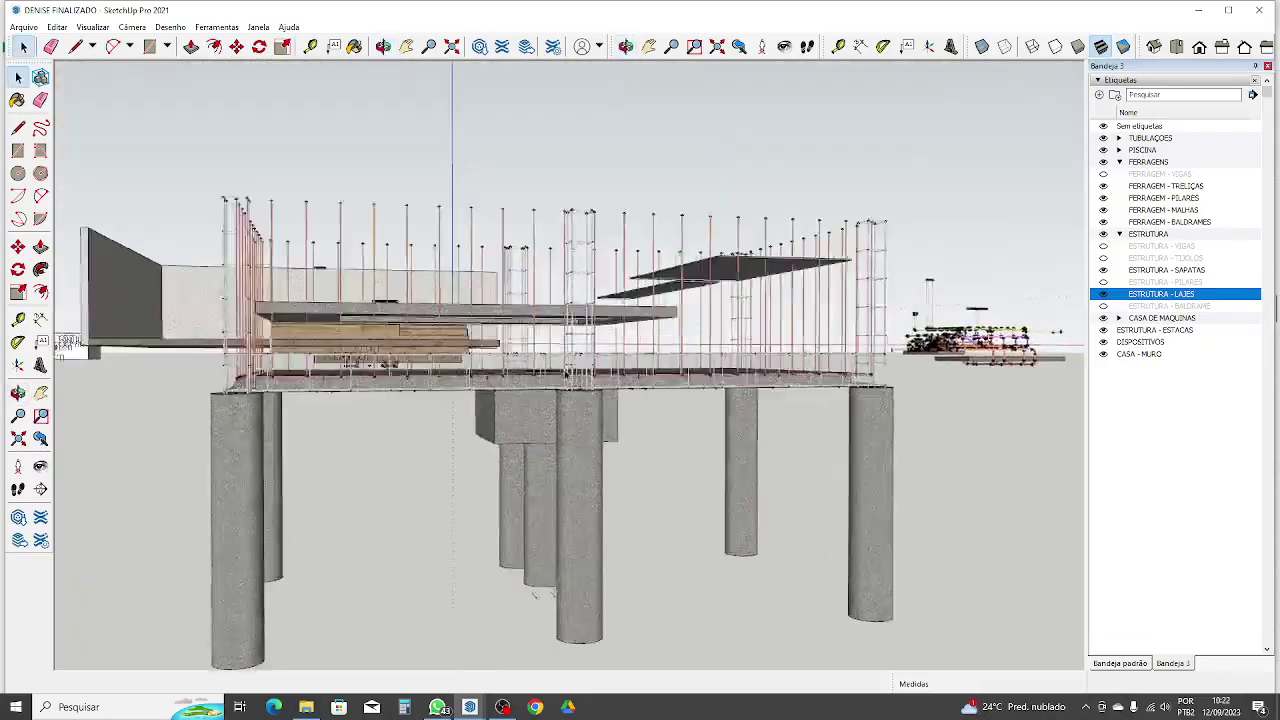
pyautogui.scroll(8, 500, 366)
pyautogui.scroll(-8, 447, 381)
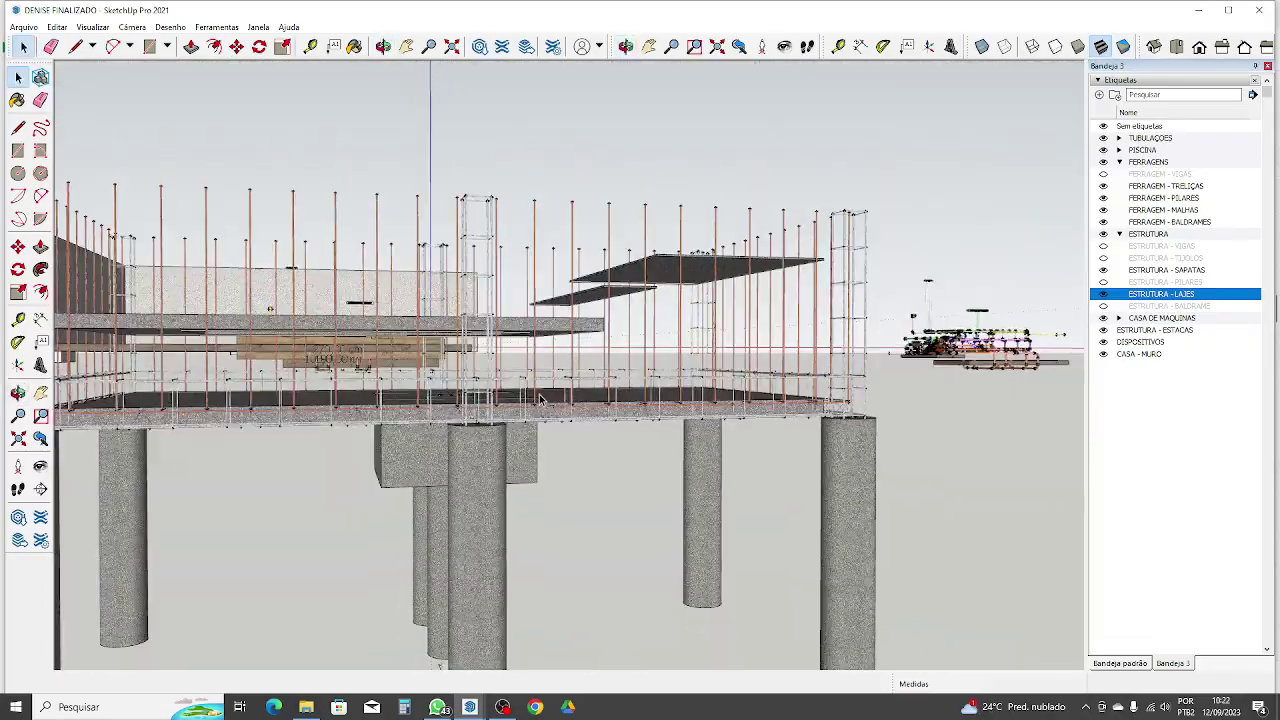
# Step: Show the ESTRUTURA - BALDRAME tag and view the concrete grade beams enclosing the slabs from above
pyautogui.moveTo(447, 381); pyautogui.dragTo(388, 597, button='middle')
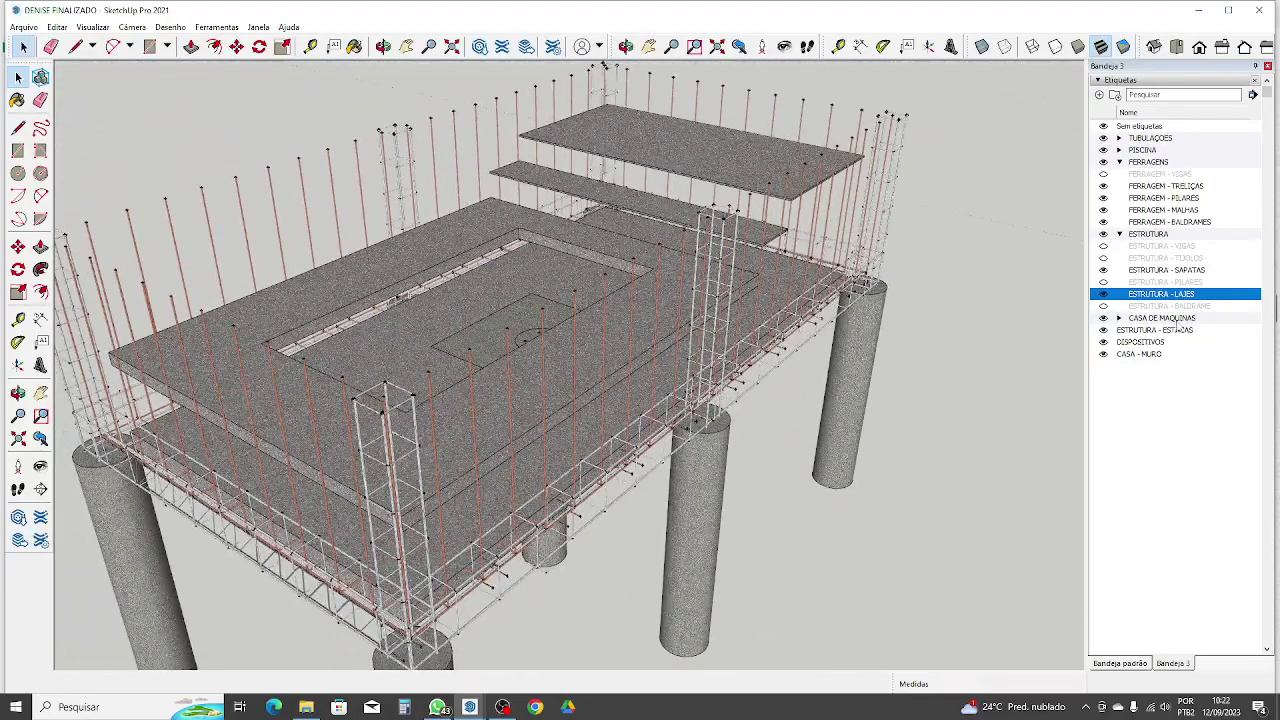
pyautogui.click(1103, 306)
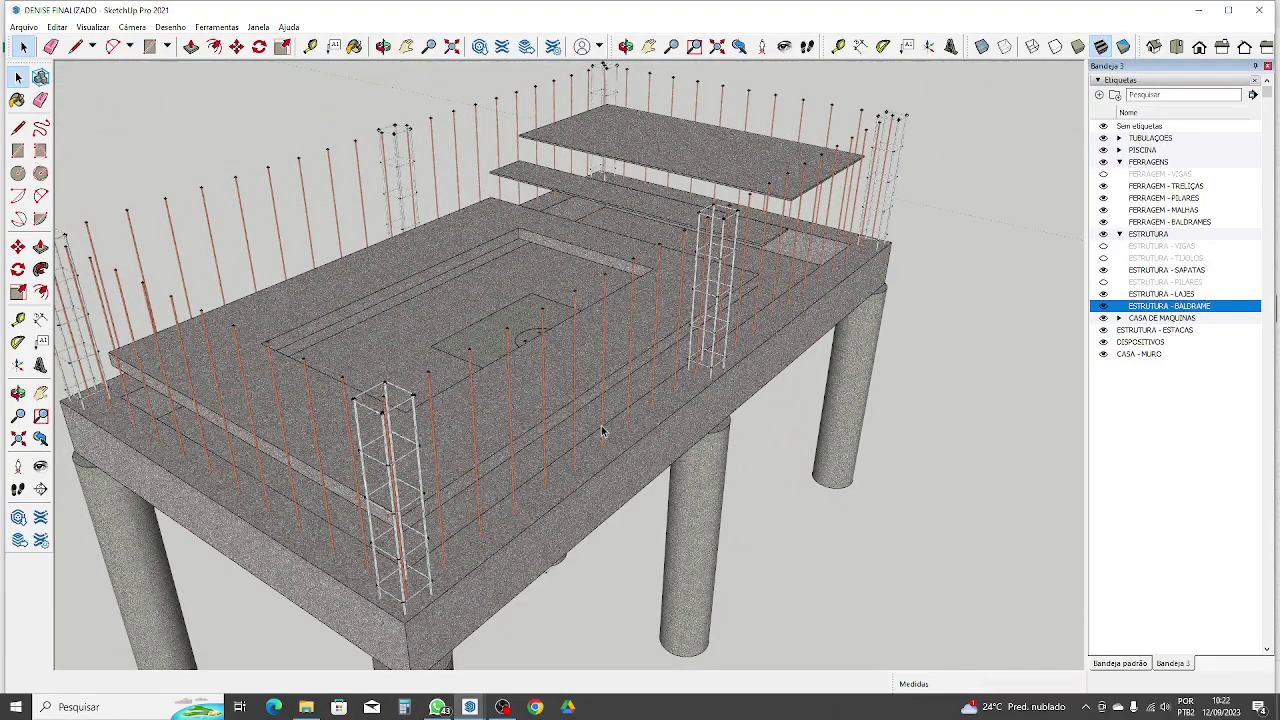
pyautogui.moveTo(602, 431); pyautogui.dragTo(809, 554, button='middle')
pyautogui.scroll(2, 741, 437)
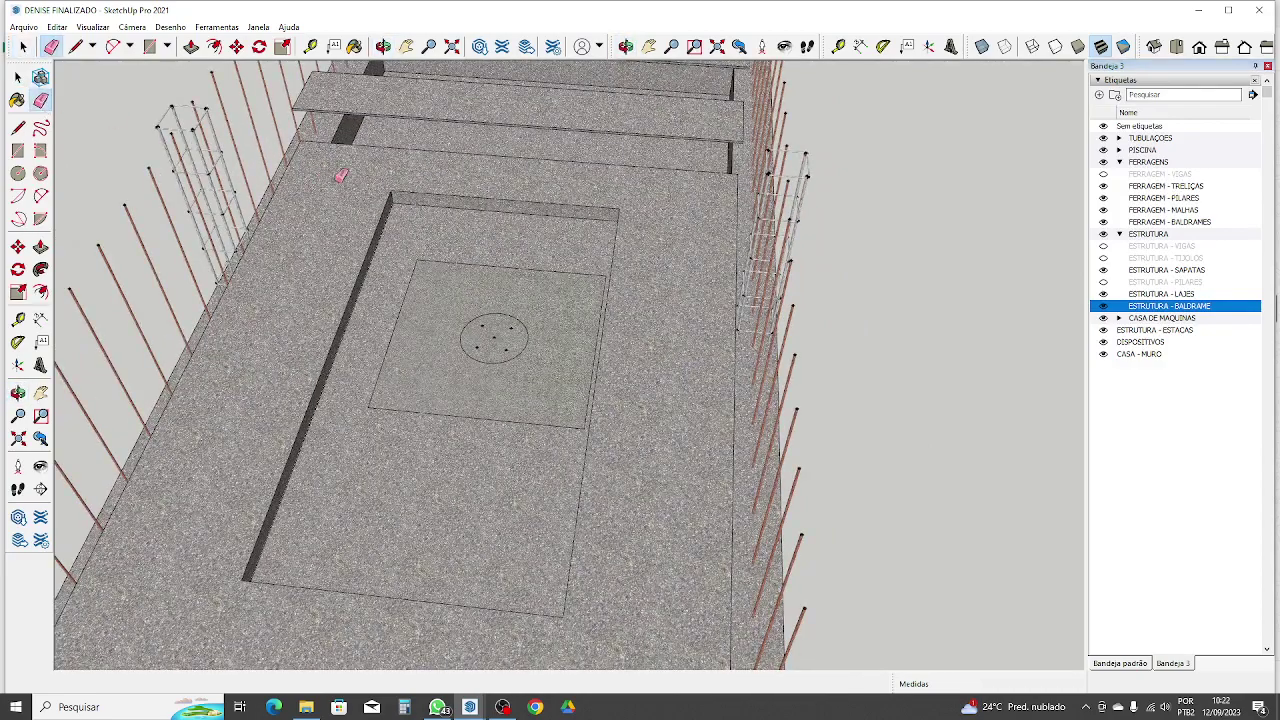
# Step: Erase the raised slabs above the pool's bottom slab and view the base framed by the grade beams
pyautogui.click(418, 190)
pyautogui.scroll(-2, 545, 276)
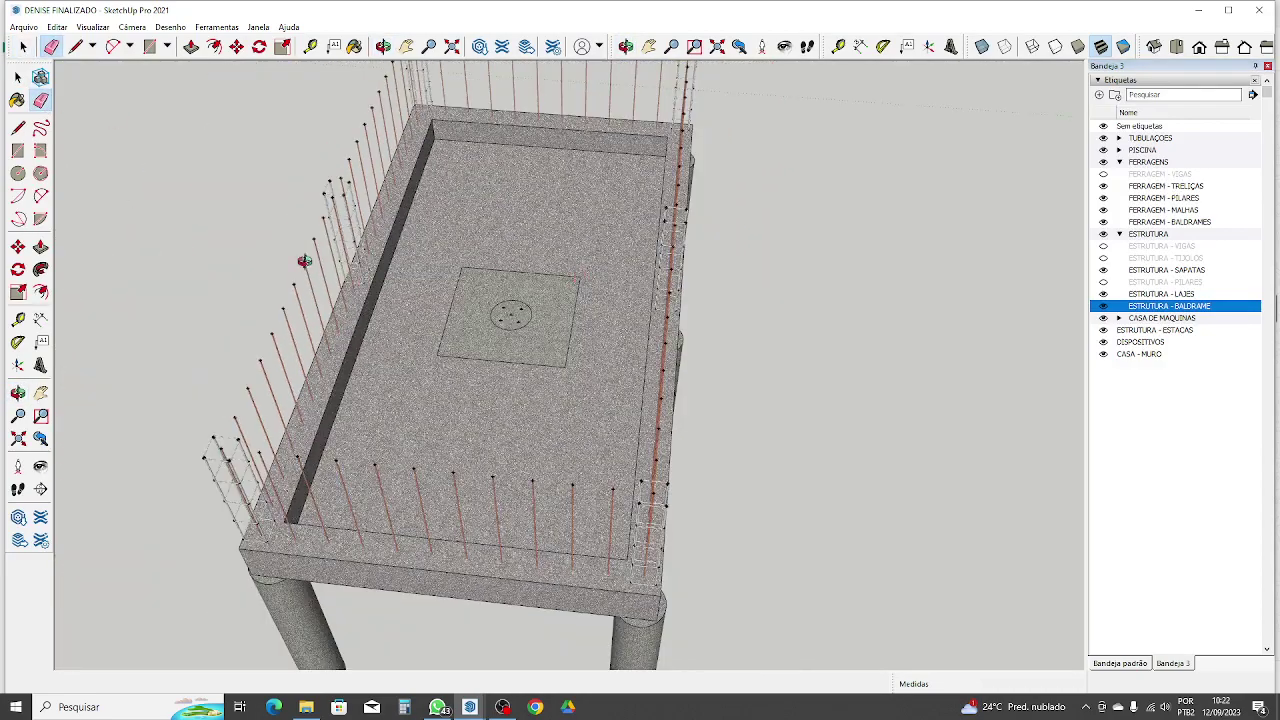
pyautogui.moveTo(304, 260); pyautogui.dragTo(219, 226, button='middle')
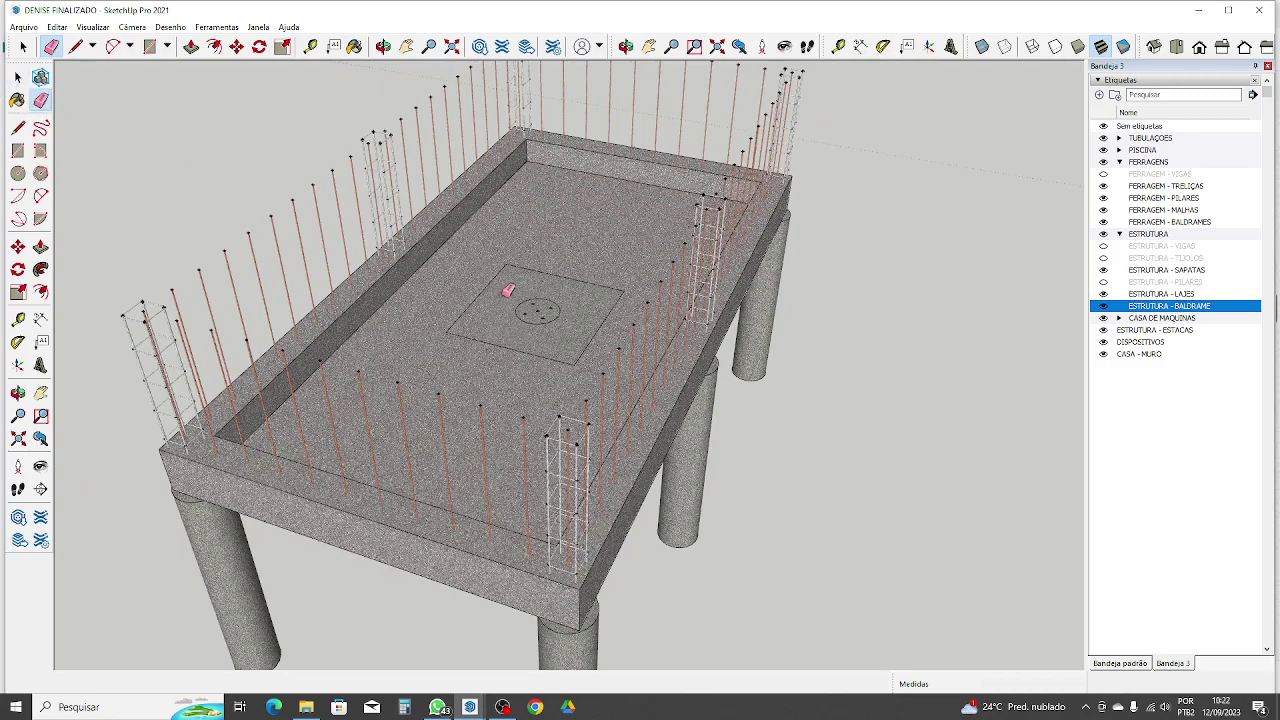
# Step: Examine the bottom slab, central footing and surrounding grade beams with the projecting rebar from several angles
pyautogui.scroll(5, 498, 265)
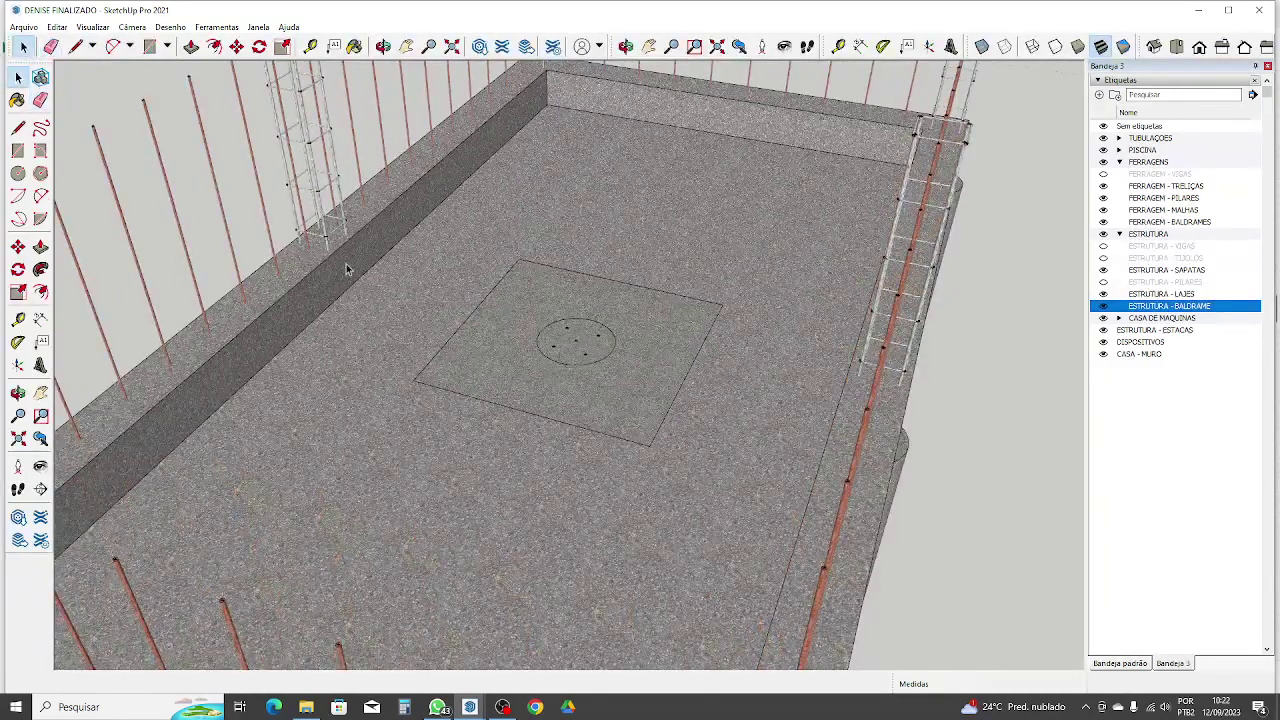
pyautogui.scroll(5, 417, 289)
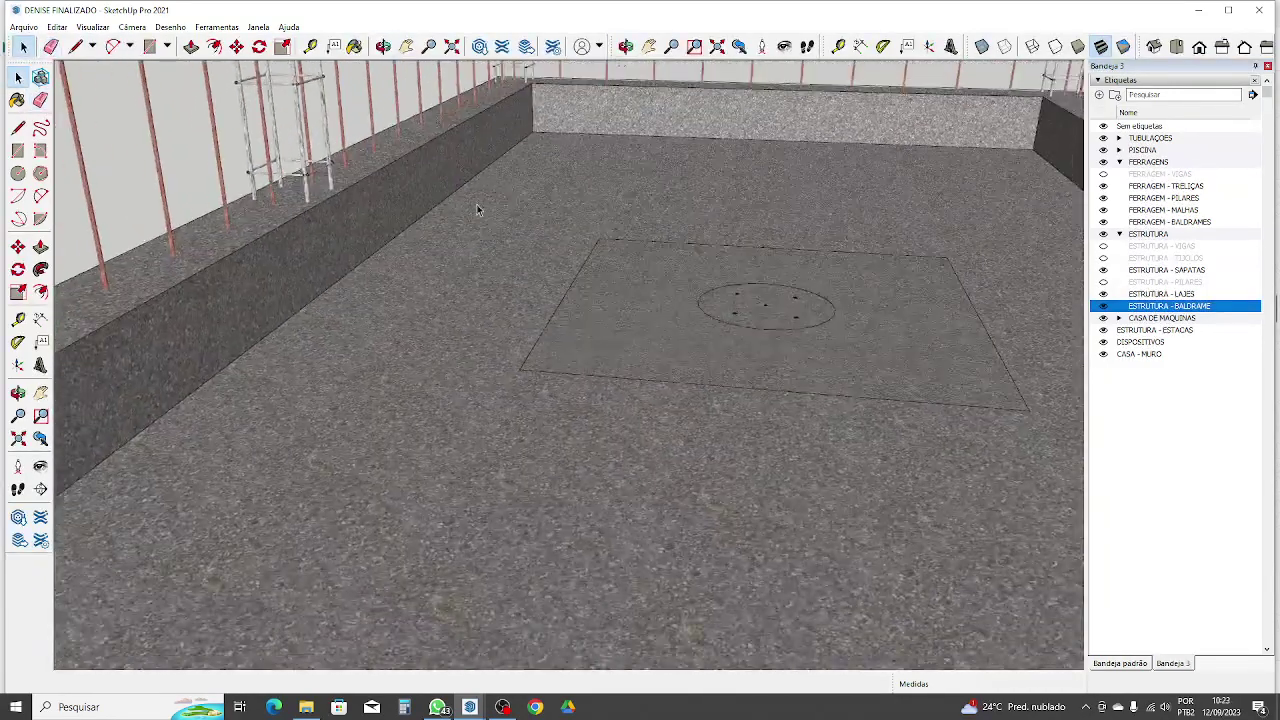
pyautogui.scroll(-3, 523, 358)
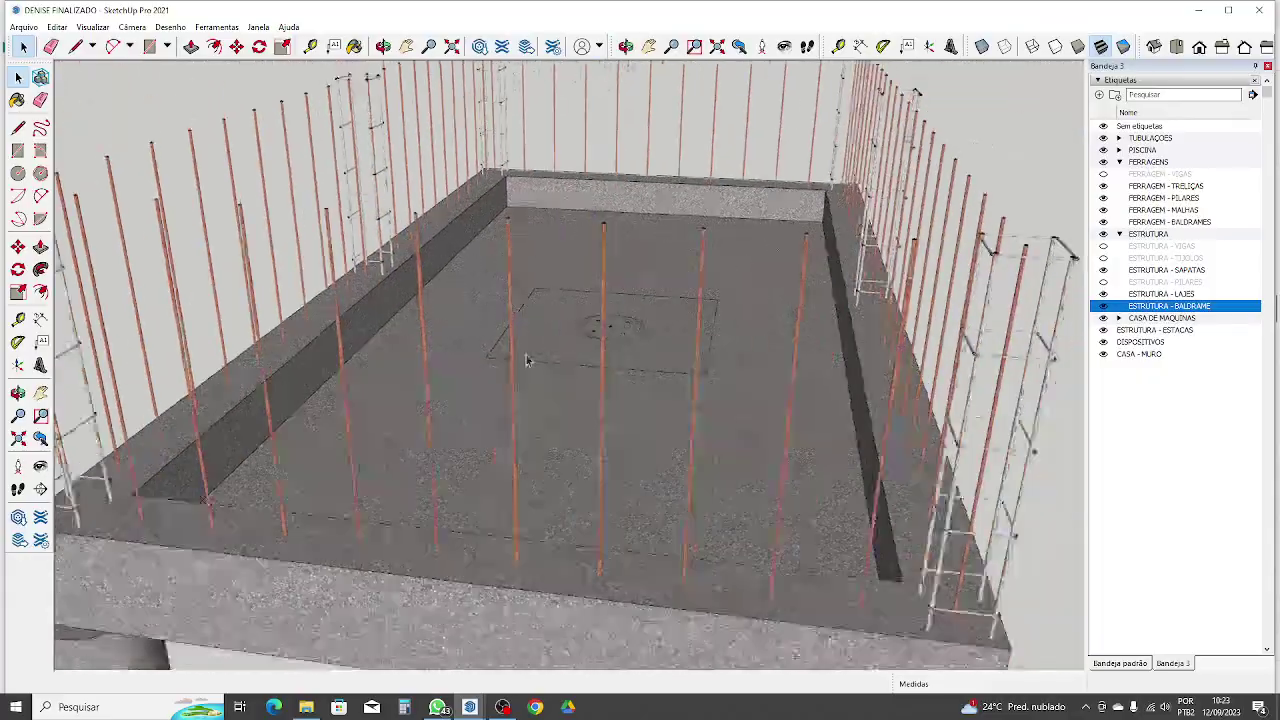
pyautogui.moveTo(760, 385); pyautogui.dragTo(795, 515, button='middle')
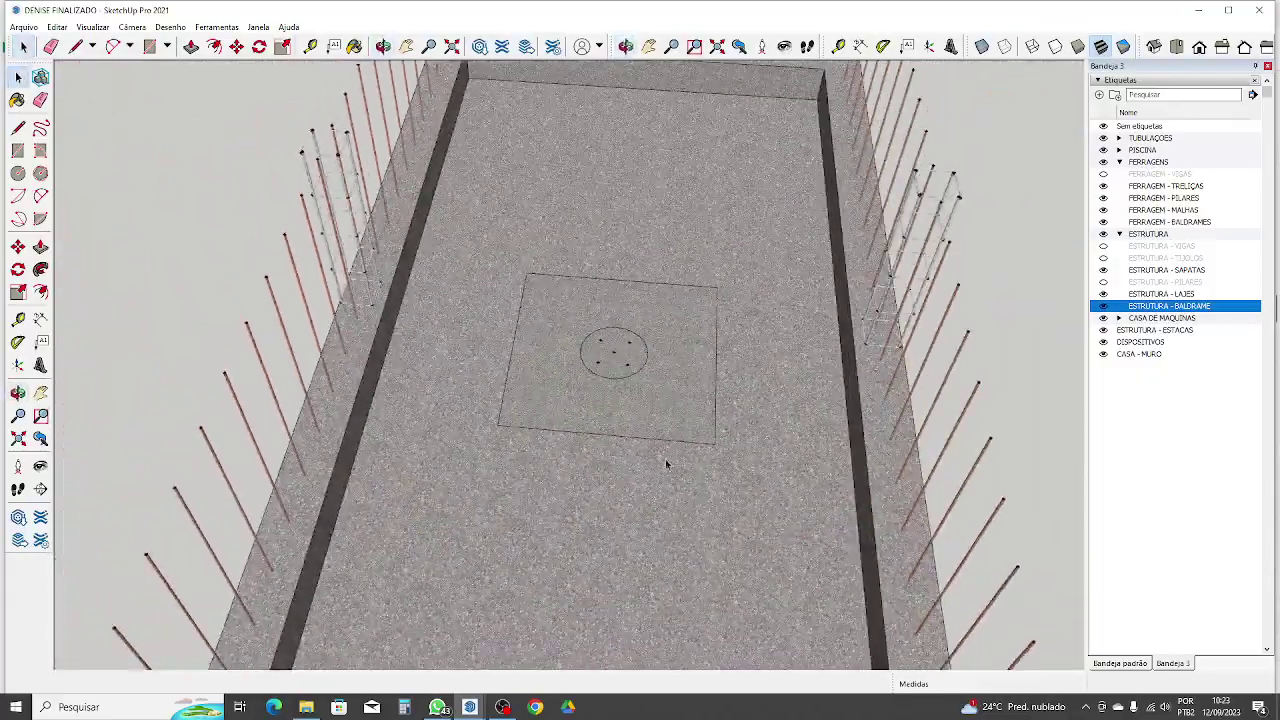
pyautogui.scroll(-3, 606, 423)
pyautogui.moveTo(689, 442); pyautogui.dragTo(402, 384, button='middle')
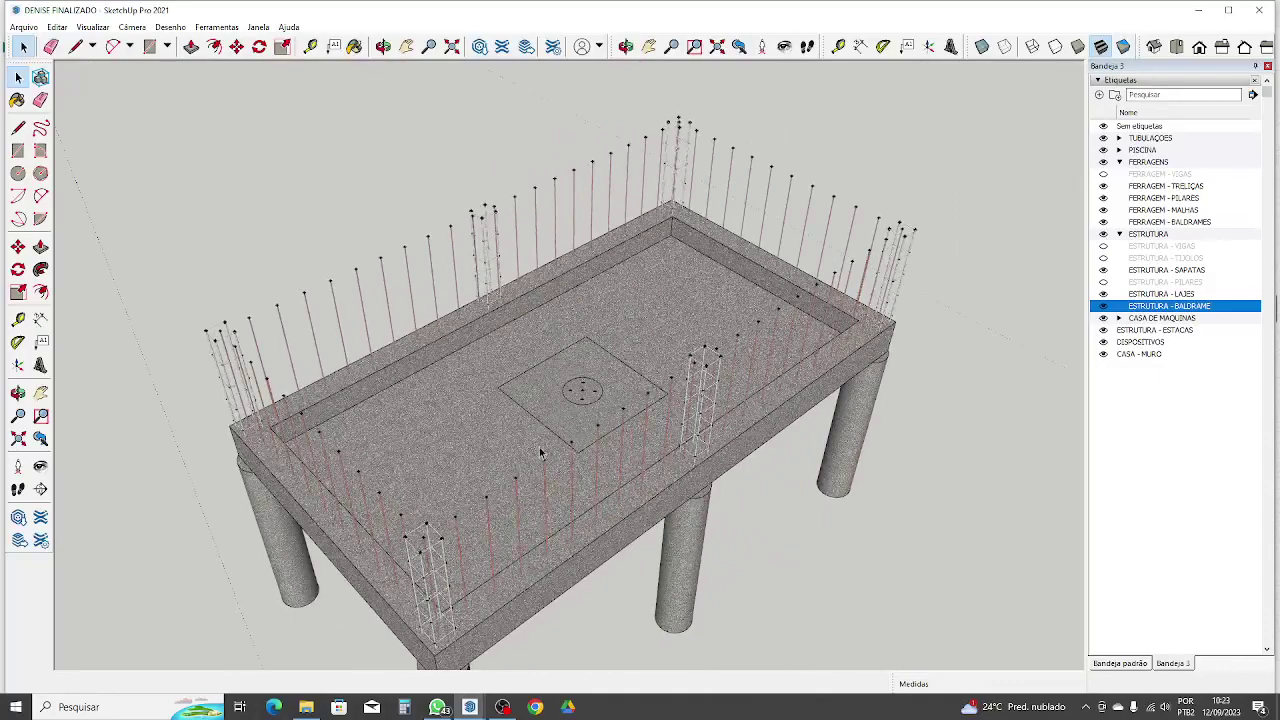
pyautogui.moveTo(509, 474); pyautogui.dragTo(504, 424, button='middle')
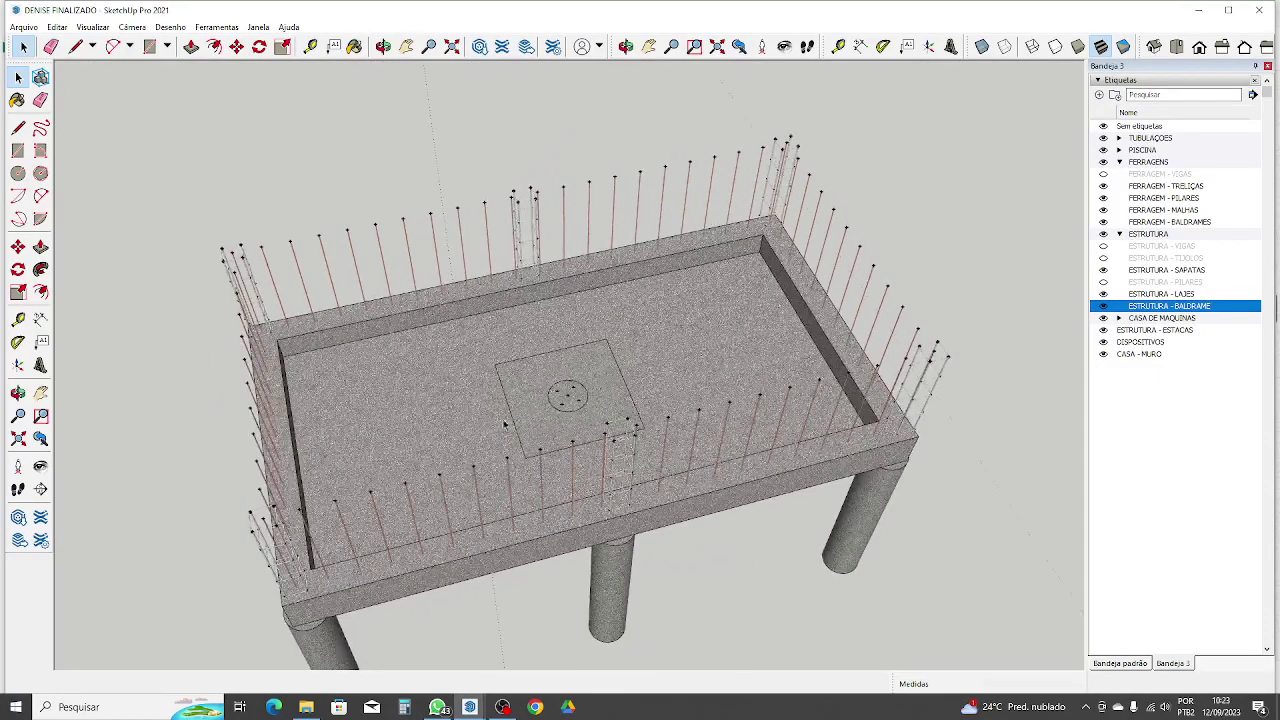
pyautogui.scroll(2, 420, 328)
pyautogui.scroll(-6, 491, 305)
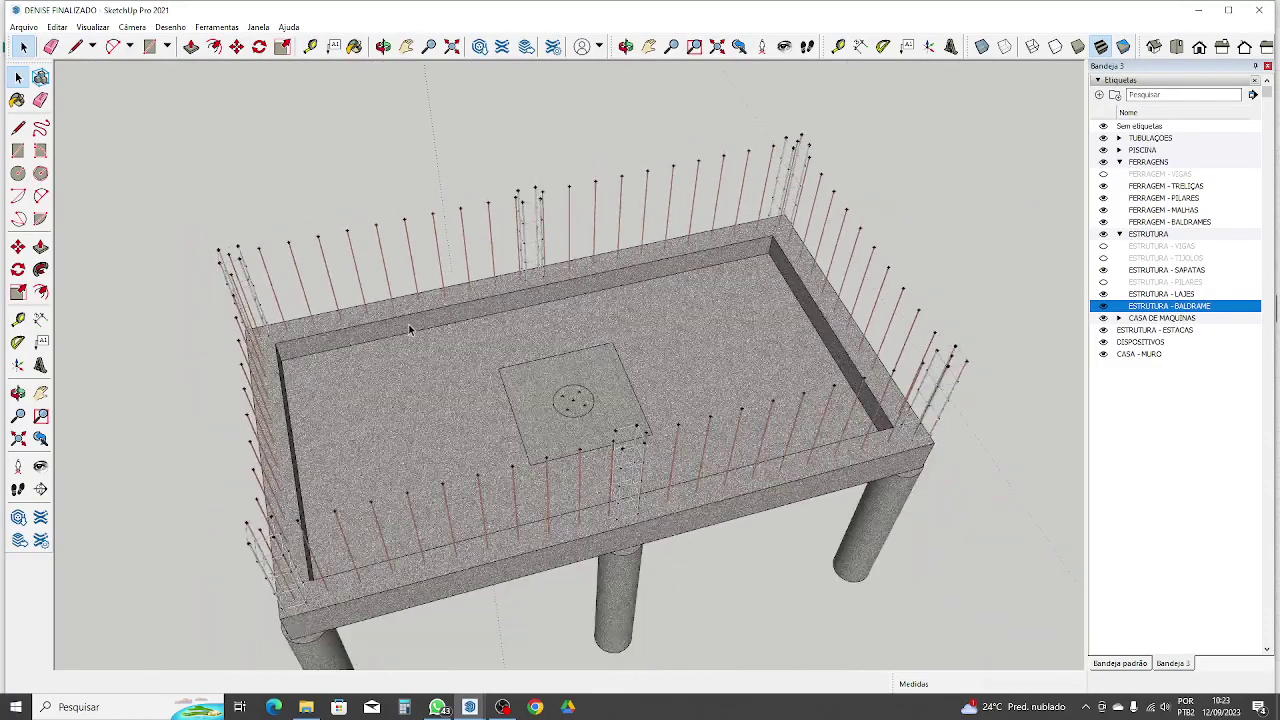
pyautogui.moveTo(614, 303); pyautogui.dragTo(582, 318, button='middle')
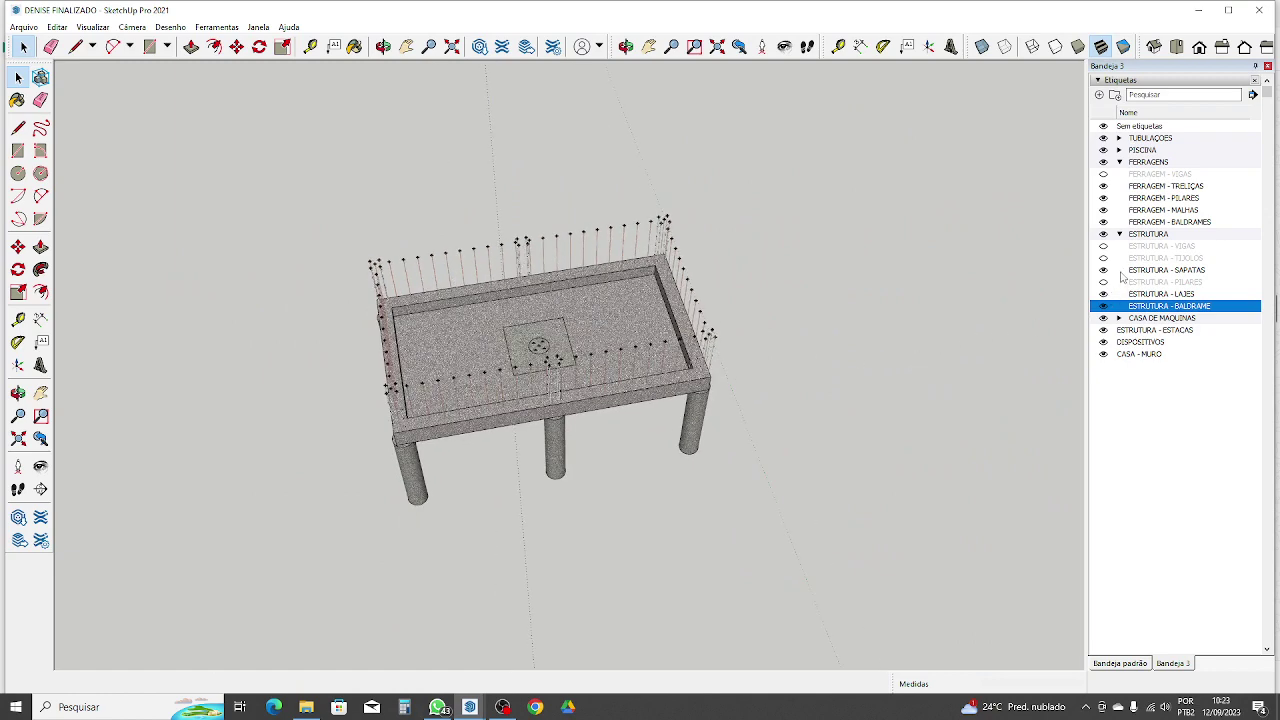
# Step: Show the ESTRUTURA - TIJOLOS tag and view the block walls with the raised slabs removed
pyautogui.click(1103, 258)
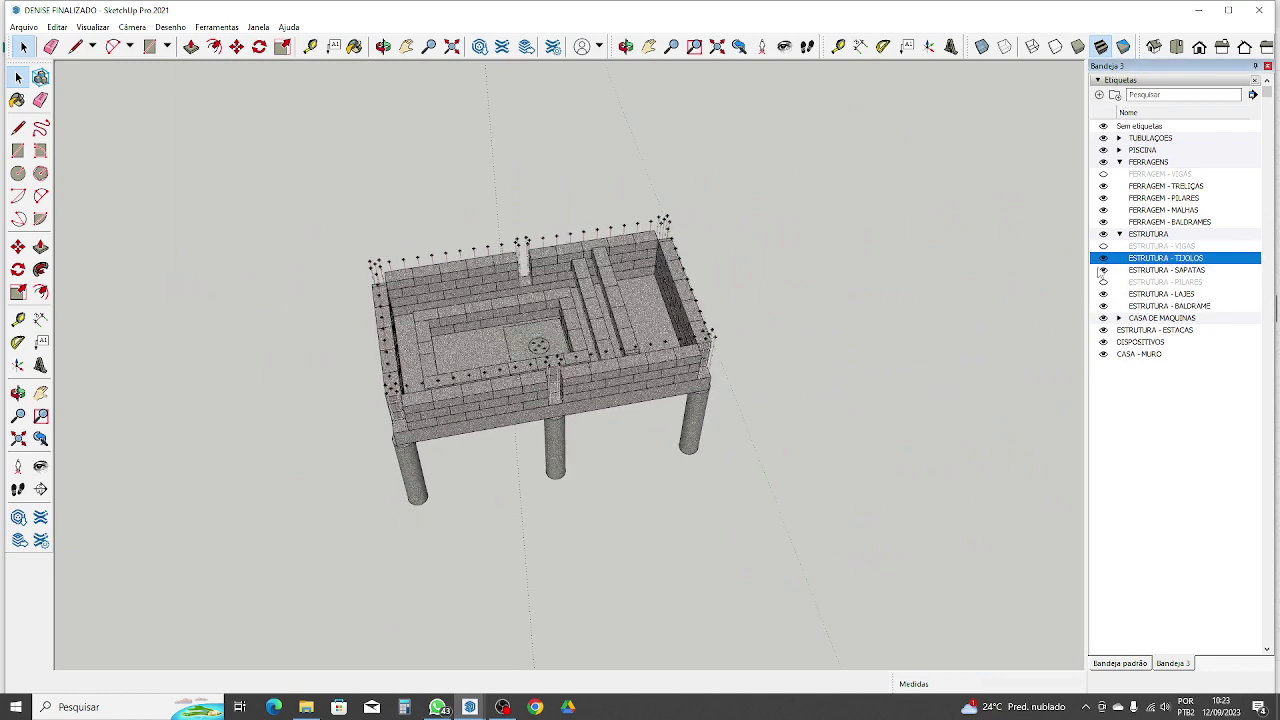
pyautogui.moveTo(449, 394); pyautogui.dragTo(586, 466, button='middle')
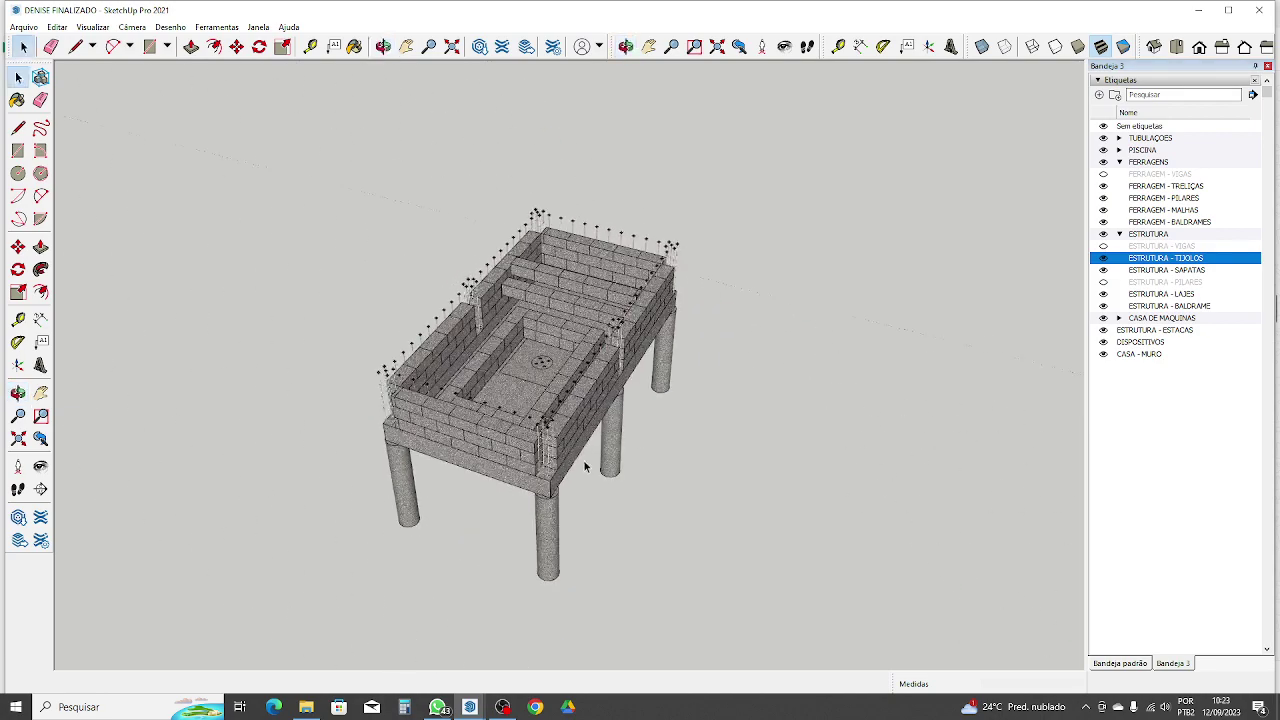
pyautogui.scroll(5, 573, 452)
pyautogui.scroll(2, 573, 452)
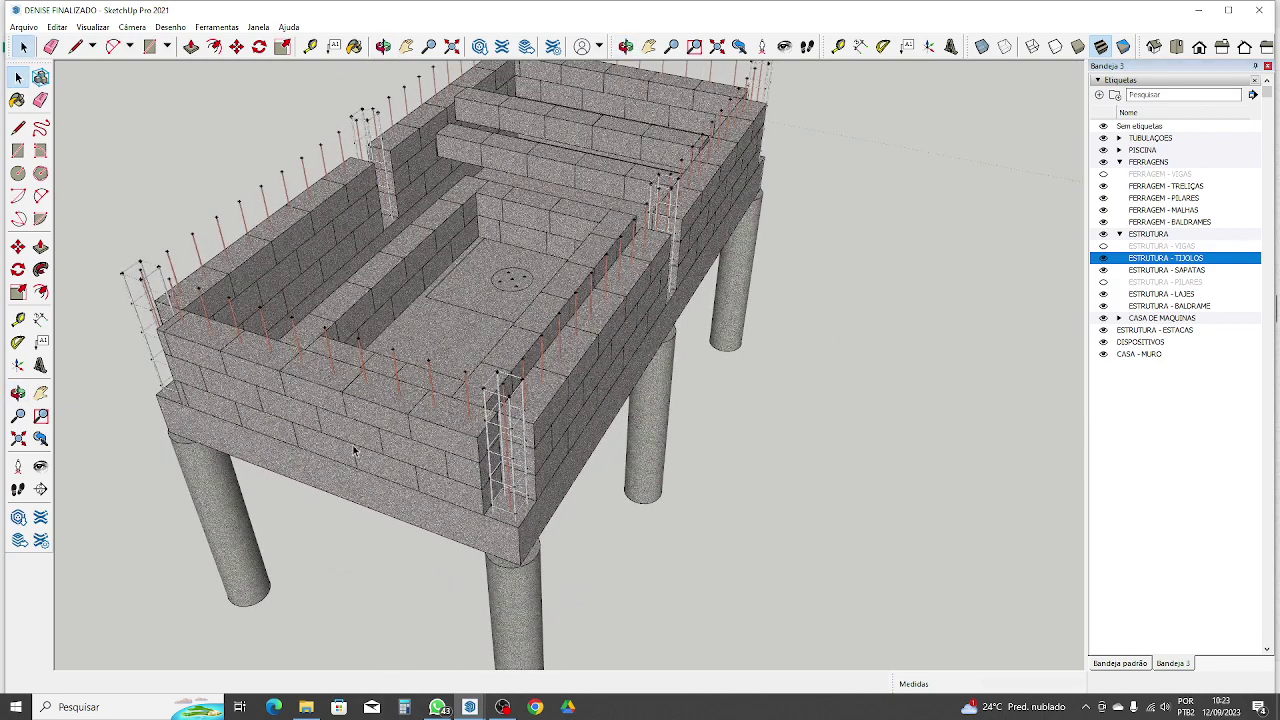
# Step: Restore the erased slabs, show the ESTRUTURA - TIJOLOS tag, and view the block walls together with the slabs
pyautogui.moveTo(158, 362); pyautogui.dragTo(1138, 290, button='middle')
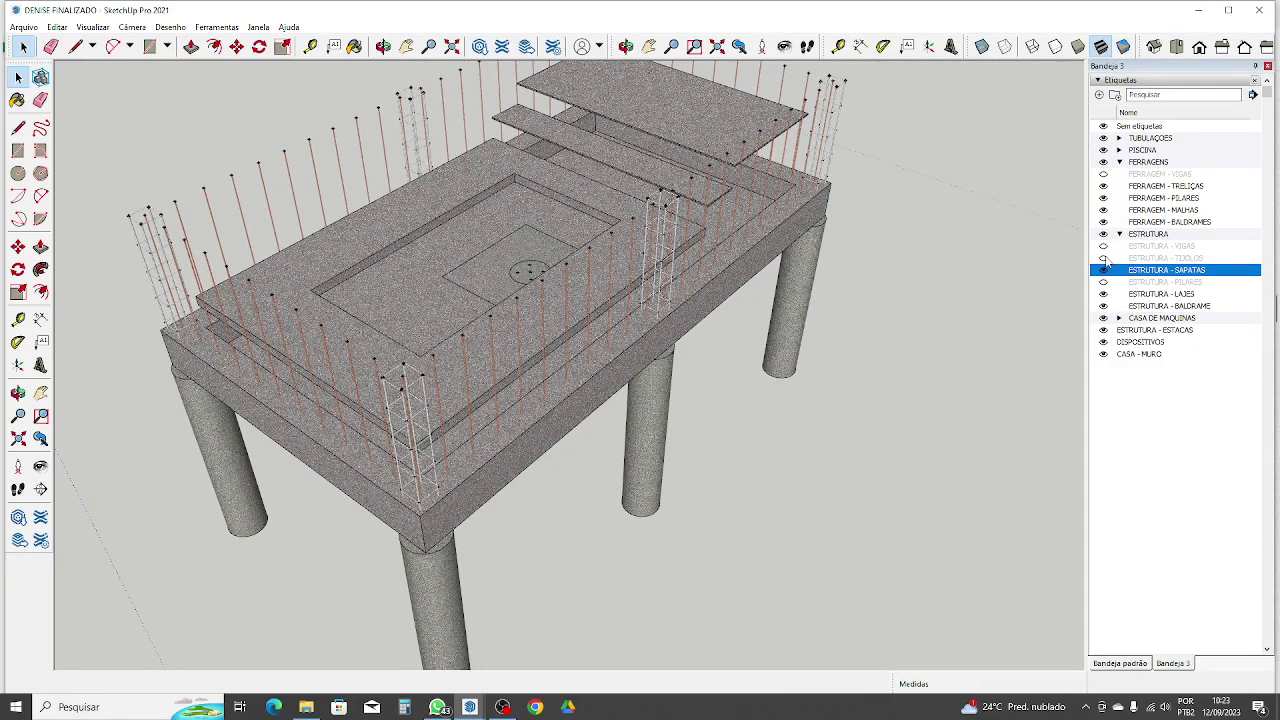
pyautogui.click(1104, 258)
pyautogui.scroll(-5, 896, 345)
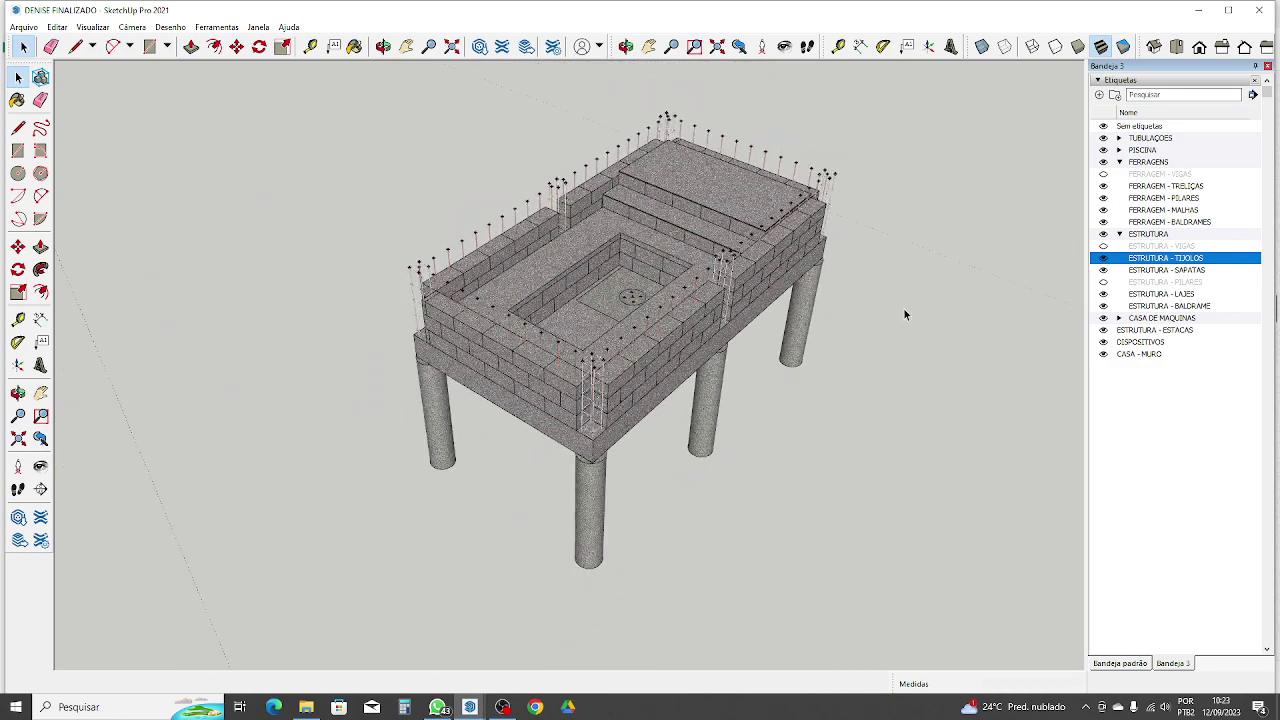
pyautogui.moveTo(903, 314); pyautogui.dragTo(686, 320, button='middle')
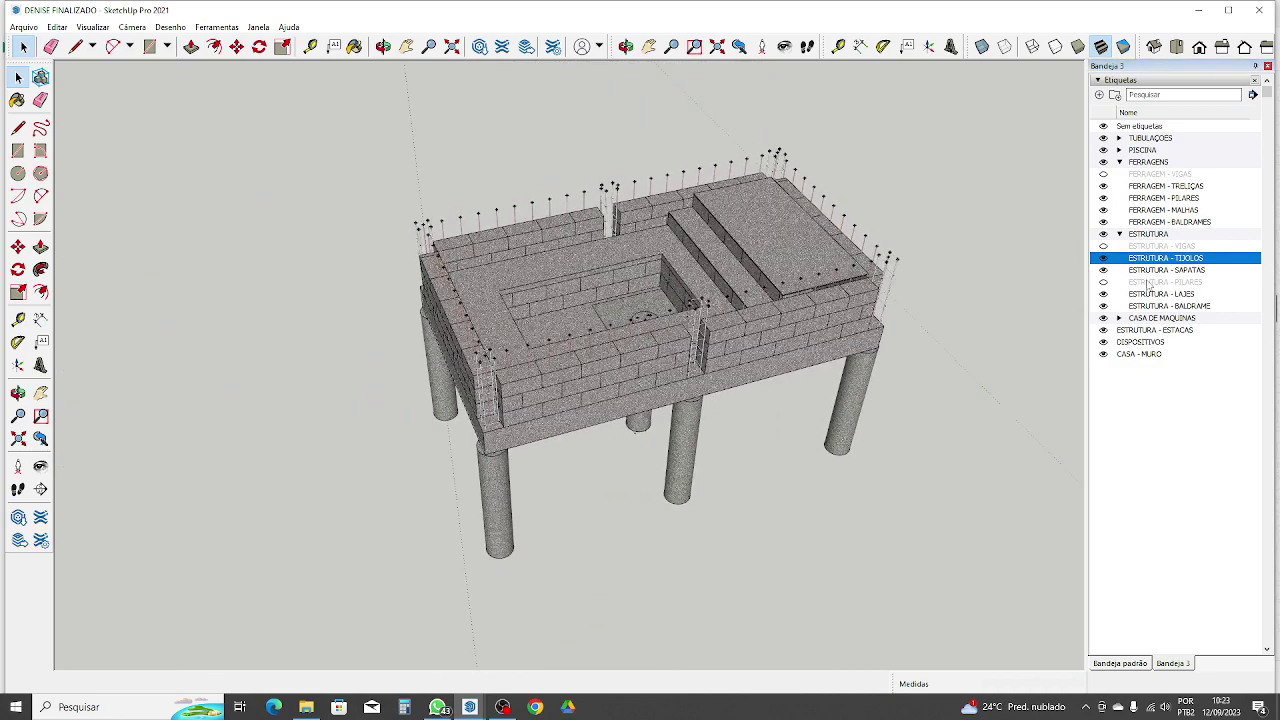
# Step: Show the ESTRUTURA - PILARES tag and view the concrete columns filling the gaps in the block walls
pyautogui.click(1104, 282)
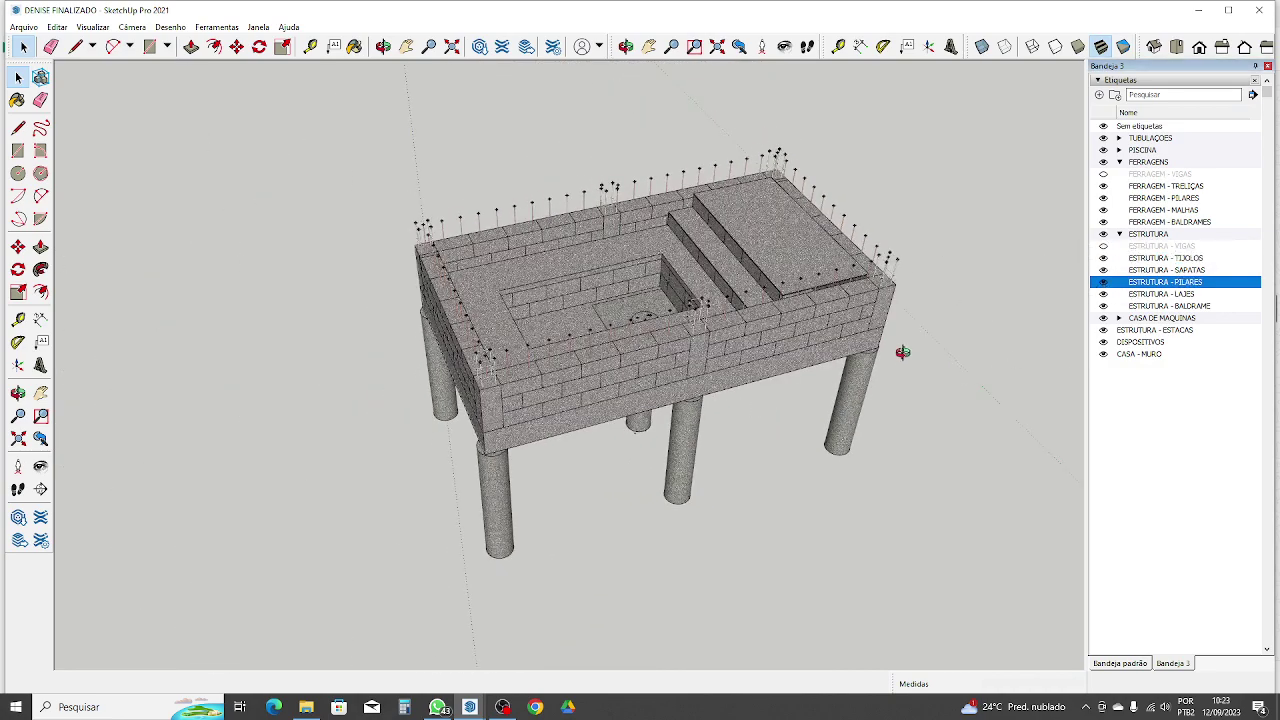
pyautogui.moveTo(903, 352); pyautogui.dragTo(668, 270, button='middle')
pyautogui.moveTo(590, 314); pyautogui.dragTo(793, 316, button='middle')
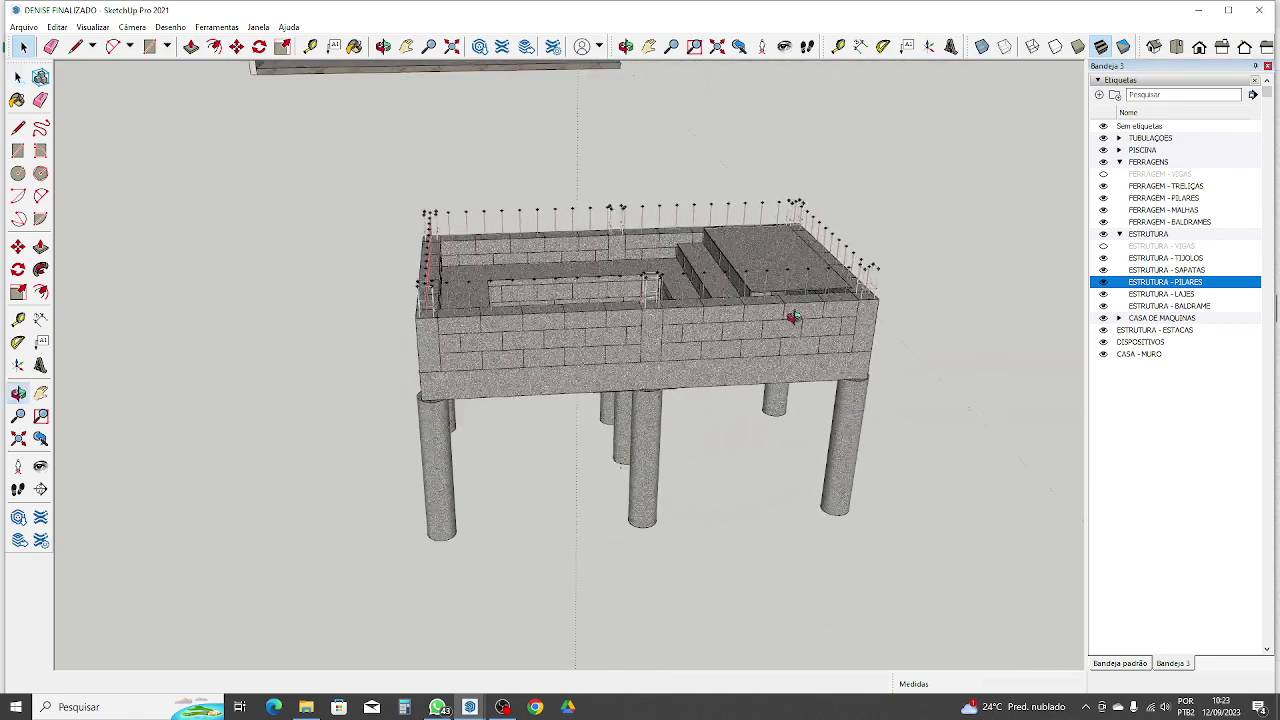
# Step: Show the FERRAGEM - VIGAS and ESTRUTURA - VIGAS tags and view the beams completing the top of the pool walls
pyautogui.click(1104, 176)
pyautogui.moveTo(1040, 300); pyautogui.dragTo(567, 310, button='middle')
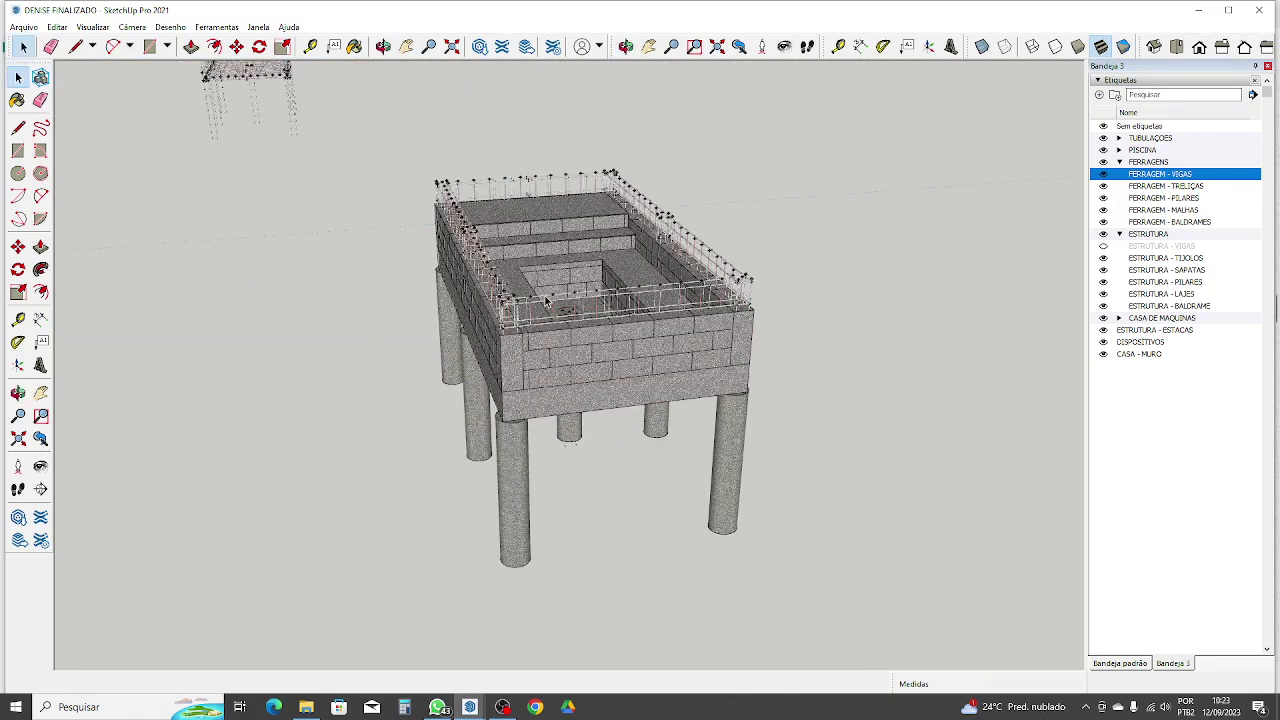
pyautogui.click(1104, 246)
pyautogui.moveTo(414, 300); pyautogui.dragTo(1014, 444, button='middle')
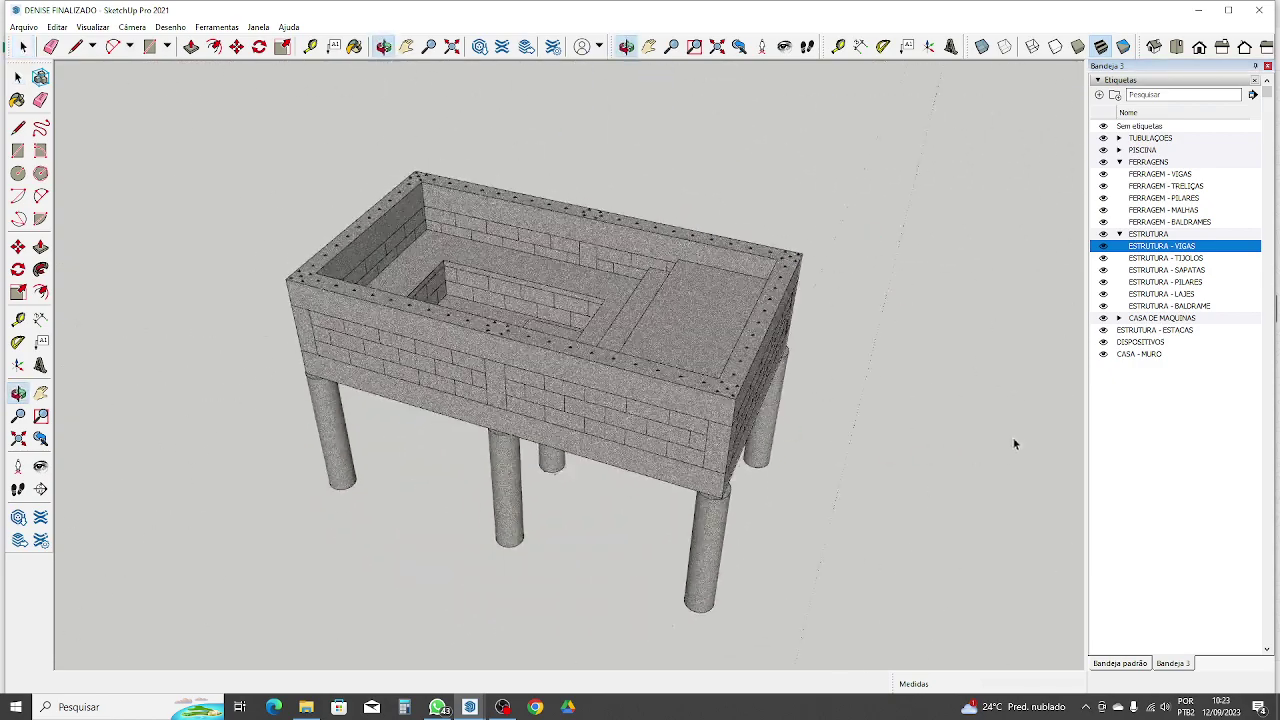
# Step: Go to the DRENOS DE FUNDO pool model and examine the position dimensions of the four bottom drains
pyautogui.scroll(-10, 352, 363)
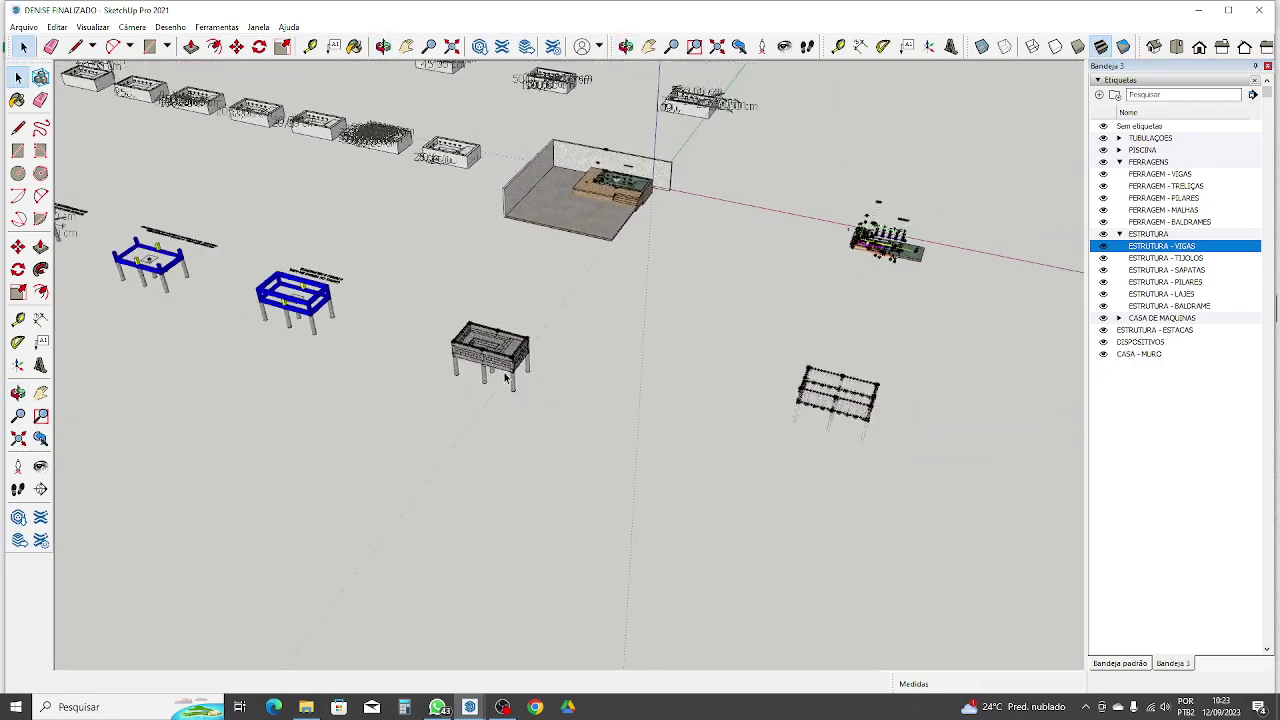
pyautogui.moveTo(502, 381); pyautogui.dragTo(413, 287, button='middle')
pyautogui.scroll(10, 413, 287)
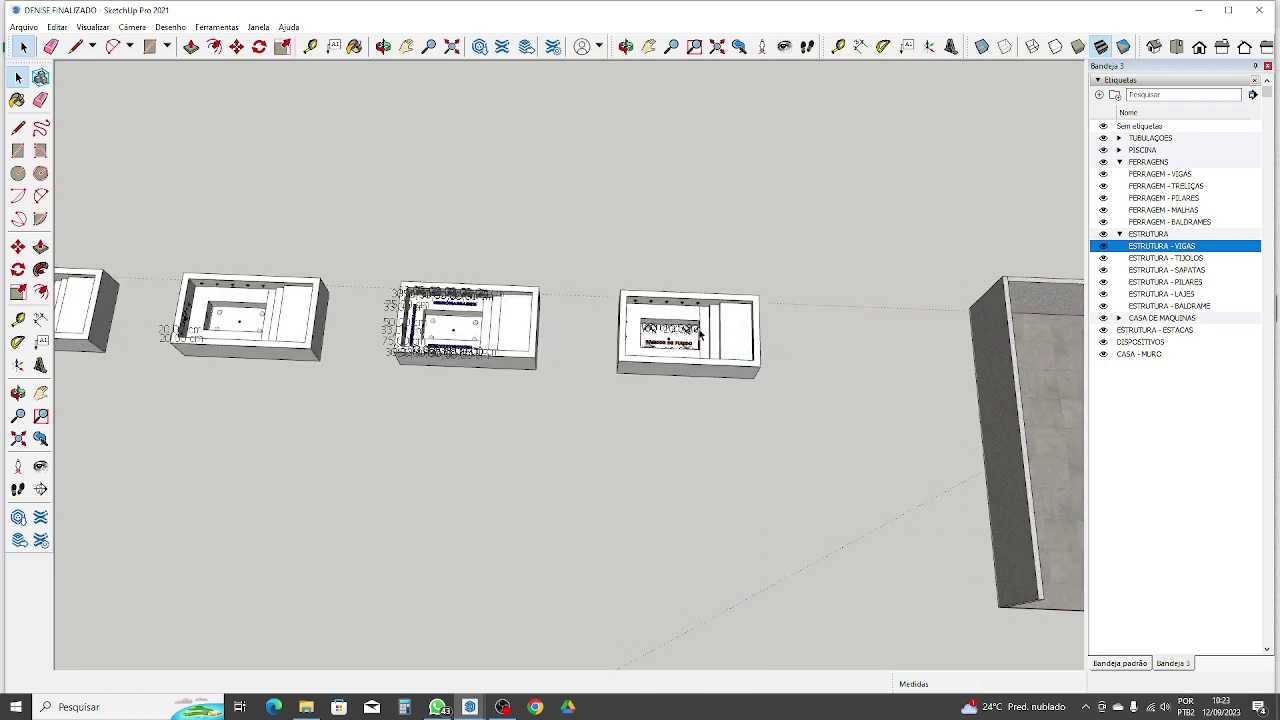
pyautogui.scroll(5, 703, 341)
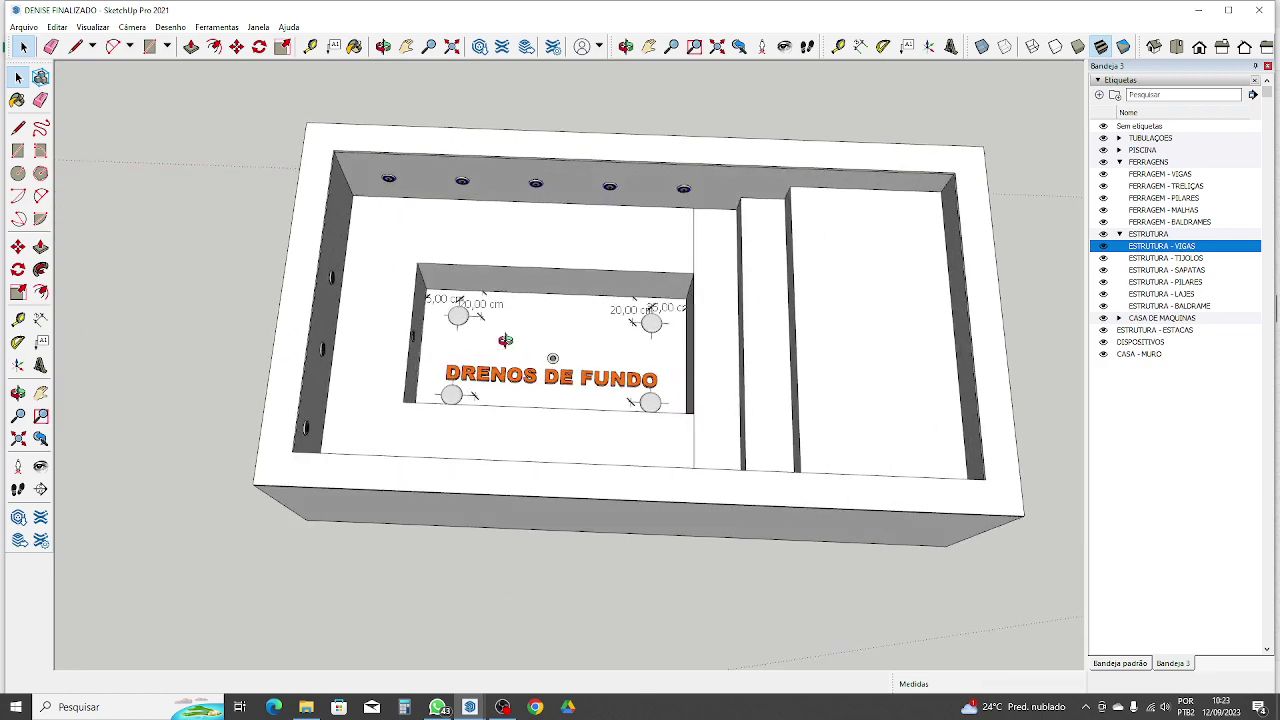
pyautogui.scroll(3, 446, 328)
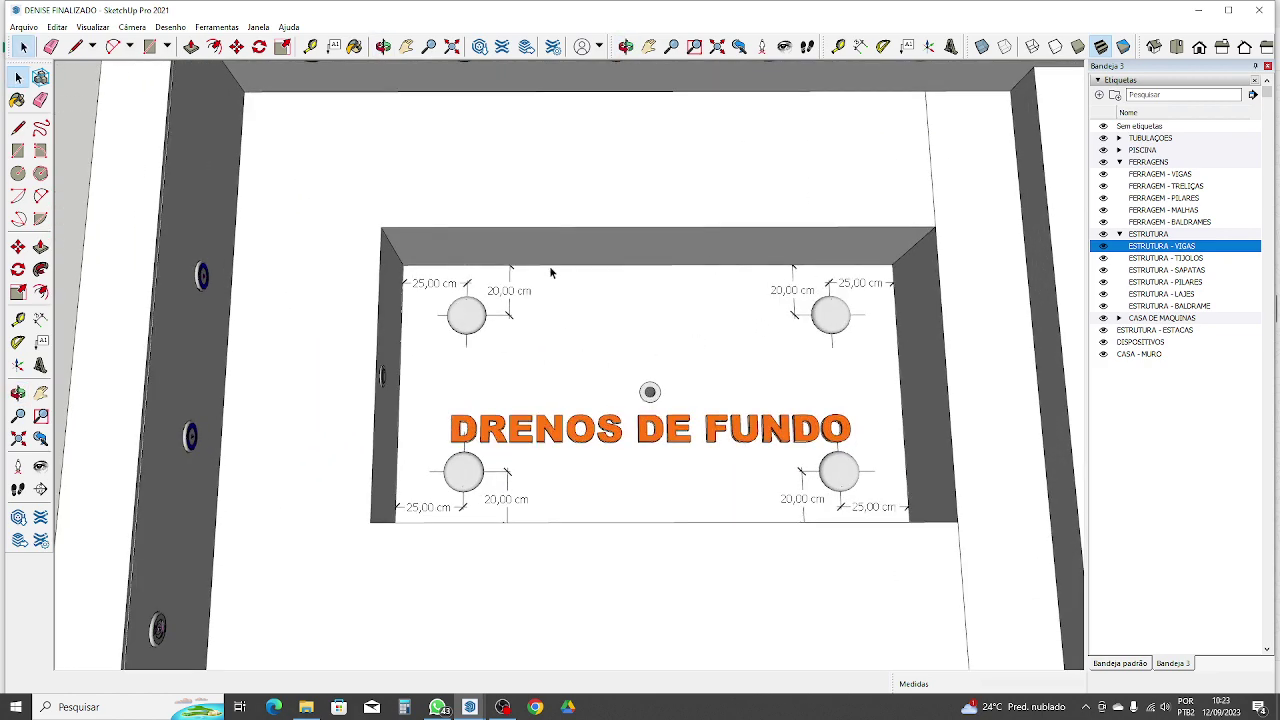
pyautogui.moveTo(725, 472); pyautogui.dragTo(690, 418, button='middle')
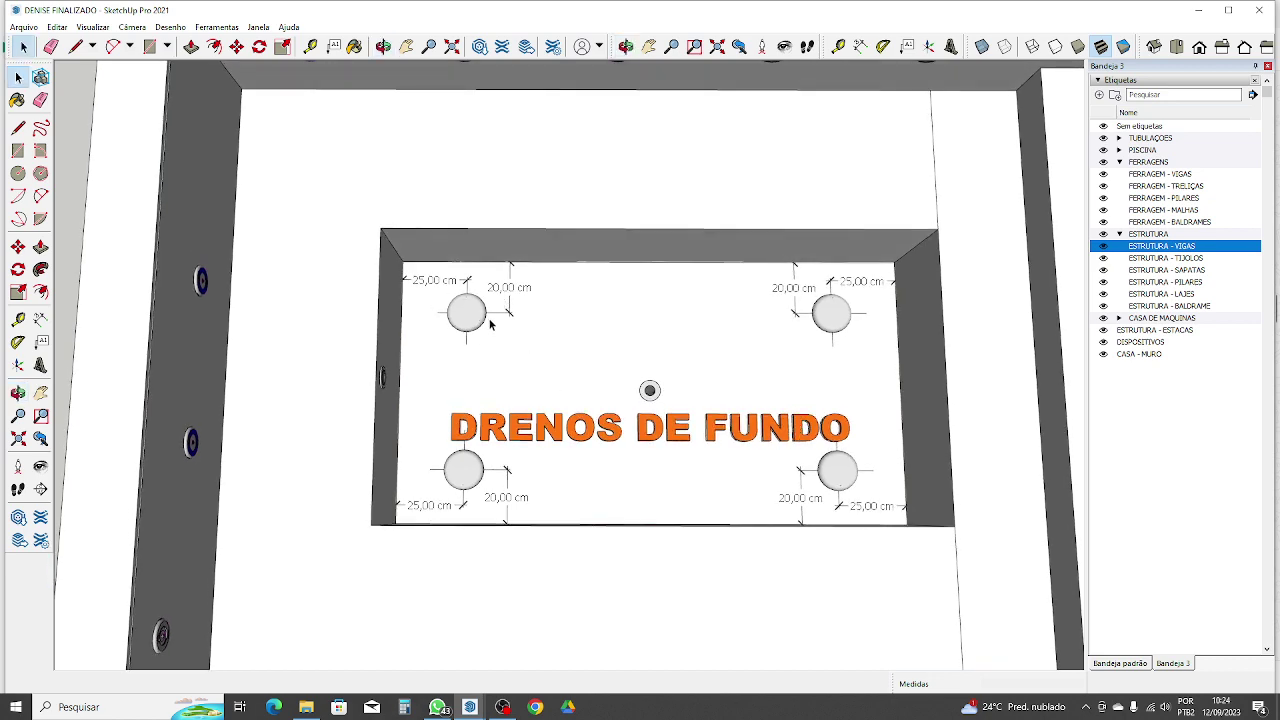
# Step: Go to the HIDROMASSAGEM pool model and examine the jet spacing and depth dimensions on the long and short walls
pyautogui.scroll(-8, 805, 355)
pyautogui.moveTo(803, 357); pyautogui.dragTo(785, 295, button='middle')
pyautogui.scroll(10, 357, 340)
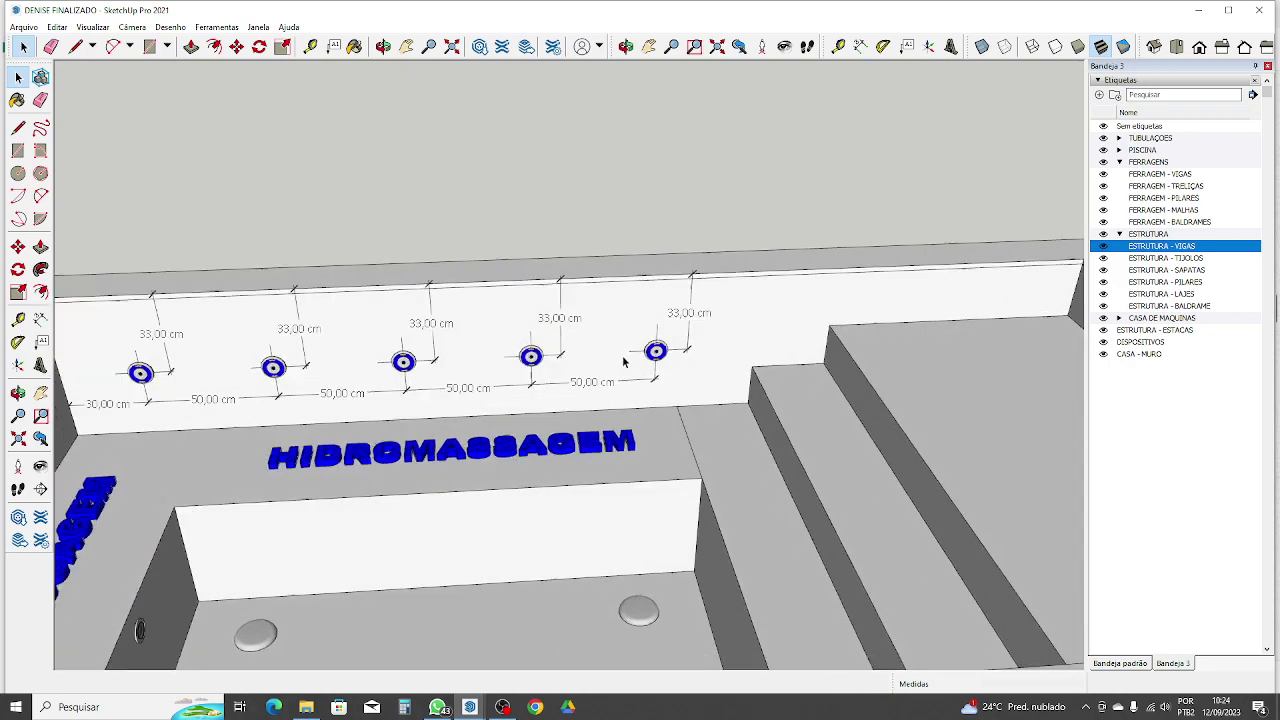
pyautogui.scroll(1, 623, 362)
pyautogui.scroll(-1, 886, 389)
pyautogui.moveTo(480, 371); pyautogui.dragTo(456, 346, button='middle')
pyautogui.moveTo(630, 378); pyautogui.dragTo(277, 326, button='middle')
pyautogui.scroll(3, 349, 195)
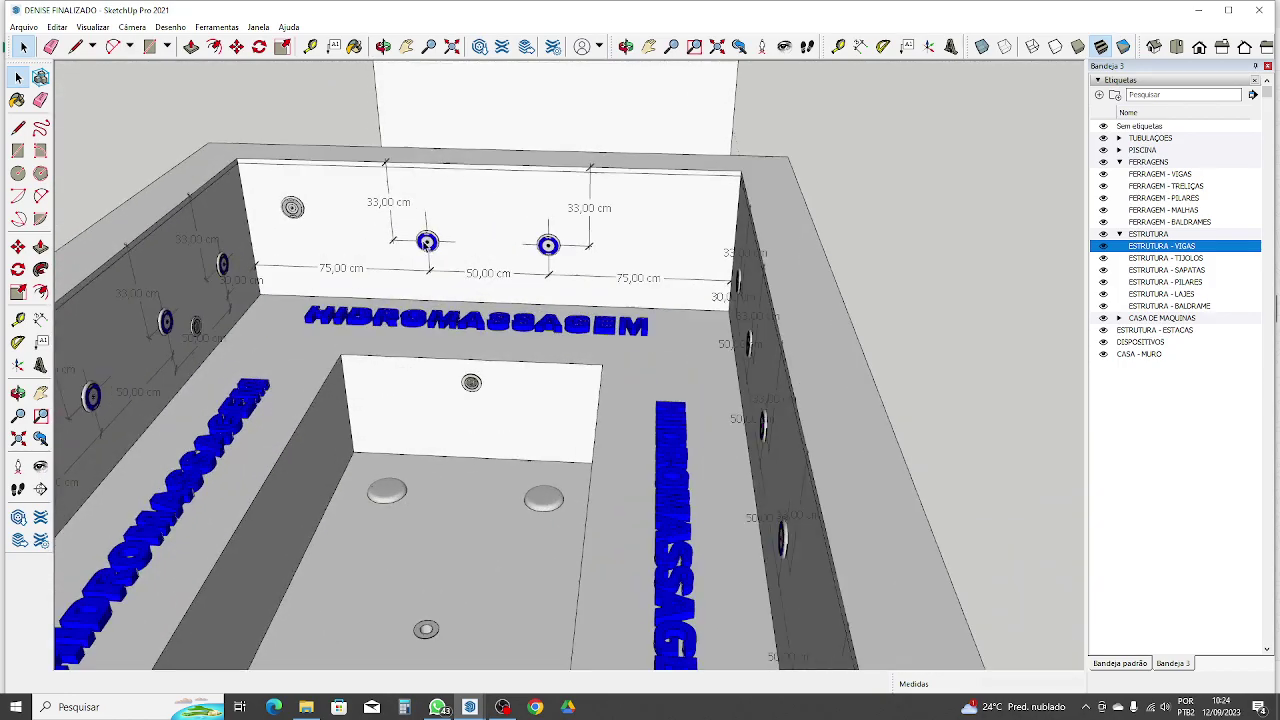
# Step: Go to the LADRÃO pool model and examine the overflow fitting's position in the corner of the end wall
pyautogui.scroll(-2, 783, 372)
pyautogui.moveTo(783, 372); pyautogui.dragTo(501, 479, button='middle')
pyautogui.scroll(-8, 376, 479)
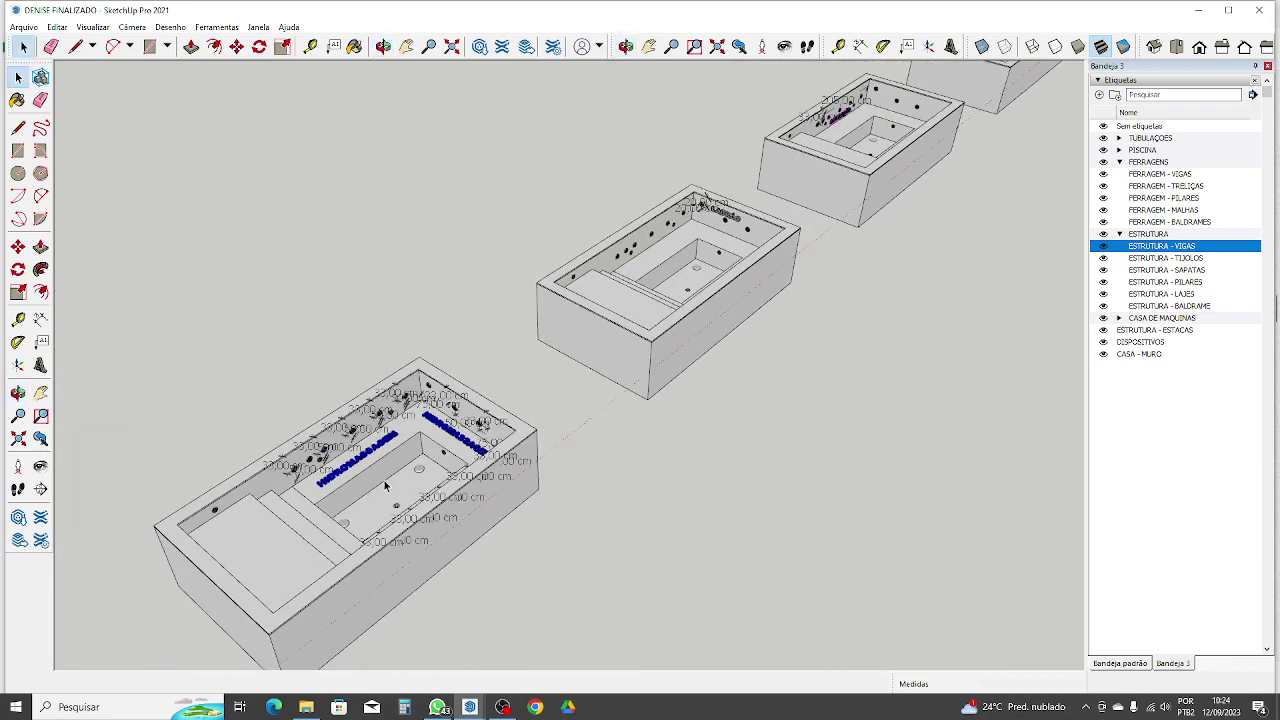
pyautogui.moveTo(646, 338); pyautogui.dragTo(667, 270, button='middle')
pyautogui.scroll(8, 668, 271)
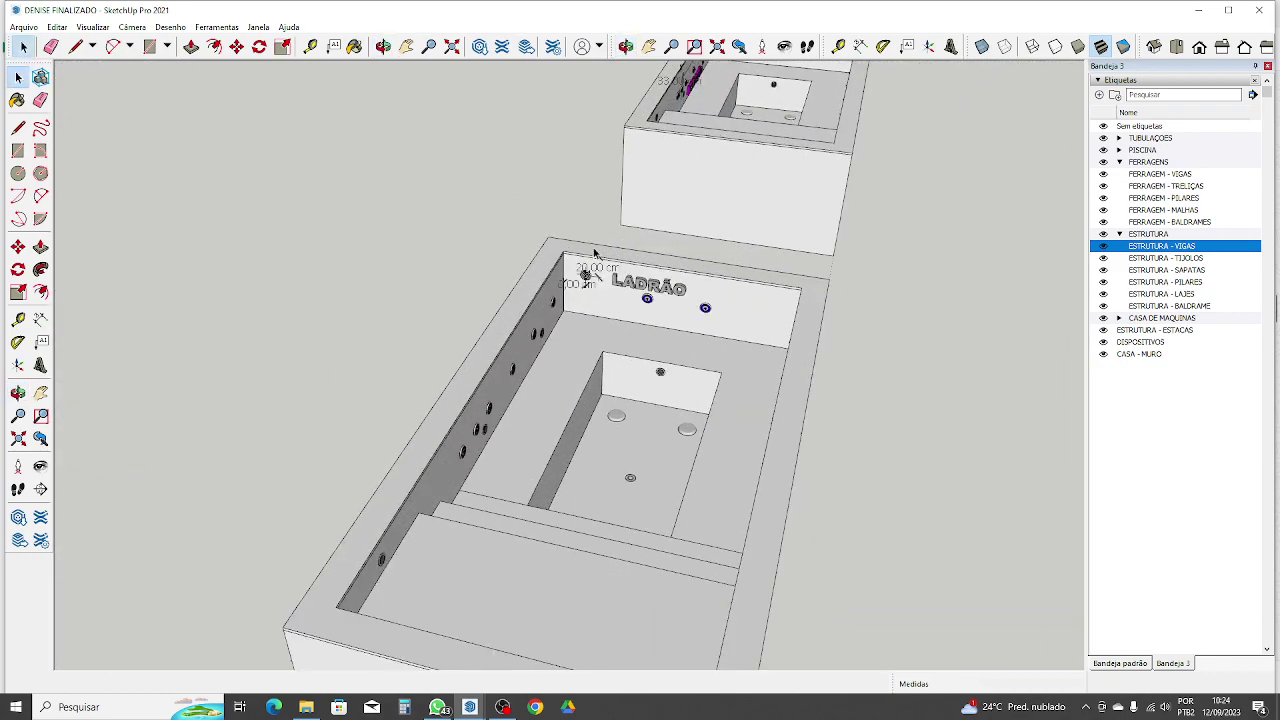
pyautogui.scroll(-2, 593, 323)
pyautogui.moveTo(593, 323); pyautogui.dragTo(549, 527, button='middle')
# Step: Go to the ASPIRAÇÃO pool model and examine the suction fitting's position dimensions on the long wall
pyautogui.scroll(-6, 556, 521)
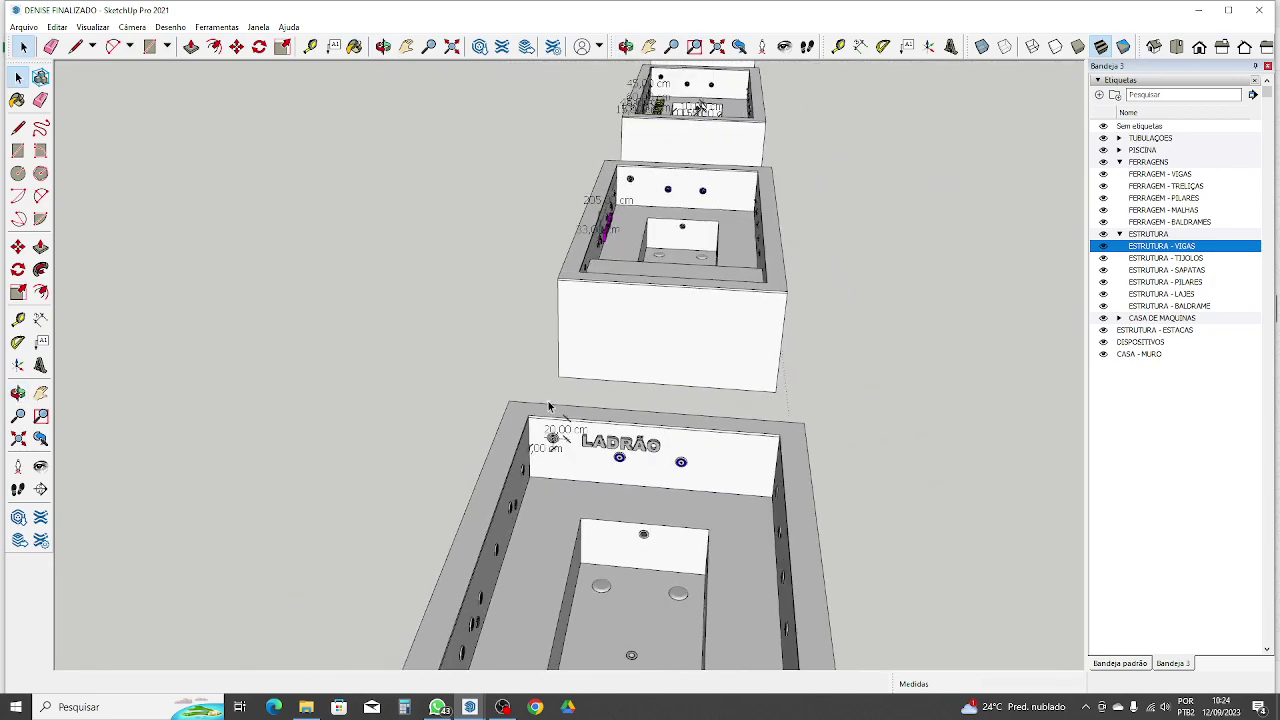
pyautogui.moveTo(551, 408); pyautogui.dragTo(12, 428, button='middle')
pyautogui.scroll(-3, 275, 427)
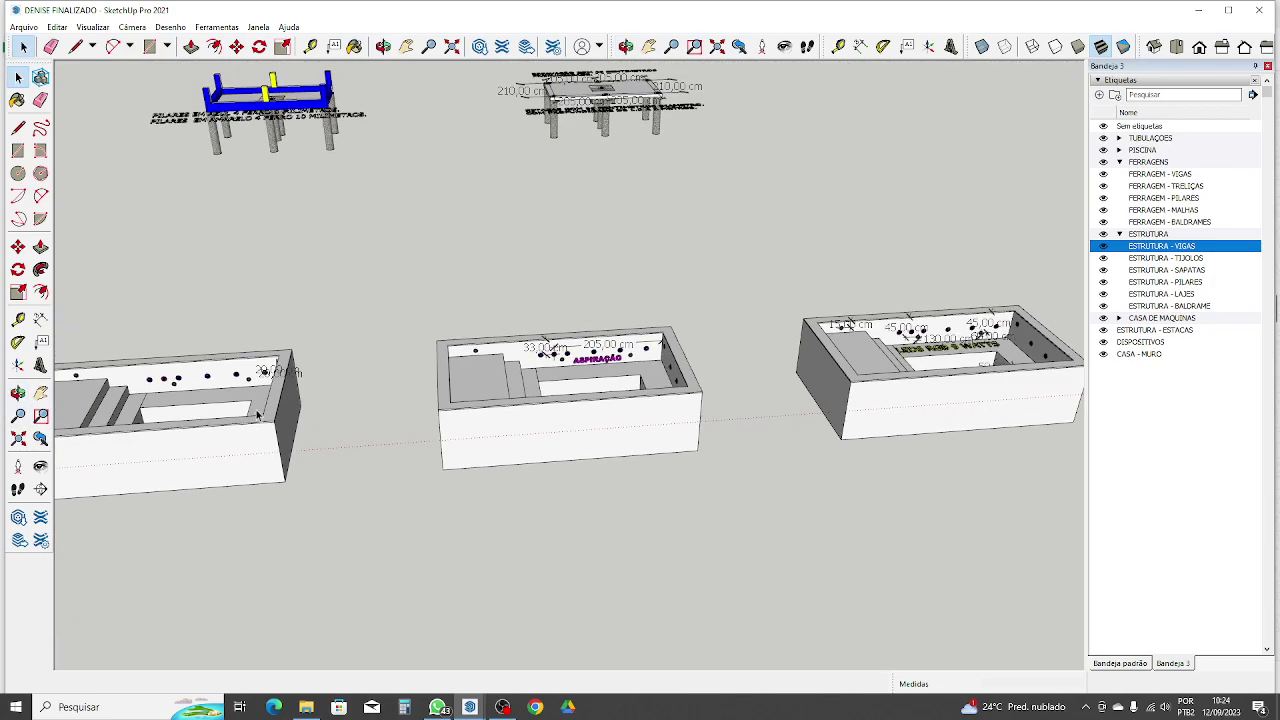
pyautogui.scroll(6, 587, 328)
pyautogui.scroll(-7, 587, 328)
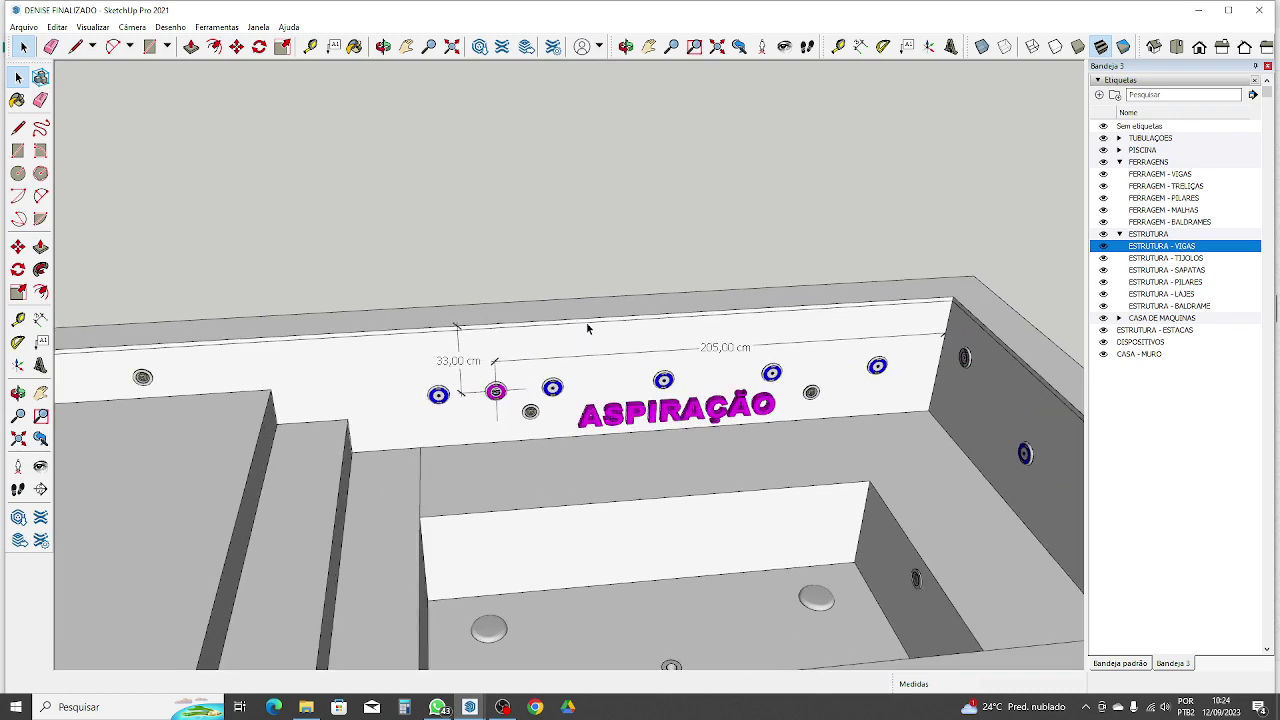
# Step: Go to the LEDS RGB 9 WATTS pool model and examine the LED position dimensions on the long wall and in the footwell
pyautogui.scroll(6, 614, 420)
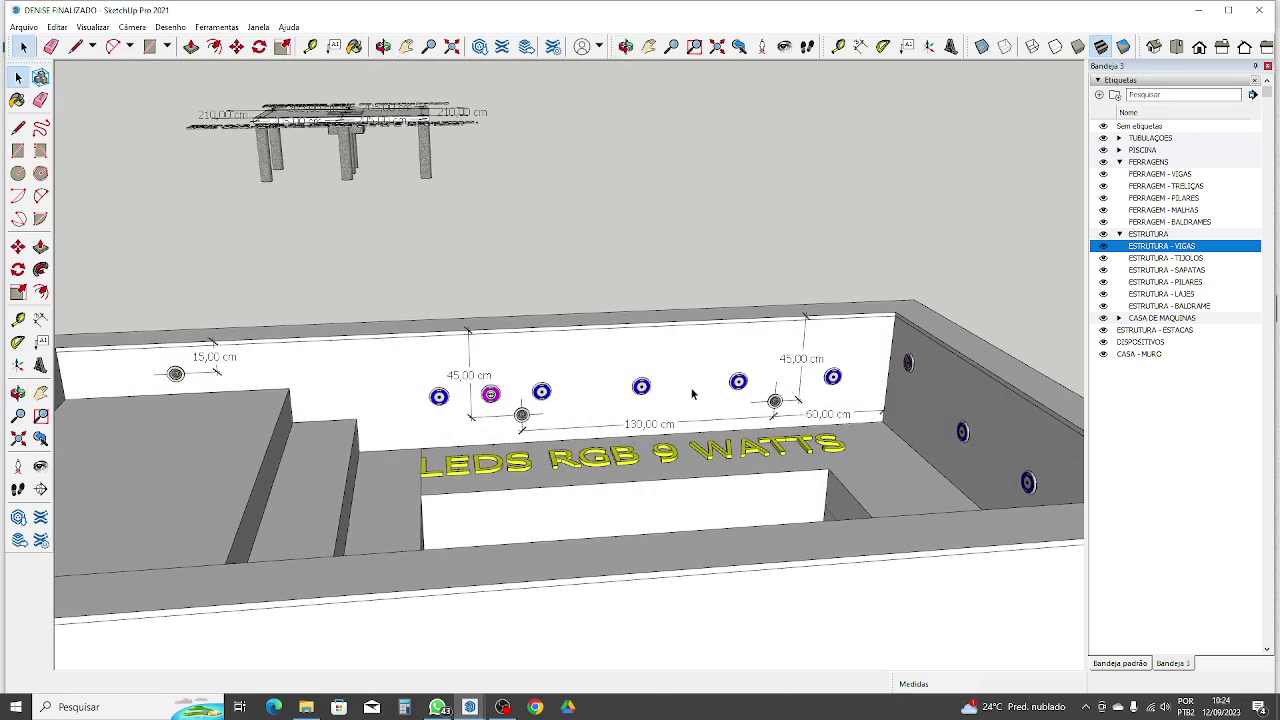
pyautogui.moveTo(349, 423); pyautogui.dragTo(891, 514, button='middle')
pyautogui.scroll(2, 685, 331)
pyautogui.scroll(3, 763, 360)
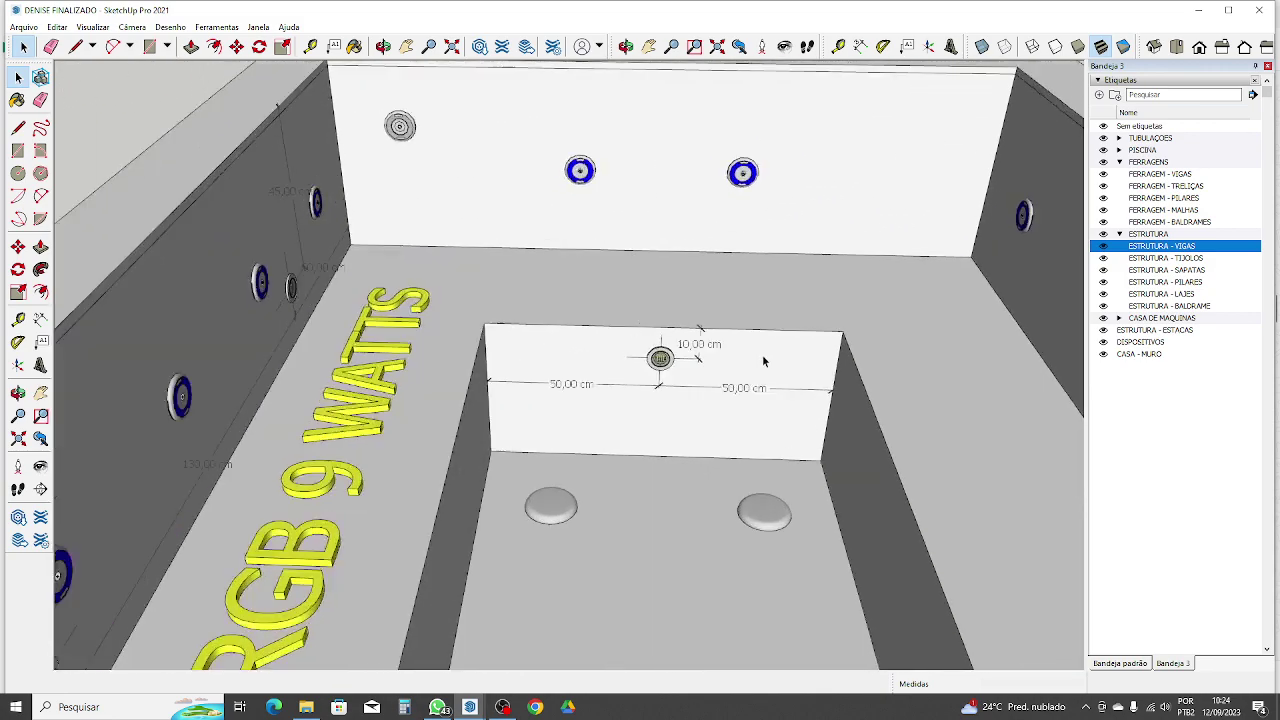
# Step: Go to the CHUMBADOR MESA INOX pool model and examine the table anchor's position dimensions on the footwell floor
pyautogui.scroll(-7, 571, 509)
pyautogui.scroll(-4, 566, 500)
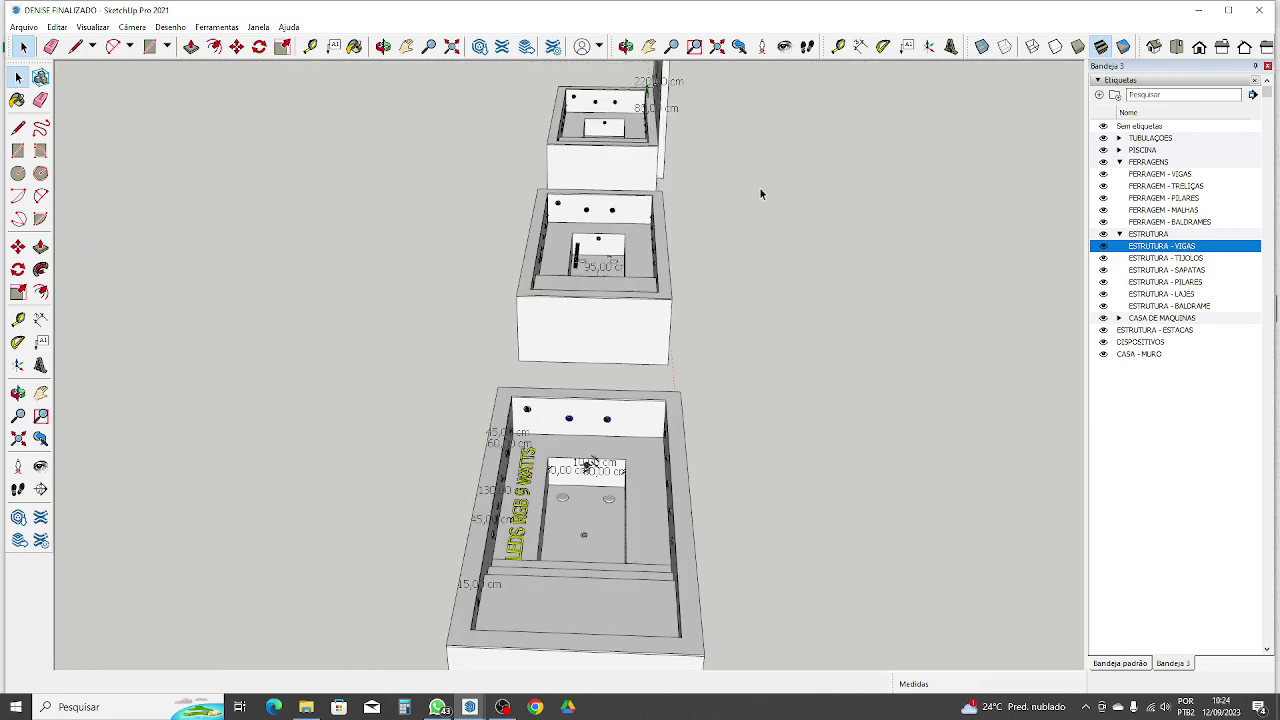
pyautogui.moveTo(759, 190); pyautogui.dragTo(509, 449, button='middle')
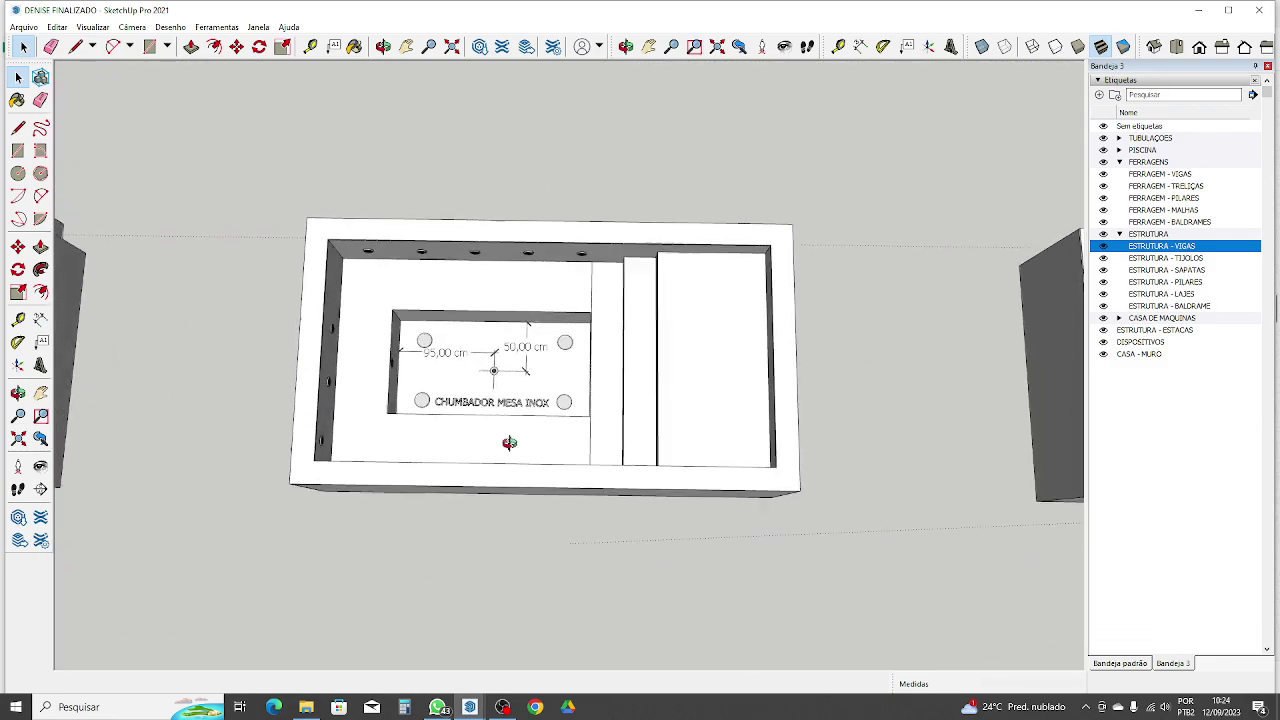
pyautogui.scroll(3, 443, 370)
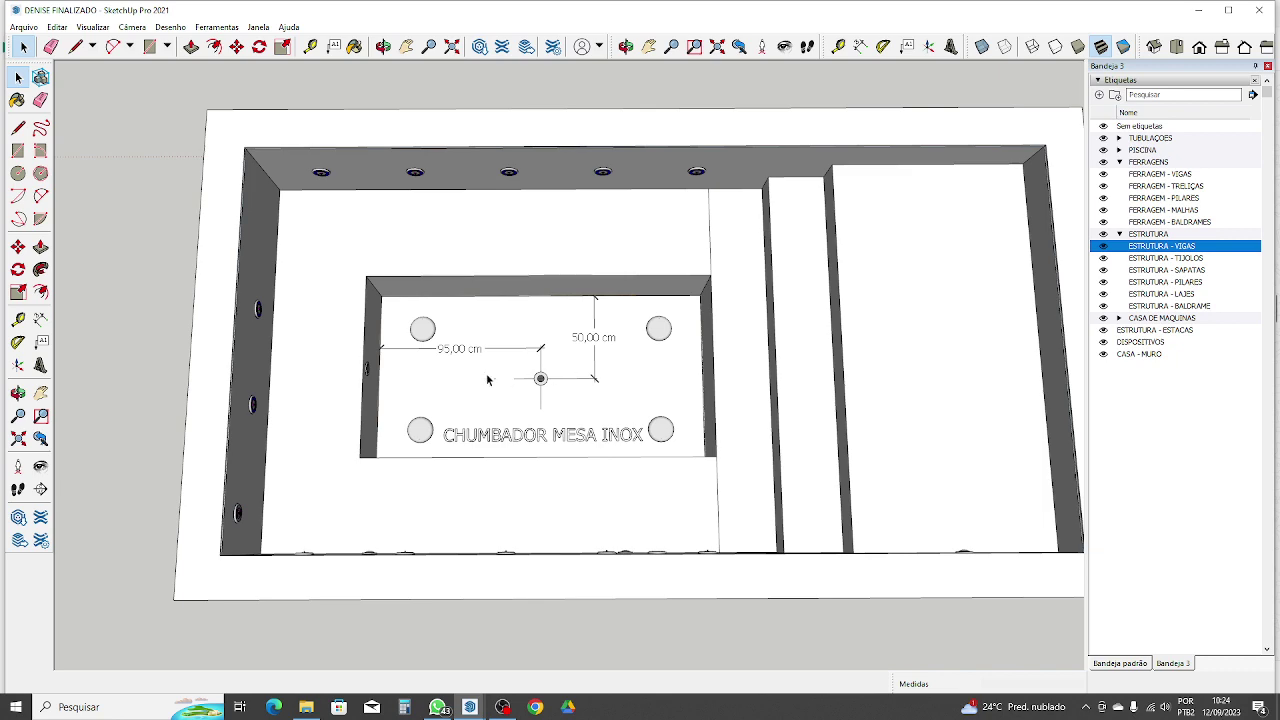
# Step: Go to the CASCATA pool model and examine the cascade's centring and height dimensions on the back wall
pyautogui.scroll(-8, 600, 390)
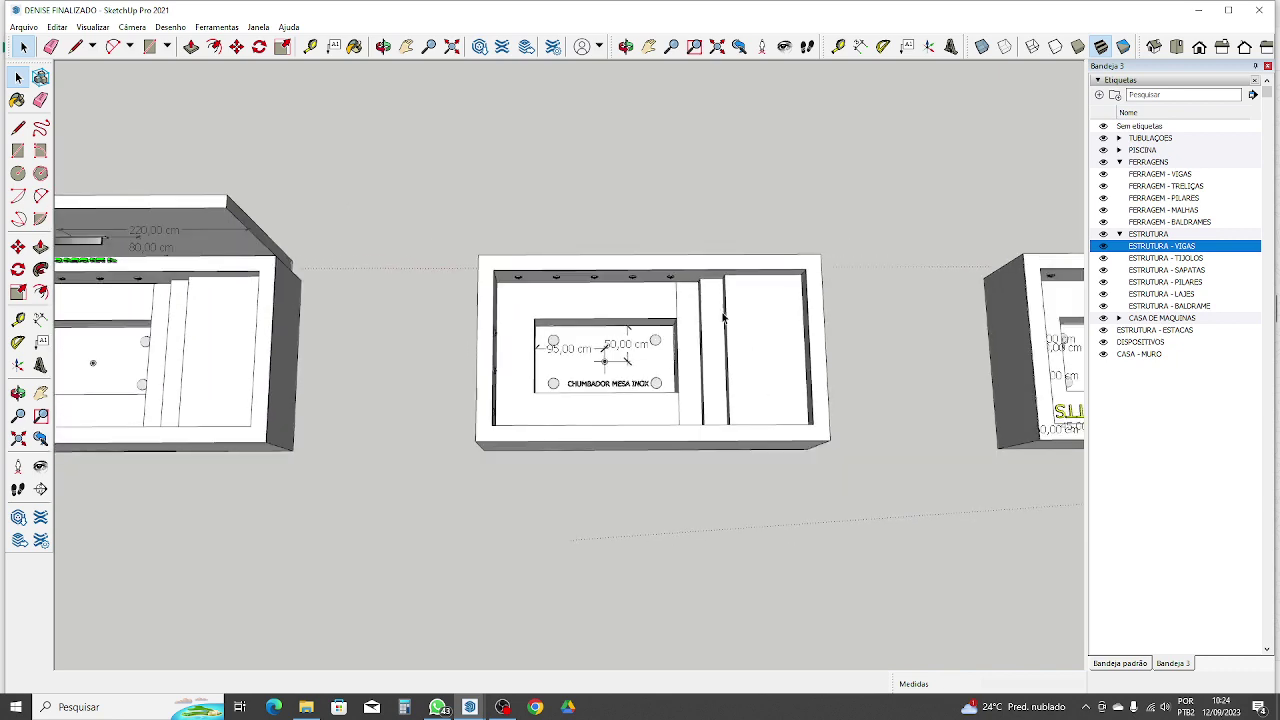
pyautogui.moveTo(300, 255); pyautogui.dragTo(320, 275, button='middle')
pyautogui.scroll(4, 480, 315)
pyautogui.scroll(1, 491, 338)
pyautogui.moveTo(491, 338); pyautogui.dragTo(557, 286, button='middle')
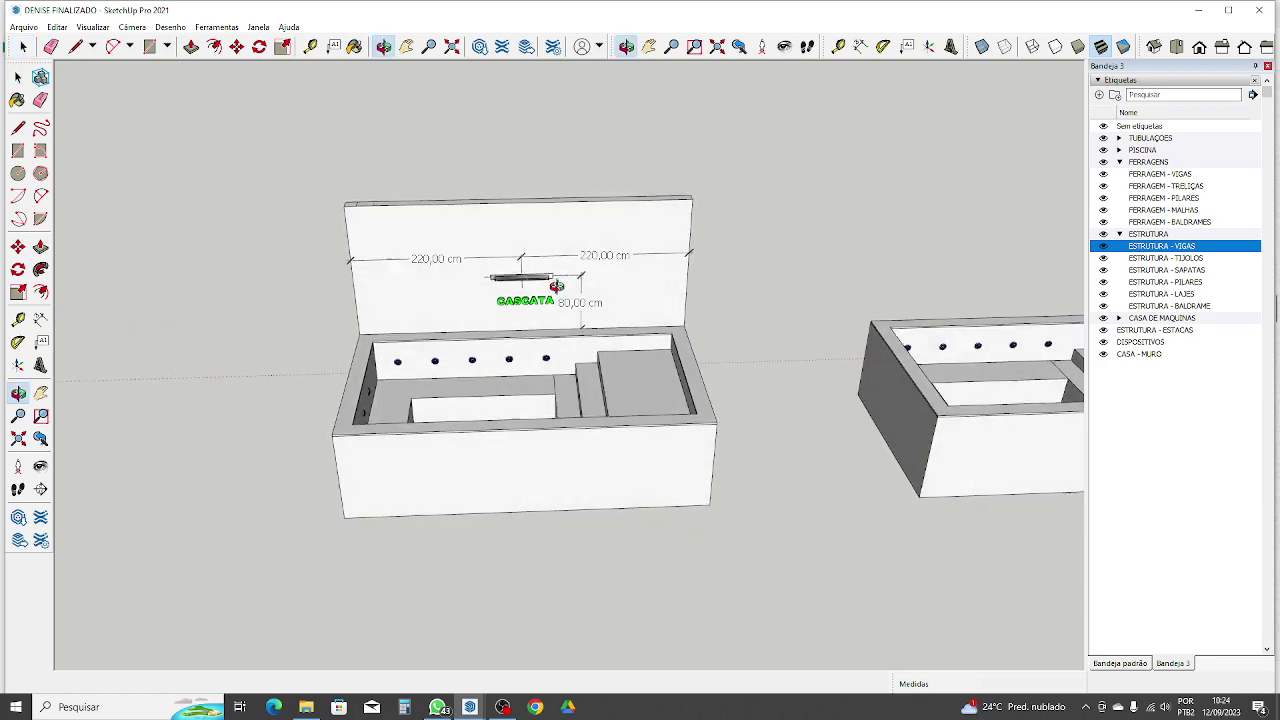
# Step: Go to the pool model with overall dimensions and examine its outer and inner lengths and widths from above
pyautogui.scroll(-3, 520, 360)
pyautogui.scroll(-3, 414, 534)
pyautogui.scroll(-8, 340, 477)
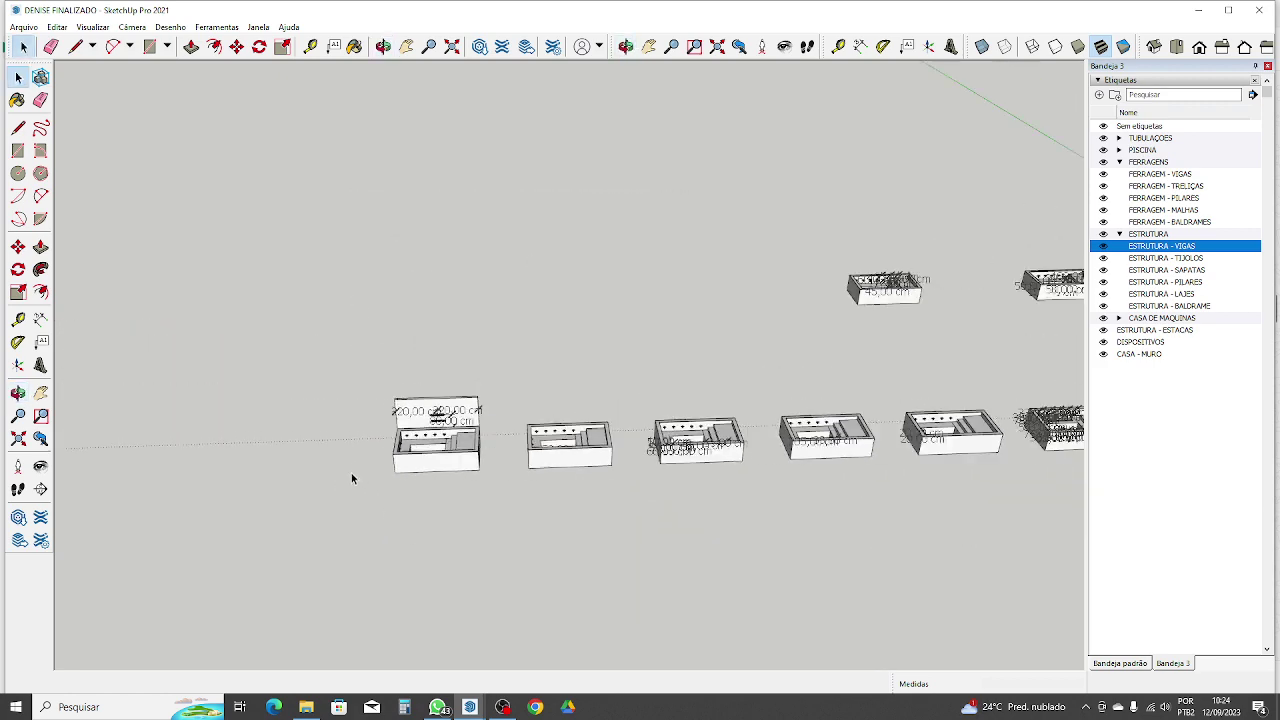
pyautogui.moveTo(832, 440); pyautogui.dragTo(643, 390, button='middle')
pyautogui.scroll(8, 757, 340)
pyautogui.scroll(2, 783, 342)
pyautogui.scroll(2, 643, 390)
pyautogui.scroll(3, 1017, 276)
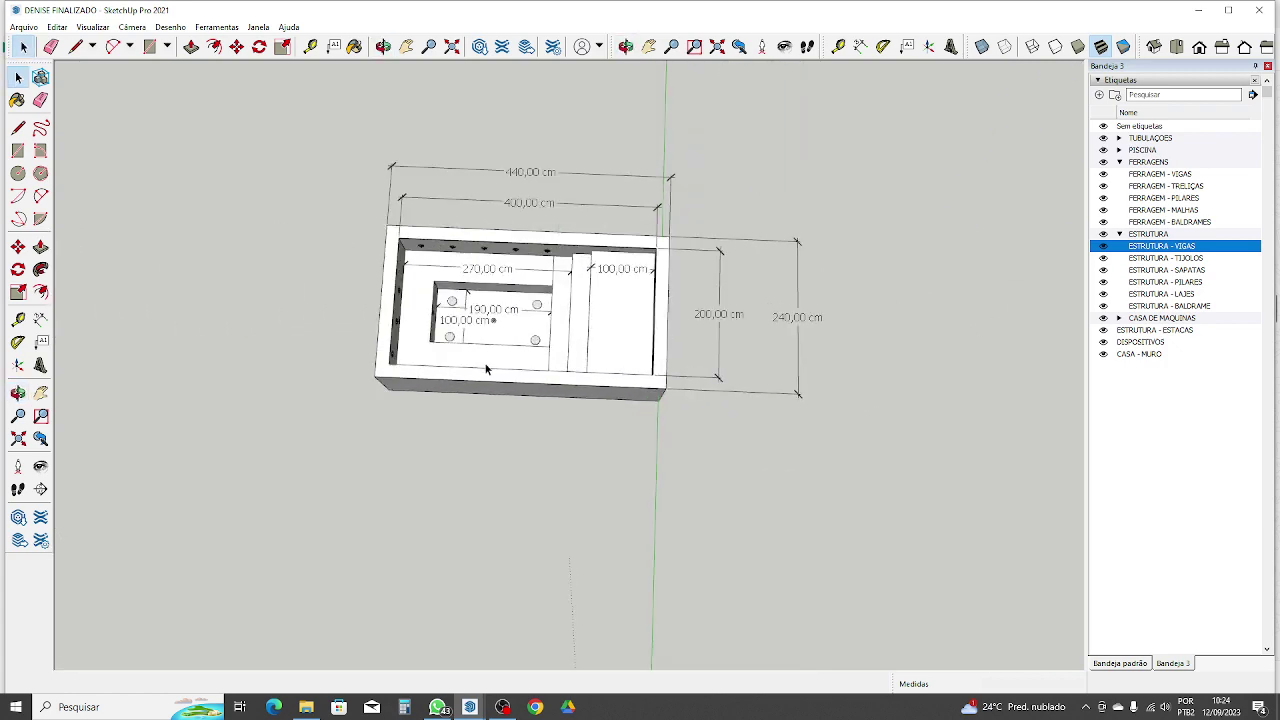
pyautogui.moveTo(486, 366); pyautogui.dragTo(508, 400, button='middle')
pyautogui.scroll(2, 512, 376)
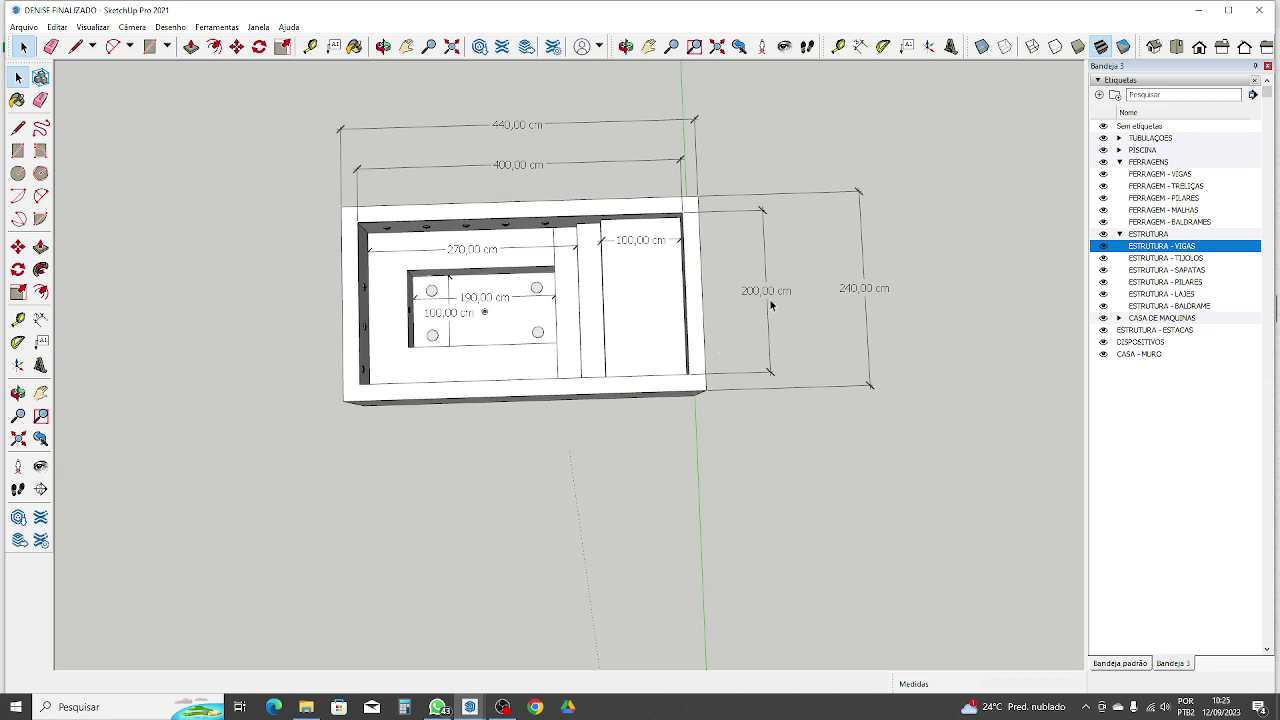
# Step: Go to the adjacent pool model with internal dimensions and examine the plan measurements of its ledge, step, benches and footwell
pyautogui.scroll(-5, 919, 322)
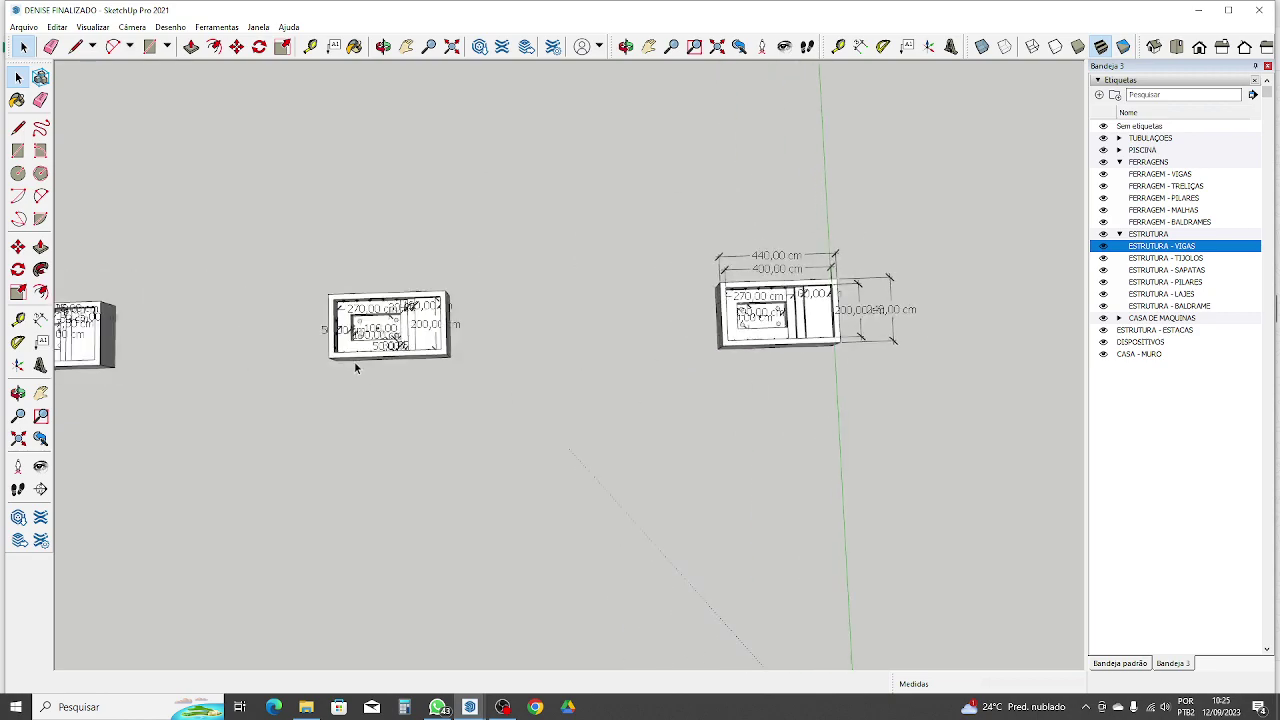
pyautogui.scroll(2, 390, 330)
pyautogui.scroll(5, 360, 305)
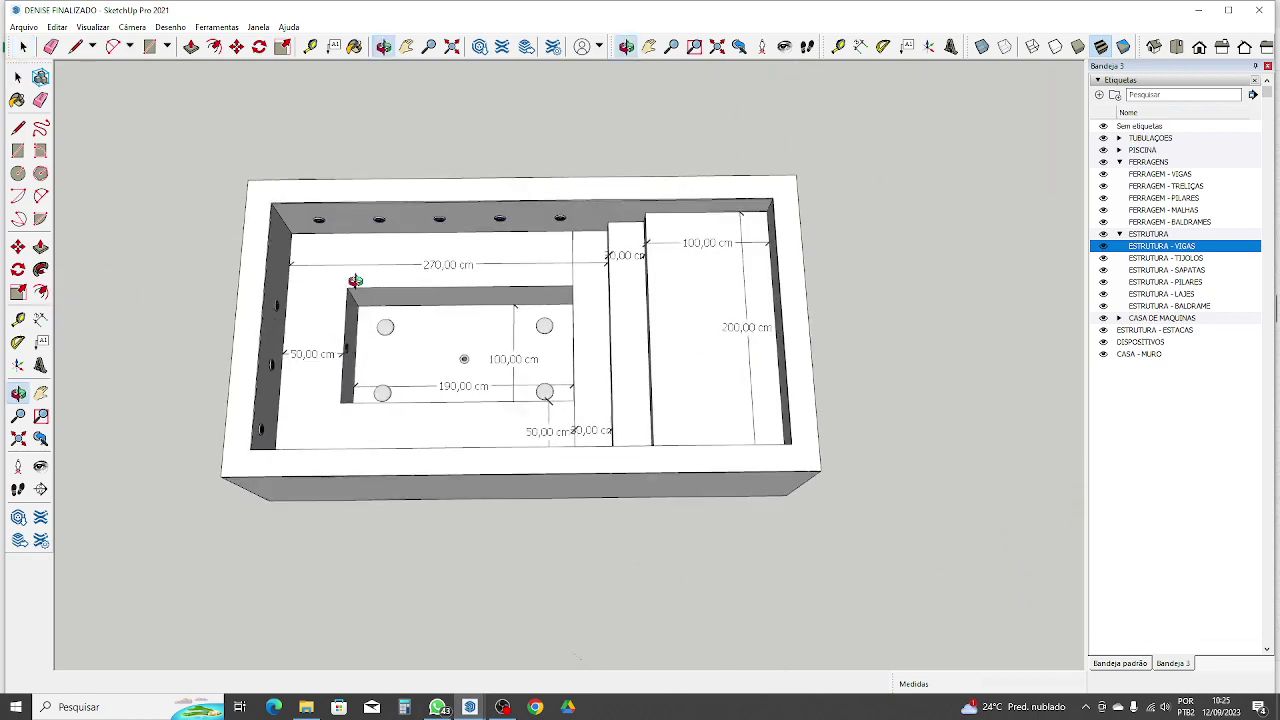
pyautogui.moveTo(543, 253); pyautogui.dragTo(571, 413, button='middle')
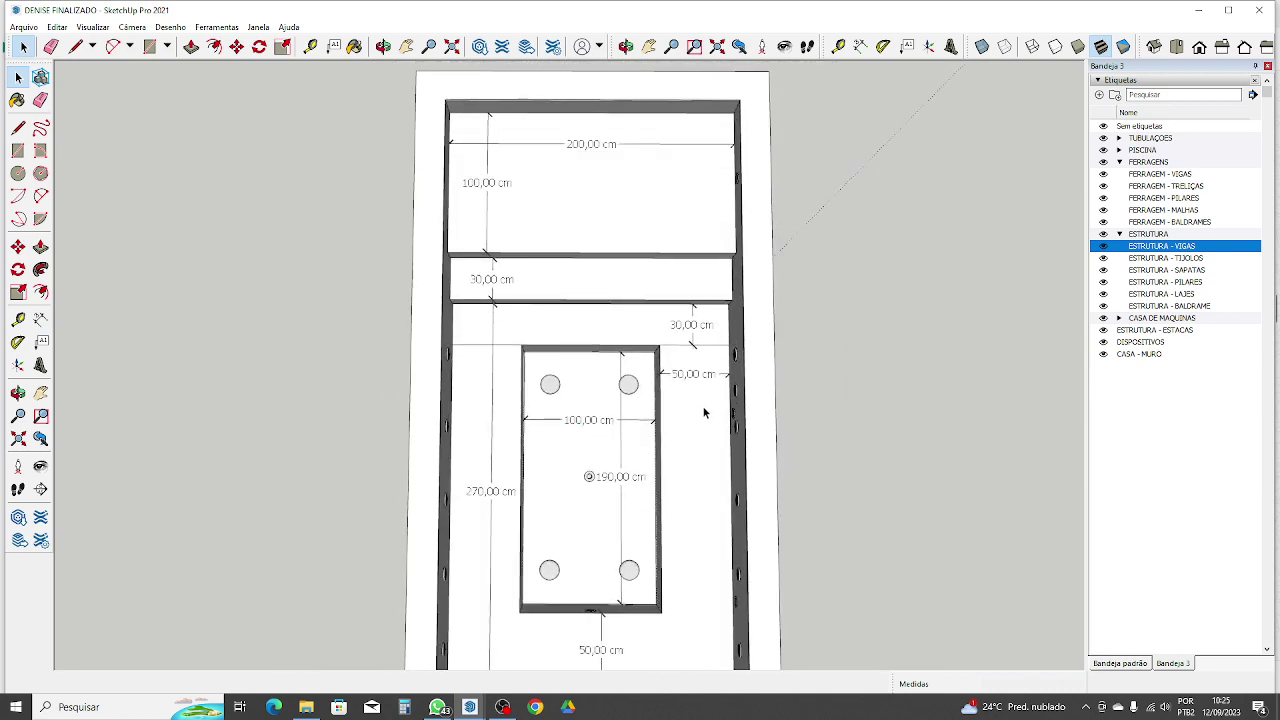
pyautogui.scroll(-3, 687, 342)
pyautogui.moveTo(701, 481); pyautogui.dragTo(685, 406, button='middle')
pyautogui.scroll(3, 580, 452)
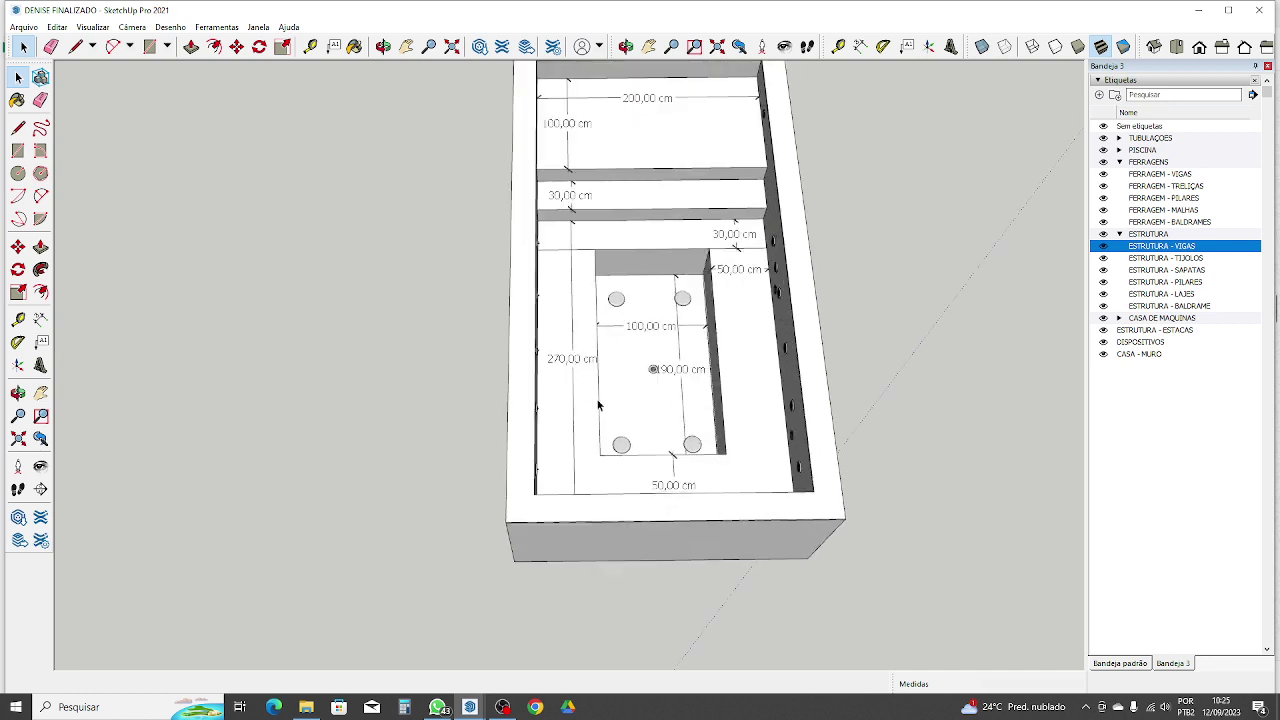
# Step: Go to the pool model with depth dimensions and examine the wall depths, step risers and footwell depth
pyautogui.scroll(-6, 560, 322)
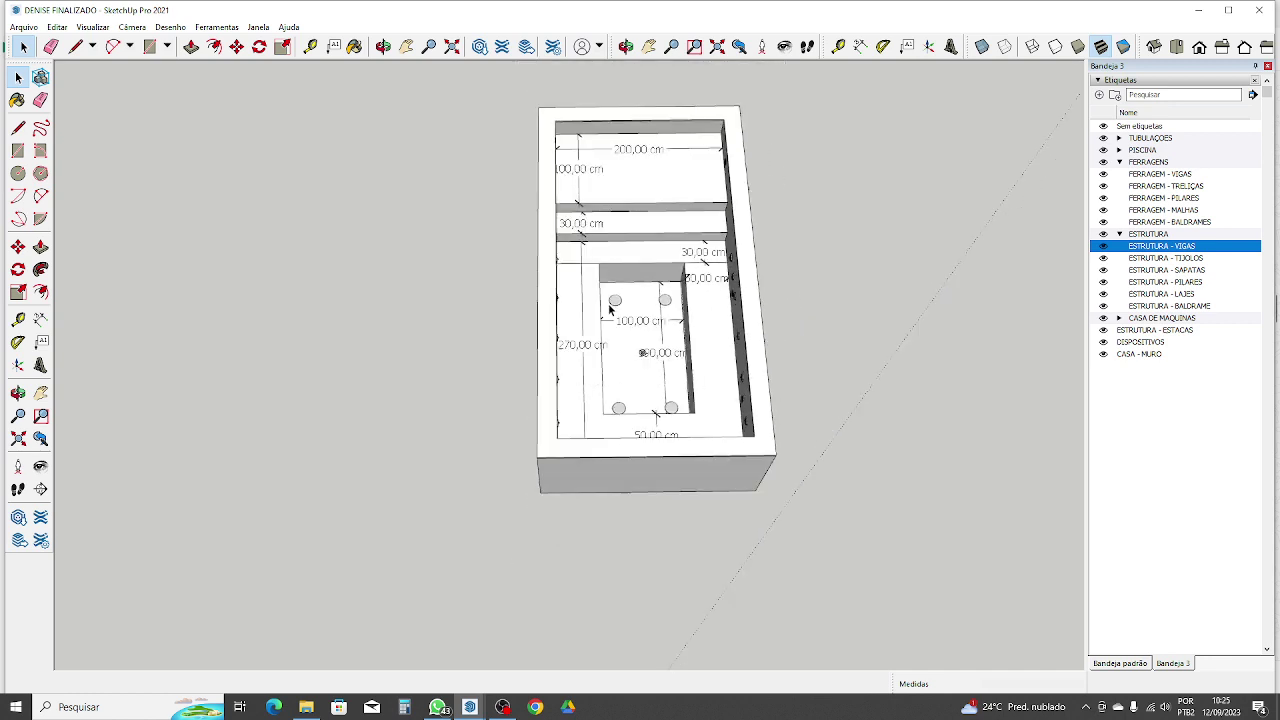
pyautogui.scroll(-2, 552, 322)
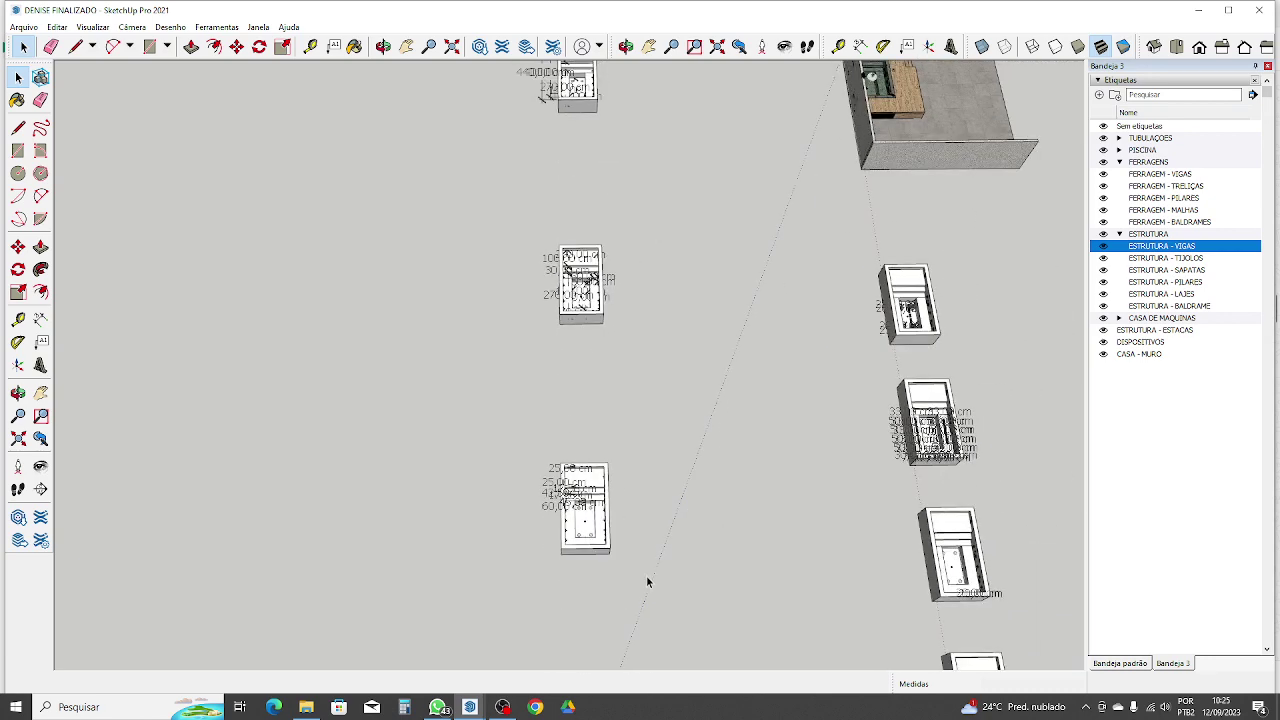
pyautogui.moveTo(649, 583); pyautogui.dragTo(526, 430, button='middle')
pyautogui.scroll(5, 526, 430)
pyautogui.scroll(4, 527, 430)
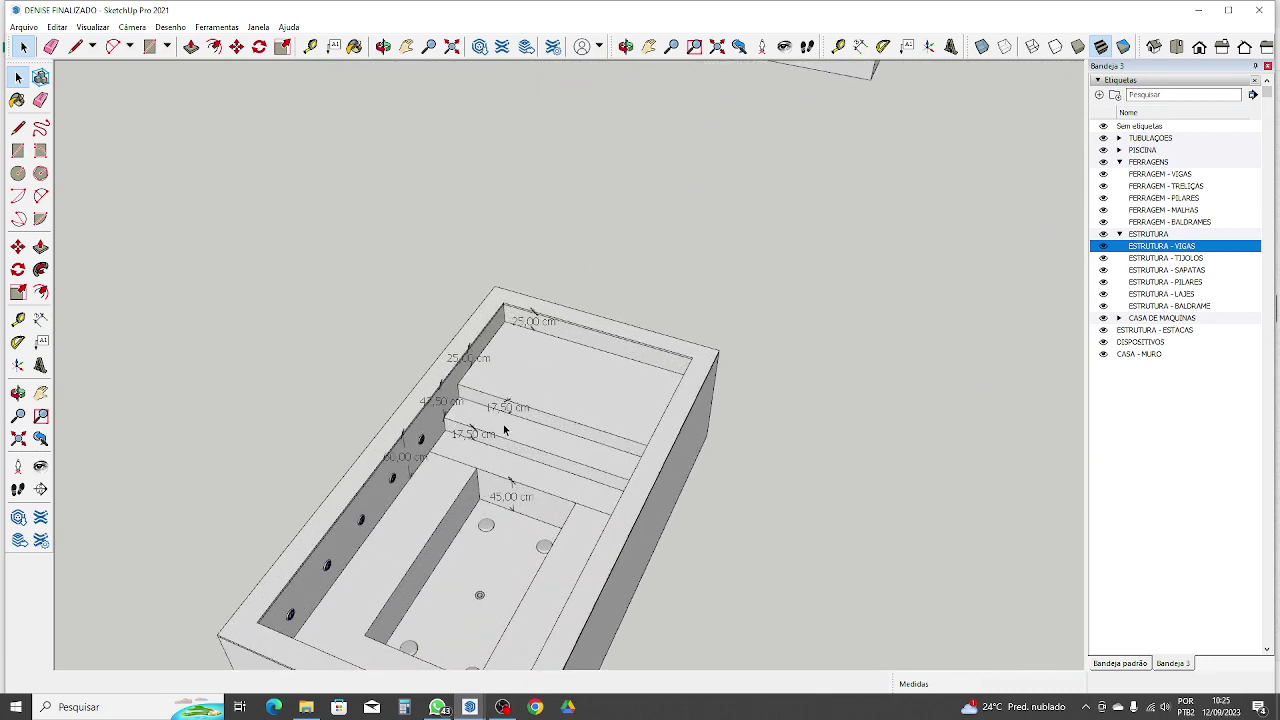
pyautogui.moveTo(437, 381)
pyautogui.mouseDown(button='middle')
pyautogui.moveTo(441, 392)
pyautogui.moveTo(381, 417)
pyautogui.mouseUp(button='middle')
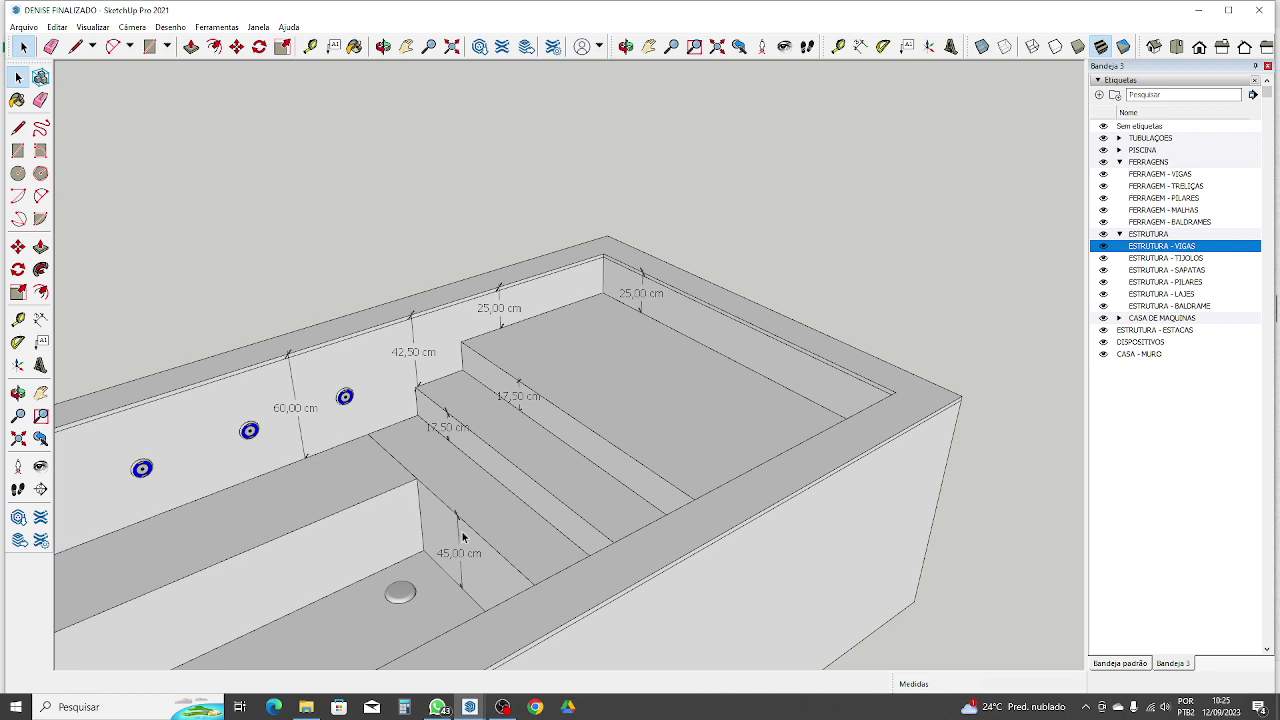
pyautogui.scroll(5, 629, 449)
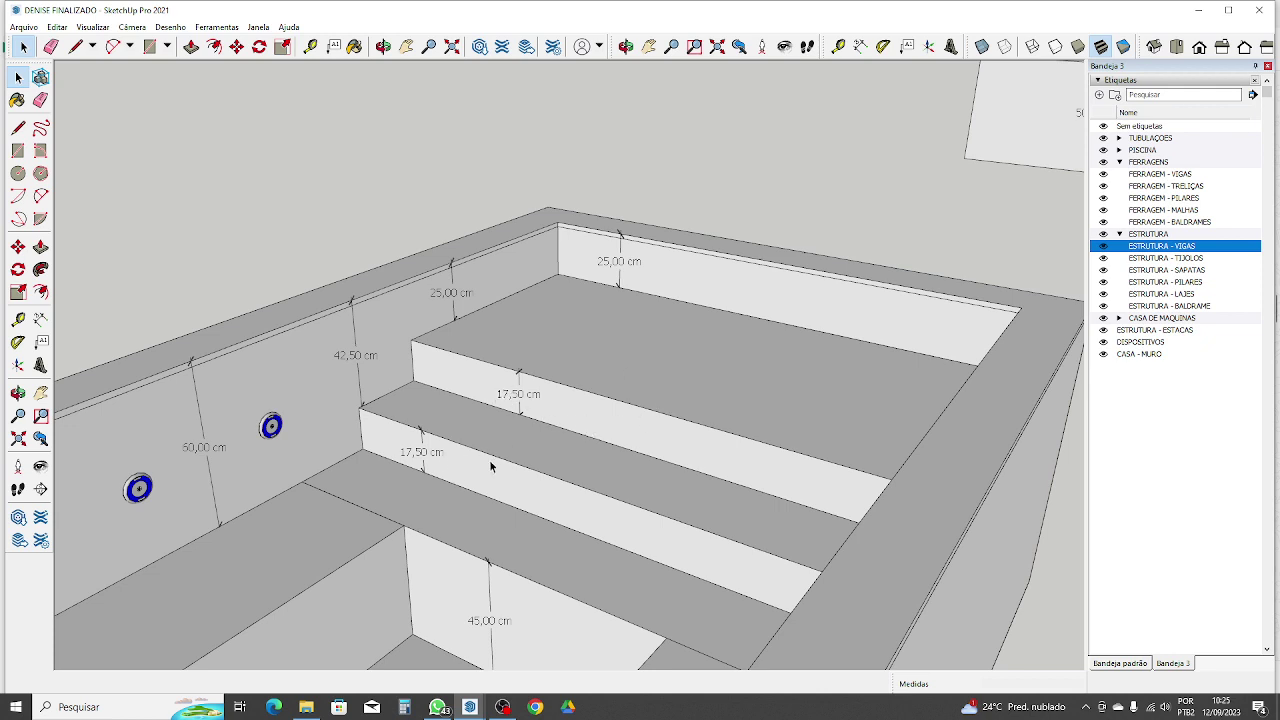
pyautogui.scroll(-3, 656, 431)
pyautogui.scroll(2, 273, 486)
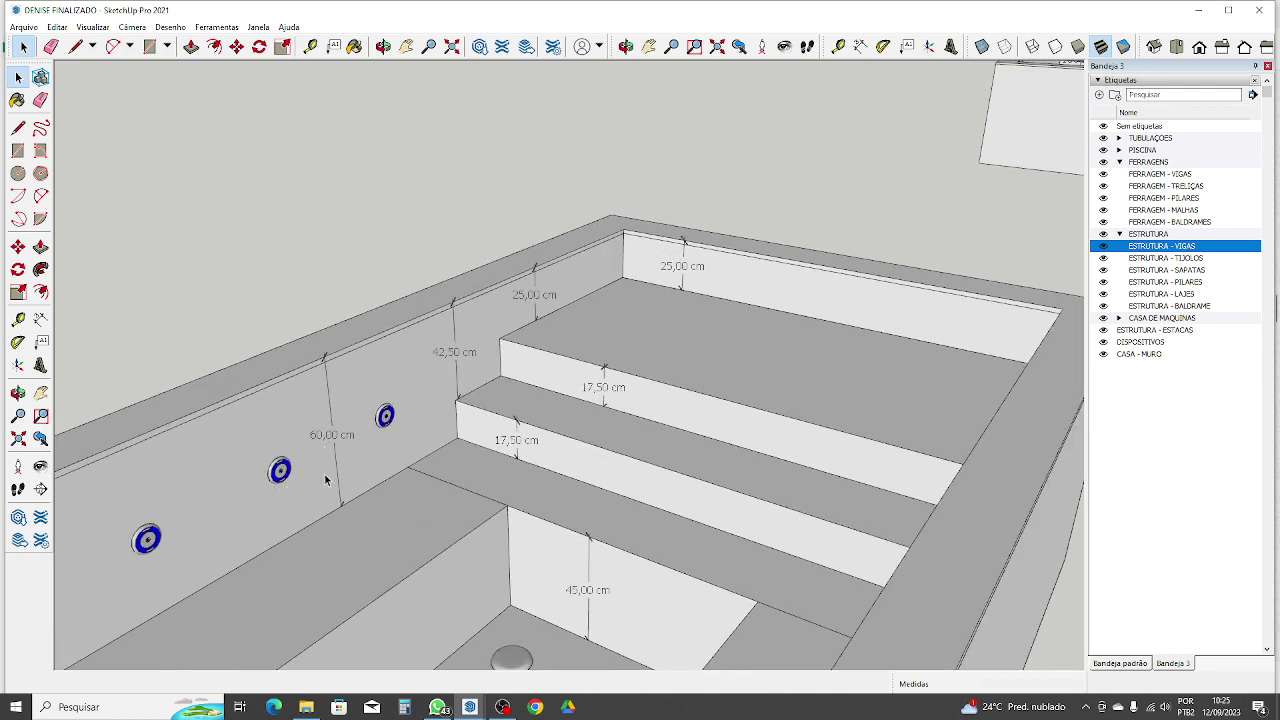
pyautogui.scroll(-2, 447, 453)
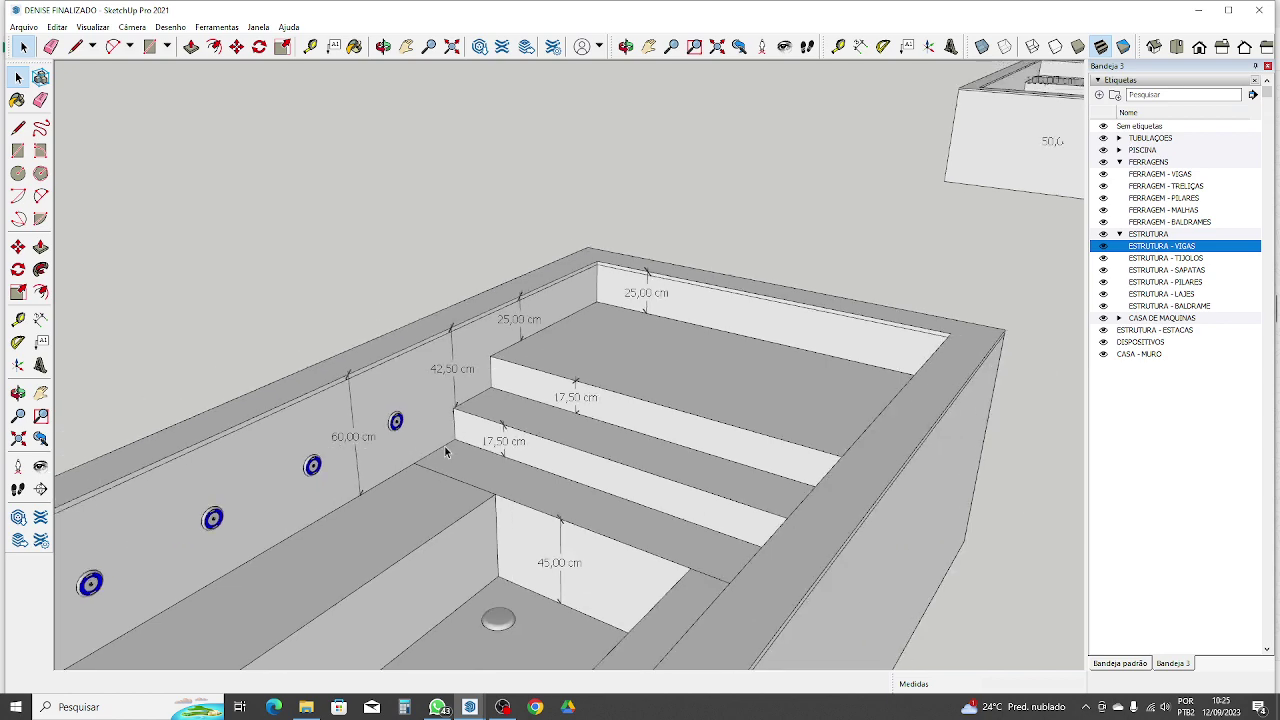
pyautogui.scroll(3, 548, 548)
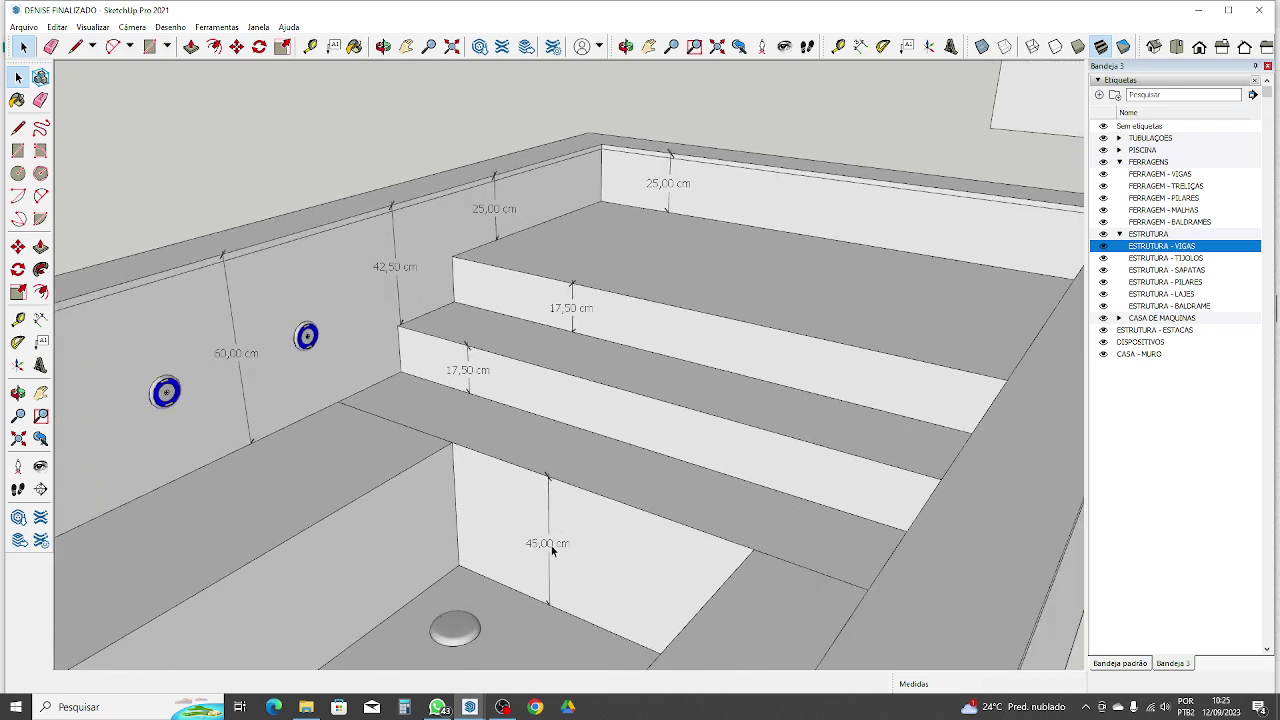
# Step: Return to the finished pool with the wooden deck and collapse the ESTRUTURA and FERRAGENS tag folders
pyautogui.scroll(-3, 551, 548)
pyautogui.scroll(-10, 634, 425)
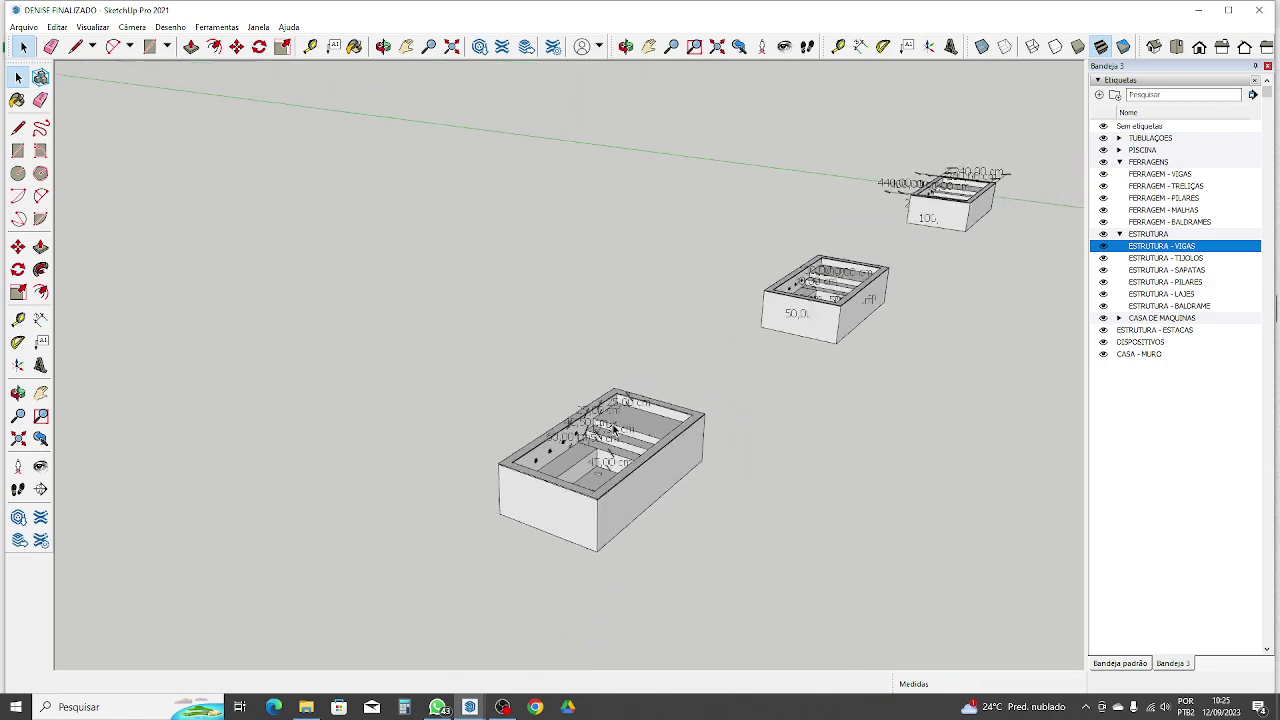
pyautogui.moveTo(508, 424); pyautogui.dragTo(560, 451, button='middle')
pyautogui.scroll(5, 685, 413)
pyautogui.scroll(4, 684, 415)
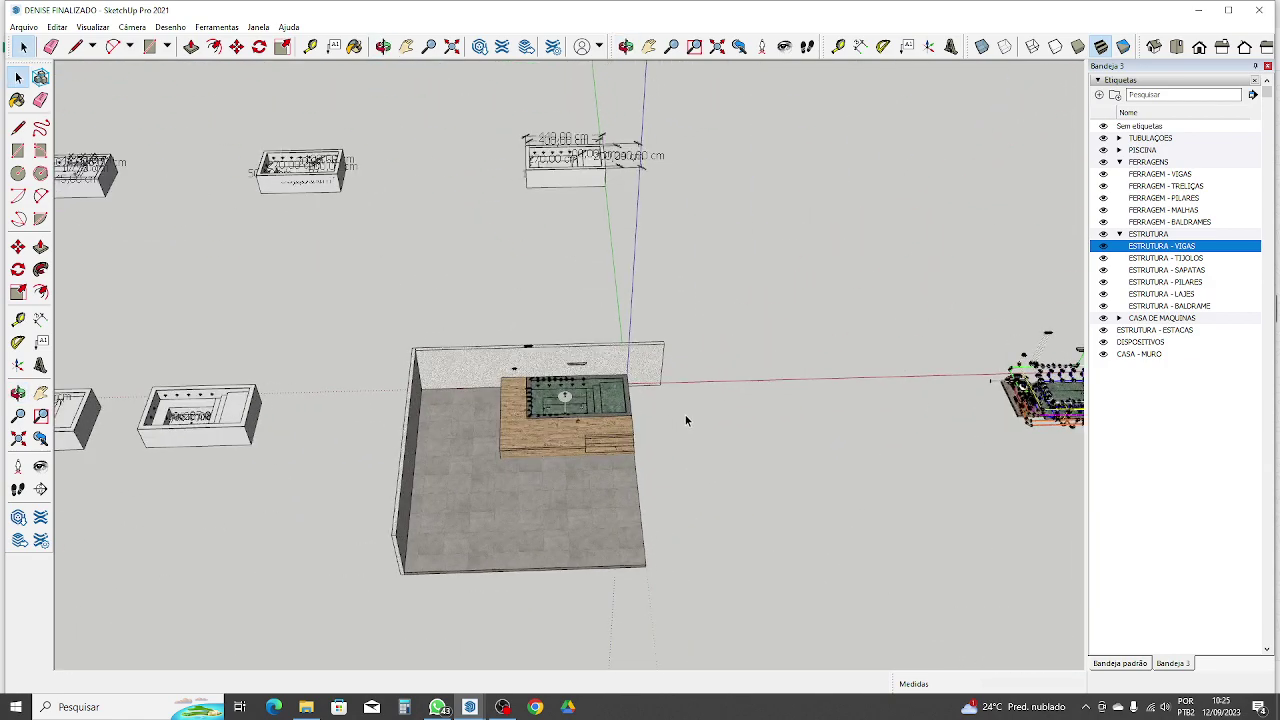
pyautogui.click(1120, 234)
pyautogui.click(1120, 162)
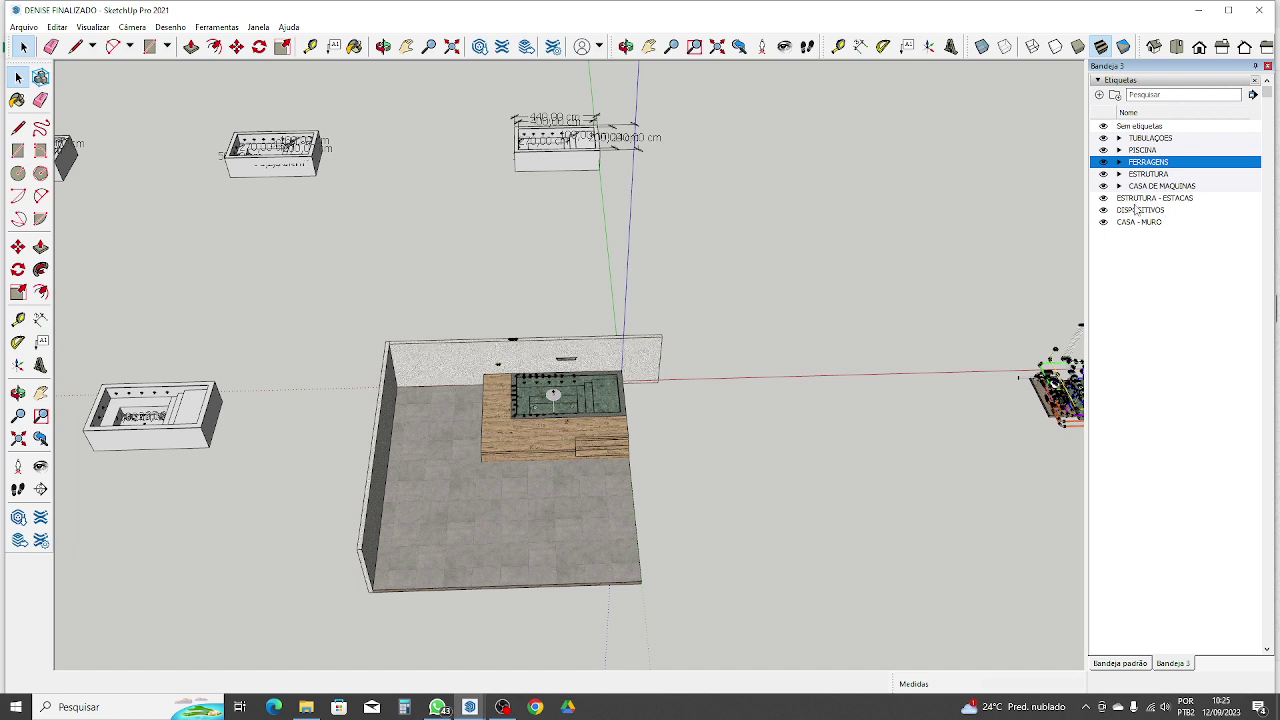
# Step: Expand the CASA DE MAQUINAS, PISCINA and TUBULAÇOES tag folders to list their individual tags
pyautogui.click(1119, 186)
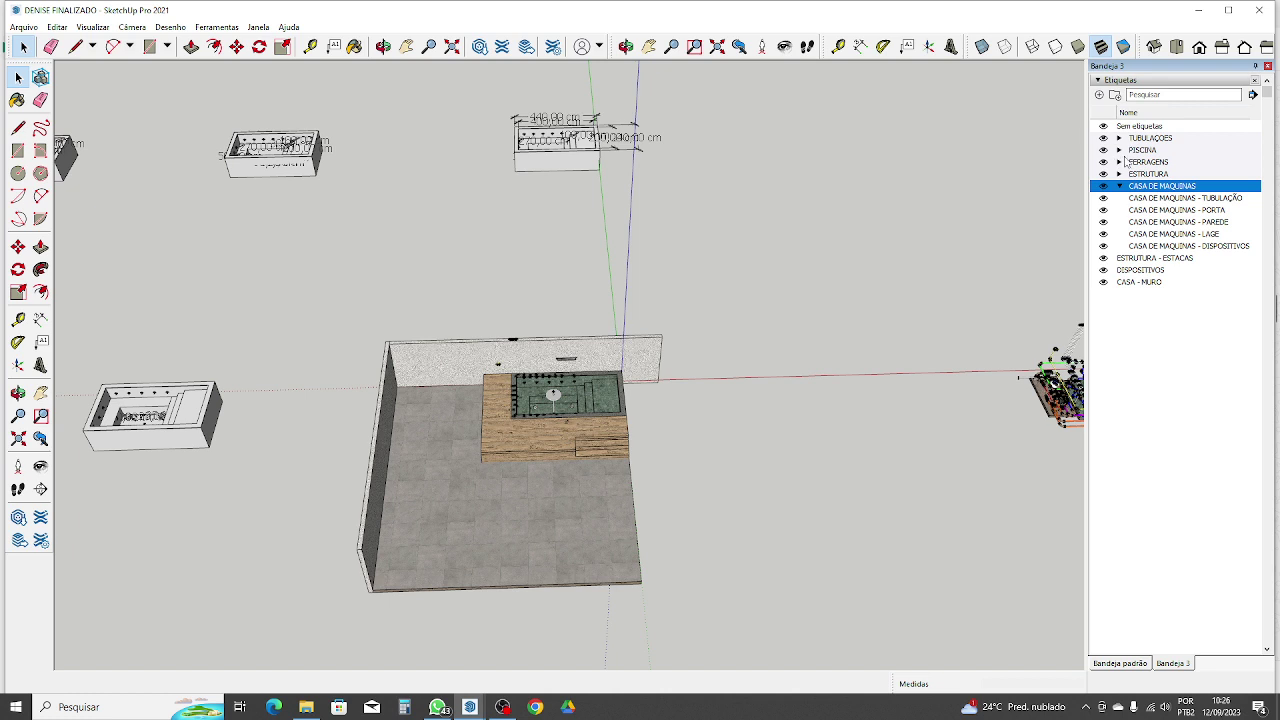
pyautogui.click(1119, 150)
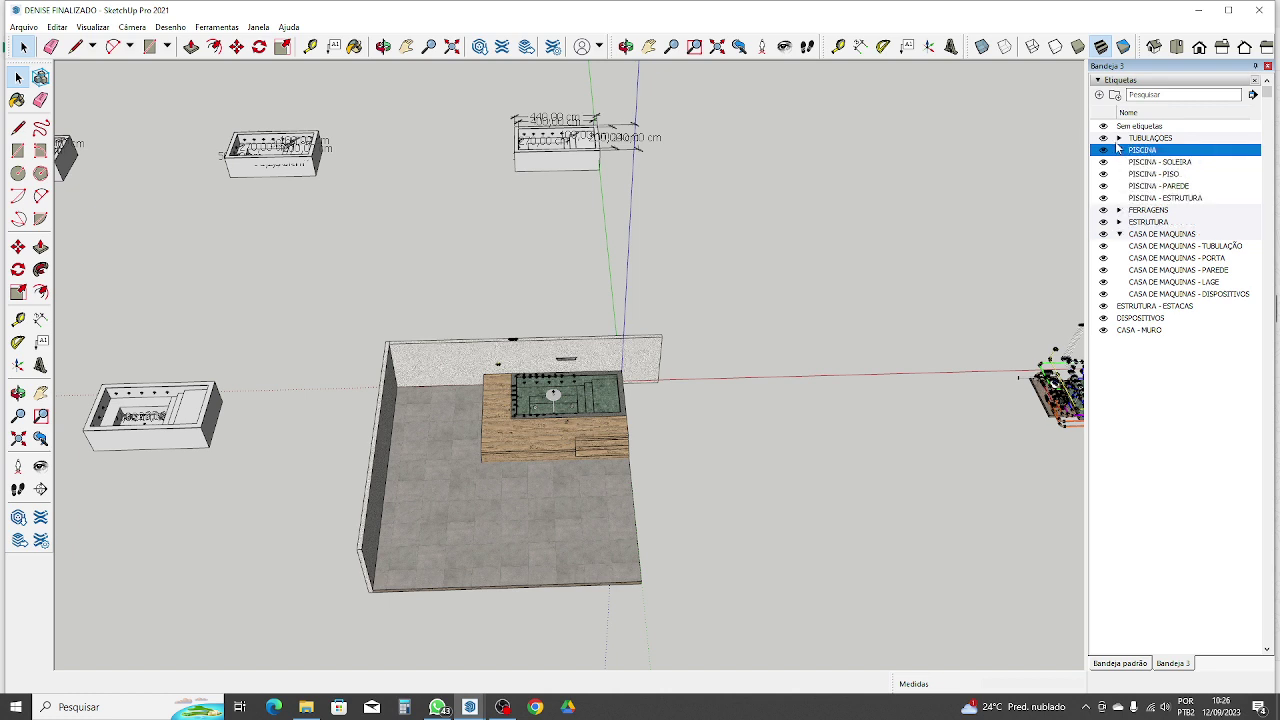
pyautogui.click(1119, 138)
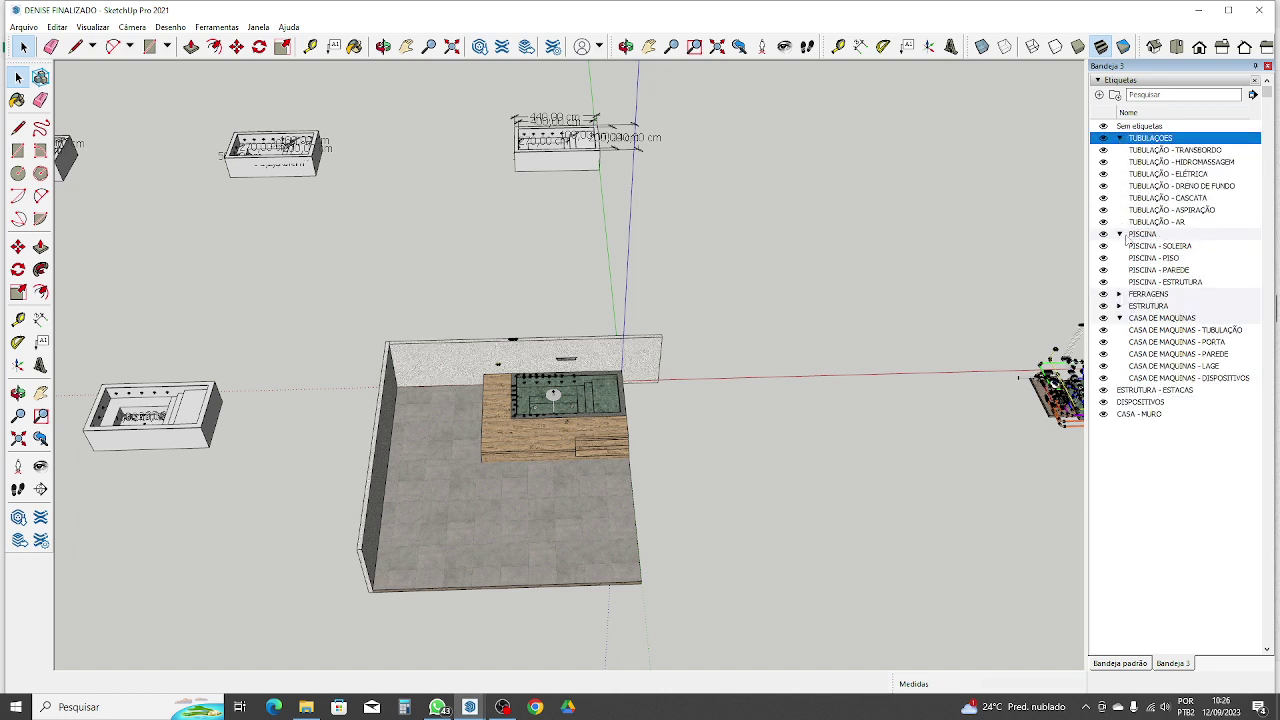
# Step: Toggle the CASA - MURO tag off and back on to compare the finished project with and without its walls
pyautogui.scroll(2, 672, 419)
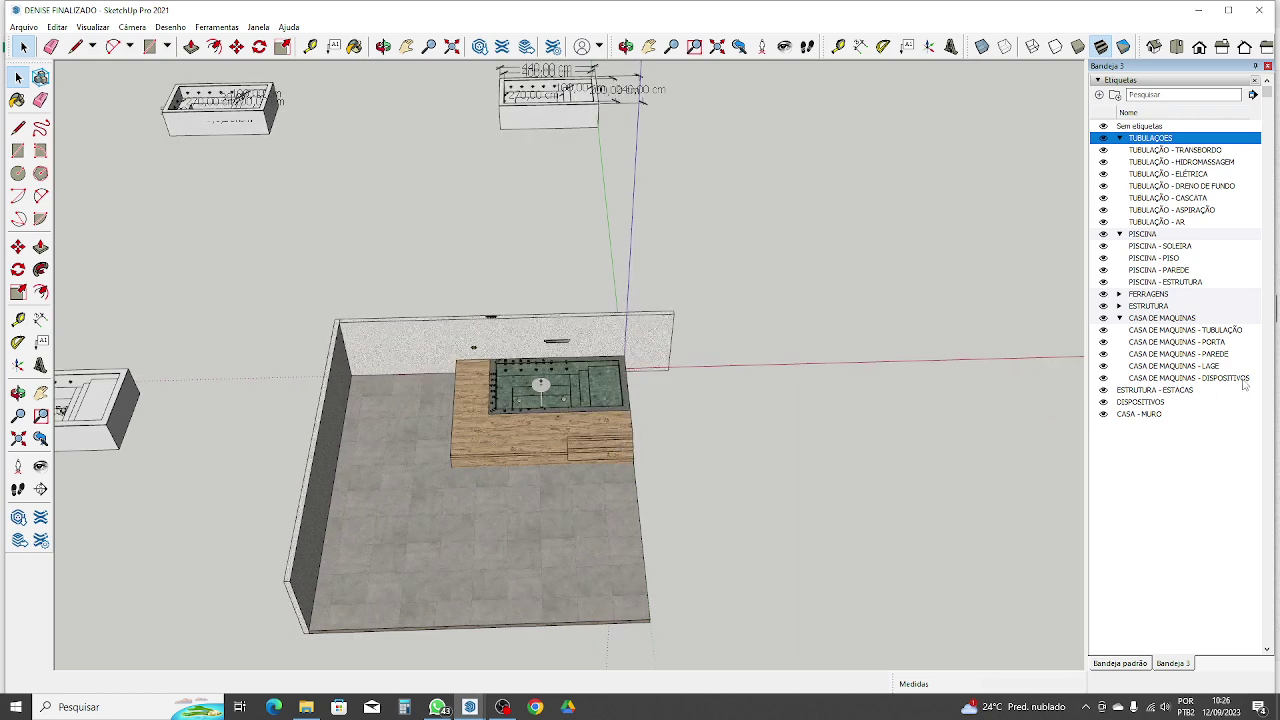
pyautogui.click(1105, 415)
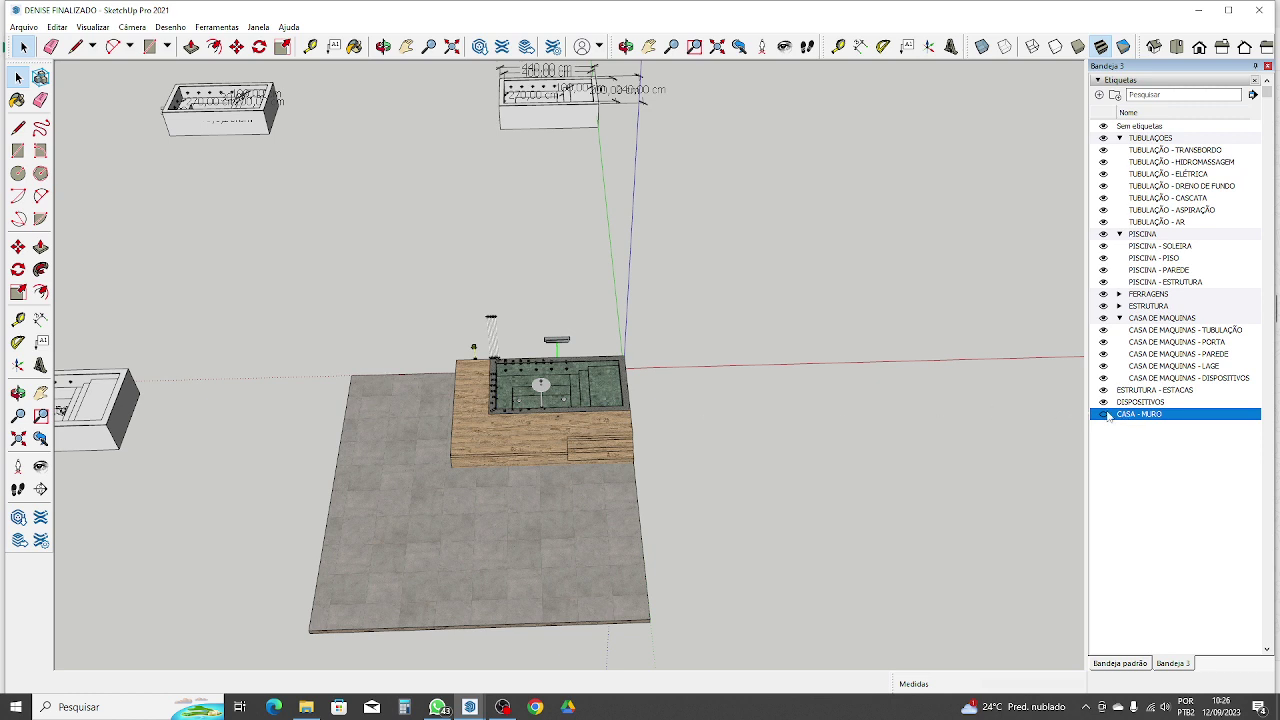
pyautogui.click(1105, 415)
pyautogui.click(1105, 415)
pyautogui.click(1105, 415)
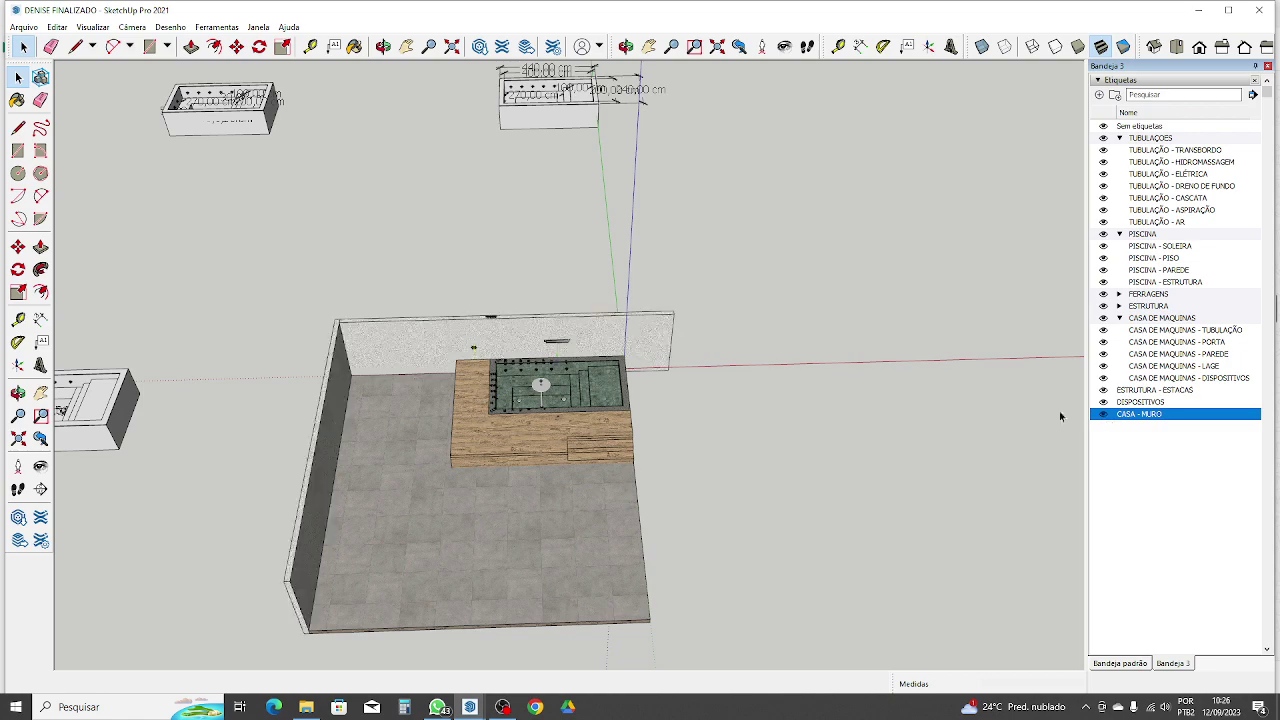
# Step: Inspect the wall behind the pool up close and hide the CASA - MURO tag to expose the embedded pipes, yellow box and cascade
pyautogui.scroll(8, 492, 336)
pyautogui.scroll(5, 492, 336)
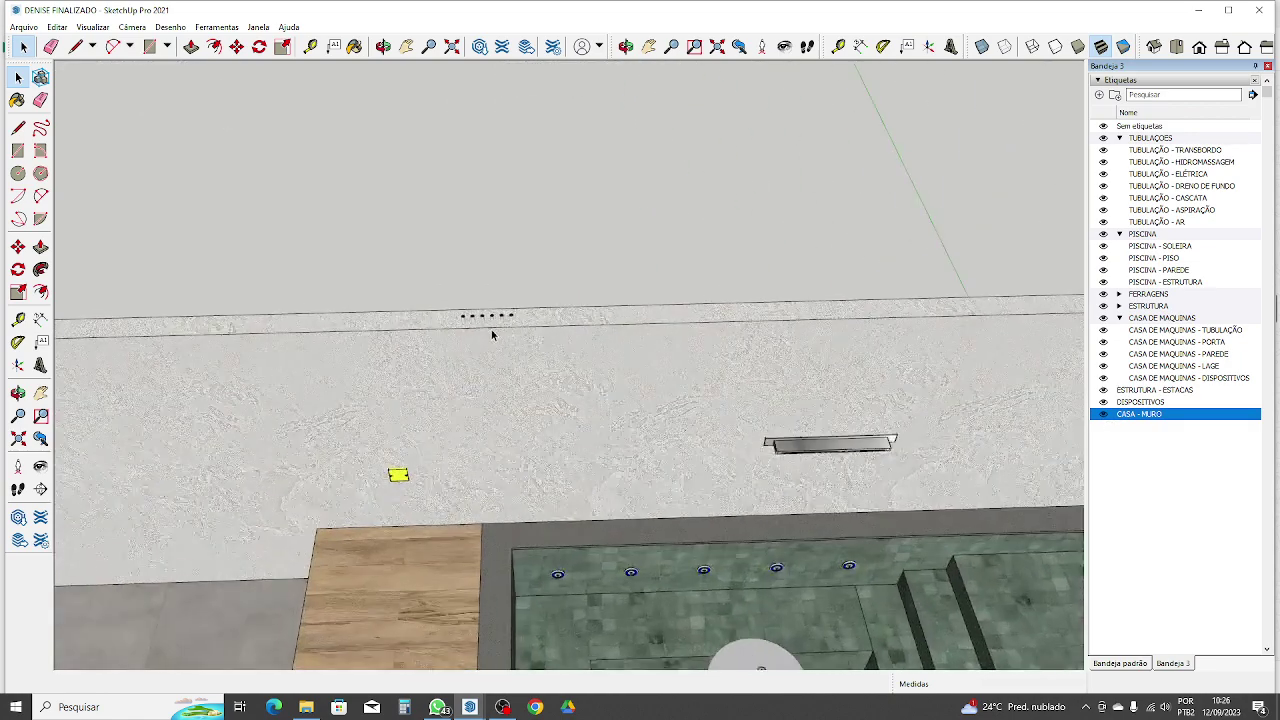
pyautogui.moveTo(525, 377); pyautogui.dragTo(509, 277, button='middle')
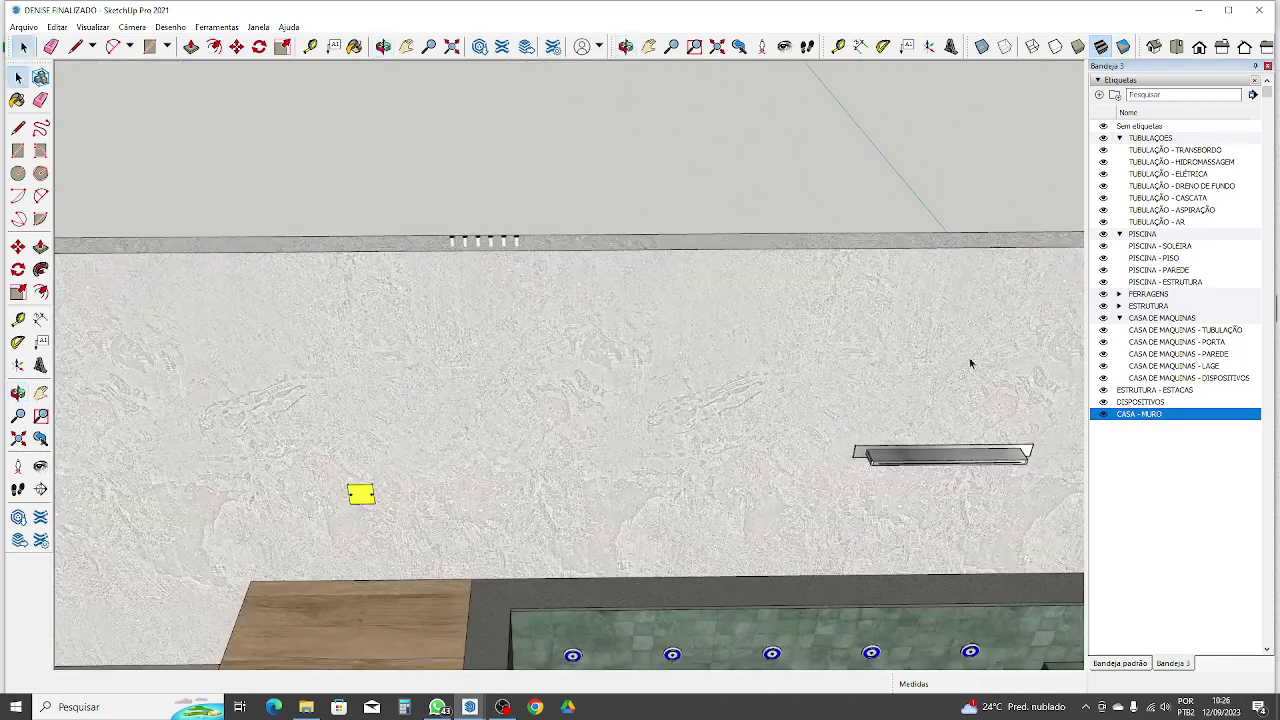
pyautogui.click(1104, 414)
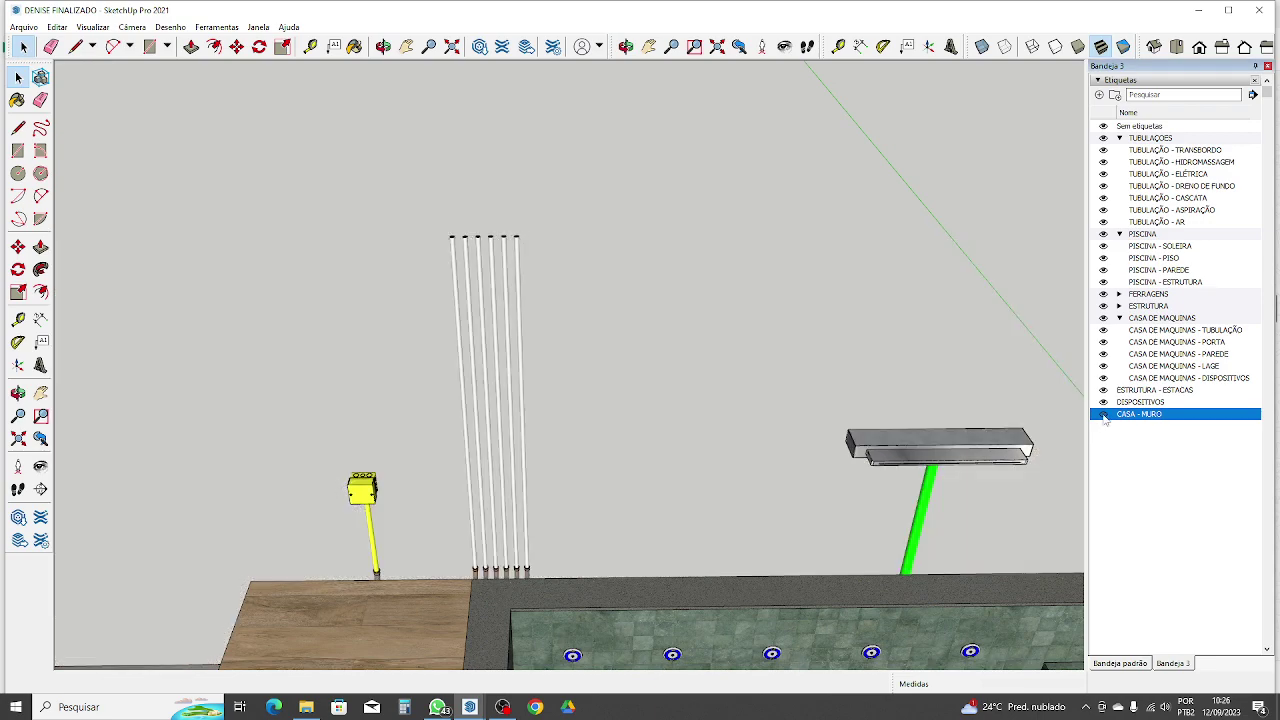
pyautogui.click(1104, 414)
pyautogui.click(1104, 414)
pyautogui.scroll(-10, 544, 359)
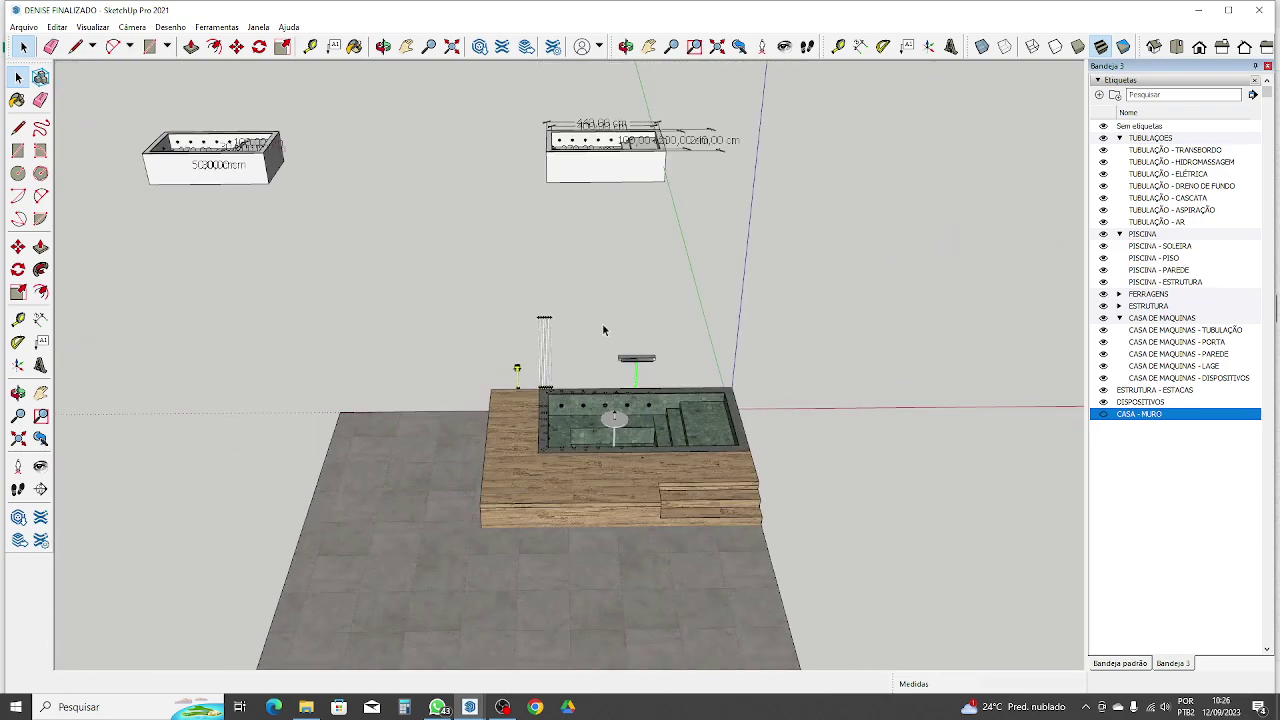
# Step: Hide the PISCINA - SOLEIRA, PISCINA - PAREDE and PISCINA - ESTRUTURA tags
pyautogui.scroll(-3, 513, 359)
pyautogui.moveTo(513, 359); pyautogui.dragTo(1081, 354, button='middle')
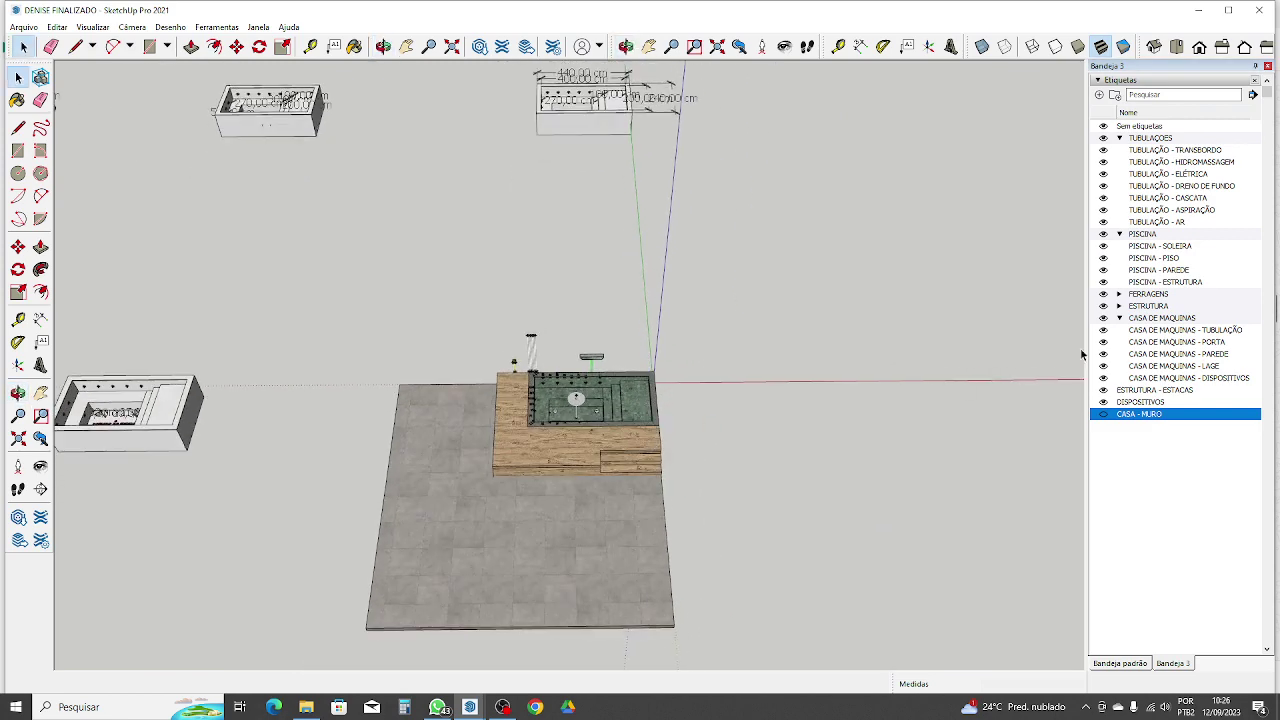
pyautogui.click(1104, 246)
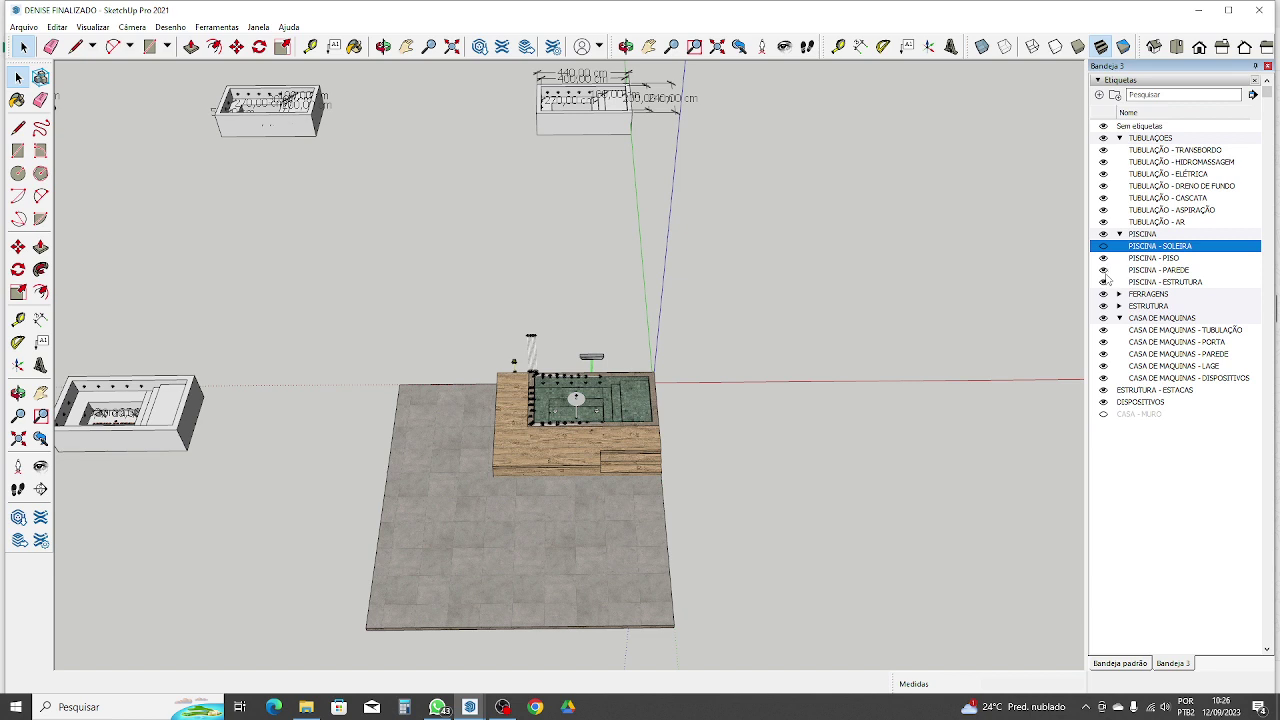
pyautogui.click(1104, 270)
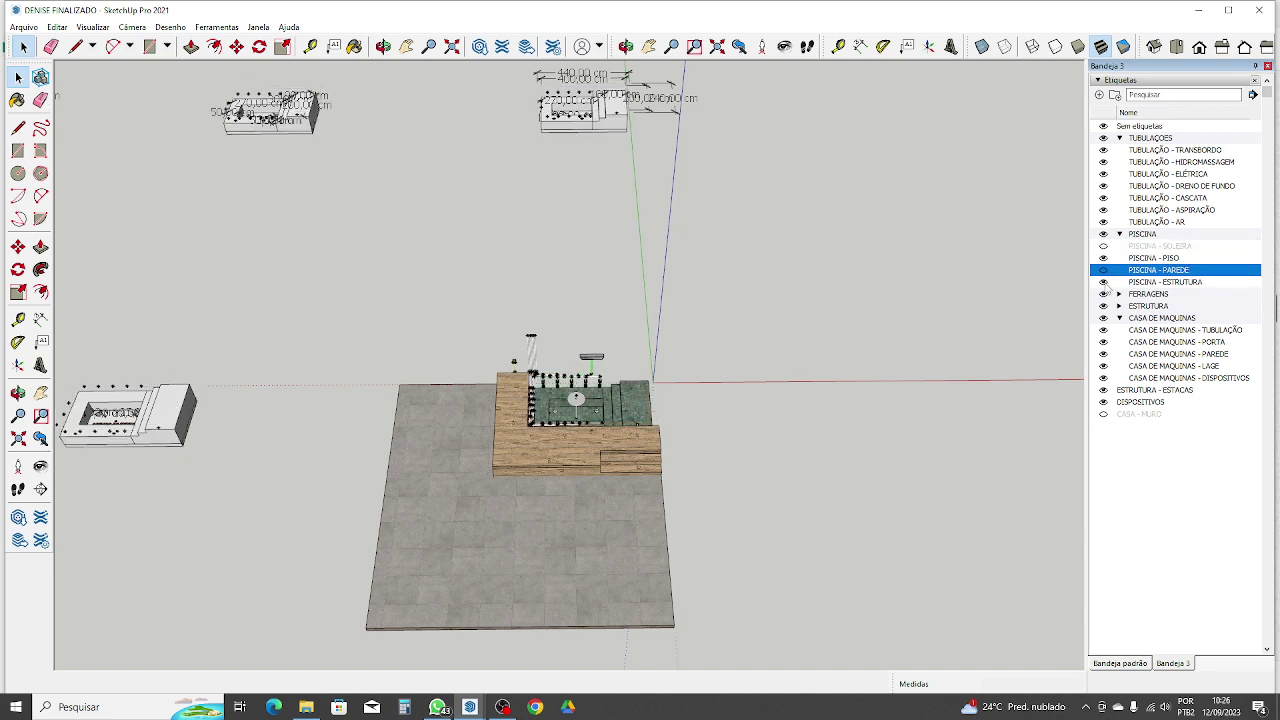
pyautogui.click(1104, 282)
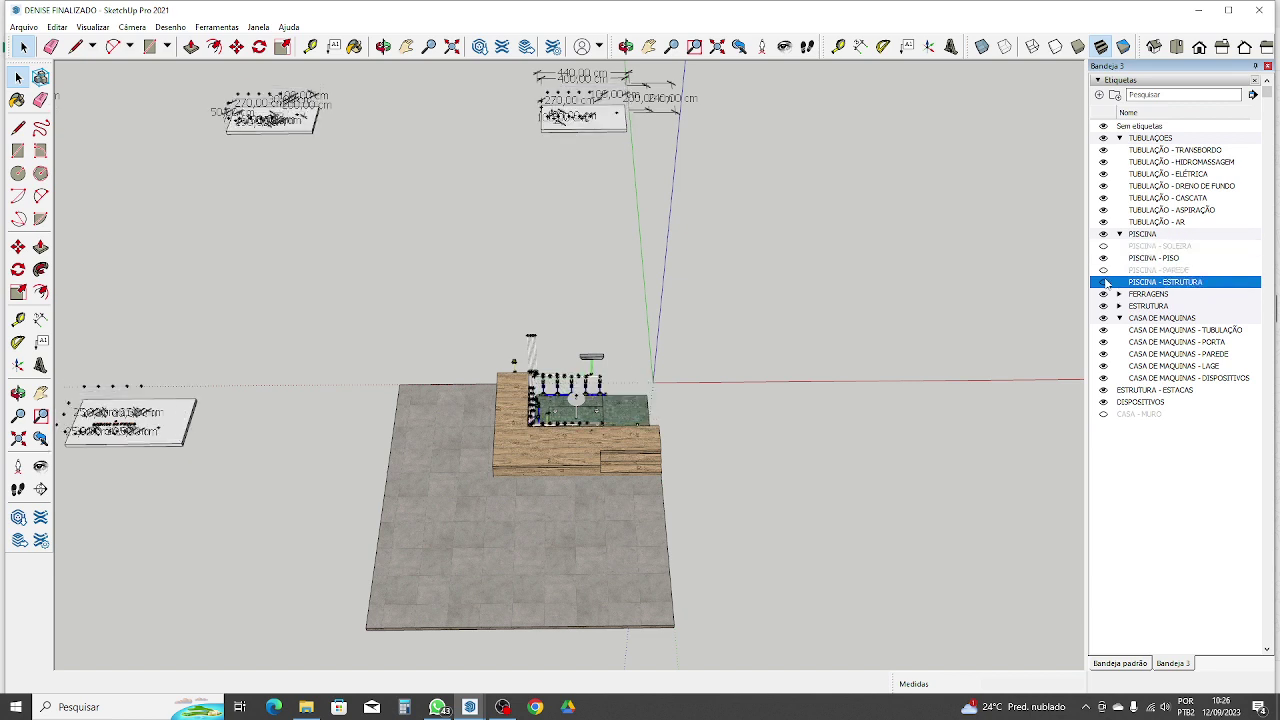
# Step: Undo the hiding of the PISCINA - SOLEIRA, PISCINA - PAREDE and PISCINA - ESTRUTURA tags
pyautogui.click(1105, 281)
pyautogui.hotkey('ctrl', 'z')
pyautogui.hotkey('ctrl', 'z')
pyautogui.hotkey('ctrl', 'z')
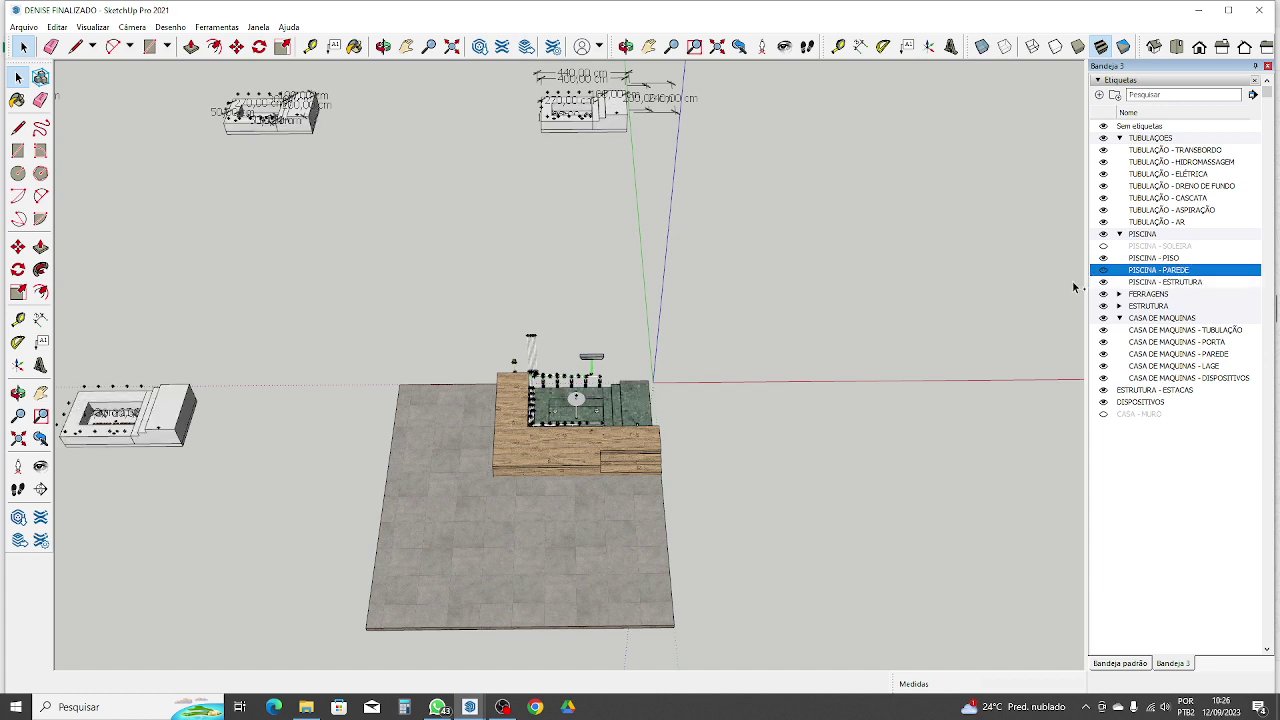
pyautogui.hotkey('ctrl', 'z')
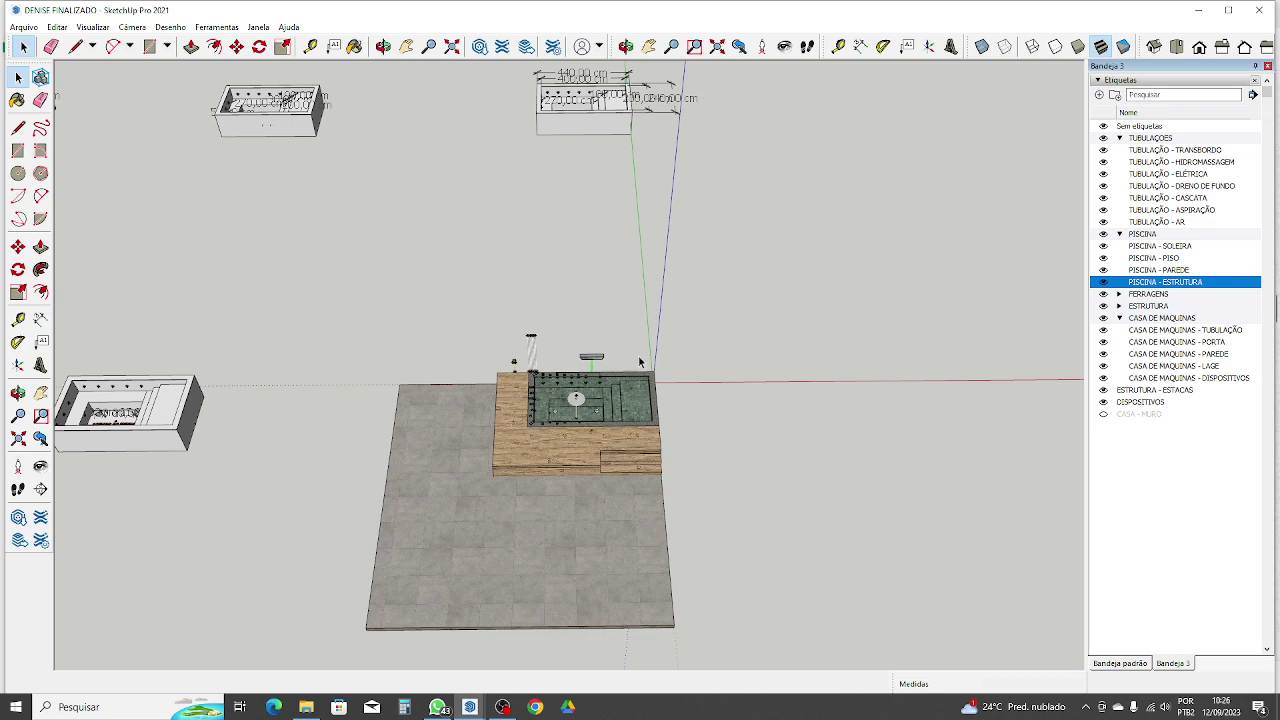
# Step: Hide the CASA DE MAQUINAS - PORTA, LAGE and PAREDE tags to expose the machine room's equipment and the pipes beside the pool
pyautogui.moveTo(547, 390); pyautogui.dragTo(975, 295, button='middle')
pyautogui.scroll(5, 600, 450)
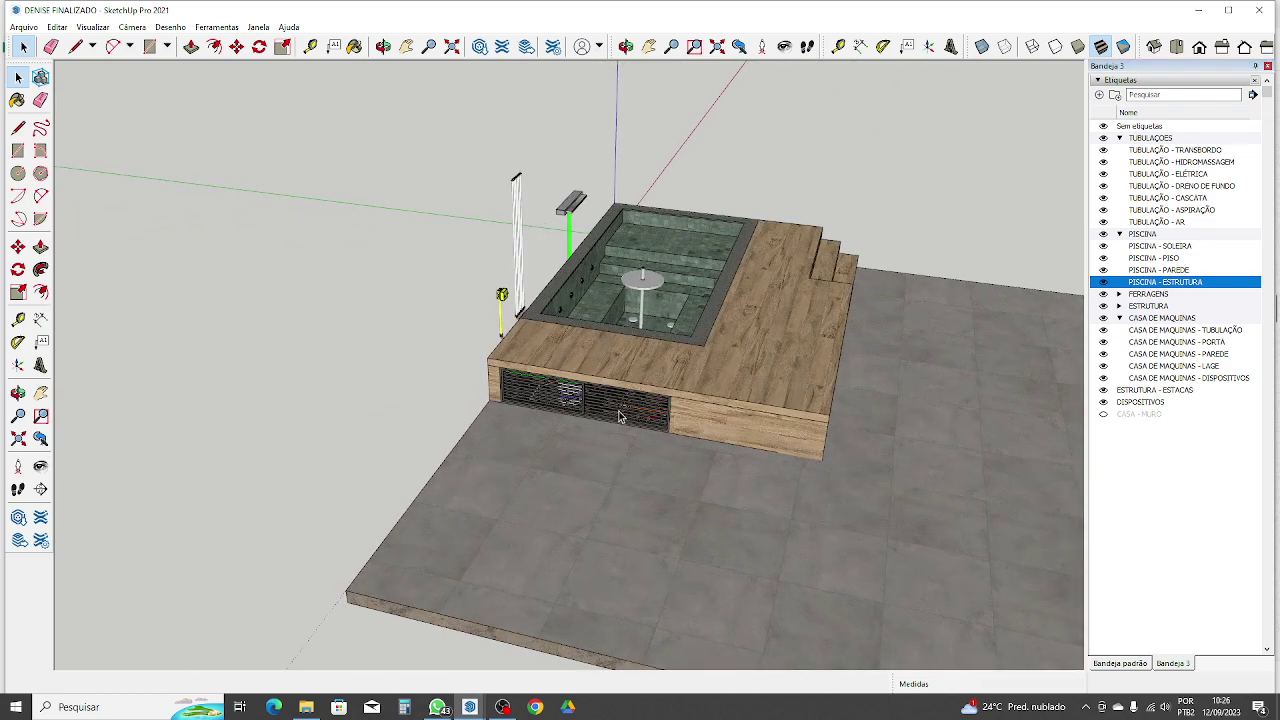
pyautogui.scroll(2, 619, 416)
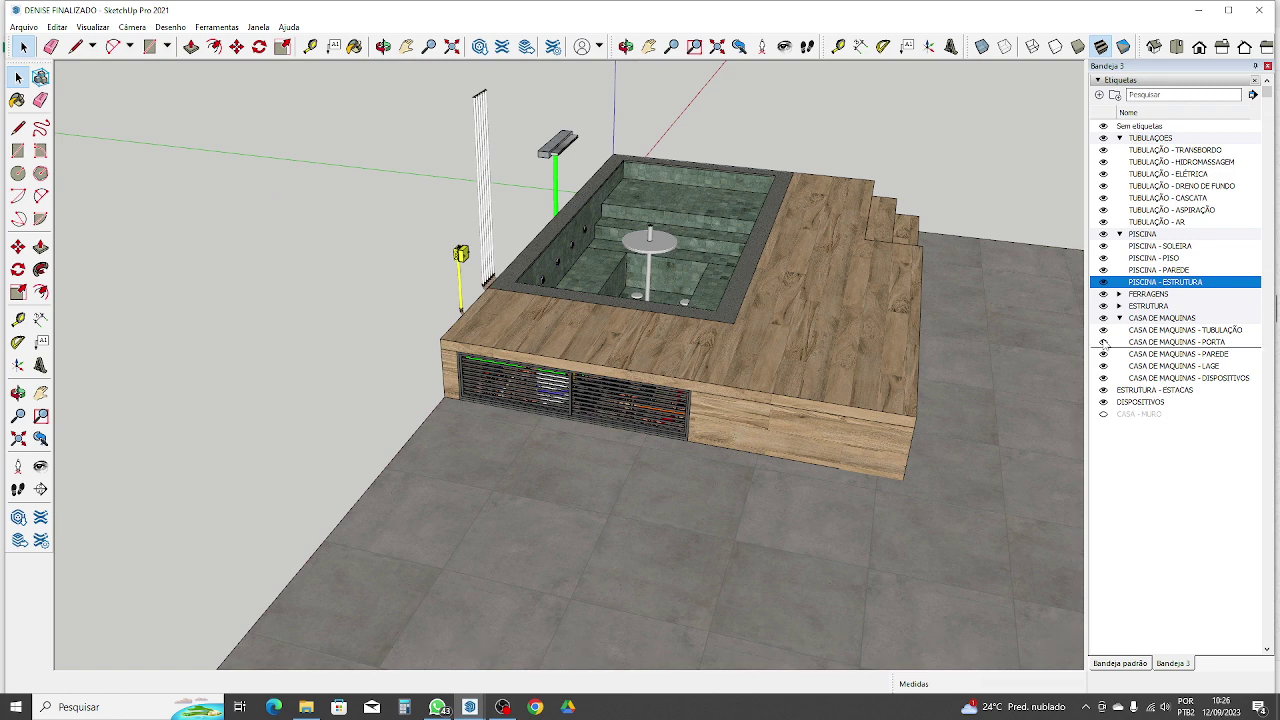
pyautogui.click(1104, 342)
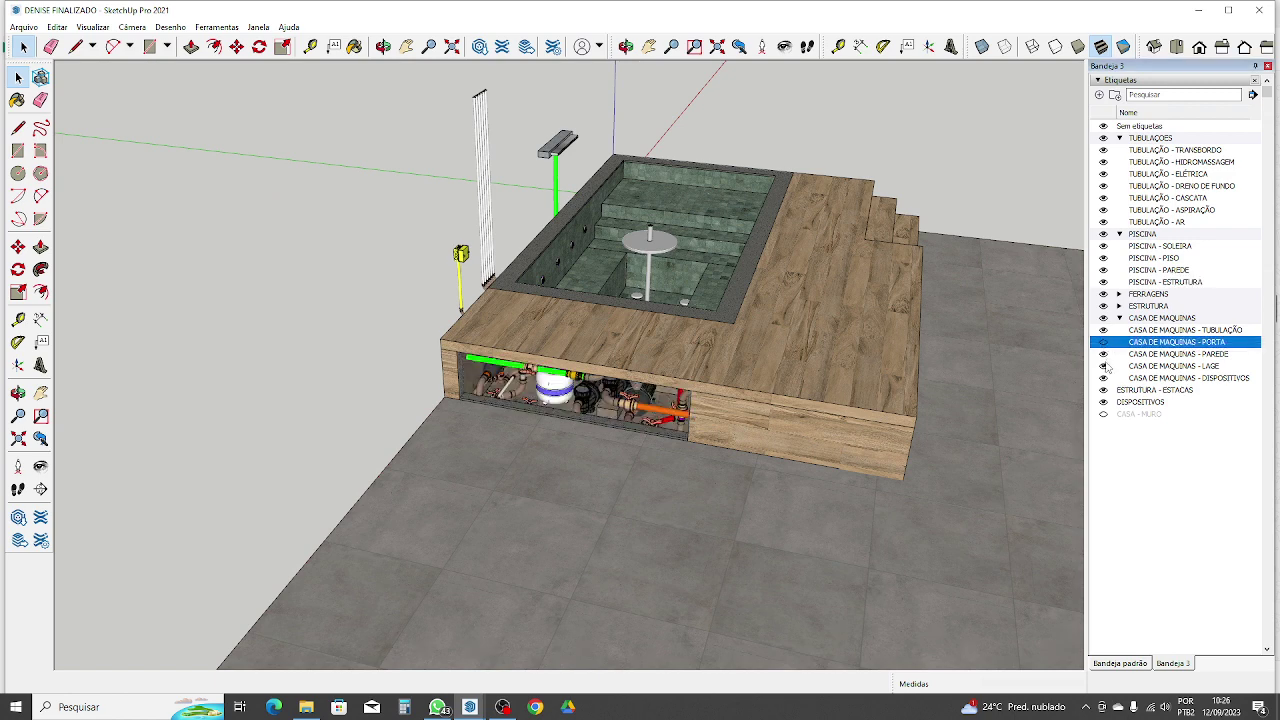
pyautogui.click(1104, 366)
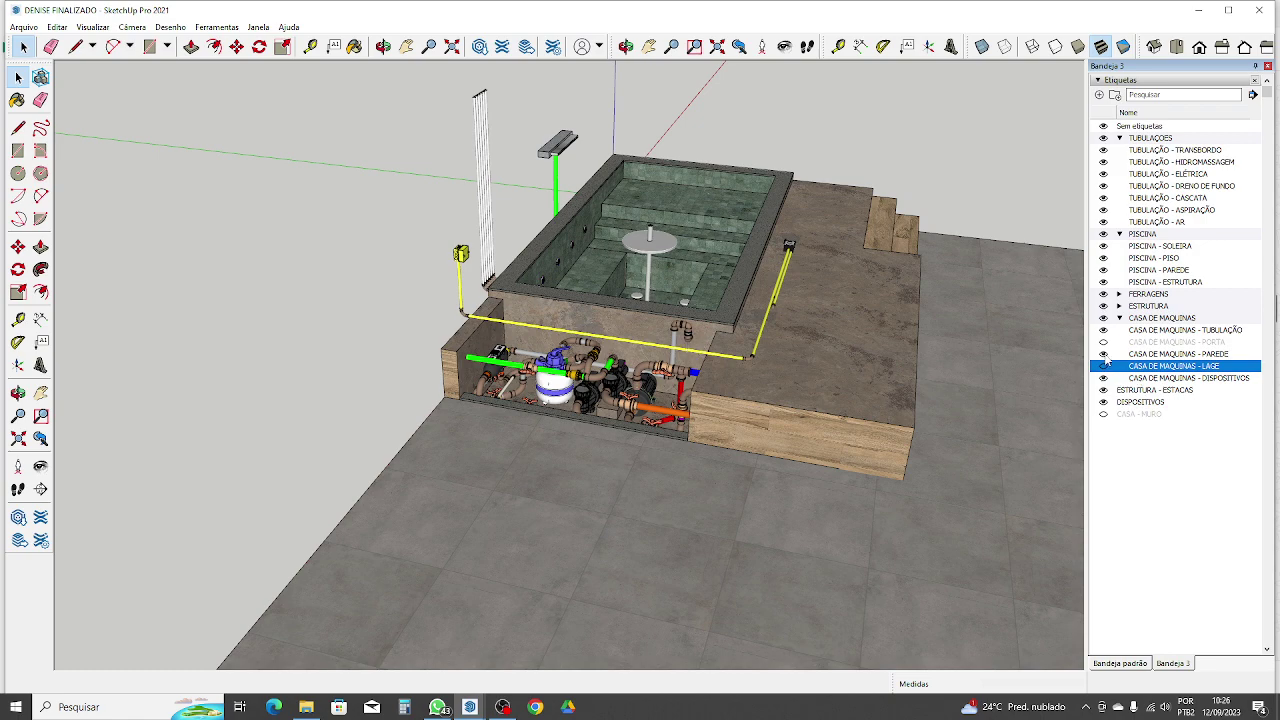
pyautogui.click(1104, 355)
# Step: Examine the exposed filter, pumps and coloured pipe runs around the machine-room corner of the pool
pyautogui.moveTo(978, 451); pyautogui.dragTo(523, 540, button='middle')
pyautogui.scroll(3, 529, 530)
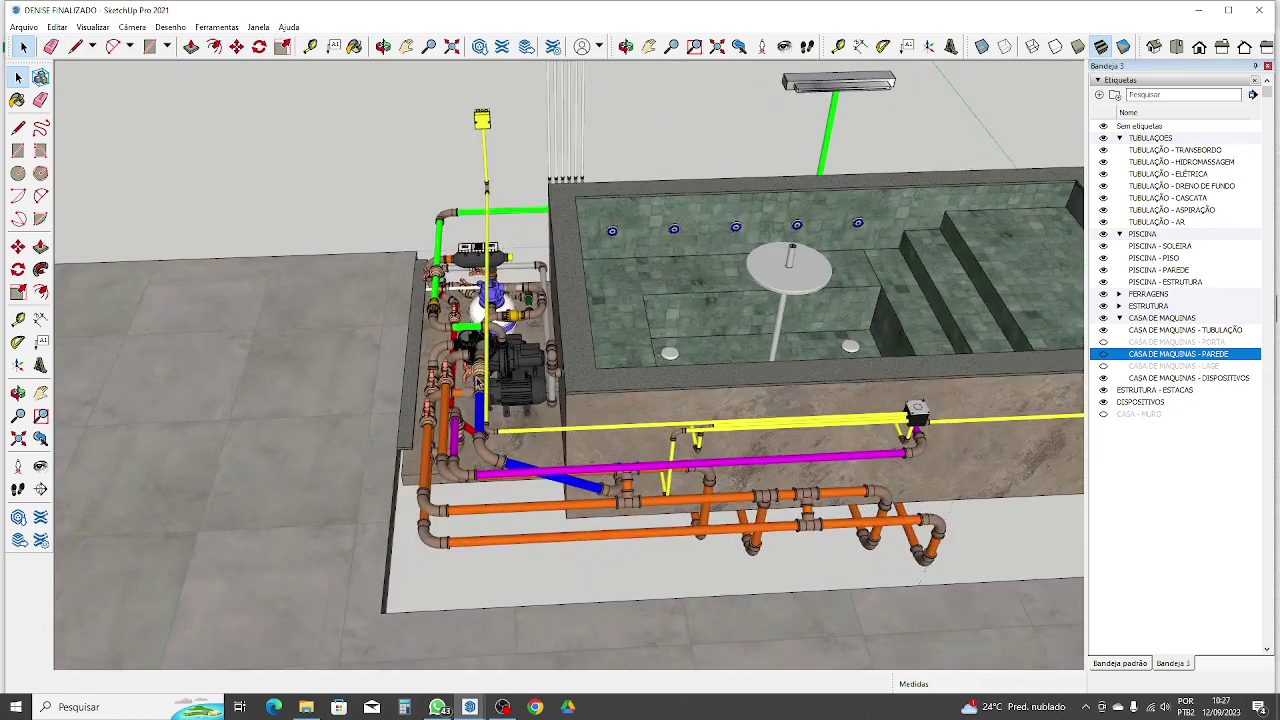
pyautogui.moveTo(476, 306); pyautogui.dragTo(589, 349, button='middle')
pyautogui.scroll(-6, 590, 348)
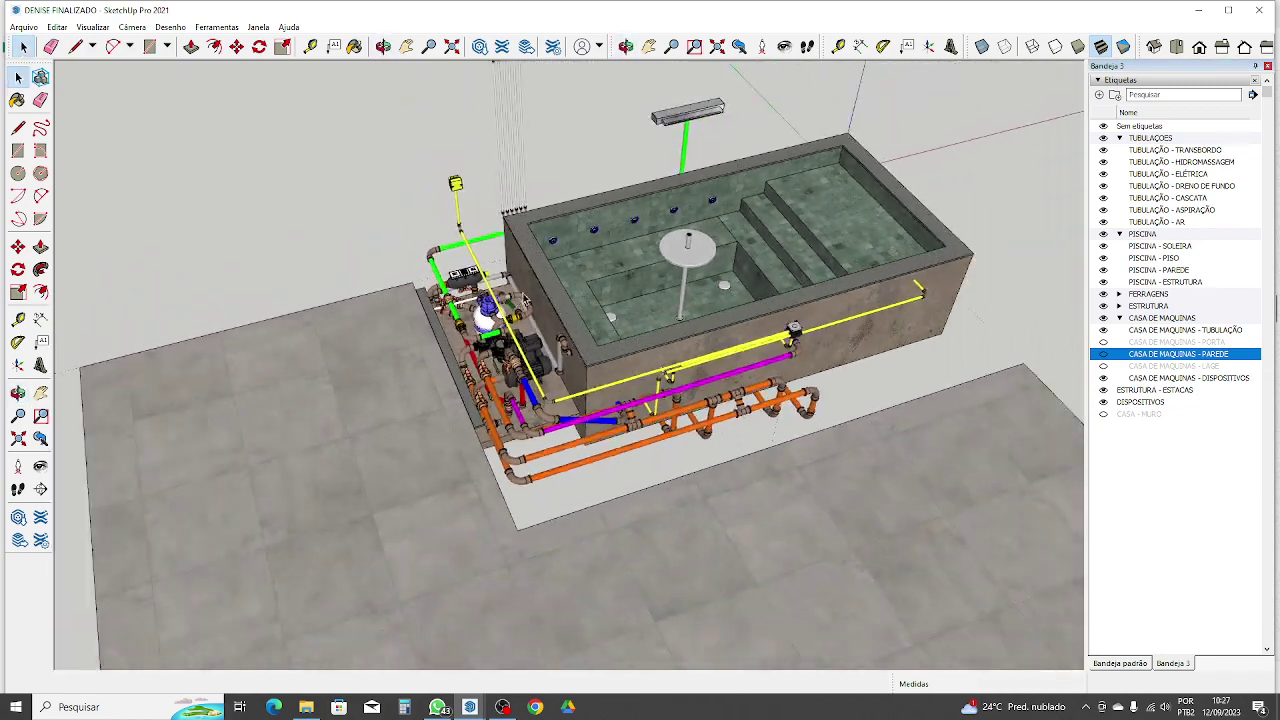
pyautogui.scroll(4, 674, 443)
pyautogui.moveTo(625, 429); pyautogui.dragTo(695, 378, button='middle')
pyautogui.scroll(5, 598, 446)
pyautogui.moveTo(513, 272); pyautogui.dragTo(745, 333, button='middle')
pyautogui.scroll(-5, 745, 333)
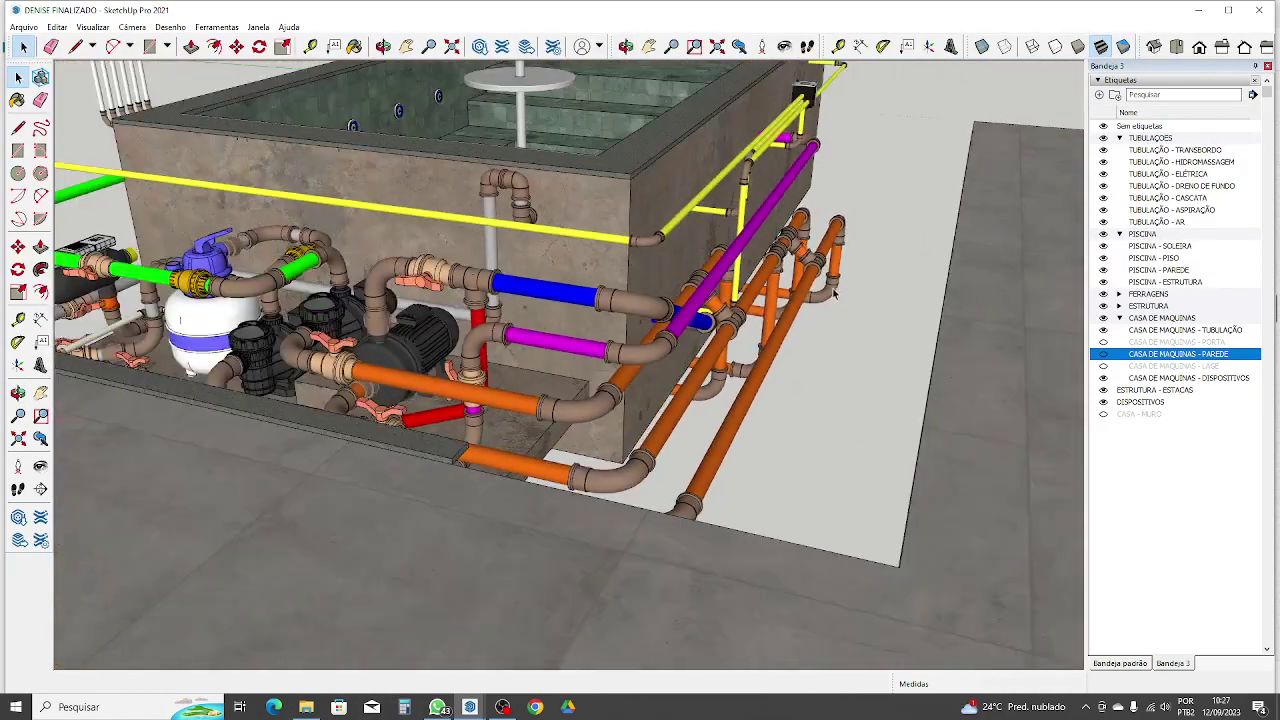
# Step: Examine the machine room and the pipes along the pool's long side as a whole from several raised viewpoints
pyautogui.moveTo(834, 292); pyautogui.dragTo(783, 457, button='middle')
pyautogui.scroll(-4, 525, 418)
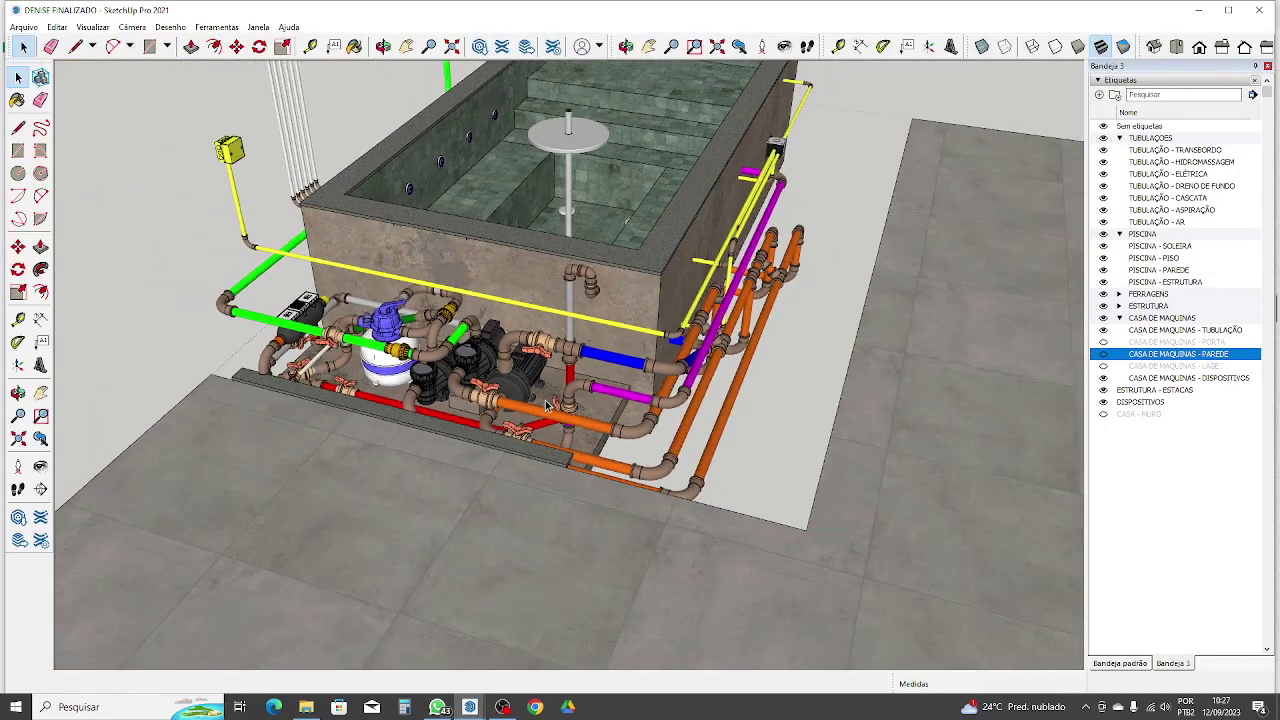
pyautogui.moveTo(525, 418); pyautogui.dragTo(467, 312, button='middle')
pyautogui.scroll(-3, 467, 312)
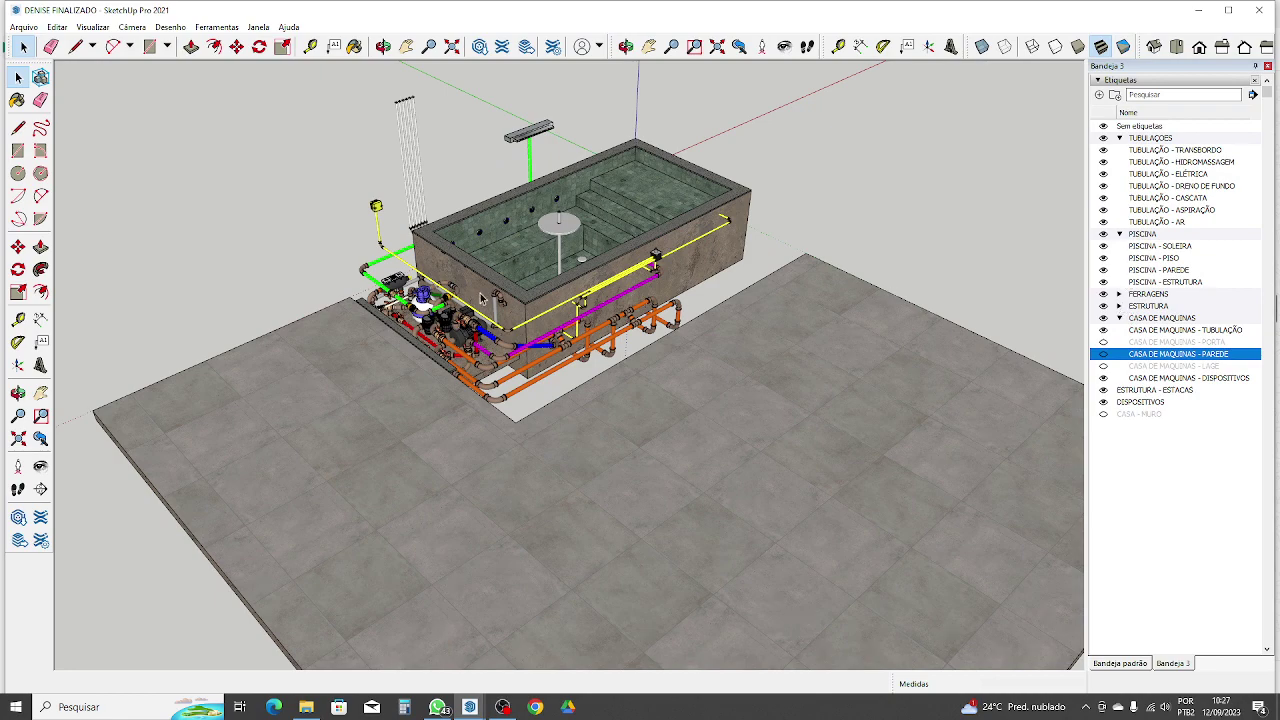
pyautogui.moveTo(480, 295); pyautogui.dragTo(338, 335, button='middle')
pyautogui.scroll(1, 460, 304)
pyautogui.moveTo(524, 305); pyautogui.dragTo(764, 355, button='middle')
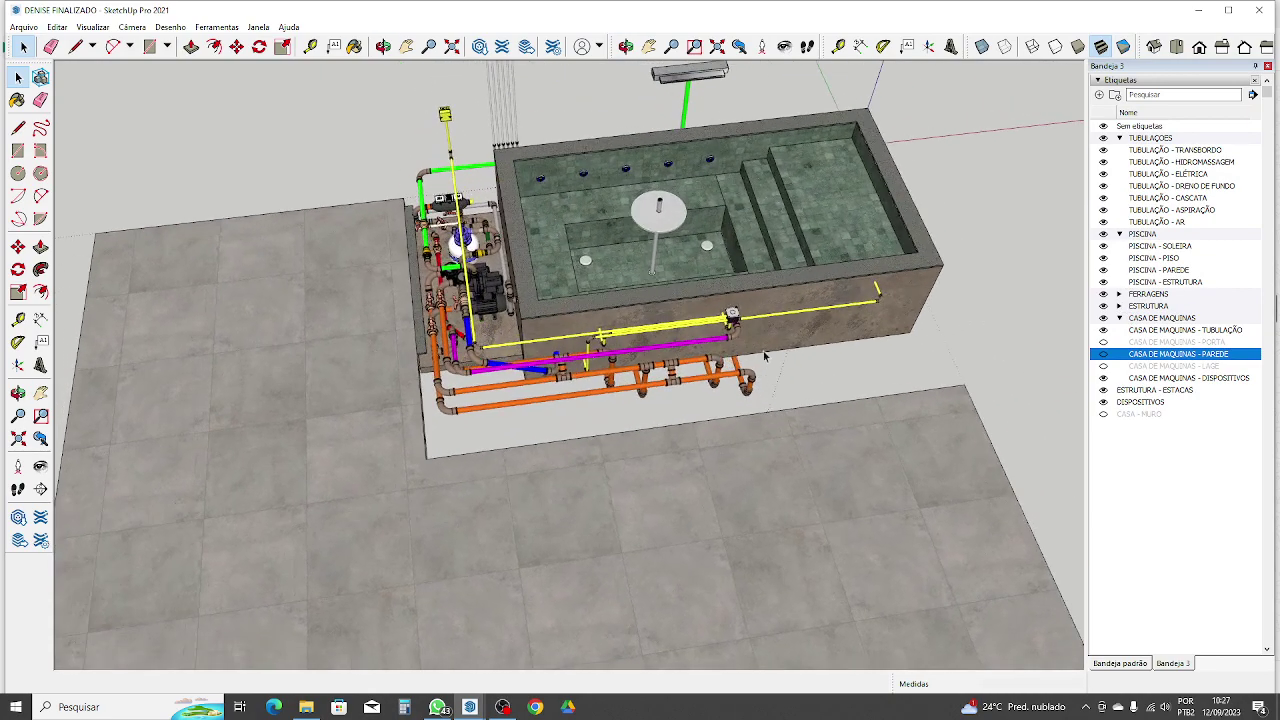
# Step: Toggle the PISCINA - SOLEIRA, PISCINA - PAREDE and PISCINA - ESTRUTURA tags off and back on to compare the pool with and without them
pyautogui.click(1103, 250)
pyautogui.click(1103, 249)
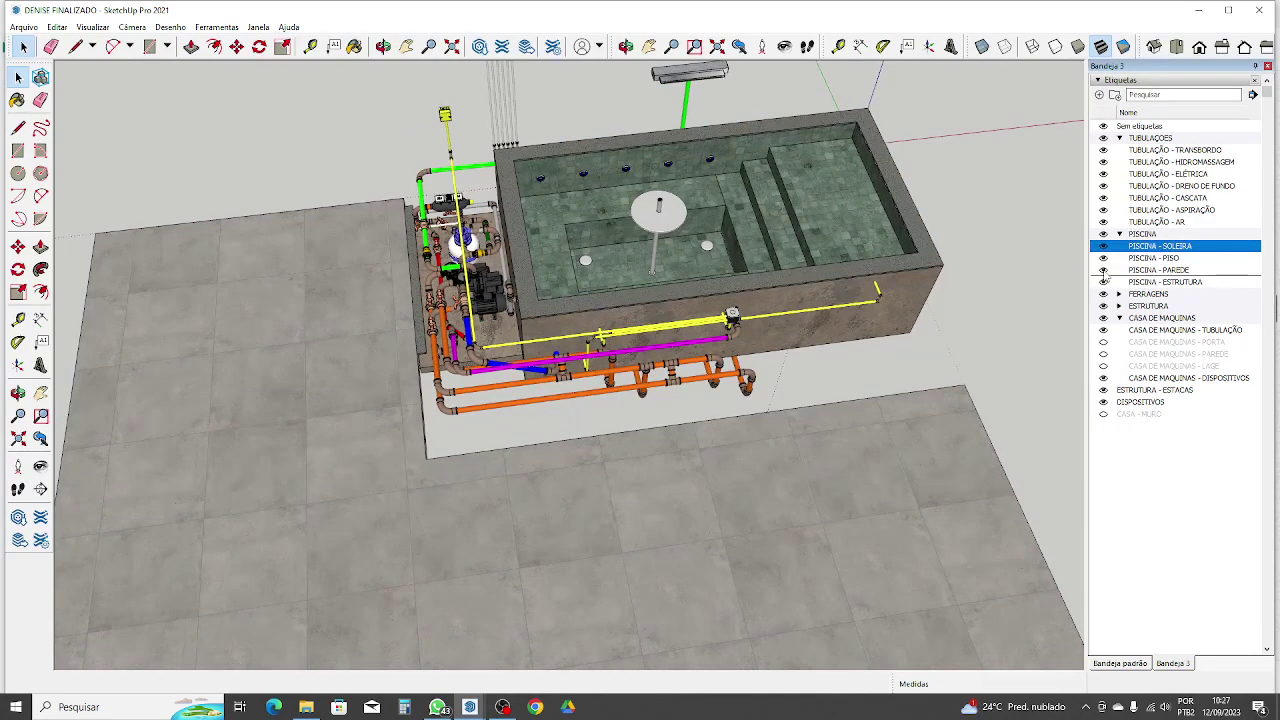
pyautogui.click(1104, 271)
pyautogui.click(1104, 271)
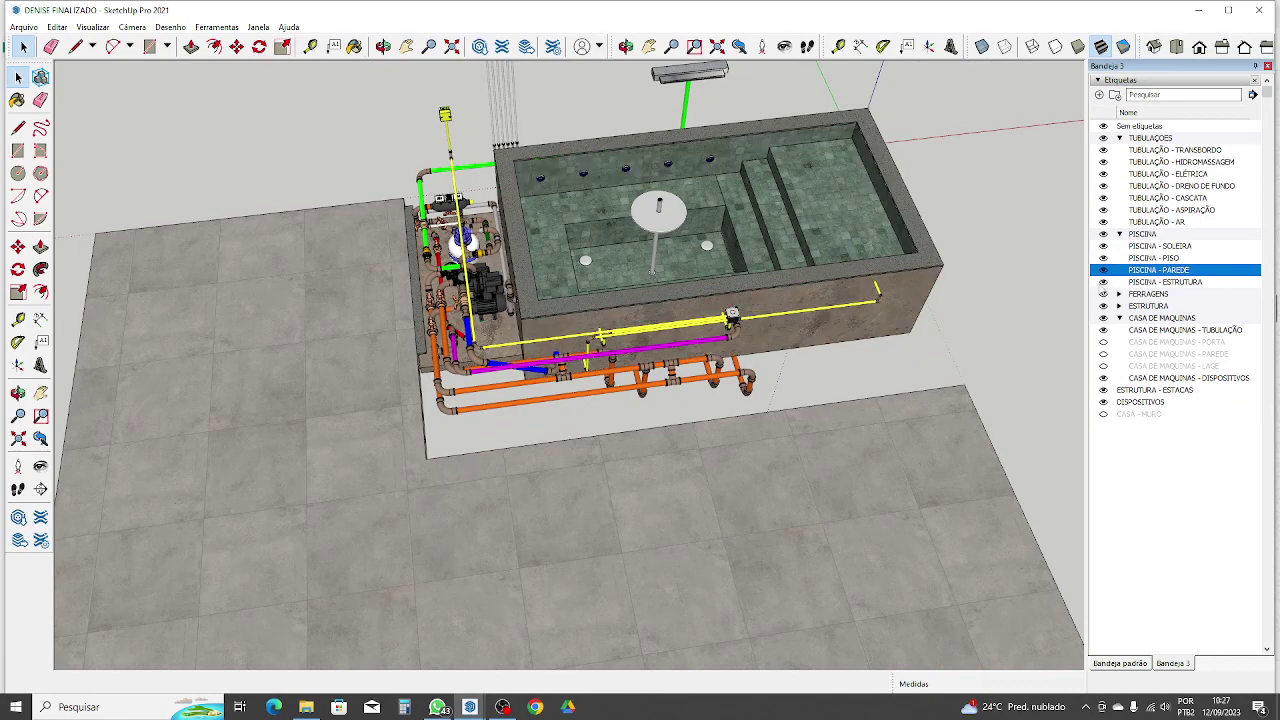
pyautogui.click(1104, 283)
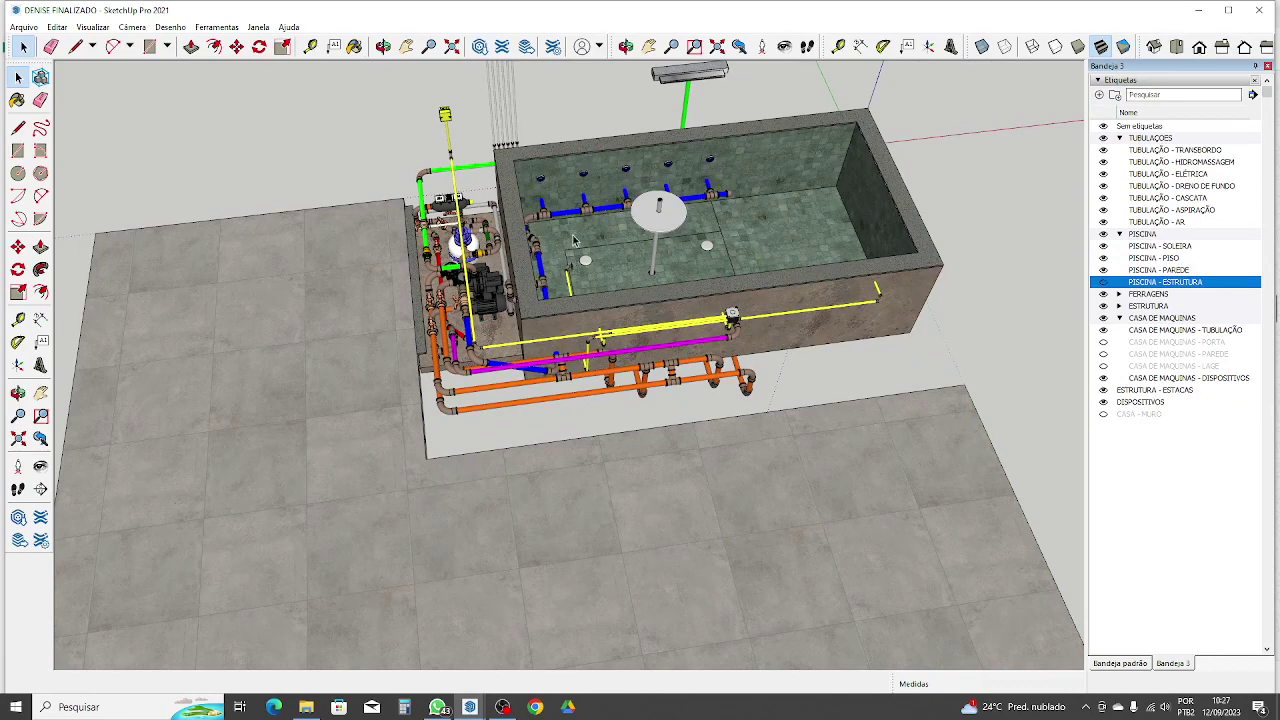
pyautogui.click(1104, 283)
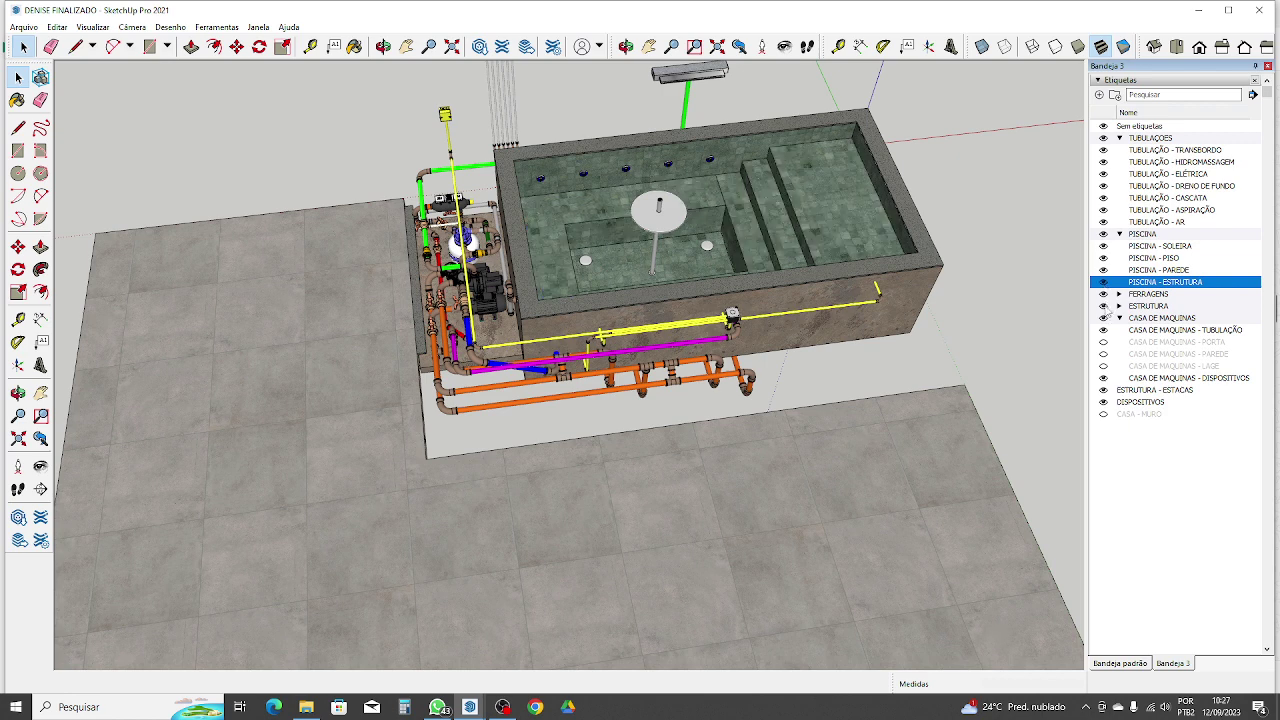
# Step: Erase the grey tiled floor around the pool and the low curb along the outer edge of the machine room
pyautogui.click(40, 100)
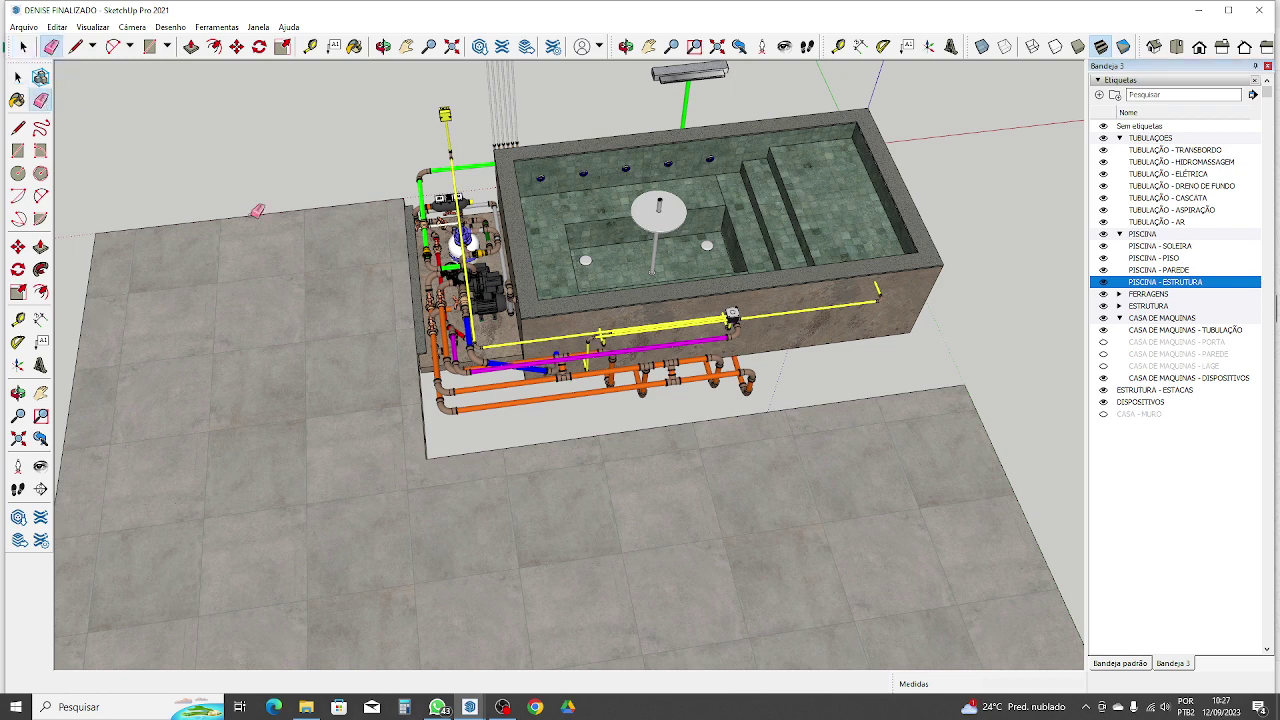
pyautogui.click(251, 217)
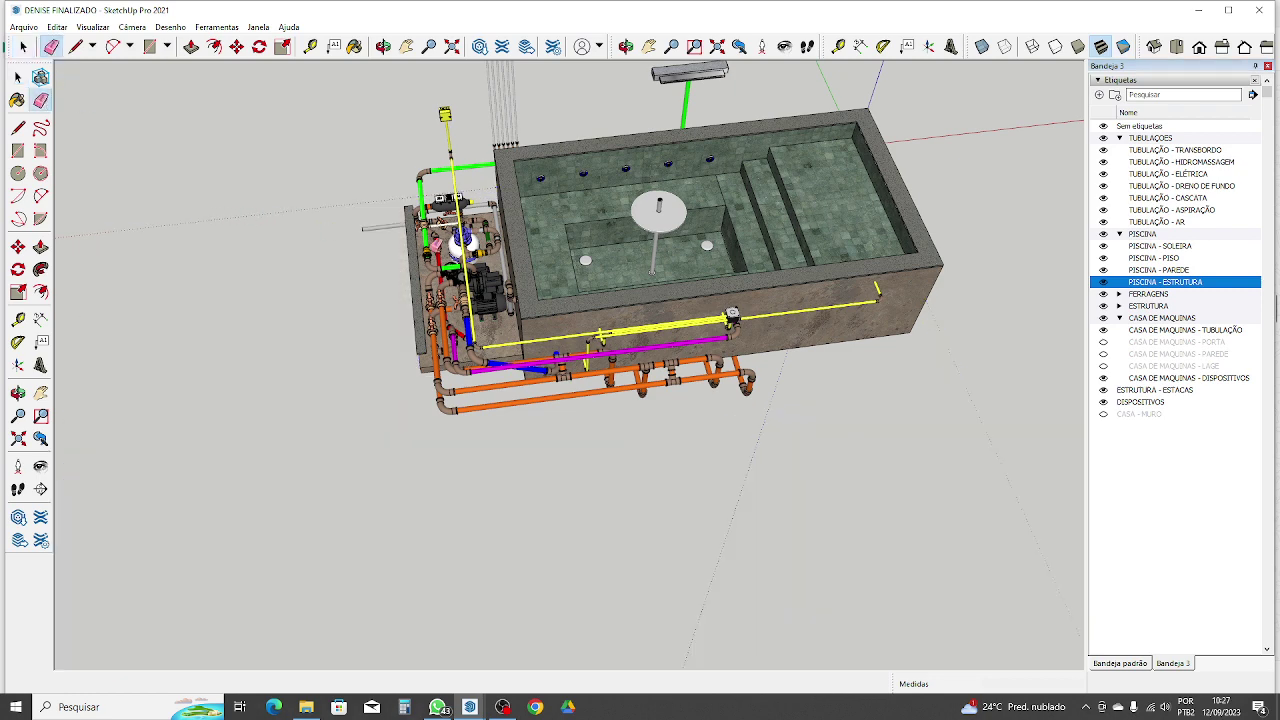
pyautogui.click(408, 313)
pyautogui.click(17, 77)
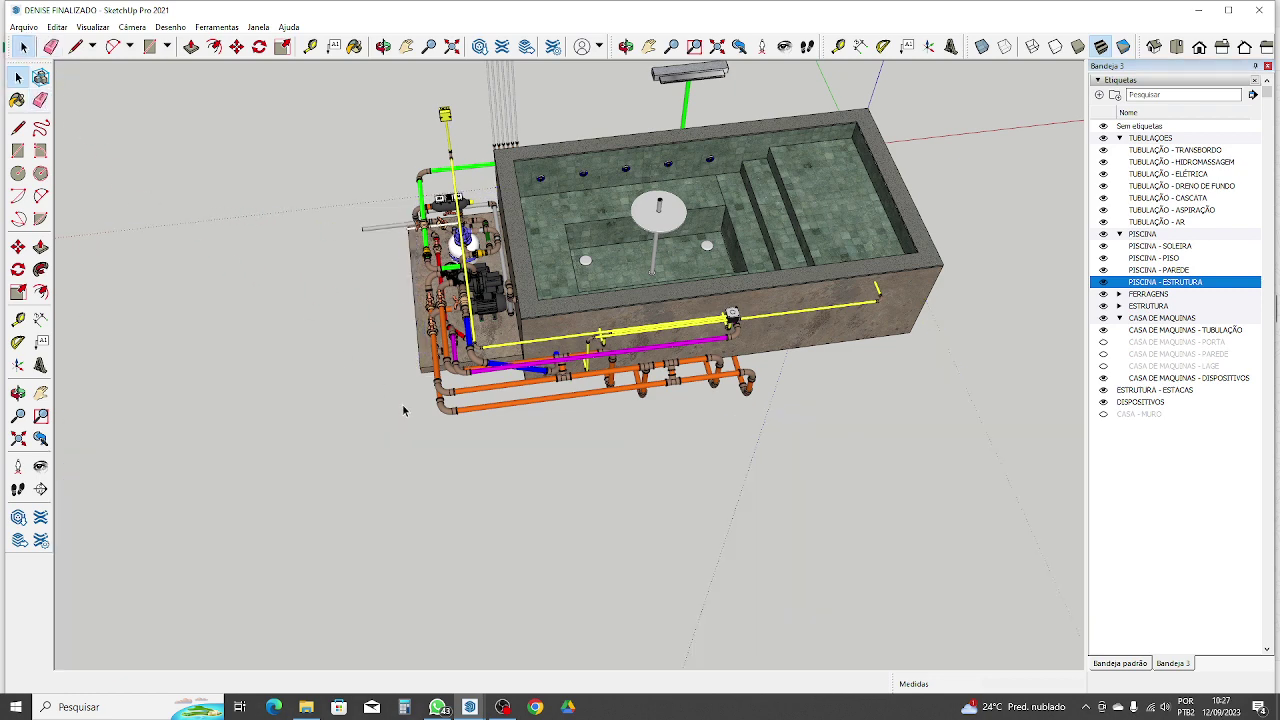
# Step: Examine the orange pipes and drain connections beneath the pool floor, and the way they run up its side
pyautogui.scroll(4, 437, 434)
pyautogui.moveTo(519, 374); pyautogui.dragTo(721, 253, button='middle')
pyautogui.scroll(1, 446, 368)
pyautogui.scroll(1, 453, 350)
pyautogui.moveTo(453, 350); pyautogui.dragTo(648, 236, button='middle')
pyautogui.scroll(2, 652, 300)
pyautogui.scroll(1, 620, 272)
pyautogui.moveTo(672, 398)
pyautogui.mouseDown(button='middle')
pyautogui.moveTo(699, 400)
pyautogui.moveTo(592, 298)
pyautogui.mouseUp(button='middle')
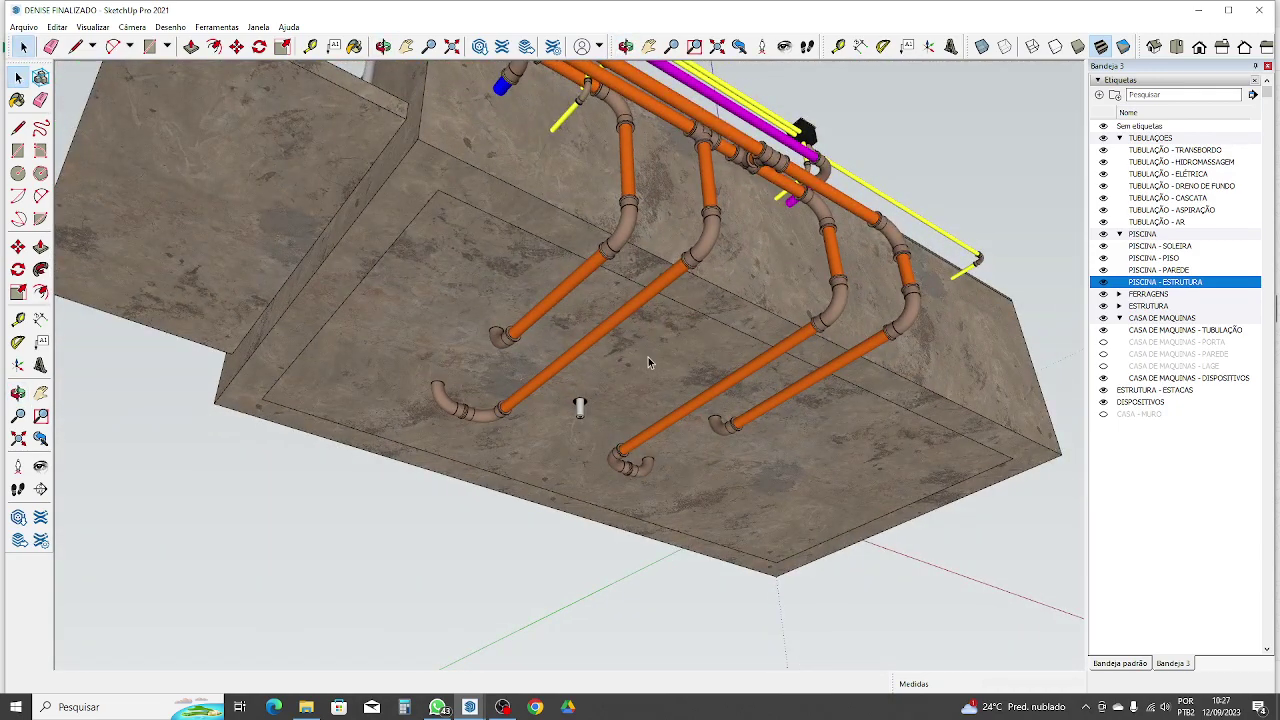
pyautogui.moveTo(648, 357)
pyautogui.mouseDown(button='middle')
pyautogui.moveTo(534, 387)
pyautogui.moveTo(743, 491)
pyautogui.moveTo(847, 391)
pyautogui.mouseUp(button='middle')
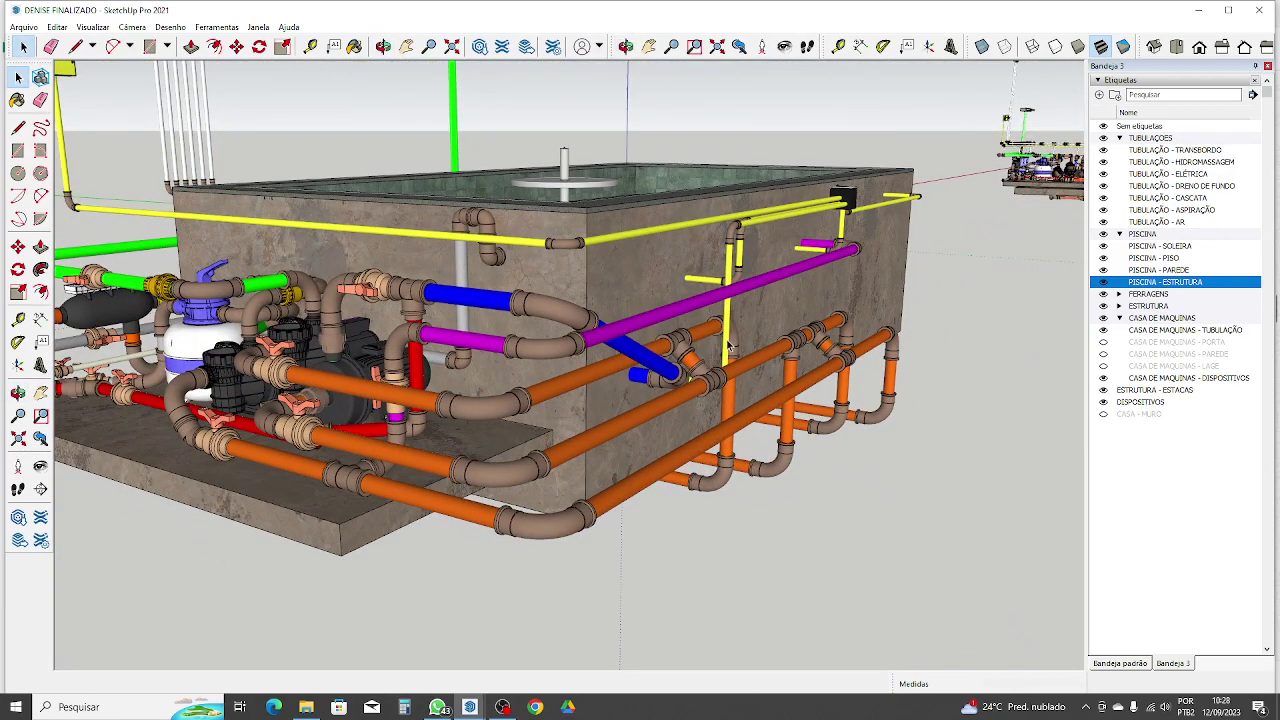
# Step: Examine the machine room from the front, following the filter, pumps, heater and valves and the pipes connecting them
pyautogui.scroll(-5, 513, 429)
pyautogui.scroll(2, 571, 508)
pyautogui.moveTo(571, 508); pyautogui.dragTo(739, 627, button='middle')
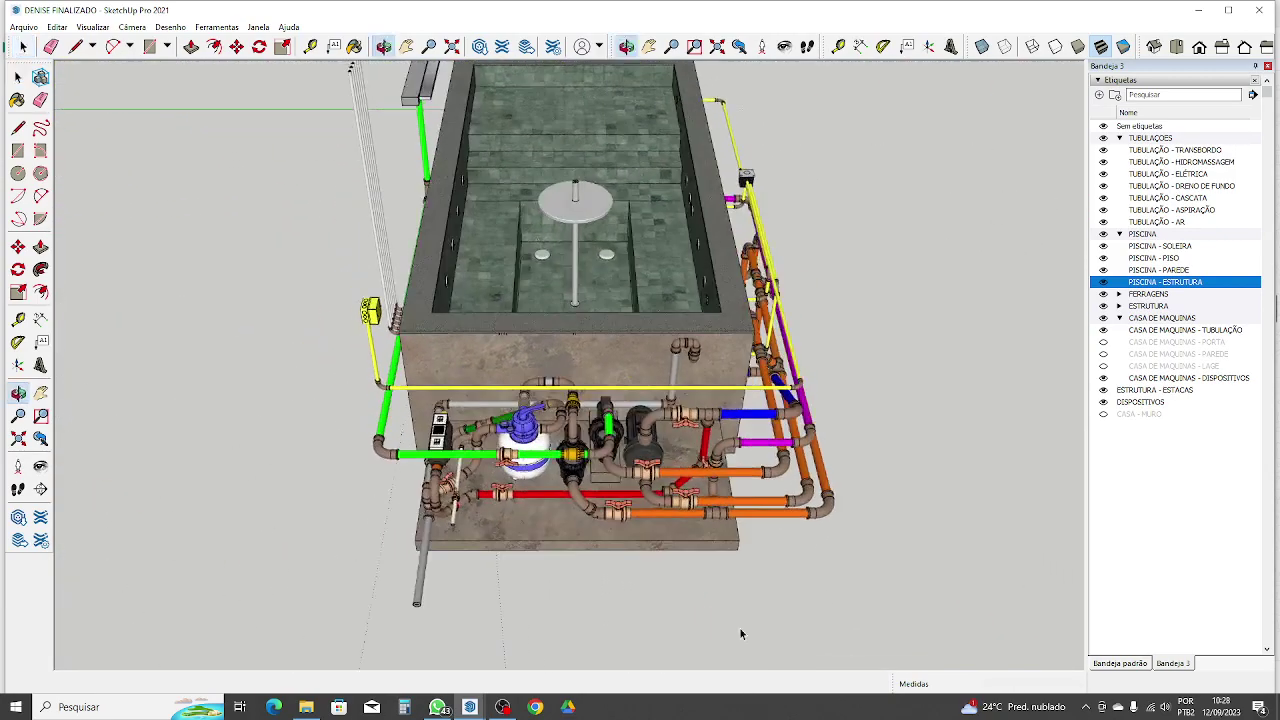
pyautogui.scroll(5, 697, 559)
pyautogui.moveTo(652, 530); pyautogui.dragTo(666, 603, button='middle')
pyautogui.scroll(-3, 631, 455)
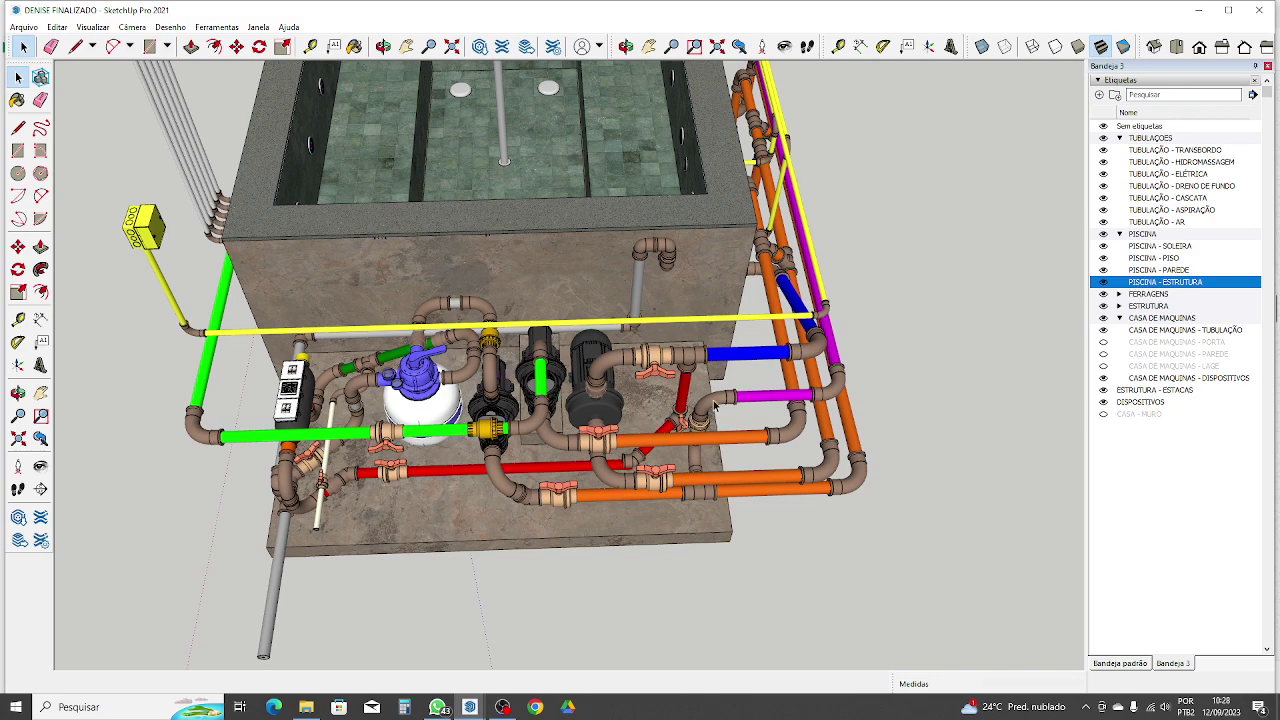
pyautogui.scroll(3, 372, 467)
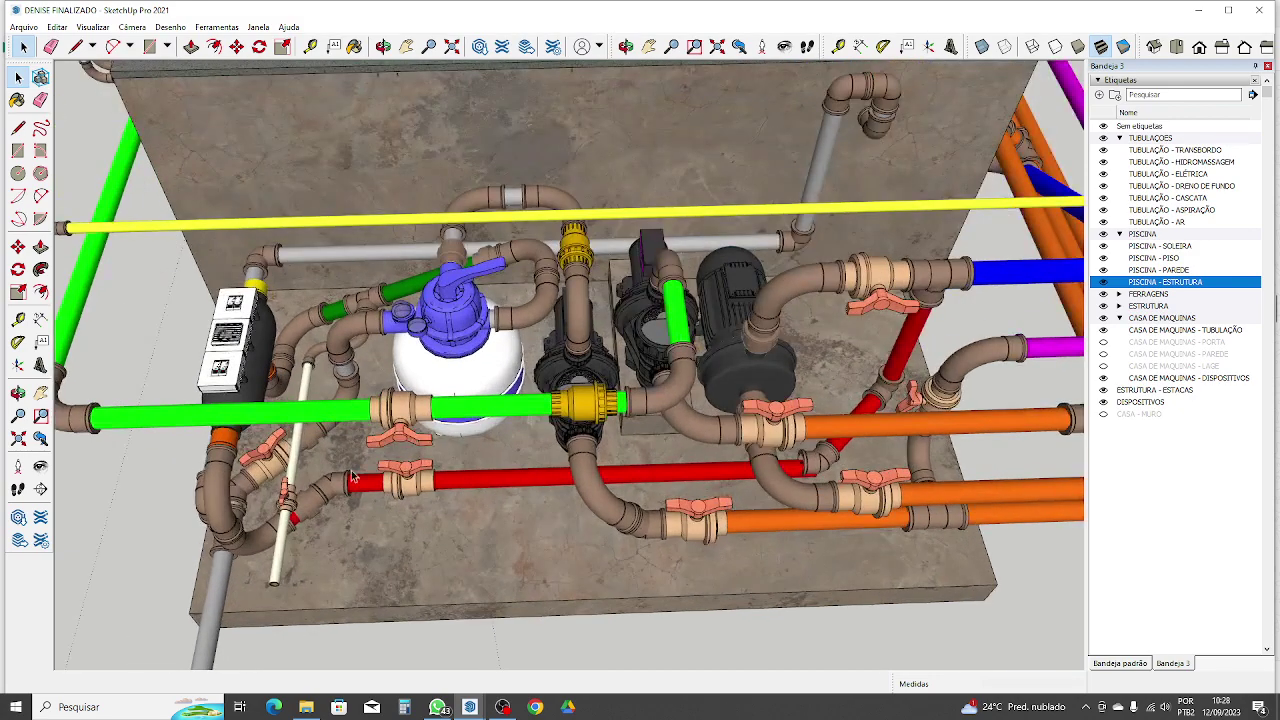
pyautogui.scroll(1, 790, 482)
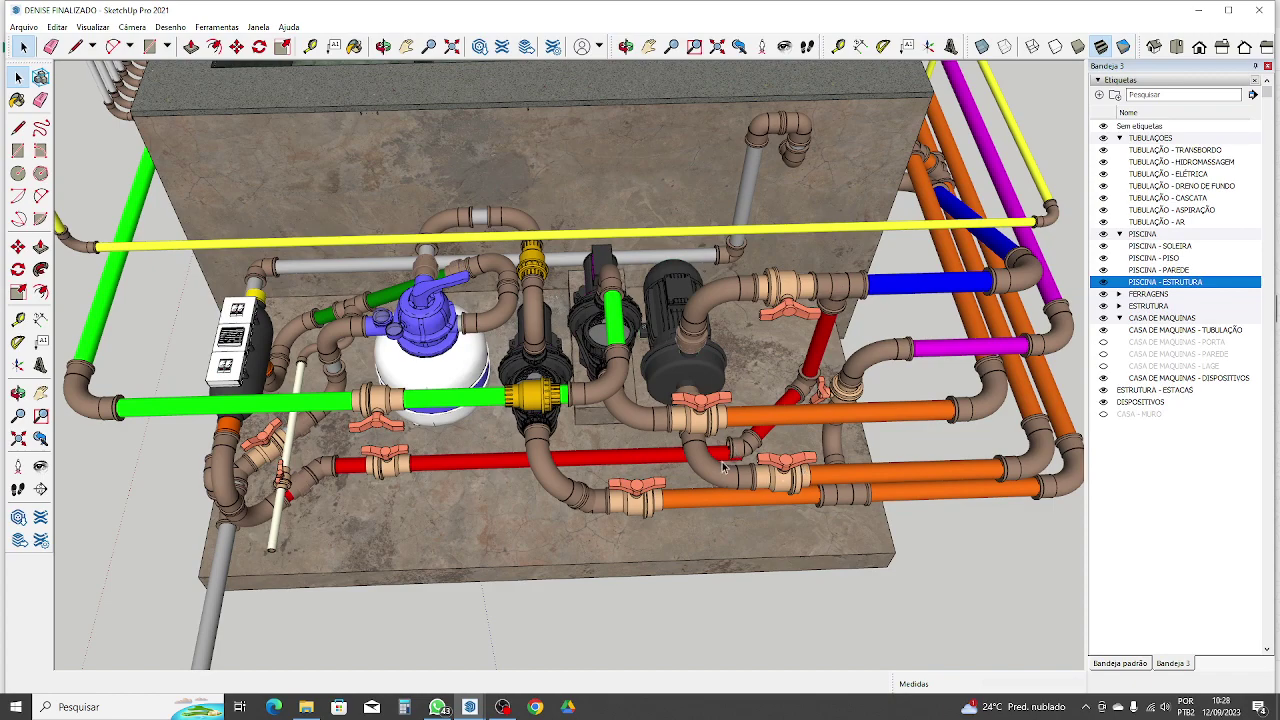
# Step: Inspect the pumps up close, following their orange, blue and purple pipes through the shut-off valves
pyautogui.moveTo(472, 390); pyautogui.dragTo(765, 316, button='middle')
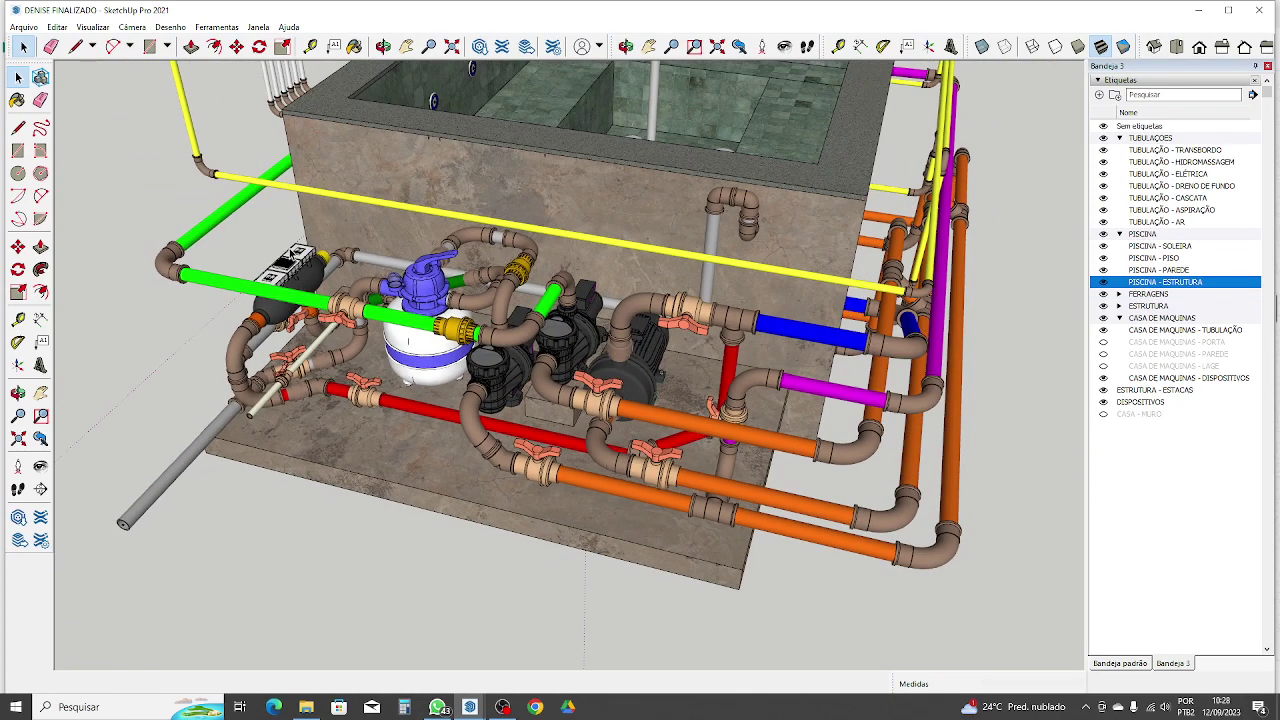
pyautogui.moveTo(320, 303); pyautogui.dragTo(412, 335, button='middle')
pyautogui.scroll(8, 612, 455)
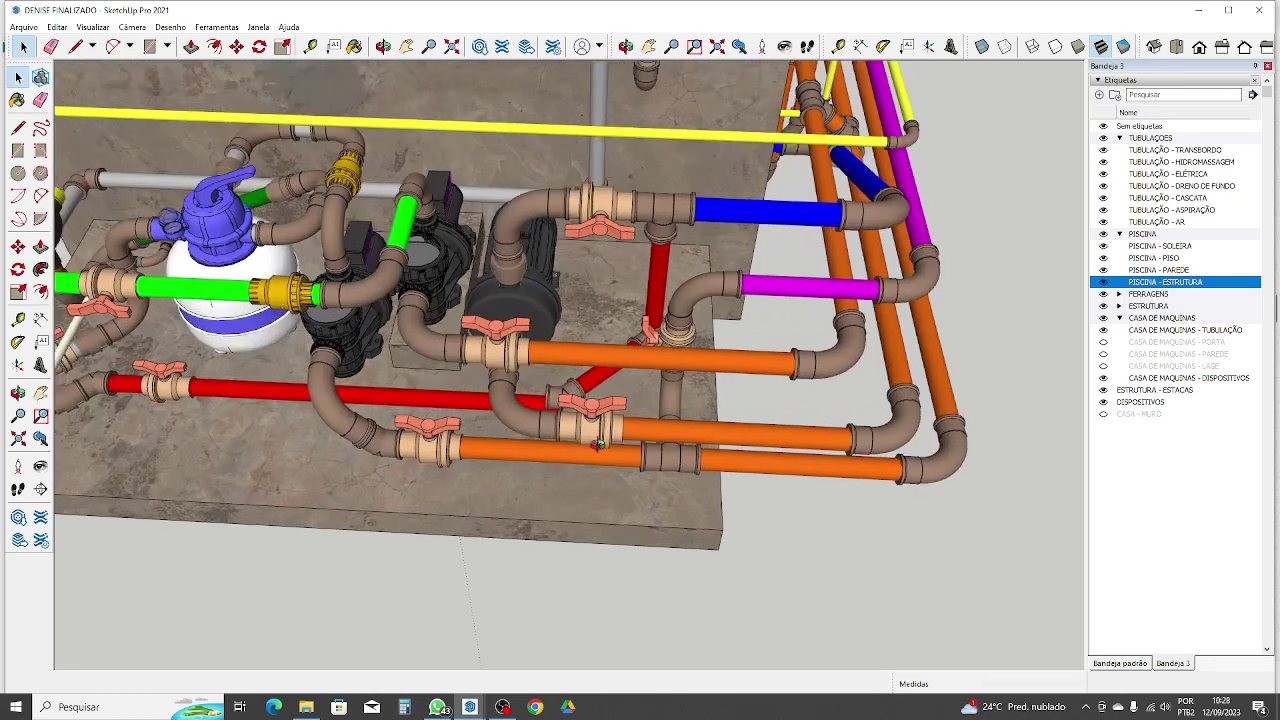
pyautogui.moveTo(598, 444); pyautogui.dragTo(718, 288, button='middle')
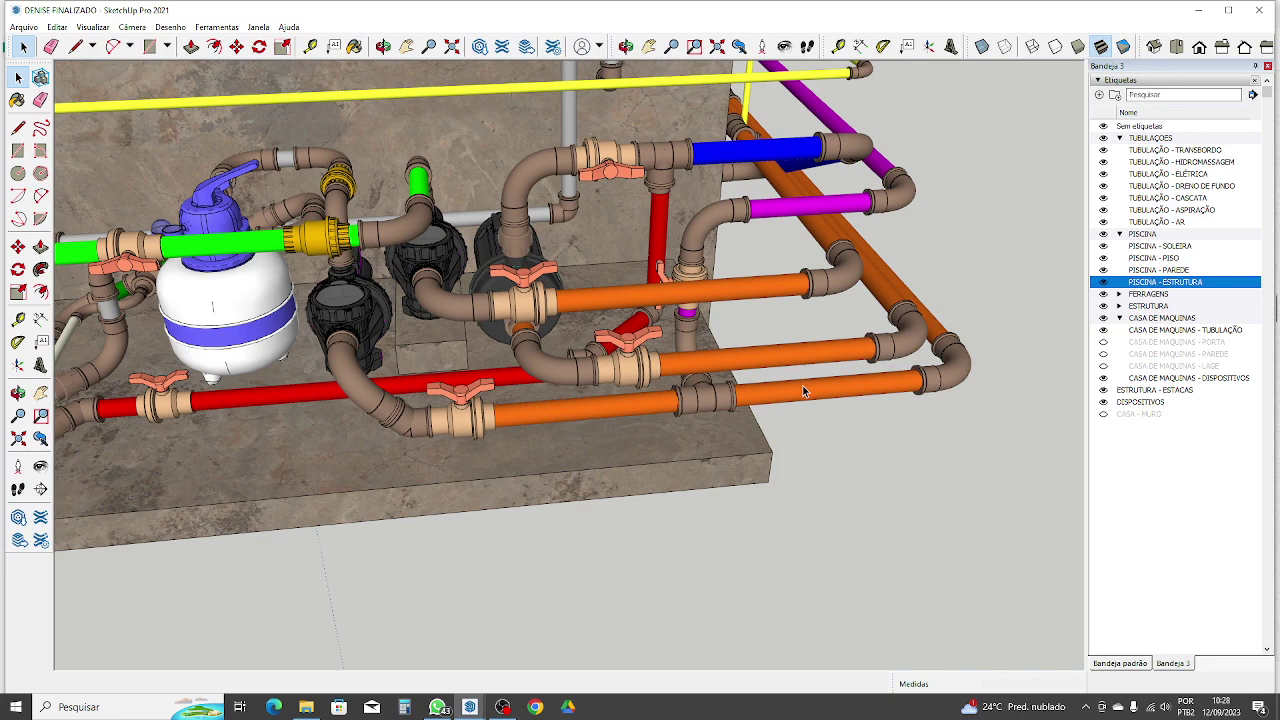
pyautogui.moveTo(606, 356); pyautogui.dragTo(634, 410, button='middle')
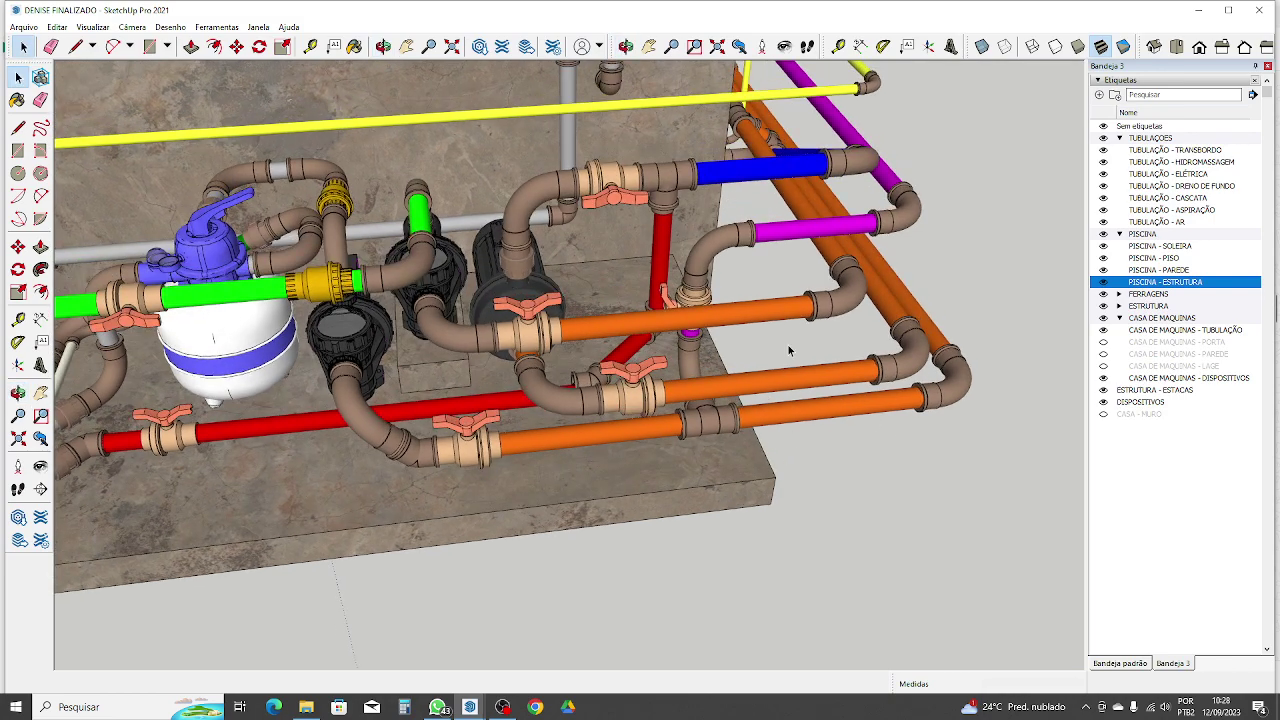
pyautogui.scroll(3, 453, 329)
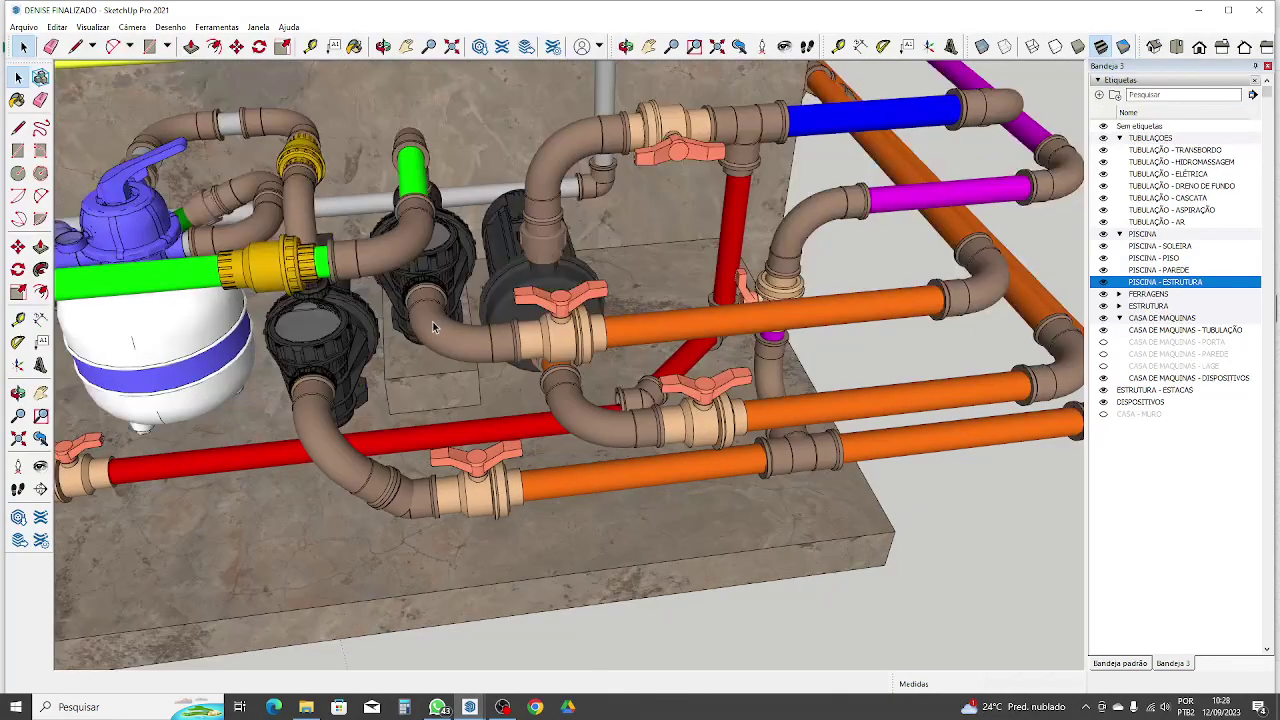
pyautogui.scroll(1, 442, 292)
pyautogui.moveTo(451, 353); pyautogui.dragTo(476, 437, button='middle')
pyautogui.scroll(2, 476, 437)
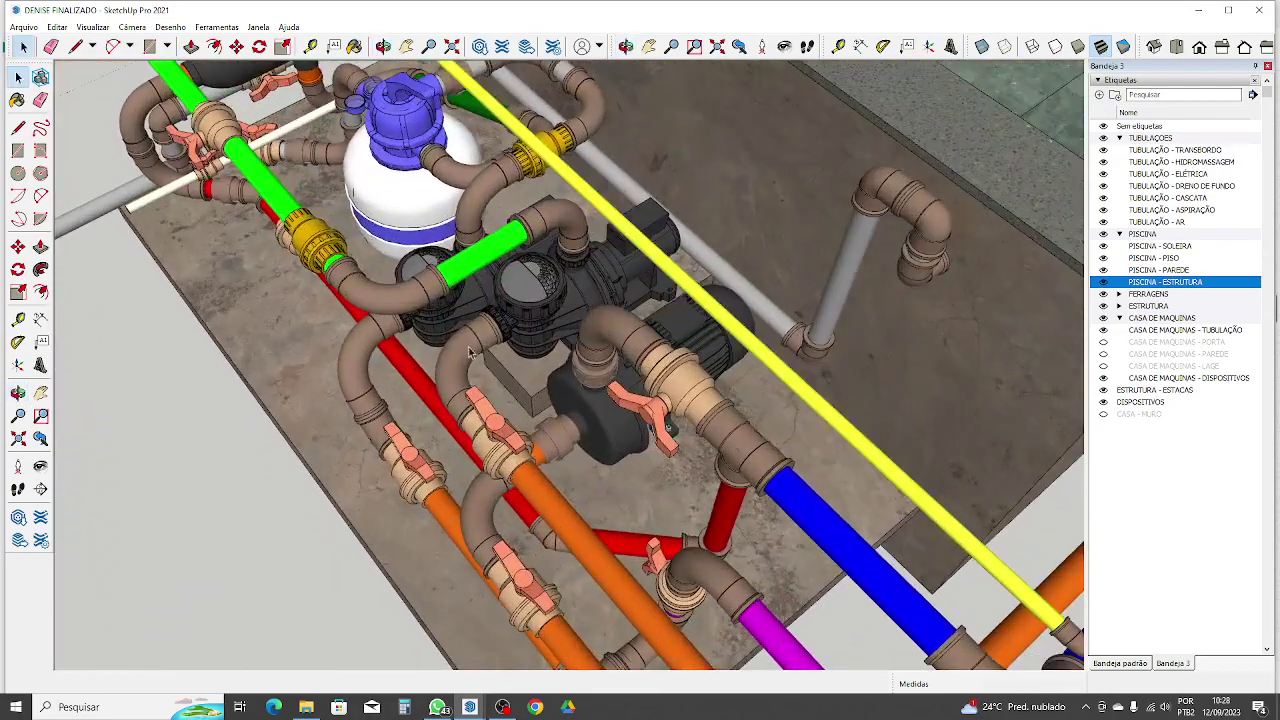
# Step: Examine the machine-room equipment in relation to the whole pool, following the green pipe from the pump towards the waterfall outlet
pyautogui.scroll(-2, 548, 486)
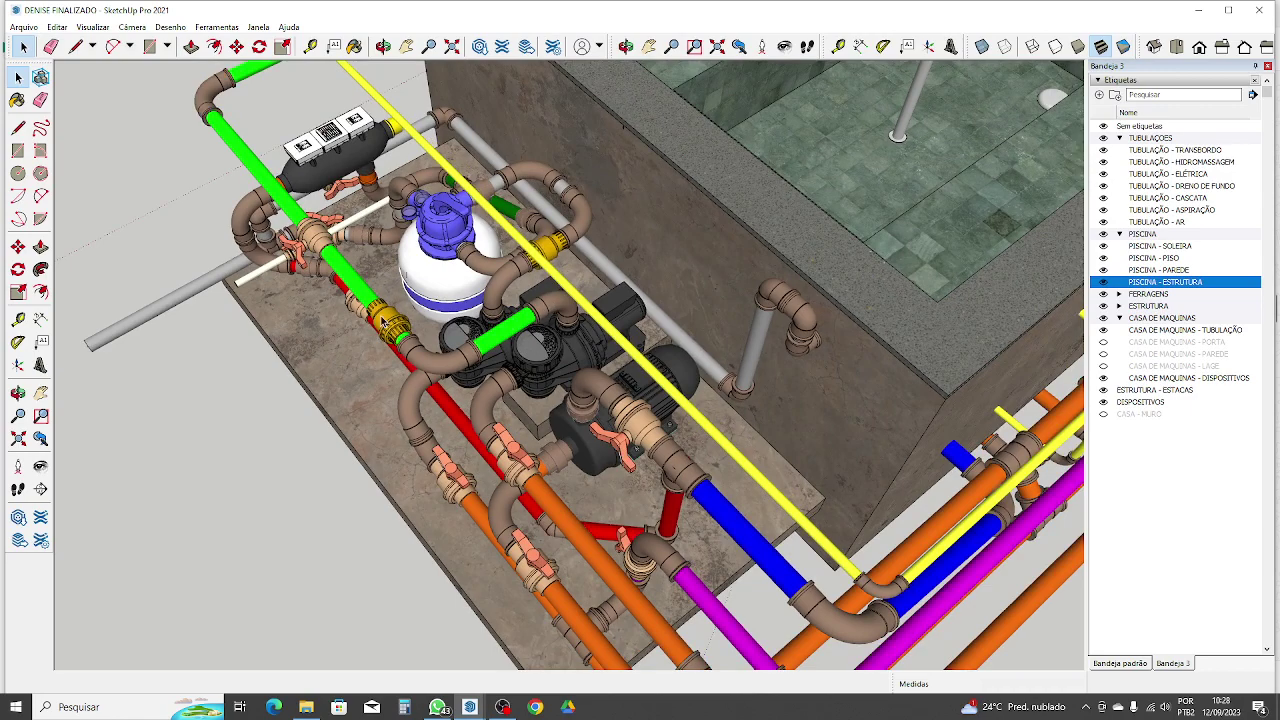
pyautogui.scroll(-5, 381, 318)
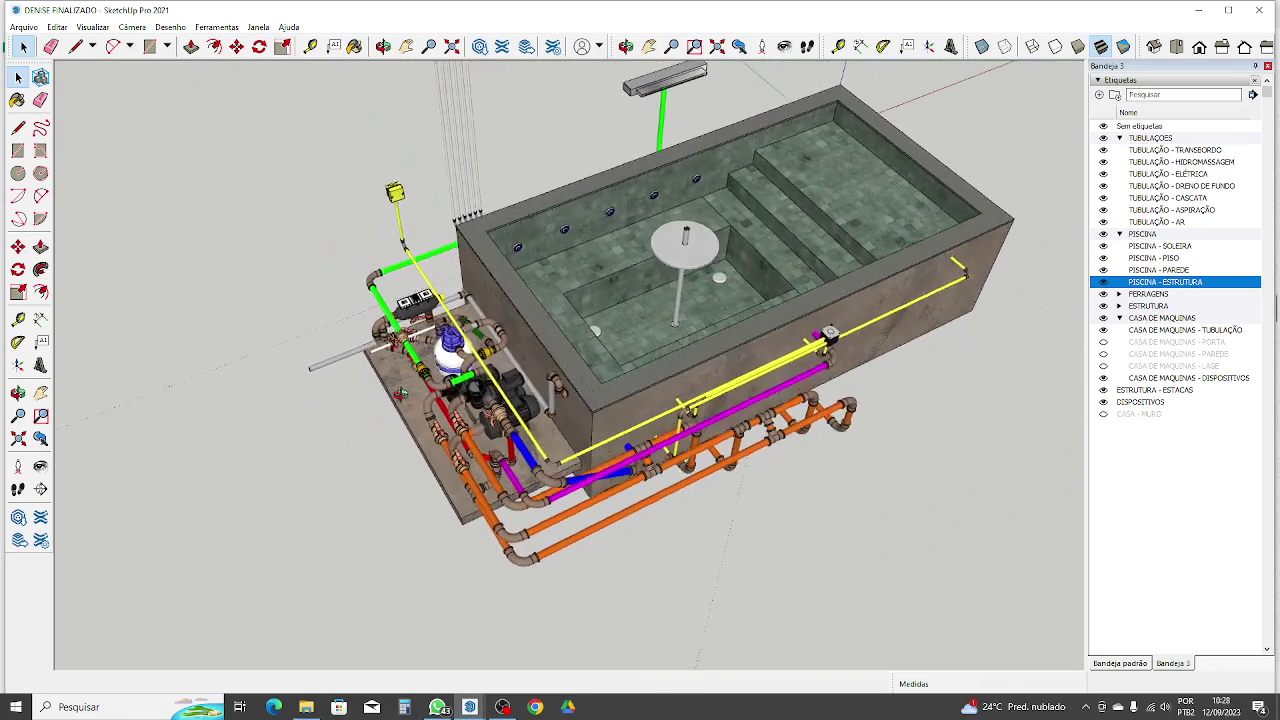
pyautogui.scroll(7, 400, 393)
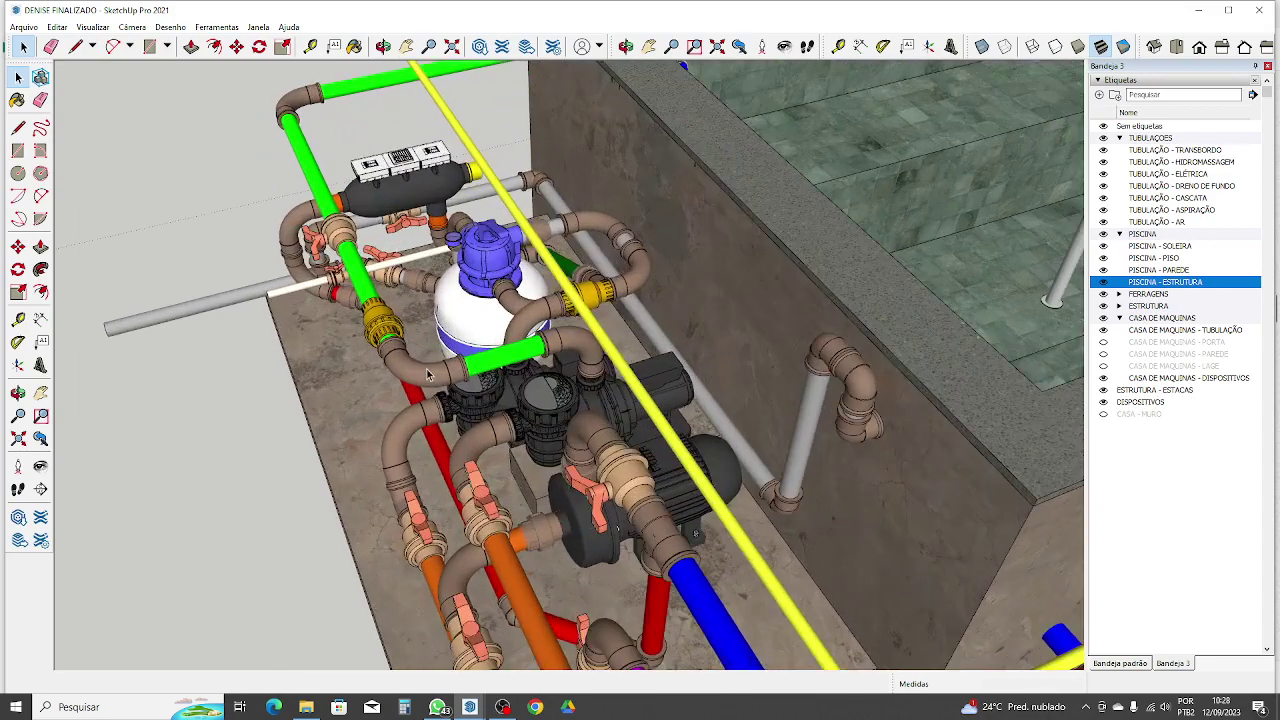
pyautogui.moveTo(375, 322); pyautogui.dragTo(549, 402, button='middle')
pyautogui.scroll(-4, 368, 404)
pyautogui.scroll(4, 505, 437)
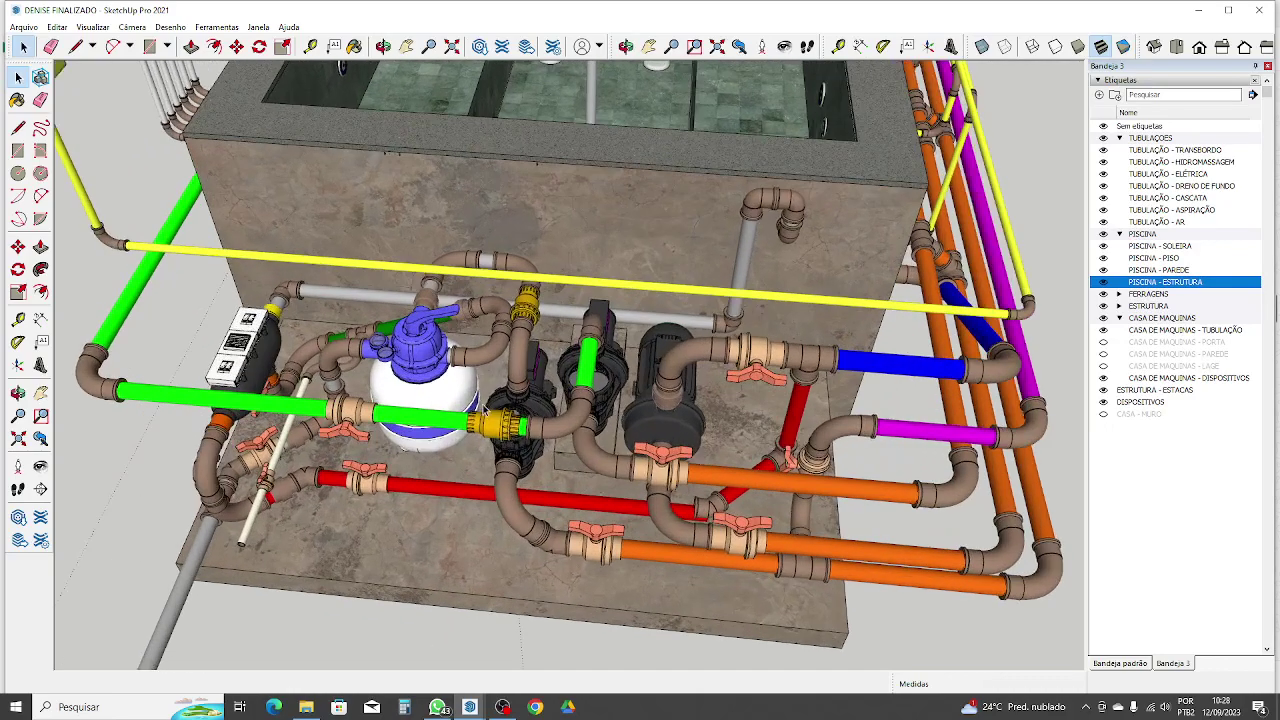
pyautogui.scroll(-5, 497, 445)
pyautogui.moveTo(497, 445); pyautogui.dragTo(497, 268, button='middle')
pyautogui.moveTo(463, 363); pyautogui.dragTo(490, 241, button='middle')
pyautogui.scroll(3, 490, 241)
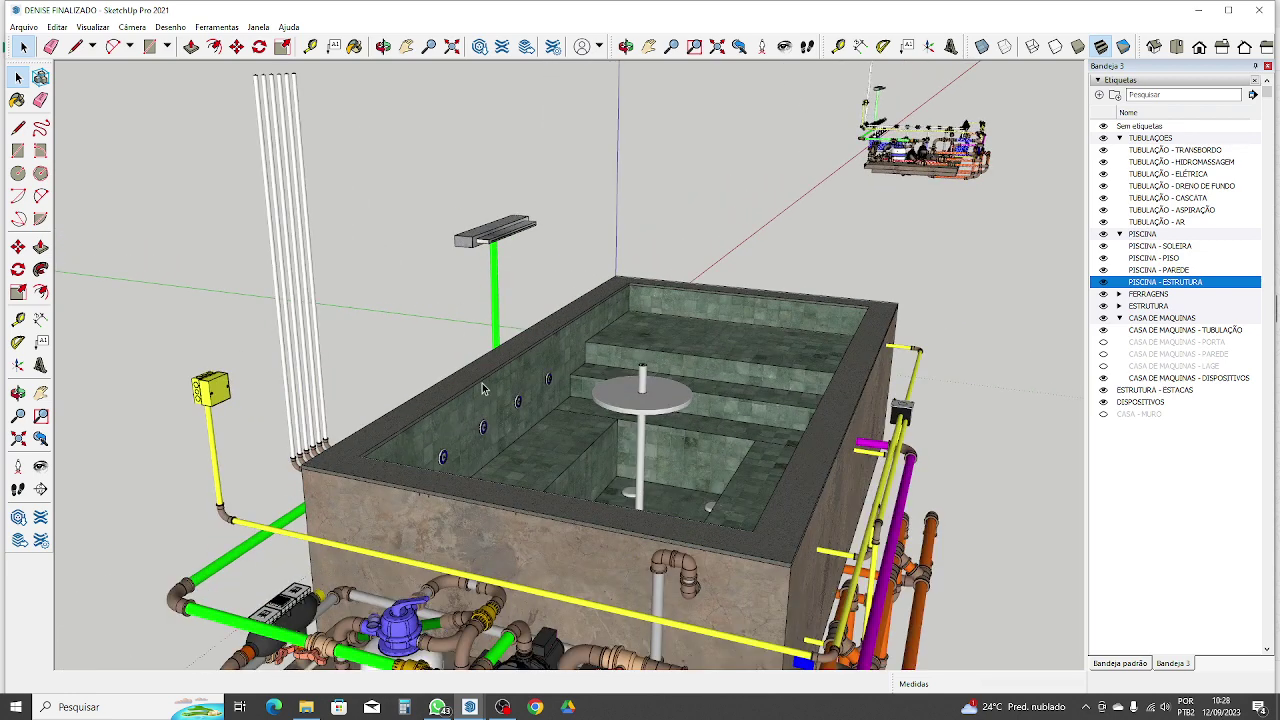
pyautogui.scroll(-2, 494, 369)
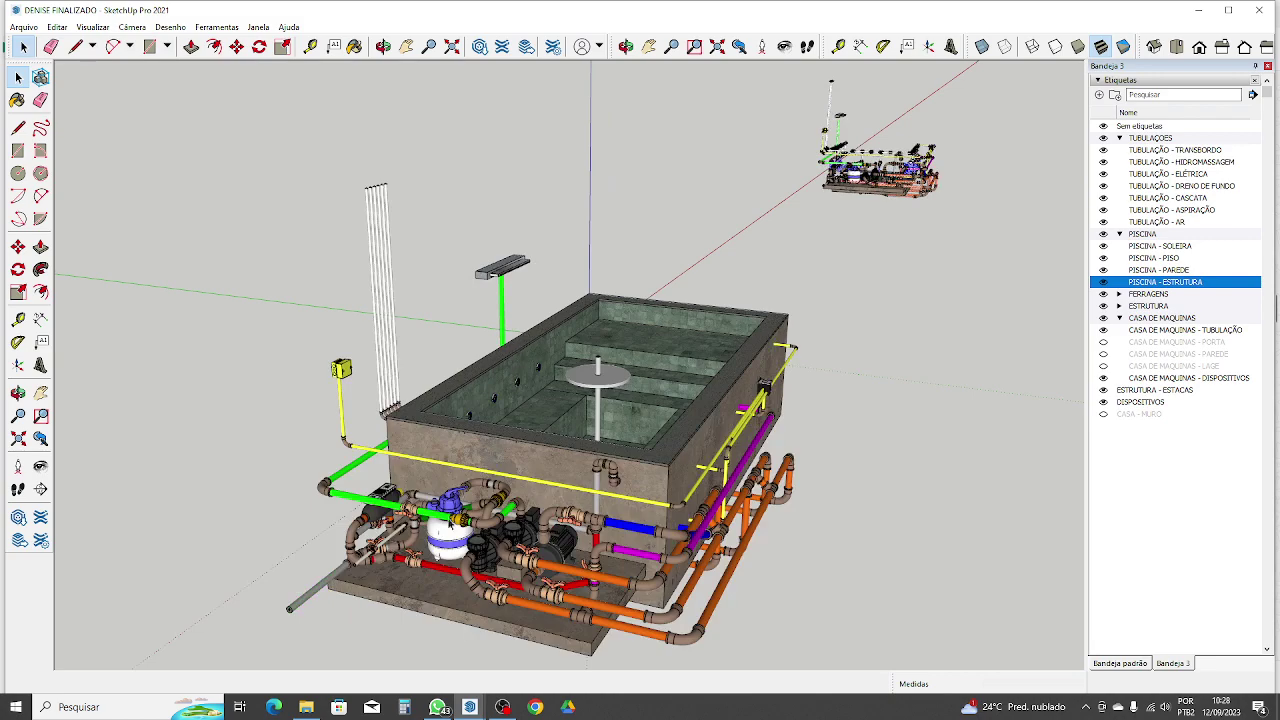
# Step: Examine the filter, pumps and heater against the pool wall at low height, and the pipes continuing along the pool's long side
pyautogui.scroll(4, 449, 518)
pyautogui.scroll(4, 560, 510)
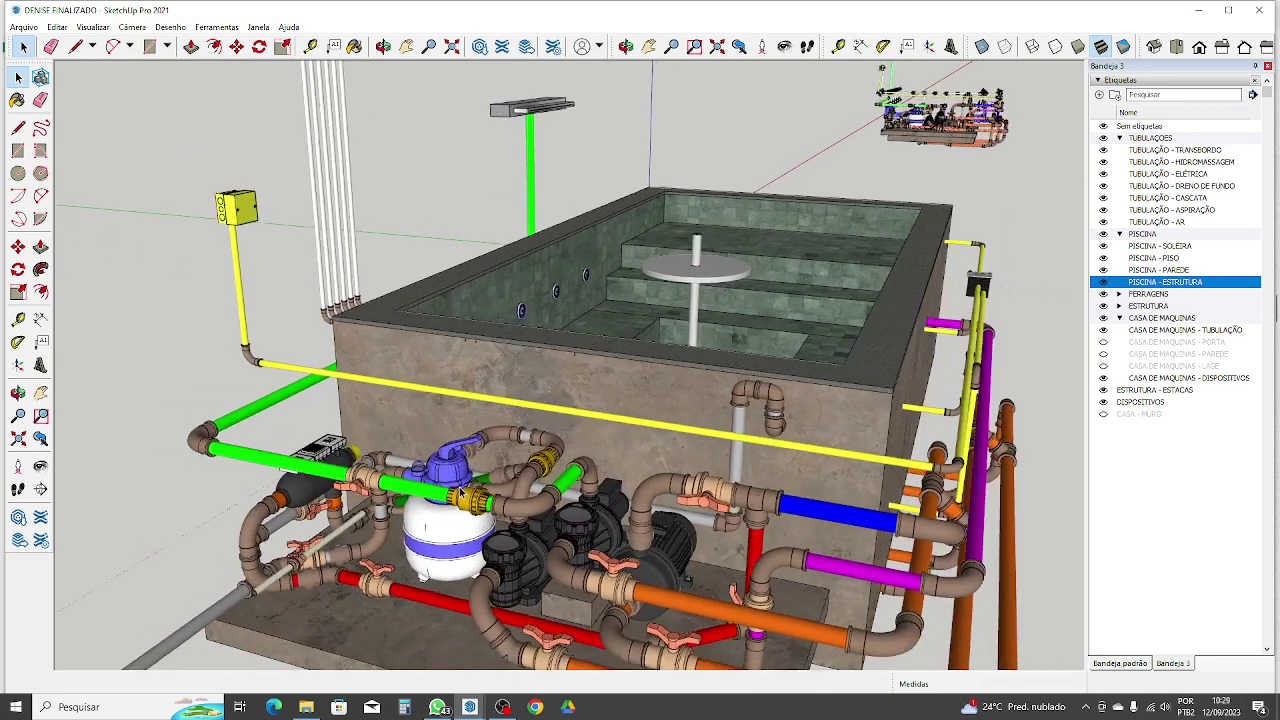
pyautogui.scroll(-3, 556, 512)
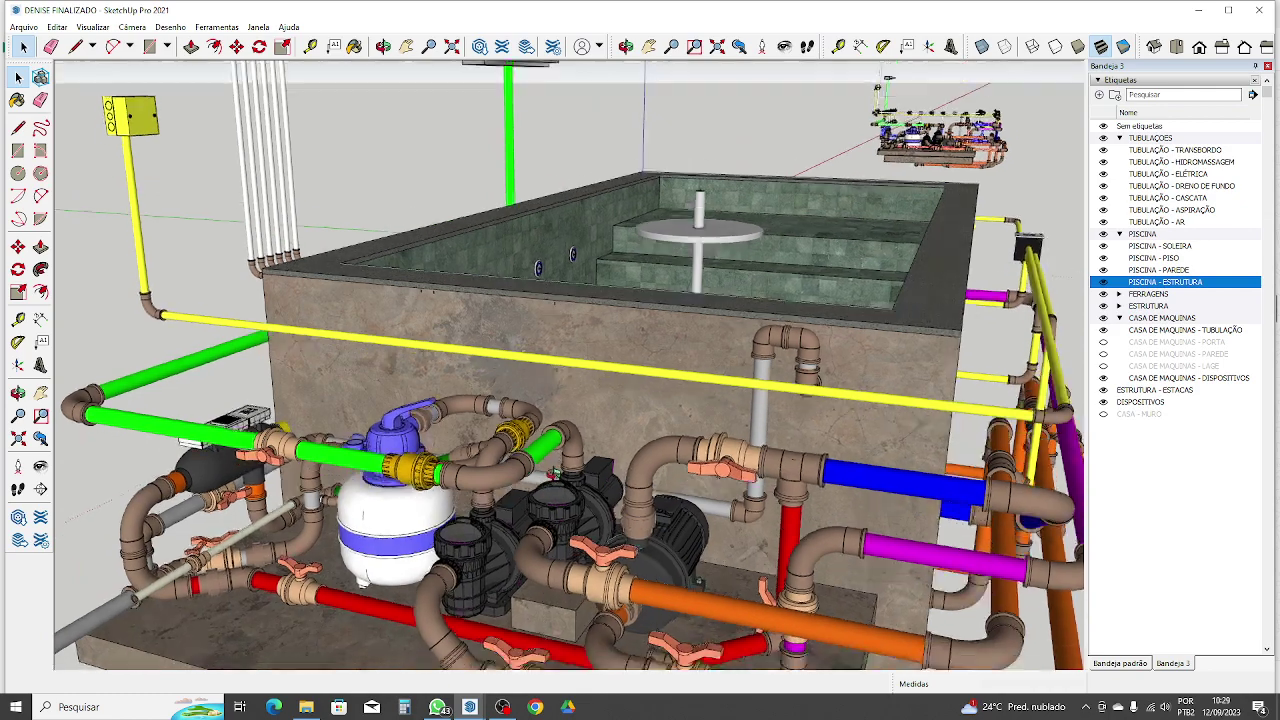
pyautogui.moveTo(560, 505); pyautogui.dragTo(596, 424, button='middle')
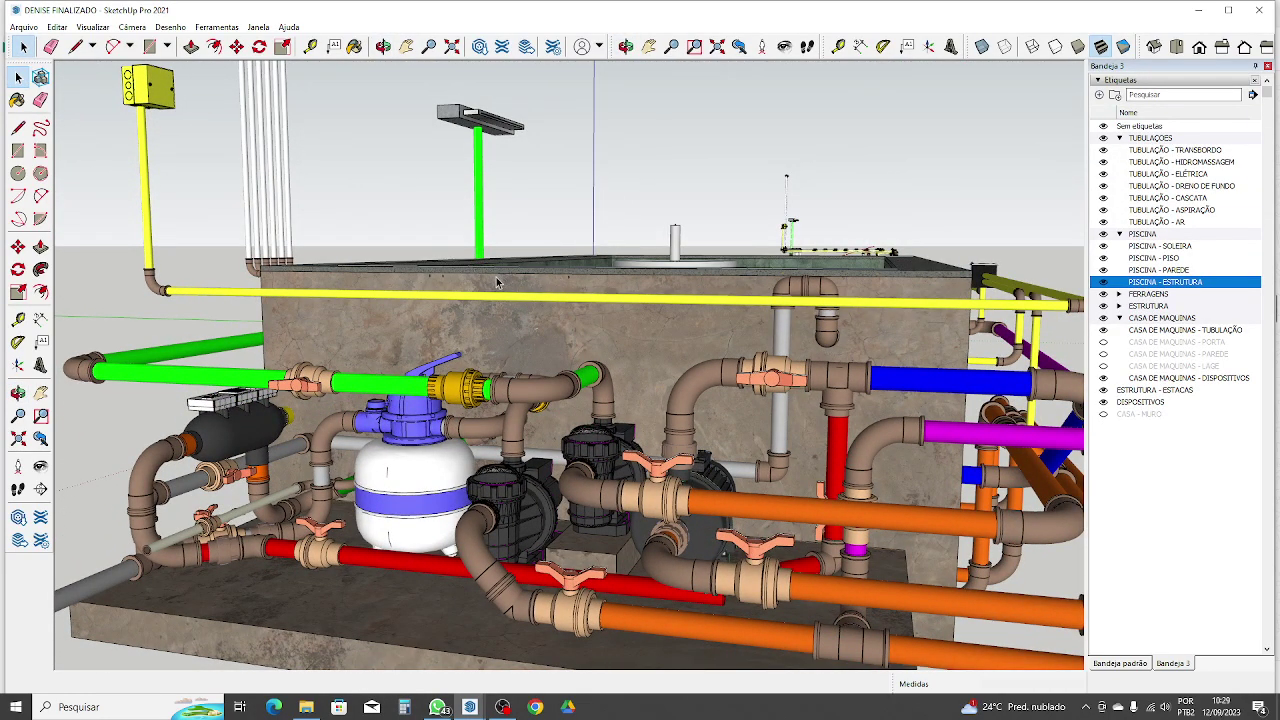
pyautogui.scroll(4, 535, 410)
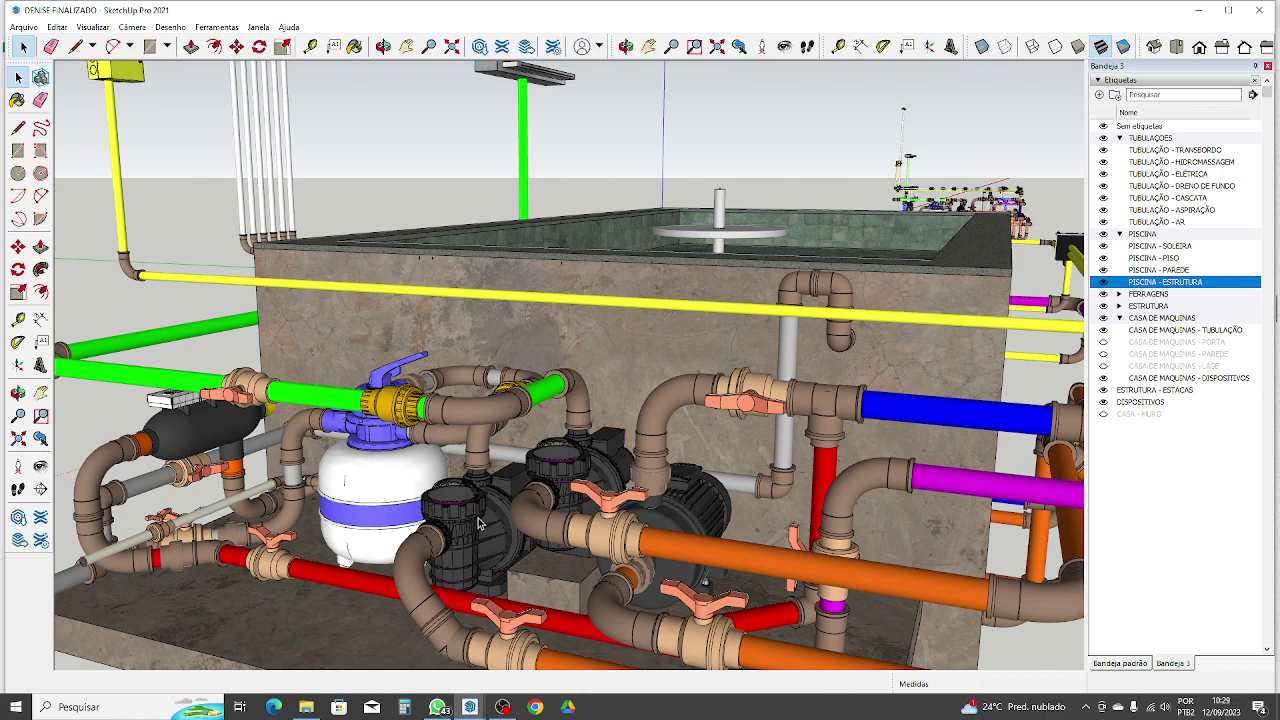
pyautogui.scroll(1, 495, 526)
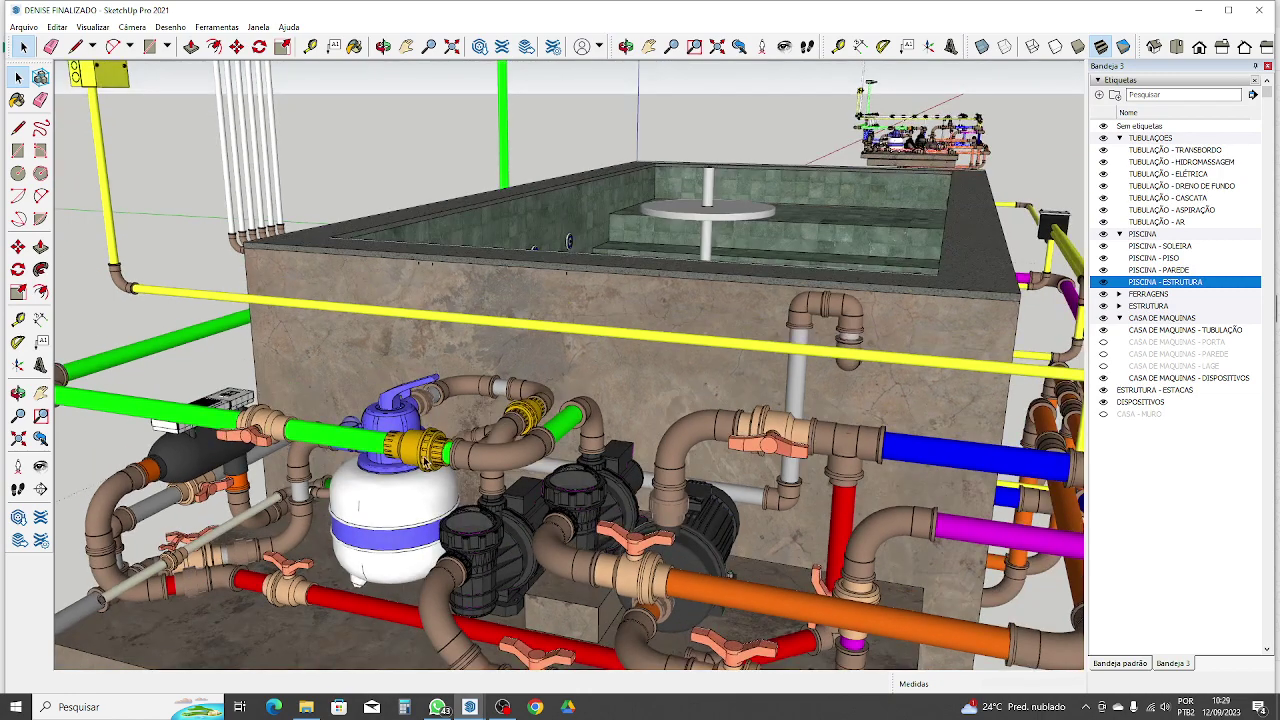
pyautogui.scroll(-2, 512, 125)
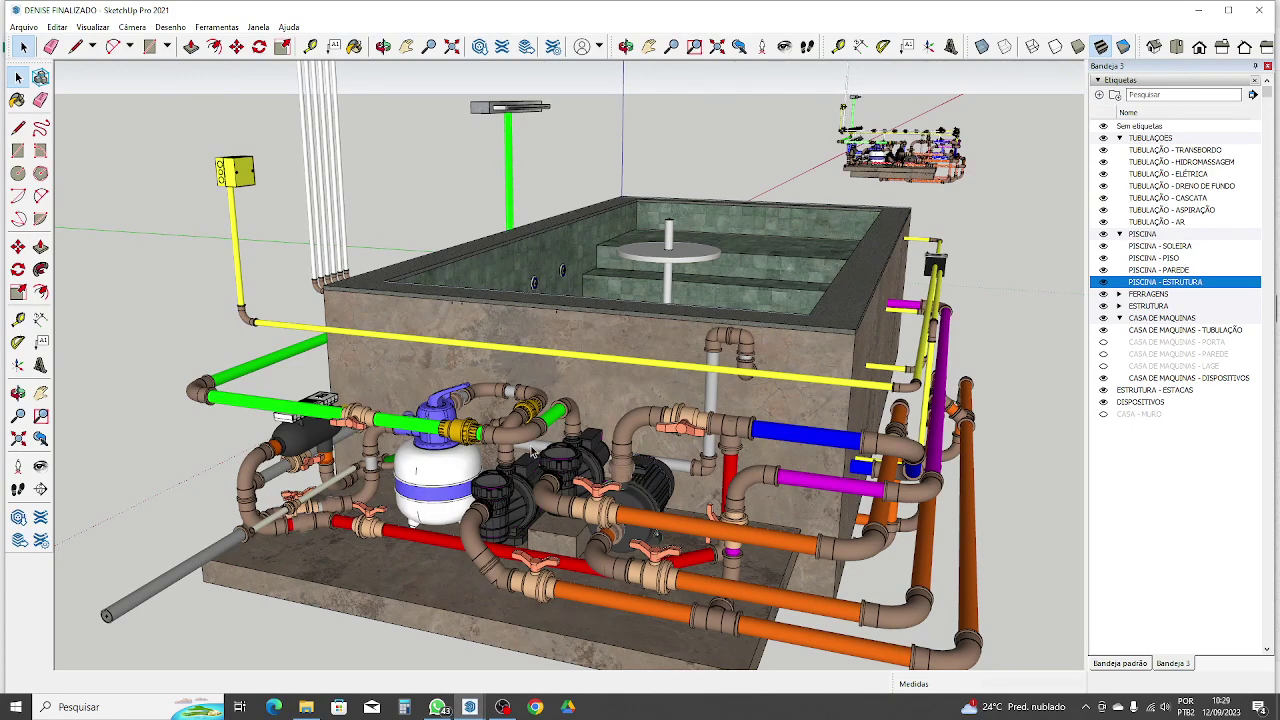
pyautogui.scroll(-2, 535, 455)
pyautogui.moveTo(543, 455); pyautogui.dragTo(793, 468, button='middle')
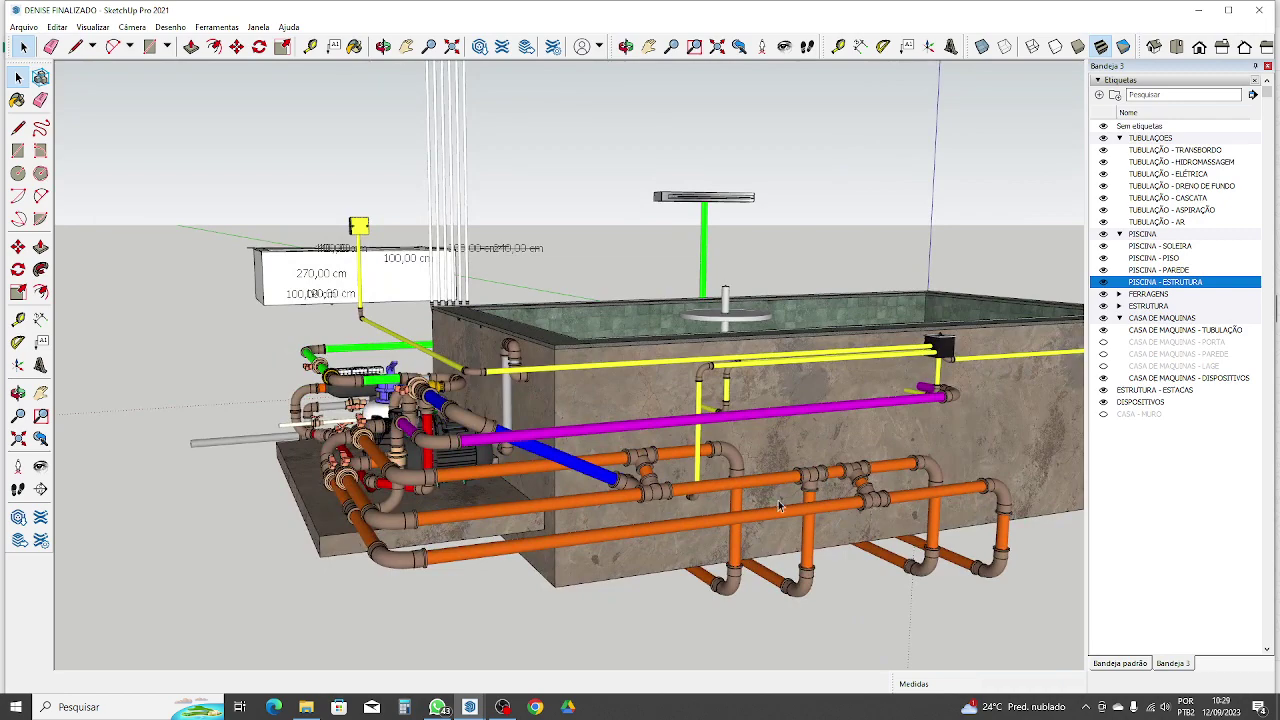
# Step: Inspect the three pumps up close with their shut-off valves and the blue and red pipes branching beside them
pyautogui.moveTo(389, 467); pyautogui.dragTo(552, 496, button='middle')
pyautogui.scroll(3, 508, 462)
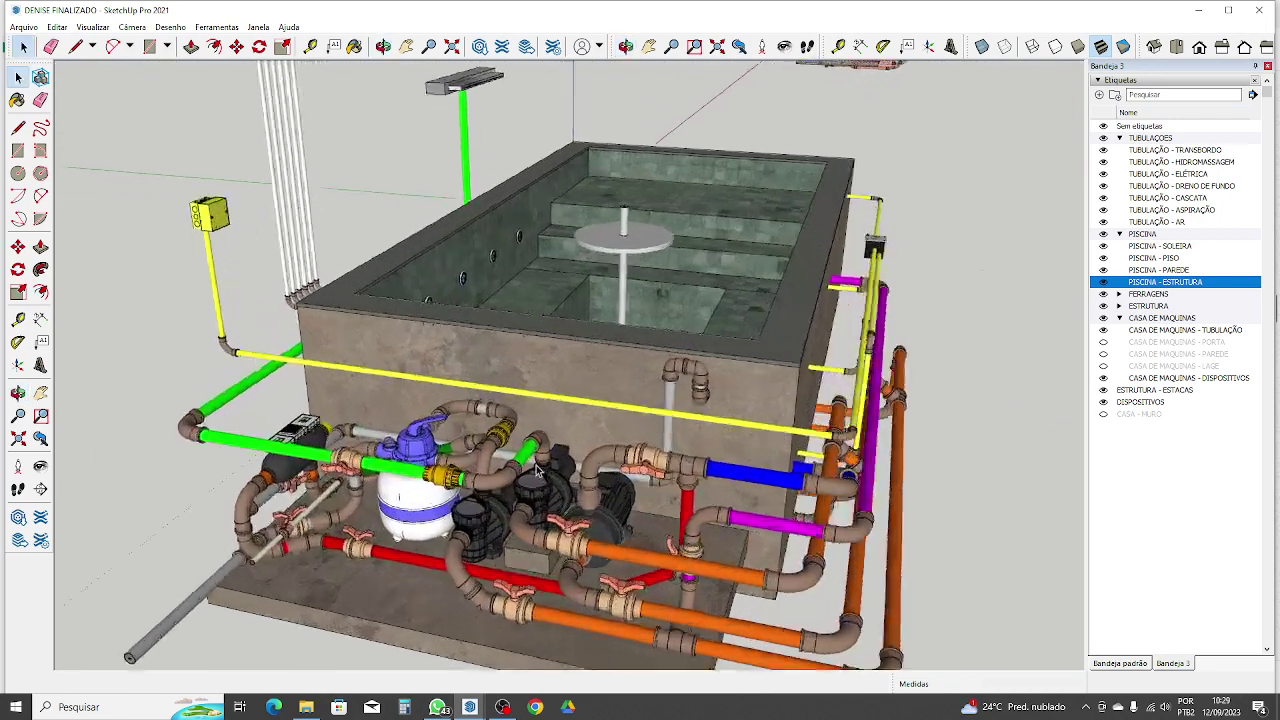
pyautogui.scroll(2, 533, 490)
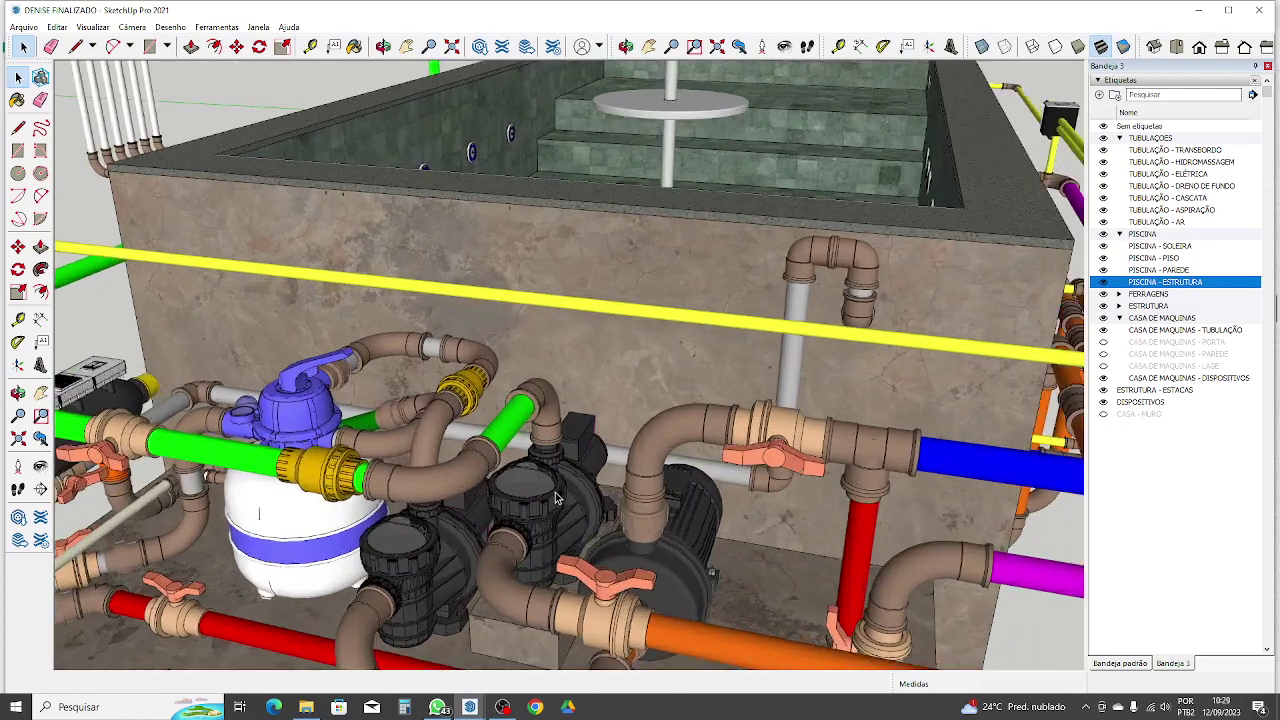
pyautogui.scroll(-2, 535, 482)
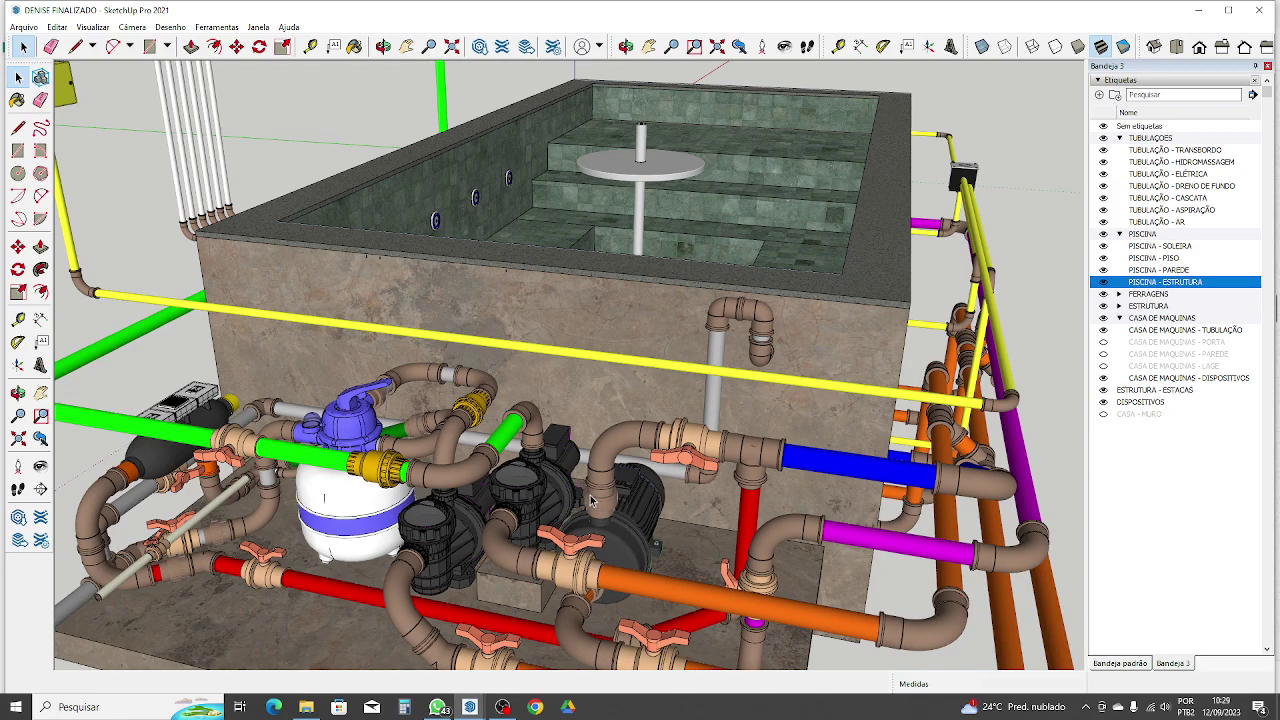
pyautogui.scroll(2, 578, 492)
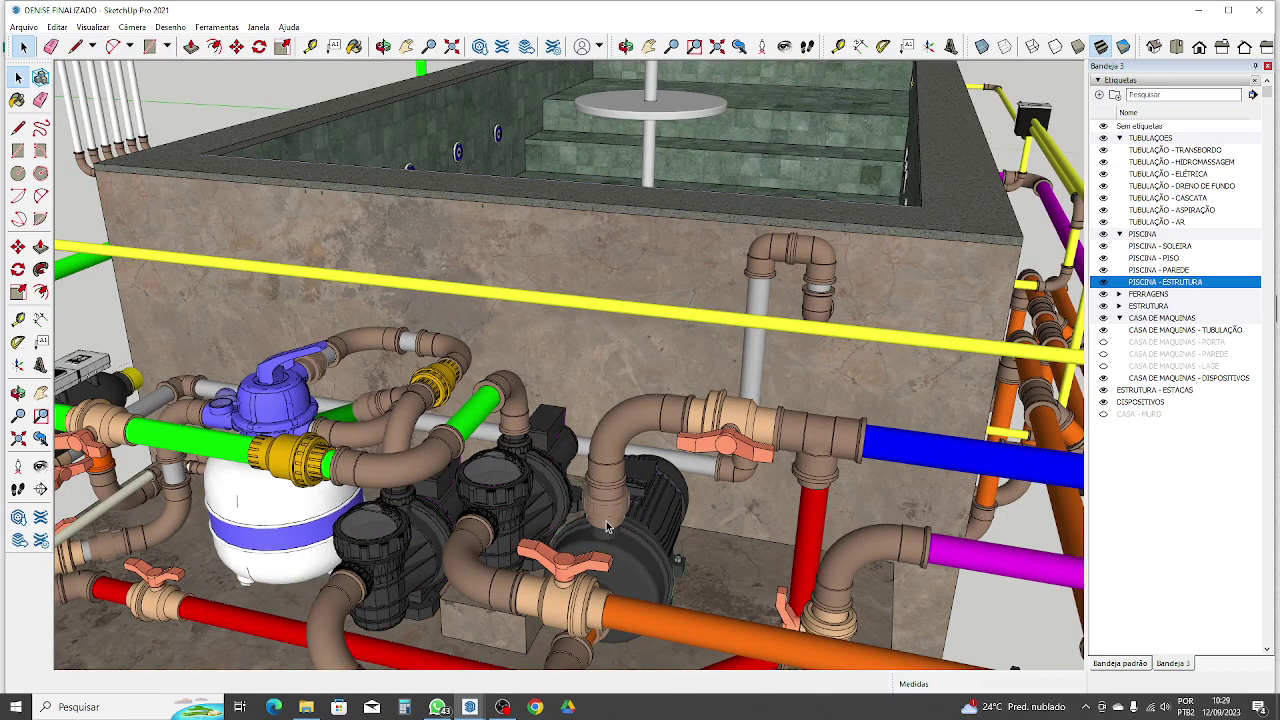
pyautogui.scroll(-2, 632, 515)
pyautogui.scroll(3, 632, 515)
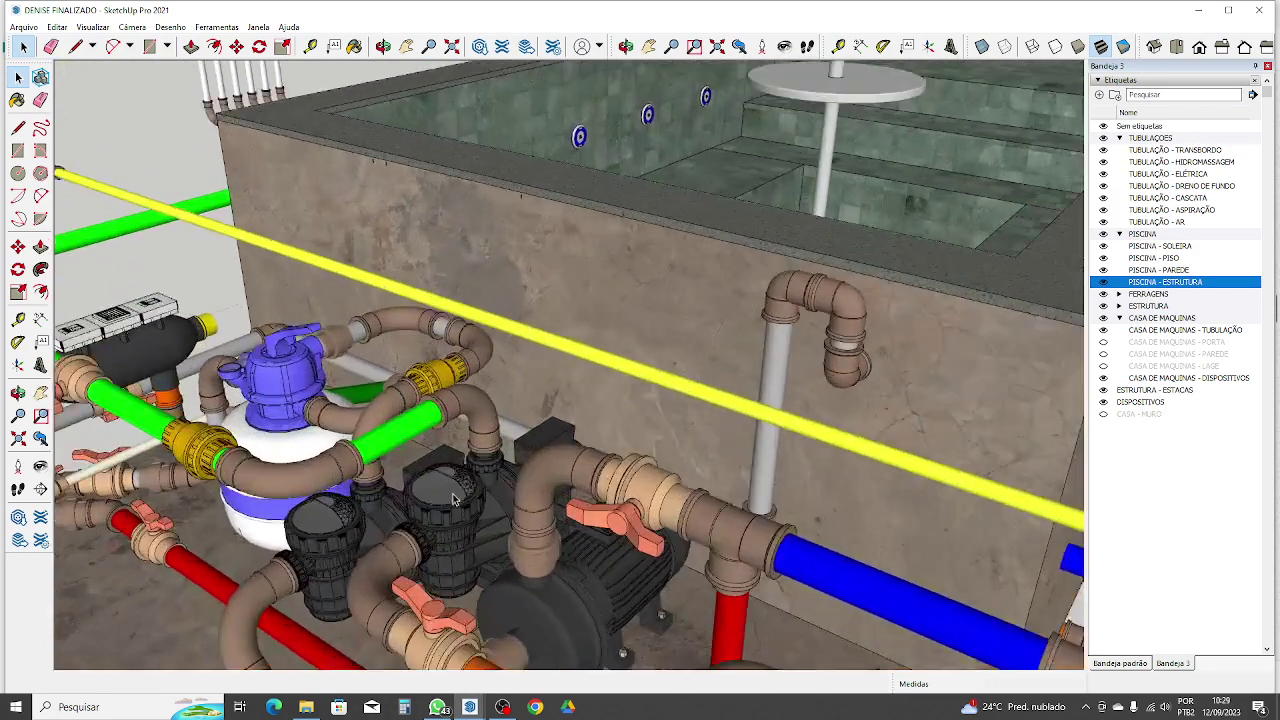
pyautogui.scroll(-2, 580, 495)
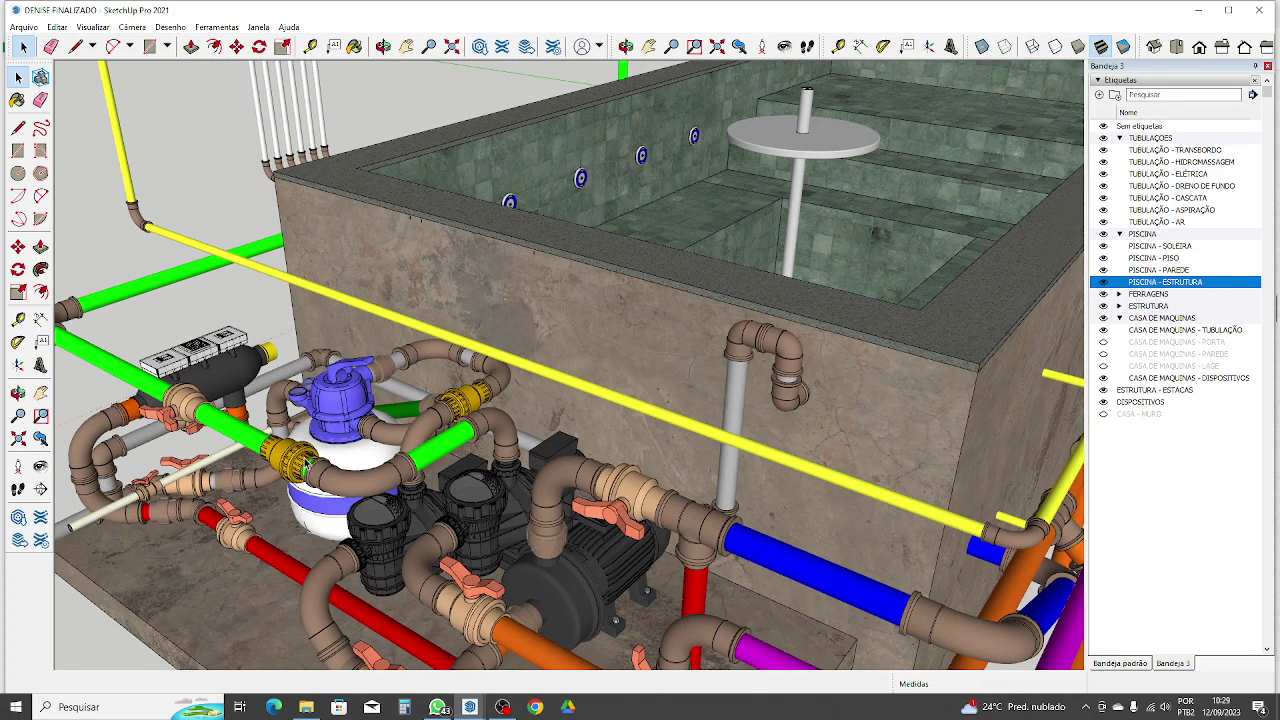
# Step: Examine the machine room from the front and at an angle, following the green pipe with its yellow union across the filter
pyautogui.moveTo(396, 423); pyautogui.dragTo(938, 435, button='middle')
pyautogui.moveTo(403, 330); pyautogui.dragTo(510, 300, button='middle')
pyautogui.scroll(-2, 497, 406)
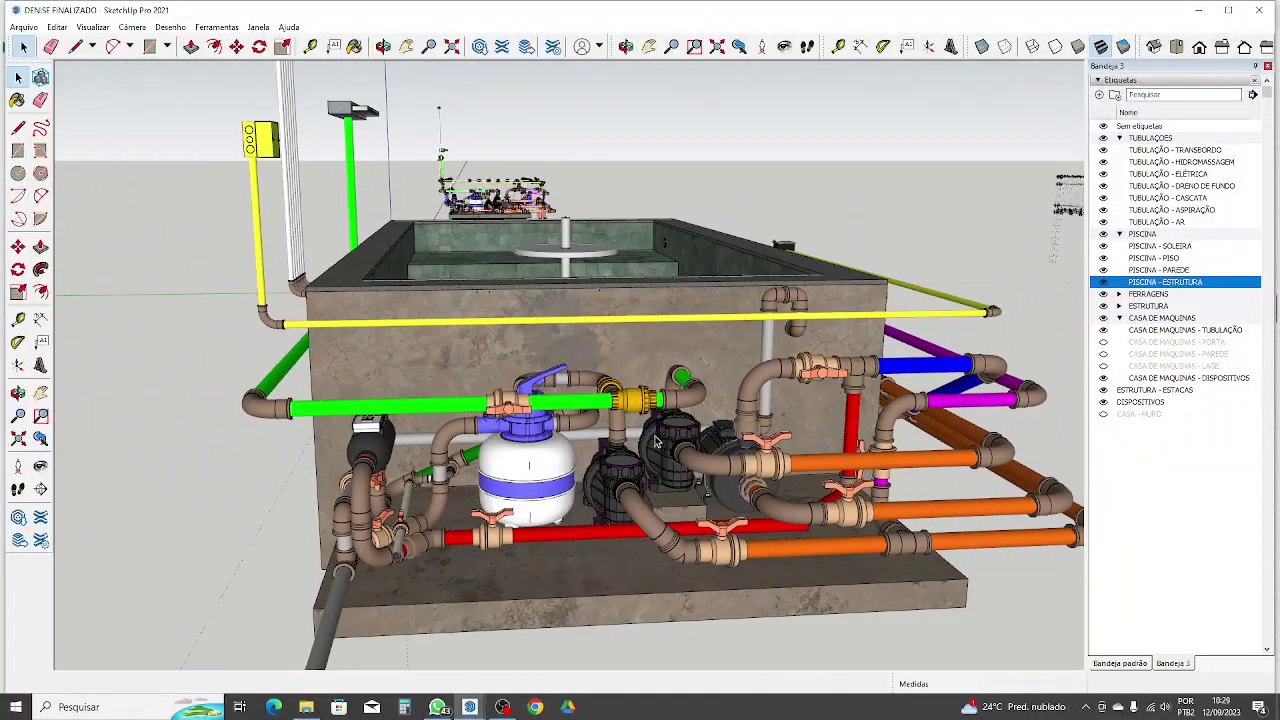
pyautogui.moveTo(655, 438); pyautogui.dragTo(614, 441, button='middle')
pyautogui.scroll(2, 543, 472)
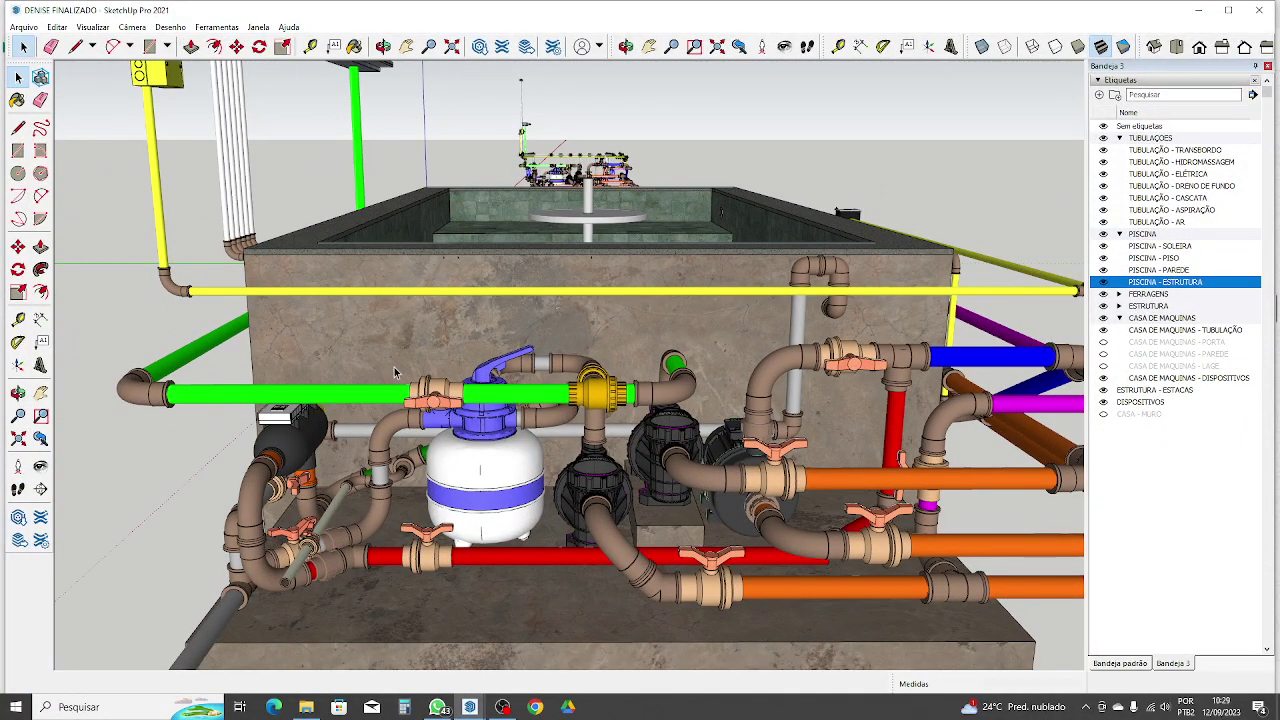
pyautogui.scroll(-5, 380, 370)
pyautogui.scroll(5, 426, 412)
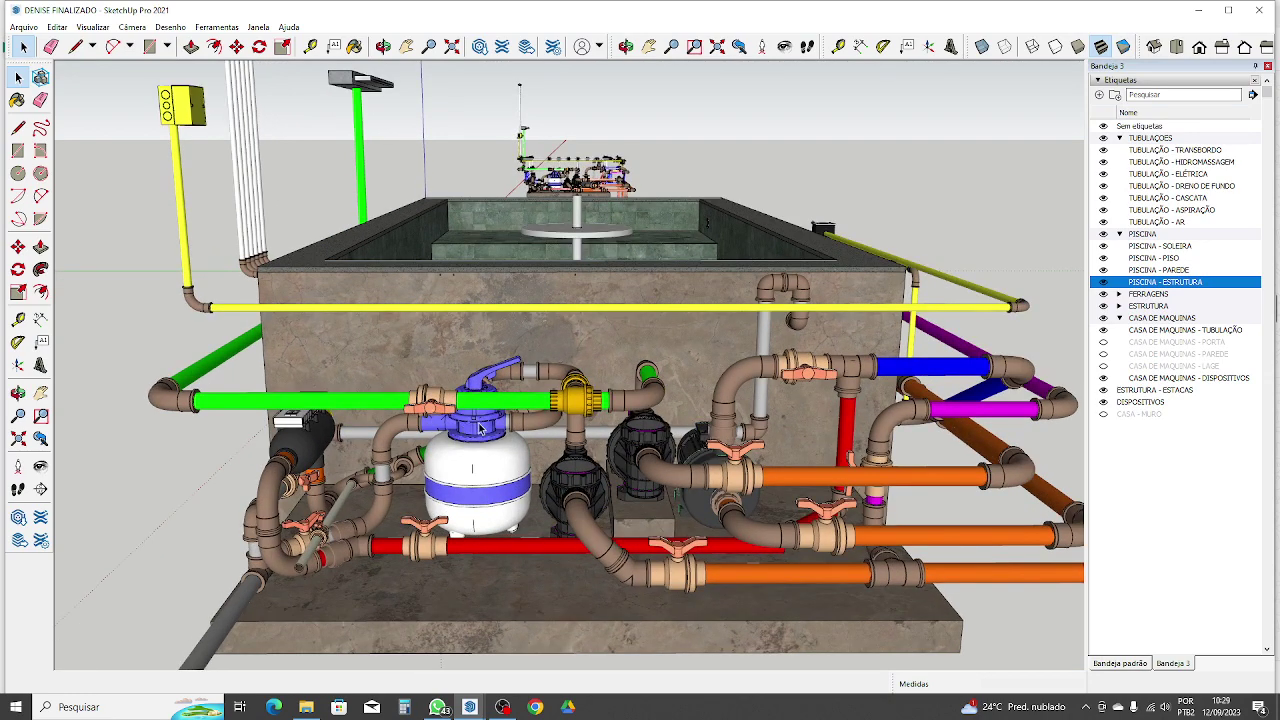
pyautogui.scroll(-1, 480, 428)
pyautogui.moveTo(540, 408)
pyautogui.mouseDown(button='middle')
pyautogui.moveTo(500, 402)
pyautogui.moveTo(497, 365)
pyautogui.moveTo(532, 363)
pyautogui.mouseUp(button='middle')
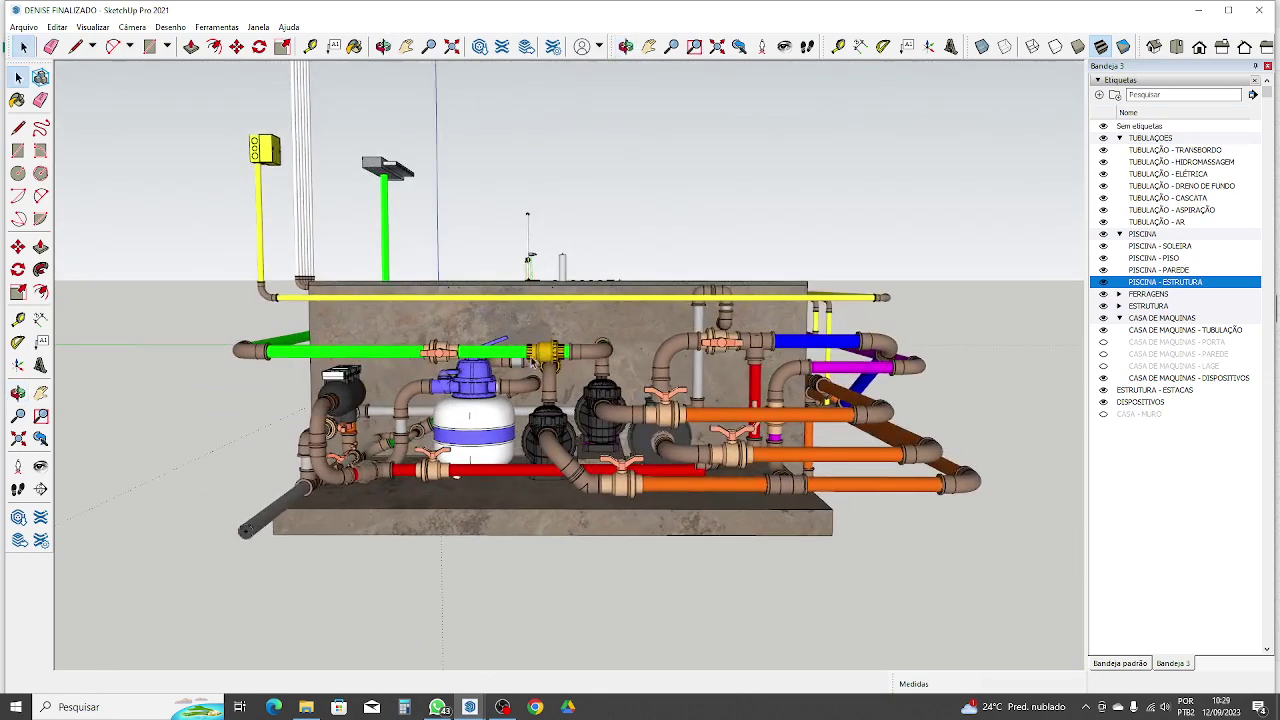
pyautogui.moveTo(449, 360); pyautogui.dragTo(445, 292, button='middle')
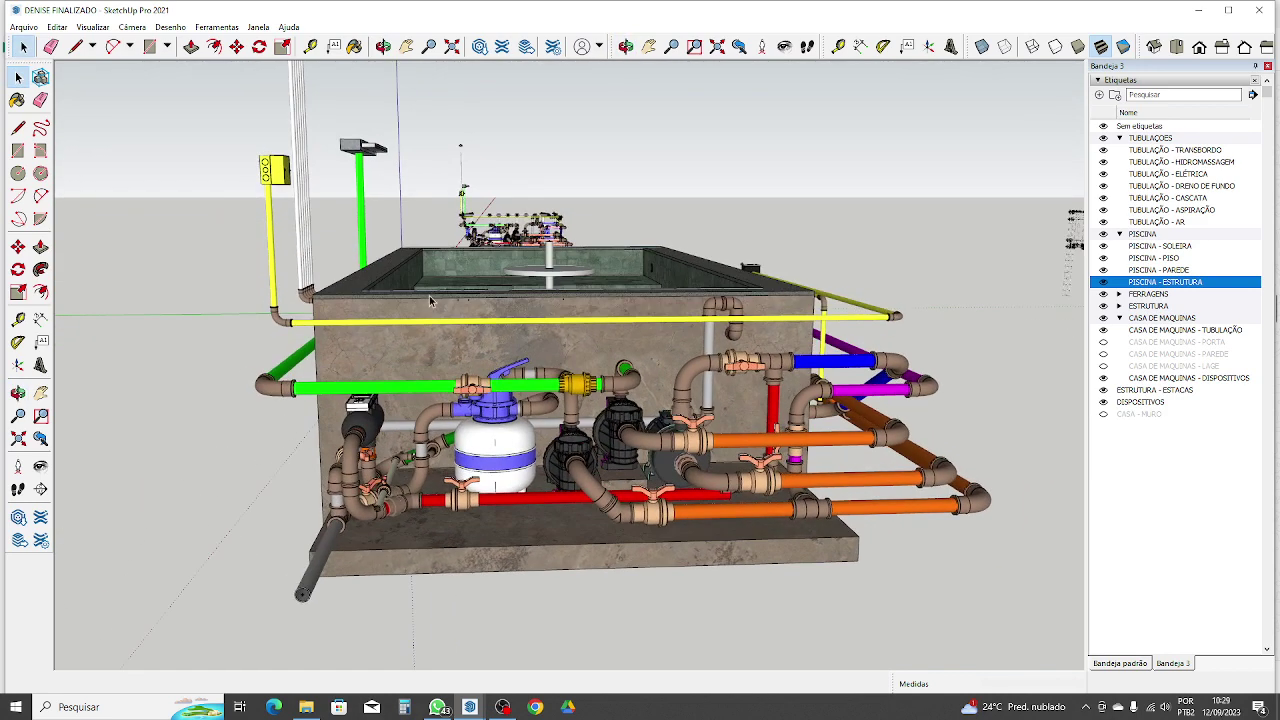
pyautogui.scroll(3, 489, 406)
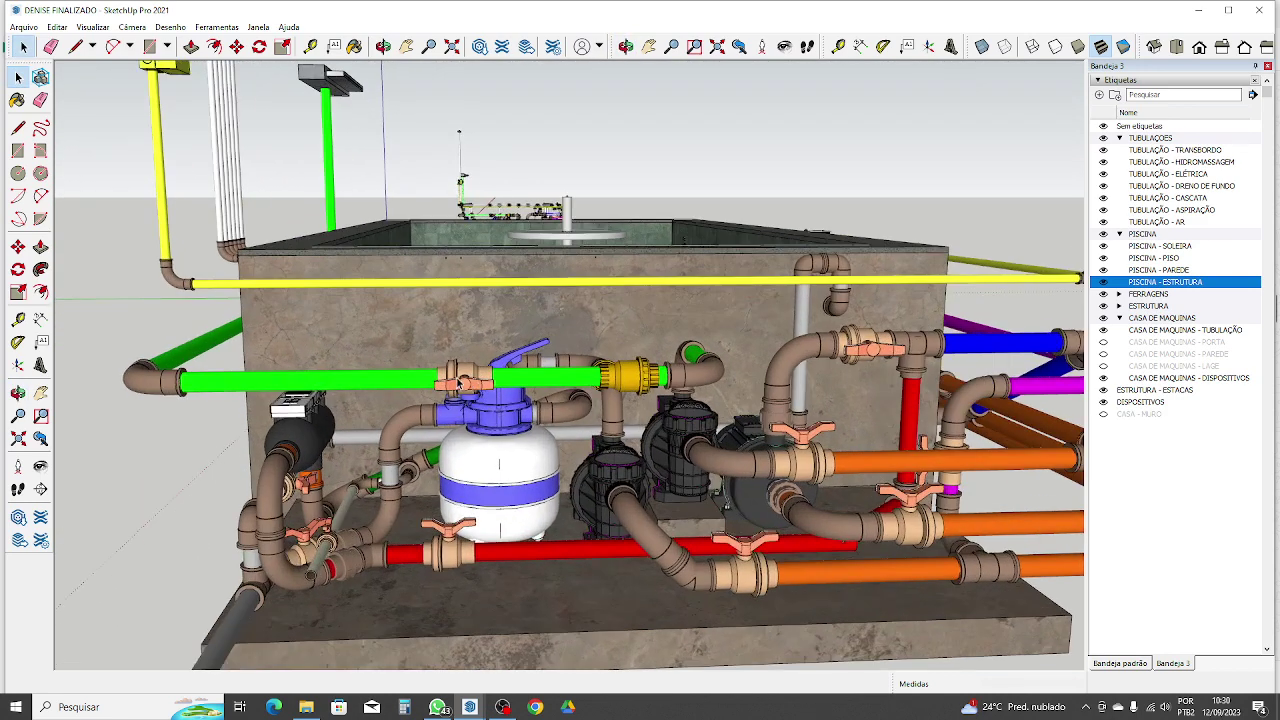
pyautogui.moveTo(620, 370); pyautogui.dragTo(414, 376, button='middle')
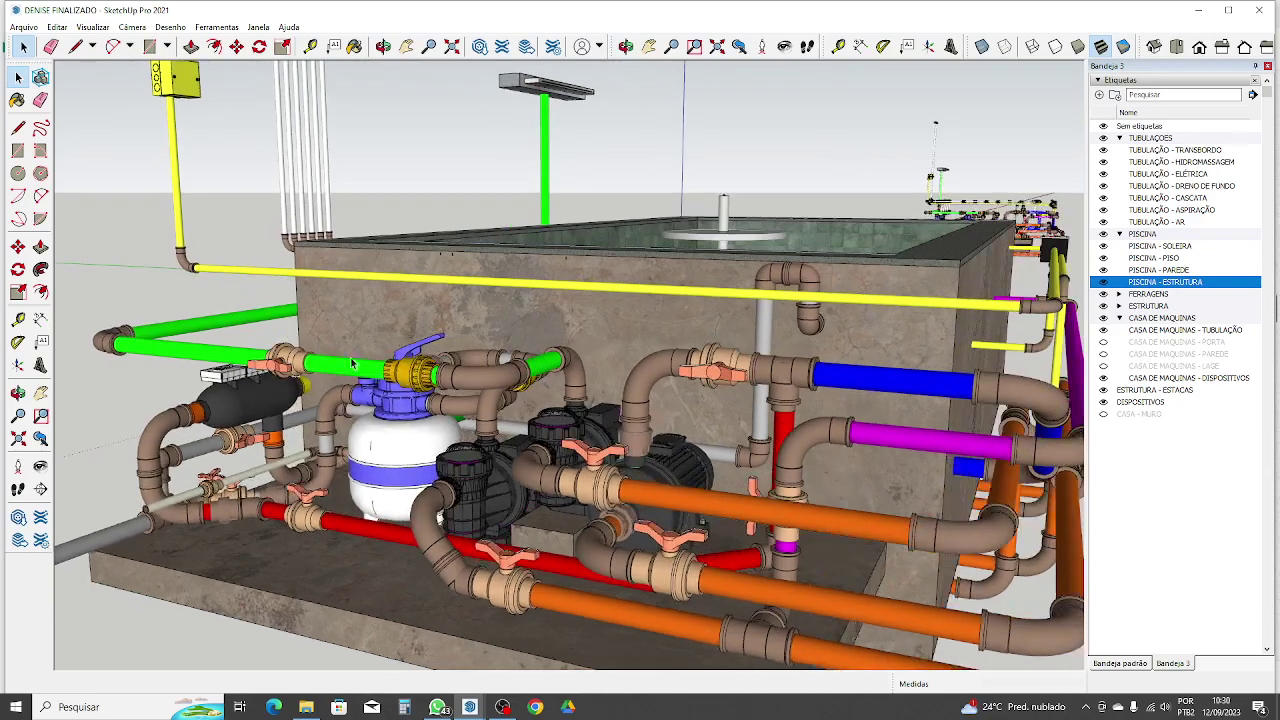
pyautogui.scroll(-2, 300, 380)
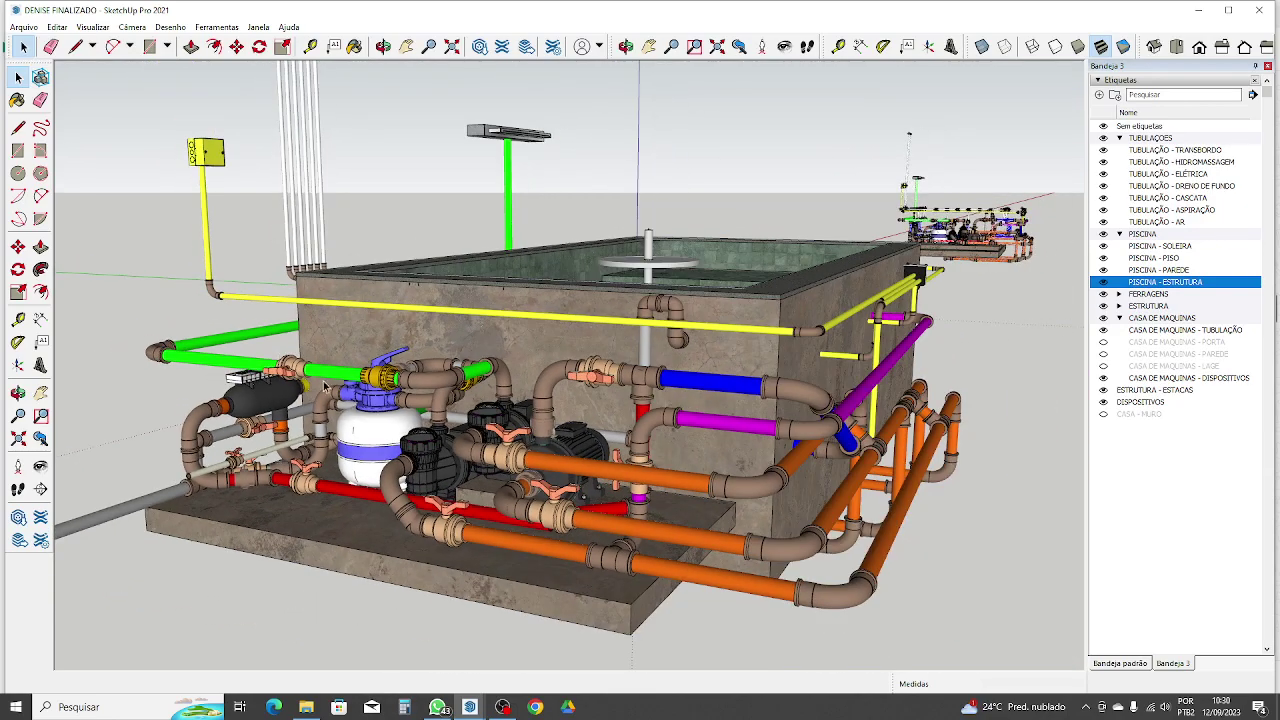
pyautogui.moveTo(316, 364)
pyautogui.mouseDown(button='middle')
pyautogui.moveTo(540, 345)
pyautogui.moveTo(650, 352)
pyautogui.moveTo(390, 405)
pyautogui.mouseUp(button='middle')
pyautogui.scroll(3, 388, 408)
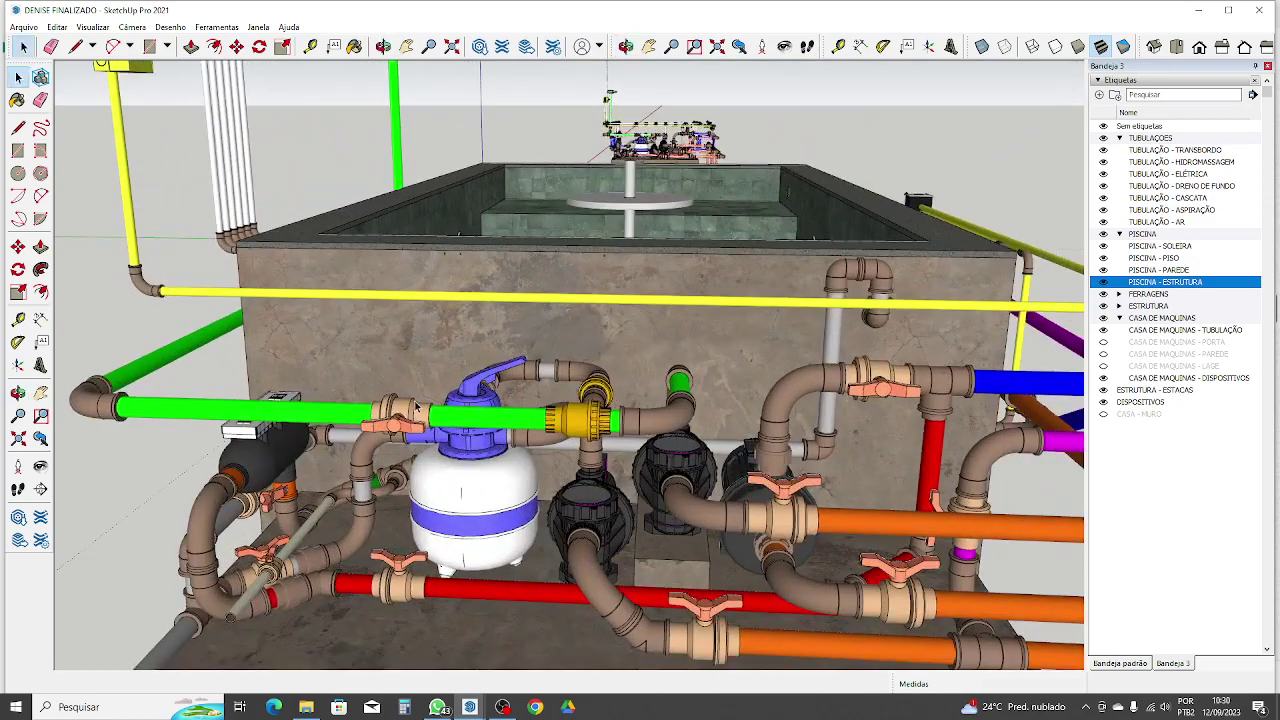
# Step: Inspect the orange pipes running from the pool's side around the corner through the shut-off valves to the pumps
pyautogui.scroll(-1, 430, 405)
pyautogui.moveTo(593, 435); pyautogui.dragTo(458, 449, button='middle')
pyautogui.scroll(-2, 445, 442)
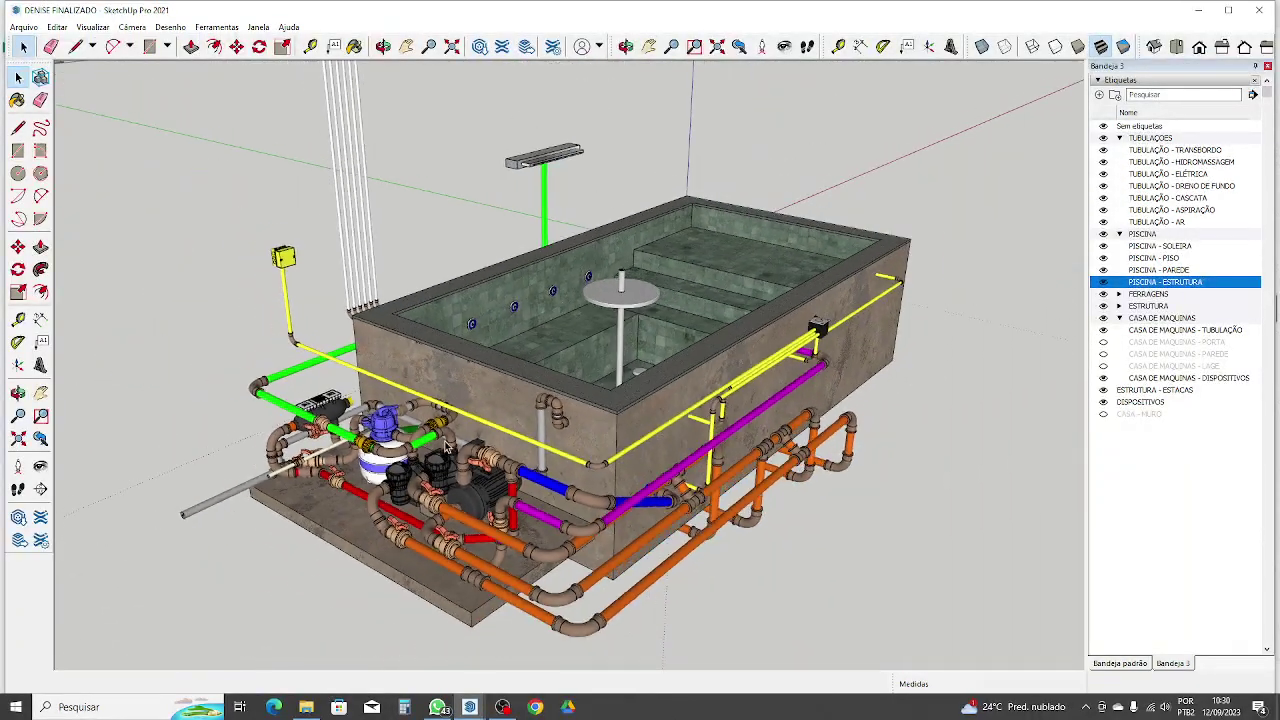
pyautogui.moveTo(401, 516); pyautogui.dragTo(622, 412, button='middle')
pyautogui.scroll(2, 692, 456)
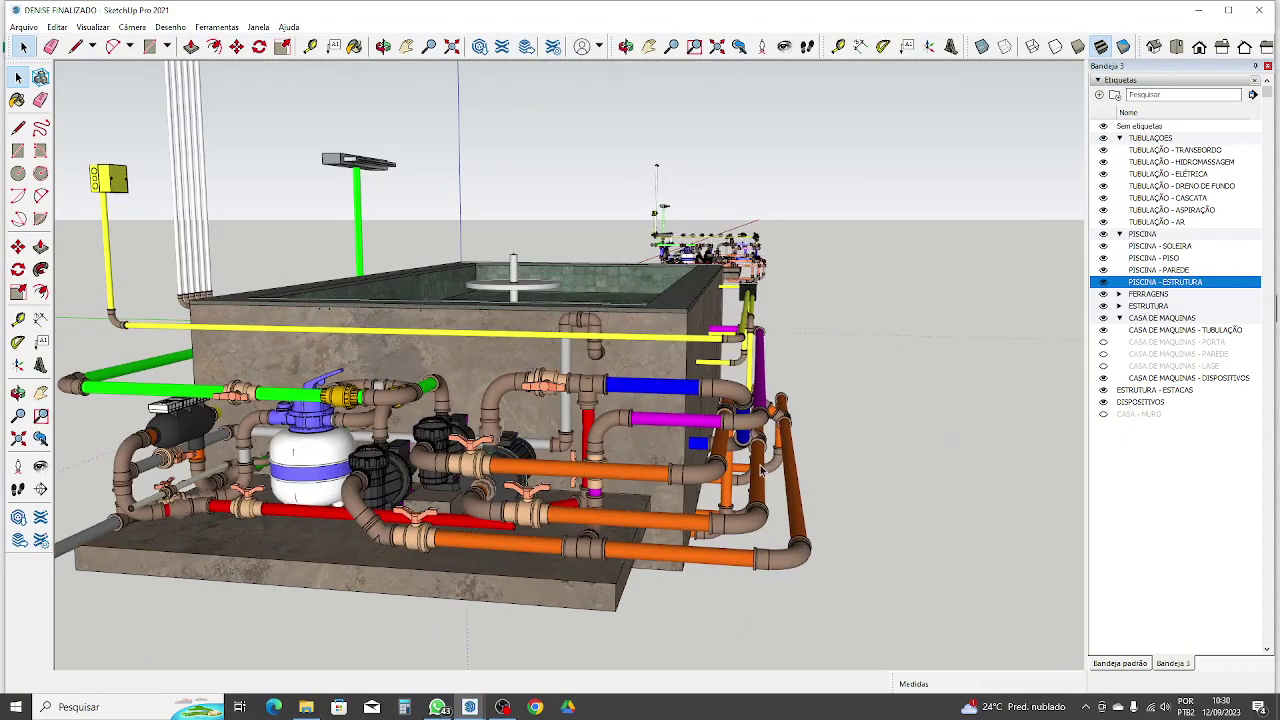
pyautogui.moveTo(760, 470); pyautogui.dragTo(777, 411, button='middle')
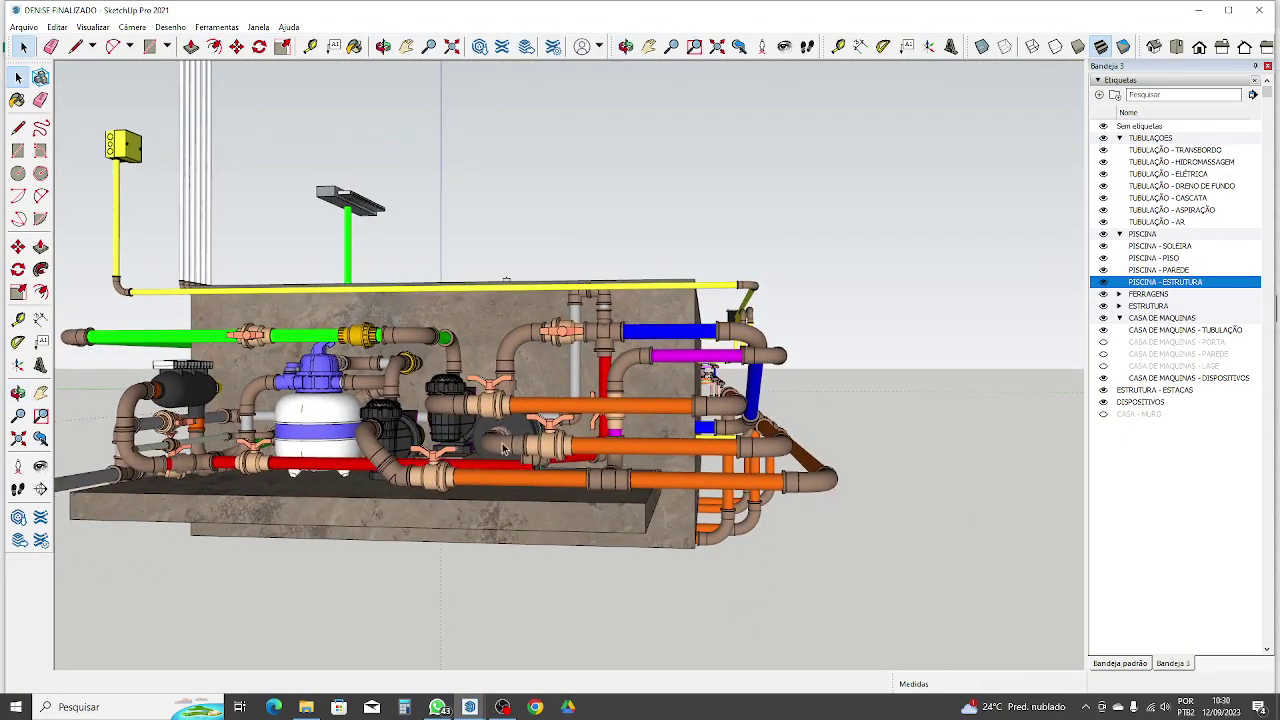
pyautogui.moveTo(504, 449); pyautogui.dragTo(614, 578, button='middle')
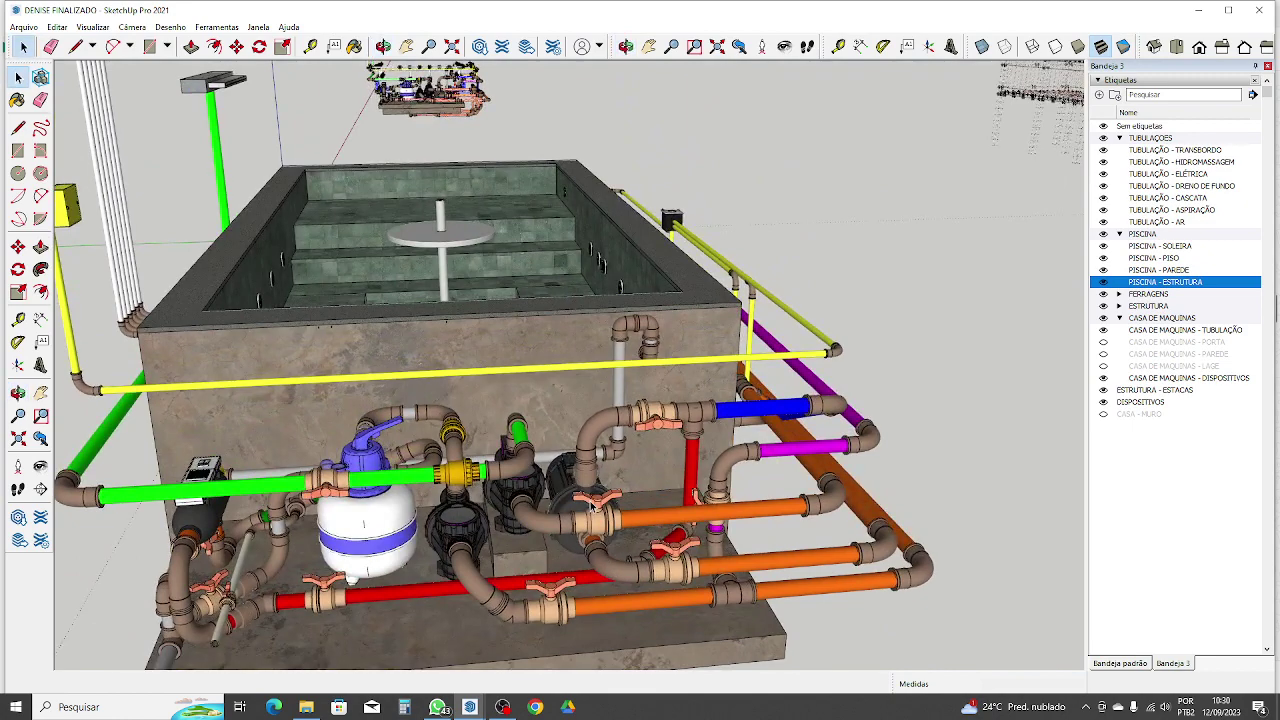
pyautogui.scroll(5, 723, 578)
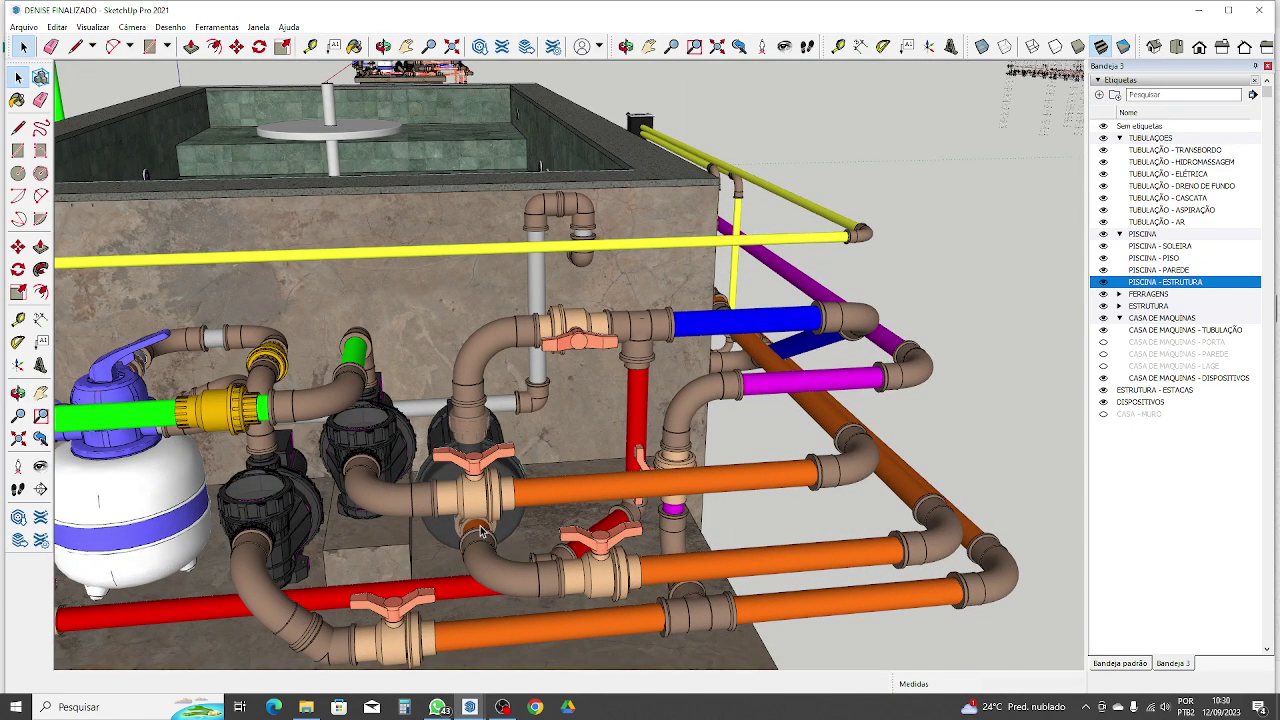
pyautogui.moveTo(489, 550); pyautogui.dragTo(647, 529, button='middle')
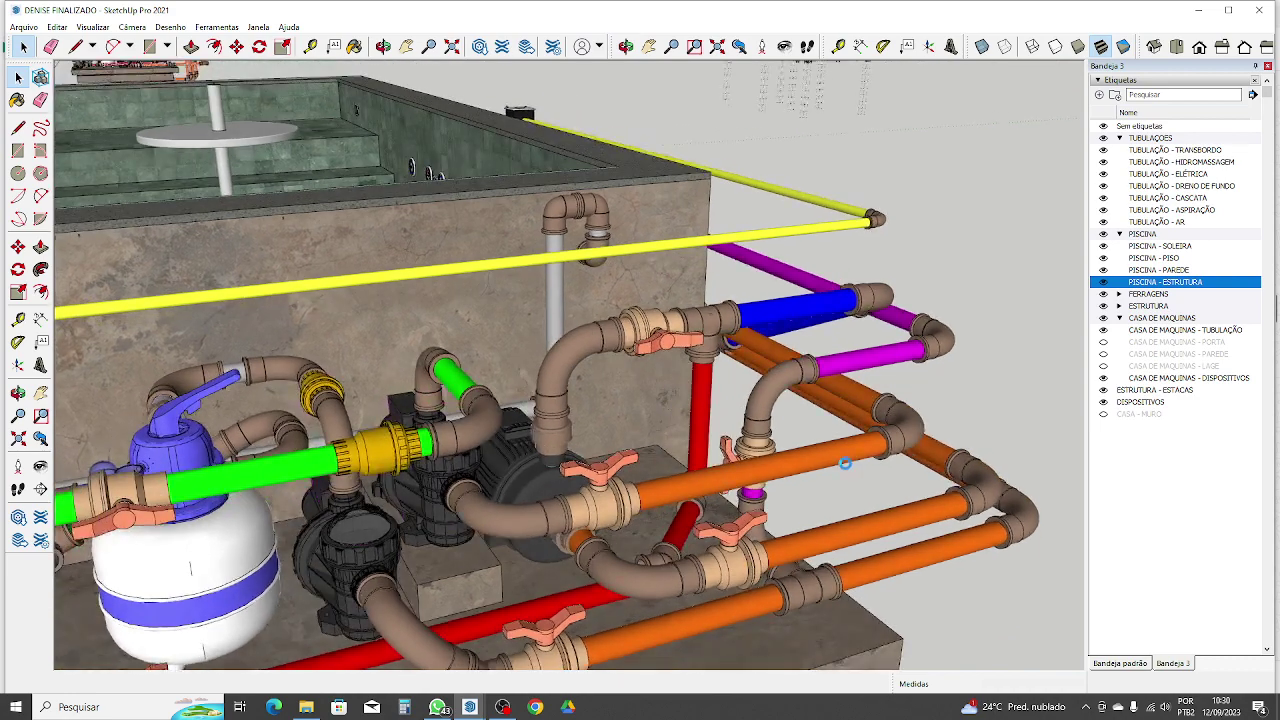
pyautogui.scroll(2, 852, 505)
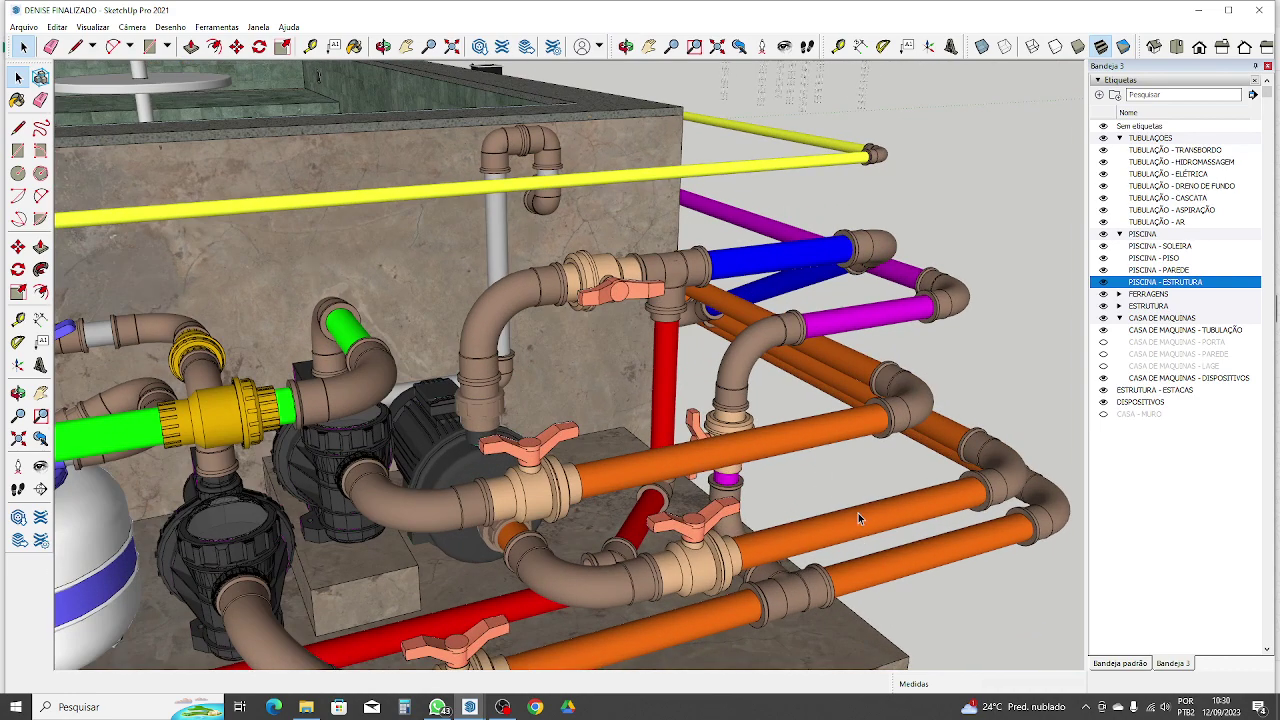
# Step: Inspect the orange pipes with their shut-off valves and elbows feeding the pumps, including the connection to the rear pump
pyautogui.scroll(-2, 794, 461)
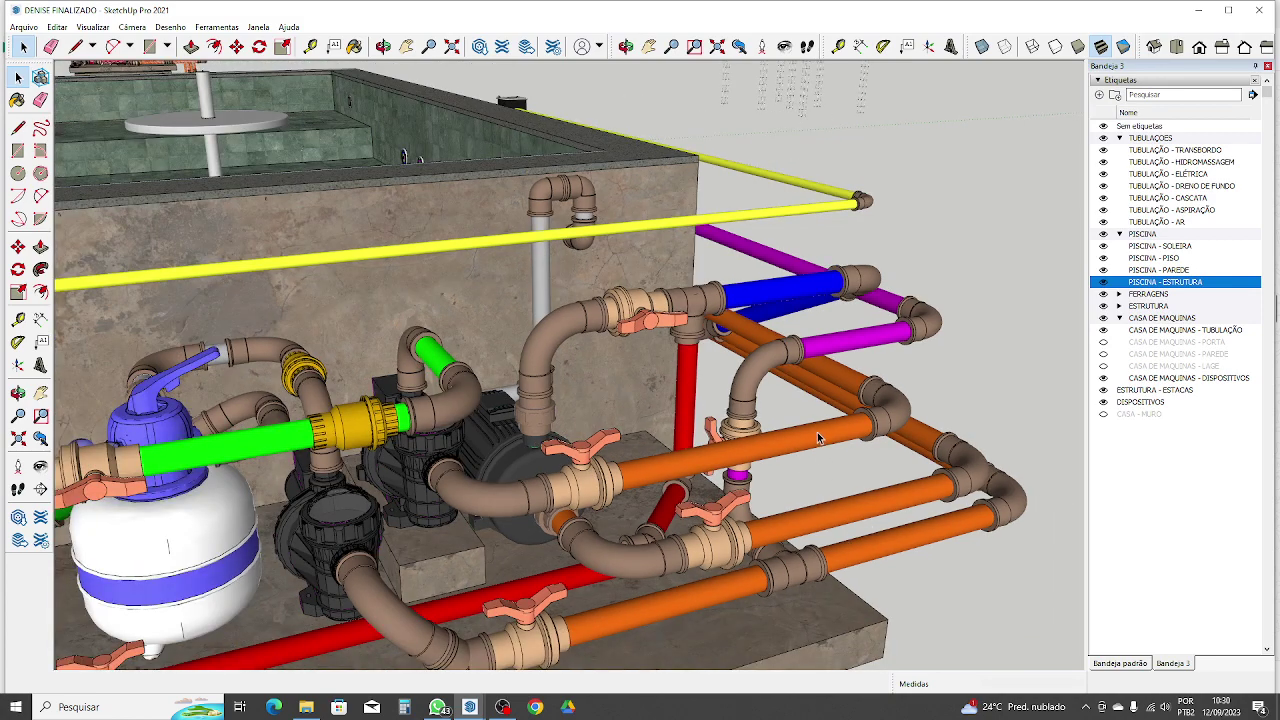
pyautogui.scroll(3, 810, 519)
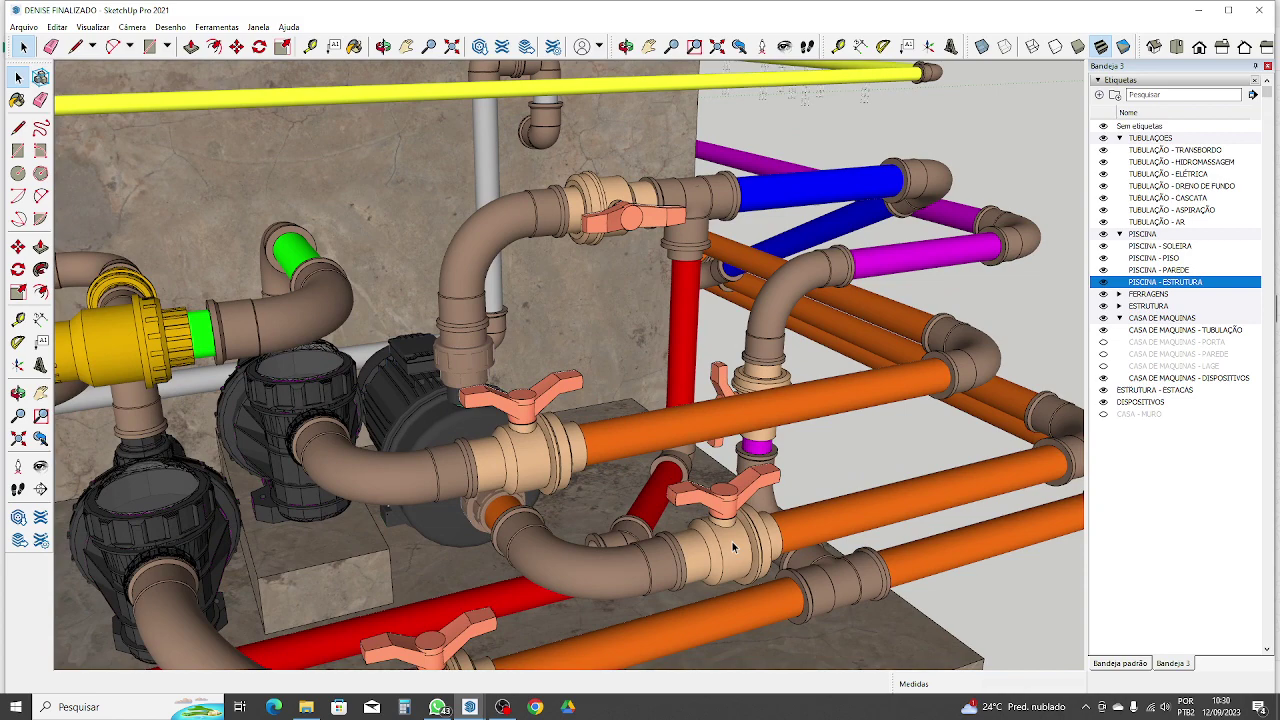
pyautogui.moveTo(733, 545); pyautogui.dragTo(700, 497, button='middle')
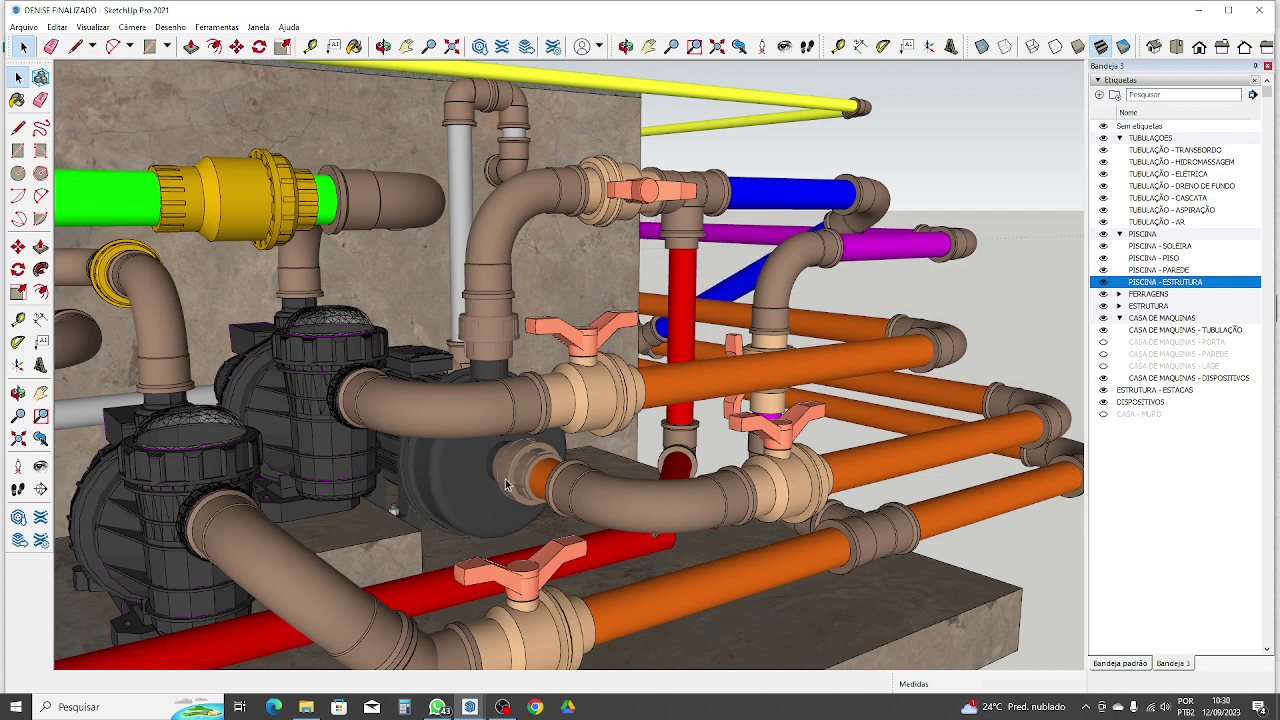
pyautogui.scroll(2, 506, 480)
pyautogui.moveTo(521, 474); pyautogui.dragTo(517, 507, button='middle')
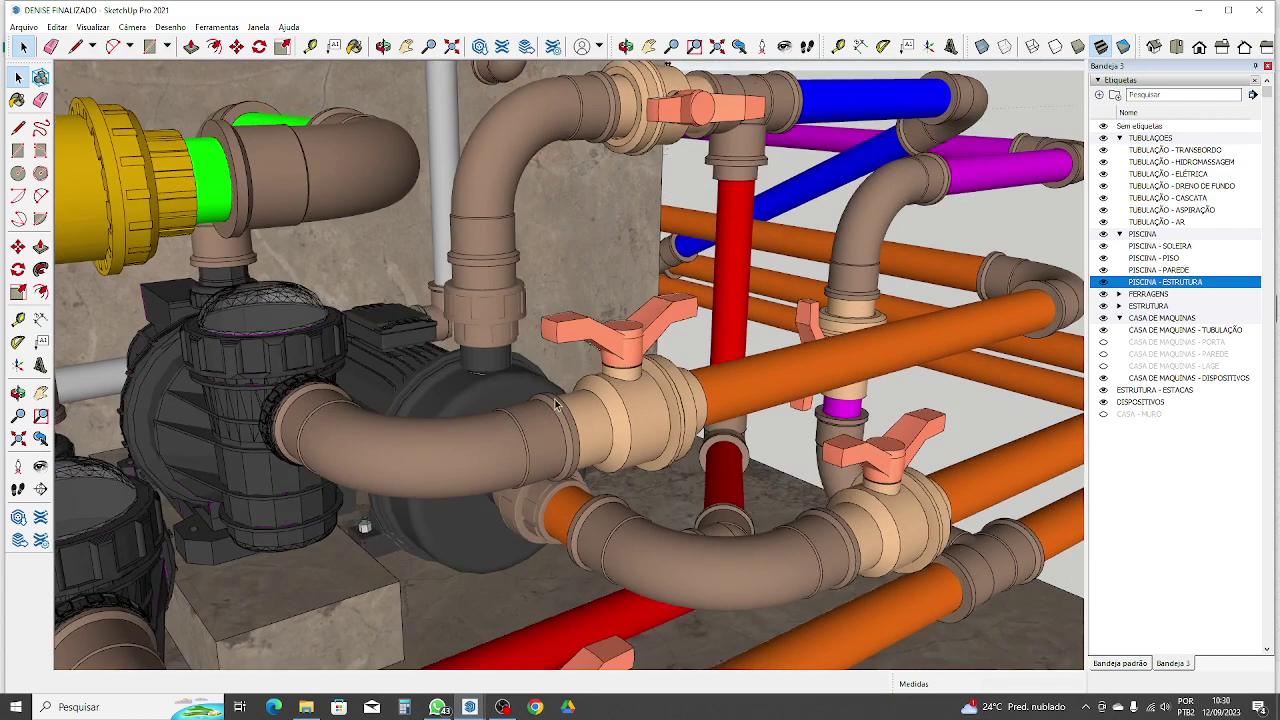
pyautogui.scroll(-2, 606, 502)
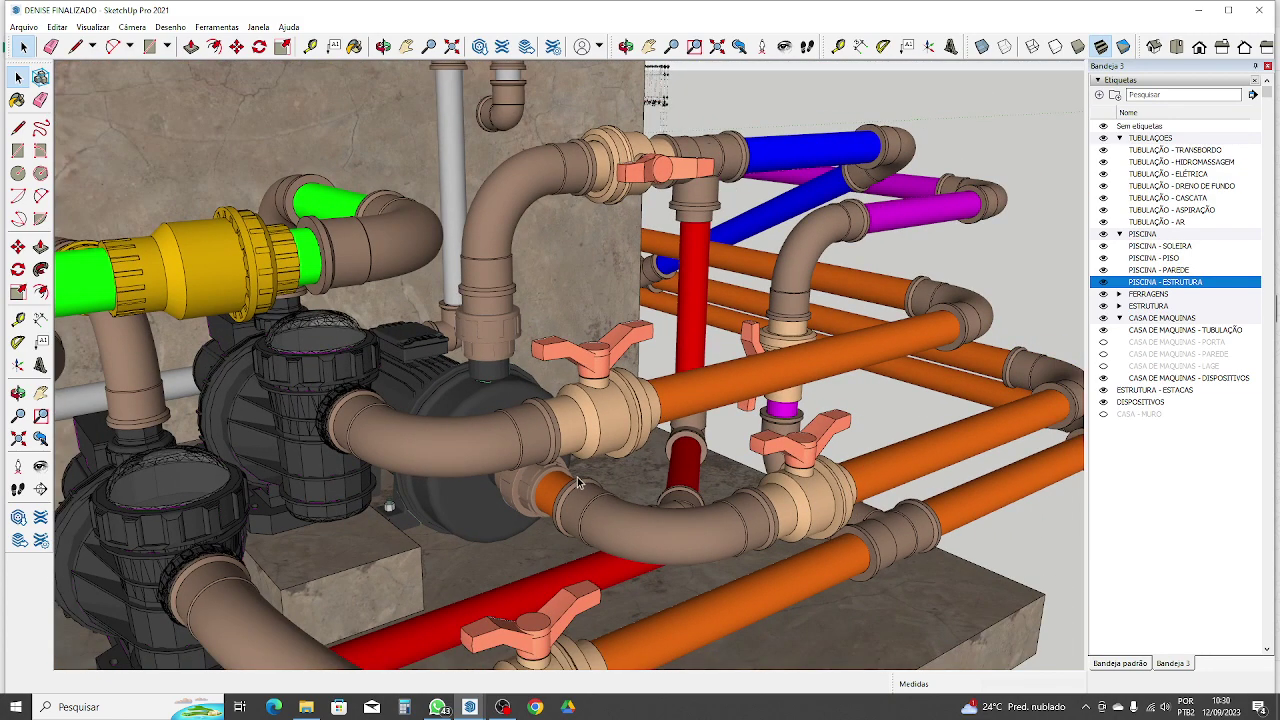
pyautogui.moveTo(637, 530); pyautogui.dragTo(546, 548, button='middle')
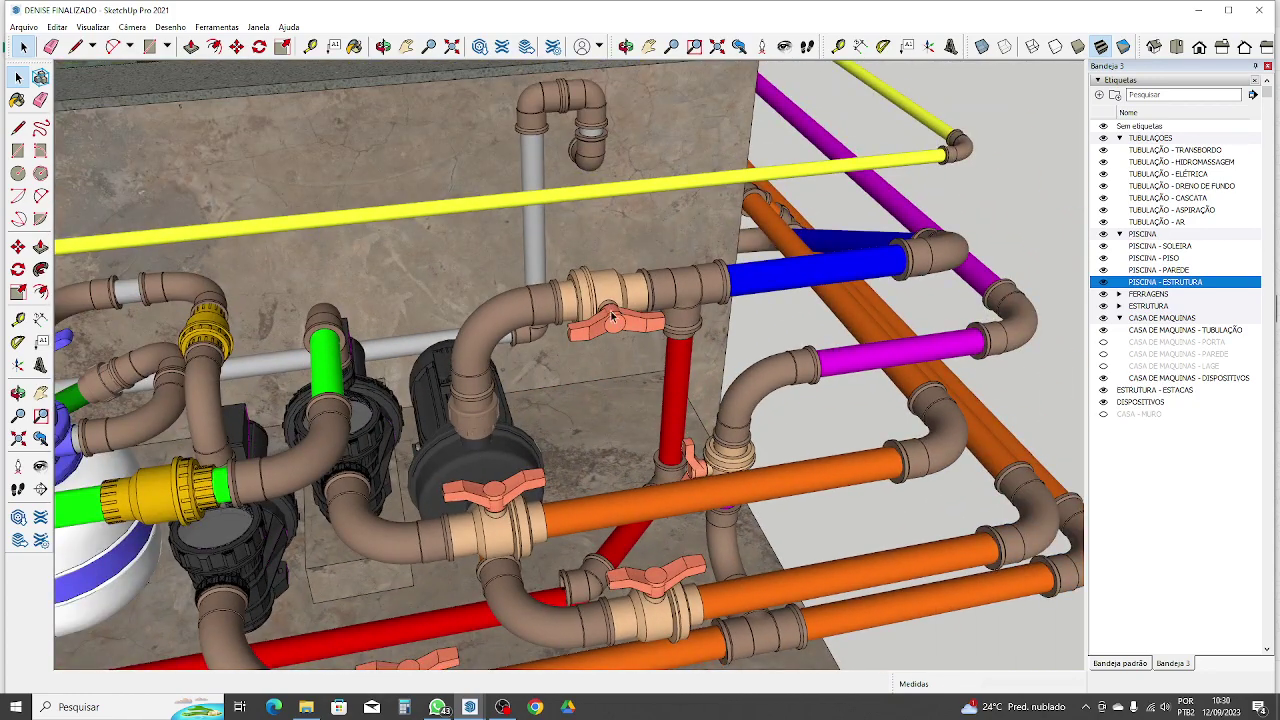
# Step: Follow the blue pipe from the rear pump's valve around the pool's corner to its entry into the long wall
pyautogui.scroll(2, 540, 344)
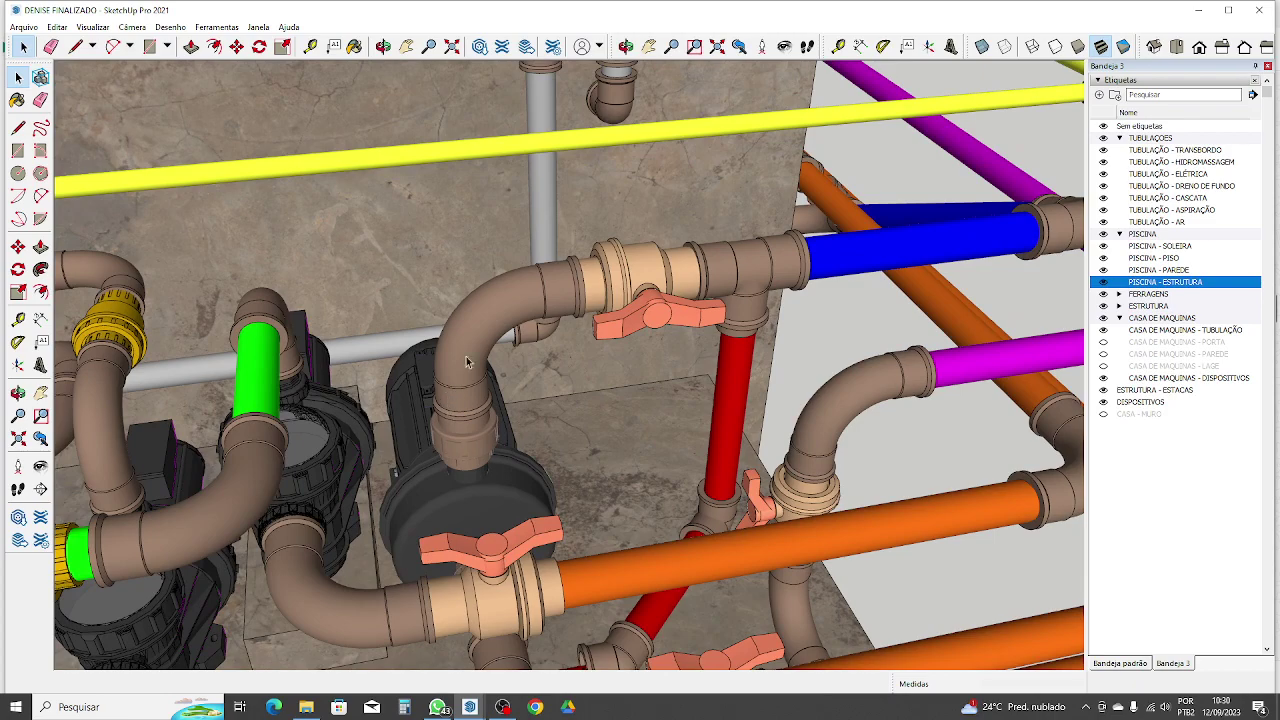
pyautogui.scroll(-2, 770, 300)
pyautogui.moveTo(770, 300); pyautogui.dragTo(625, 370, button='middle')
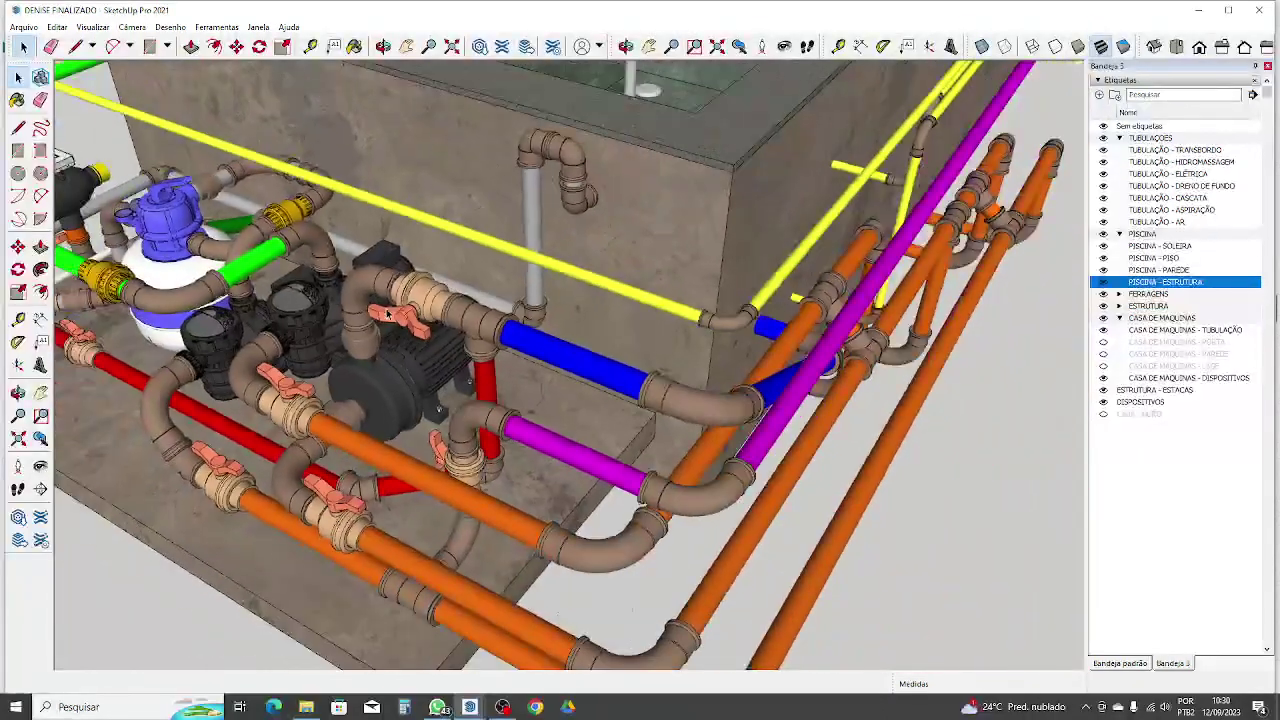
pyautogui.moveTo(867, 423); pyautogui.dragTo(593, 430, button='middle')
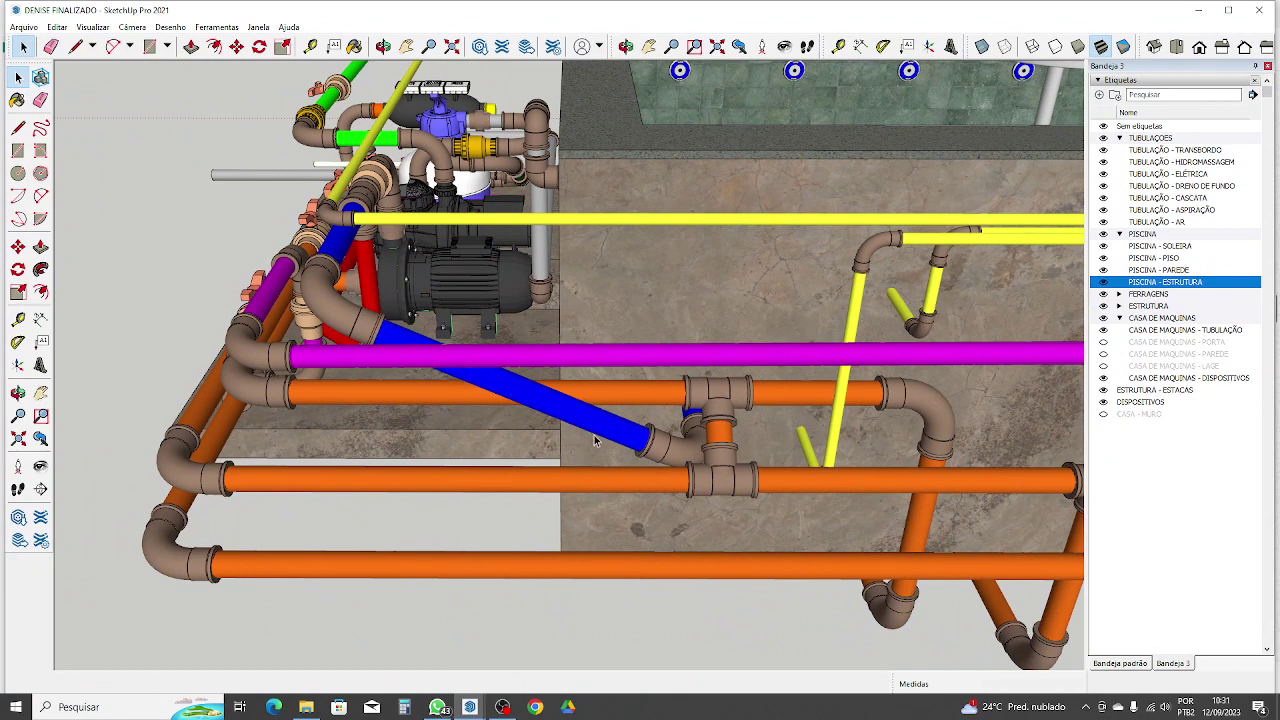
pyautogui.moveTo(666, 506); pyautogui.dragTo(363, 389, button='middle')
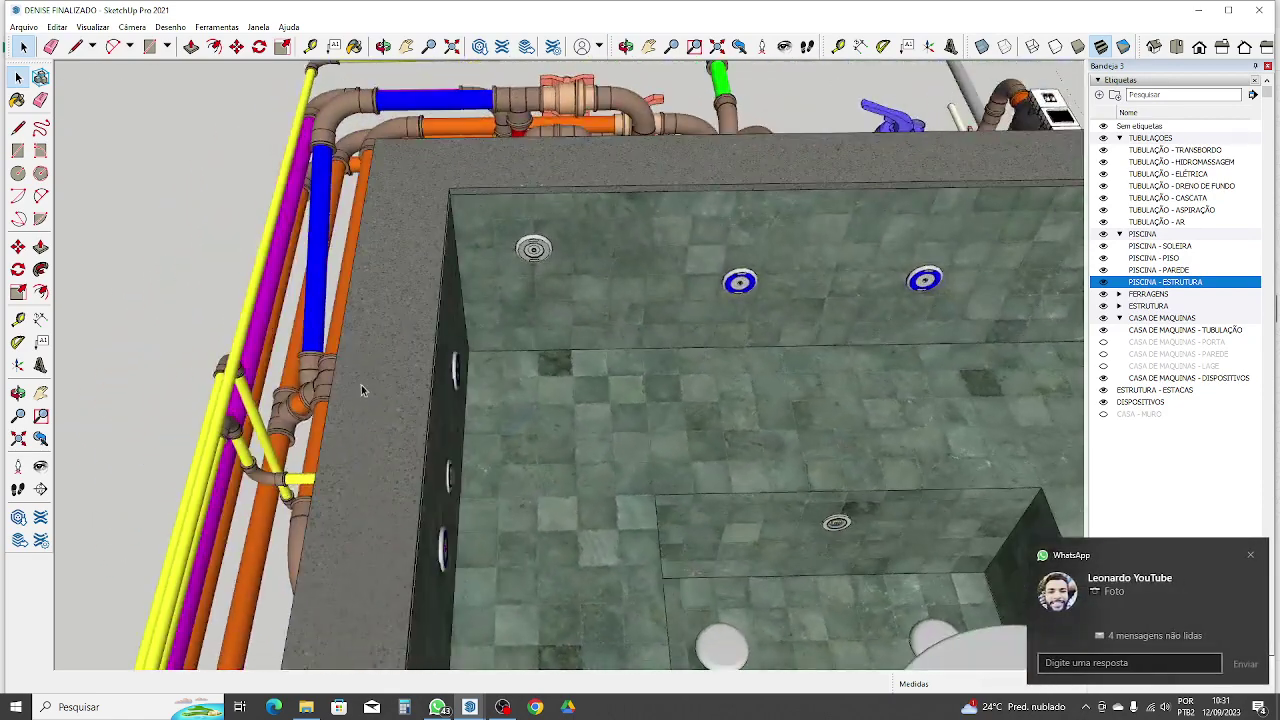
# Step: Hide the PISCINA - ESTRUTURA tag to expose the blue hydromassage pipes inside the pool
pyautogui.scroll(-5, 363, 372)
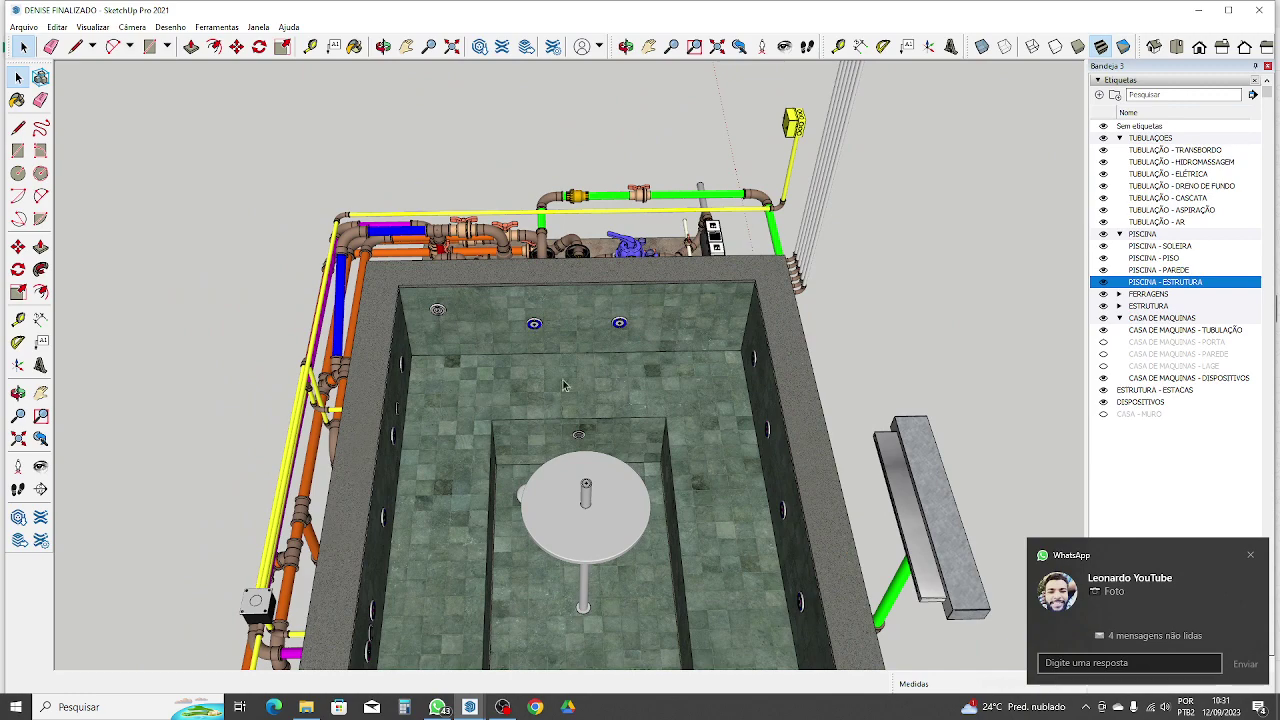
pyautogui.scroll(-3, 690, 425)
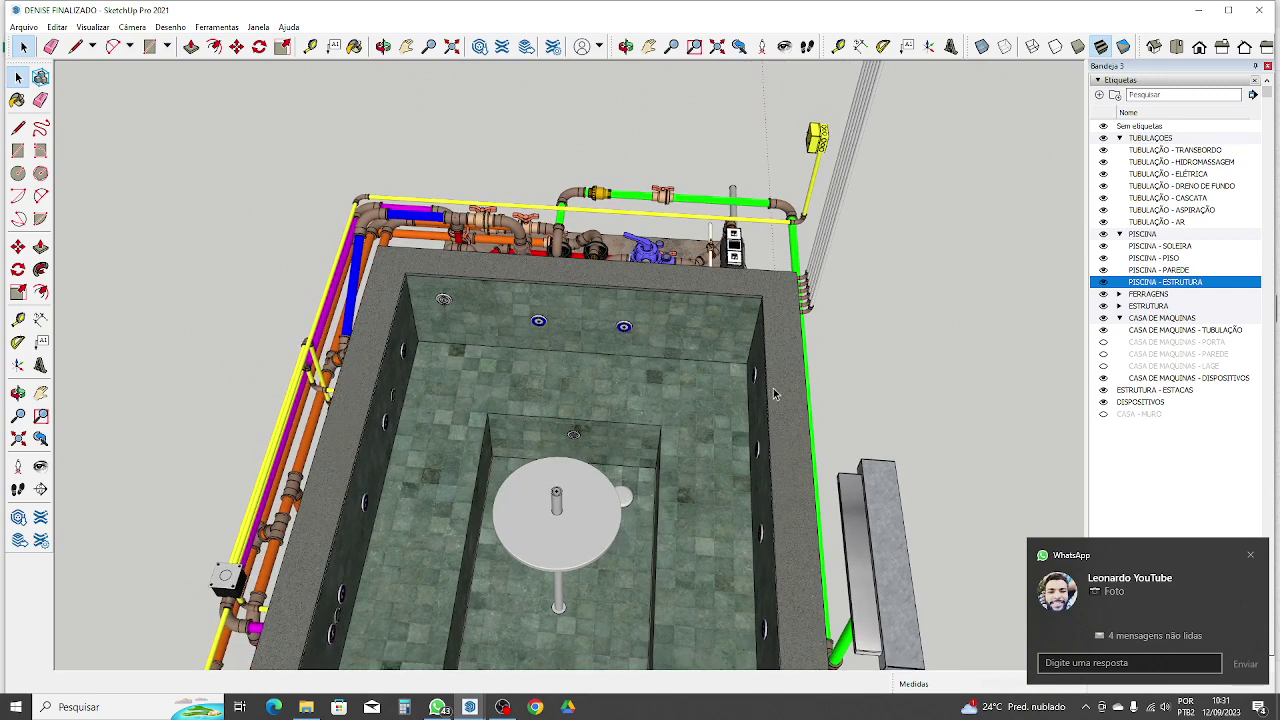
pyautogui.click(1102, 282)
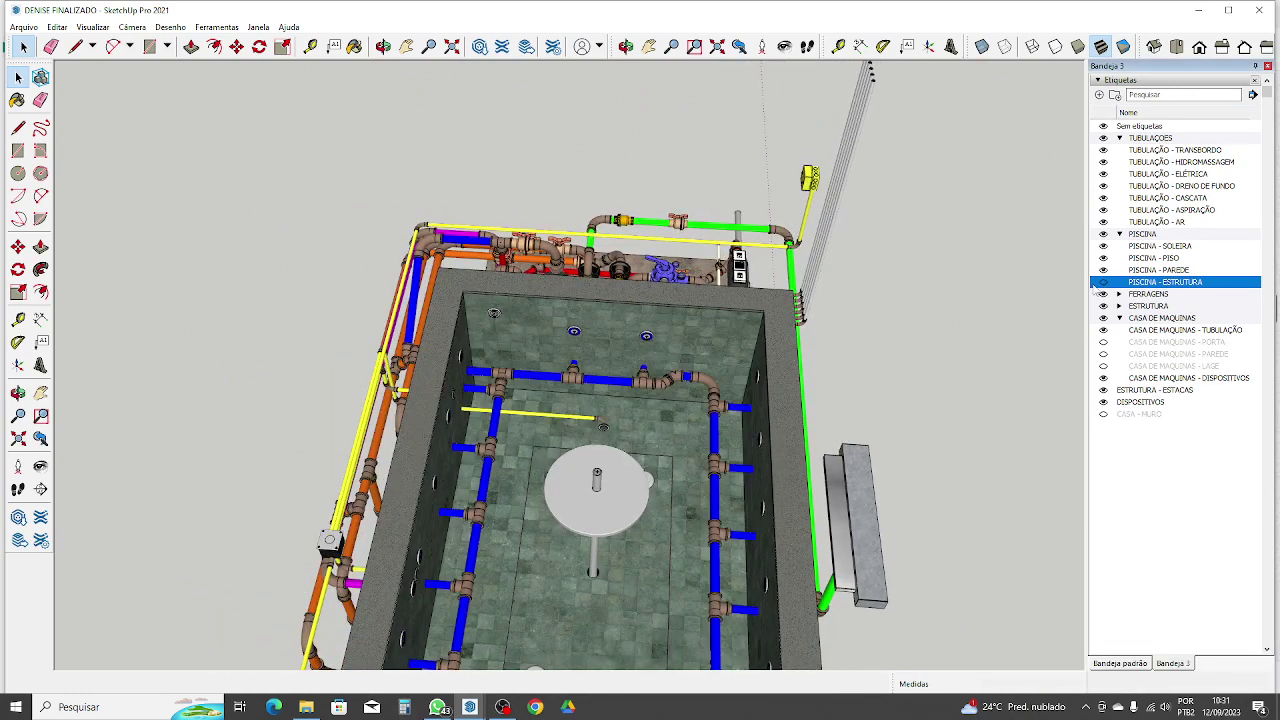
pyautogui.scroll(-2, 429, 341)
pyautogui.moveTo(515, 374); pyautogui.dragTo(617, 537, button='middle')
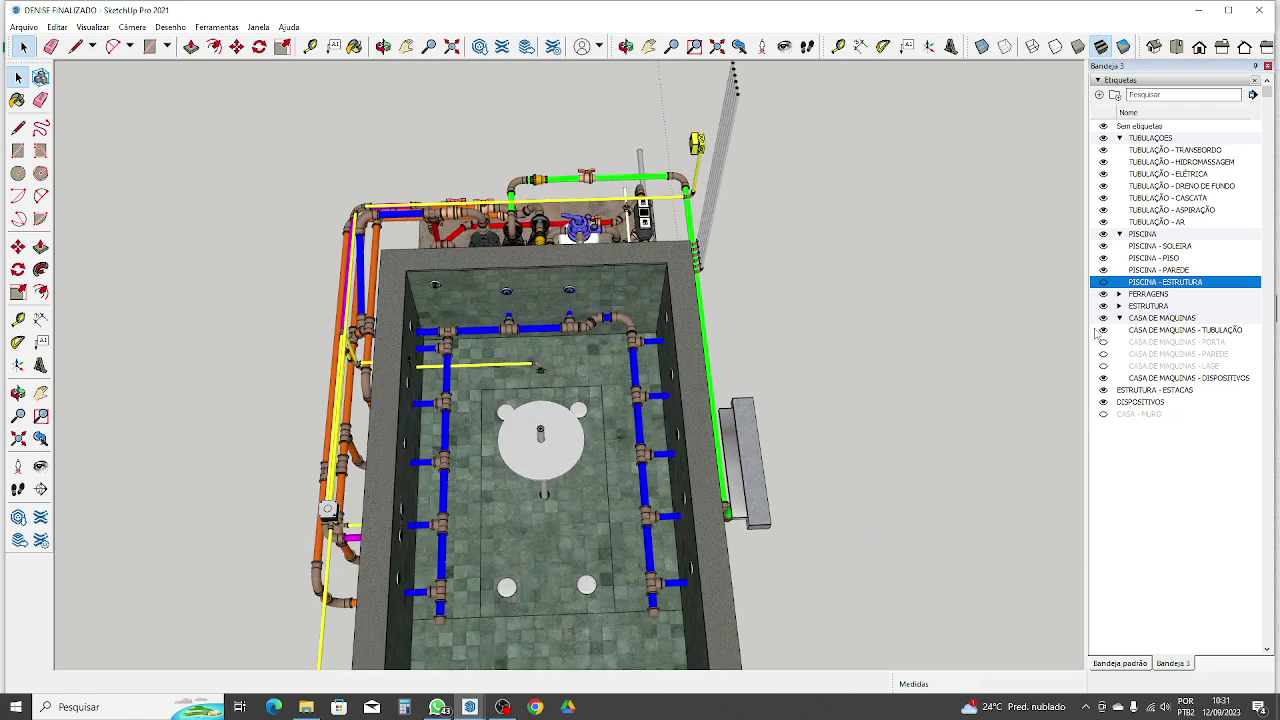
# Step: Show the PISCINA - ESTRUTURA tag for a view of the whole pool, and hide it again
pyautogui.click(1106, 285)
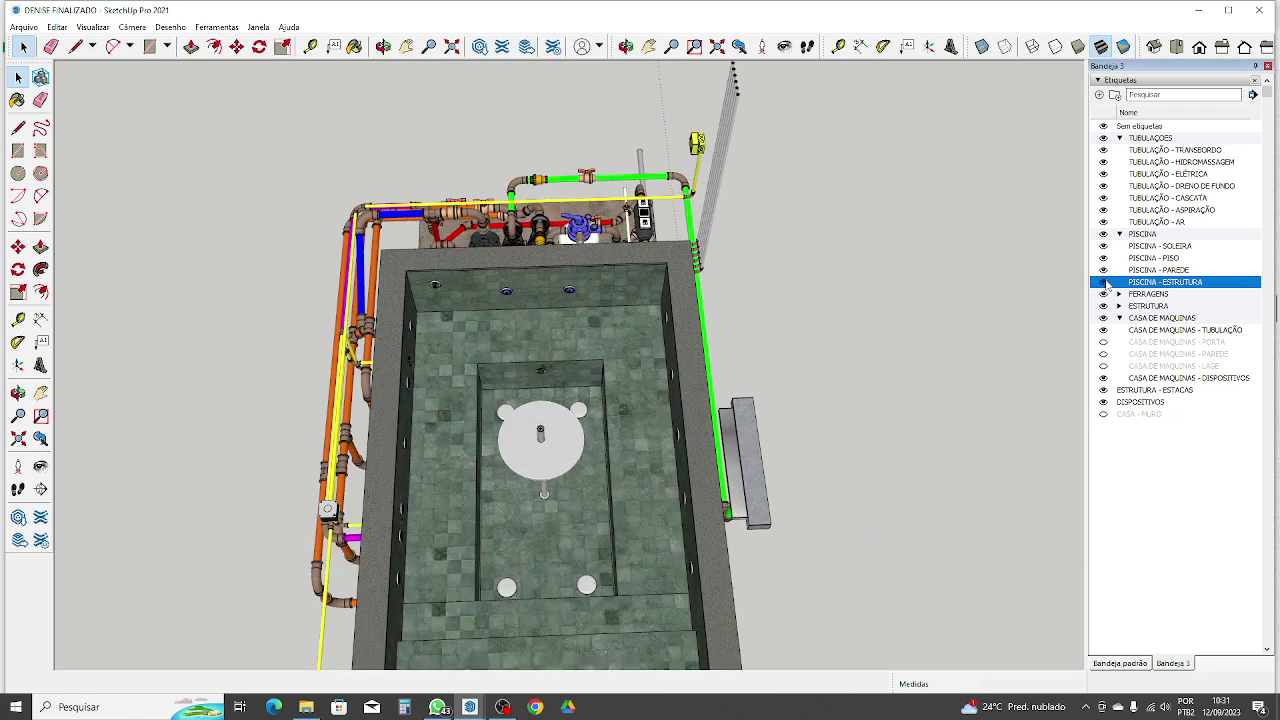
pyautogui.moveTo(737, 266); pyautogui.dragTo(670, 390, button='middle')
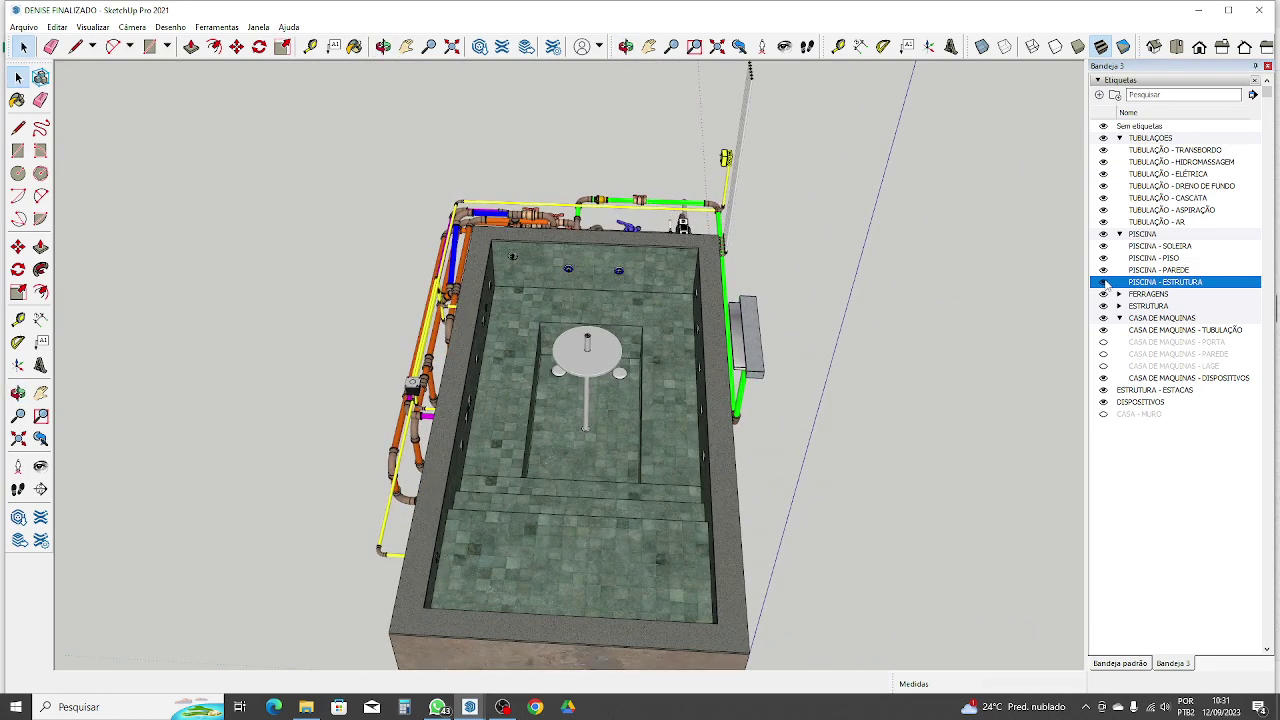
pyautogui.click(1104, 282)
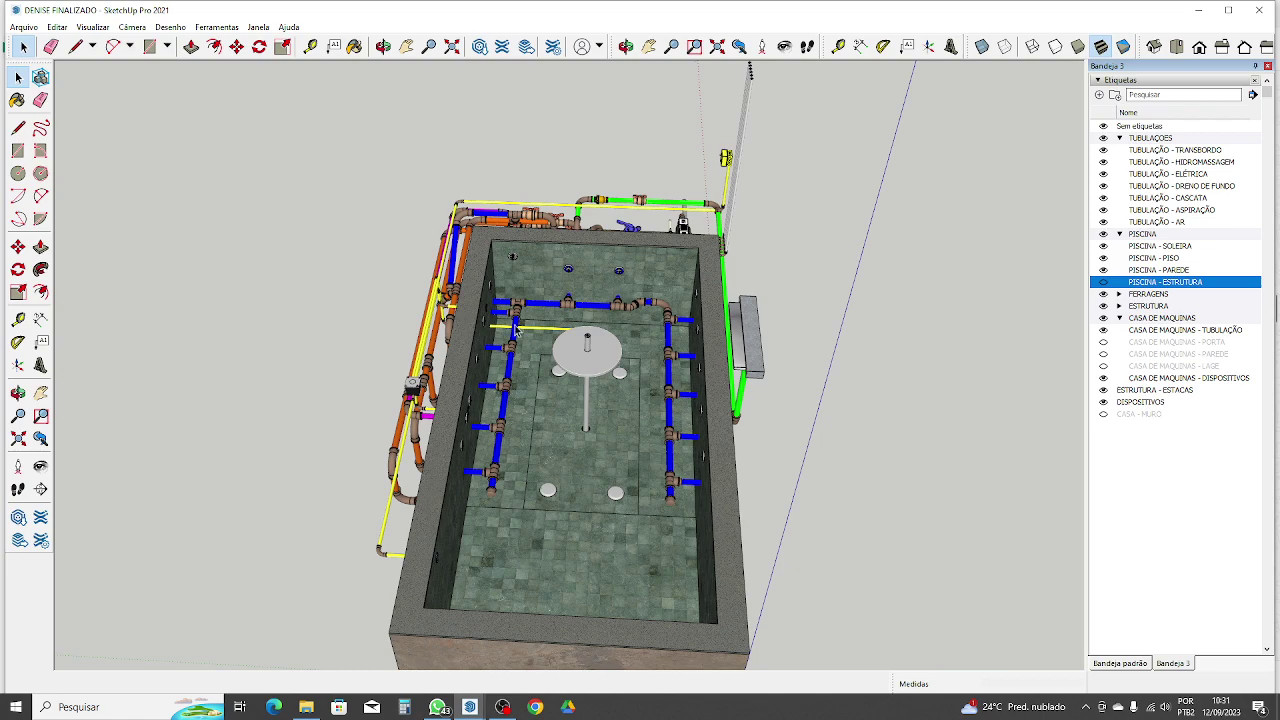
# Step: Examine the blue hydromassage piping from above and up close at the pool corner beside the machine room
pyautogui.scroll(5, 516, 330)
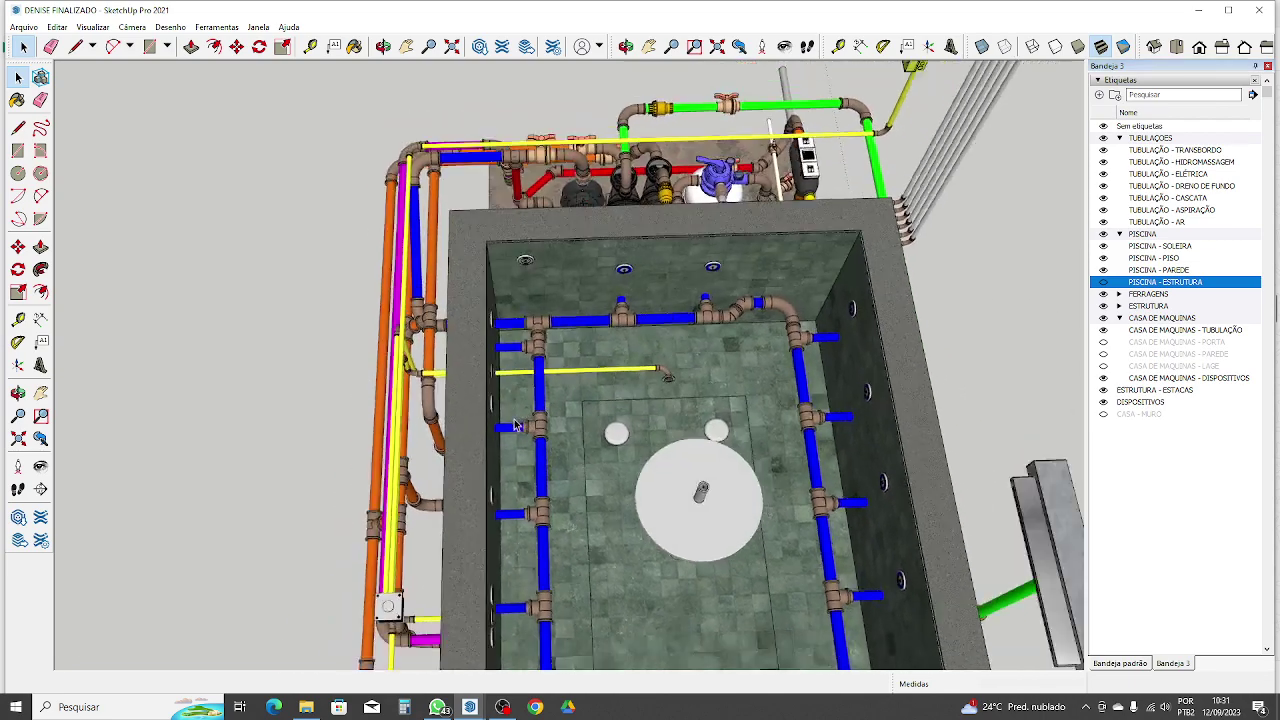
pyautogui.scroll(-3, 516, 425)
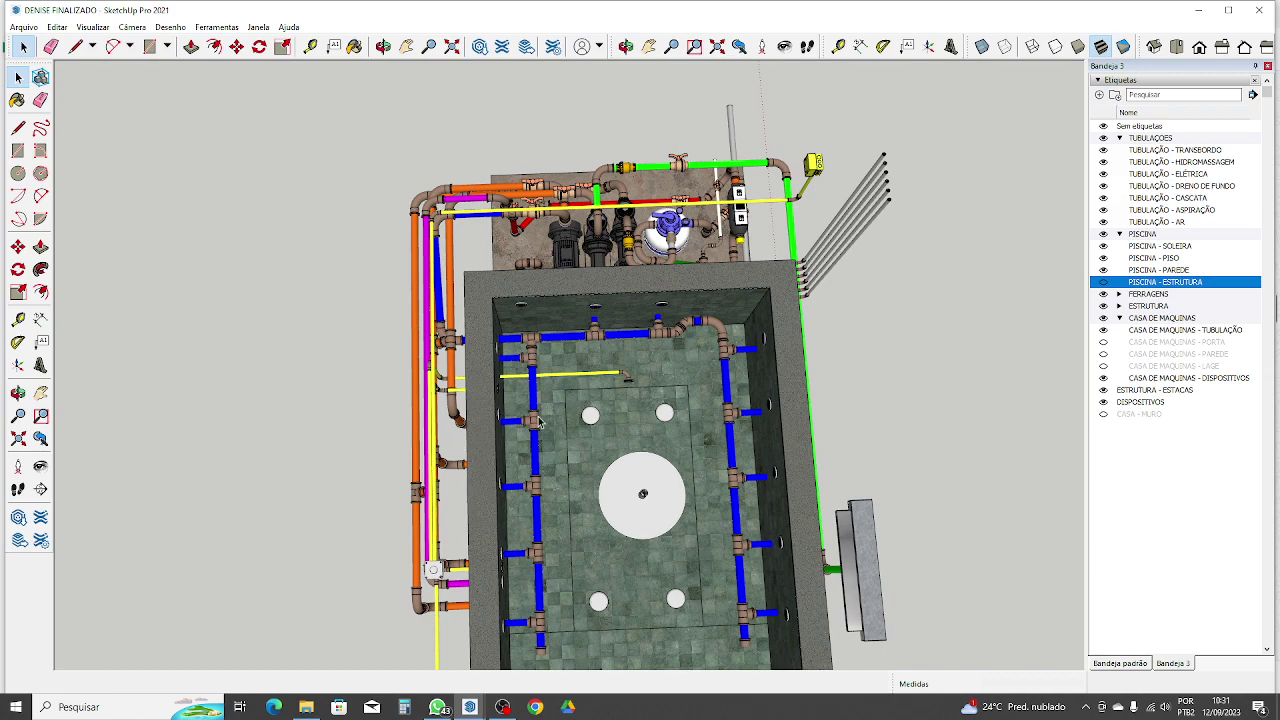
pyautogui.scroll(1, 590, 378)
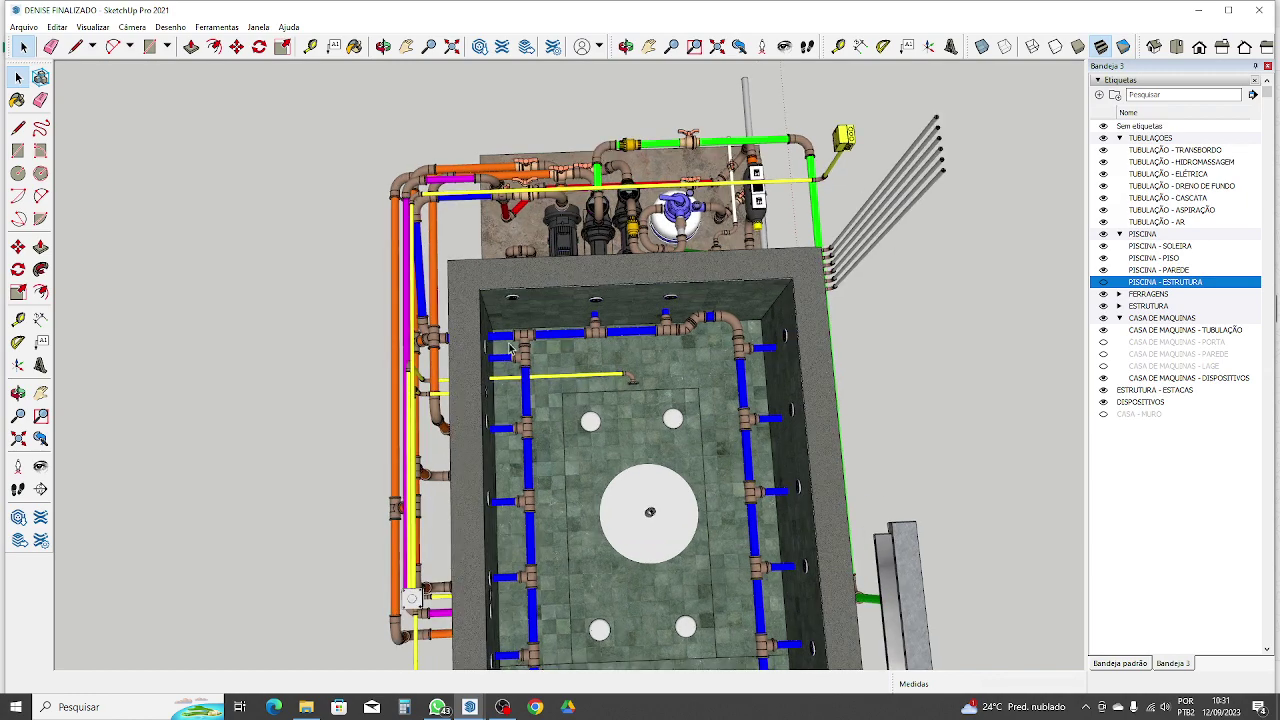
pyautogui.scroll(4, 510, 347)
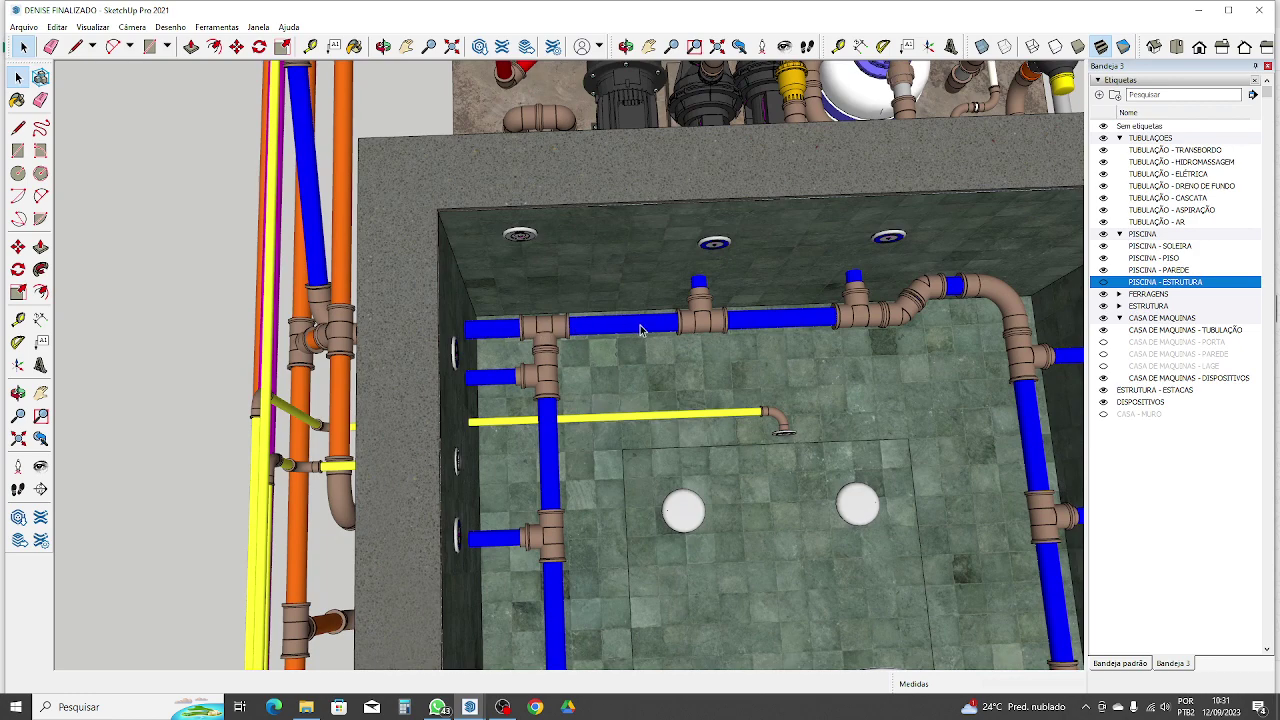
pyautogui.scroll(2, 694, 347)
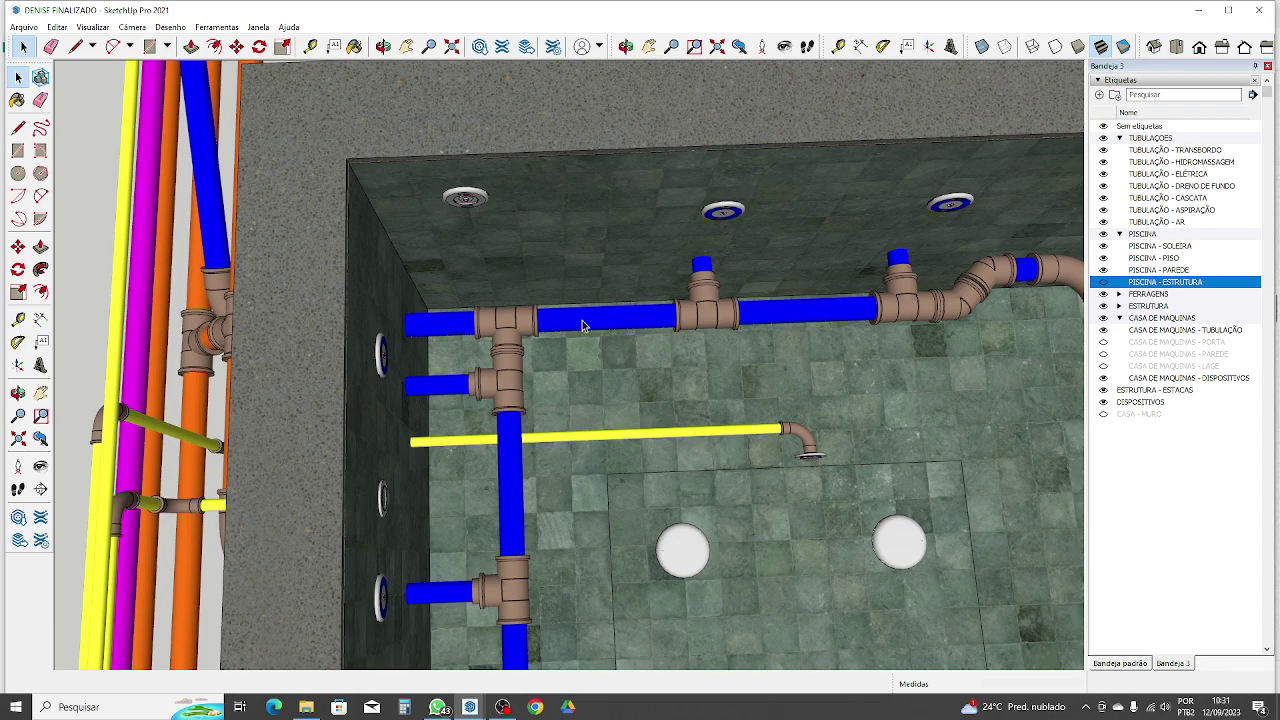
# Step: Examine the blue pipe loop from both sides of the pool, including the offset elbows at the far corner
pyautogui.scroll(-3, 397, 330)
pyautogui.moveTo(400, 332); pyautogui.dragTo(900, 292, button='middle')
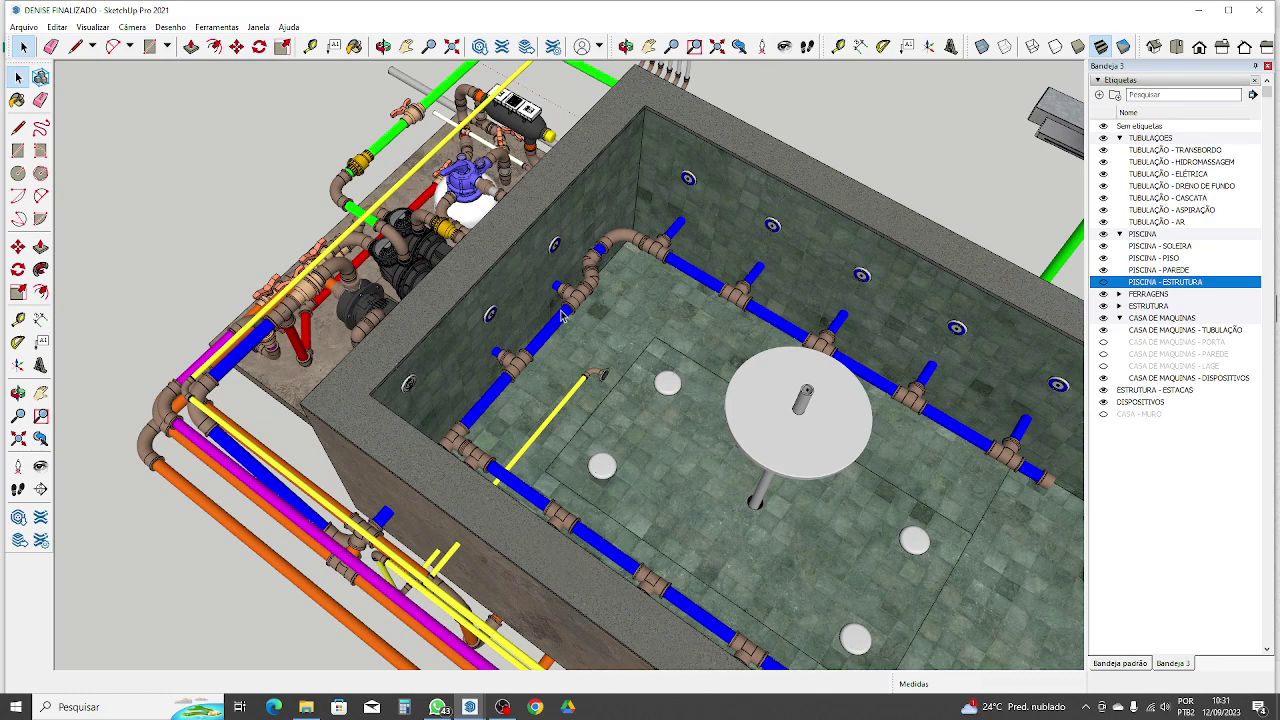
pyautogui.scroll(2, 452, 440)
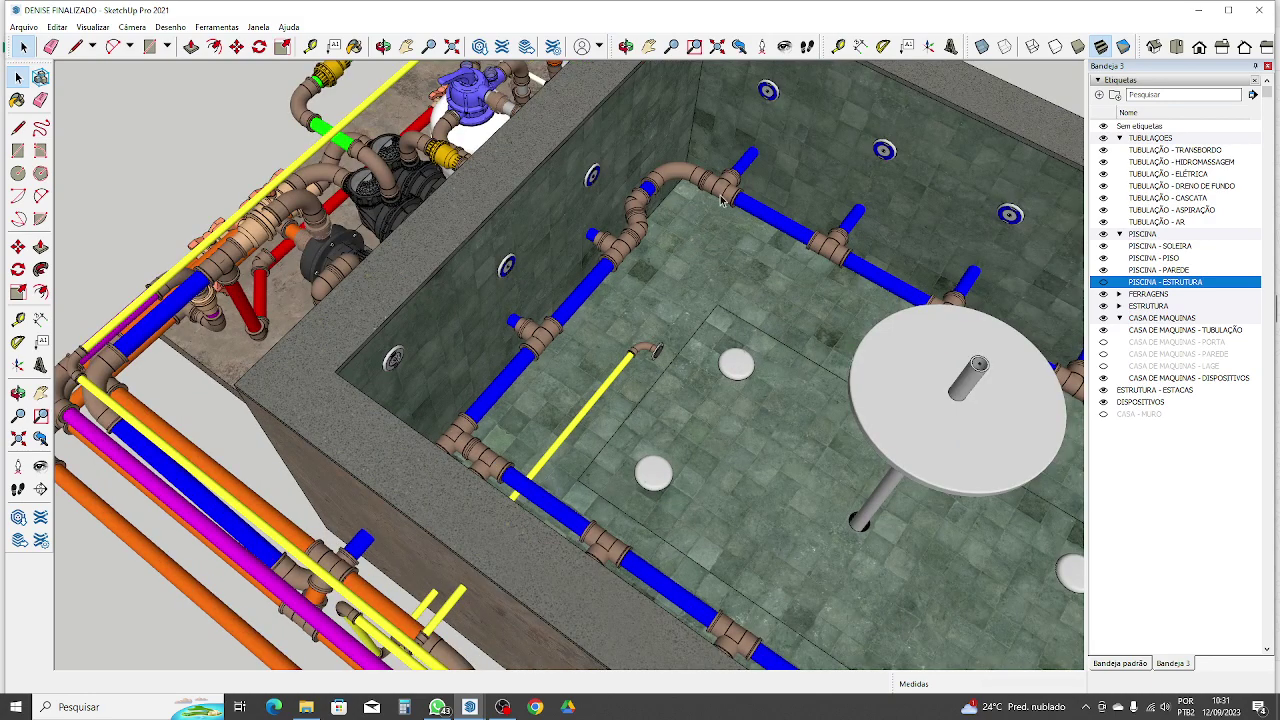
pyautogui.scroll(-3, 515, 241)
pyautogui.moveTo(515, 241); pyautogui.dragTo(276, 466, button='middle')
pyautogui.moveTo(536, 432); pyautogui.dragTo(509, 359, button='middle')
pyautogui.scroll(2, 590, 325)
pyautogui.moveTo(704, 332); pyautogui.dragTo(660, 322, button='middle')
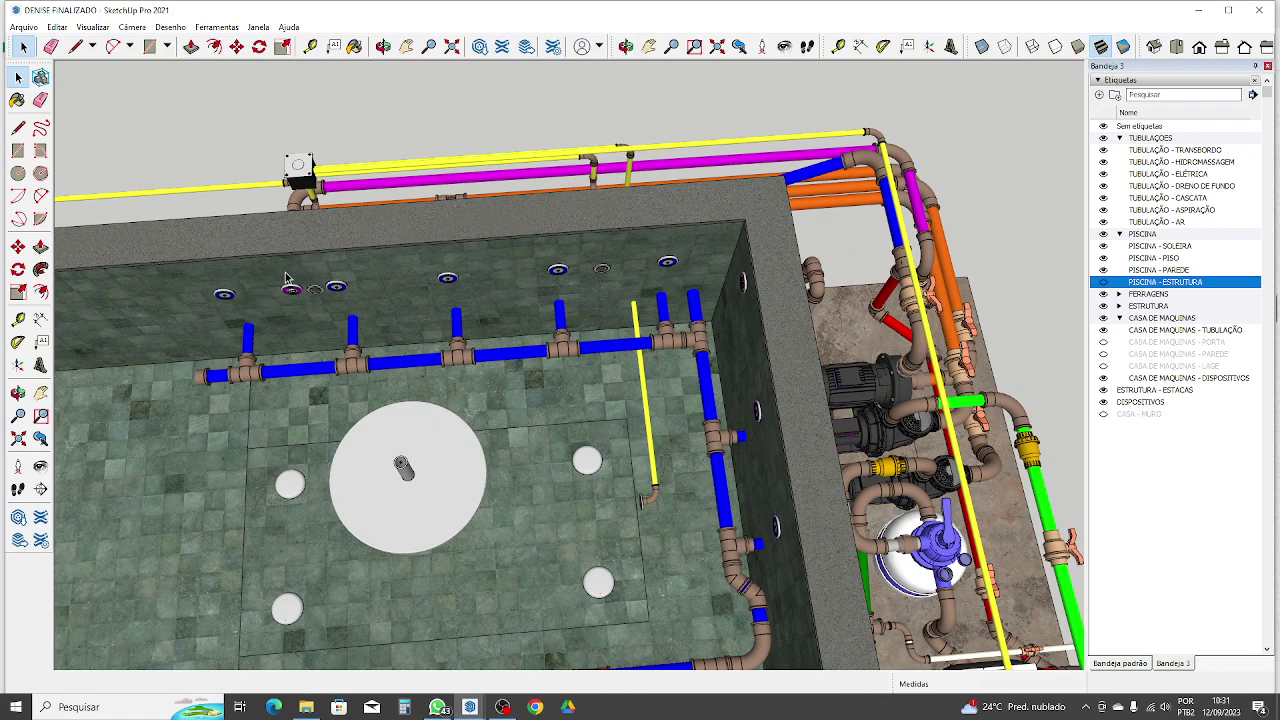
# Step: Inspect the tee branches to the jets along the pool's long wall, from the corner to the blue pipe's end
pyautogui.scroll(2, 584, 390)
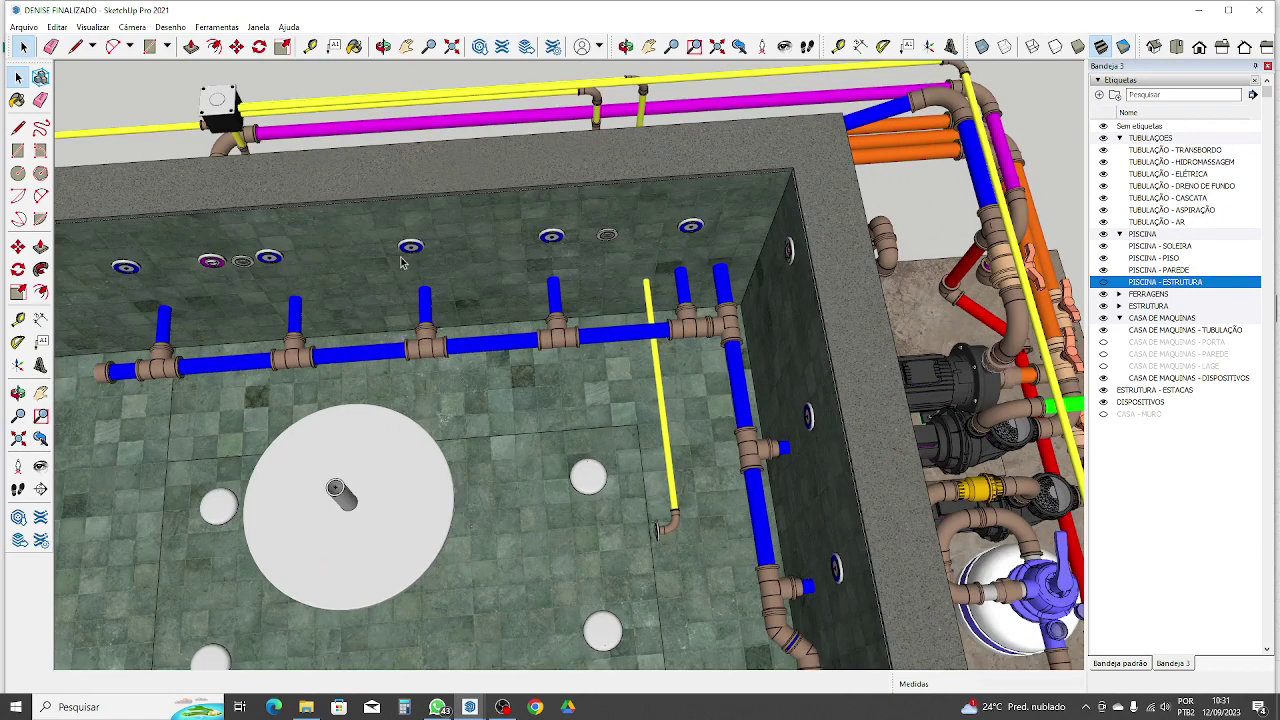
pyautogui.scroll(2, 686, 352)
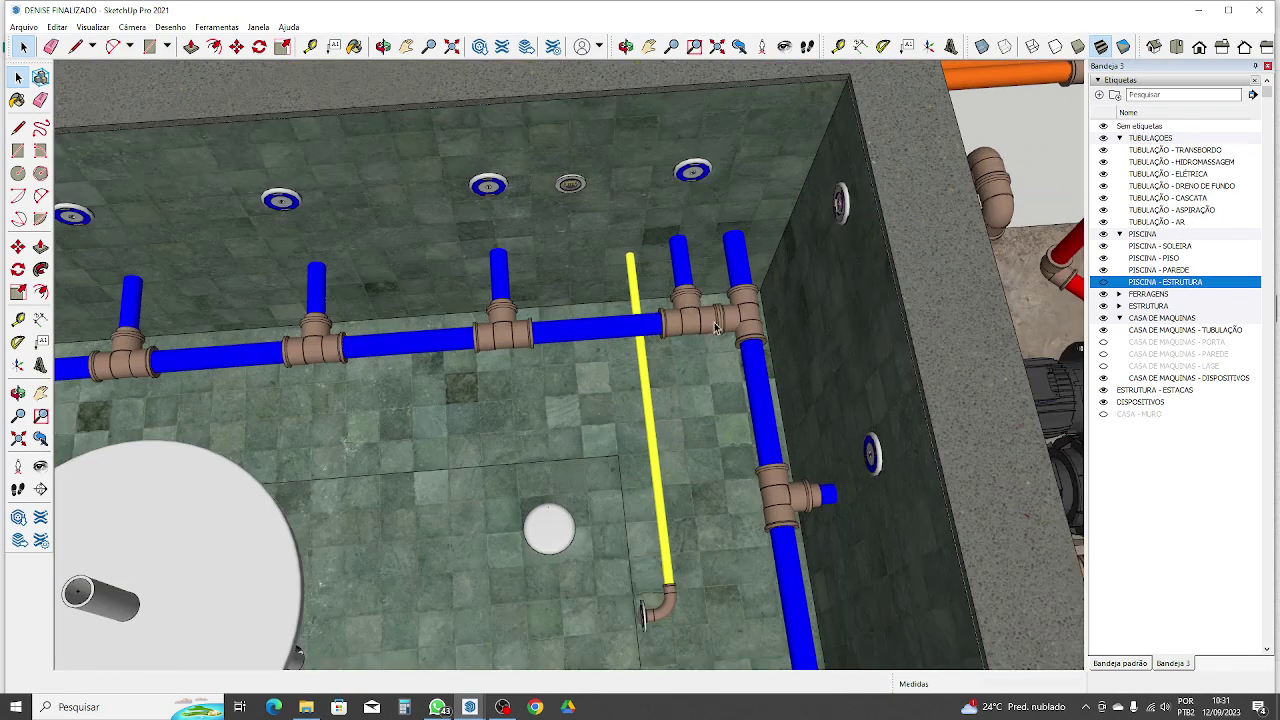
pyautogui.scroll(-2, 338, 358)
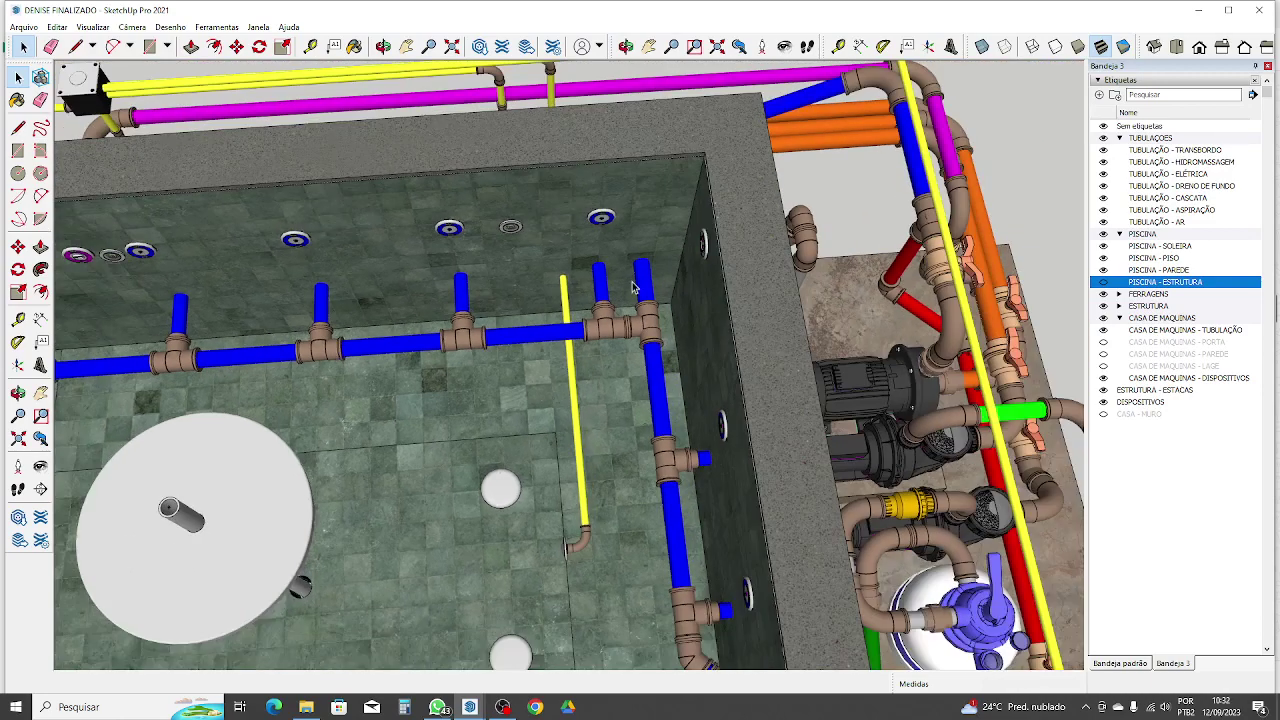
pyautogui.scroll(-3, 651, 384)
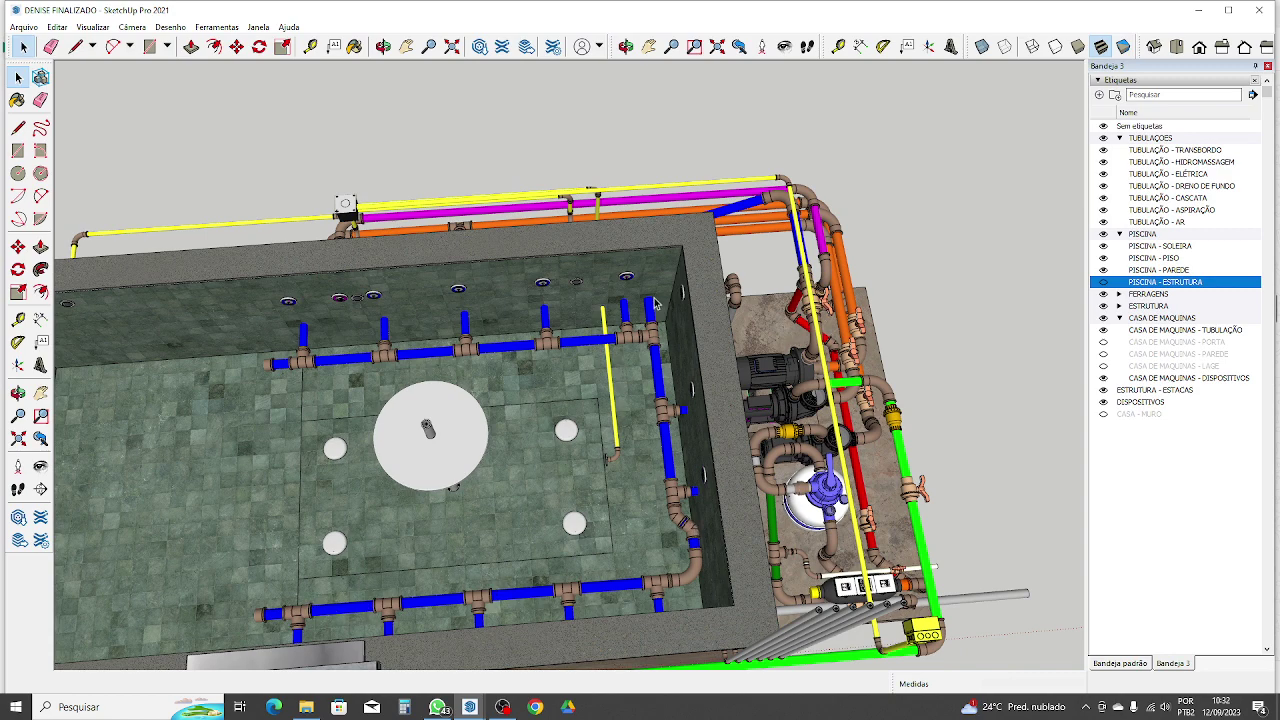
pyautogui.scroll(3, 657, 304)
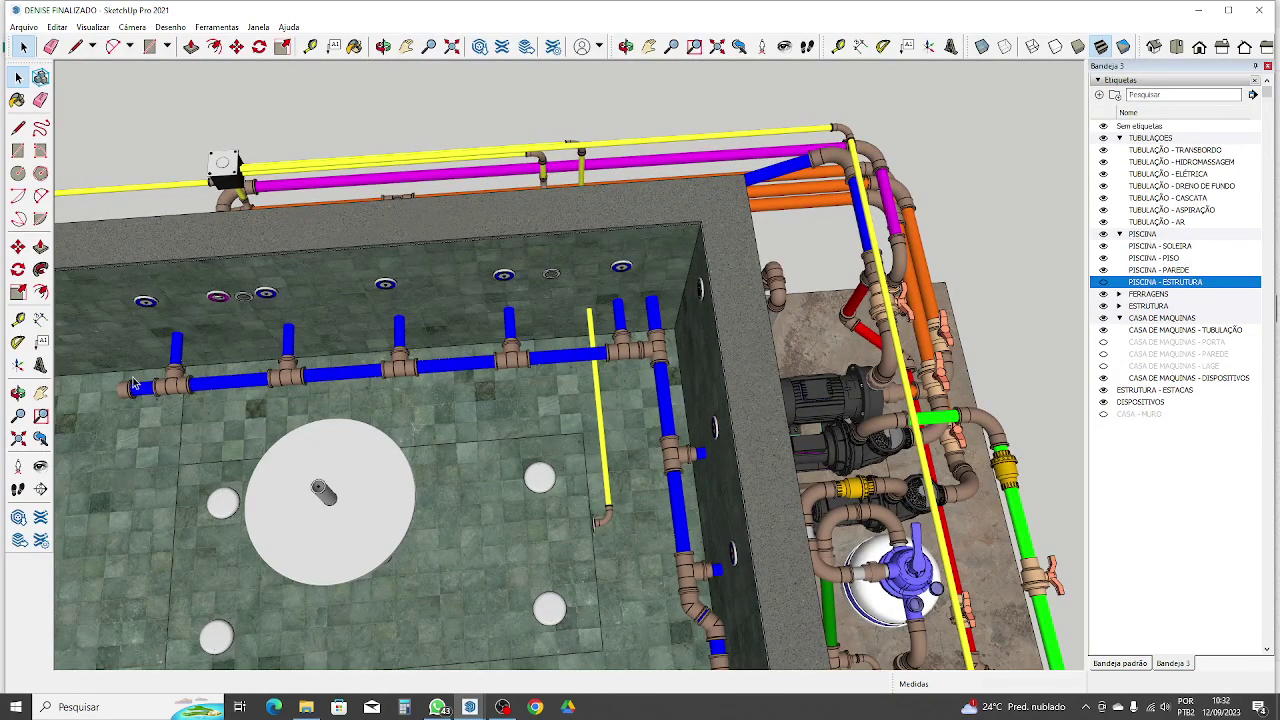
pyautogui.scroll(-4, 531, 330)
pyautogui.scroll(5, 435, 345)
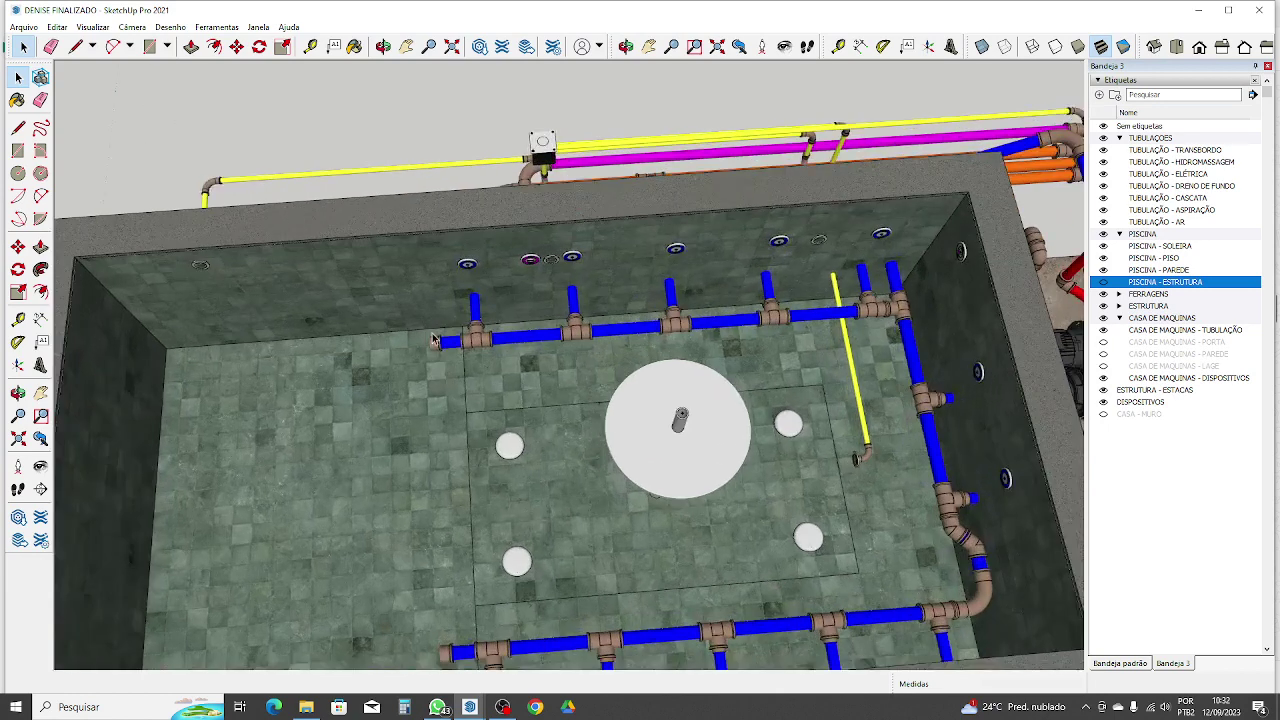
# Step: Examine the blue hydromassage piping ring on the pool floor and the jets along the pool walls
pyautogui.scroll(-3, 425, 342)
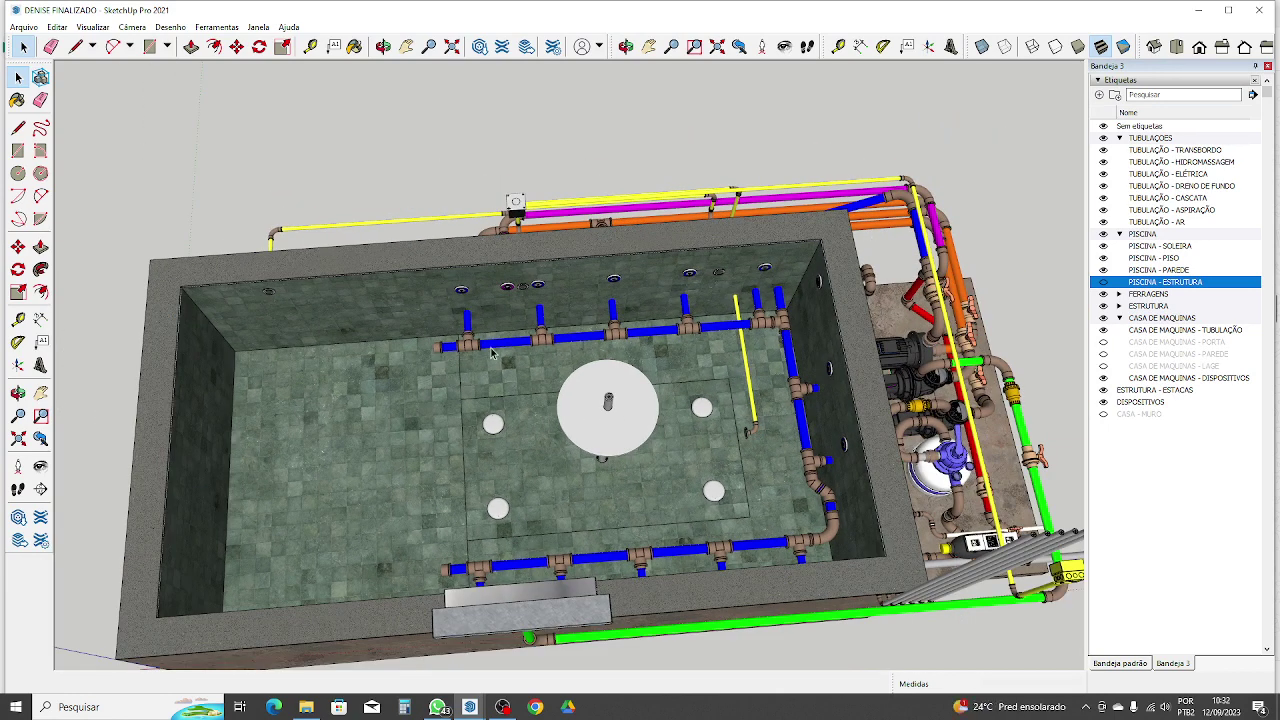
pyautogui.scroll(2, 480, 355)
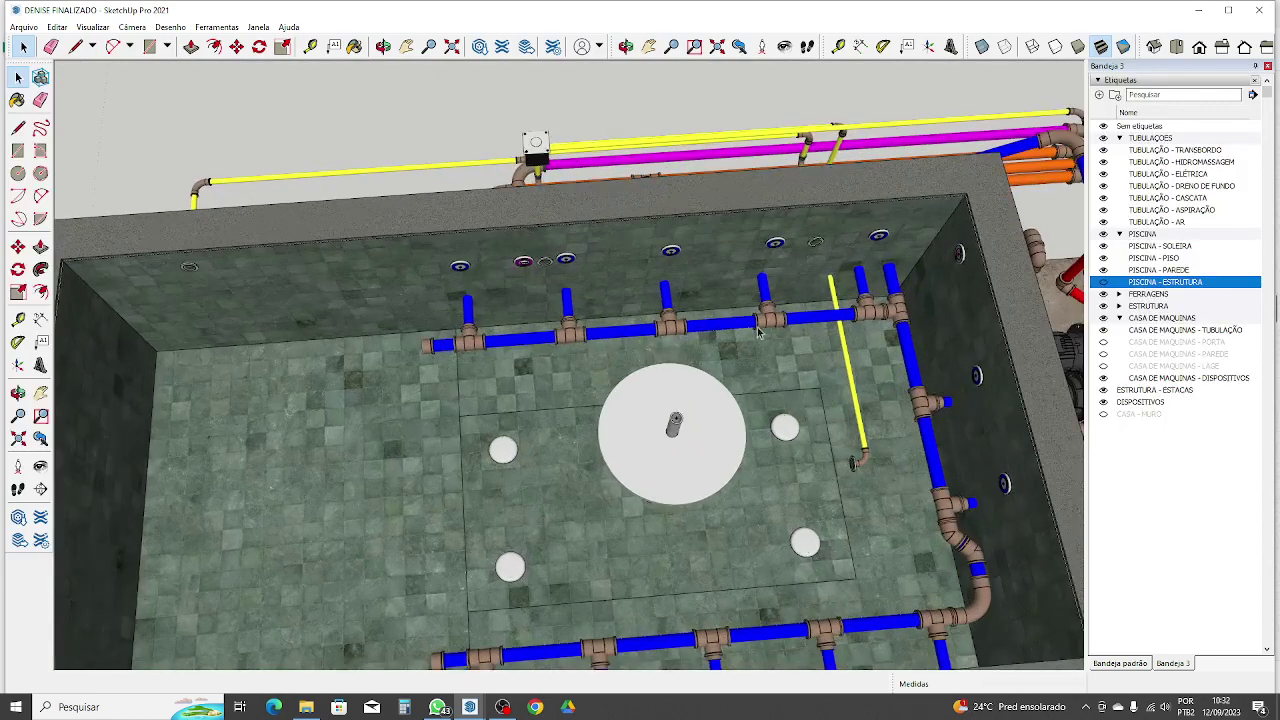
pyautogui.scroll(-2, 475, 303)
pyautogui.moveTo(452, 310); pyautogui.dragTo(986, 193, button='middle')
pyautogui.moveTo(611, 259); pyautogui.dragTo(654, 379, button='middle')
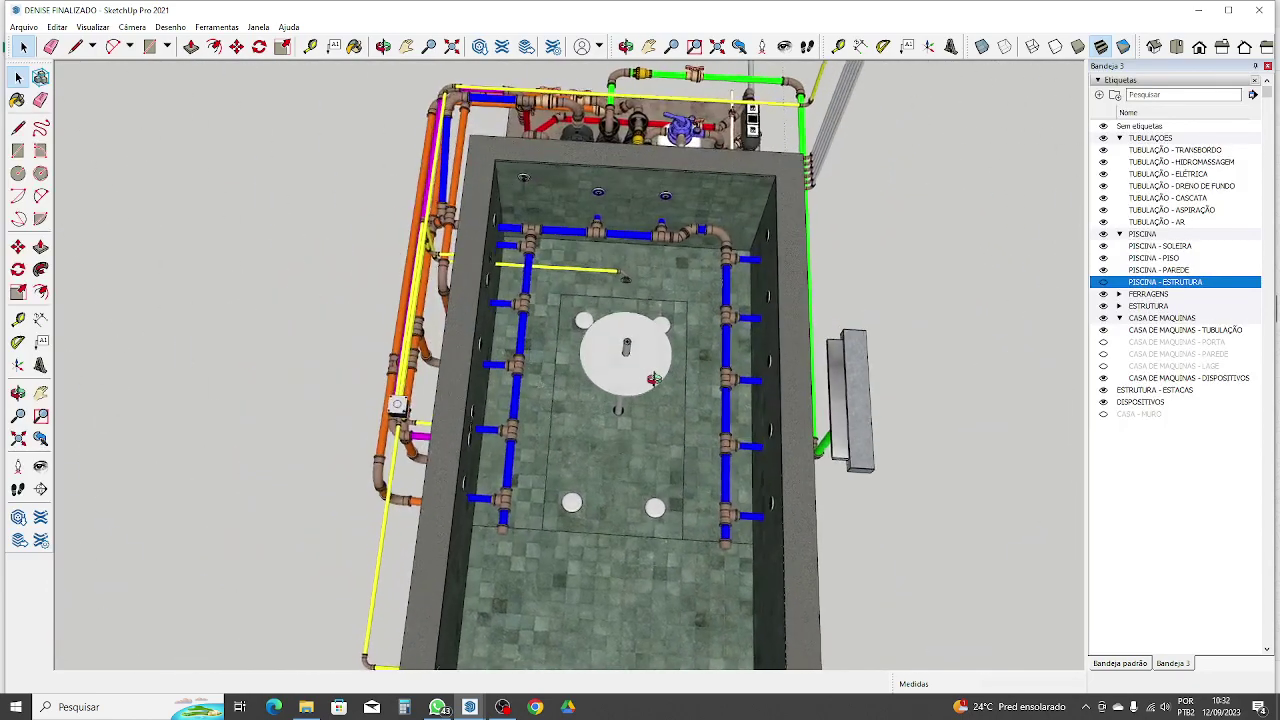
pyautogui.scroll(4, 739, 506)
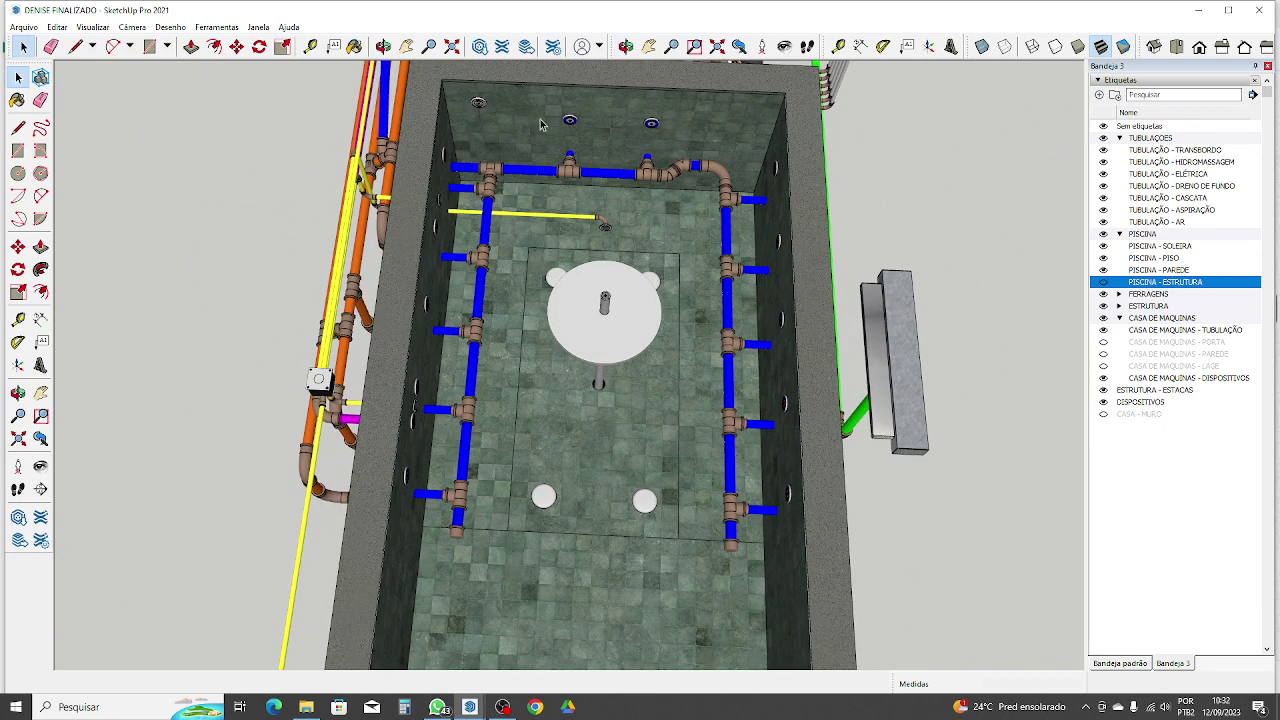
pyautogui.scroll(-2, 375, 337)
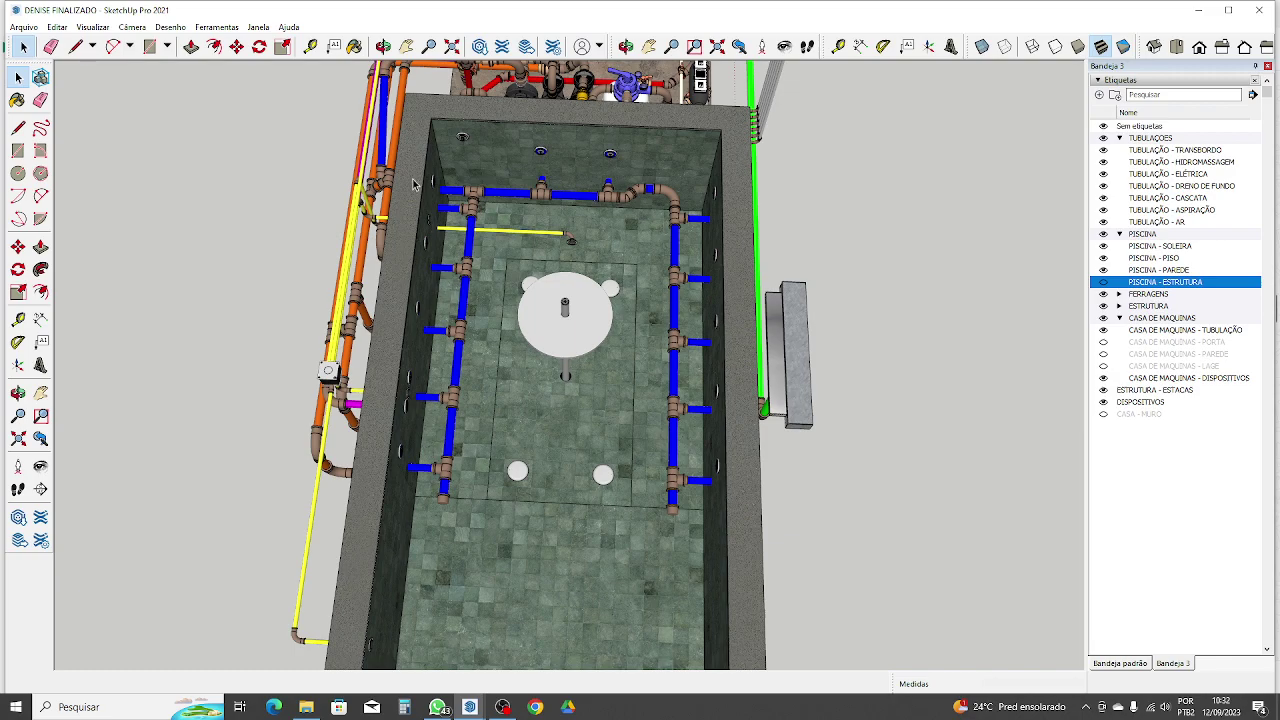
pyautogui.scroll(4, 542, 164)
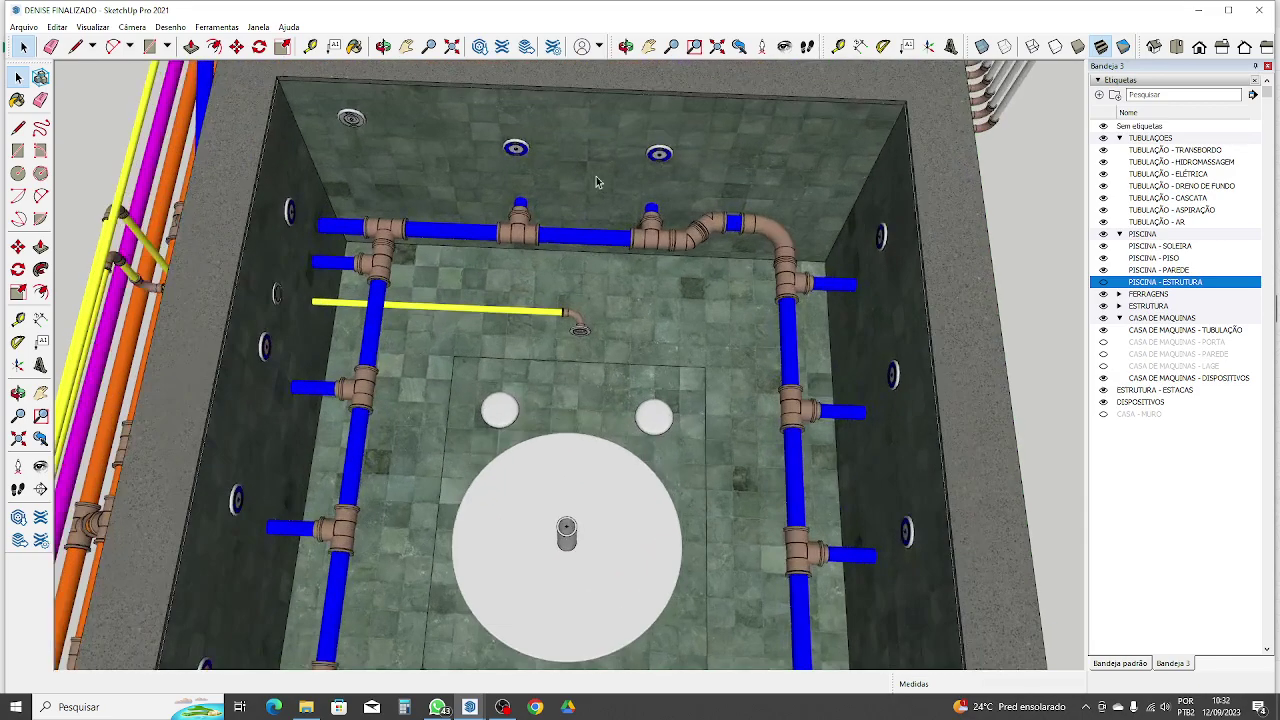
# Step: Inspect the tees, elbows and jet branches of the blue piping along the pool's end wall and at both corners
pyautogui.moveTo(760, 240); pyautogui.dragTo(656, 238, button='middle')
pyautogui.scroll(8, 766, 277)
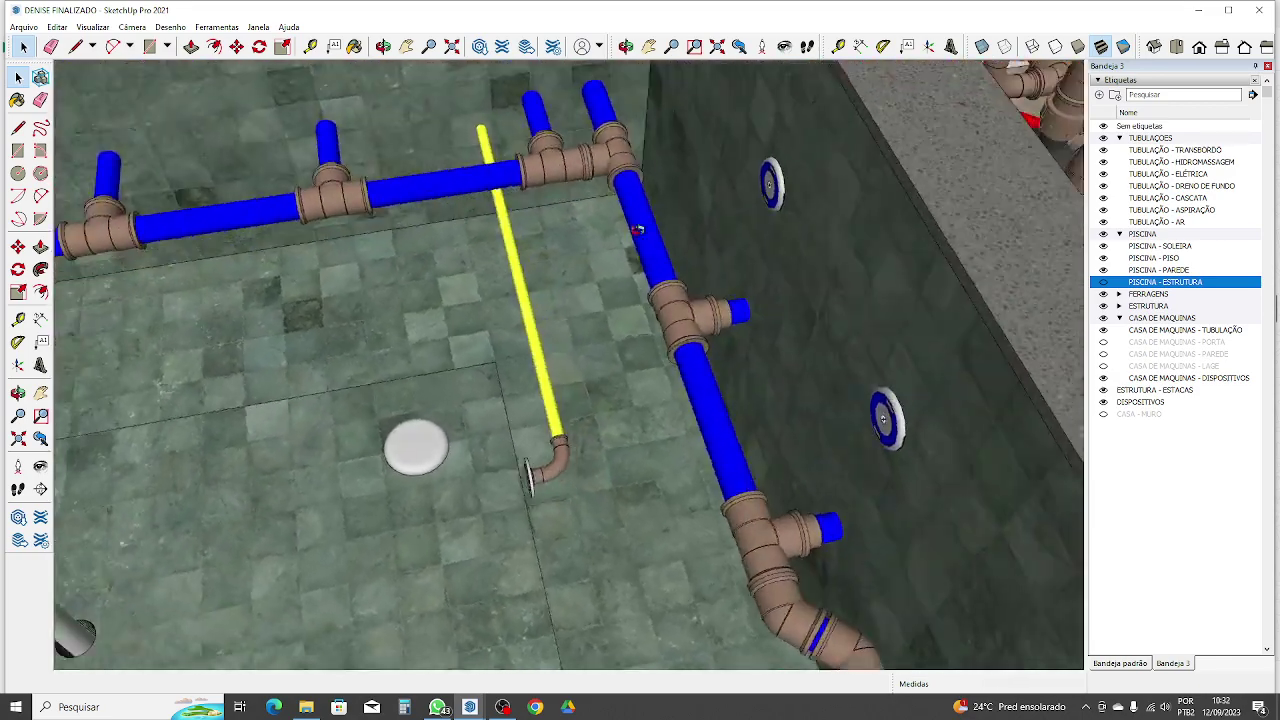
pyautogui.scroll(2, 730, 352)
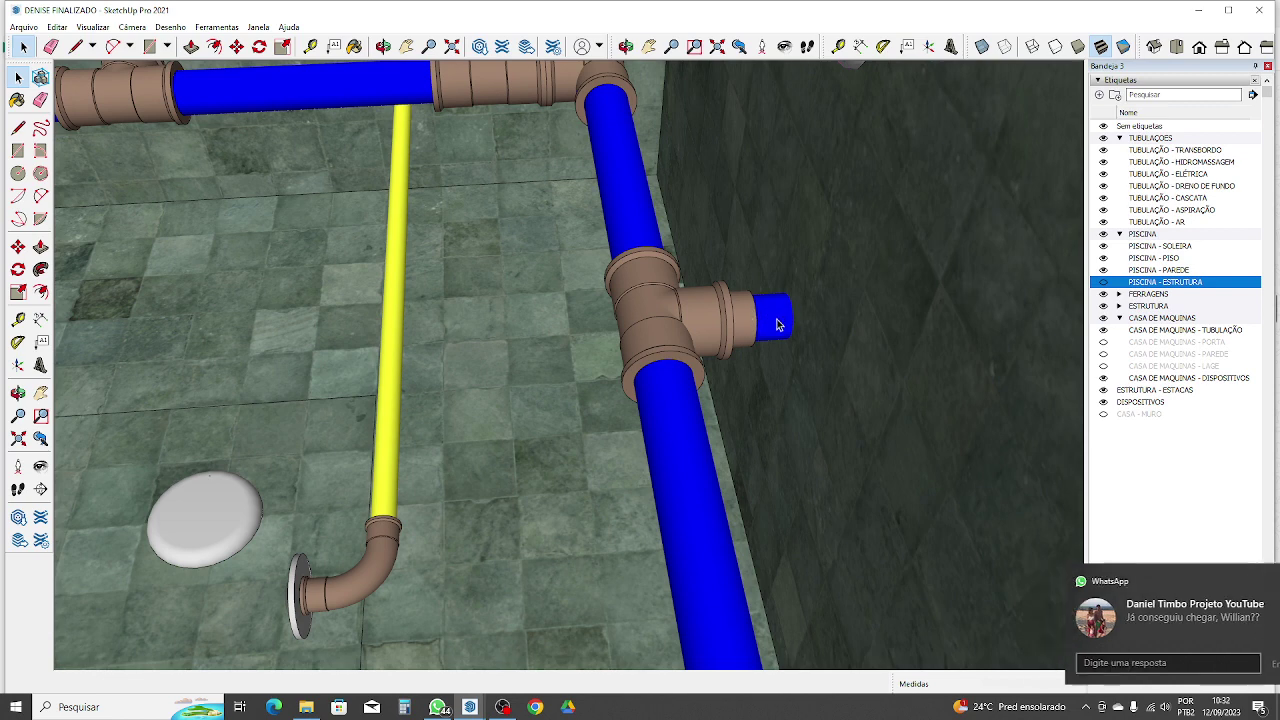
pyautogui.scroll(-2, 637, 352)
pyautogui.scroll(-2, 637, 352)
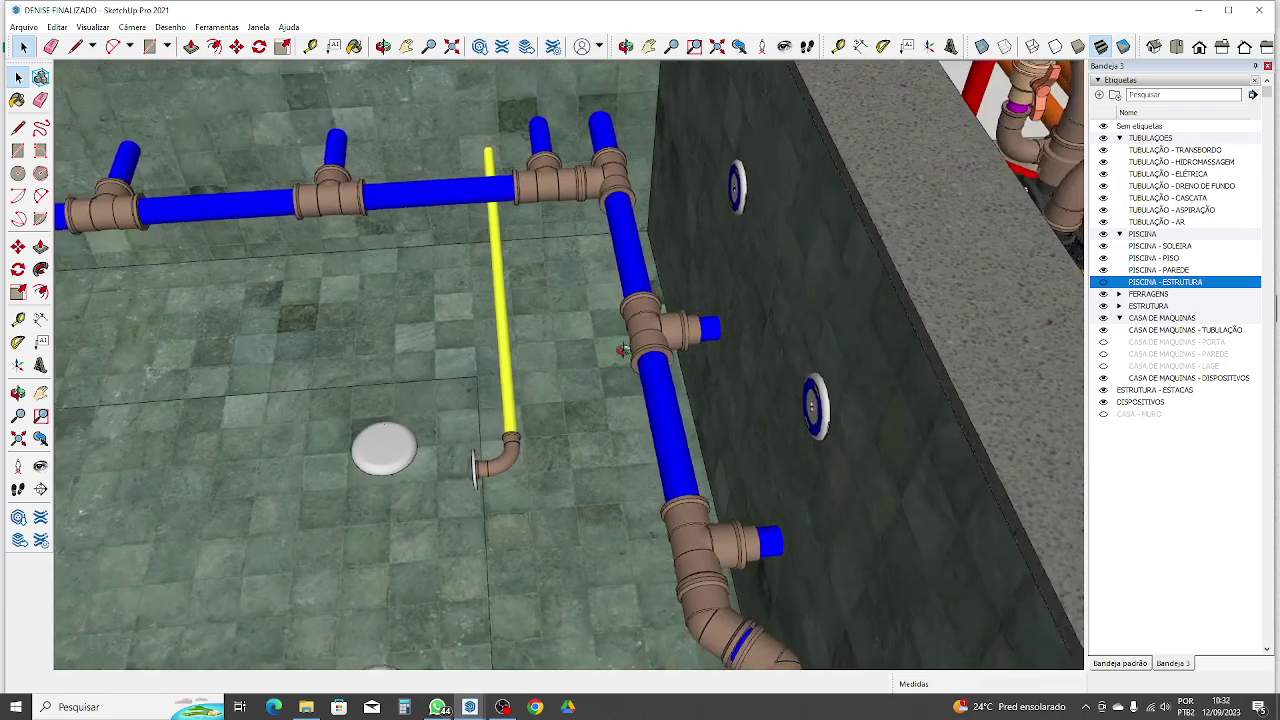
pyautogui.moveTo(637, 352); pyautogui.dragTo(694, 319, button='middle')
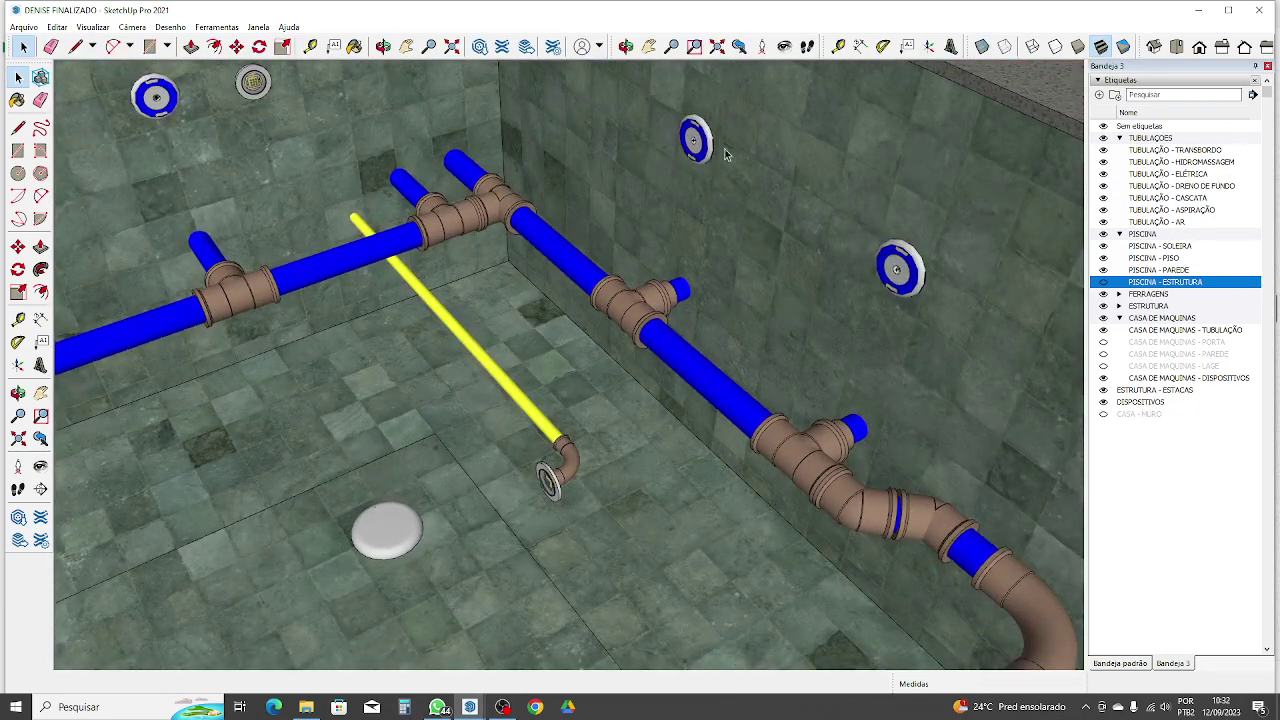
pyautogui.scroll(-3, 570, 232)
pyautogui.moveTo(546, 271); pyautogui.dragTo(843, 370, button='middle')
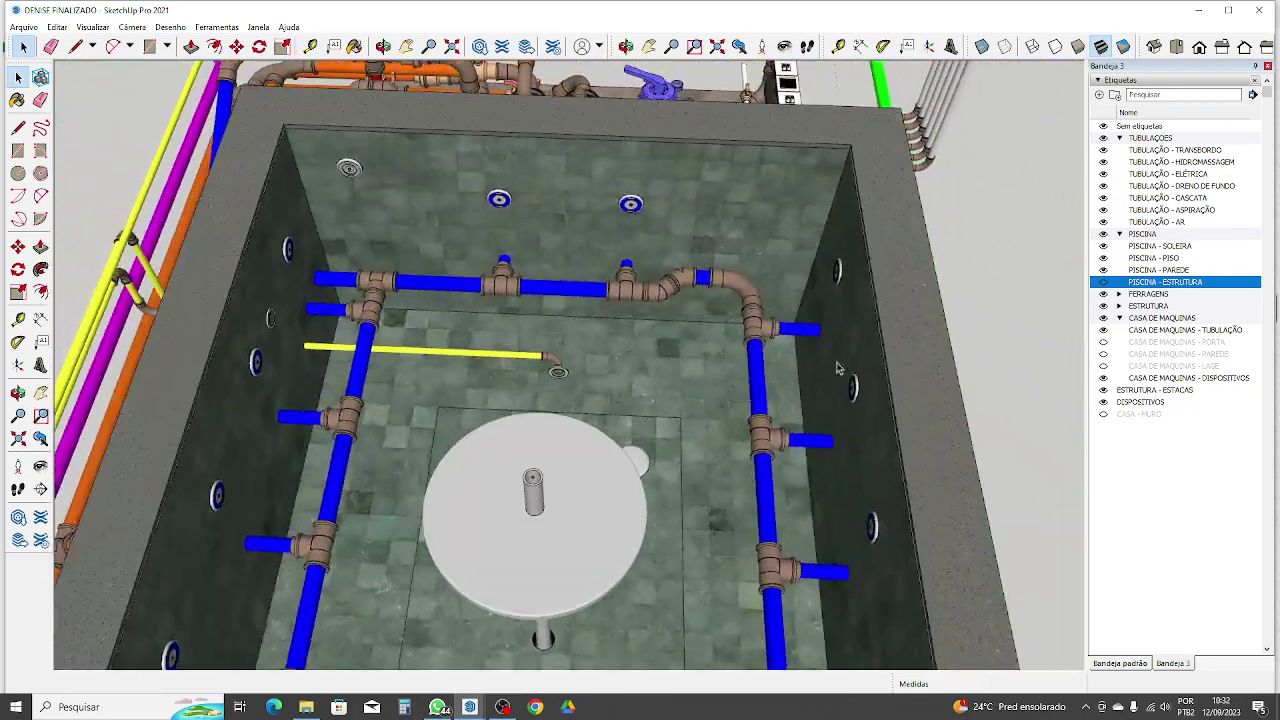
pyautogui.scroll(3, 403, 280)
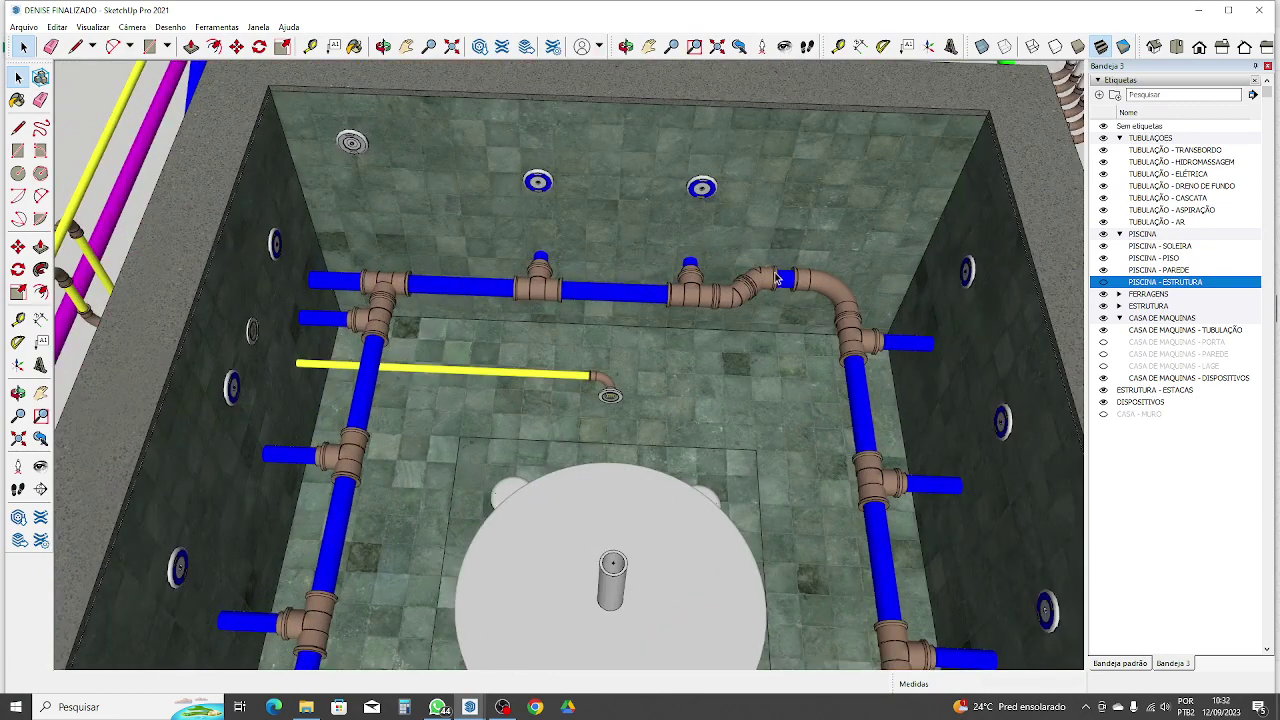
pyautogui.scroll(4, 888, 349)
pyautogui.scroll(1, 888, 349)
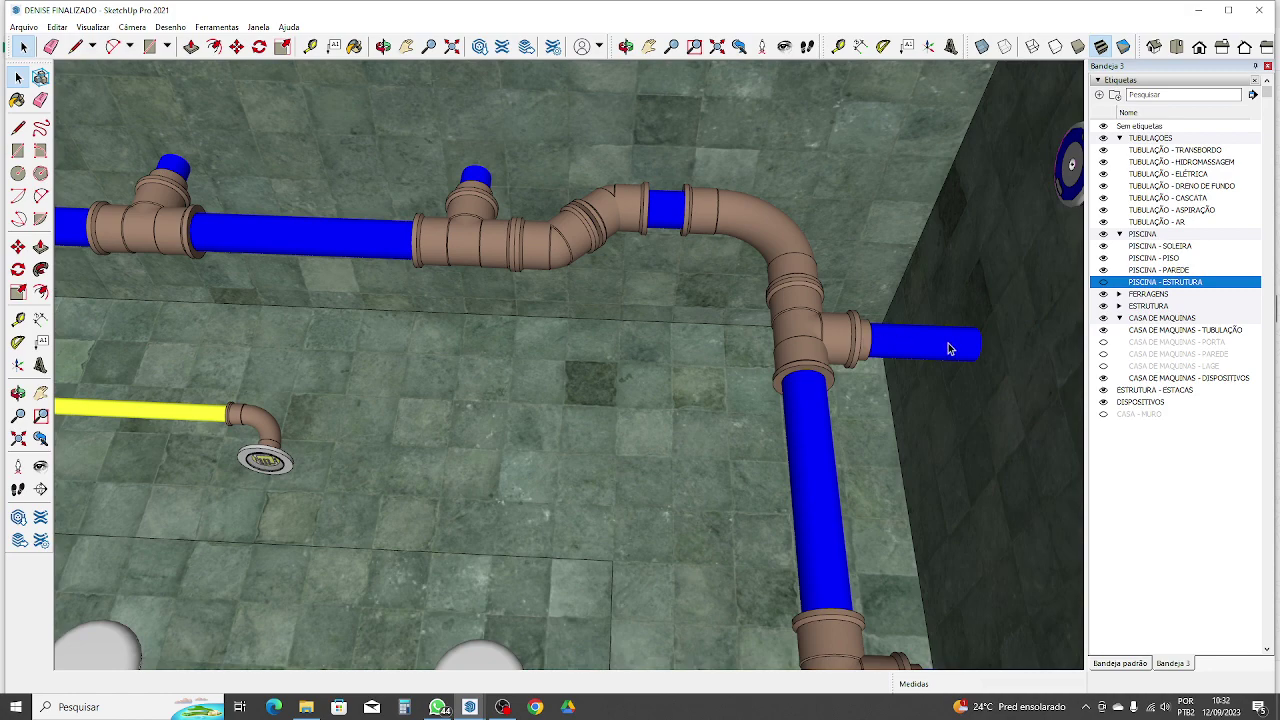
pyautogui.scroll(-8, 815, 345)
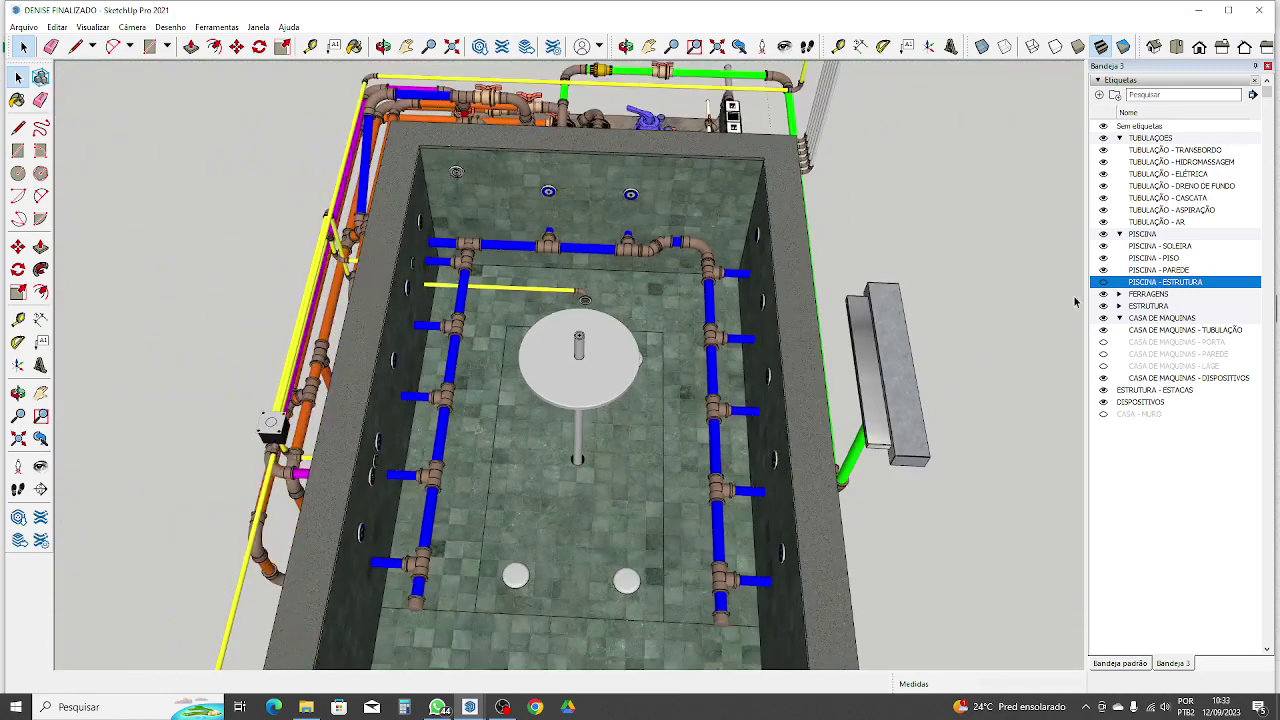
# Step: Hide the PISCINA - PAREDE and PISCINA - SOLEIRA tags to expose the piping behind the pool walls
pyautogui.click(1104, 281)
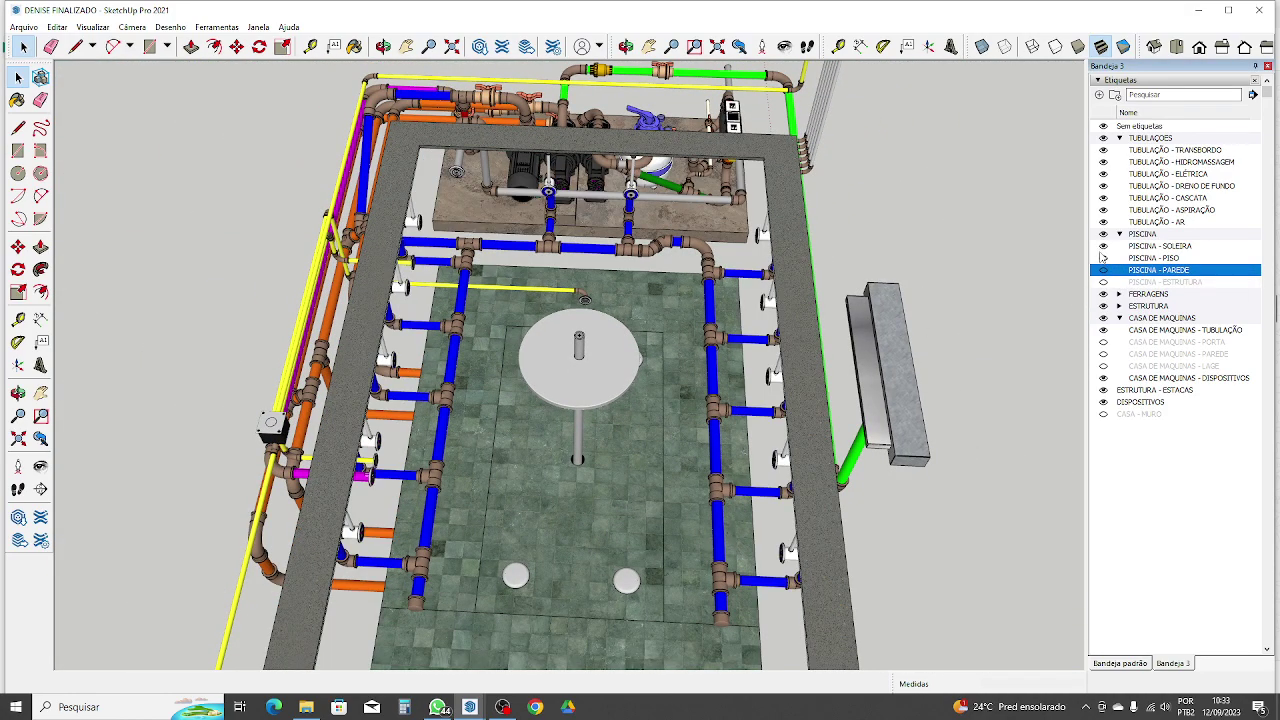
pyautogui.click(1104, 246)
# Step: Examine how the tee branches of the blue piping connect to the rising pipes of the end-wall jets
pyautogui.moveTo(676, 331); pyautogui.dragTo(170, 268, button='middle')
pyautogui.scroll(2, 627, 222)
pyautogui.scroll(6, 676, 246)
pyautogui.moveTo(745, 250); pyautogui.dragTo(503, 20, button='middle')
pyautogui.scroll(3, 728, 424)
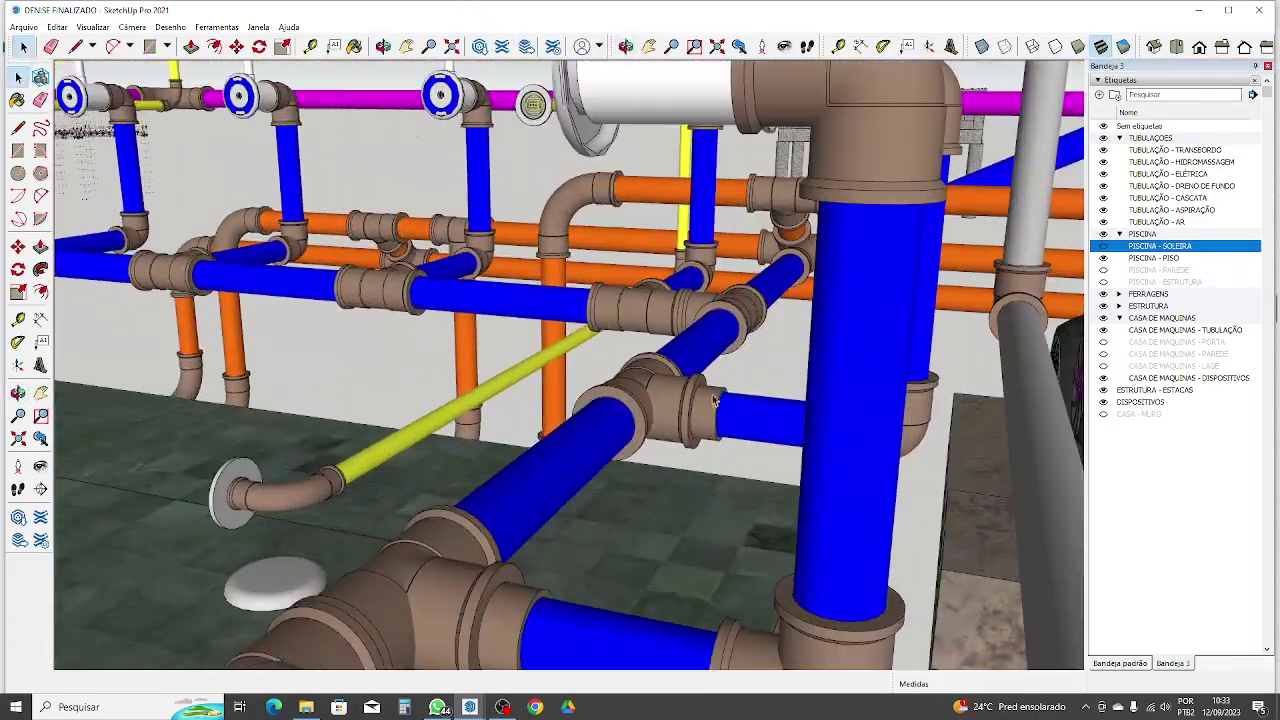
pyautogui.scroll(2, 728, 424)
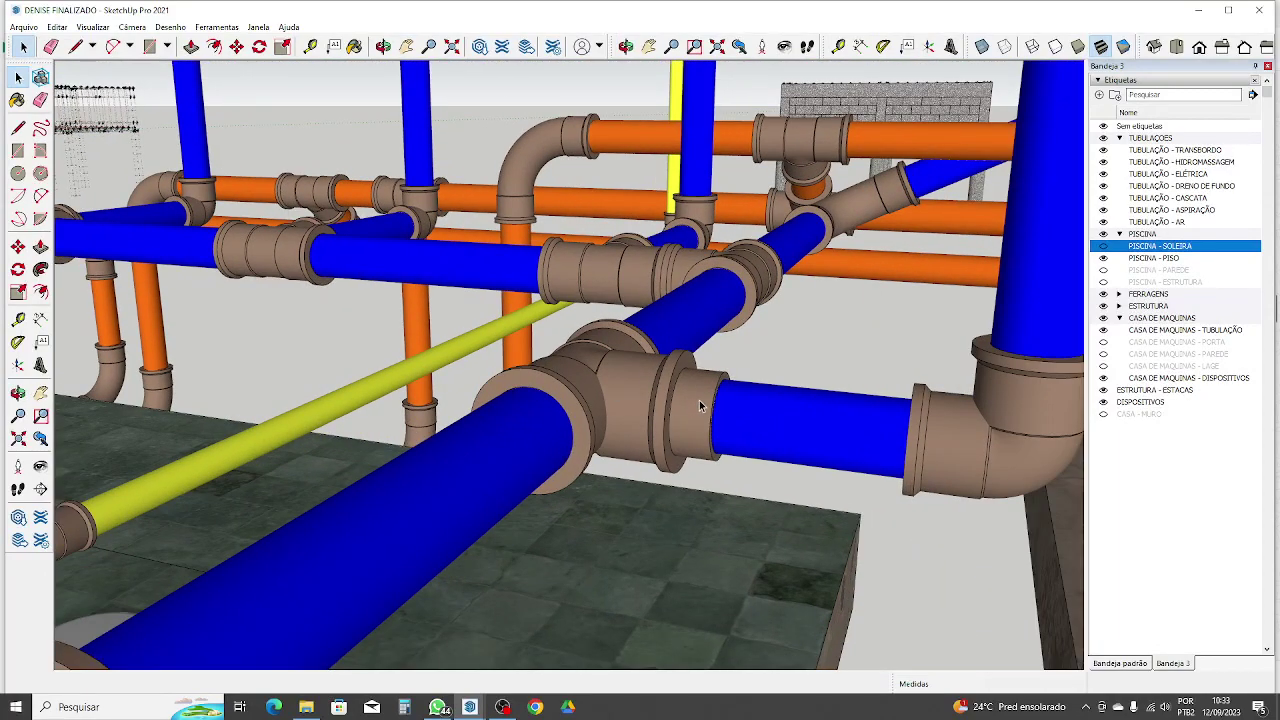
pyautogui.scroll(2, 706, 393)
pyautogui.scroll(-2, 712, 398)
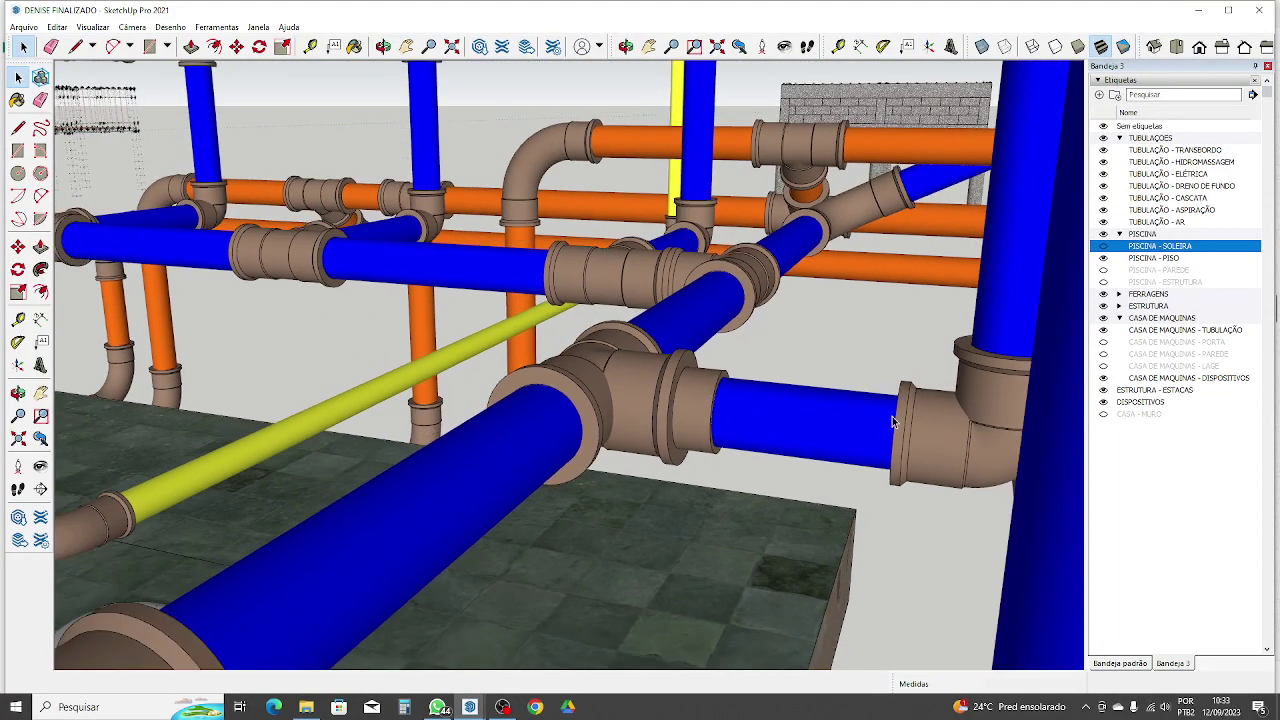
pyautogui.scroll(-2, 734, 434)
pyautogui.moveTo(734, 434); pyautogui.dragTo(834, 503, button='middle')
pyautogui.scroll(-3, 851, 424)
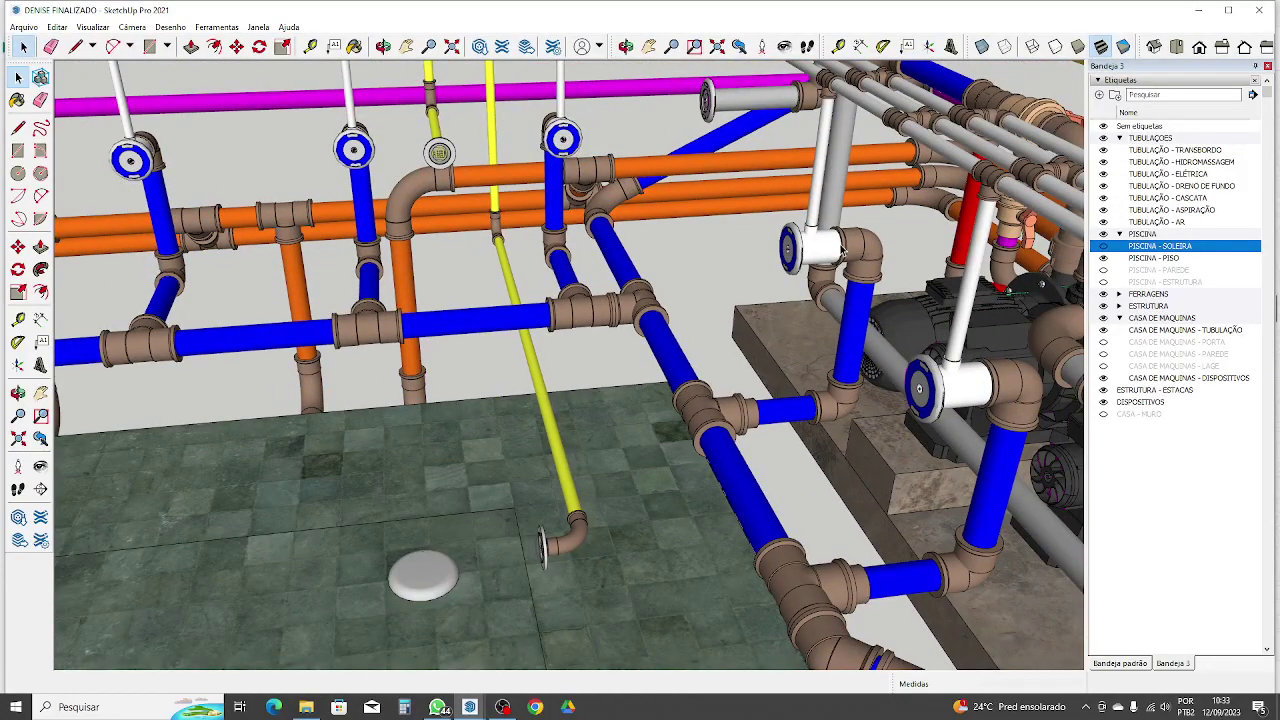
# Step: Inspect an end-wall hydromassage jet up close, including its white body, air pipe and elbow down to the blue pipe
pyautogui.scroll(5, 843, 250)
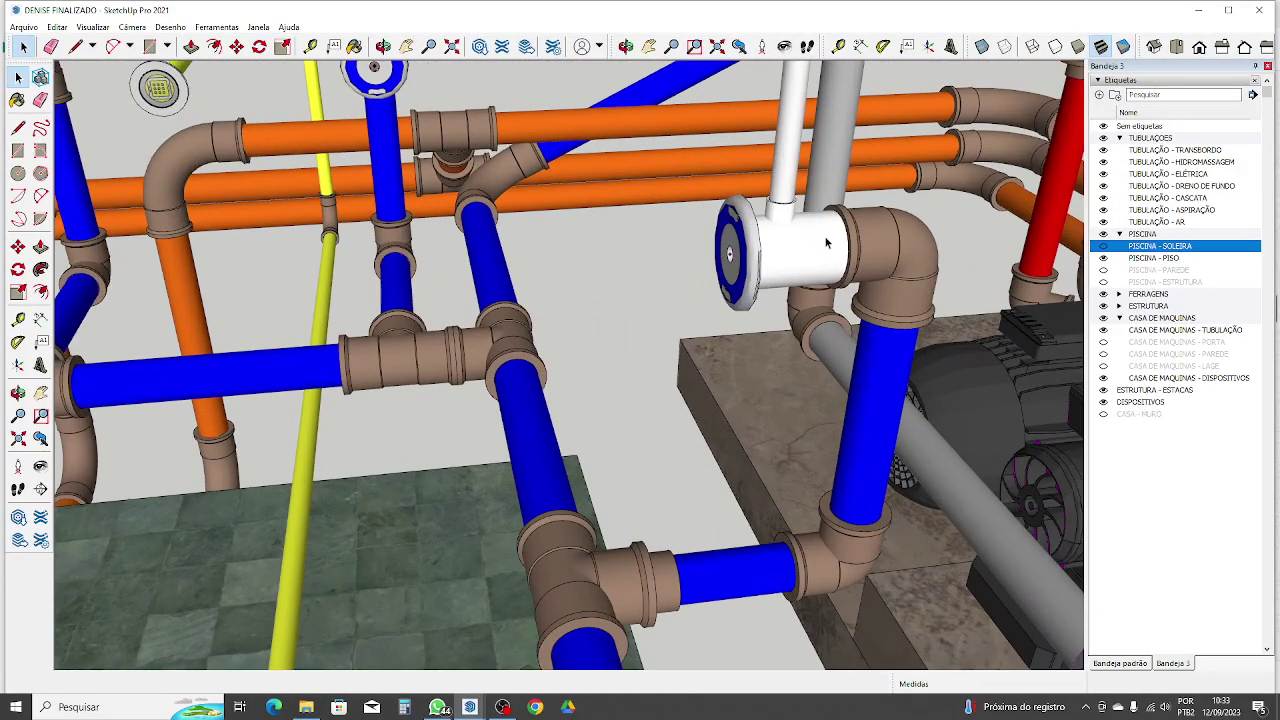
pyautogui.moveTo(816, 262); pyautogui.dragTo(731, 249, button='middle')
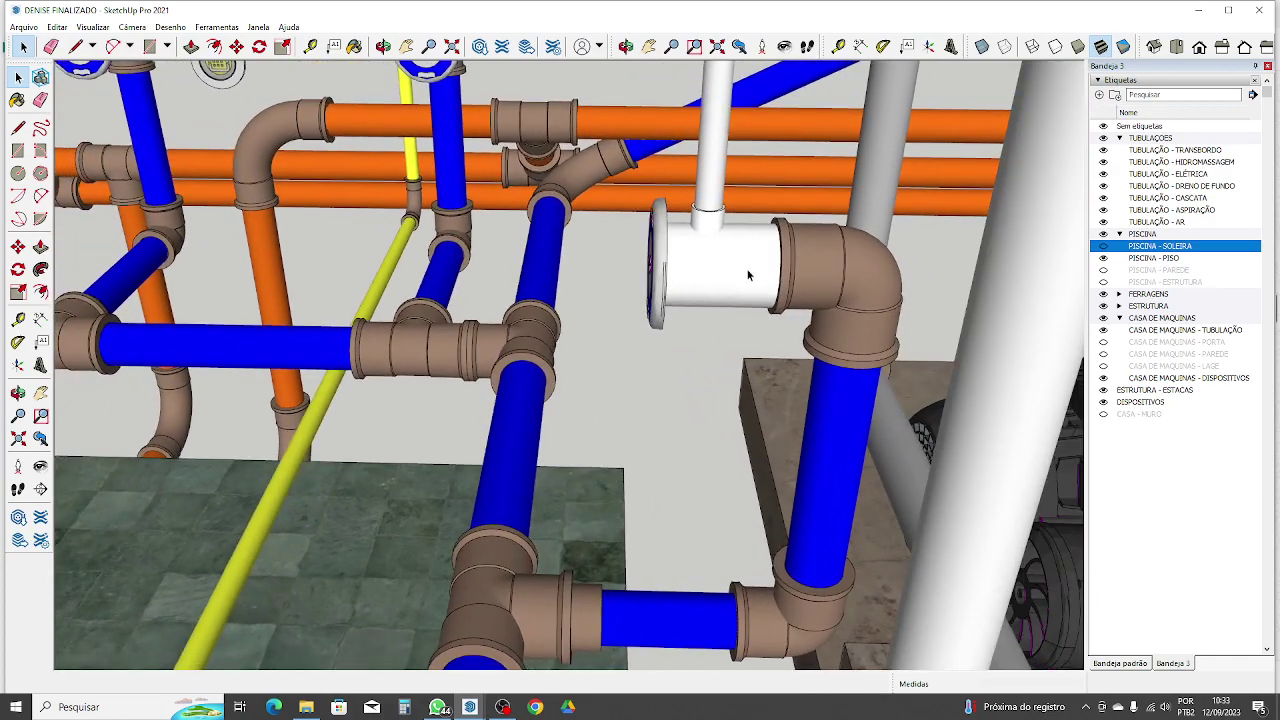
pyautogui.scroll(2, 744, 266)
pyautogui.scroll(-2, 638, 228)
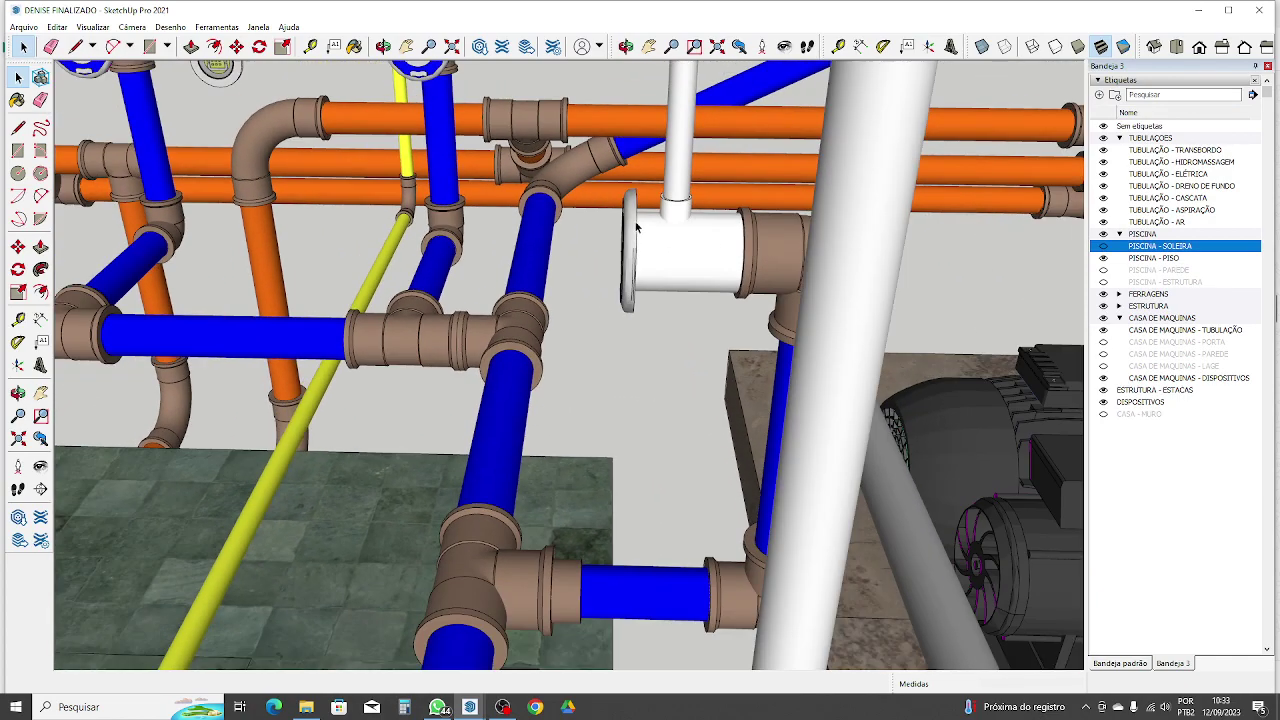
pyautogui.moveTo(639, 230); pyautogui.dragTo(670, 262, button='middle')
pyautogui.scroll(-3, 557, 275)
pyautogui.scroll(3, 747, 346)
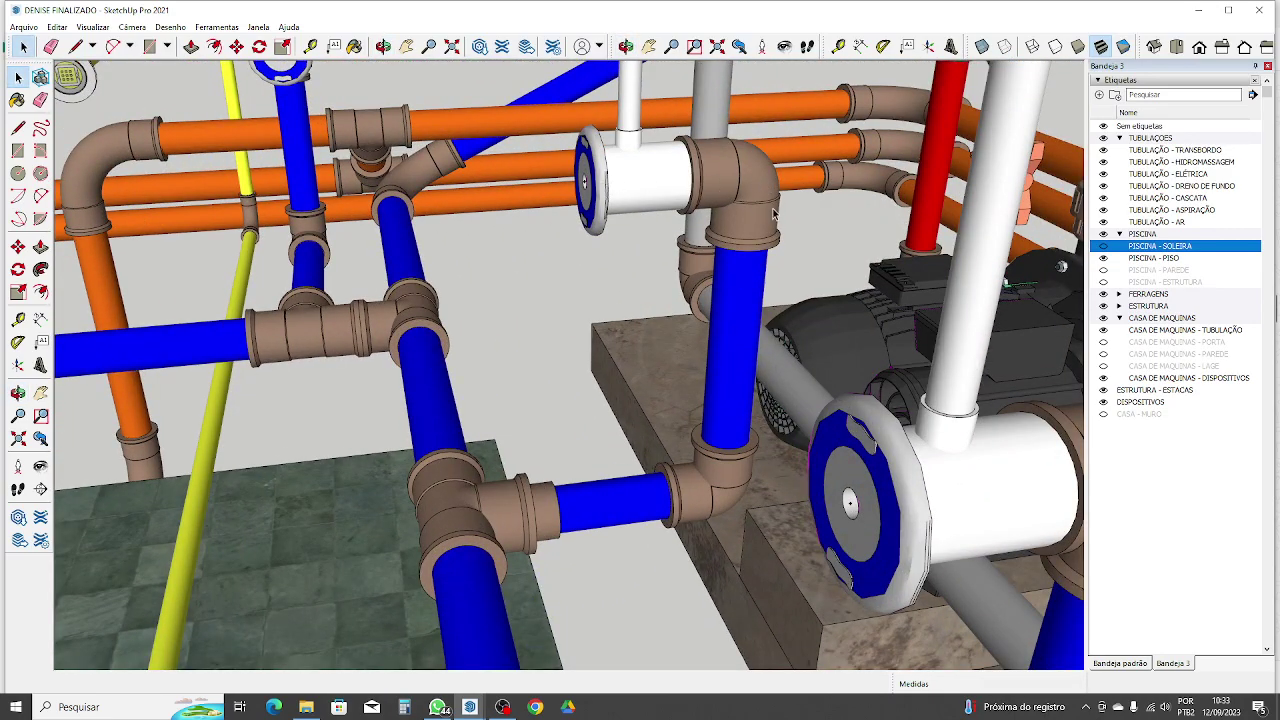
pyautogui.moveTo(773, 213)
pyautogui.mouseDown(button='middle')
pyautogui.moveTo(732, 226)
pyautogui.moveTo(770, 237)
pyautogui.mouseUp(button='middle')
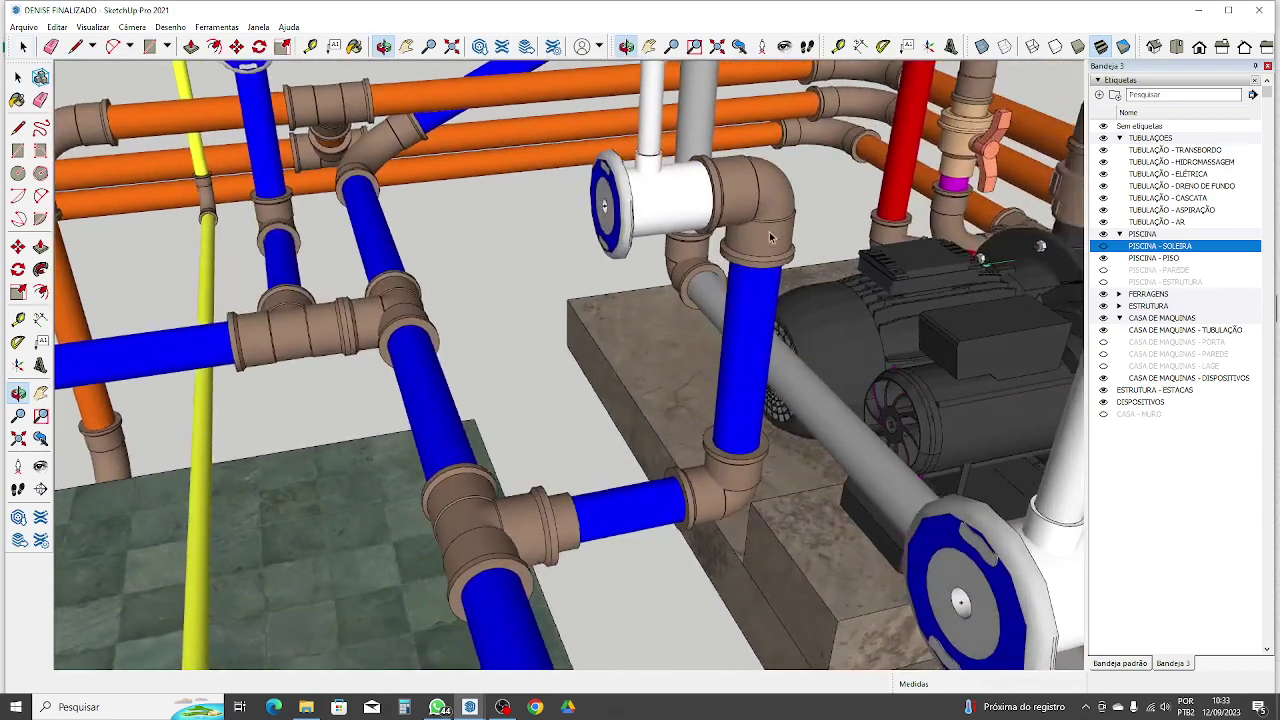
pyautogui.scroll(-4, 770, 237)
pyautogui.scroll(2, 743, 240)
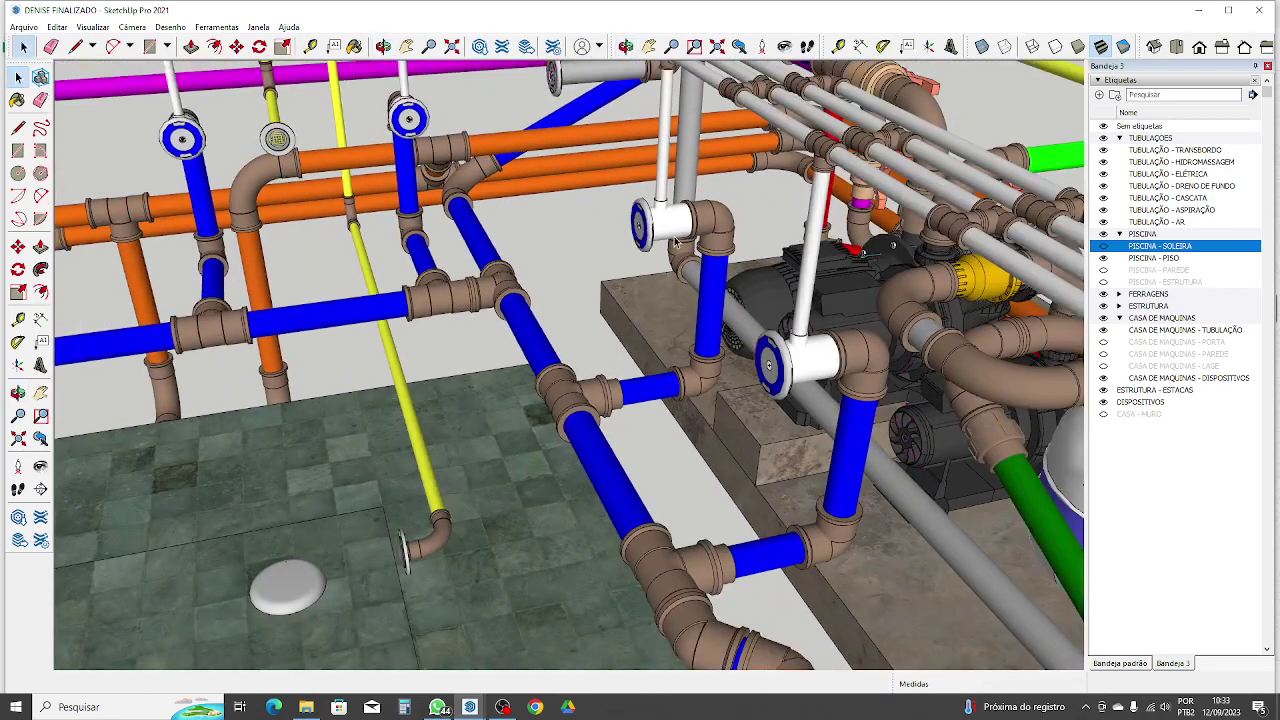
# Step: Measure along the white body of the end-wall hydromassage jet, starting from its face flange
pyautogui.click(18, 319)
pyautogui.scroll(5, 693, 250)
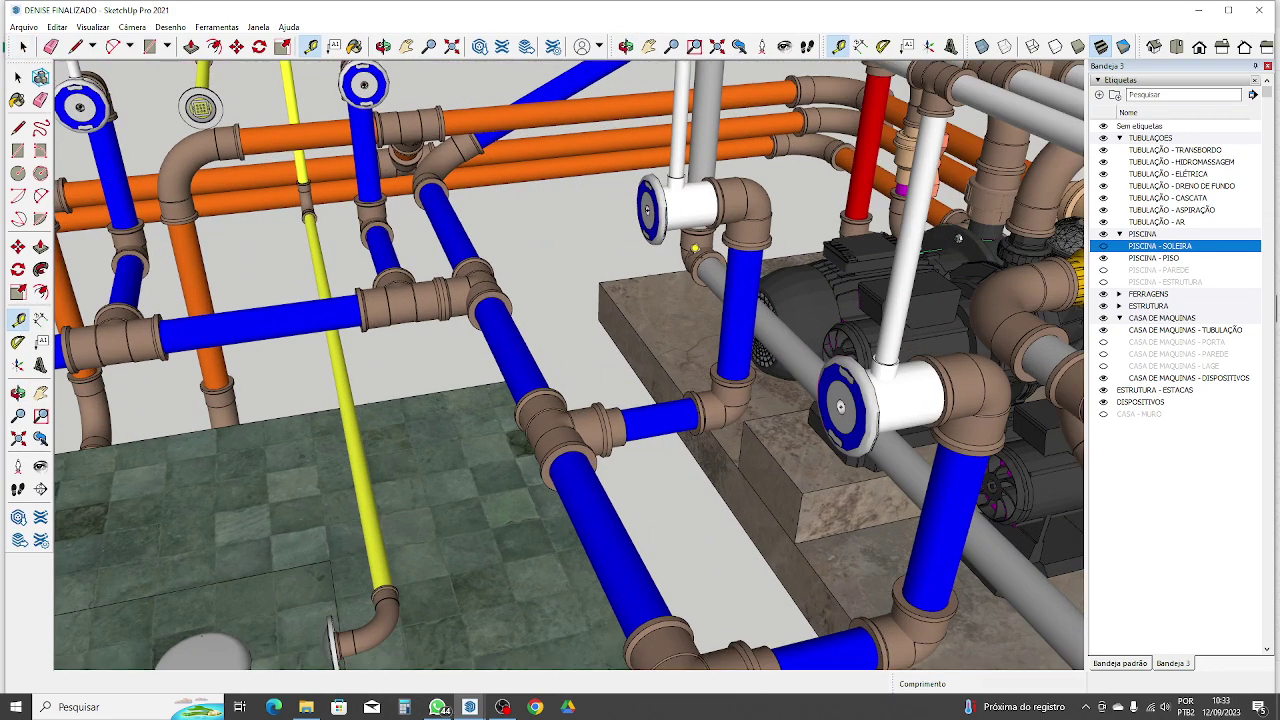
pyautogui.moveTo(800, 233); pyautogui.dragTo(682, 218, button='middle')
pyautogui.scroll(3, 494, 157)
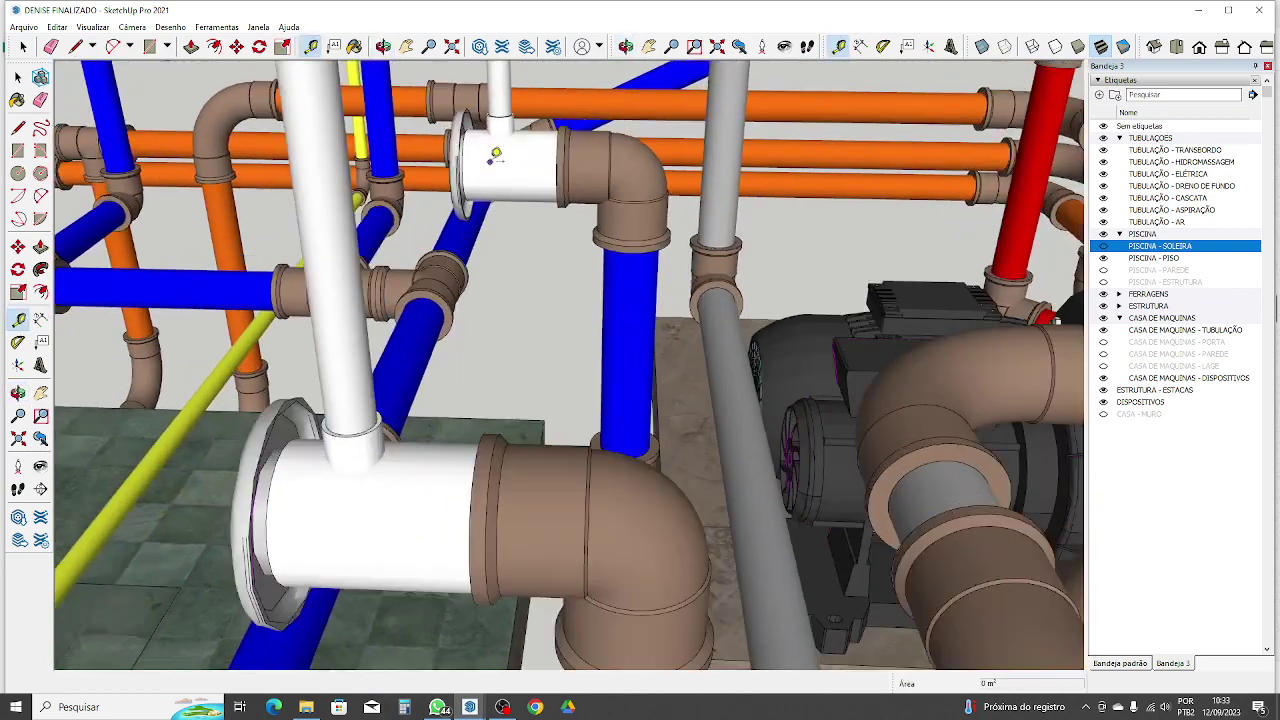
pyautogui.click(465, 168)
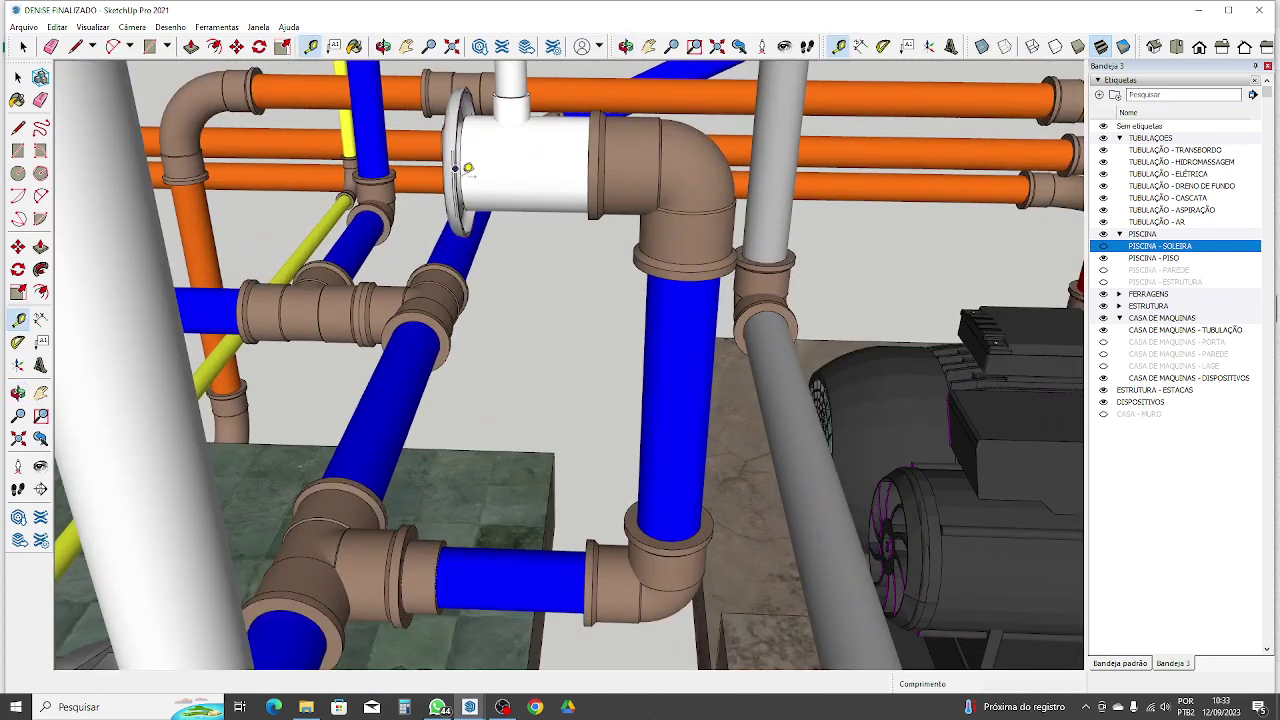
pyautogui.click(470, 177)
pyautogui.click(461, 189)
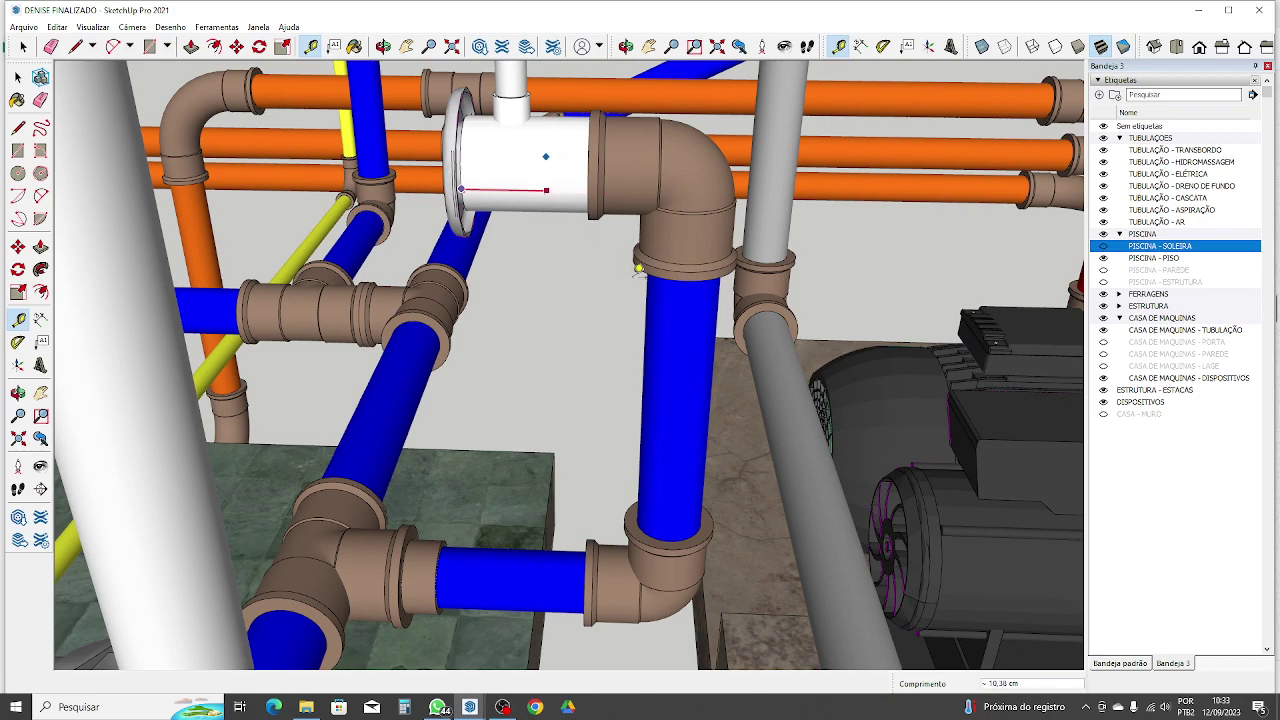
pyautogui.moveTo(543, 149); pyautogui.dragTo(700, 383, button='middle')
pyautogui.scroll(-4, 609, 314)
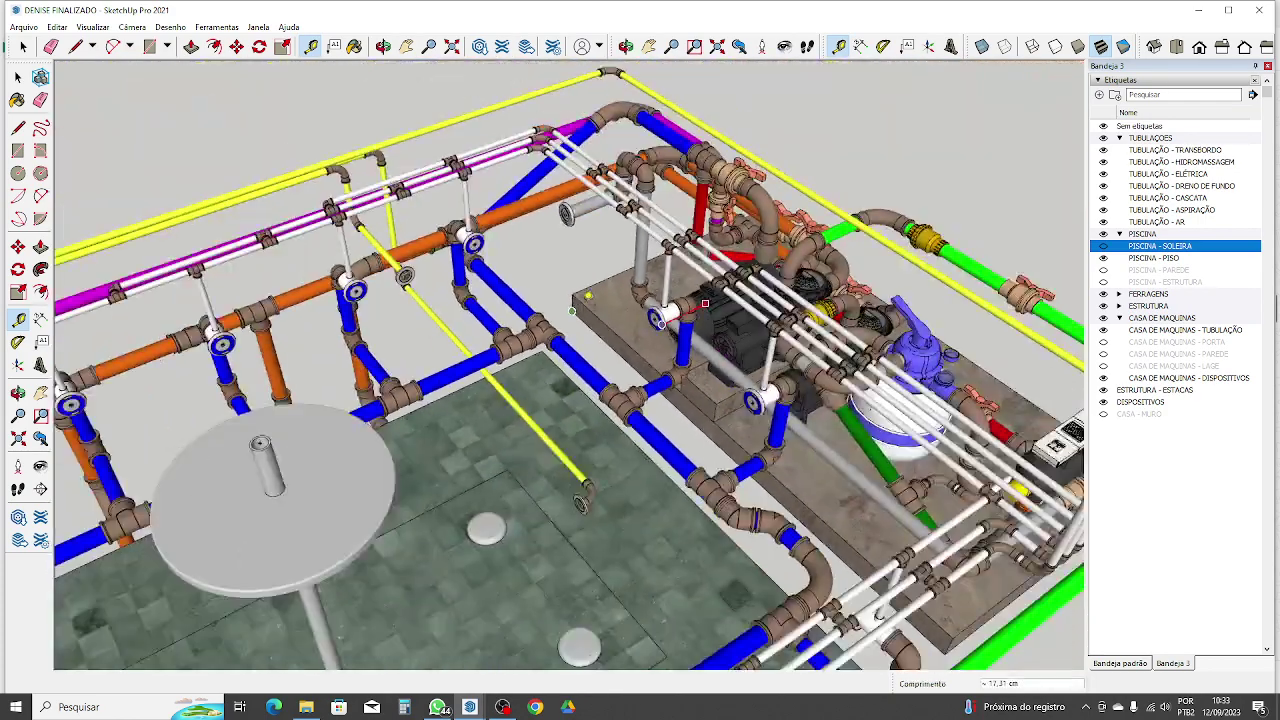
pyautogui.scroll(1, 709, 344)
pyautogui.scroll(4, 709, 344)
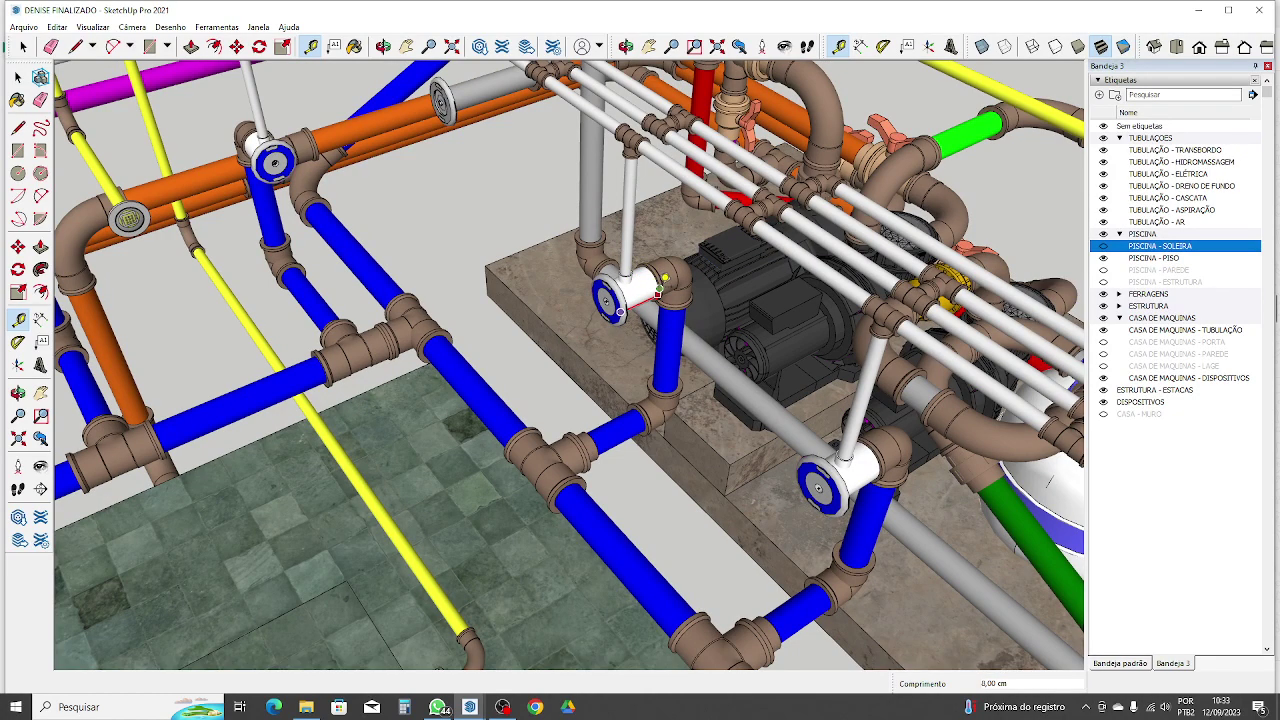
# Step: Examine the overall water and air piping around the pool and its run to the machine room
pyautogui.scroll(-2, 588, 256)
pyautogui.moveTo(582, 264); pyautogui.dragTo(640, 321, button='middle')
pyautogui.scroll(-2, 600, 300)
pyautogui.moveTo(566, 298); pyautogui.dragTo(526, 208, button='middle')
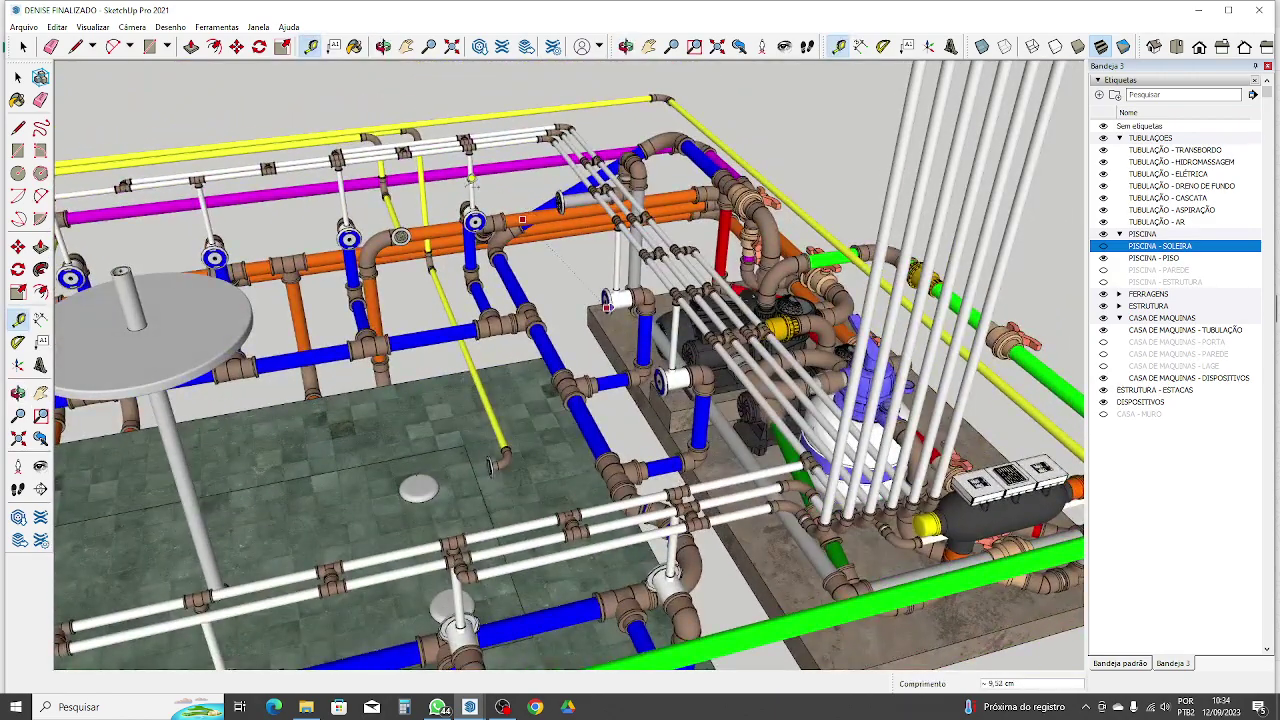
pyautogui.click(22, 47)
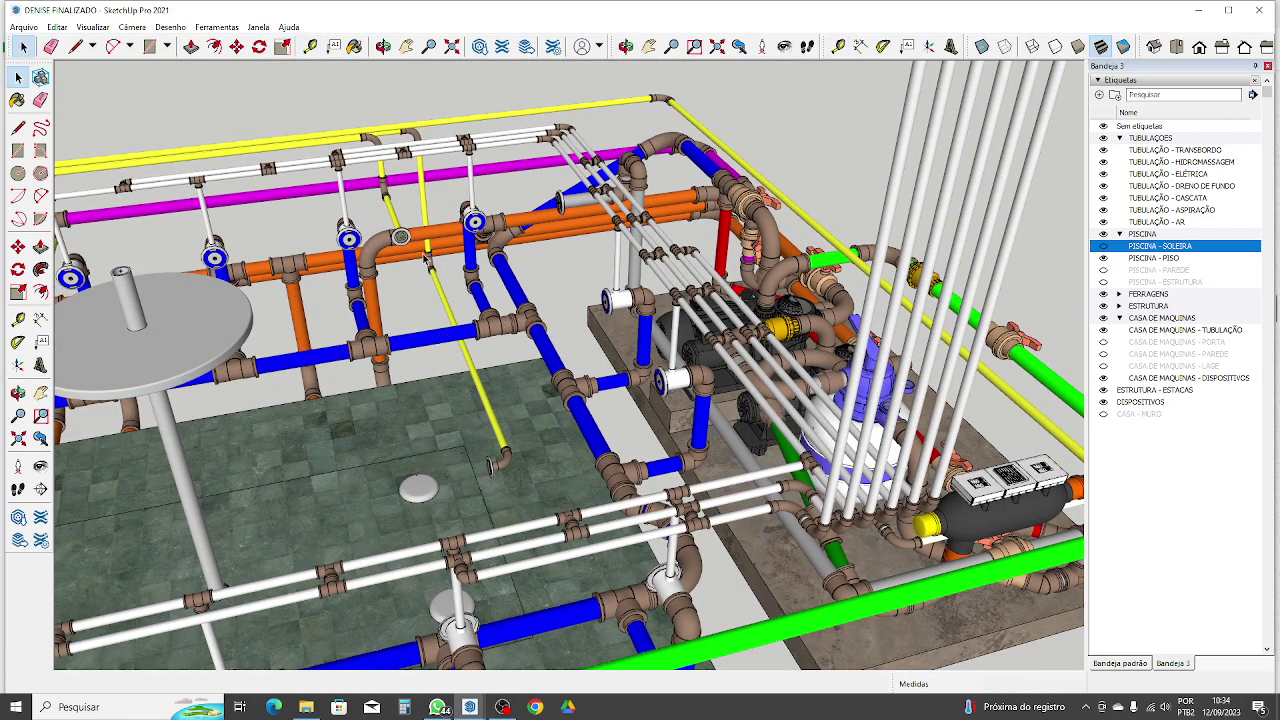
pyautogui.scroll(-2, 441, 267)
pyautogui.moveTo(535, 337); pyautogui.dragTo(432, 267, button='middle')
pyautogui.scroll(4, 432, 267)
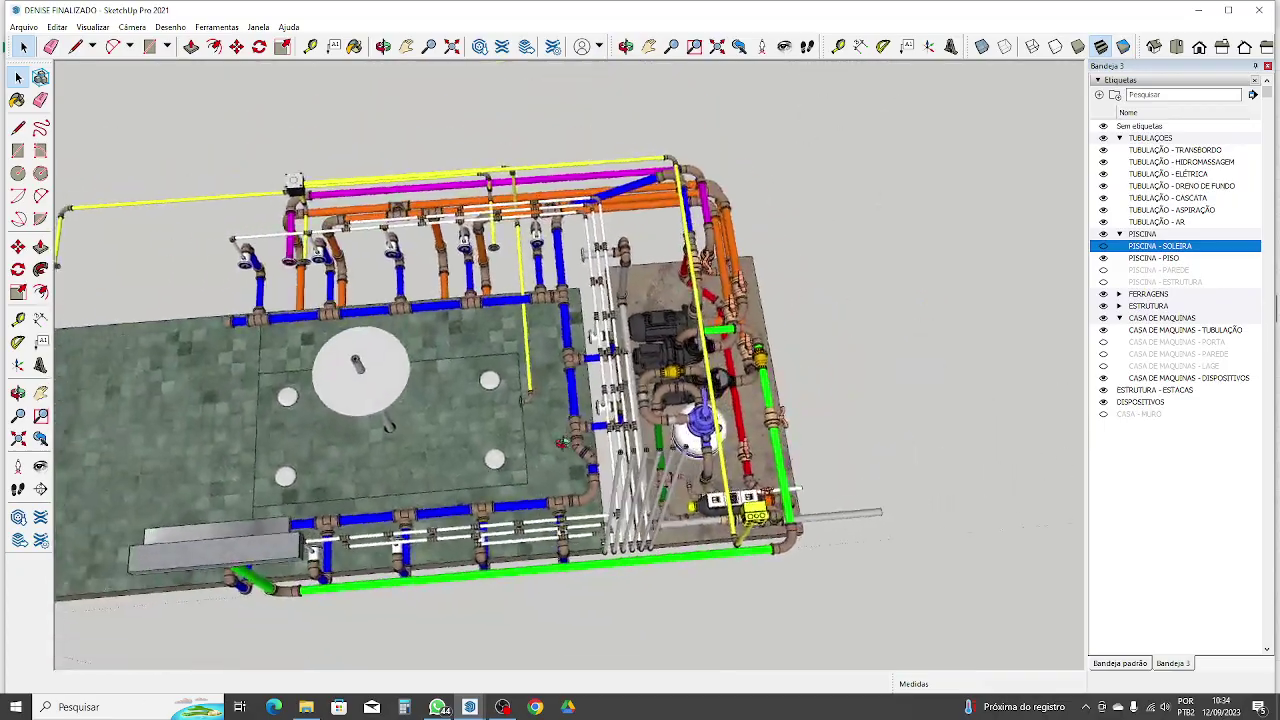
pyautogui.scroll(1, 431, 267)
pyautogui.moveTo(267, 289); pyautogui.dragTo(840, 82, button='middle')
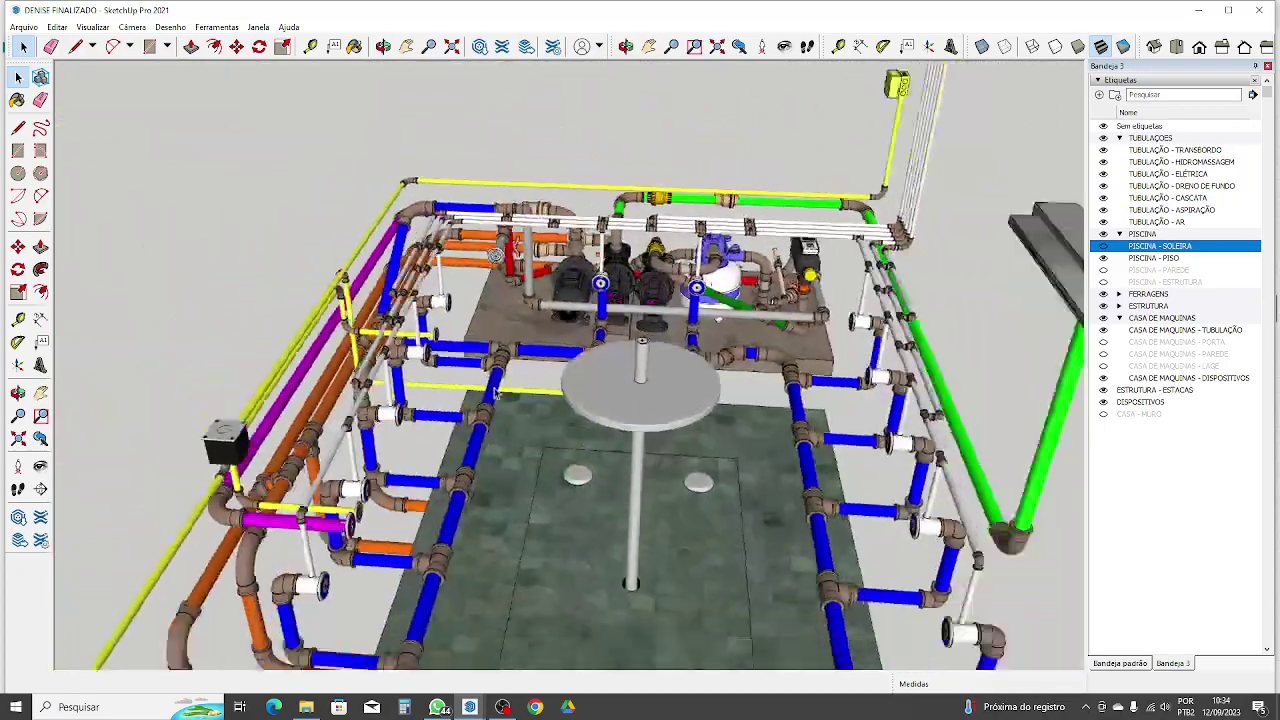
# Step: Inspect the blue side pipe at floor level, including its capped end, tee branches and the elbows up to the jets
pyautogui.scroll(-4, 500, 375)
pyautogui.moveTo(385, 588); pyautogui.dragTo(516, 425, button='middle')
pyautogui.scroll(5, 516, 425)
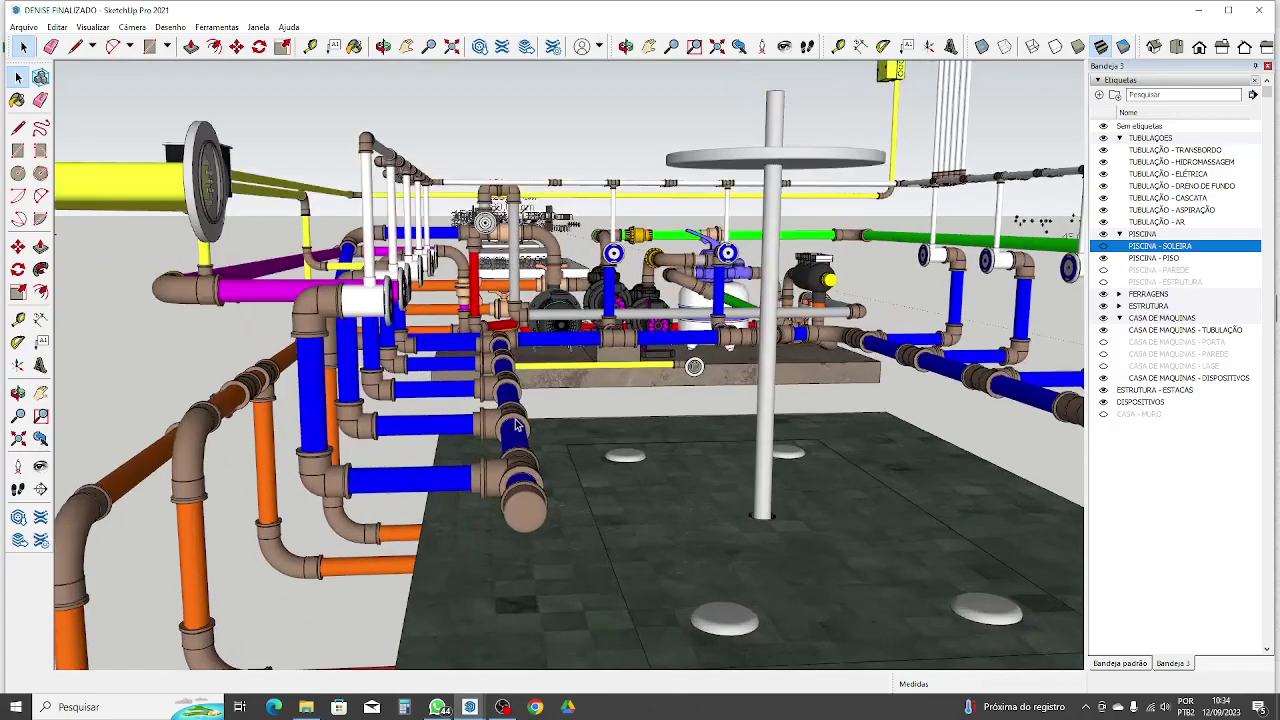
pyautogui.scroll(2, 516, 425)
pyautogui.moveTo(456, 456); pyautogui.dragTo(505, 437, button='middle')
pyautogui.scroll(3, 571, 445)
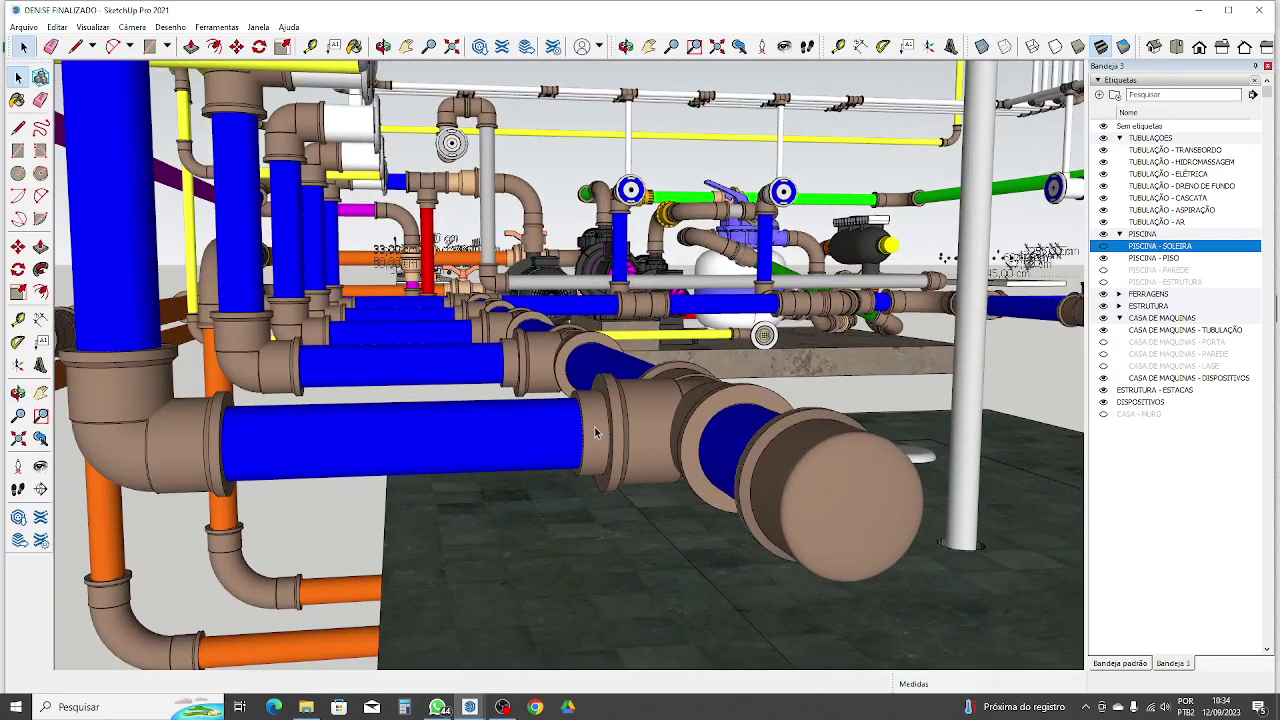
pyautogui.moveTo(321, 432); pyautogui.dragTo(138, 358, button='middle')
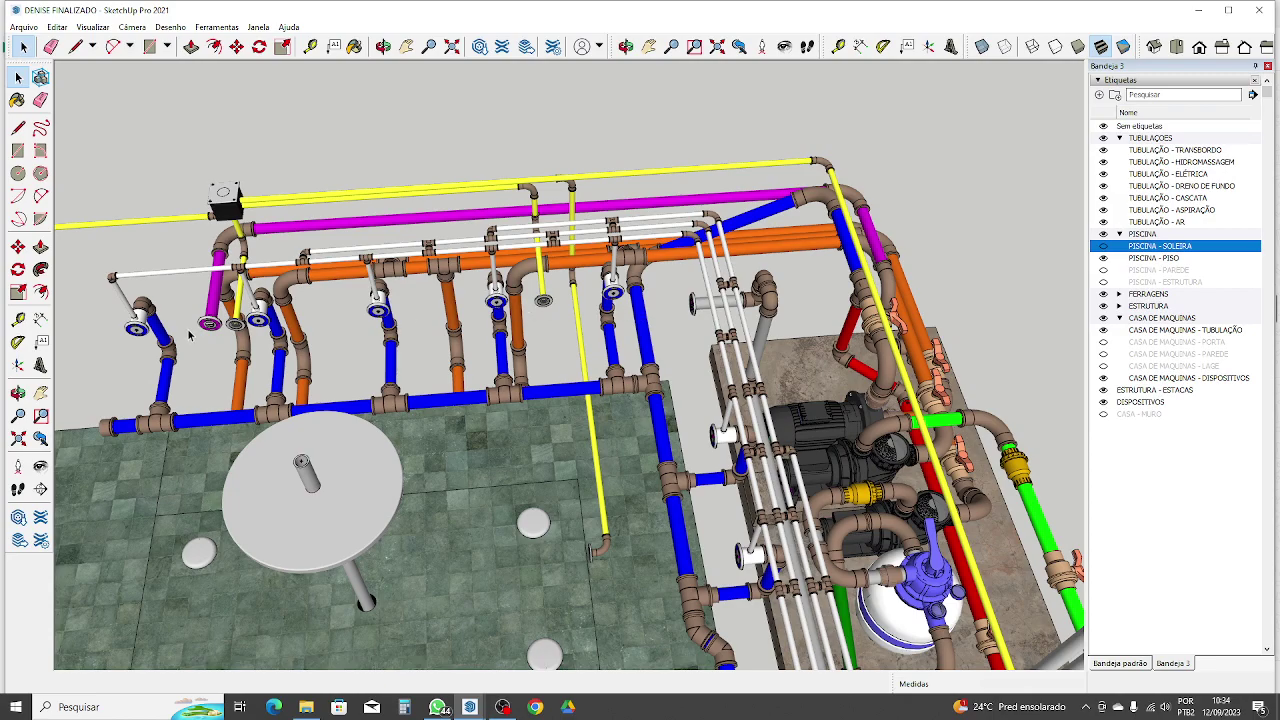
# Step: Examine the row of side jets with its white air pipes, alongside the orange, magenta and yellow pipe runs
pyautogui.moveTo(188, 335); pyautogui.dragTo(424, 420, button='middle')
pyautogui.scroll(5, 423, 396)
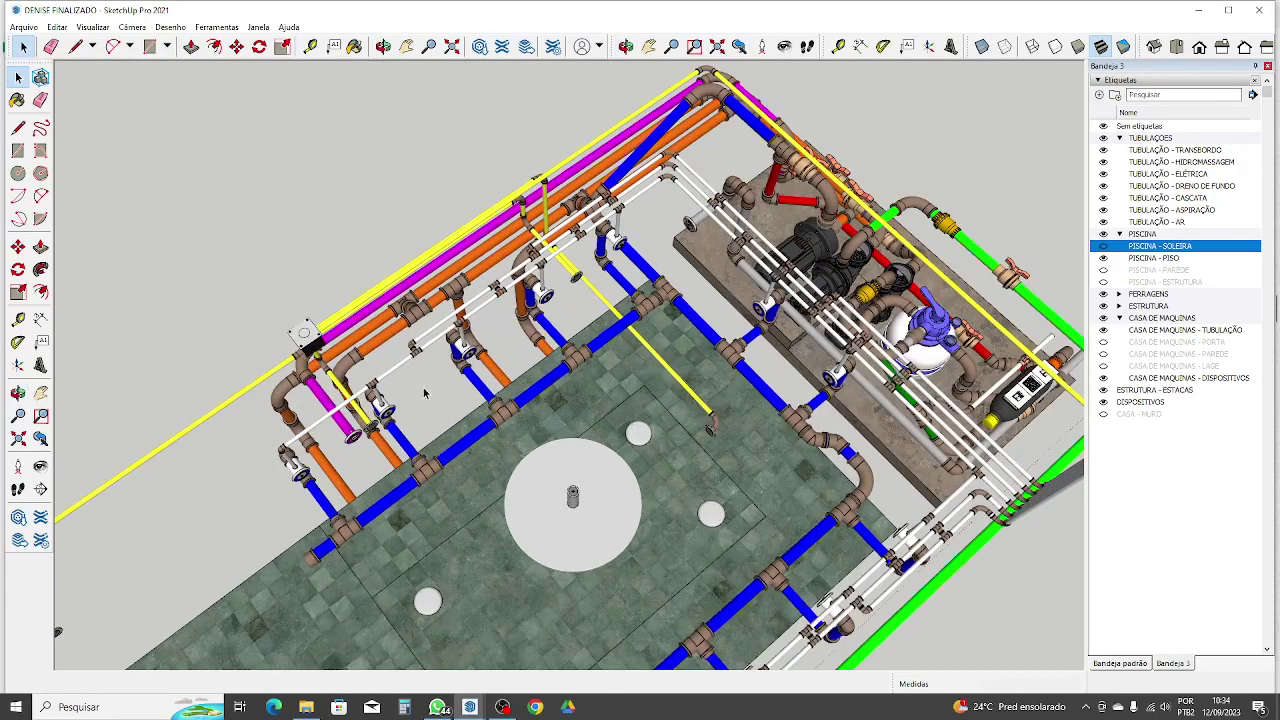
pyautogui.scroll(-3, 423, 393)
pyautogui.scroll(2, 415, 400)
pyautogui.scroll(2, 318, 452)
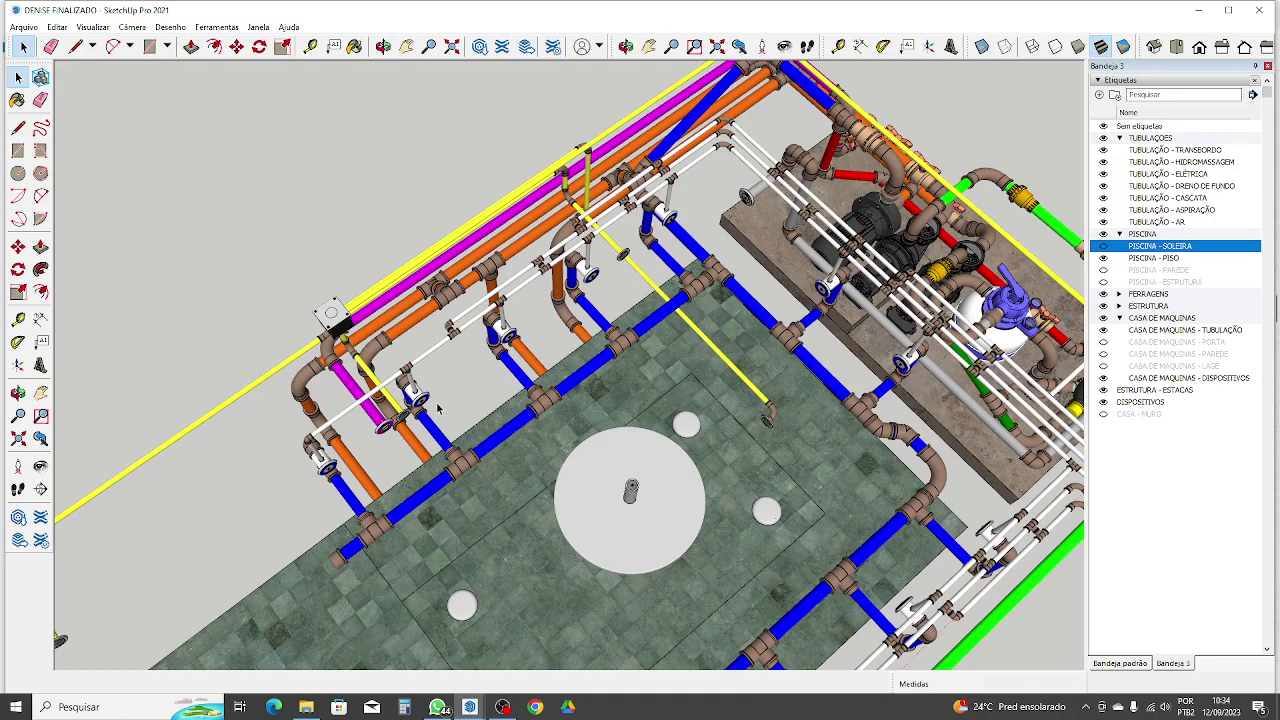
pyautogui.moveTo(437, 408); pyautogui.dragTo(520, 310, button='middle')
pyautogui.scroll(3, 312, 372)
pyautogui.moveTo(450, 430); pyautogui.dragTo(703, 470, button='middle')
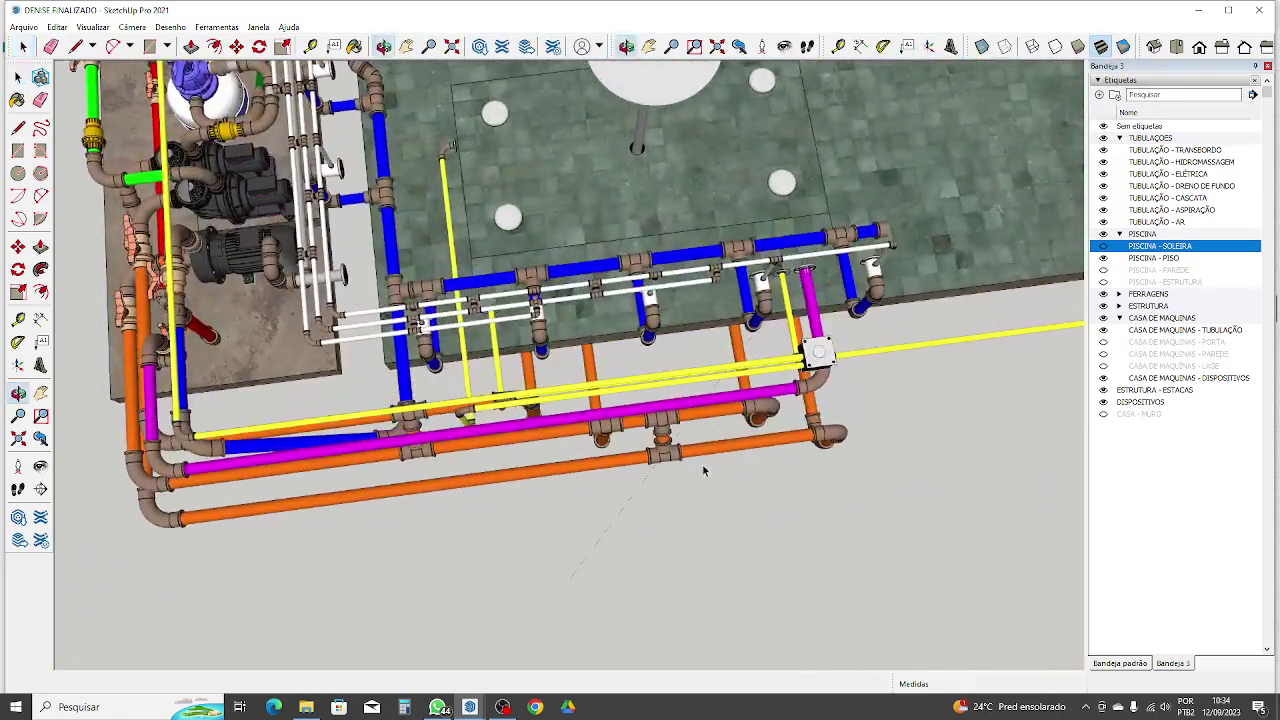
pyautogui.scroll(-1, 882, 387)
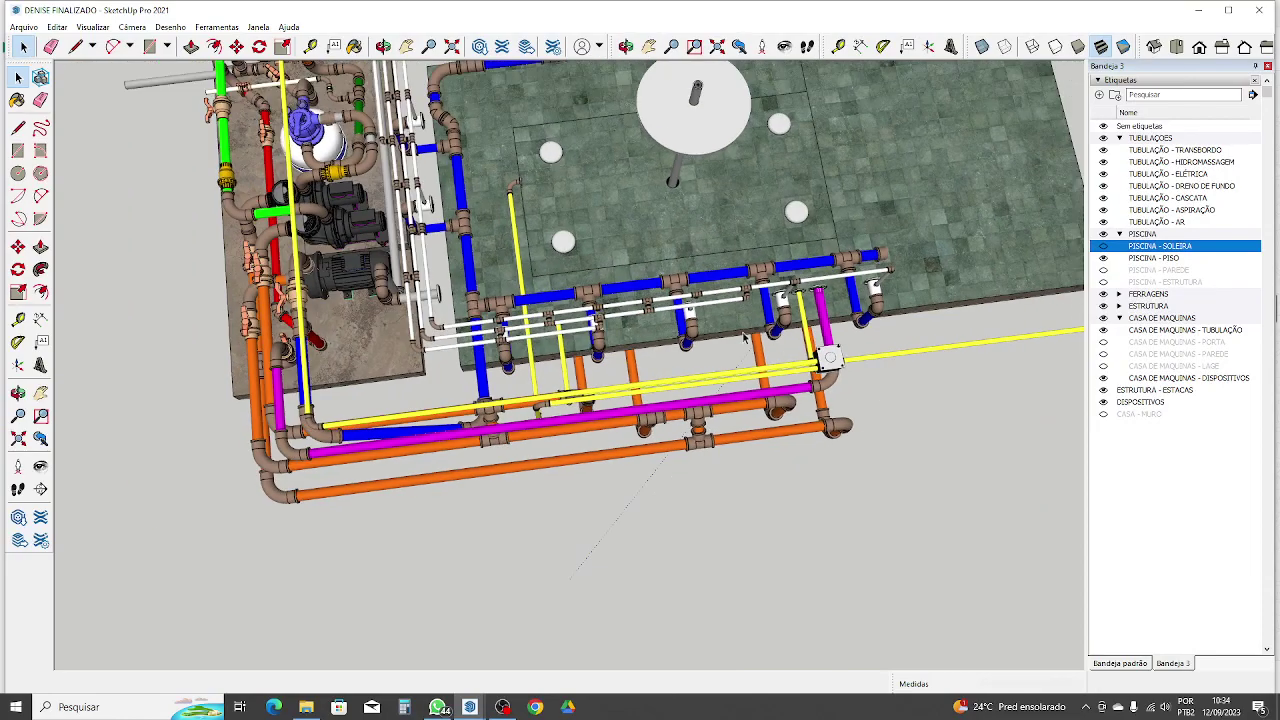
pyautogui.moveTo(440, 297); pyautogui.dragTo(590, 385, button='middle')
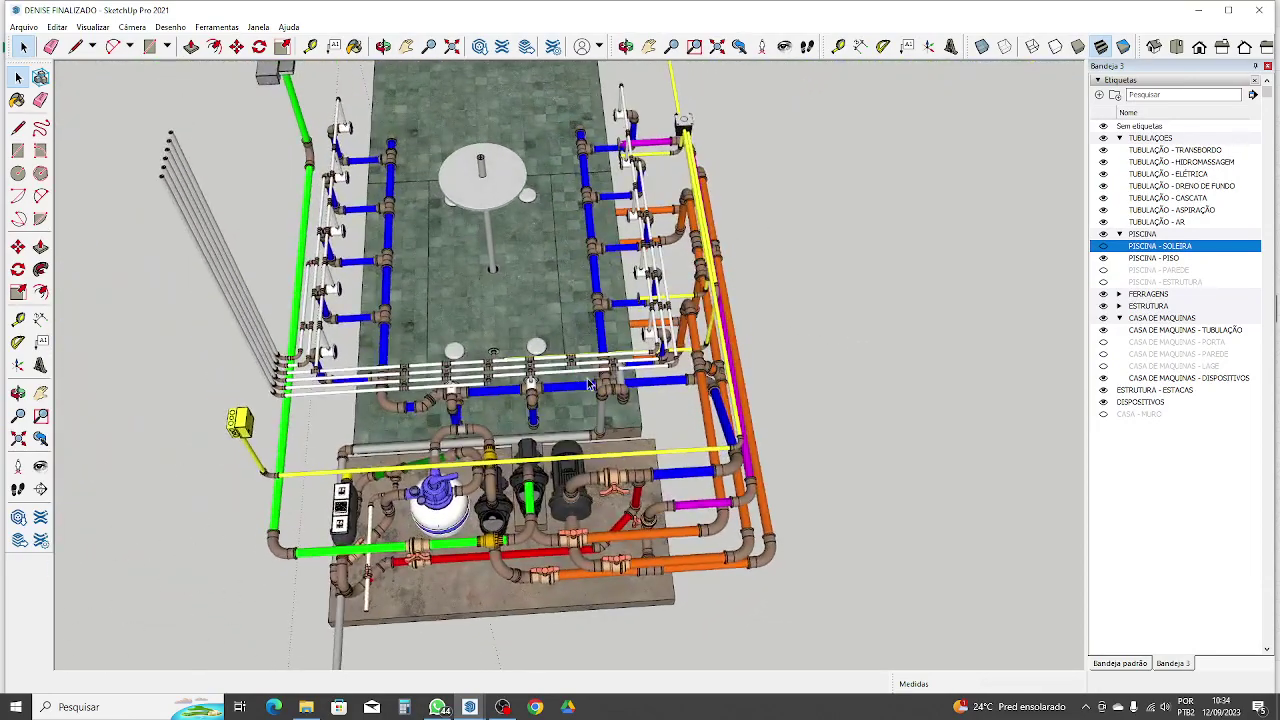
# Step: Trace the parallel white air pipes from the side jets across the machine-room end of the pool to the opposite side
pyautogui.scroll(4, 638, 326)
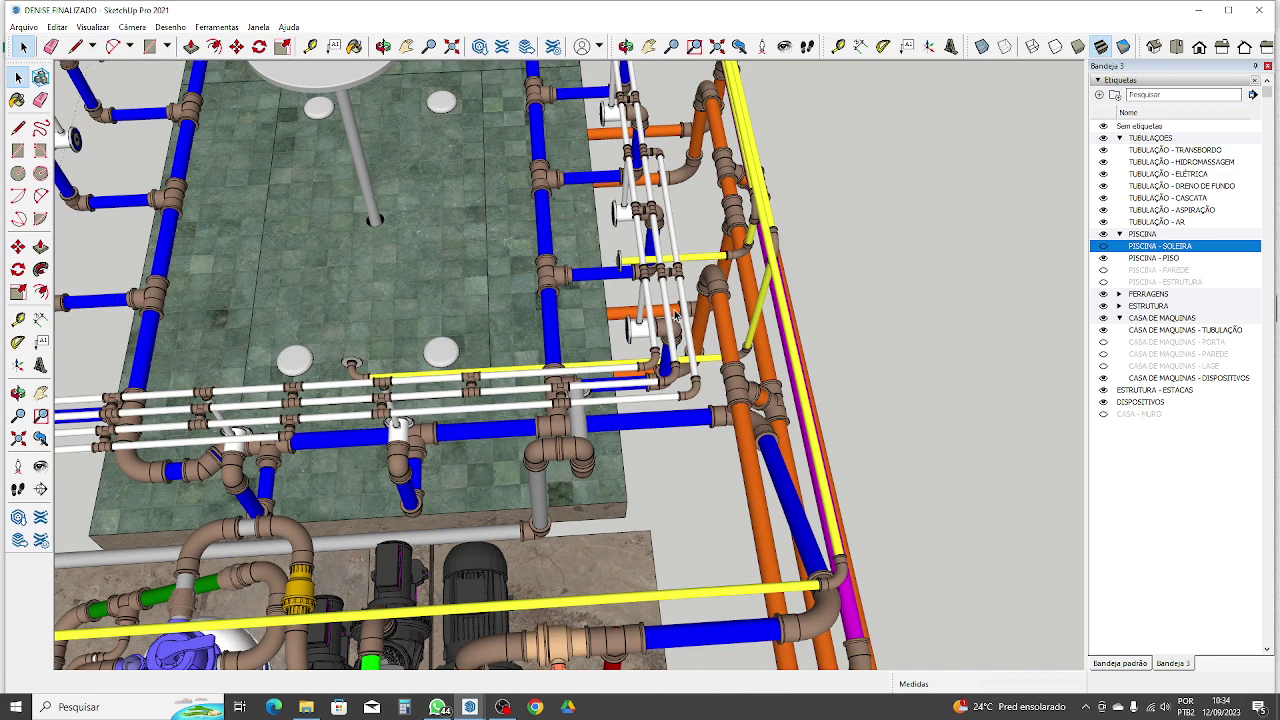
pyautogui.scroll(-4, 640, 315)
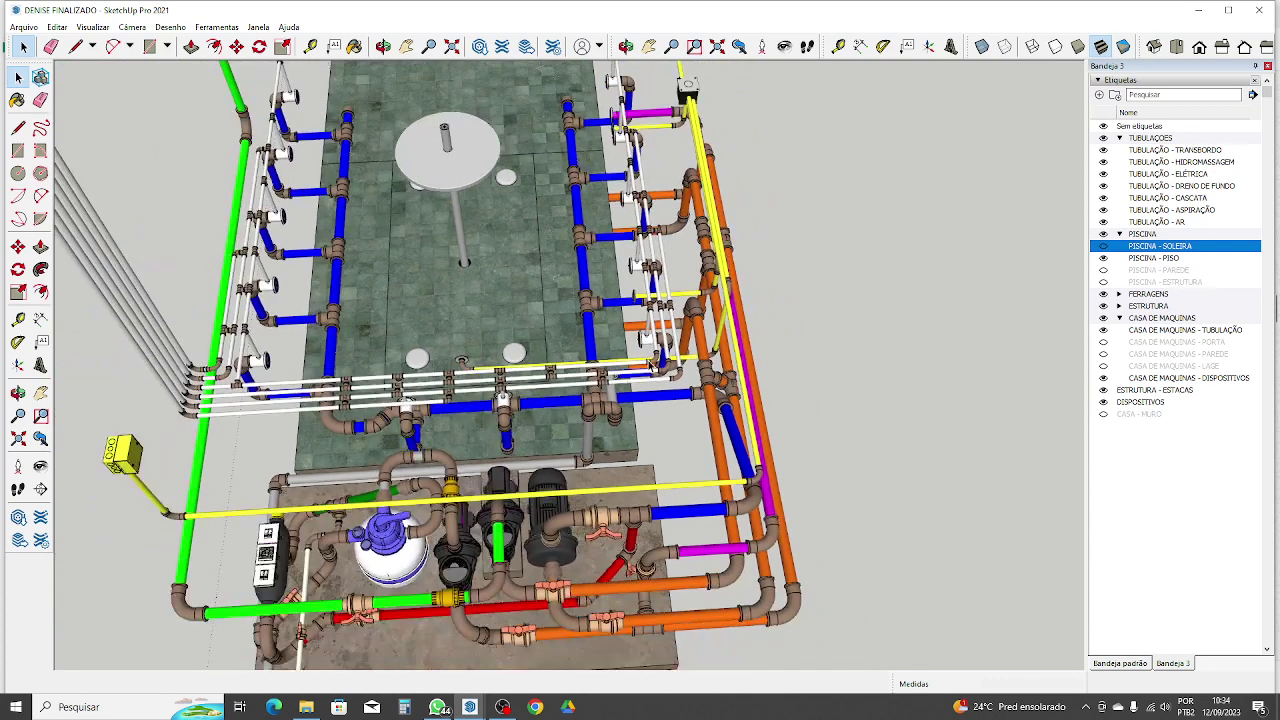
pyautogui.moveTo(626, 316); pyautogui.dragTo(461, 392, button='middle')
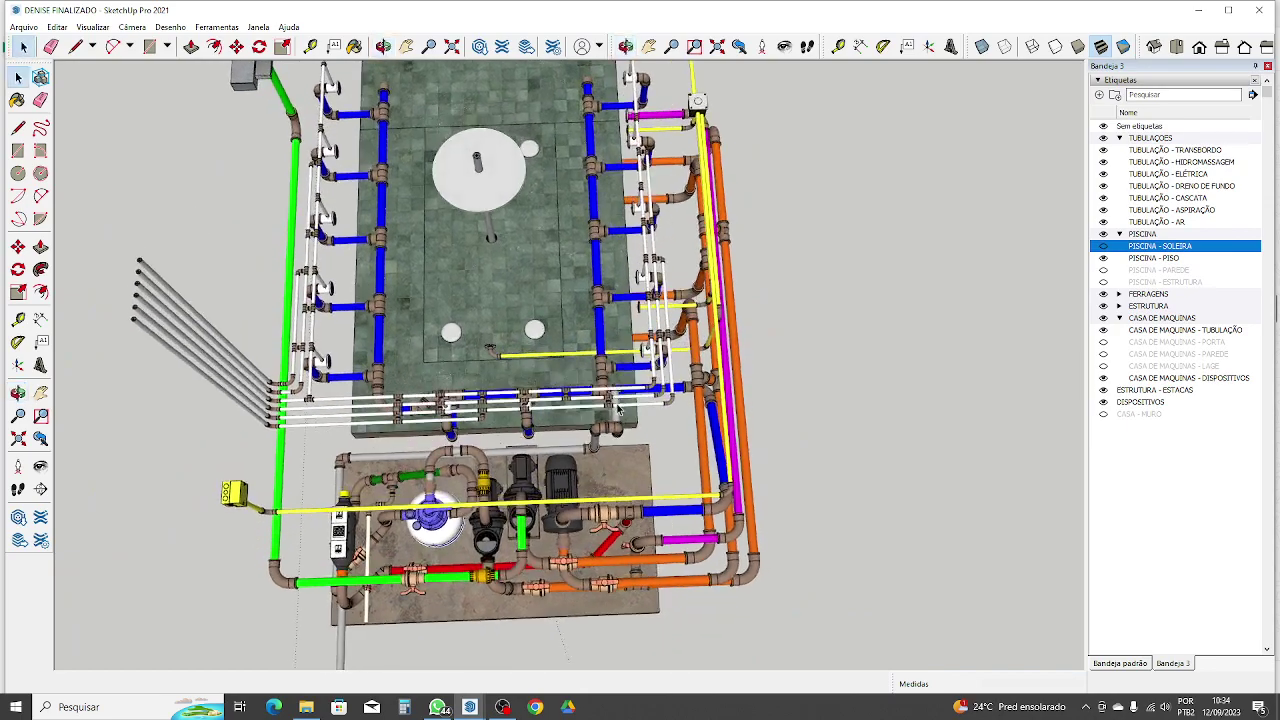
pyautogui.scroll(3, 325, 95)
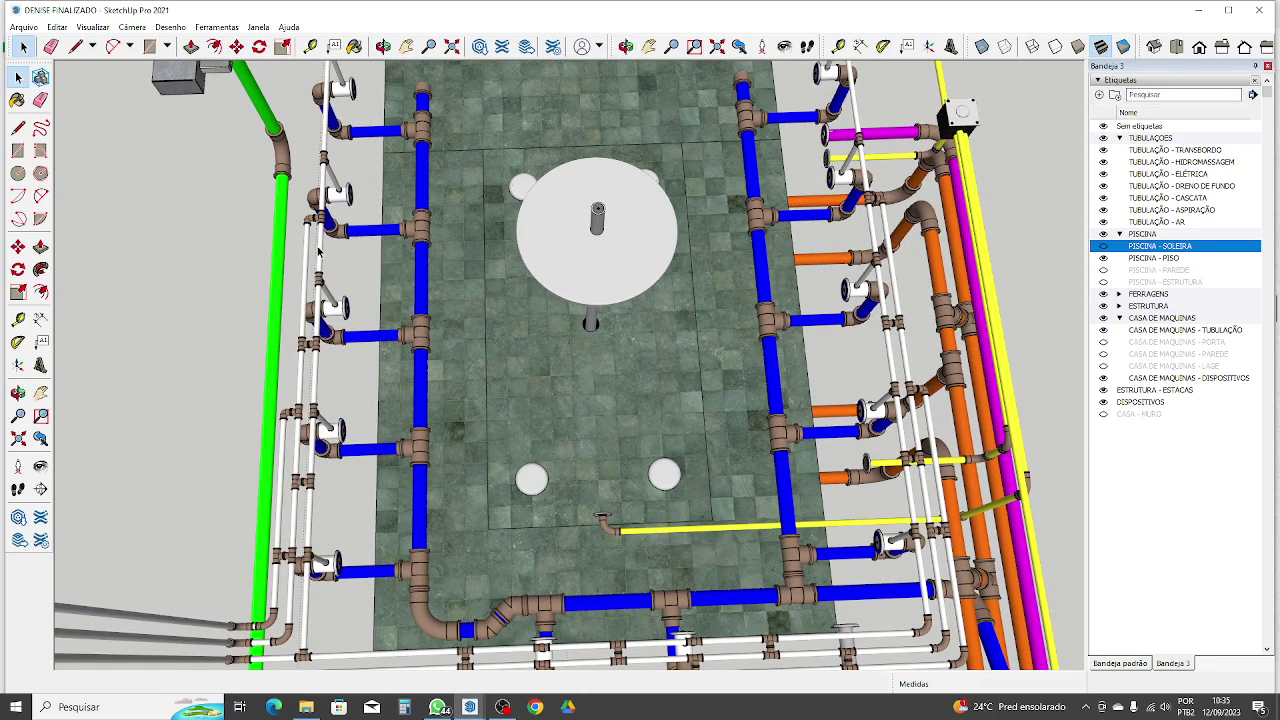
pyautogui.scroll(-2, 301, 199)
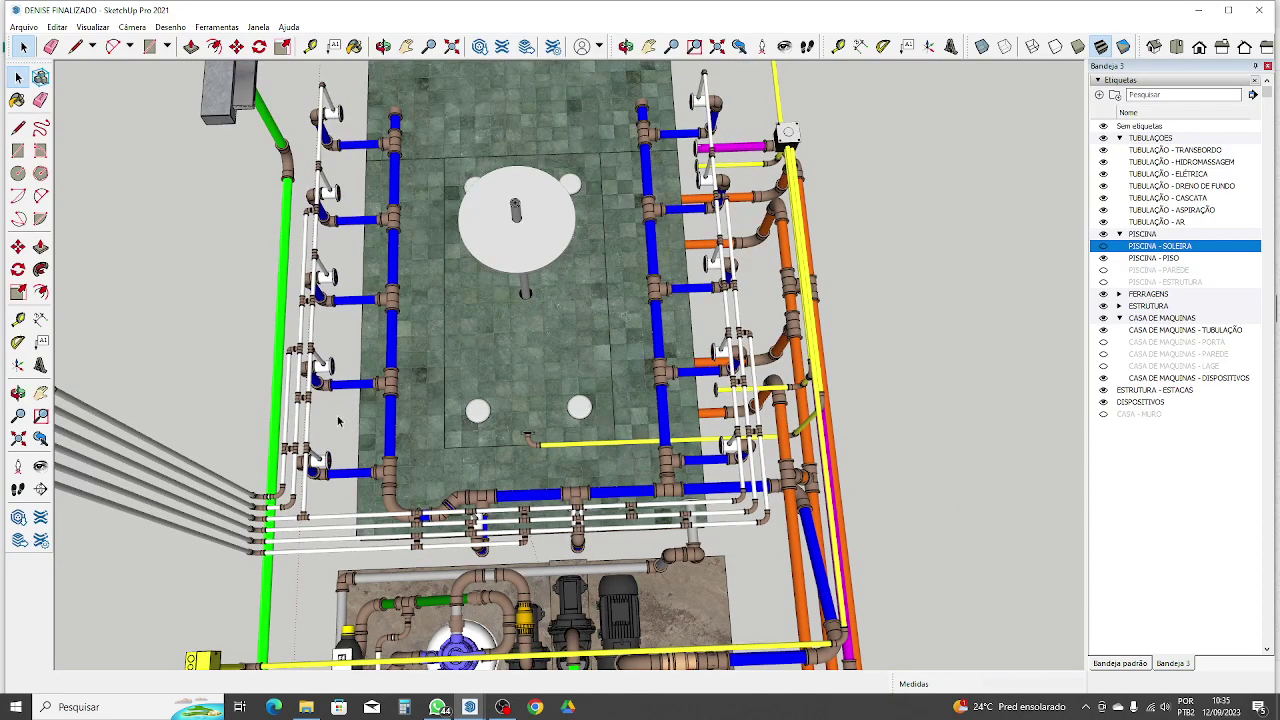
pyautogui.scroll(3, 306, 512)
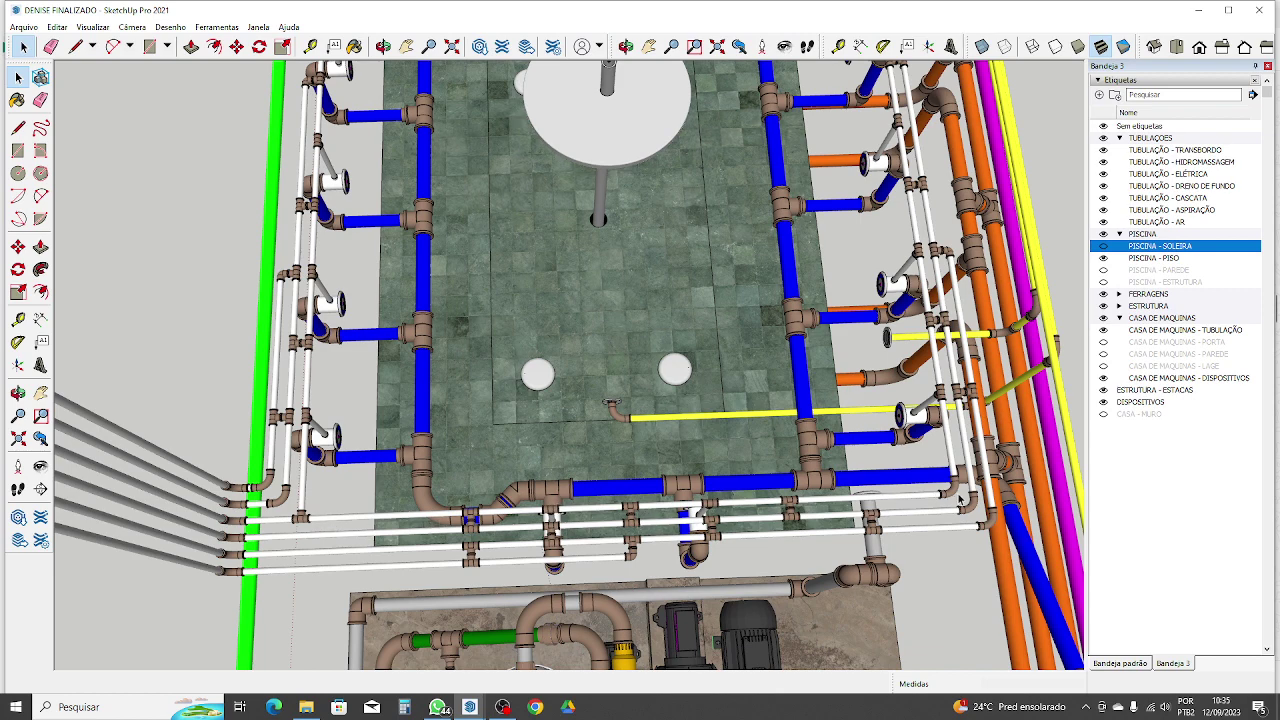
pyautogui.scroll(-3, 787, 534)
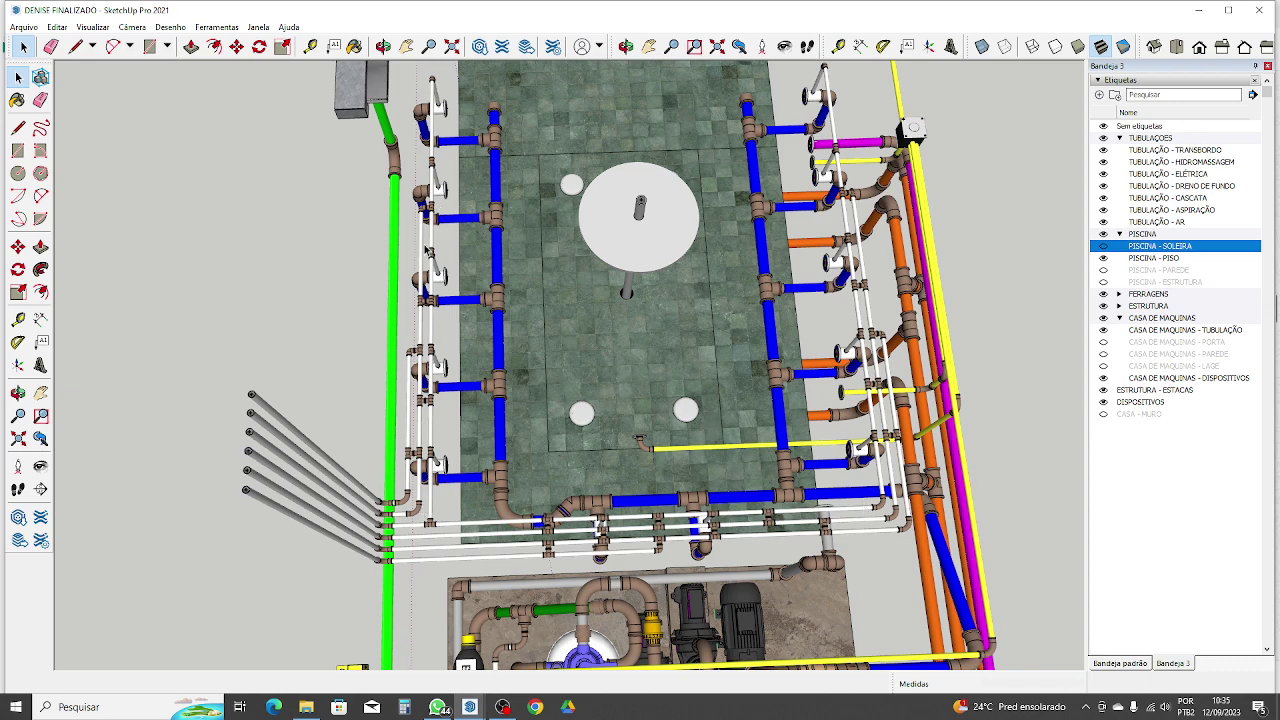
pyautogui.scroll(-3, 377, 262)
pyautogui.scroll(5, 428, 405)
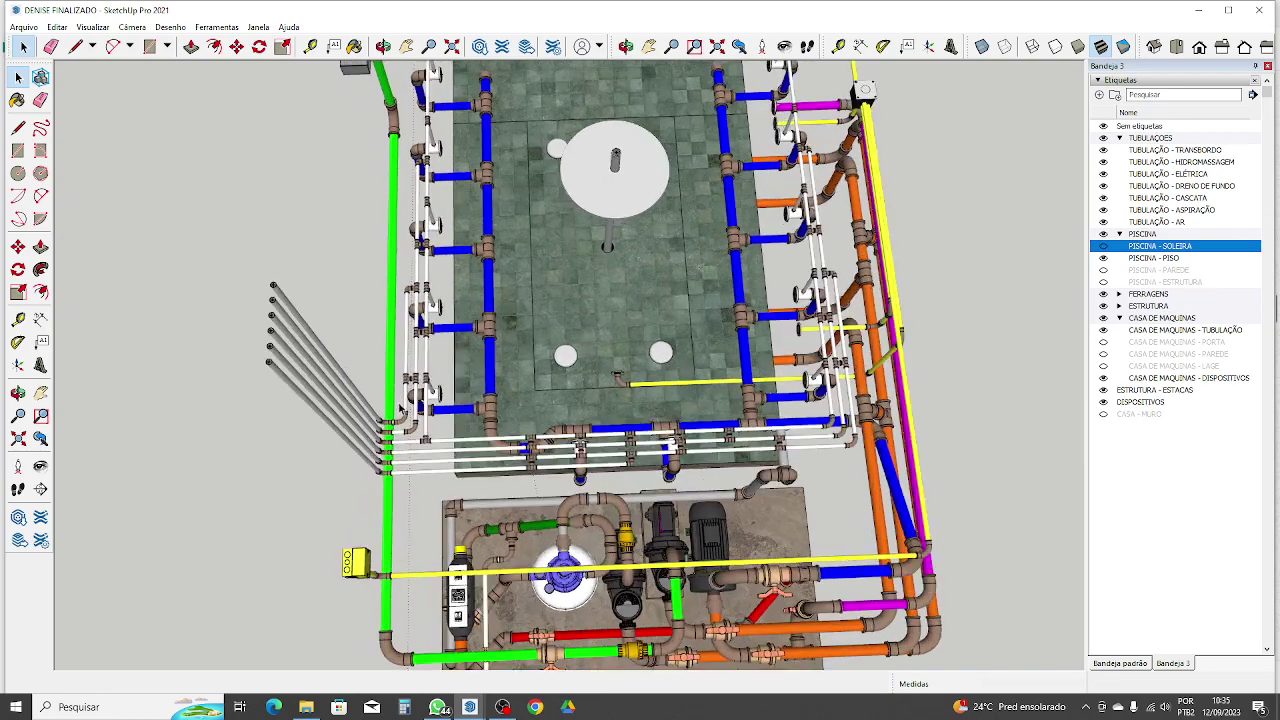
# Step: Inspect how the white air pipes run beside the green pipe and drop to each jet on that side
pyautogui.moveTo(621, 381); pyautogui.dragTo(463, 436, button='middle')
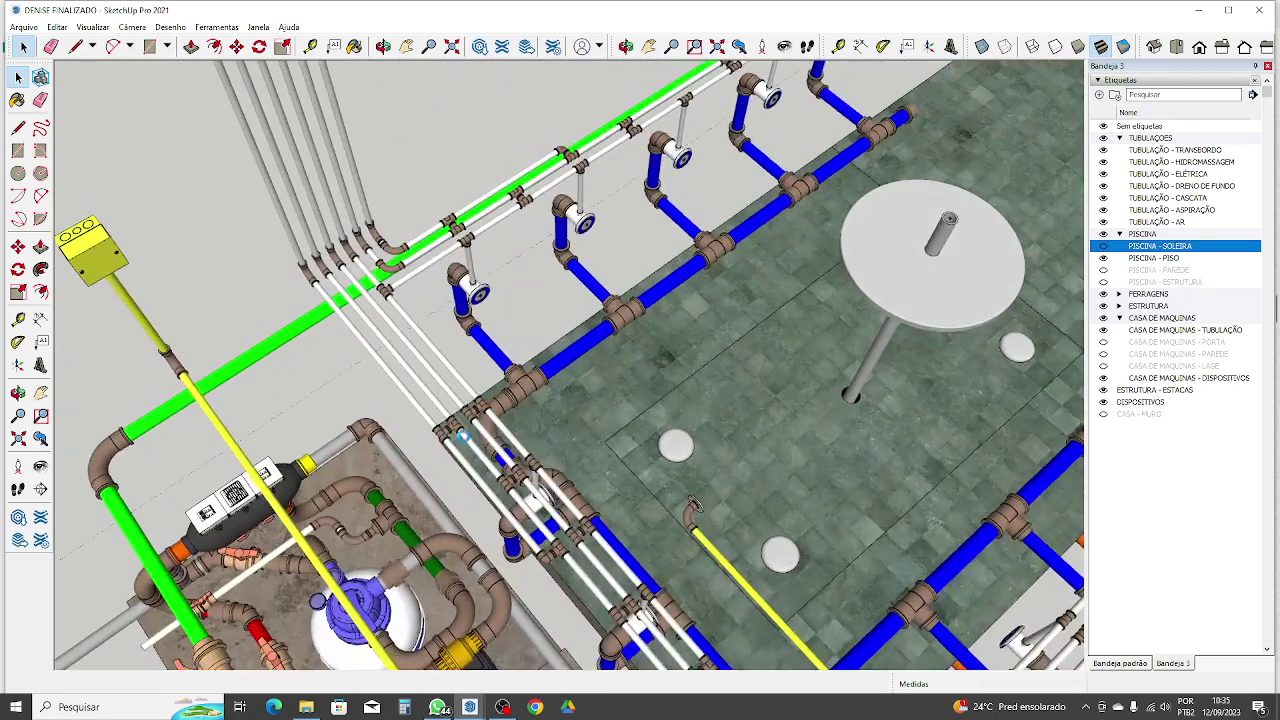
pyautogui.moveTo(447, 310); pyautogui.dragTo(450, 360, button='middle')
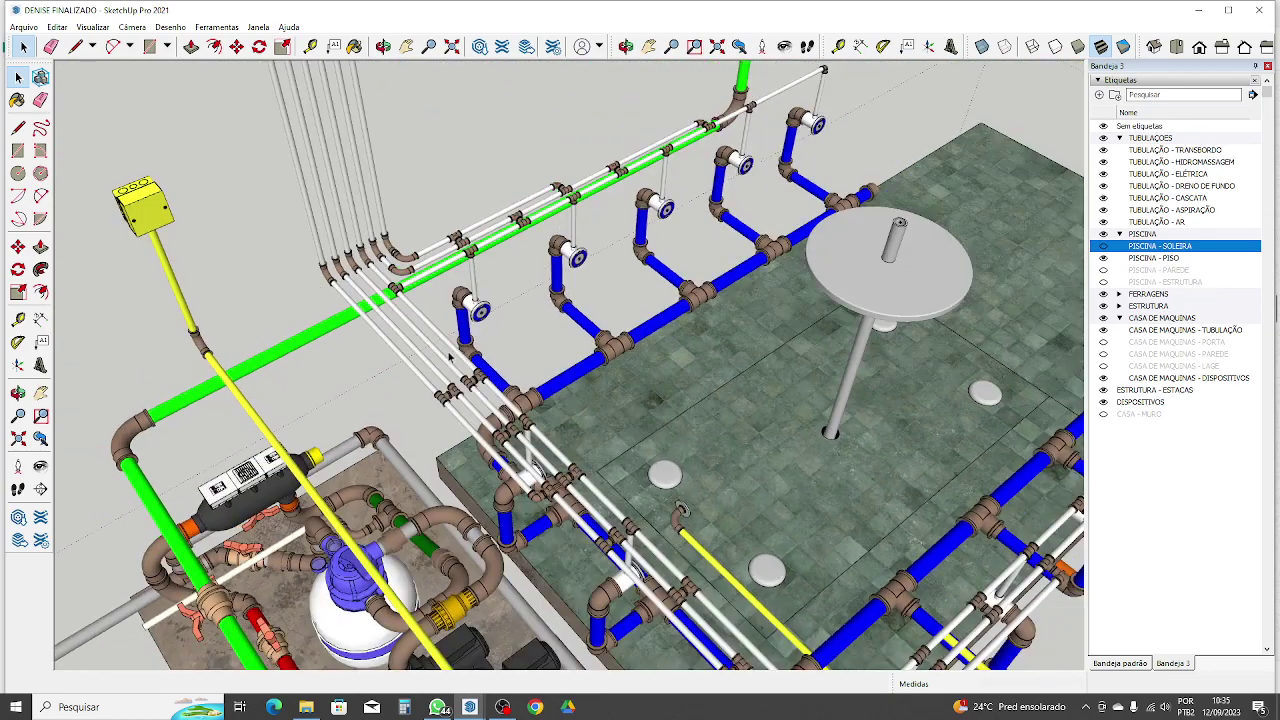
pyautogui.scroll(4, 578, 177)
pyautogui.moveTo(426, 192); pyautogui.dragTo(720, 233, button='middle')
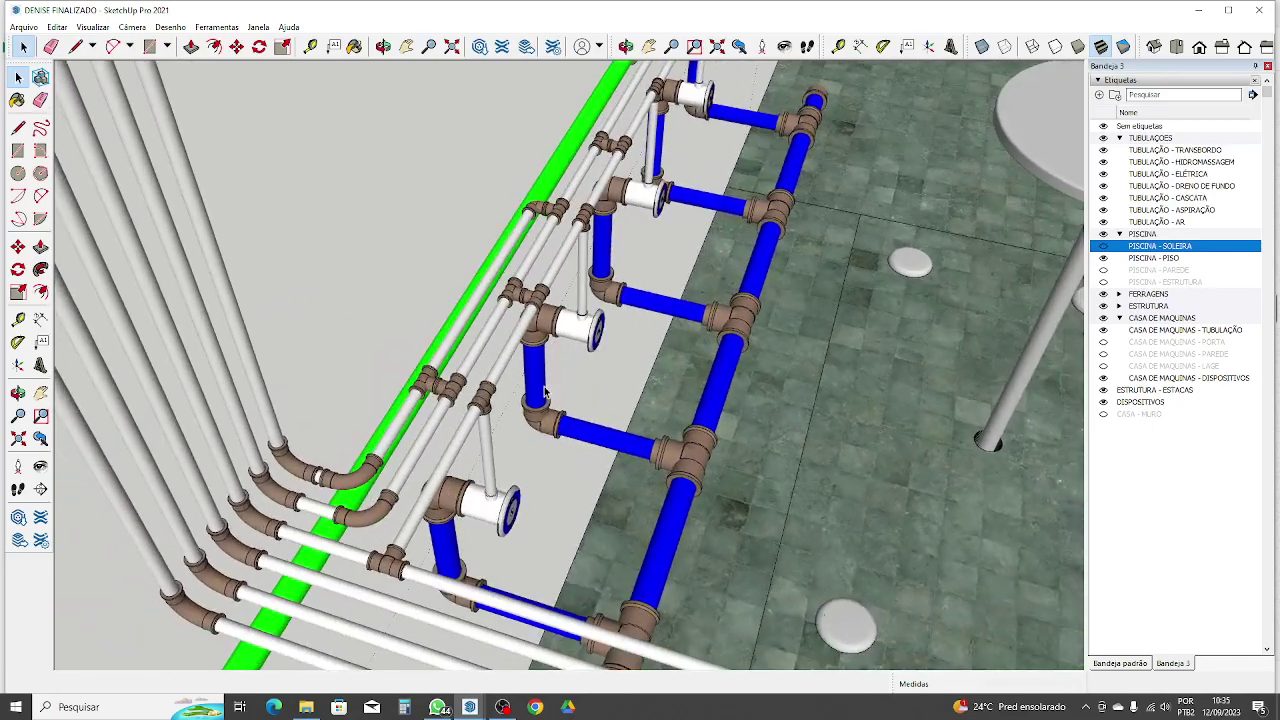
pyautogui.scroll(-3, 524, 436)
pyautogui.moveTo(474, 383)
pyautogui.mouseDown(button='middle')
pyautogui.moveTo(608, 505)
pyautogui.moveTo(614, 547)
pyautogui.mouseUp(button='middle')
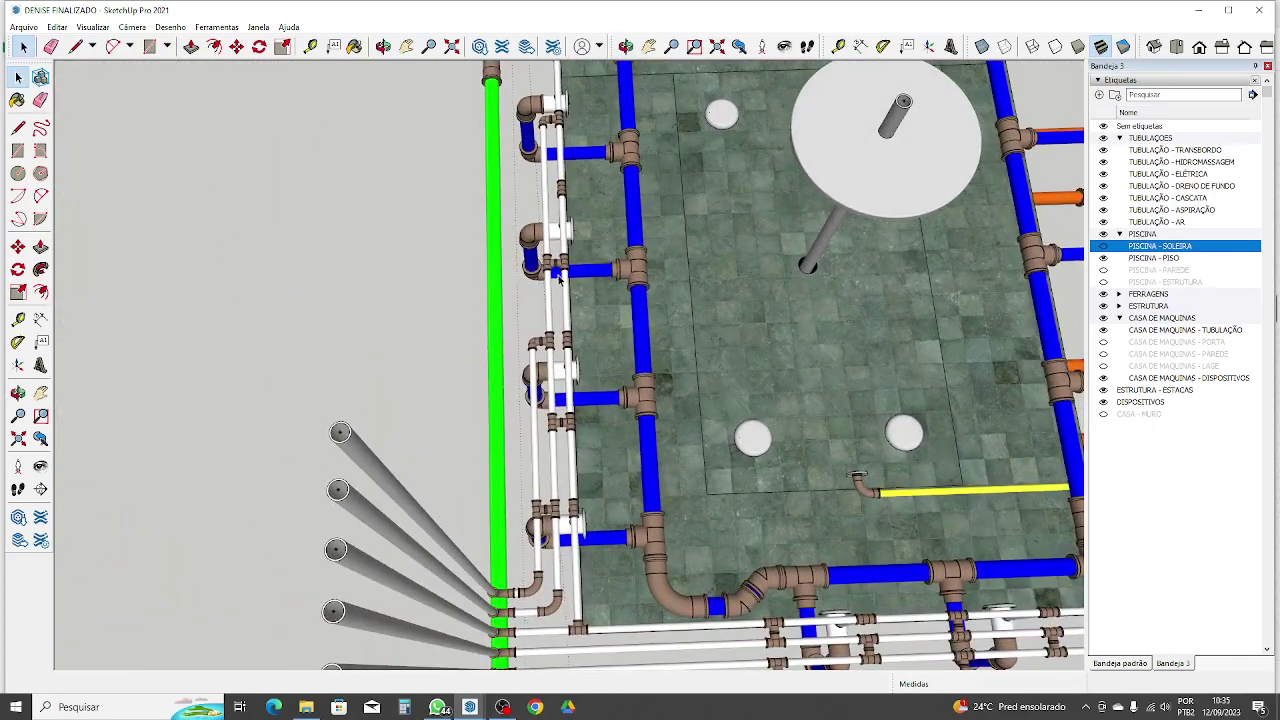
pyautogui.scroll(-2, 558, 278)
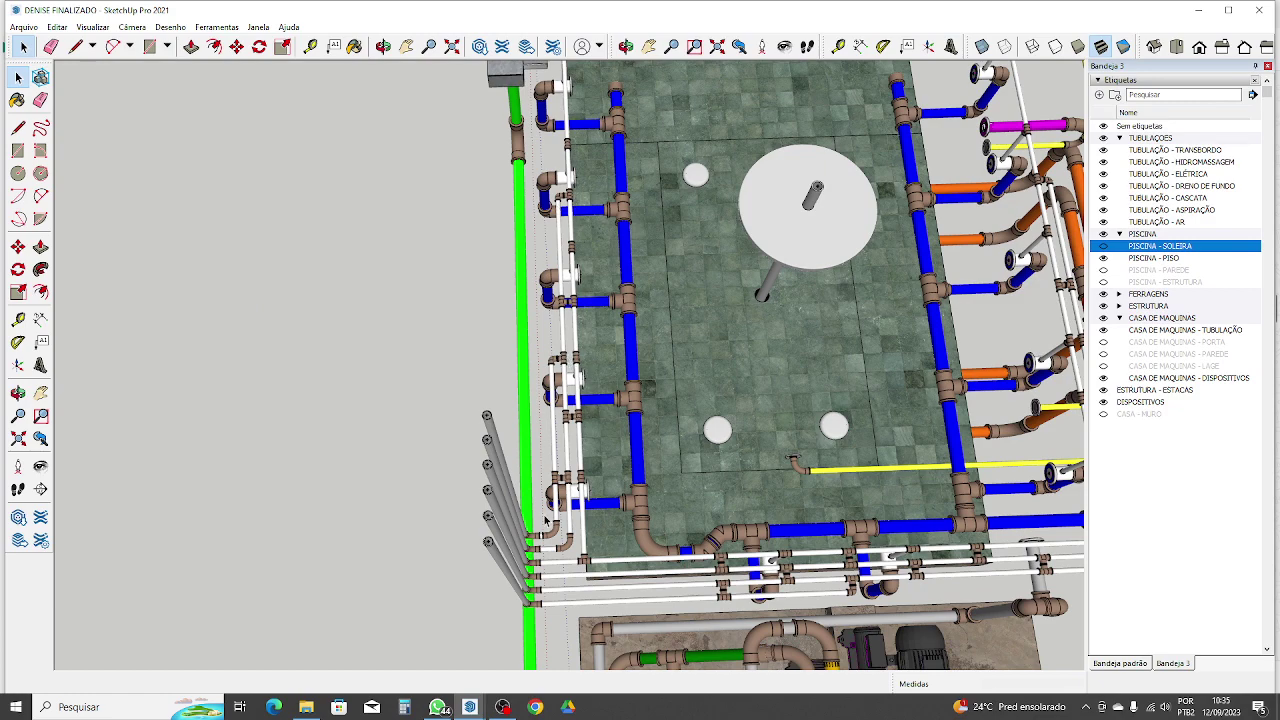
# Step: Examine up close the tees and elbows that link the parallel white air pipes above the green-pipe-side jets
pyautogui.scroll(6, 580, 485)
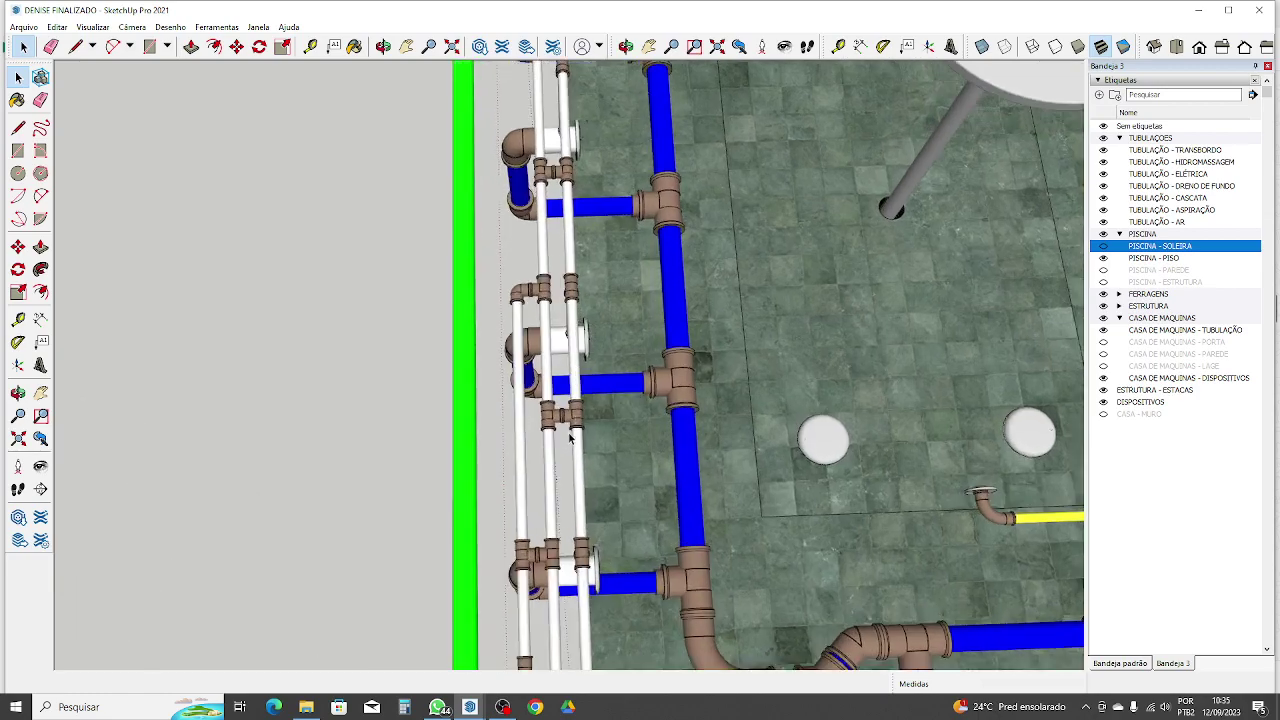
pyautogui.scroll(-5, 562, 408)
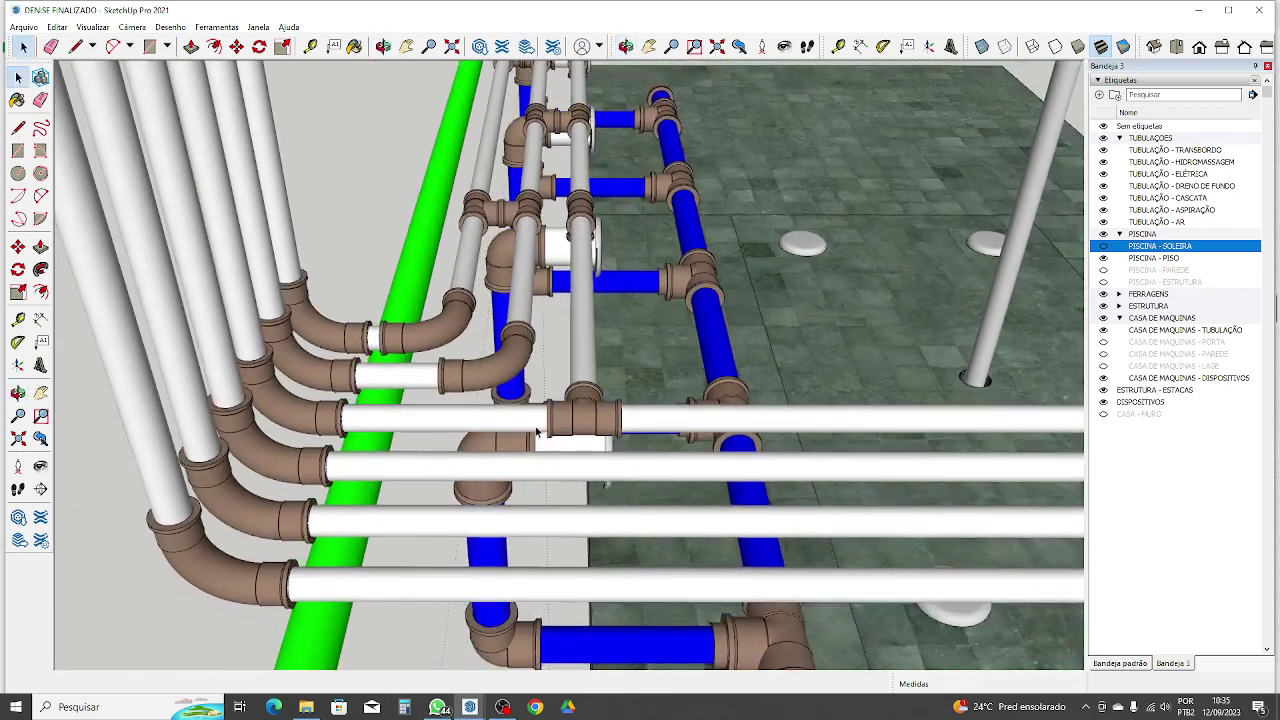
pyautogui.scroll(4, 549, 250)
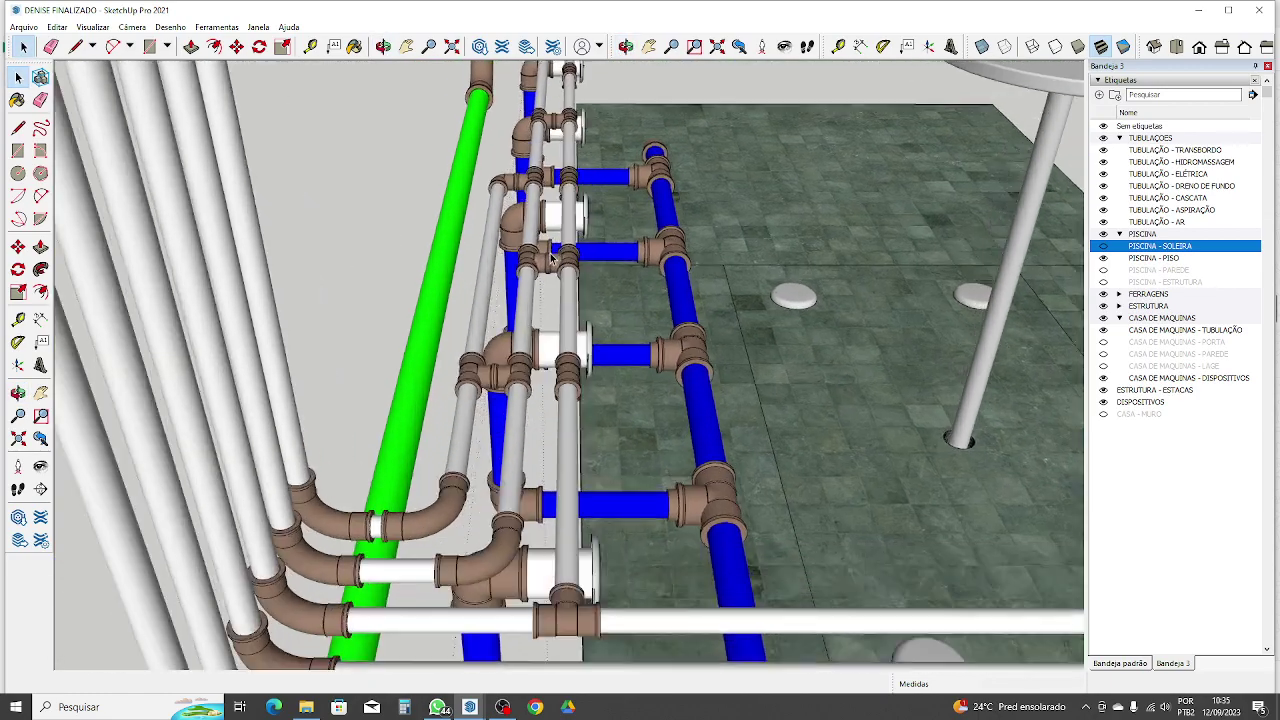
pyautogui.scroll(-3, 536, 262)
pyautogui.scroll(5, 600, 305)
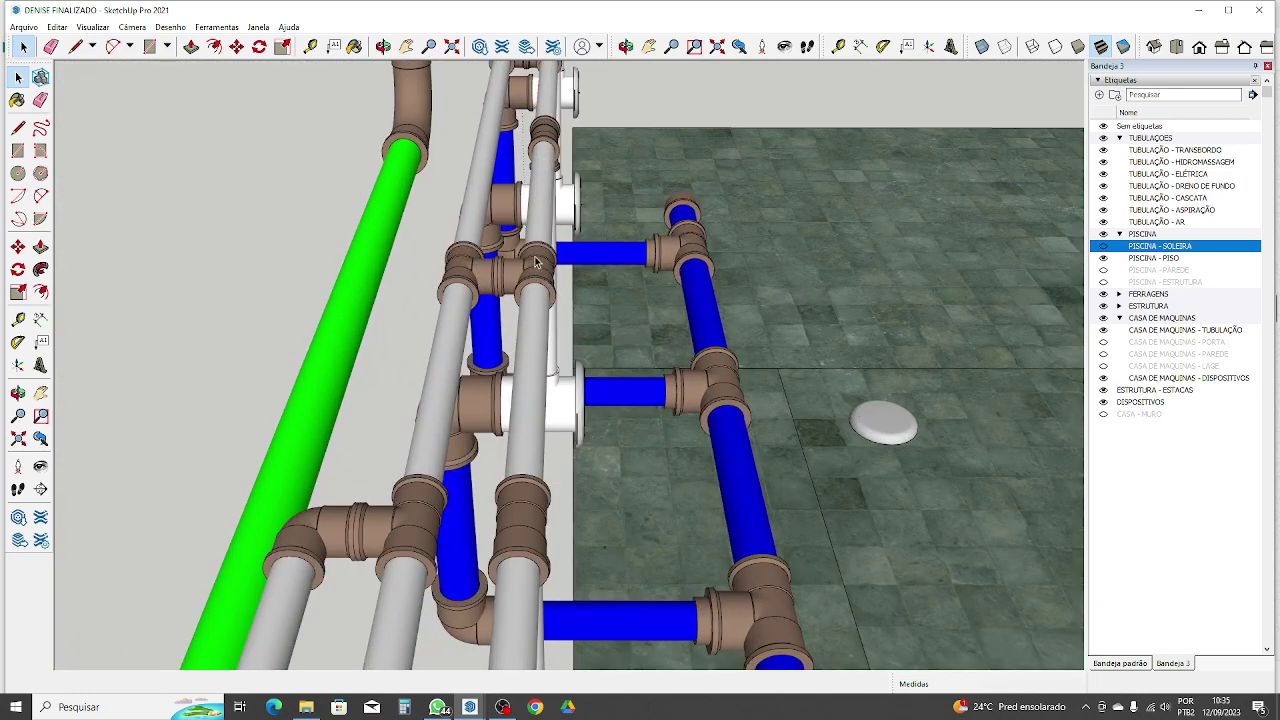
pyautogui.scroll(-3, 562, 204)
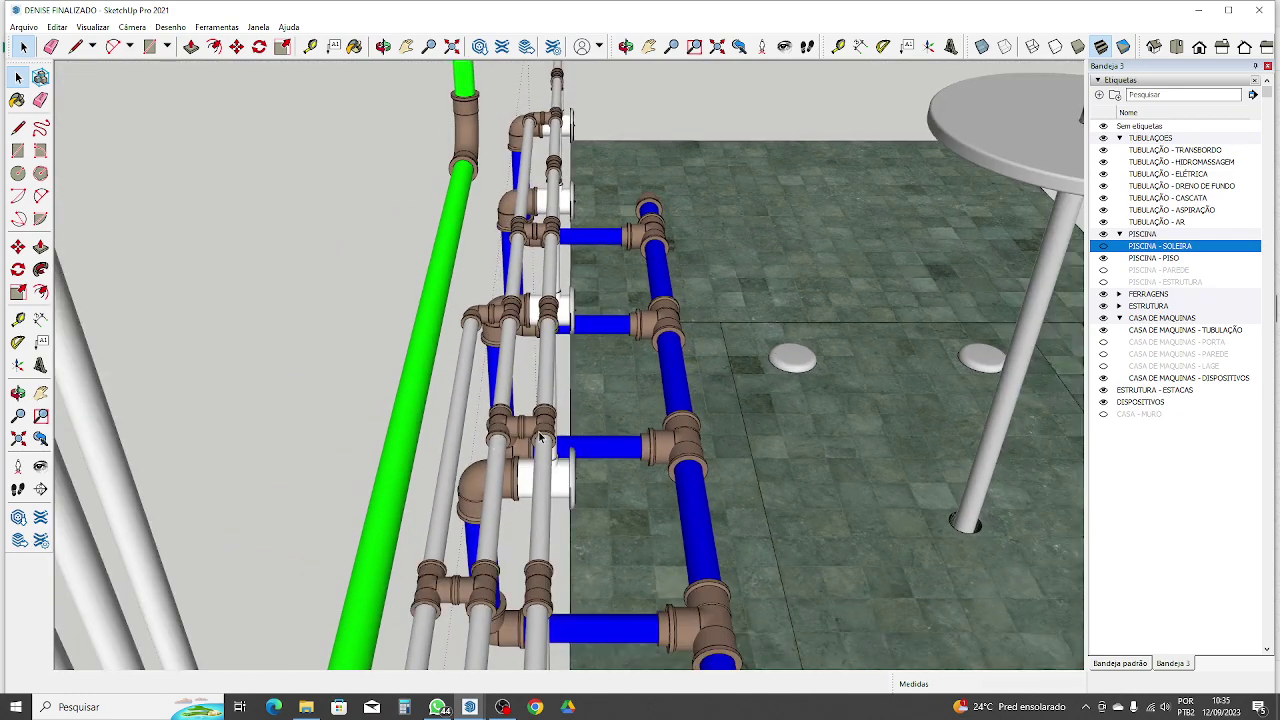
pyautogui.scroll(-3, 524, 433)
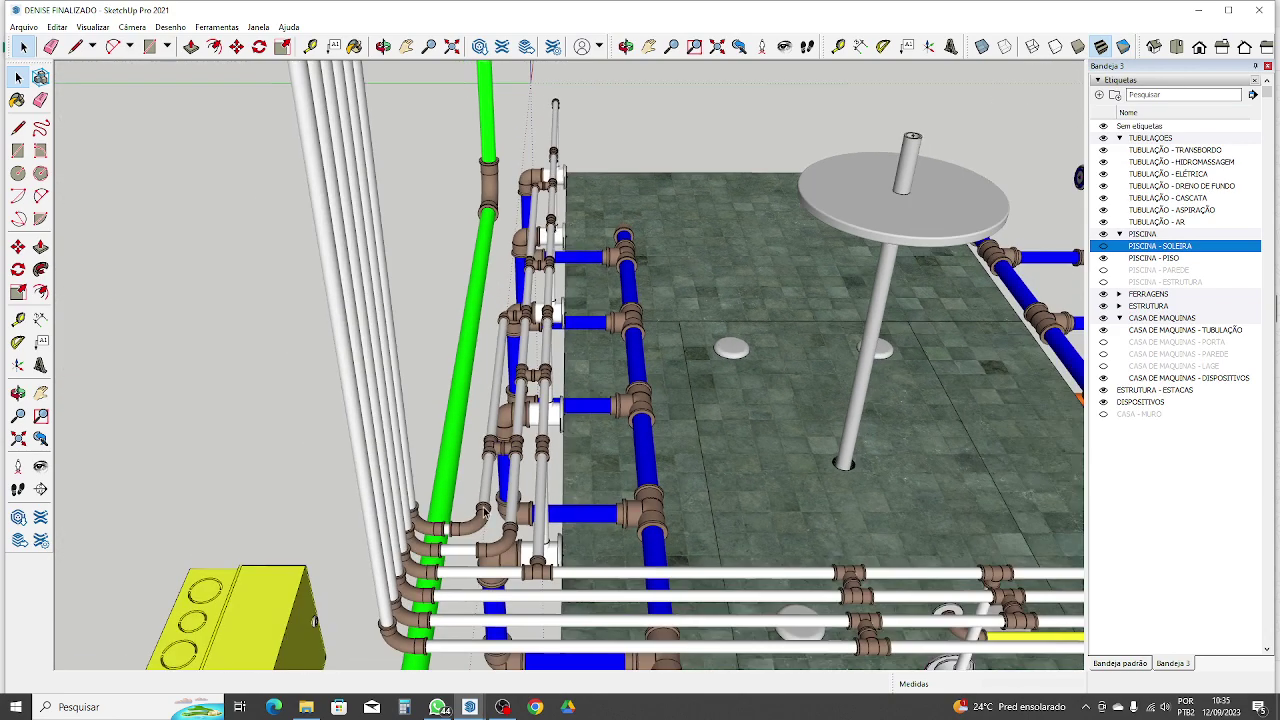
pyautogui.scroll(1, 486, 451)
pyautogui.scroll(1, 487, 452)
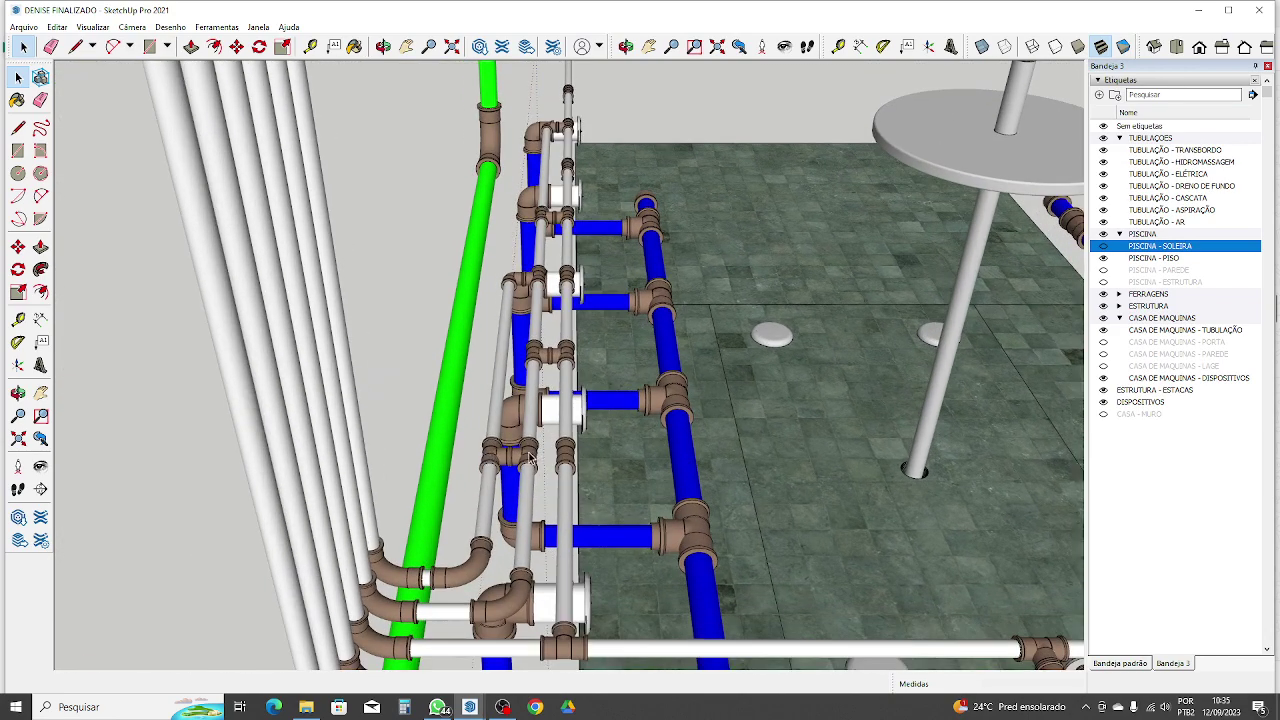
# Step: Review the air piping around the whole pool, from the green pipe side to the orange pipe side and machine room
pyautogui.moveTo(530, 458); pyautogui.dragTo(653, 628, button='middle')
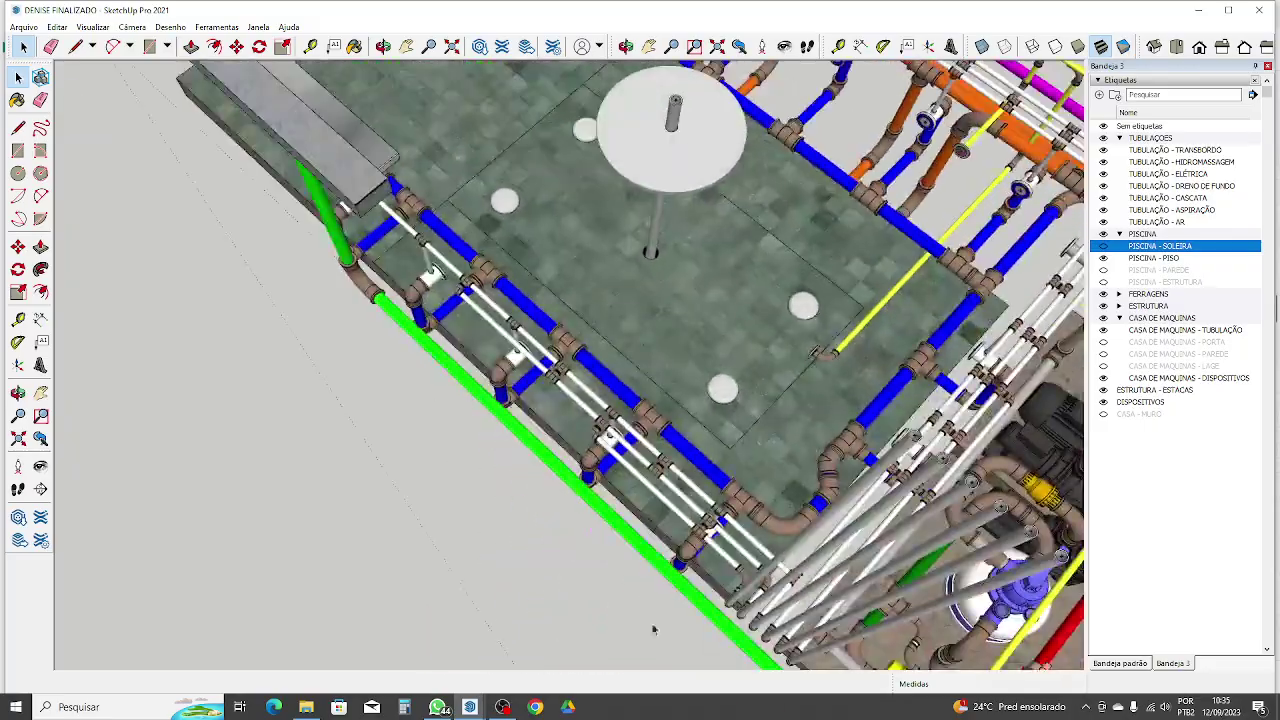
pyautogui.scroll(-3, 423, 512)
pyautogui.moveTo(547, 482); pyautogui.dragTo(760, 310, button='middle')
pyautogui.scroll(2, 822, 241)
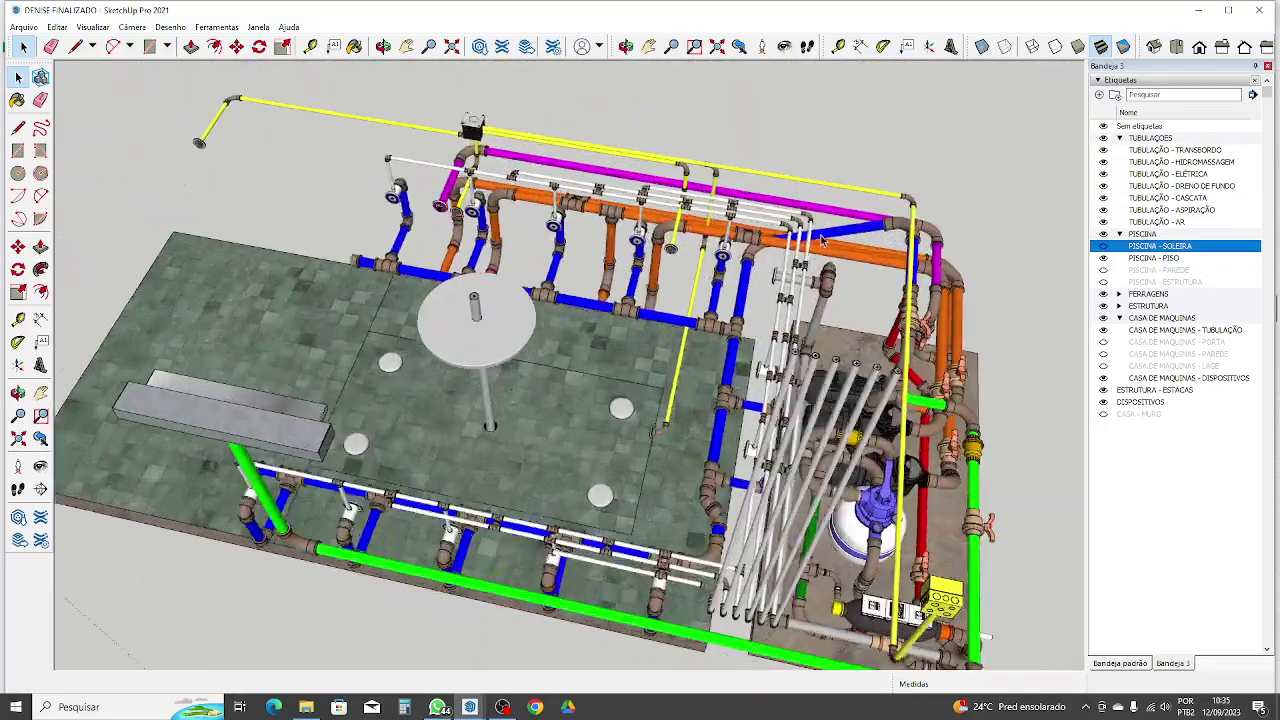
pyautogui.scroll(3, 822, 240)
pyautogui.moveTo(655, 251); pyautogui.dragTo(186, 230, button='middle')
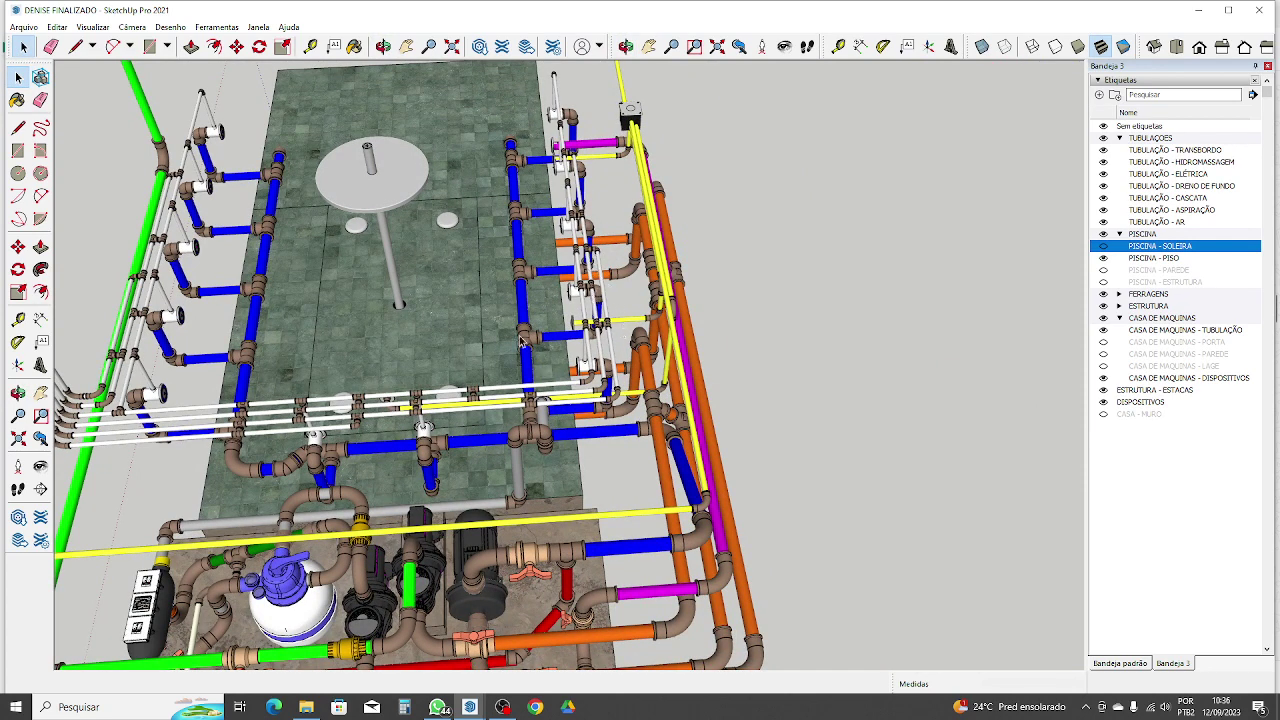
# Step: Examine from above and from the side how the white air pipes gather beside the machine room and turn up into vertical risers
pyautogui.moveTo(455, 428); pyautogui.dragTo(891, 411, button='middle')
pyautogui.scroll(-2, 597, 305)
pyautogui.moveTo(600, 330); pyautogui.dragTo(614, 457, button='middle')
pyautogui.scroll(-2, 473, 366)
pyautogui.scroll(5, 611, 577)
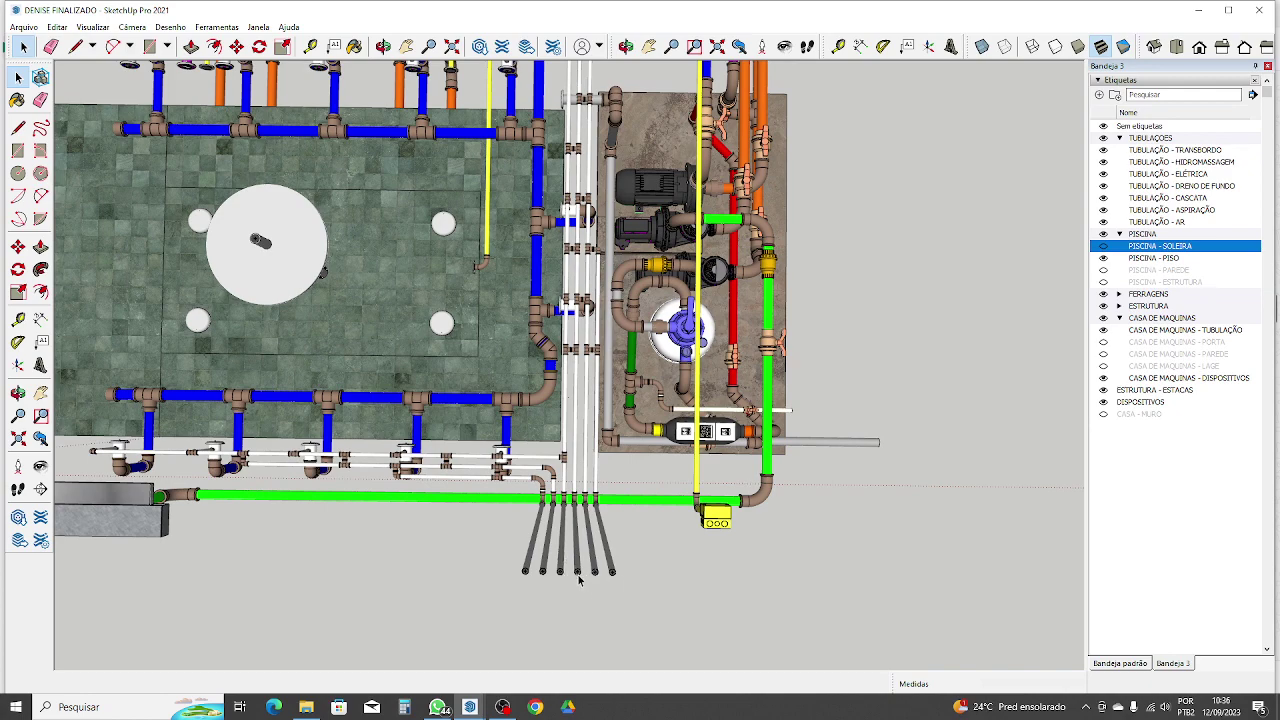
pyautogui.scroll(-1, 578, 576)
pyautogui.scroll(2, 592, 385)
pyautogui.scroll(2, 576, 323)
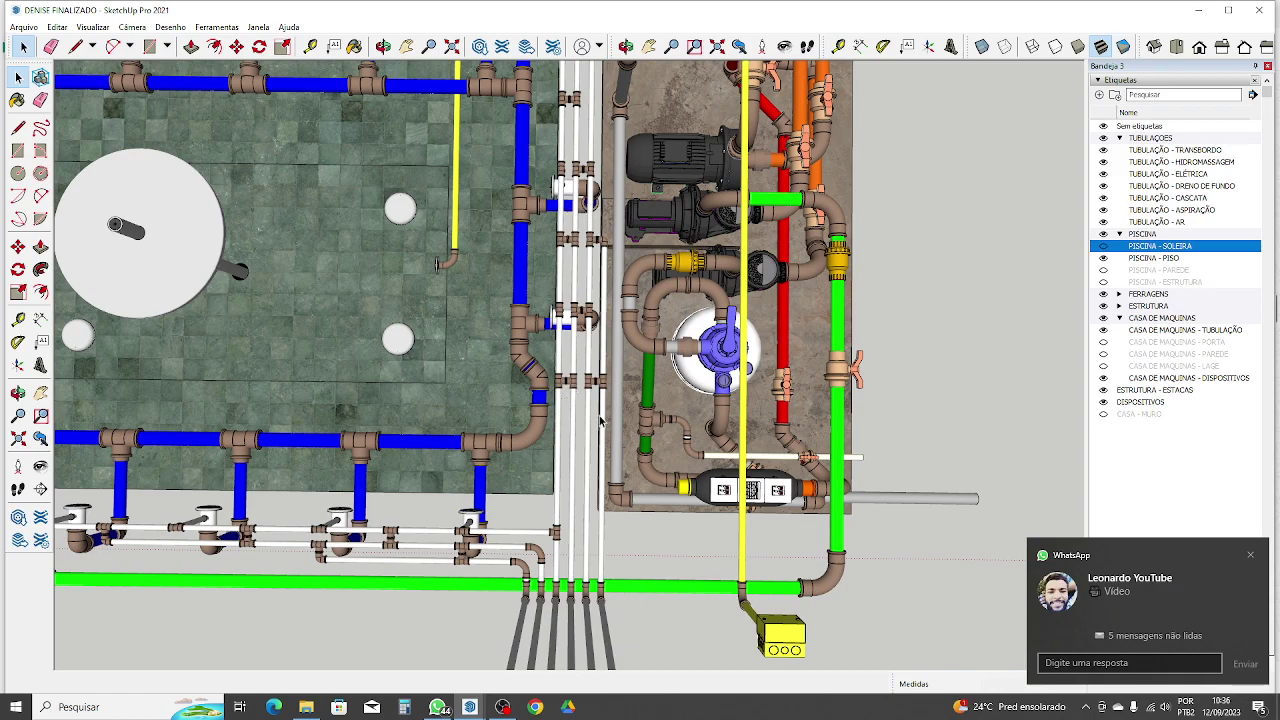
pyautogui.moveTo(601, 420)
pyautogui.mouseDown(button='middle')
pyautogui.moveTo(585, 335)
pyautogui.moveTo(633, 486)
pyautogui.moveTo(480, 470)
pyautogui.mouseUp(button='middle')
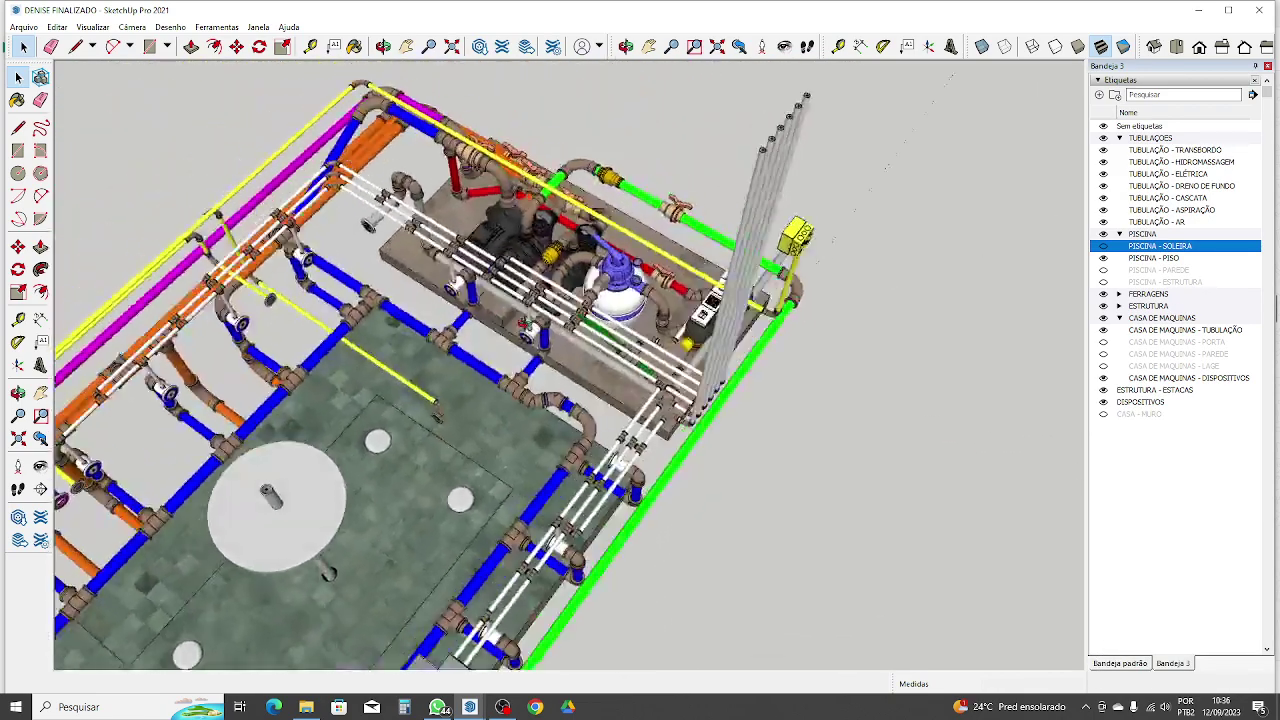
pyautogui.moveTo(523, 324); pyautogui.dragTo(864, 277, button='middle')
pyautogui.scroll(2, 626, 191)
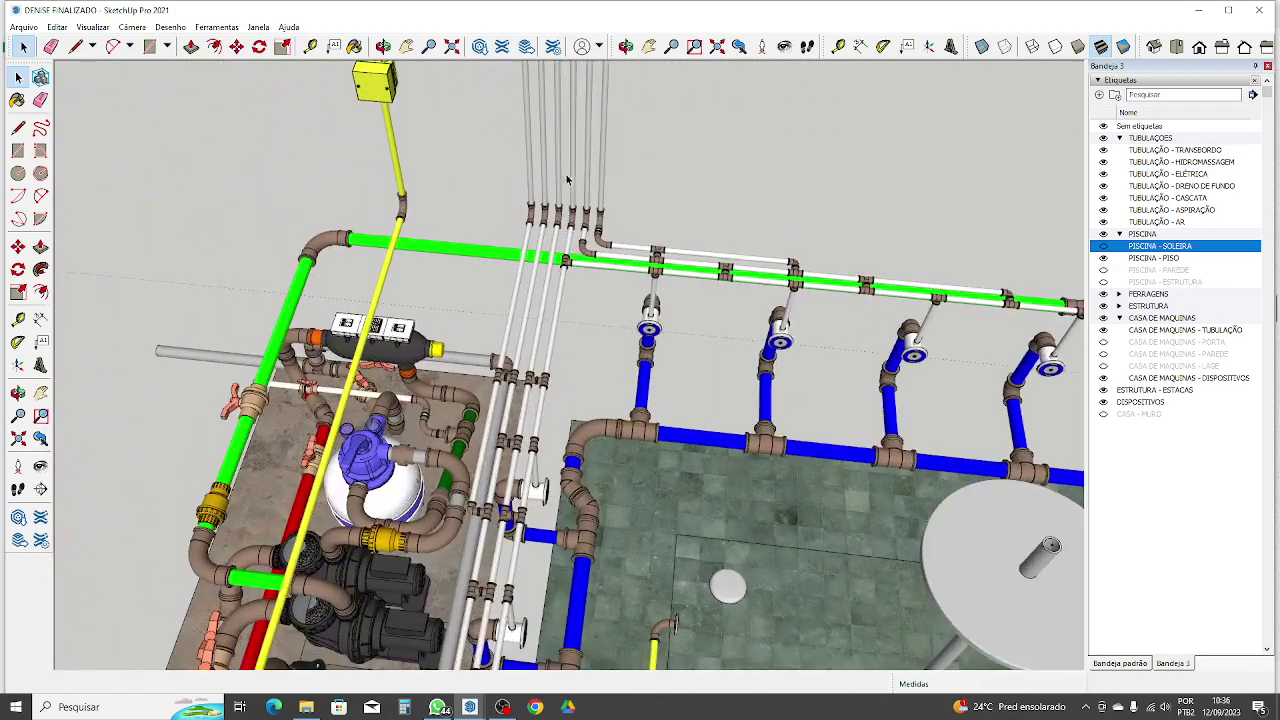
# Step: Examine the white air pipes' vertical risers and how they connect with the lines running over the machine room and beside the green pipe
pyautogui.scroll(5, 567, 180)
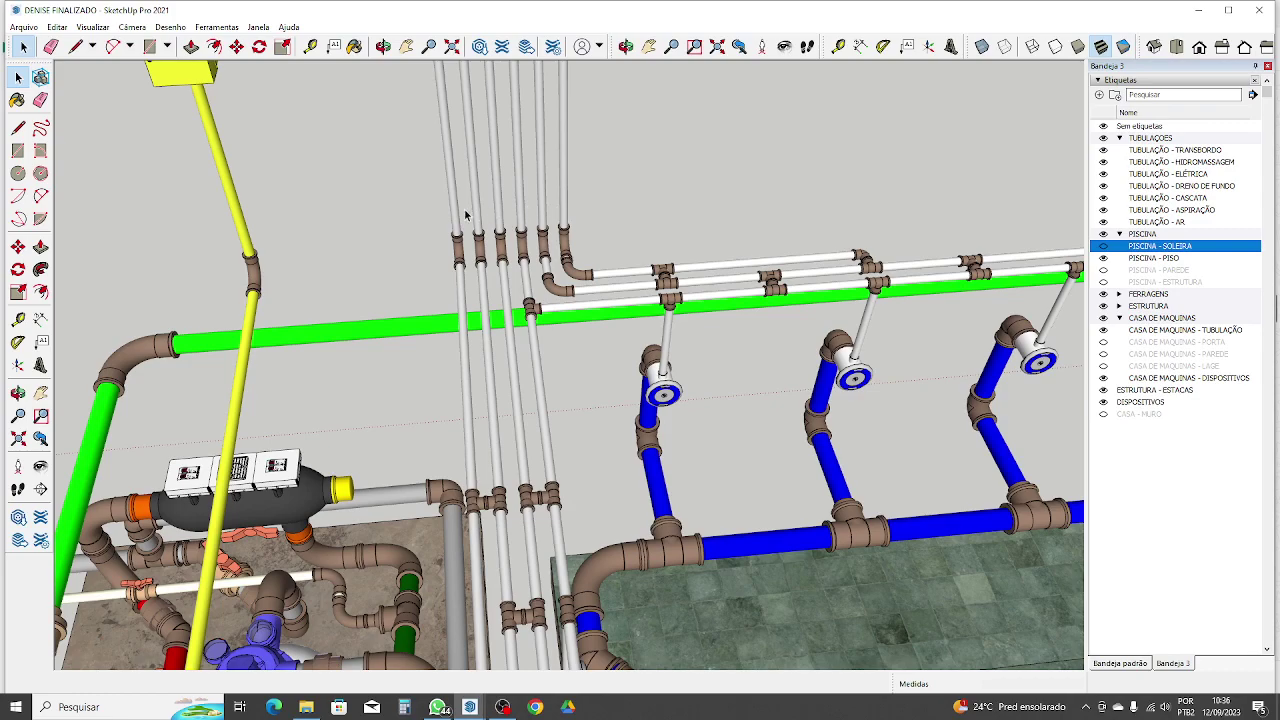
pyautogui.scroll(-5, 548, 390)
pyautogui.moveTo(548, 390)
pyautogui.mouseDown(button='middle')
pyautogui.moveTo(505, 300)
pyautogui.moveTo(562, 408)
pyautogui.mouseUp(button='middle')
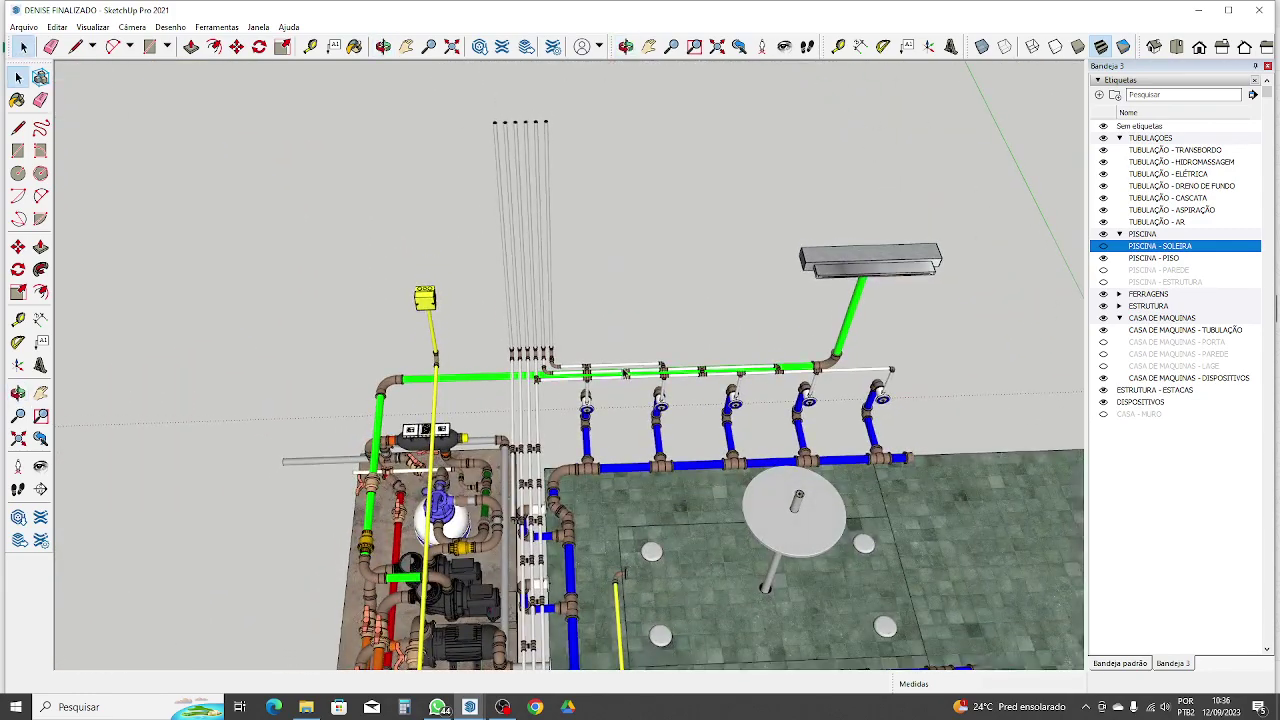
pyautogui.moveTo(625, 372); pyautogui.dragTo(510, 467, button='middle')
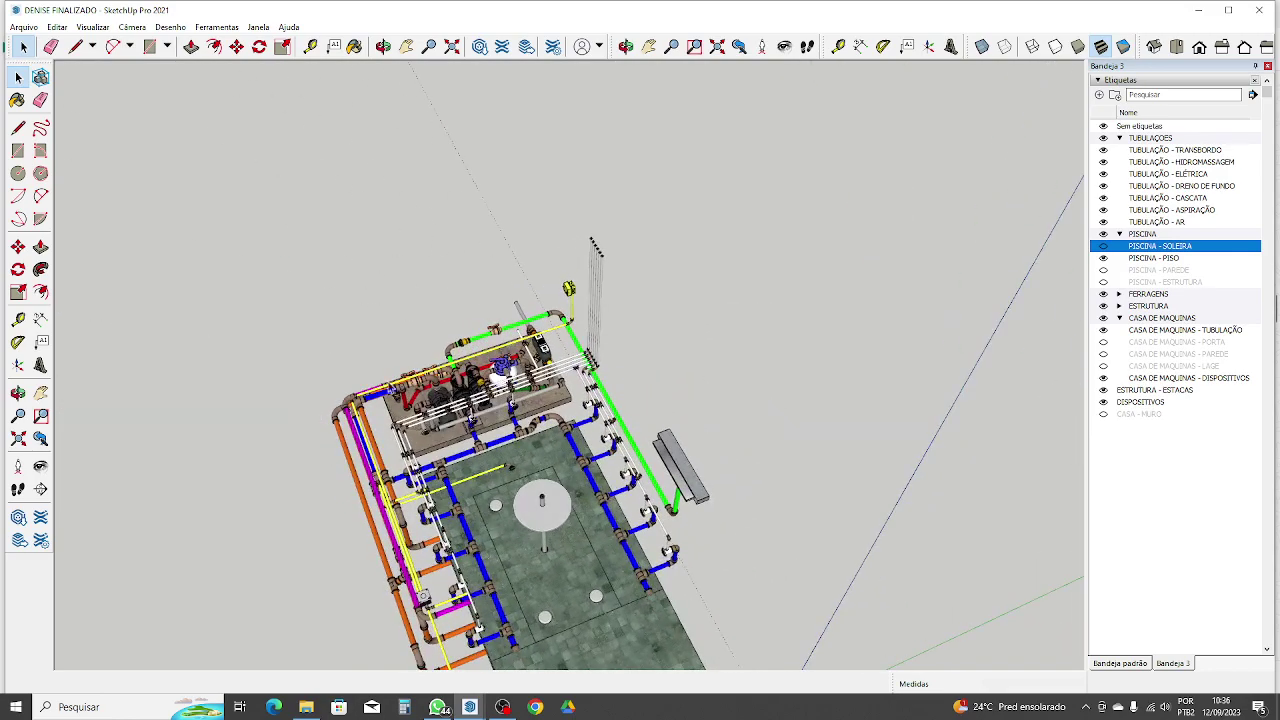
pyautogui.scroll(6, 510, 467)
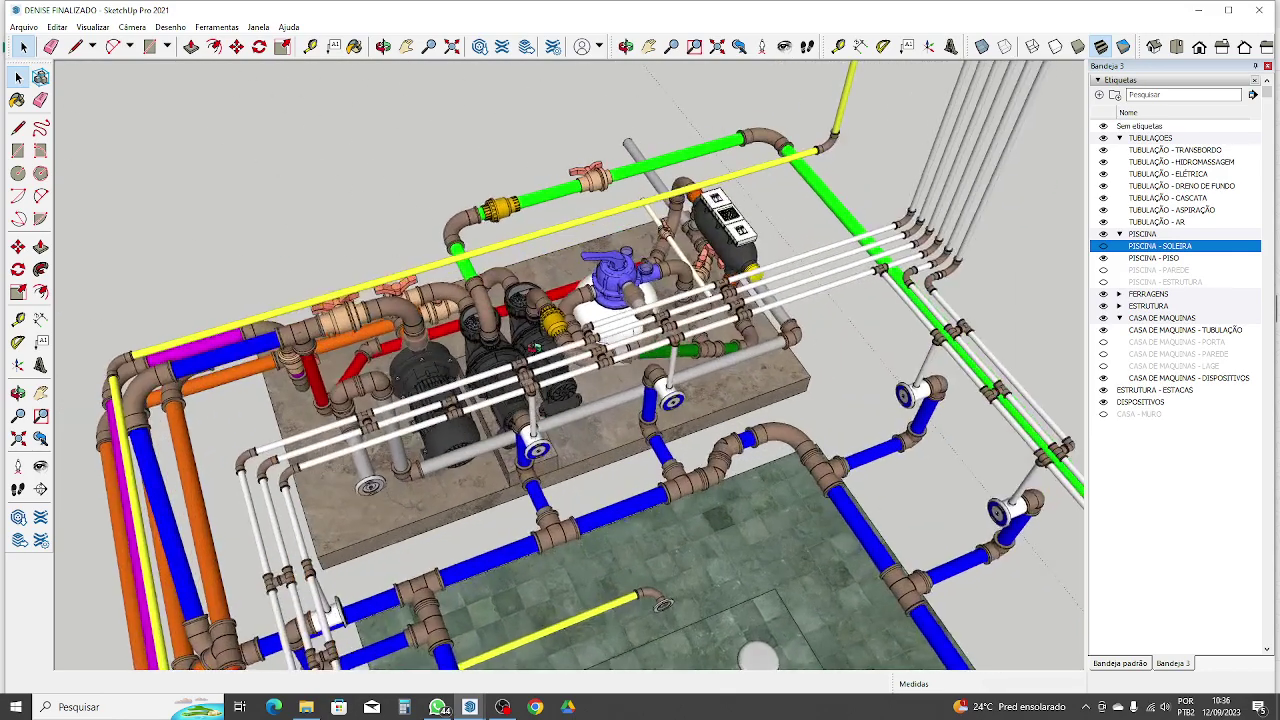
pyautogui.moveTo(537, 347); pyautogui.dragTo(498, 326, button='middle')
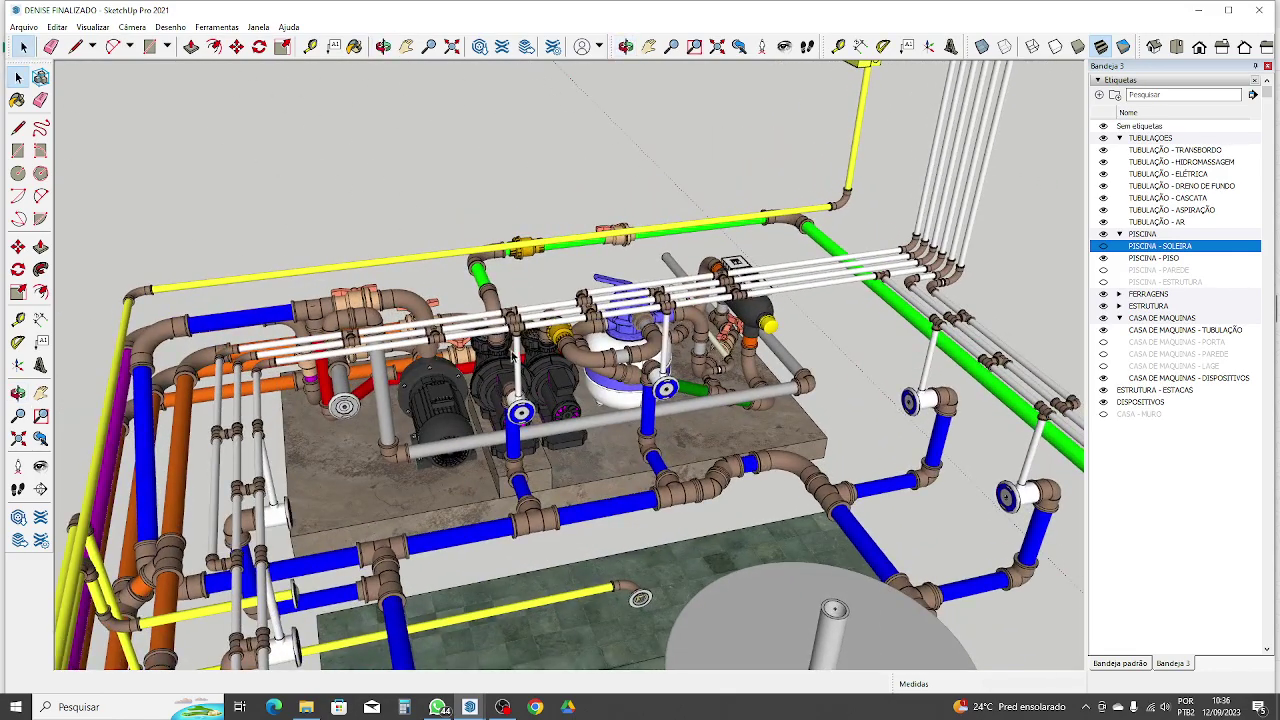
# Step: Inspect up close the tees joining the parallel white air pipes above the machine-room-side jets and the drop to each jet
pyautogui.scroll(4, 513, 355)
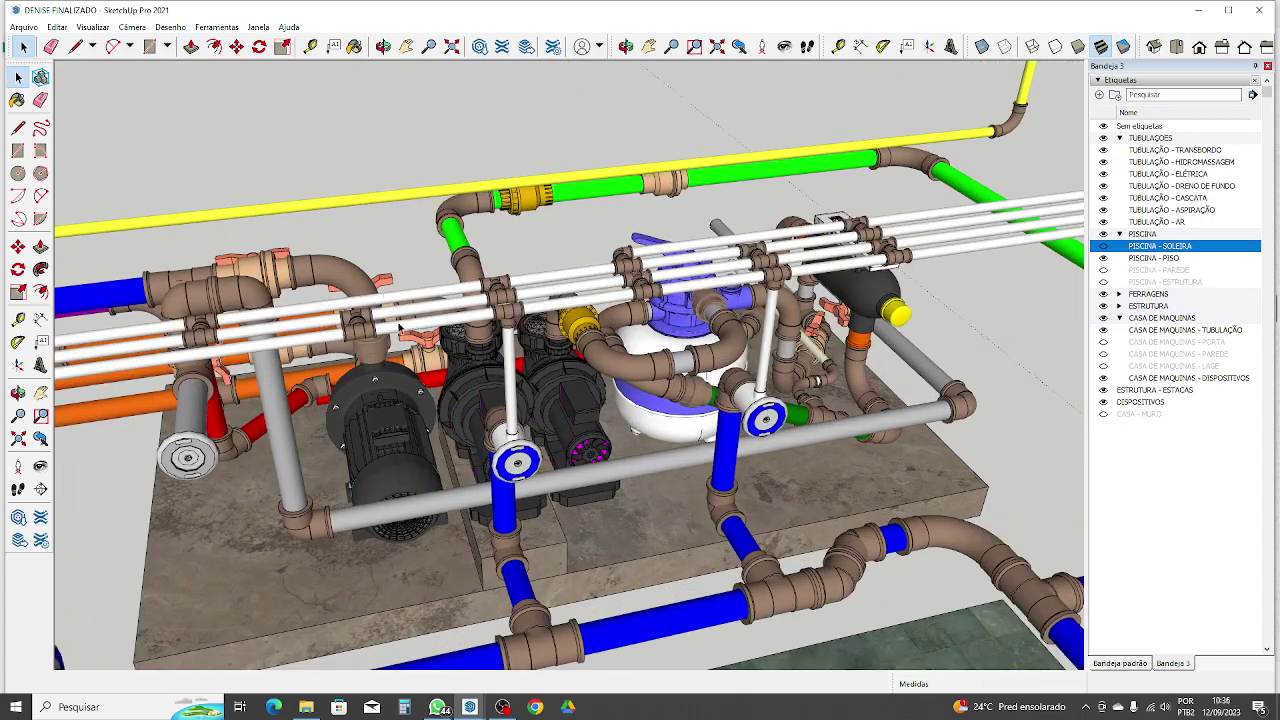
pyautogui.moveTo(443, 310); pyautogui.dragTo(615, 355, button='middle')
pyautogui.scroll(6, 615, 355)
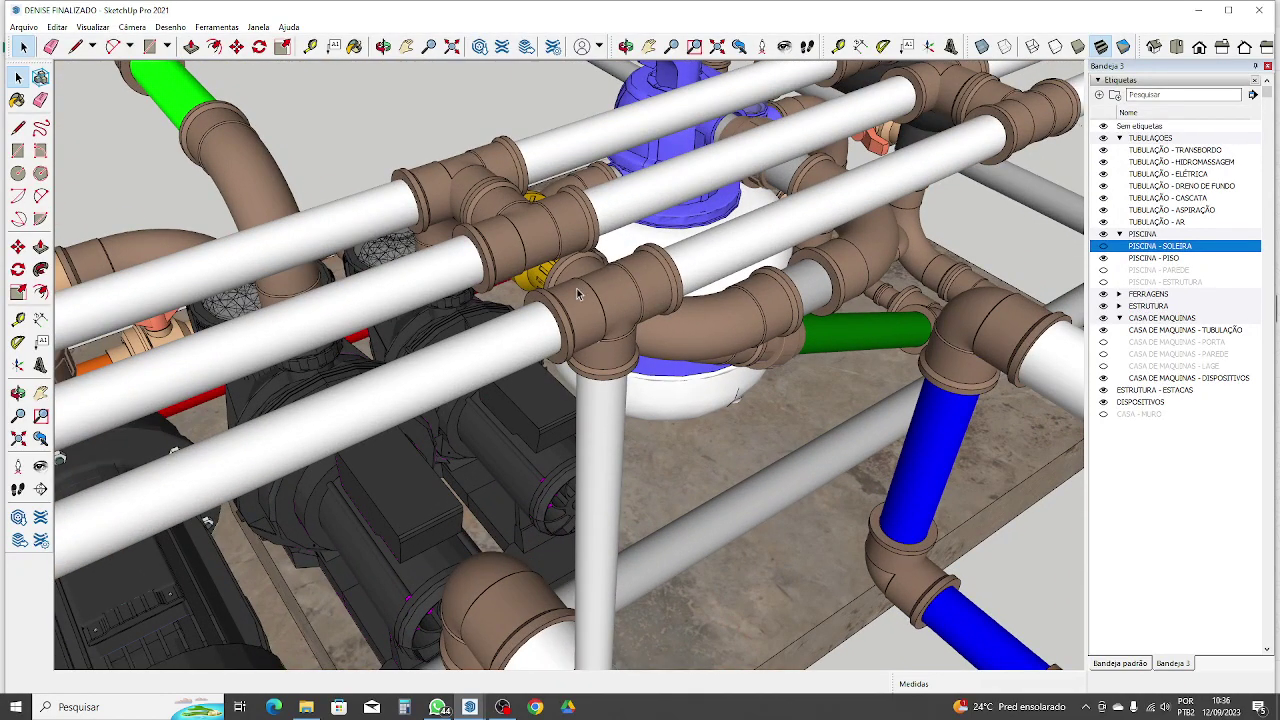
pyautogui.scroll(-8, 577, 285)
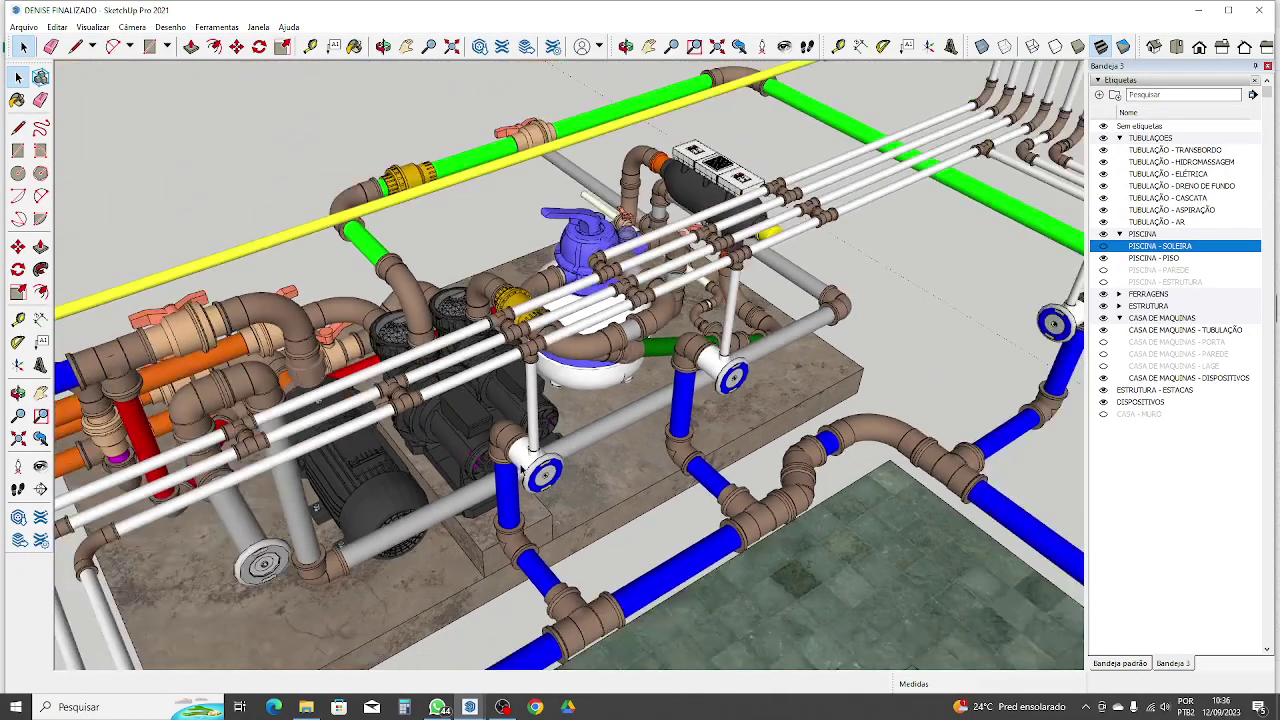
pyautogui.scroll(-5, 448, 463)
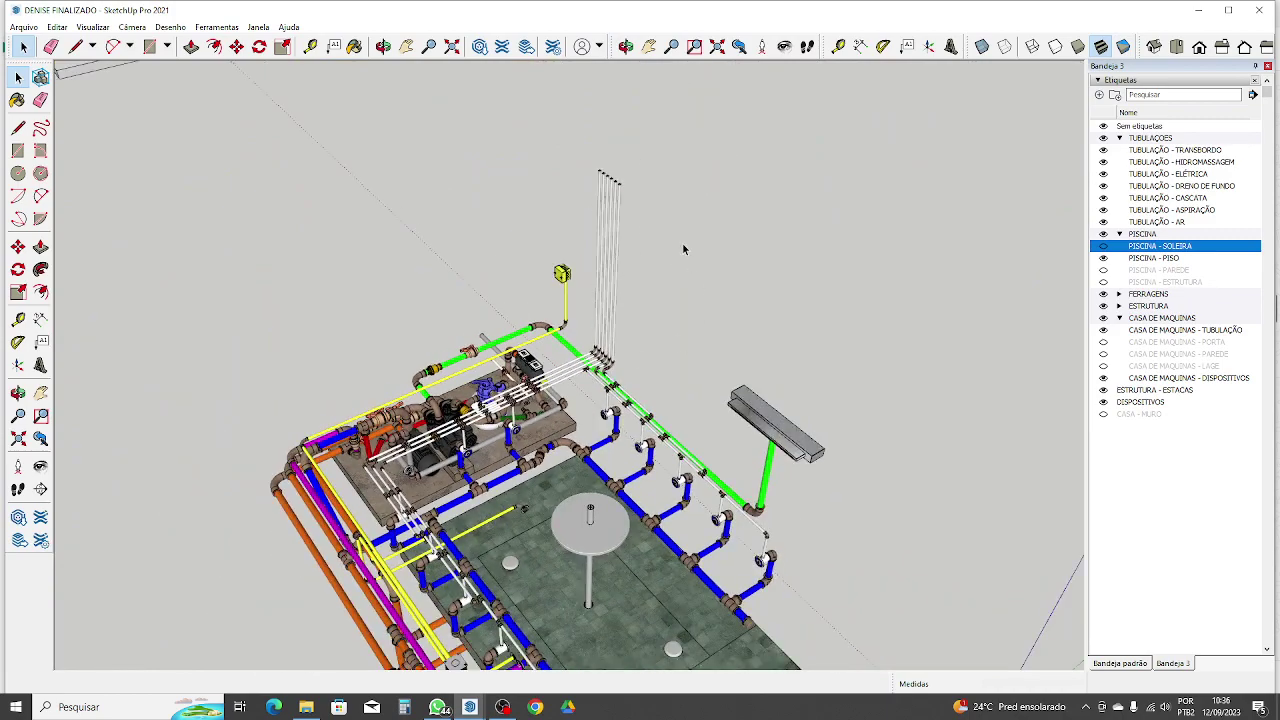
pyautogui.scroll(8, 420, 390)
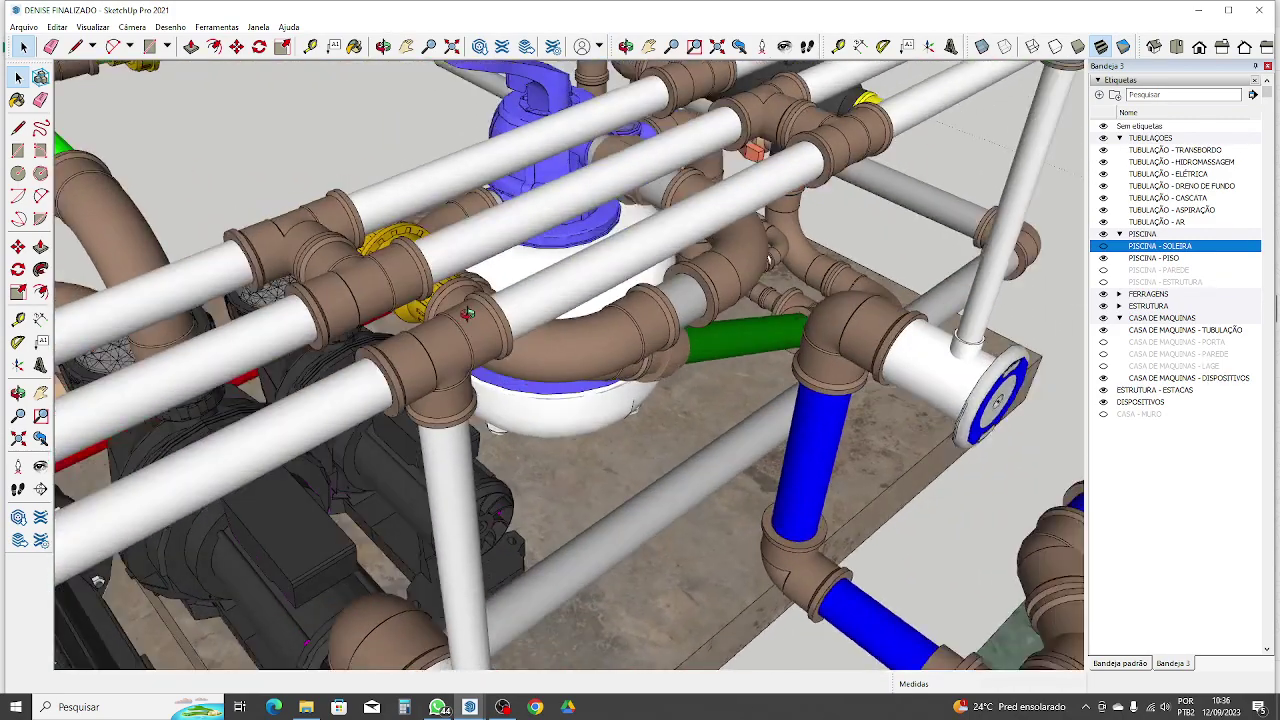
pyautogui.moveTo(385, 341); pyautogui.dragTo(478, 299, button='middle')
pyautogui.moveTo(423, 375); pyautogui.dragTo(460, 372, button='middle')
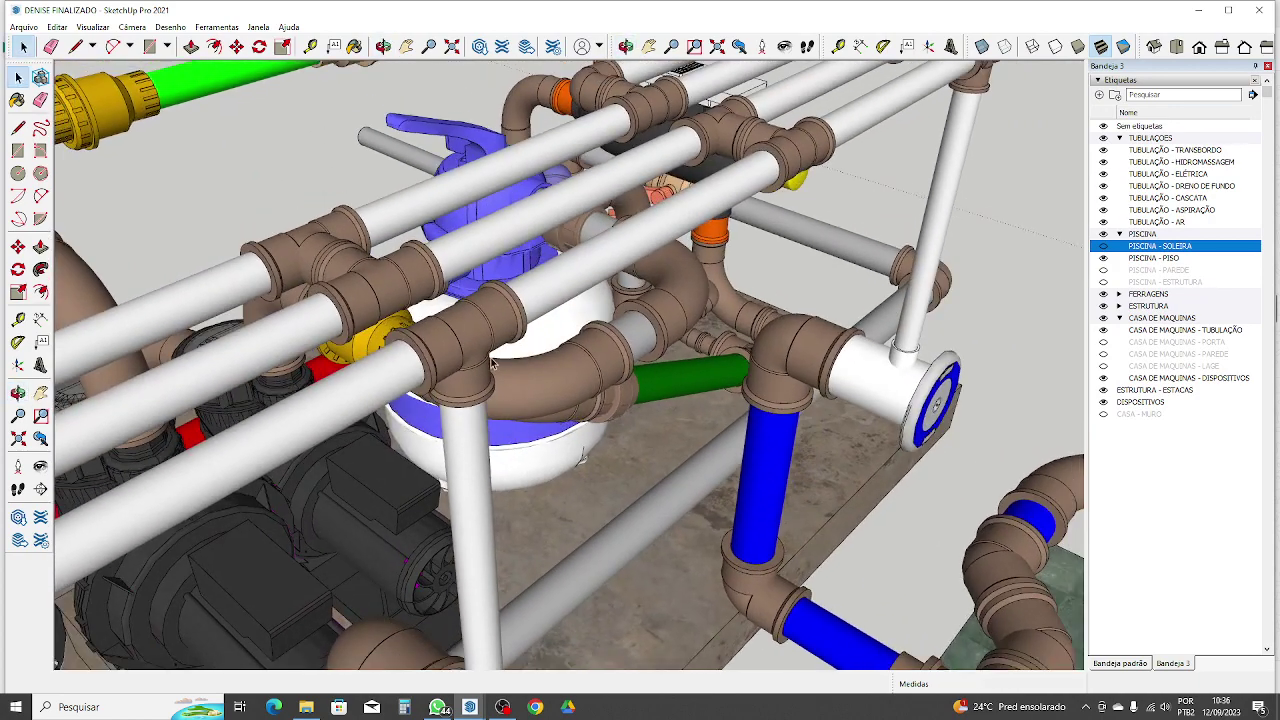
pyautogui.scroll(-3, 453, 254)
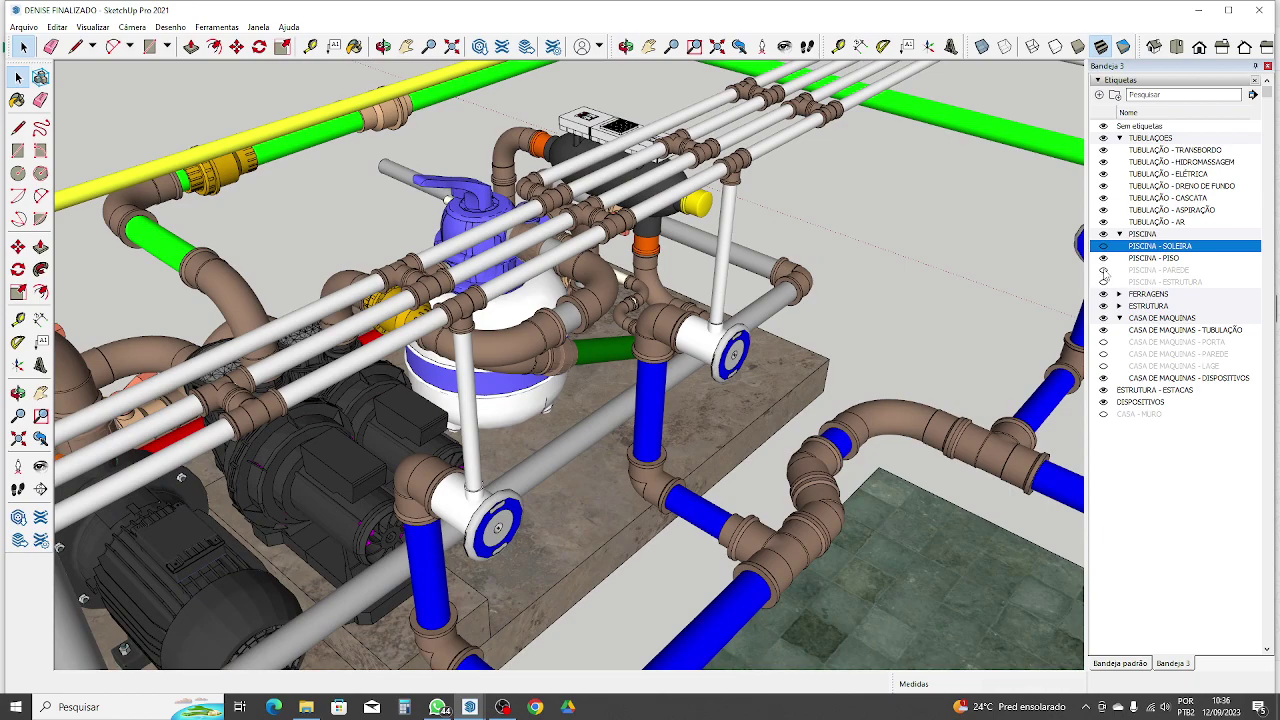
# Step: Show the PISCINA - SOLEIRA tag and examine how the pool coping covers the air pipes above the machine-room-side jets
pyautogui.click(1103, 246)
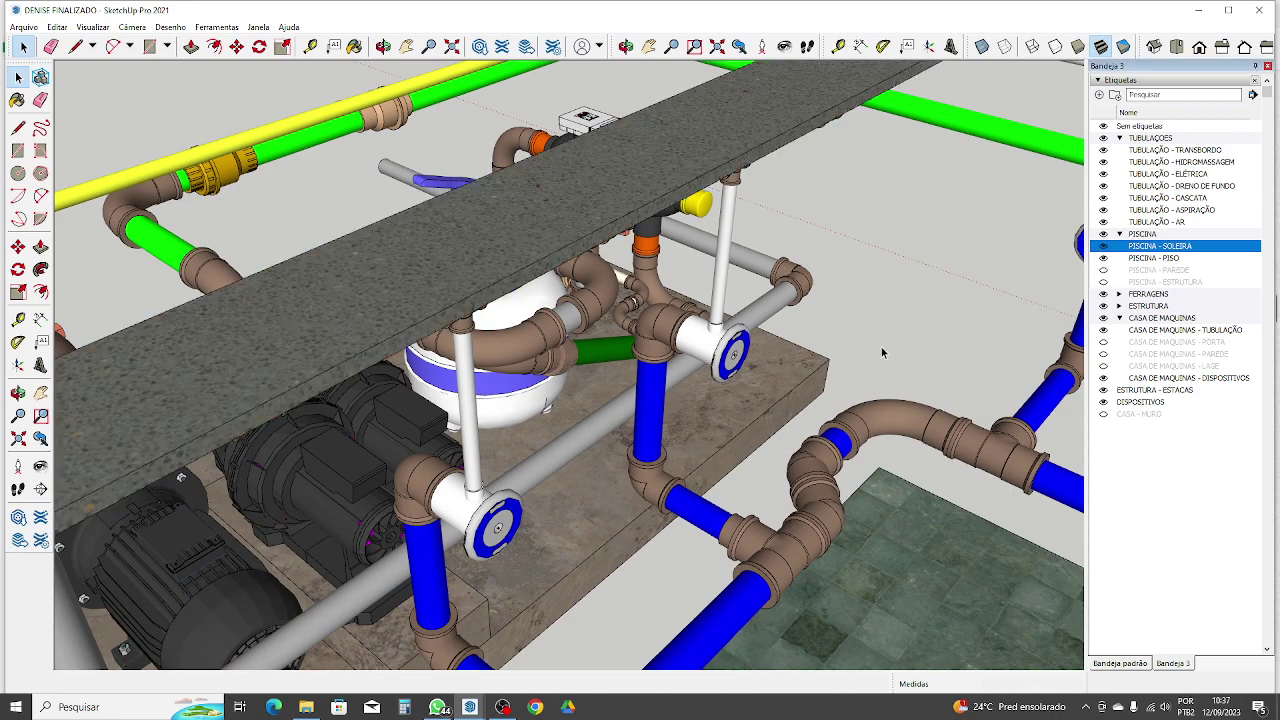
pyautogui.moveTo(885, 352); pyautogui.dragTo(643, 317, button='middle')
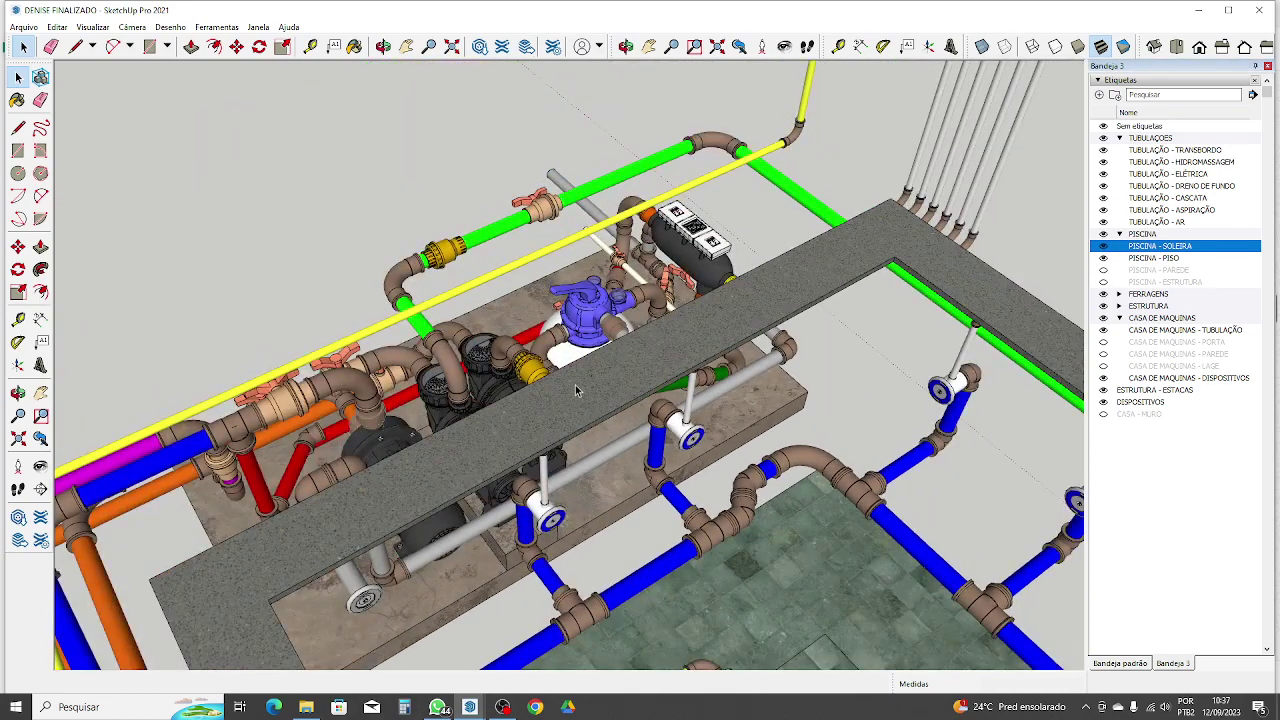
pyautogui.scroll(3, 630, 380)
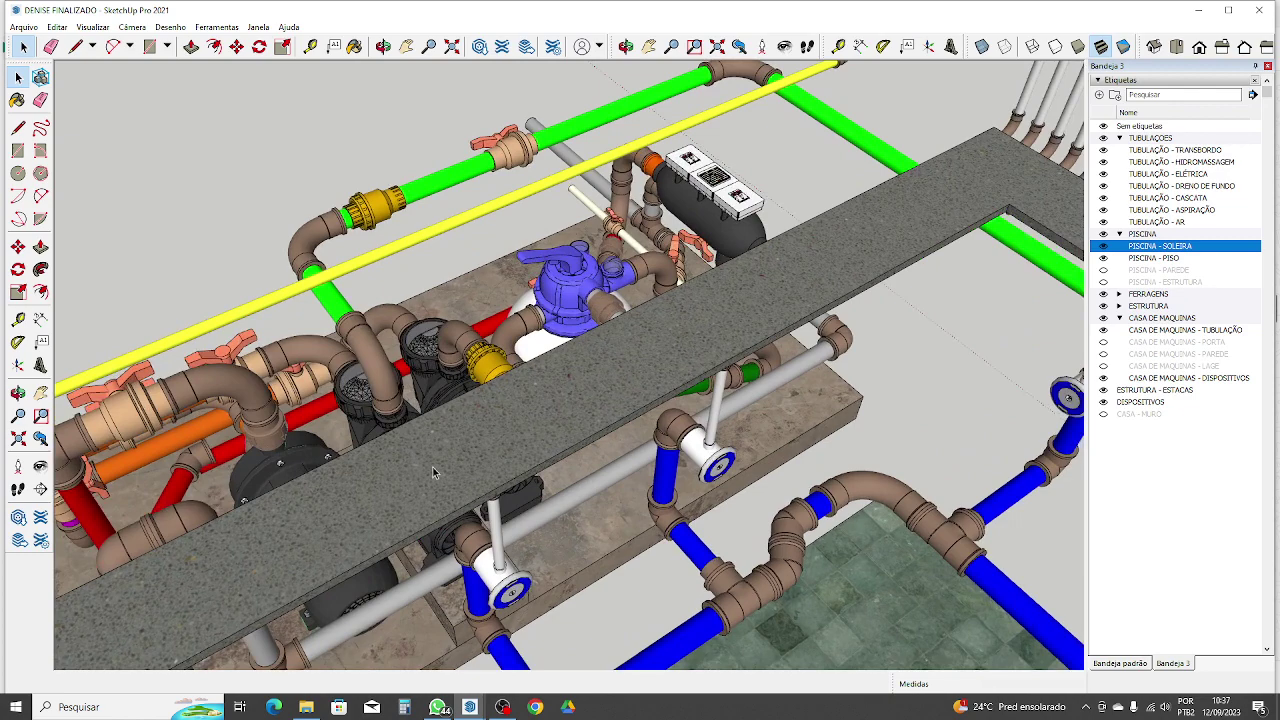
pyautogui.scroll(2, 478, 442)
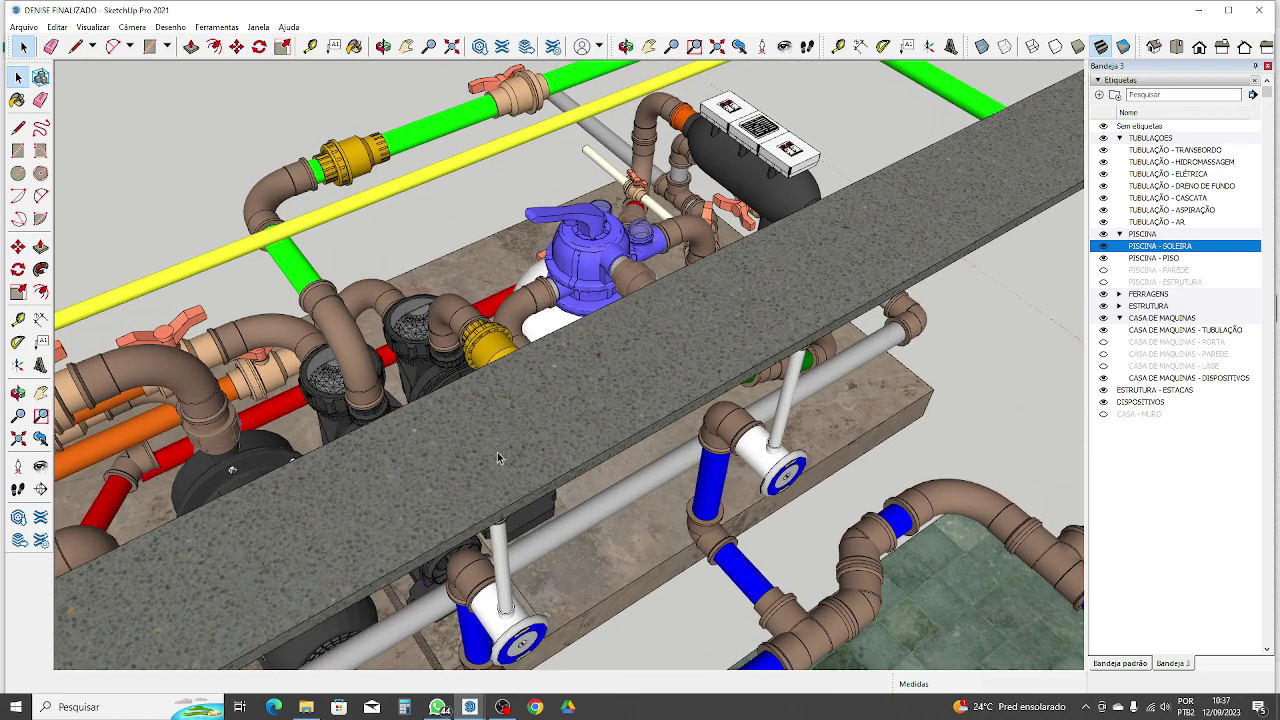
pyautogui.moveTo(495, 357); pyautogui.dragTo(506, 300, button='middle')
pyautogui.scroll(2, 500, 302)
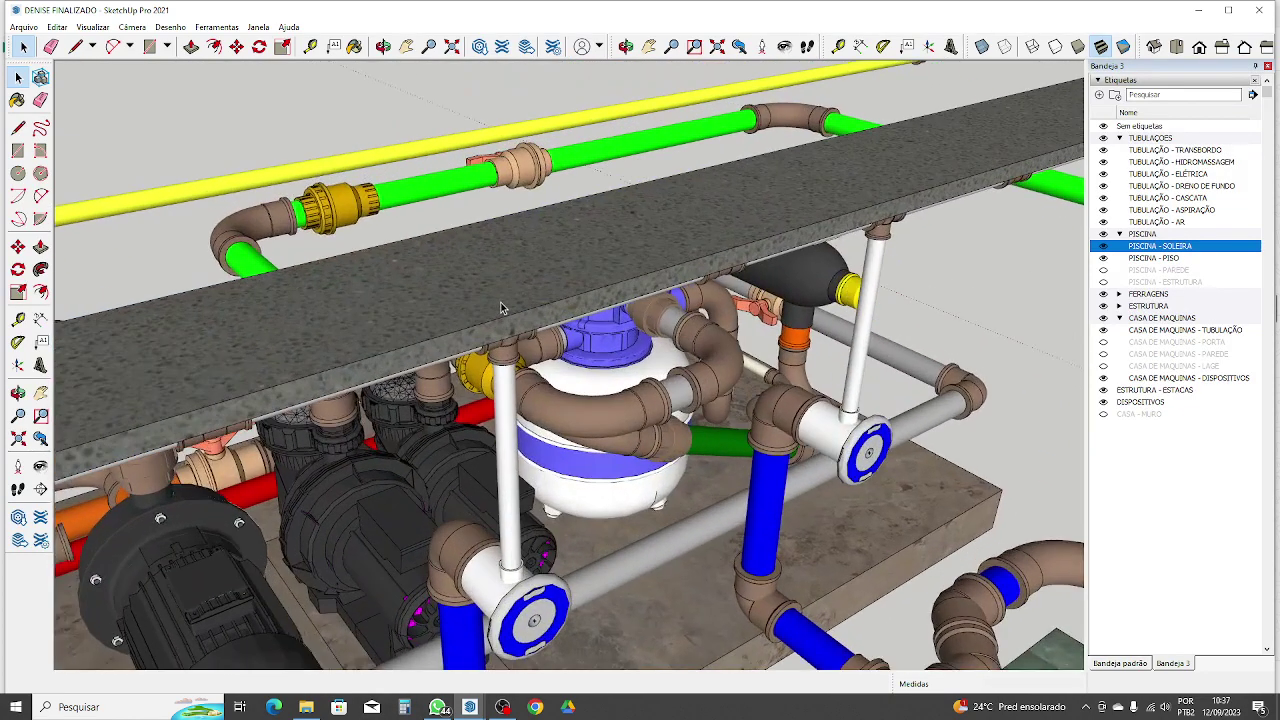
pyautogui.scroll(1, 500, 302)
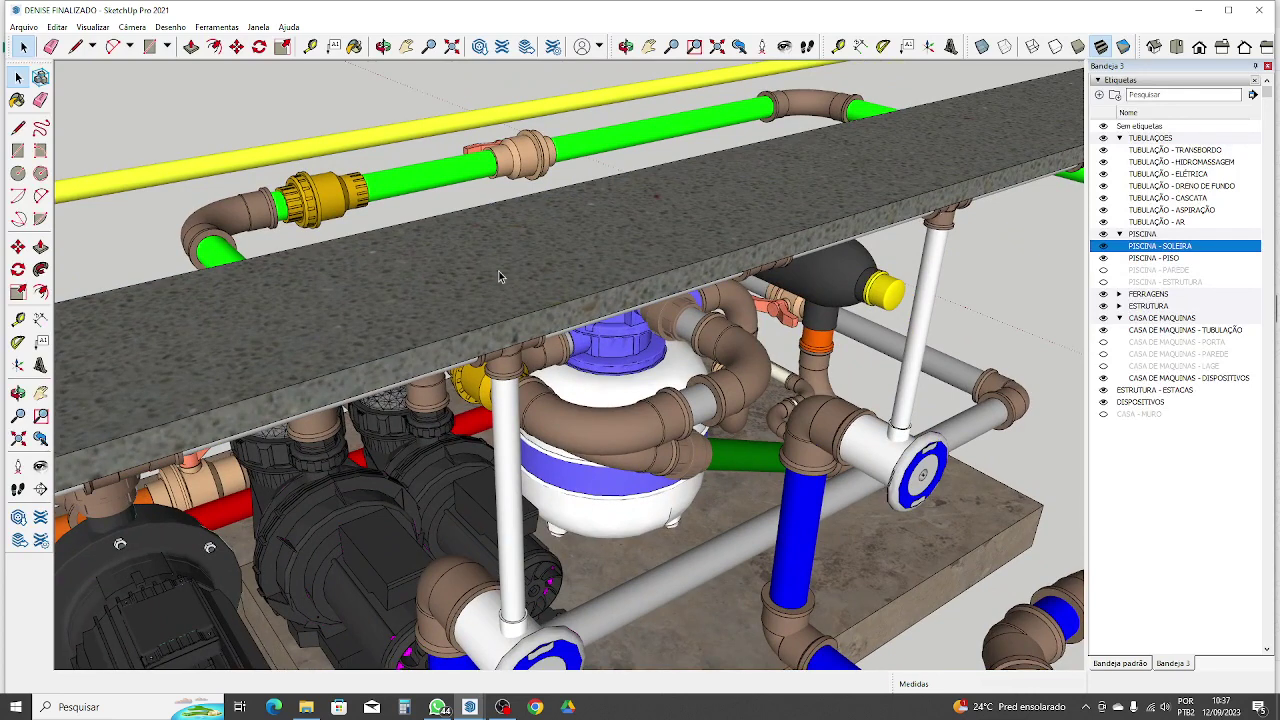
pyautogui.scroll(-1, 469, 286)
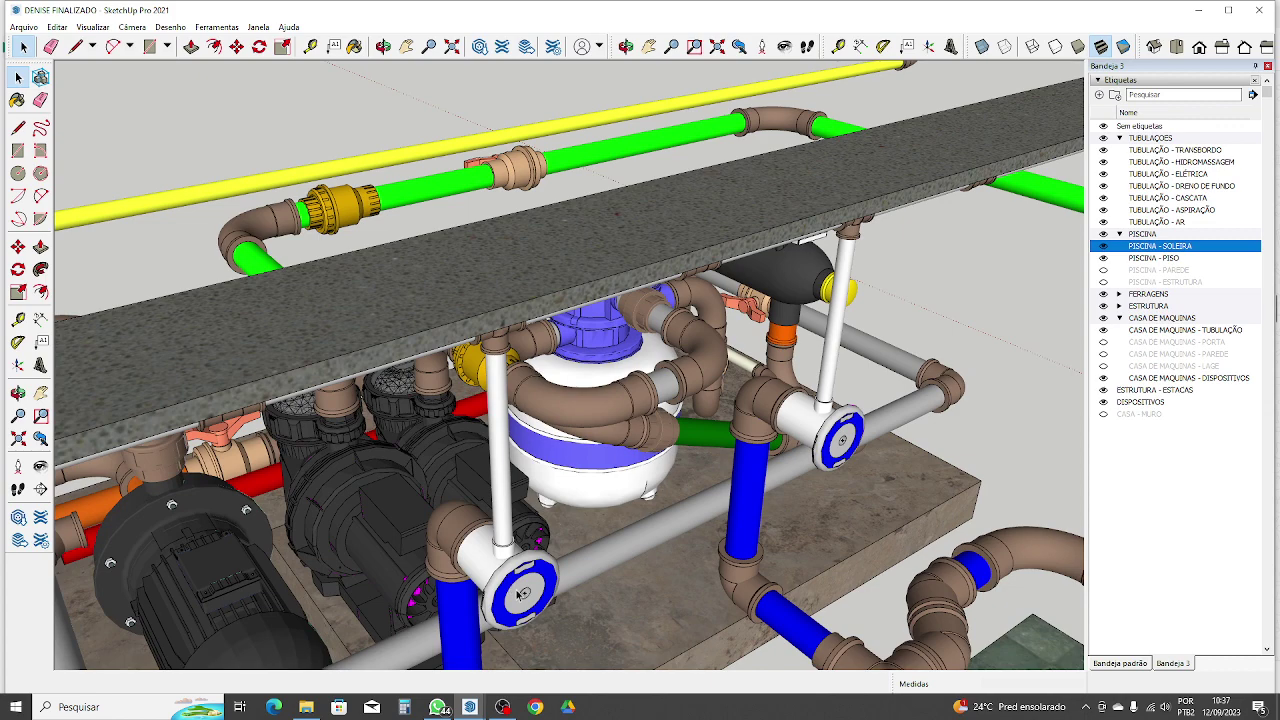
pyautogui.scroll(3, 497, 300)
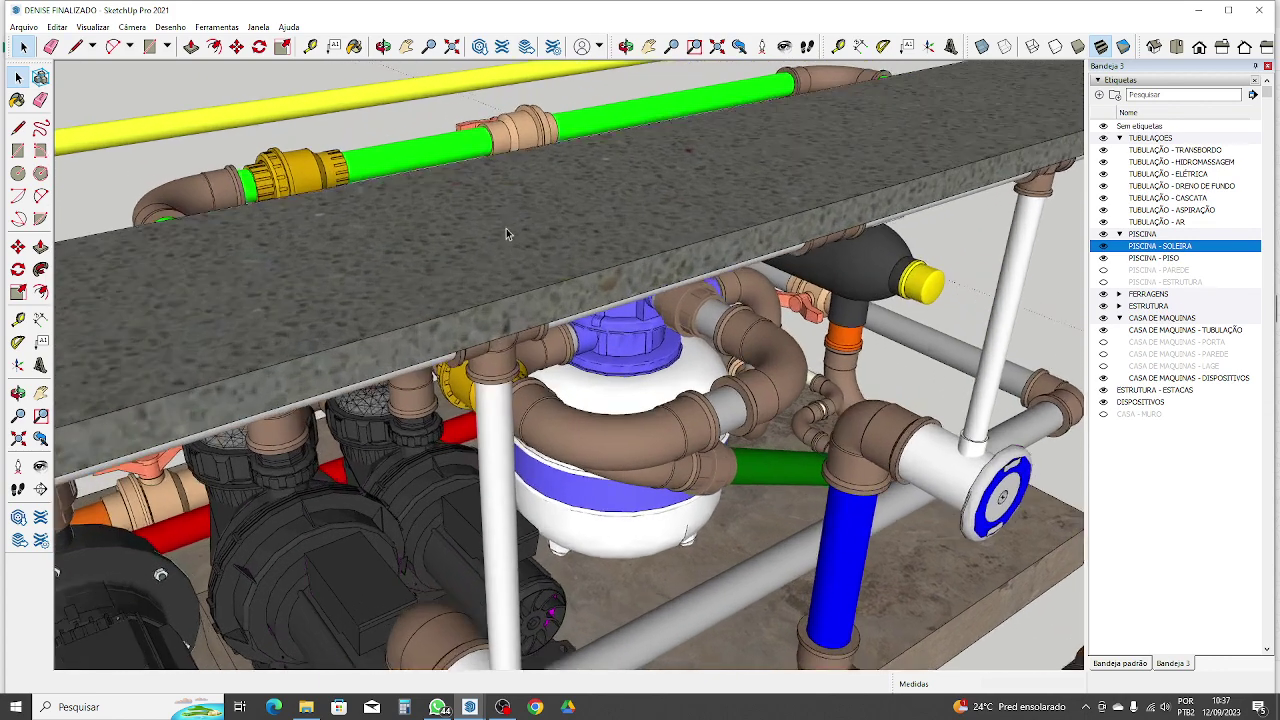
pyautogui.scroll(-3, 474, 254)
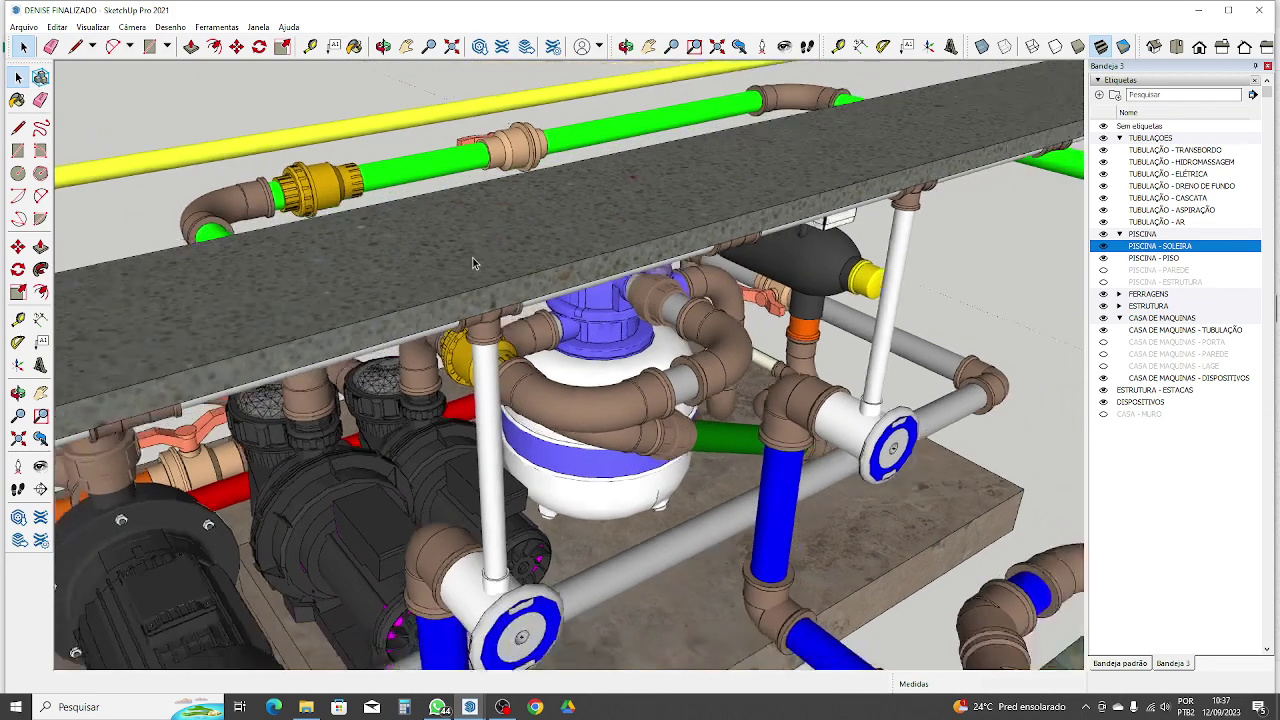
pyautogui.moveTo(489, 370)
pyautogui.mouseDown(button='middle')
pyautogui.moveTo(416, 371)
pyautogui.moveTo(440, 460)
pyautogui.moveTo(571, 494)
pyautogui.mouseUp(button='middle')
pyautogui.scroll(-2, 426, 370)
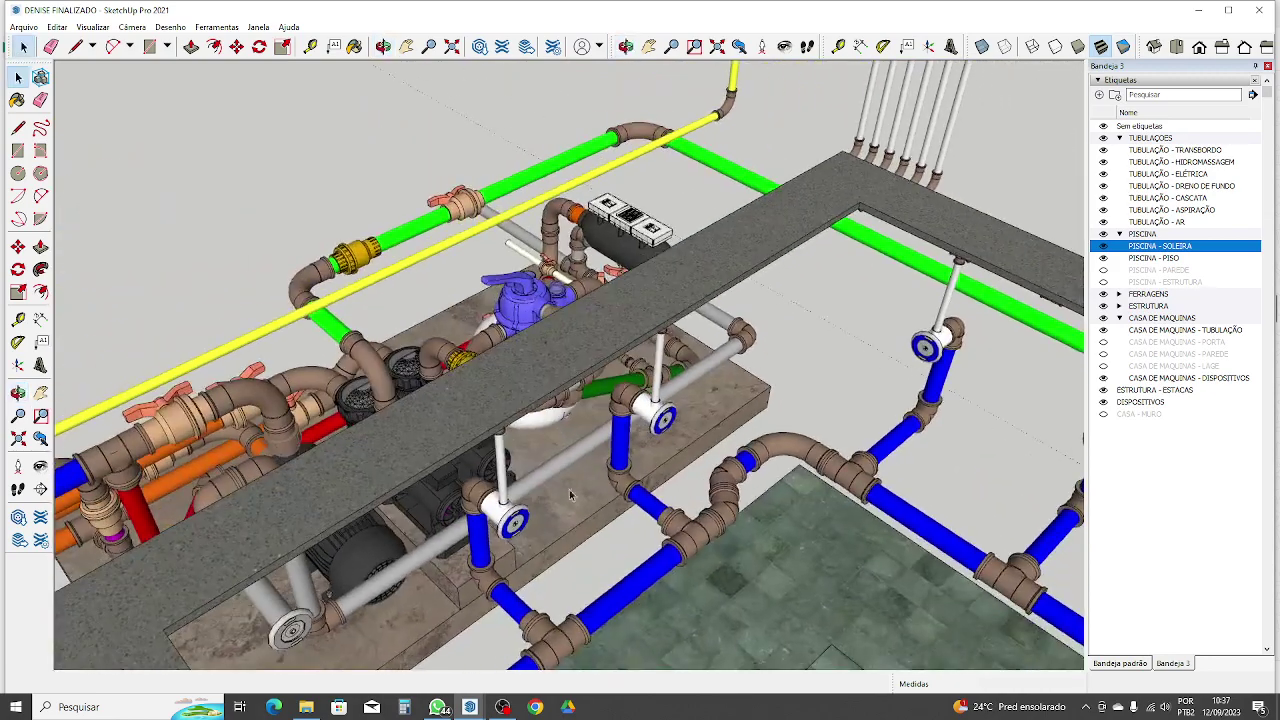
# Step: Show the PISCINA - PAREDE and PISCINA - ESTRUTURA tags and inspect the coping and wall jets of the enclosed pool
pyautogui.click(1104, 270)
pyautogui.click(1104, 282)
pyautogui.scroll(-2, 608, 493)
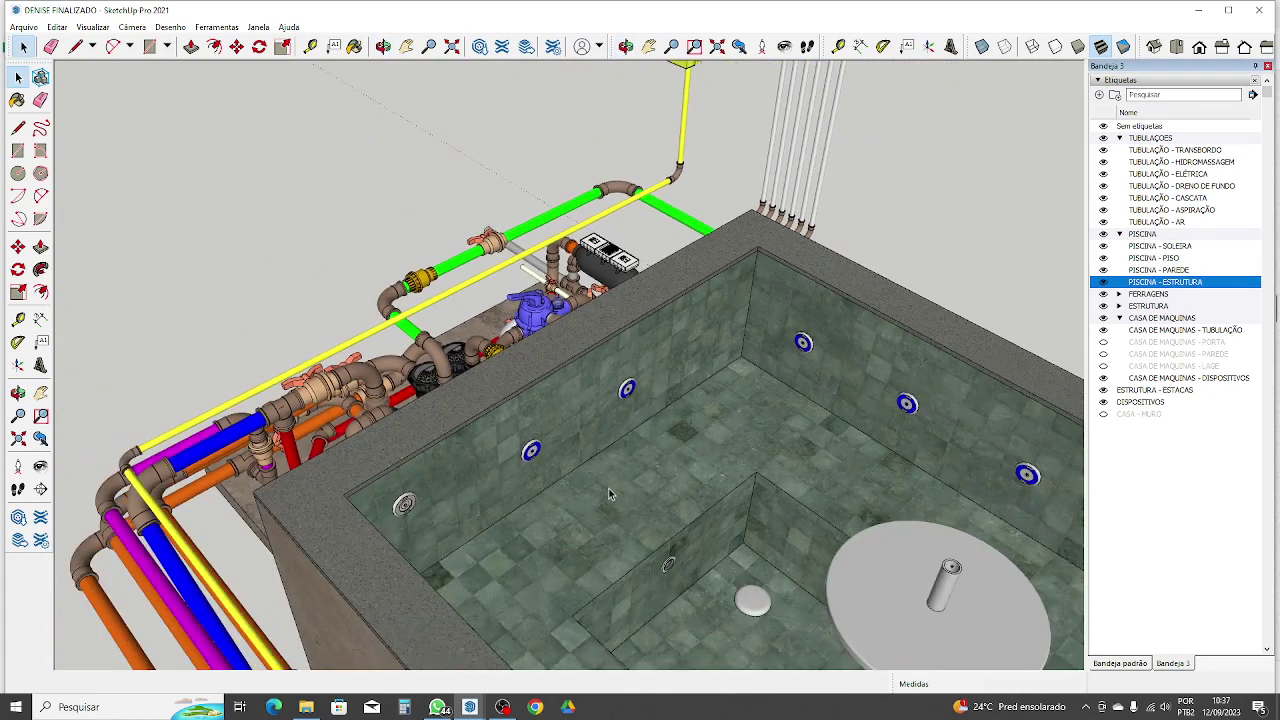
pyautogui.moveTo(608, 488); pyautogui.dragTo(469, 477, button='middle')
pyautogui.scroll(4, 471, 388)
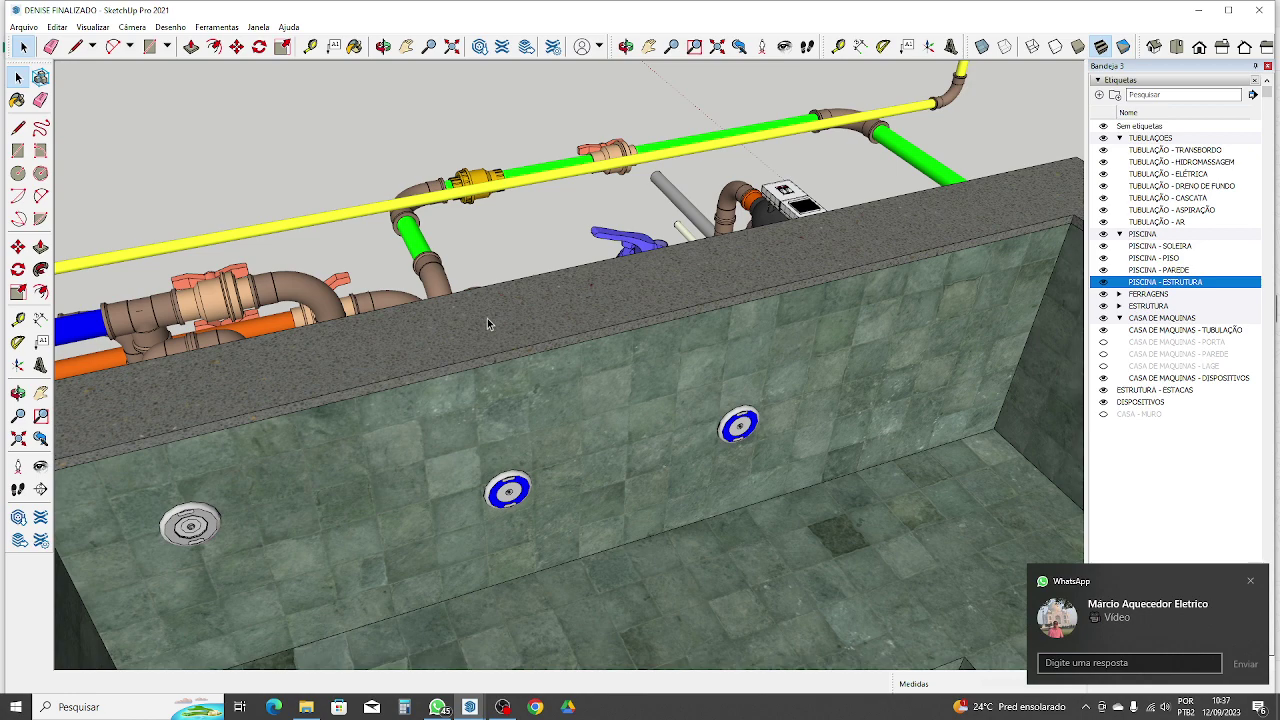
pyautogui.scroll(-3, 484, 324)
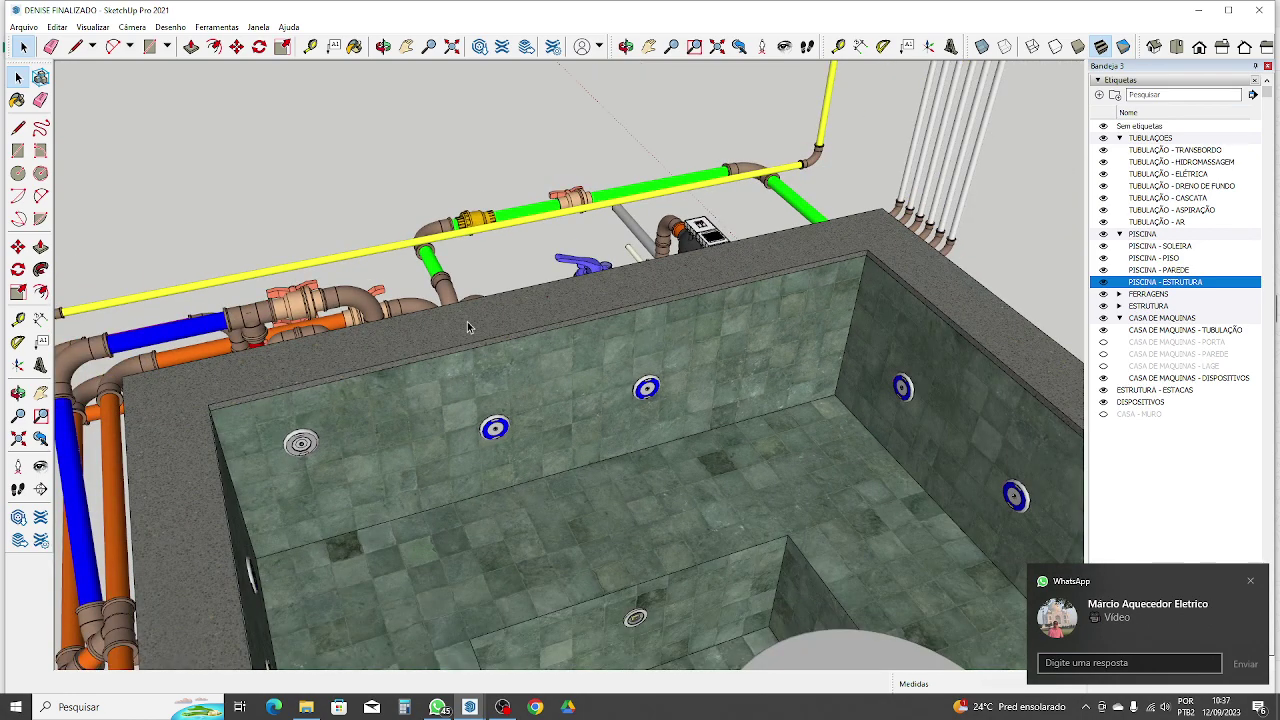
pyautogui.moveTo(467, 327)
pyautogui.mouseDown(button='middle')
pyautogui.moveTo(569, 357)
pyautogui.moveTo(501, 343)
pyautogui.mouseUp(button='middle')
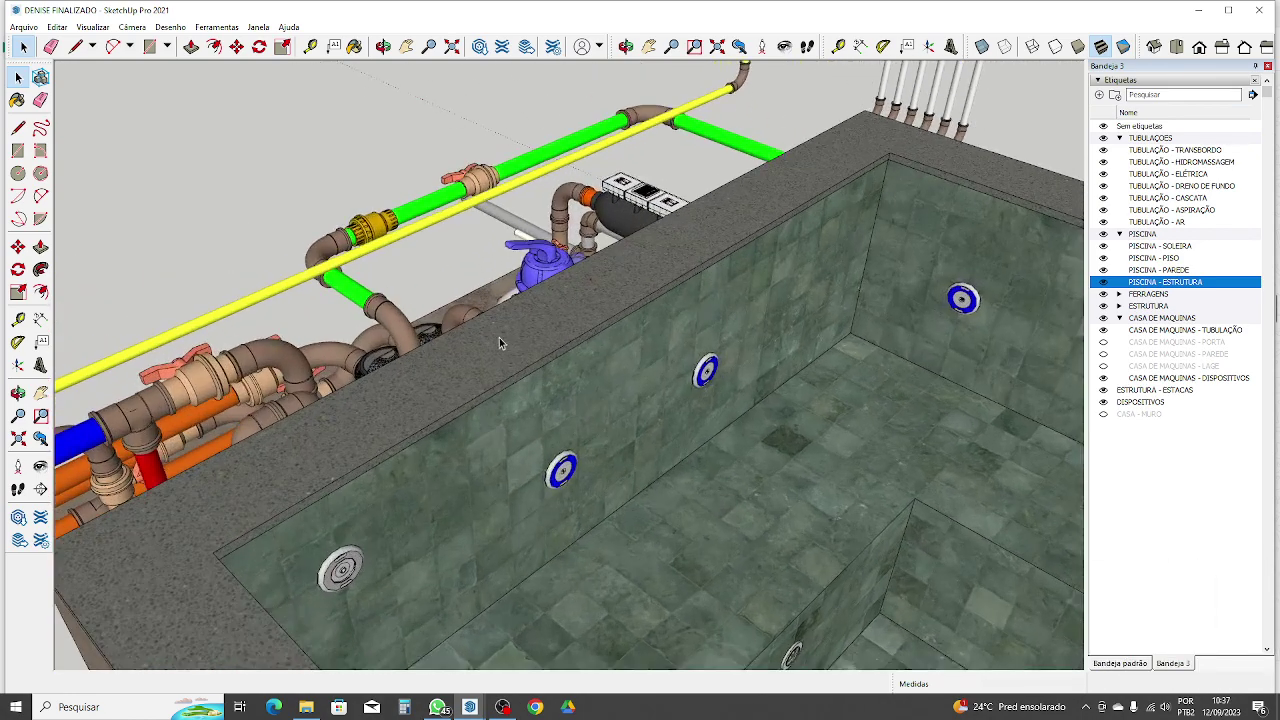
pyautogui.scroll(2, 504, 352)
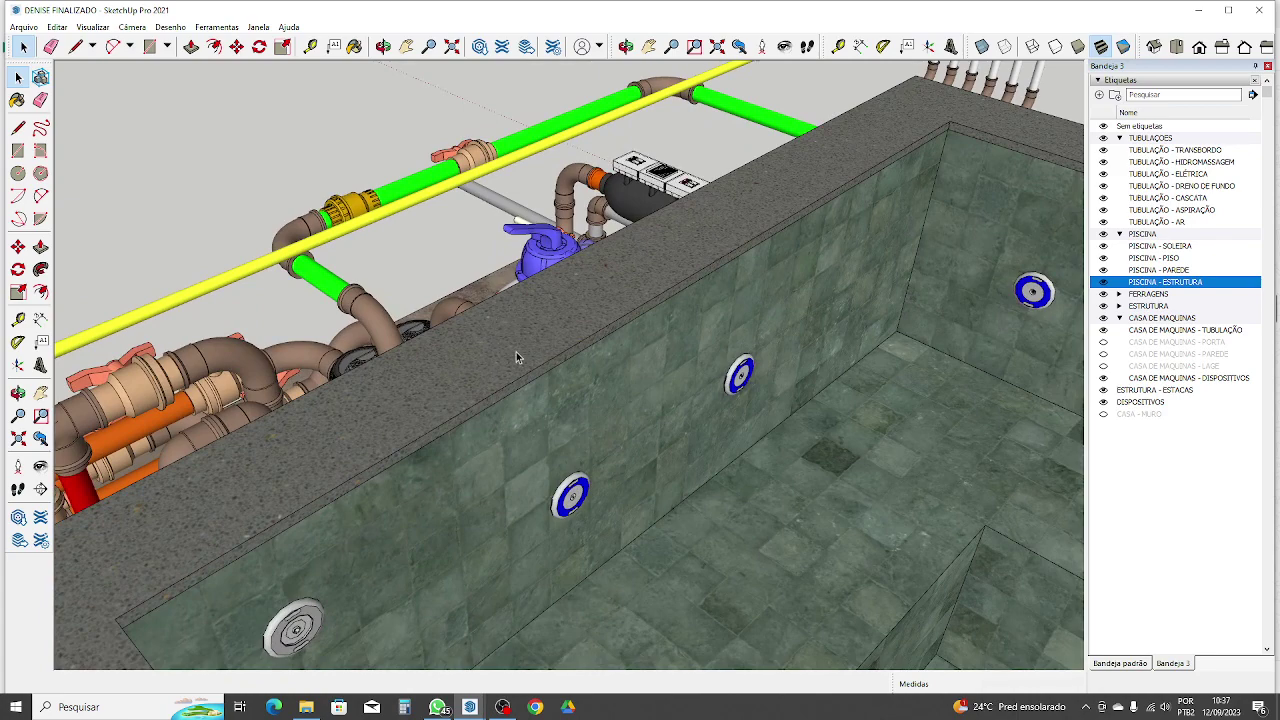
pyautogui.scroll(-3, 500, 337)
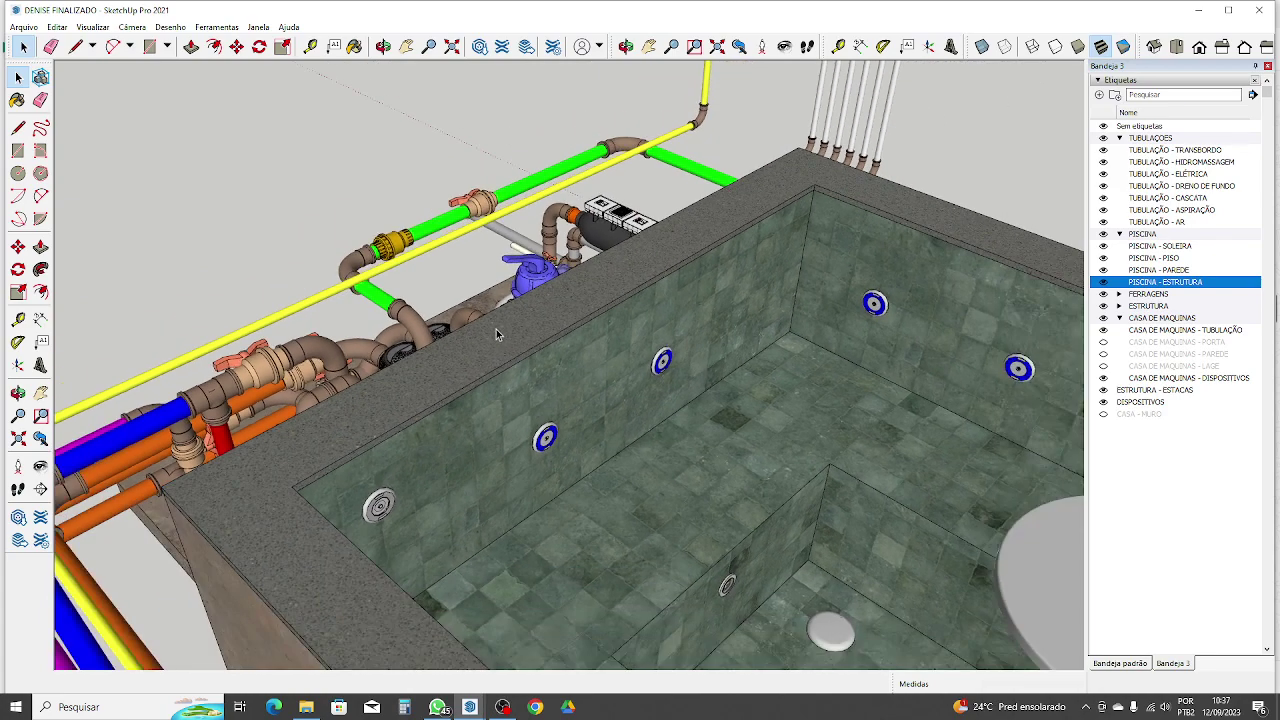
pyautogui.moveTo(606, 316); pyautogui.dragTo(309, 384, button='middle')
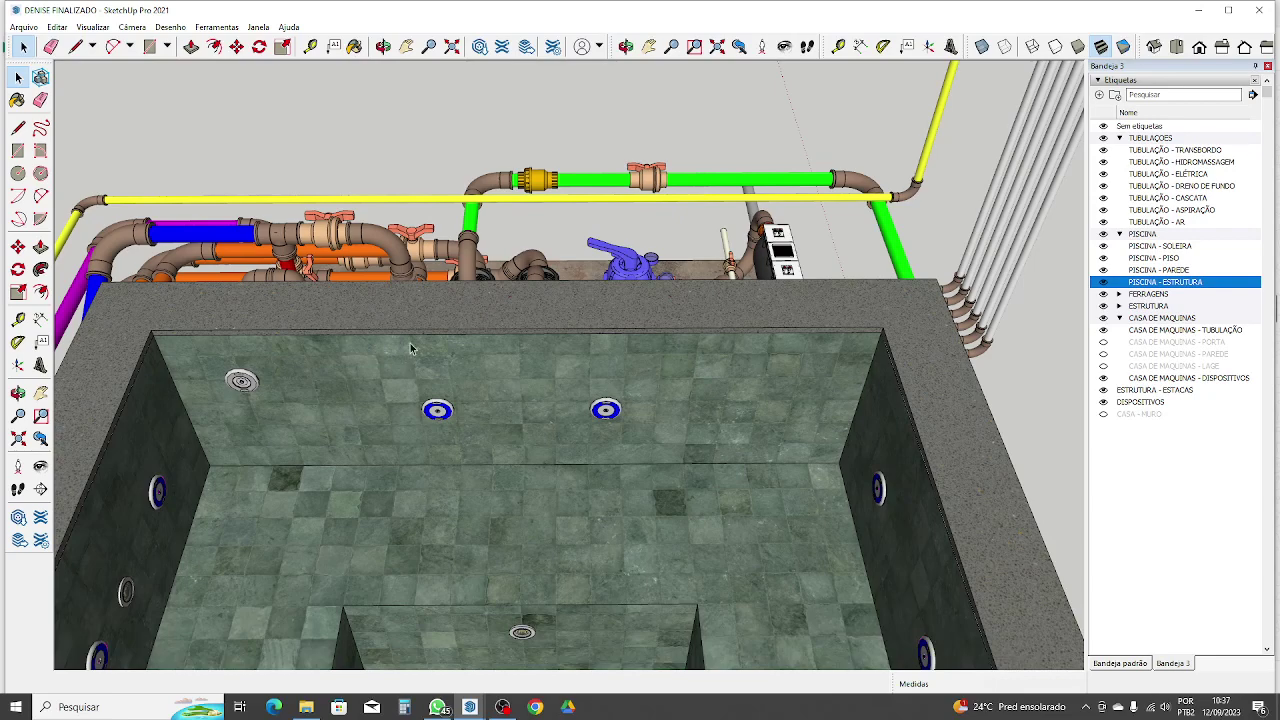
pyautogui.moveTo(466, 300); pyautogui.dragTo(423, 351, button='middle')
pyautogui.scroll(2, 431, 332)
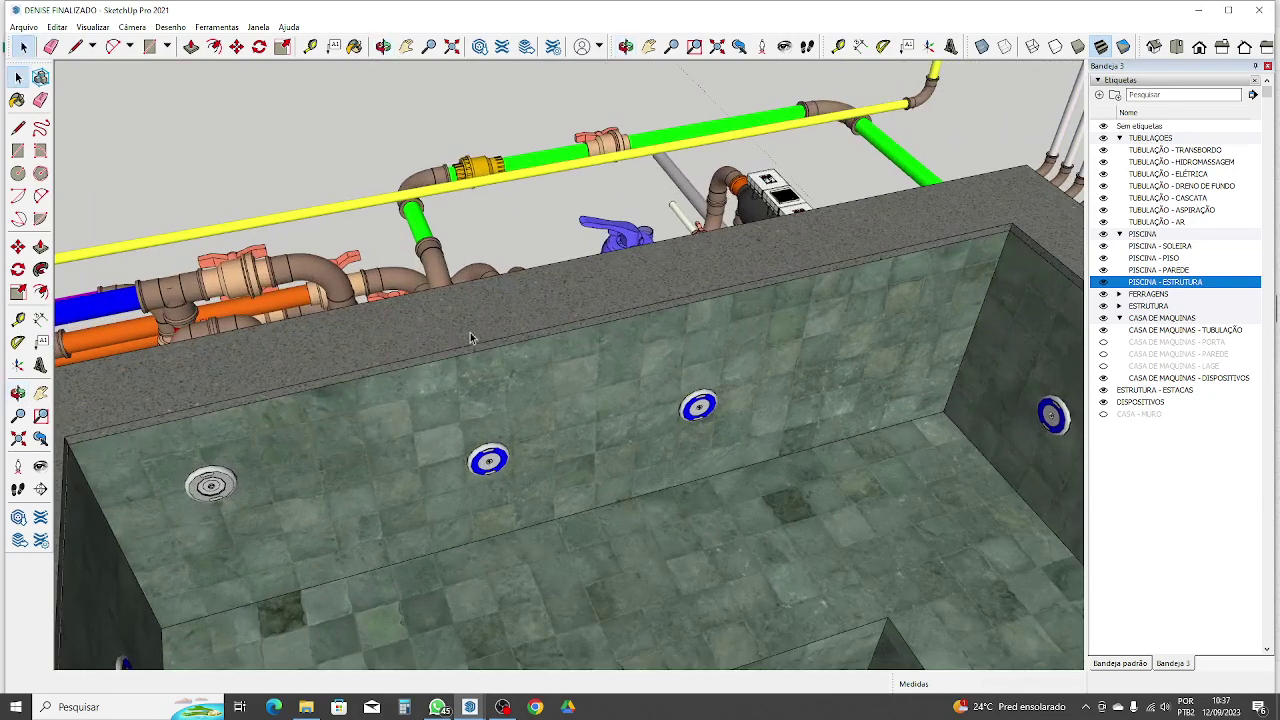
# Step: Undo the display of the pool's coping, wall and structure tags
pyautogui.scroll(-5, 470, 335)
pyautogui.hotkey('ctrl', 'z')
pyautogui.hotkey('ctrl', 'z')
pyautogui.hotkey('ctrl', 'z')
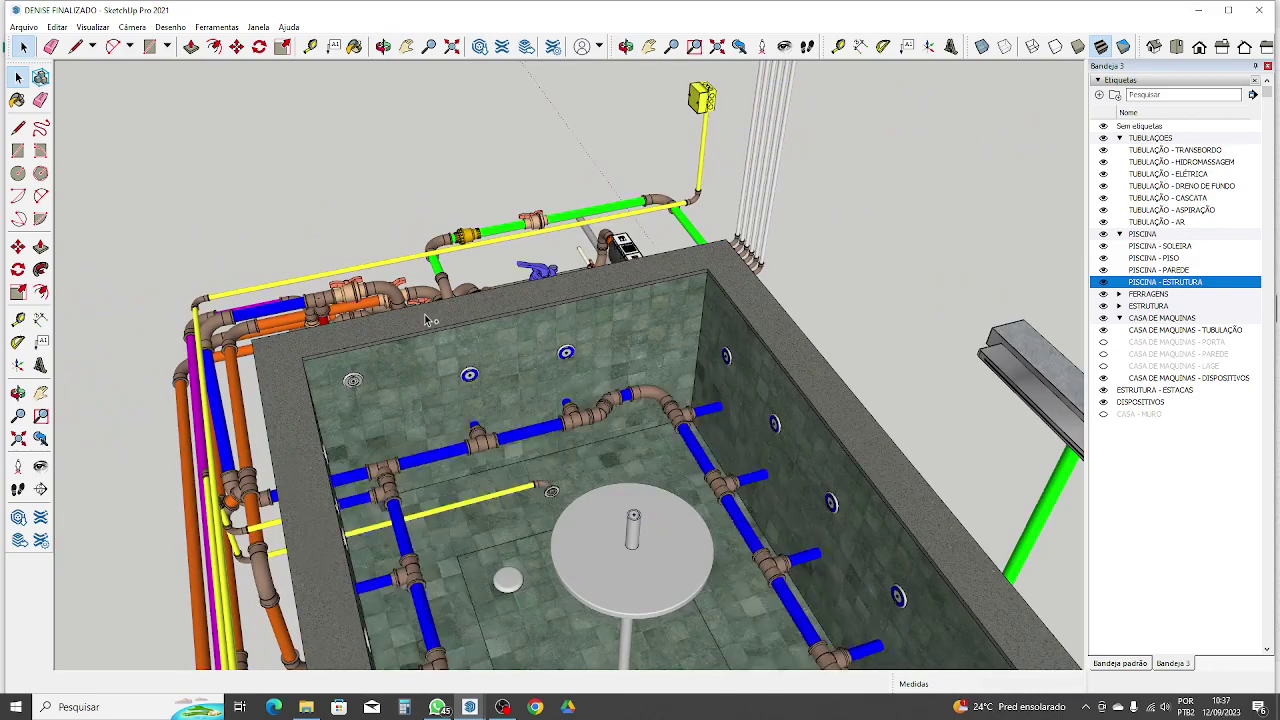
pyautogui.scroll(-5, 484, 291)
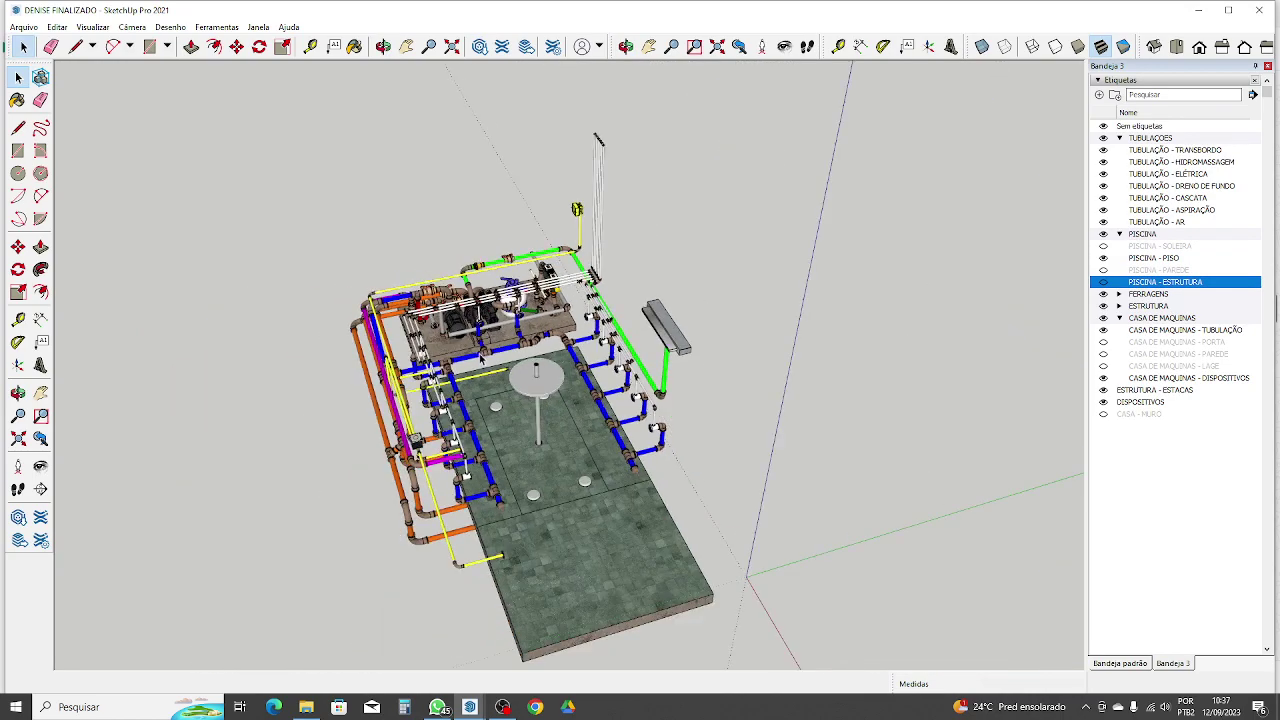
# Step: Examine the machine room from its outer side, including the pumps, filter, valves and the coloured pipes leaving them
pyautogui.moveTo(479, 353); pyautogui.dragTo(690, 370, button='middle')
pyautogui.scroll(2, 465, 506)
pyautogui.moveTo(465, 506)
pyautogui.mouseDown(button='middle')
pyautogui.moveTo(605, 443)
pyautogui.moveTo(660, 465)
pyautogui.moveTo(873, 472)
pyautogui.mouseUp(button='middle')
pyautogui.scroll(4, 600, 443)
pyautogui.moveTo(795, 479); pyautogui.dragTo(665, 440, button='middle')
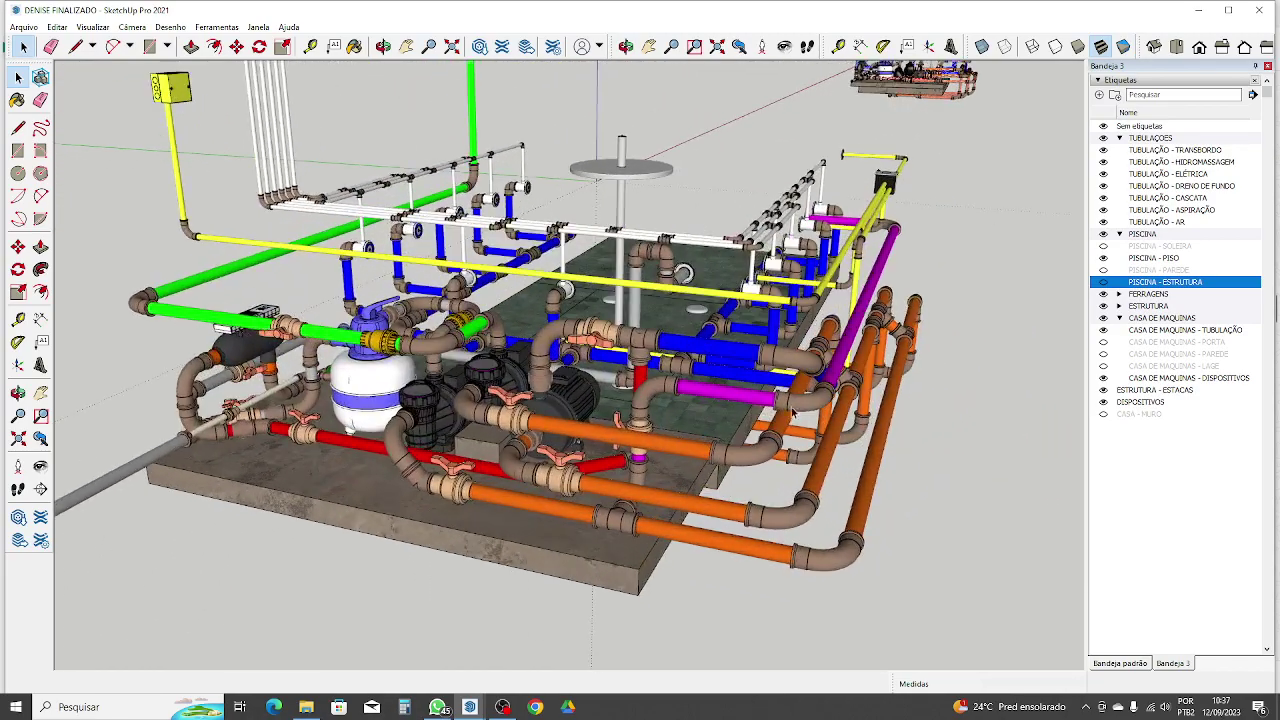
pyautogui.scroll(3, 617, 513)
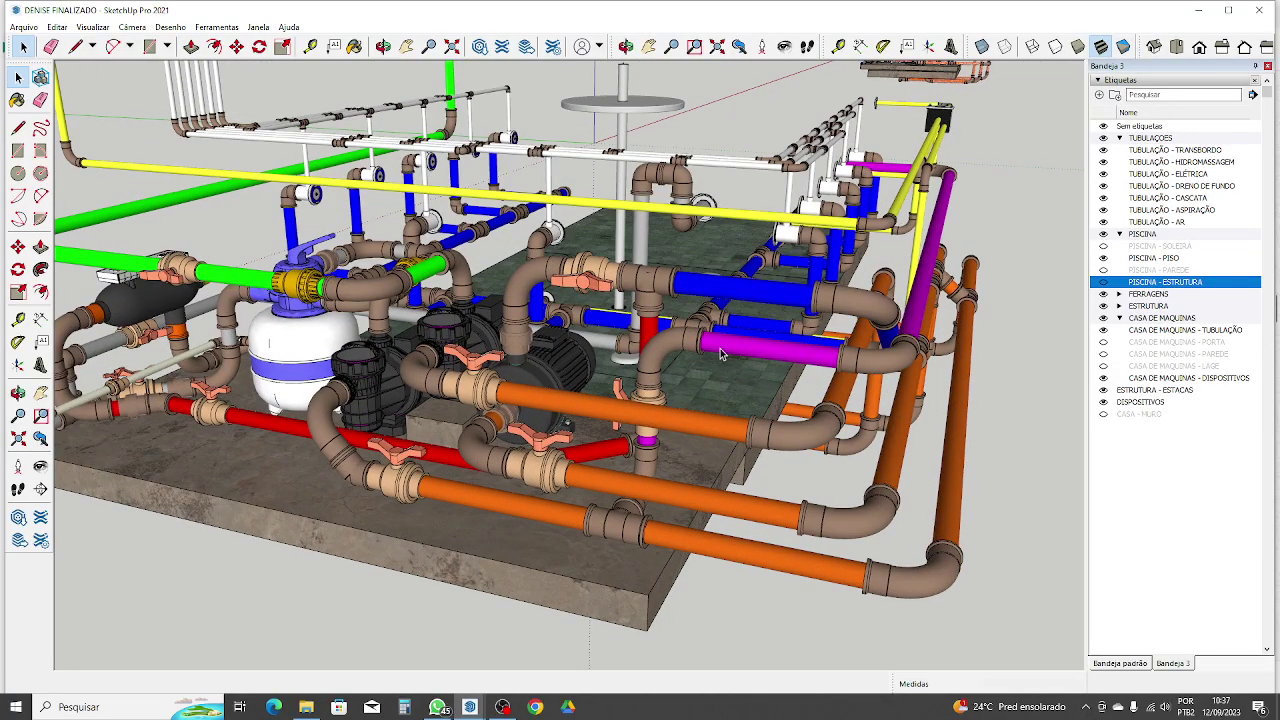
pyautogui.moveTo(722, 353)
pyautogui.mouseDown(button='middle')
pyautogui.moveTo(773, 329)
pyautogui.moveTo(430, 113)
pyautogui.mouseUp(button='middle')
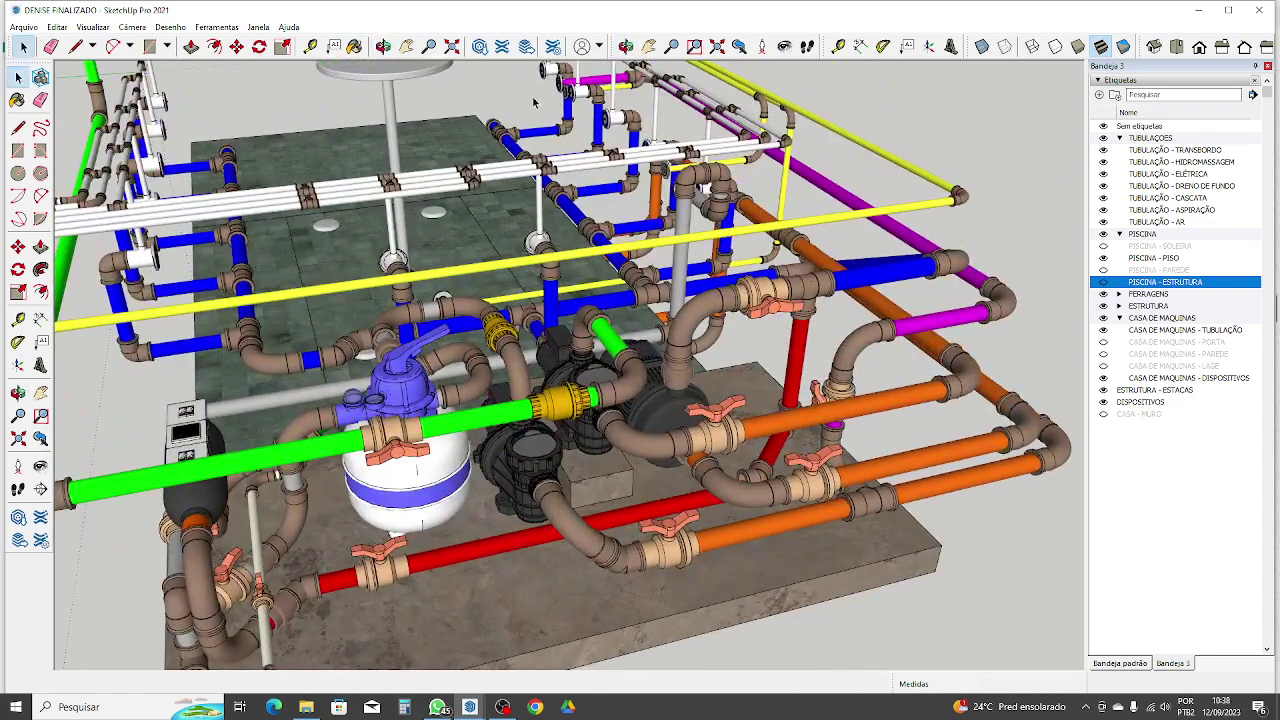
# Step: Examine the orange pipes and their valves beside the pumps, together with the red, blue and magenta branches
pyautogui.scroll(2, 944, 343)
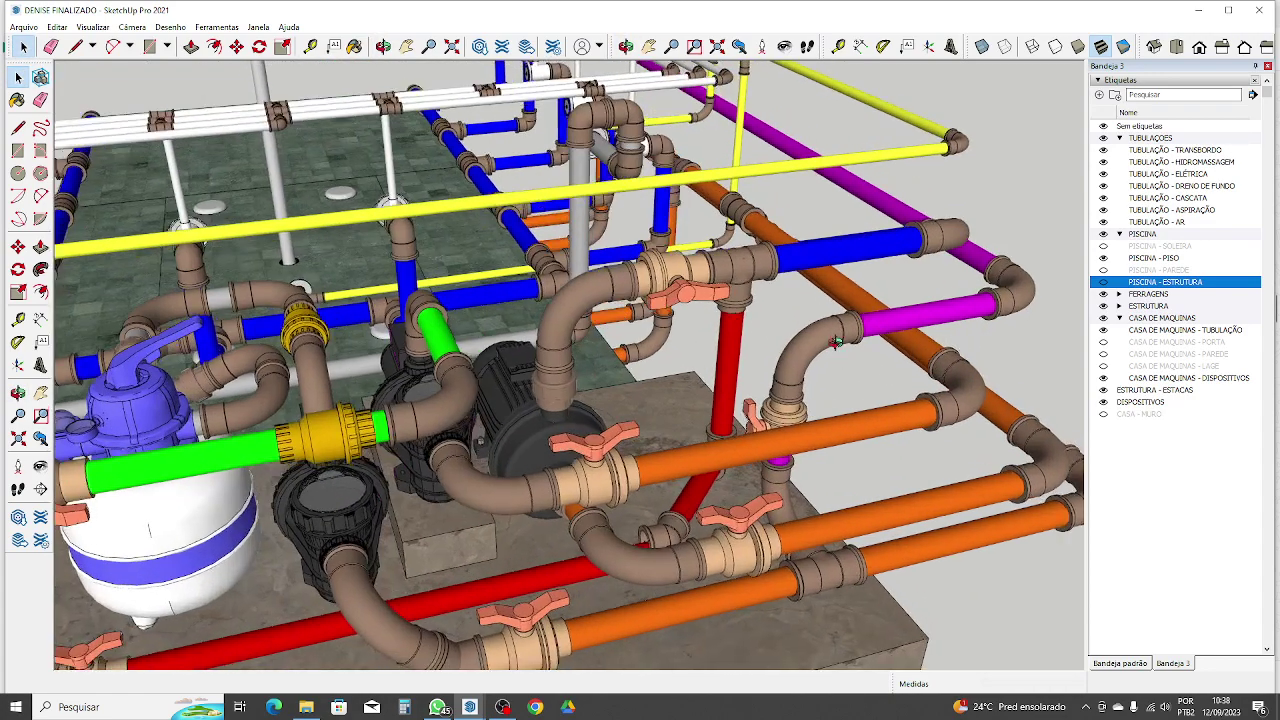
pyautogui.moveTo(750, 630); pyautogui.dragTo(707, 482, button='middle')
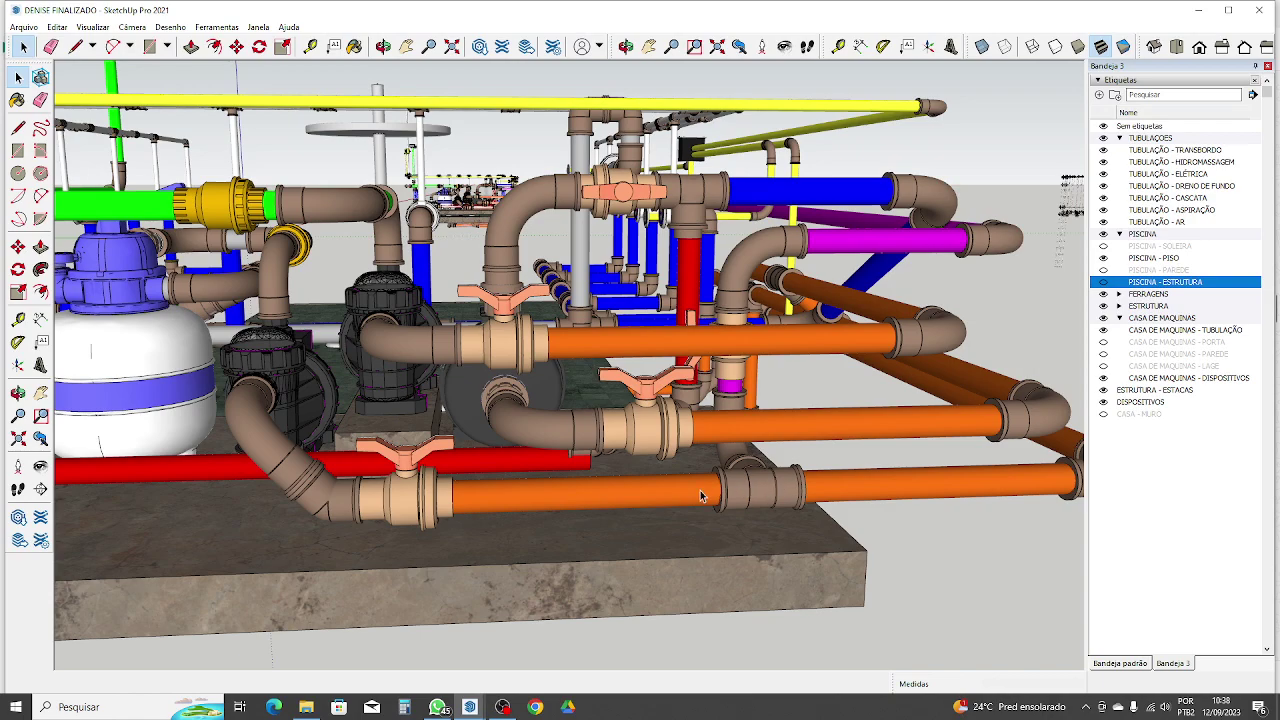
pyautogui.scroll(-3, 700, 496)
pyautogui.moveTo(568, 491); pyautogui.dragTo(771, 541, button='middle')
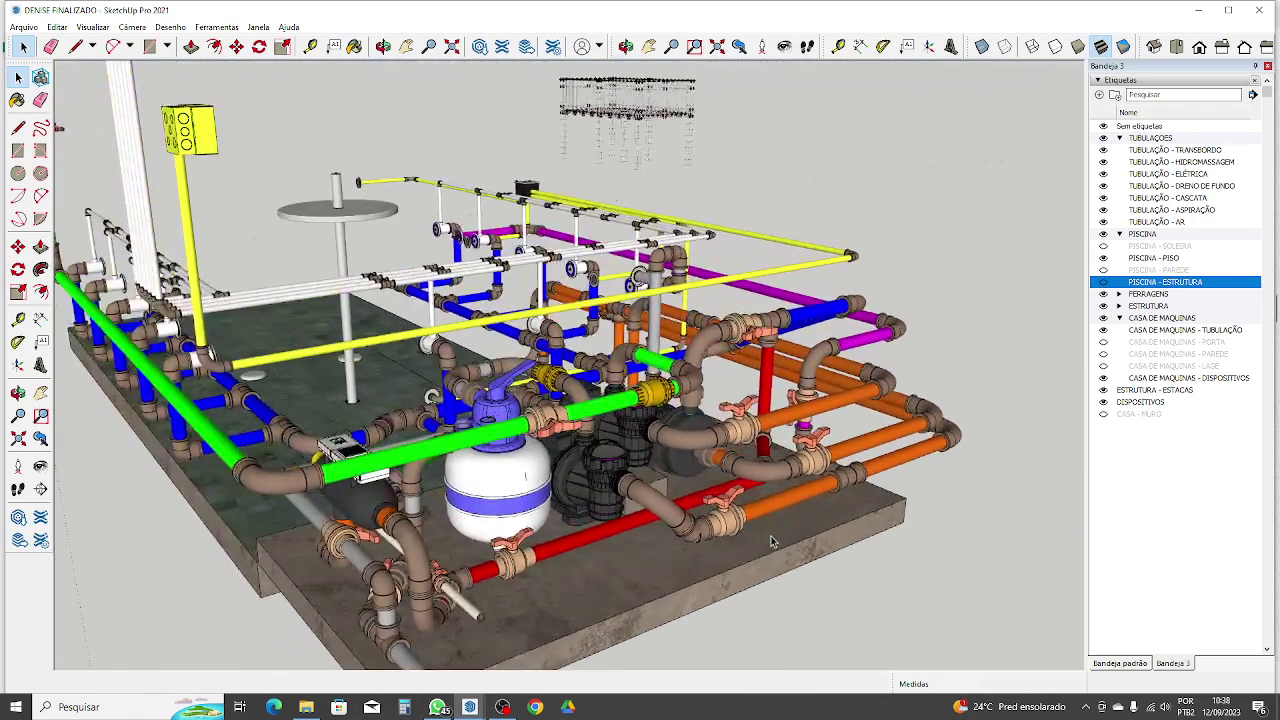
pyautogui.scroll(2, 770, 541)
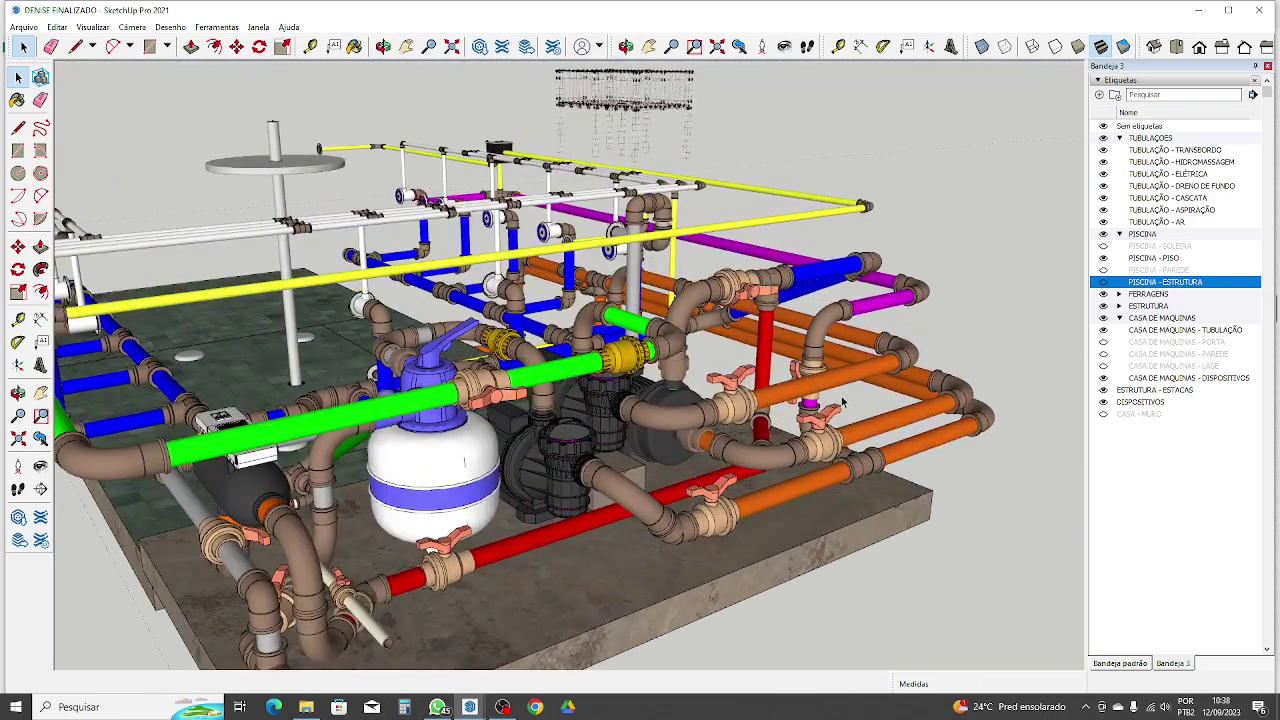
pyautogui.scroll(1, 697, 540)
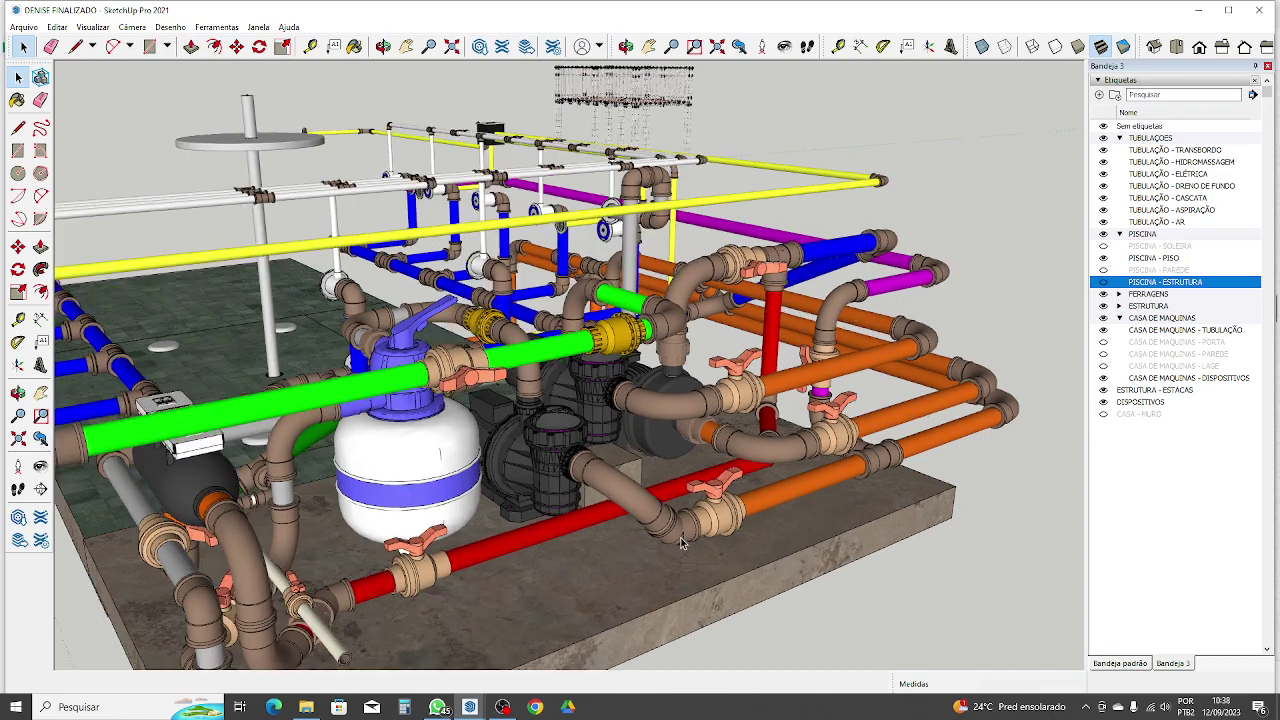
pyautogui.moveTo(665, 532); pyautogui.dragTo(505, 527, button='middle')
pyautogui.scroll(1, 482, 490)
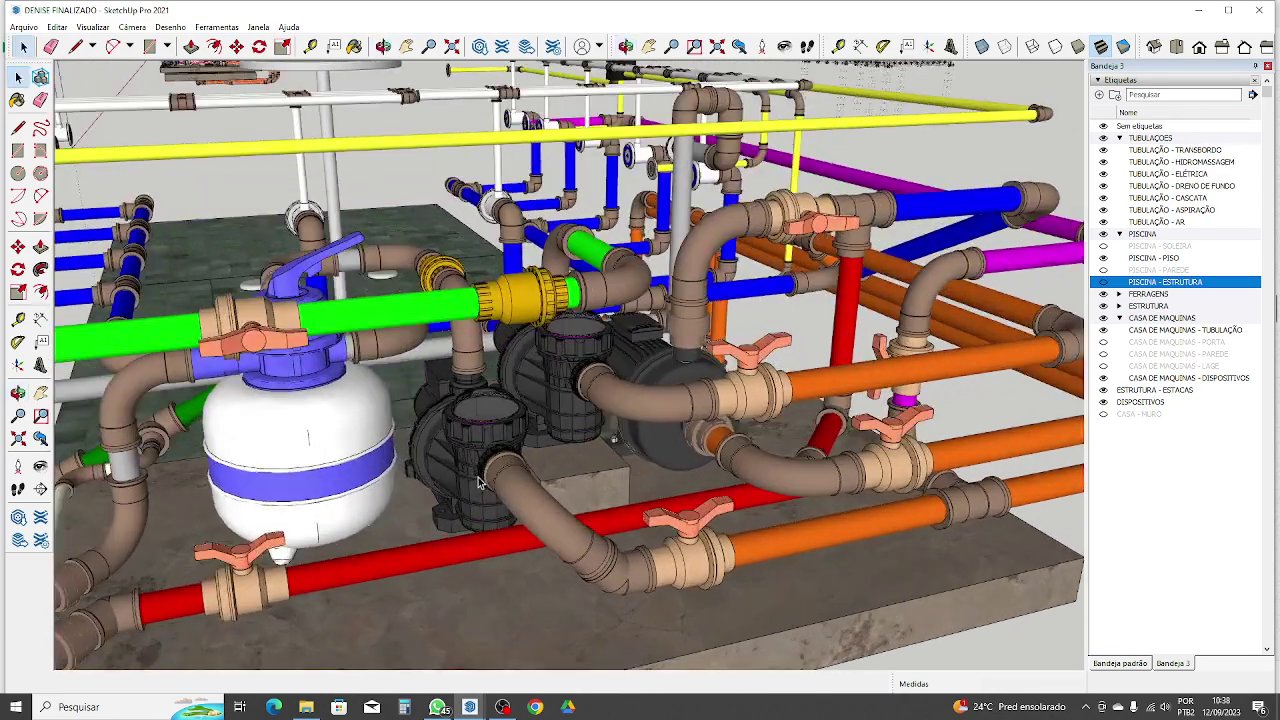
# Step: Inspect the three pumps from above and follow the connections from the large black pump to the blue and orange pipes
pyautogui.scroll(-2, 488, 434)
pyautogui.moveTo(634, 499)
pyautogui.mouseDown(button='middle')
pyautogui.moveTo(480, 440)
pyautogui.moveTo(436, 476)
pyautogui.mouseUp(button='middle')
pyautogui.scroll(3, 472, 432)
pyautogui.scroll(-4, 466, 383)
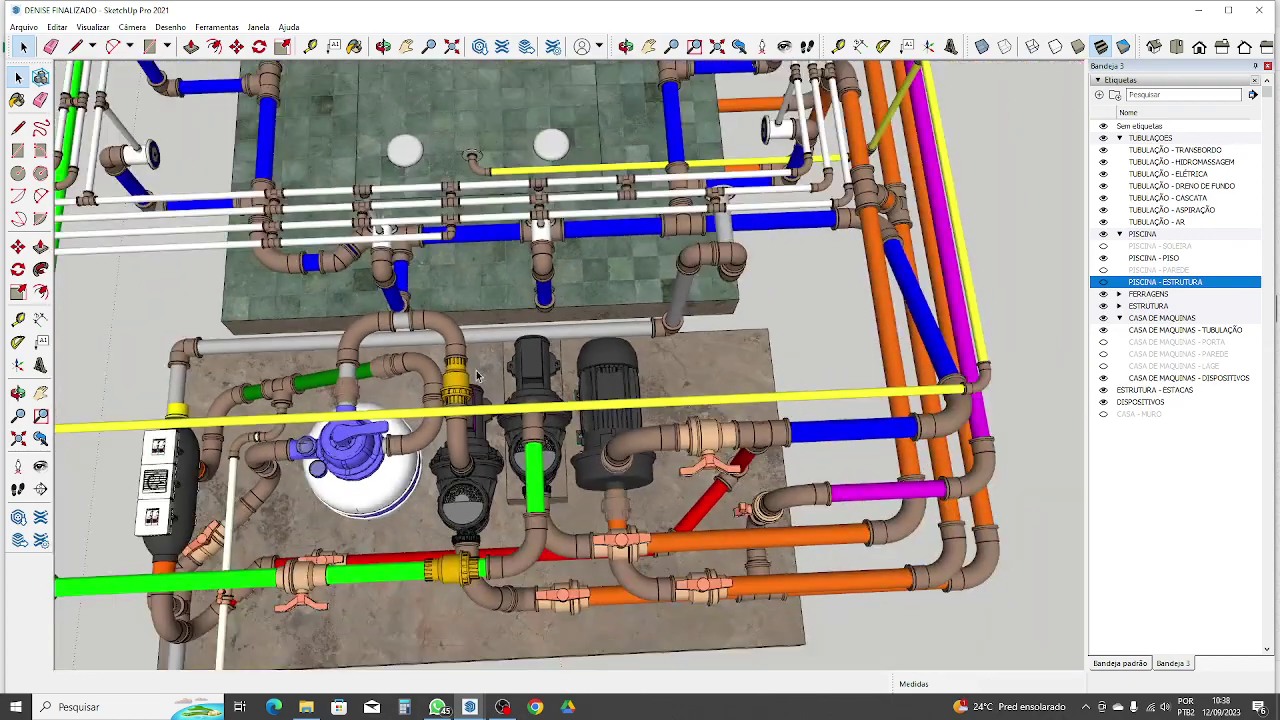
pyautogui.scroll(-1, 462, 401)
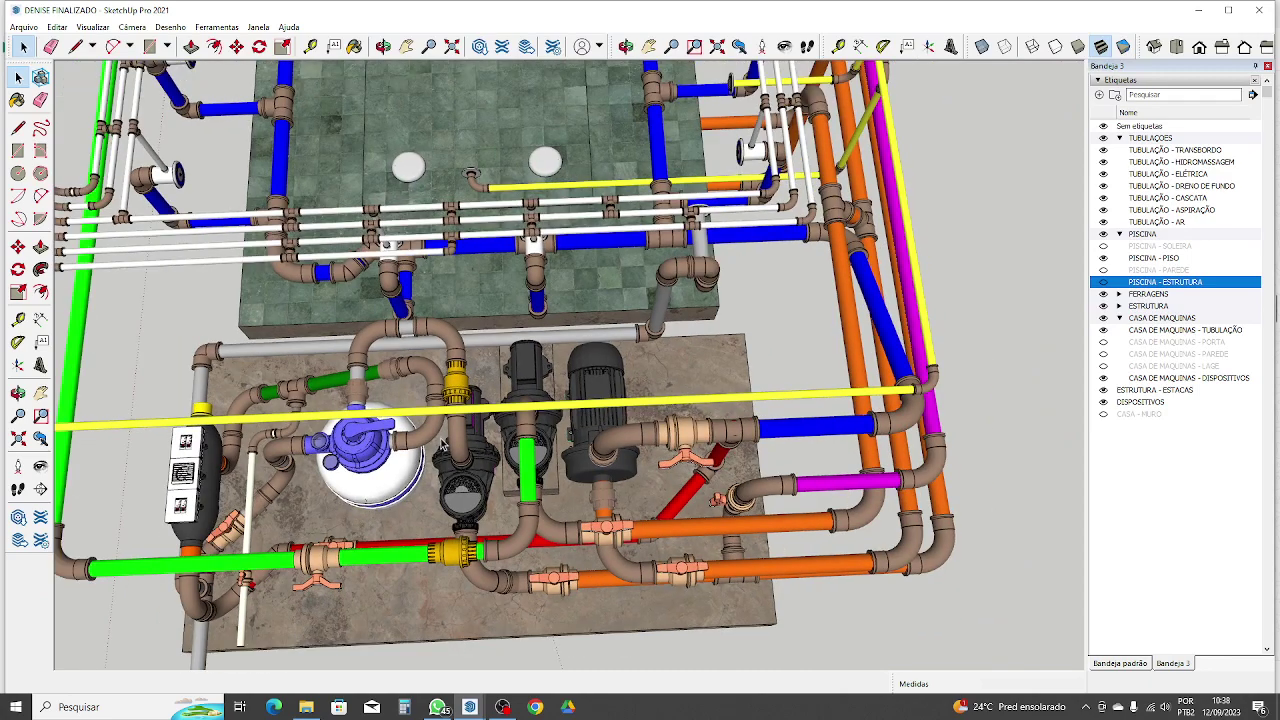
pyautogui.moveTo(436, 438); pyautogui.dragTo(438, 354, button='middle')
pyautogui.scroll(3, 585, 415)
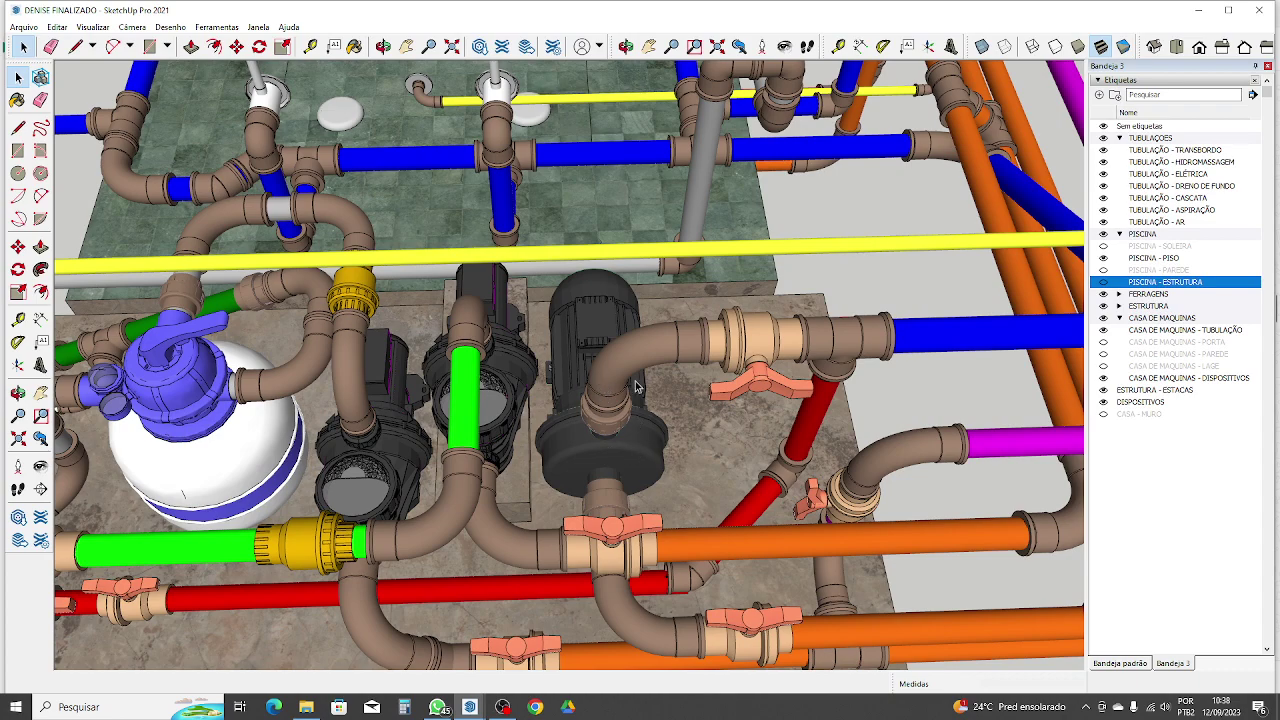
pyautogui.scroll(-6, 636, 416)
pyautogui.moveTo(636, 416); pyautogui.dragTo(573, 443, button='middle')
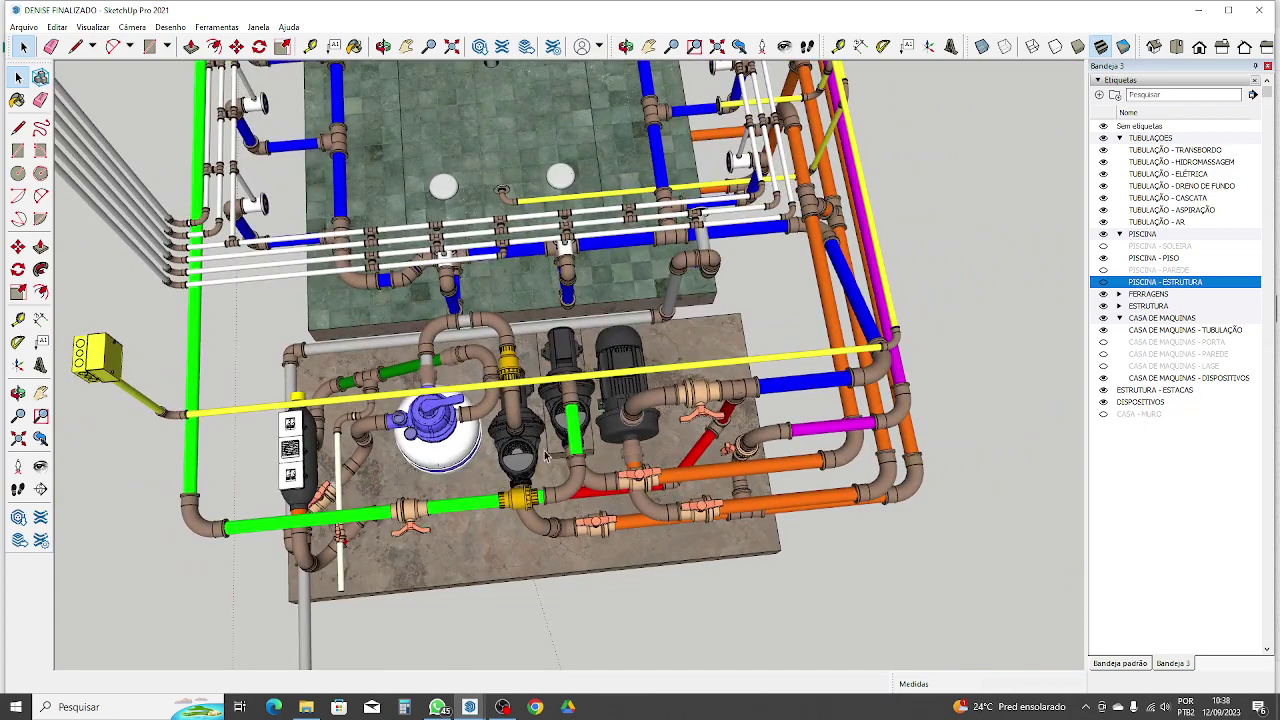
# Step: Examine the pipe runs between the pool and machine room, then inspect the connections around the sand filter
pyautogui.moveTo(692, 480); pyautogui.dragTo(394, 467, button='middle')
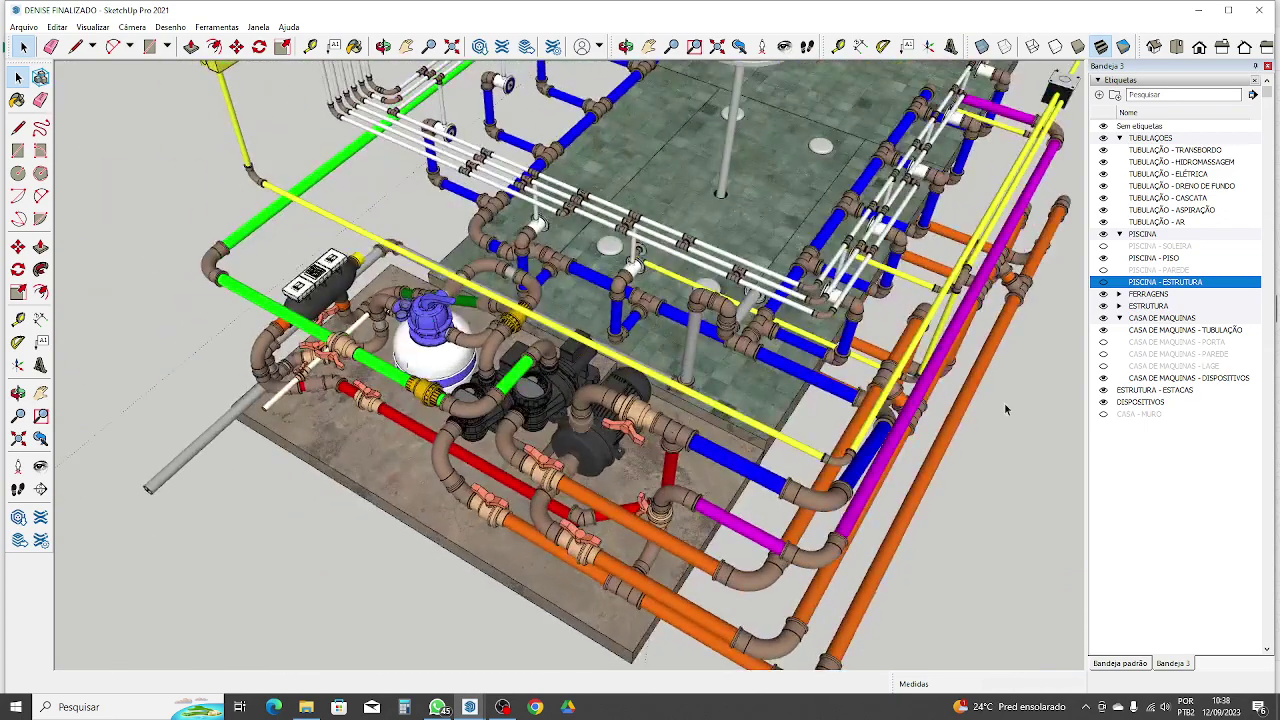
pyautogui.scroll(1, 1006, 409)
pyautogui.scroll(1, 1008, 413)
pyautogui.scroll(-3, 943, 476)
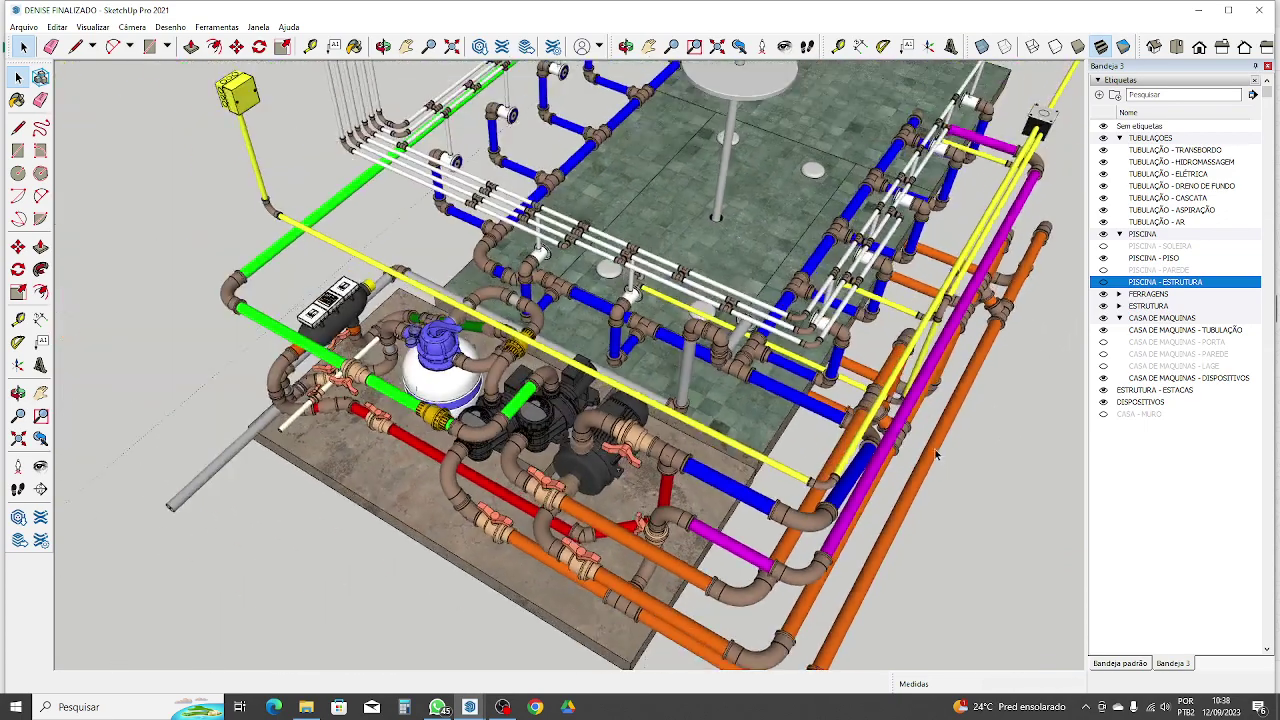
pyautogui.moveTo(520, 425); pyautogui.dragTo(712, 440, button='middle')
pyautogui.scroll(3, 712, 440)
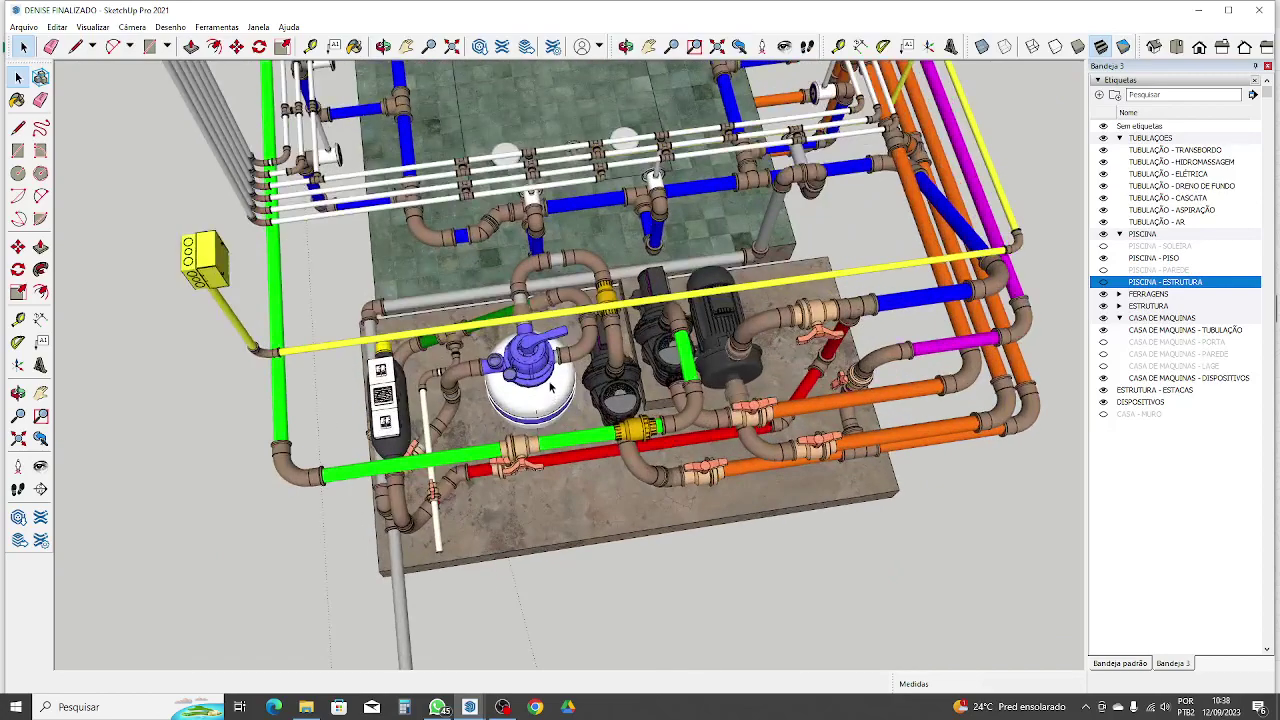
pyautogui.scroll(2, 549, 389)
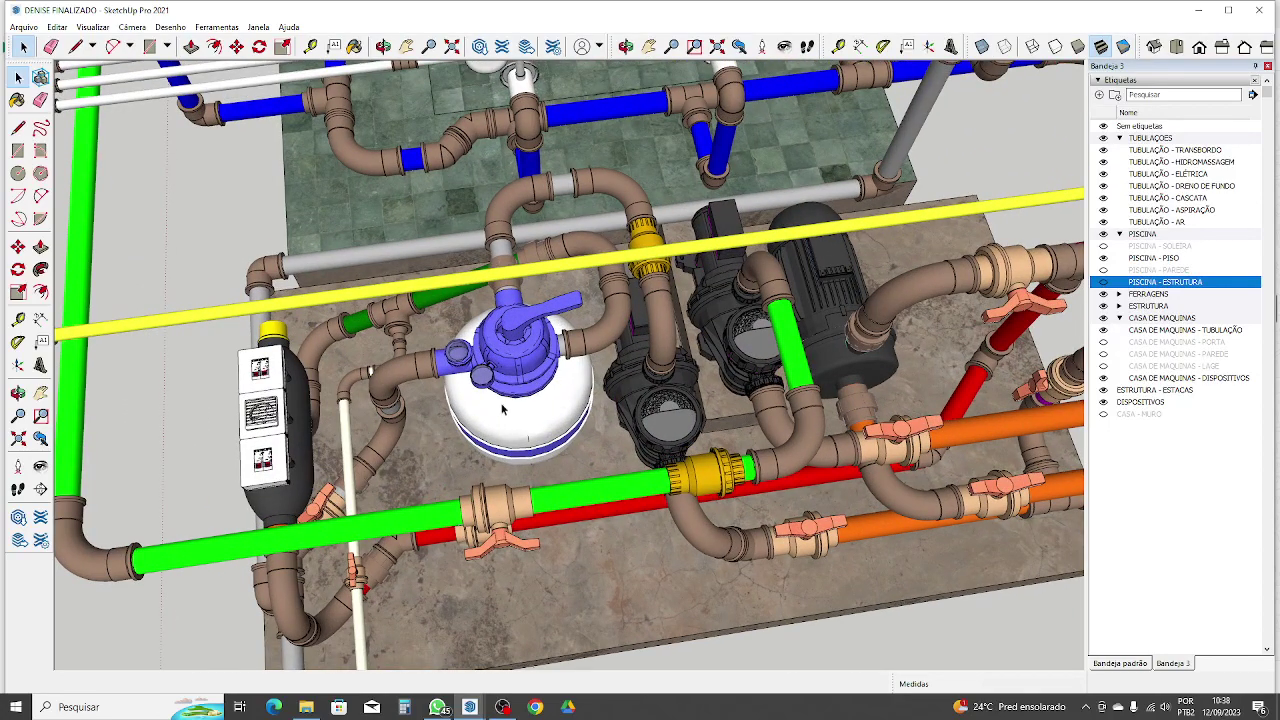
pyautogui.scroll(-4, 503, 409)
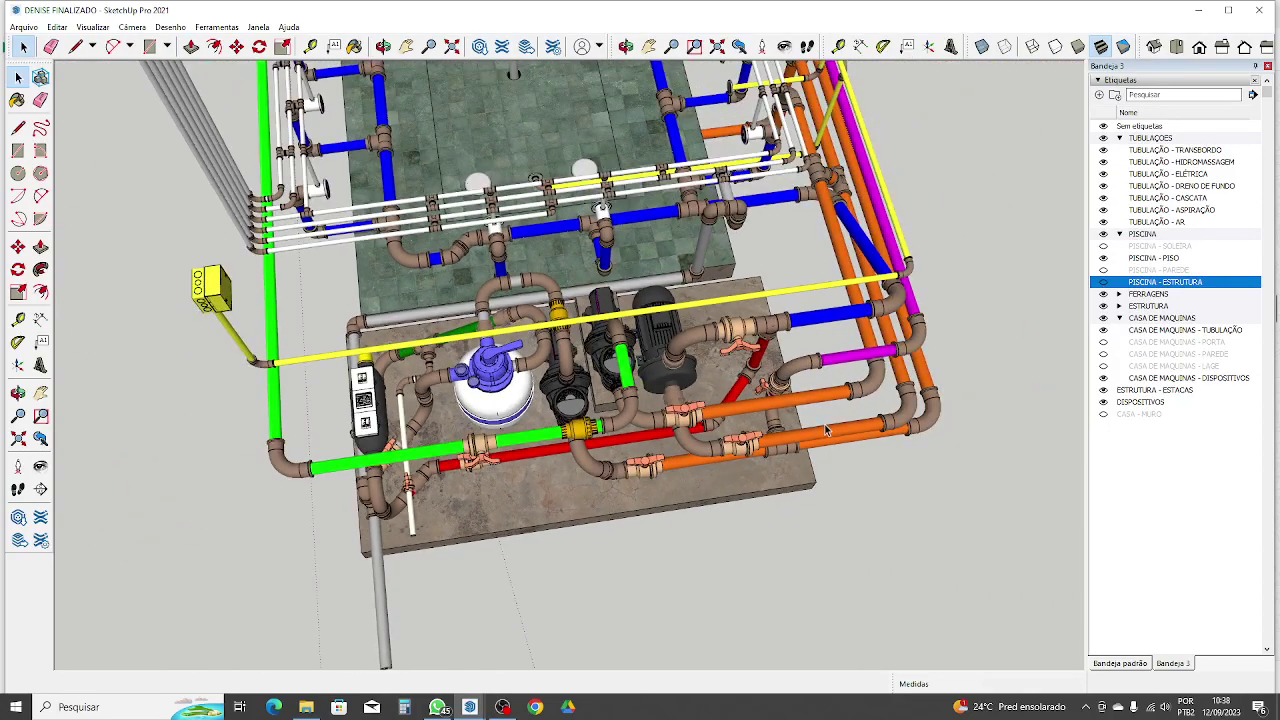
# Step: Examine the yellow fitting on the pipe linking the first pump to the filter, from above and from the front
pyautogui.scroll(5, 550, 328)
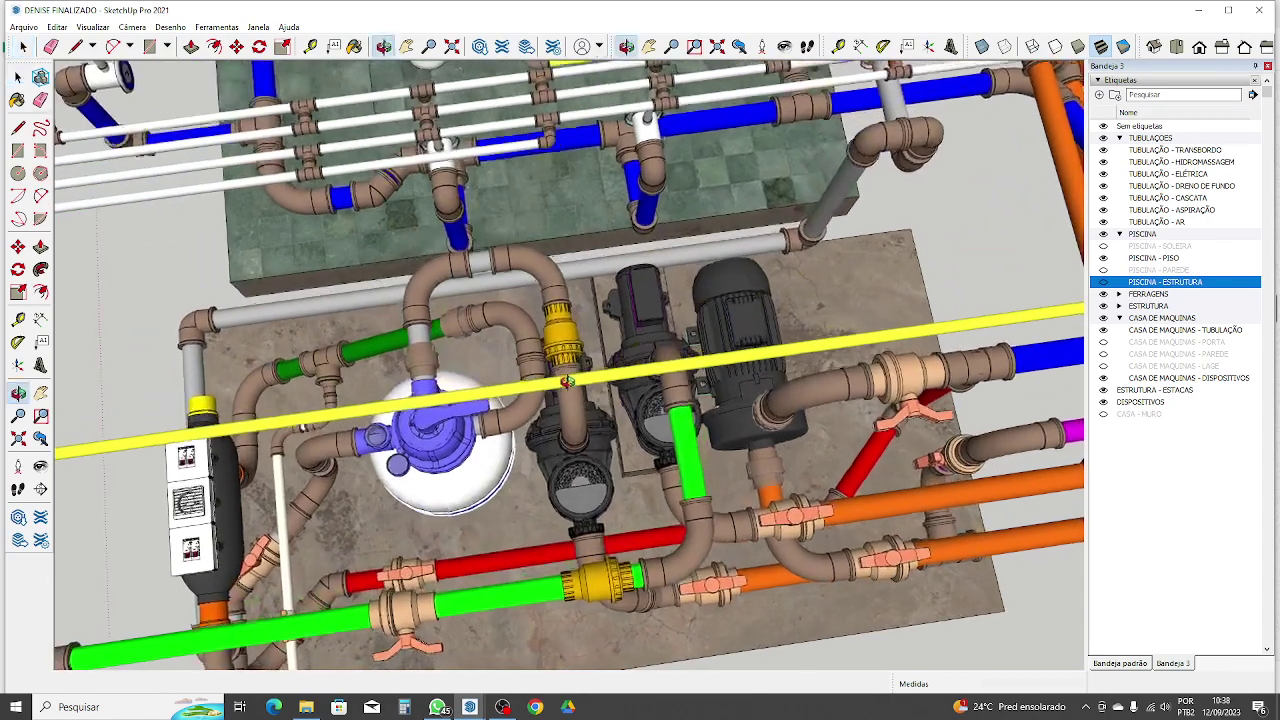
pyautogui.scroll(2, 566, 393)
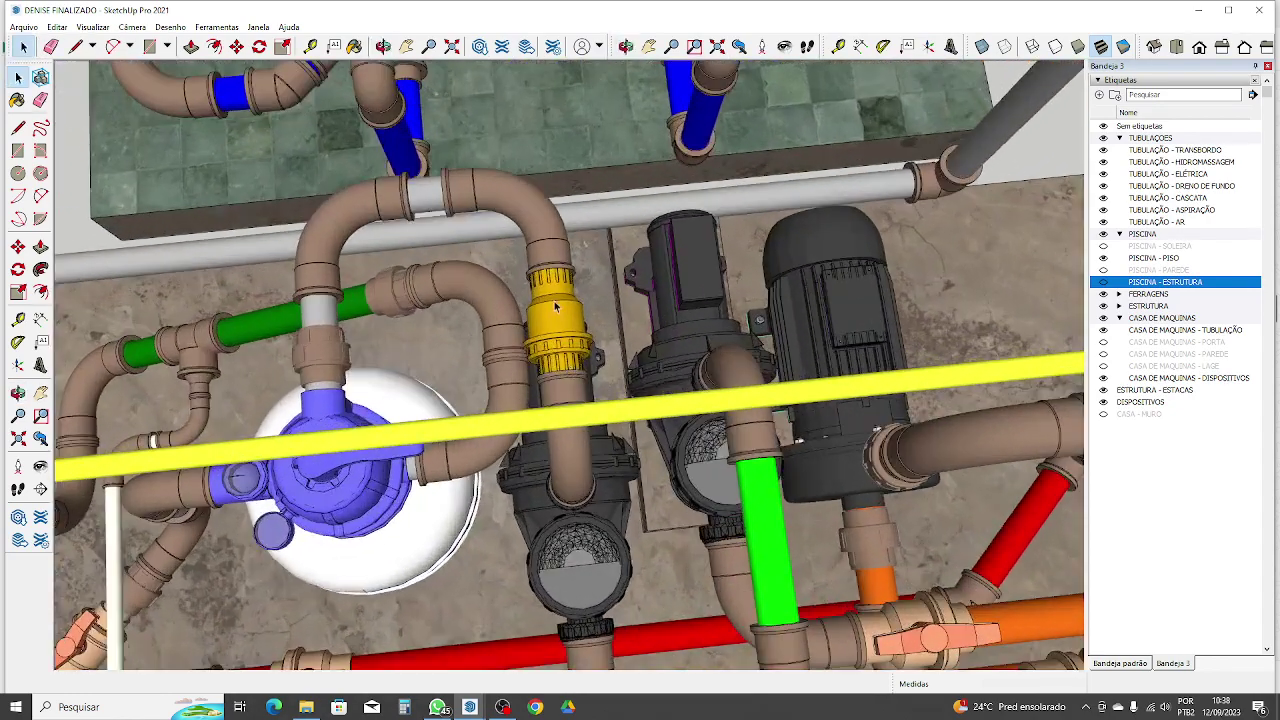
pyautogui.scroll(-2, 535, 312)
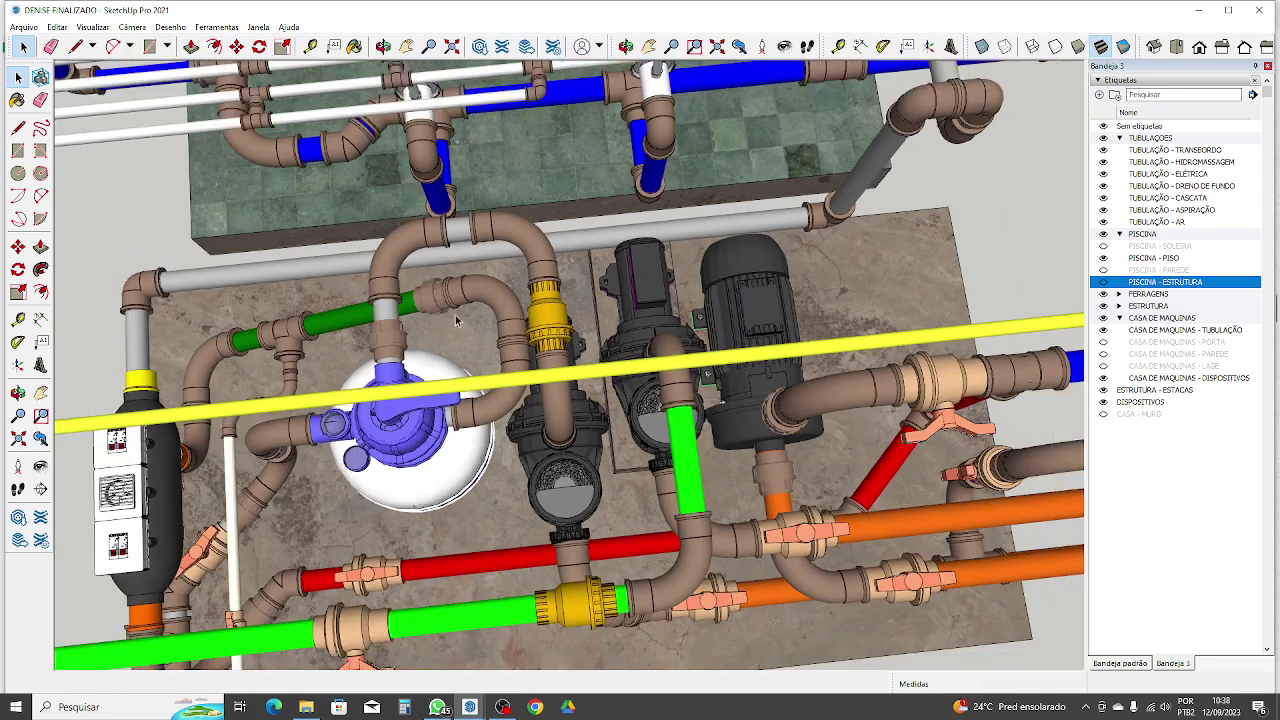
pyautogui.moveTo(420, 378); pyautogui.dragTo(557, 444, button='middle')
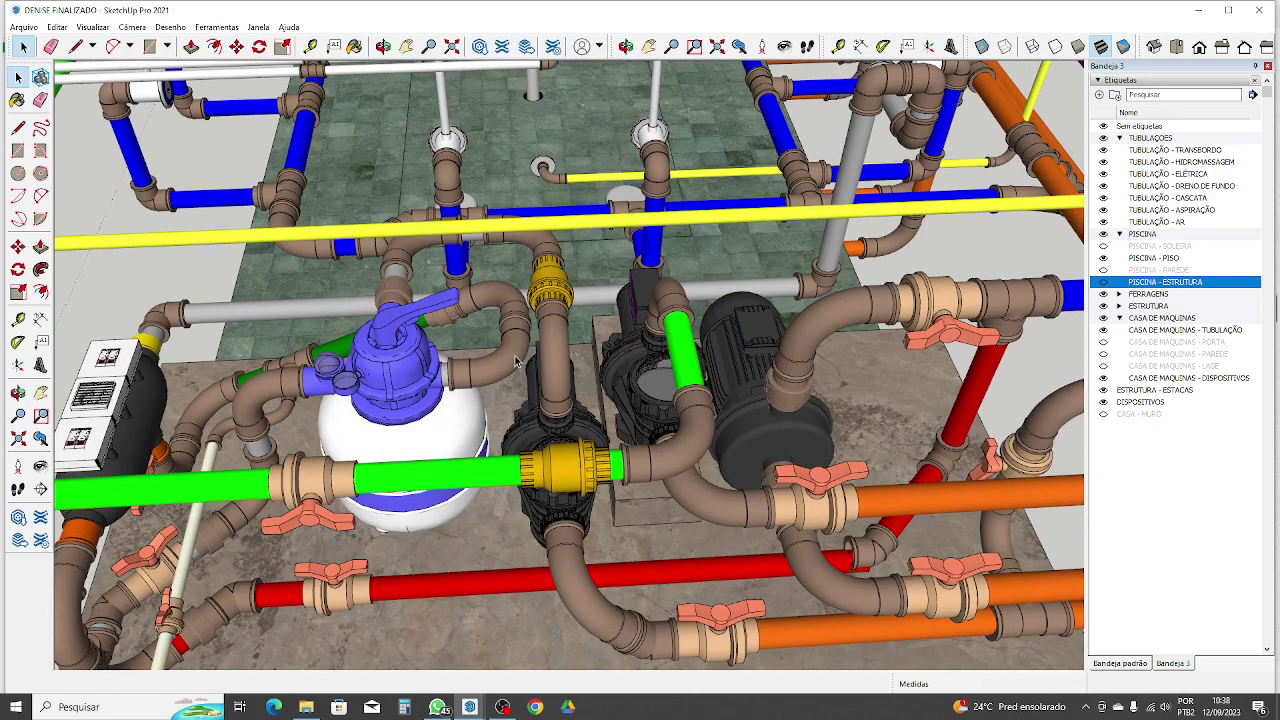
pyautogui.scroll(3, 553, 380)
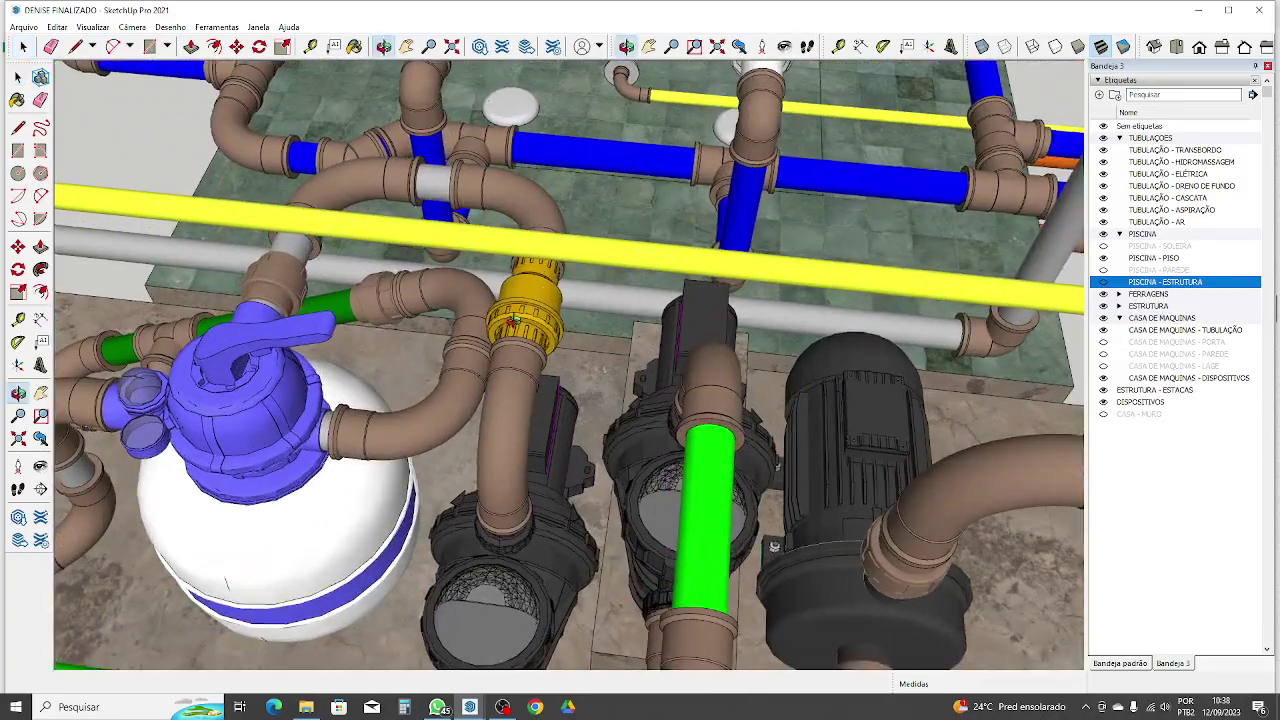
pyautogui.moveTo(549, 292); pyautogui.dragTo(614, 517, button='middle')
pyautogui.scroll(-5, 614, 517)
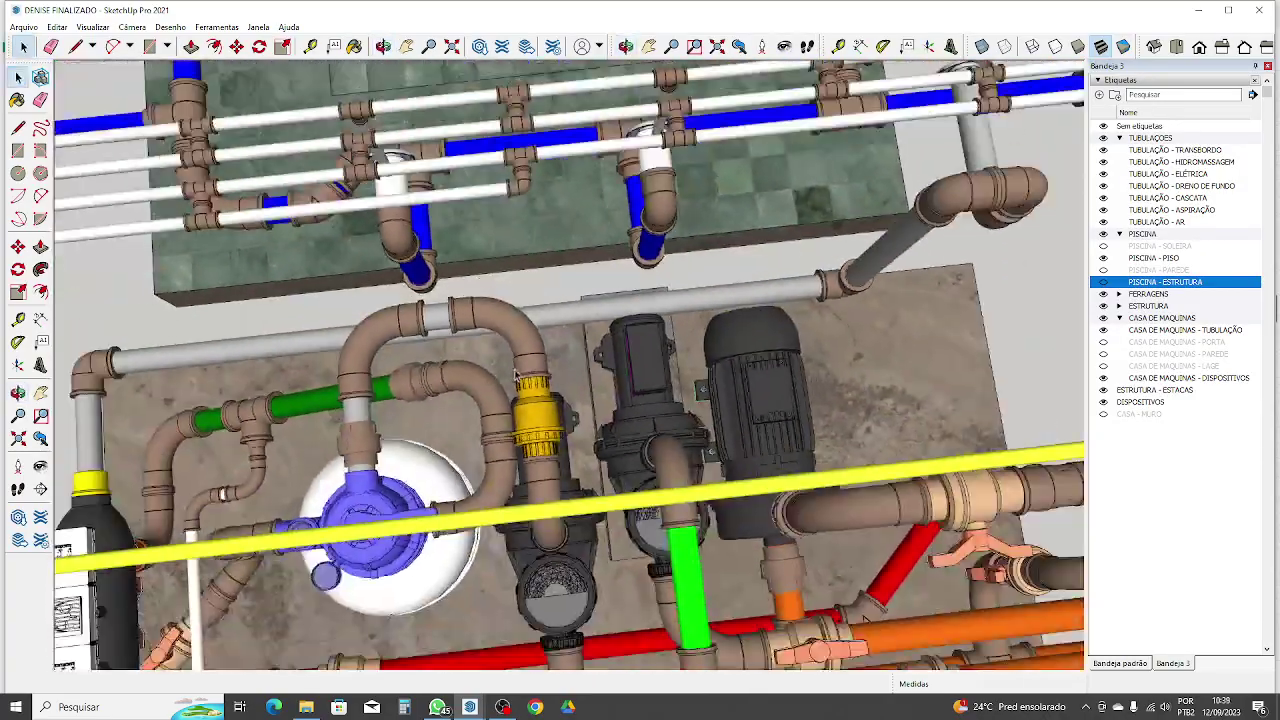
pyautogui.scroll(3, 522, 468)
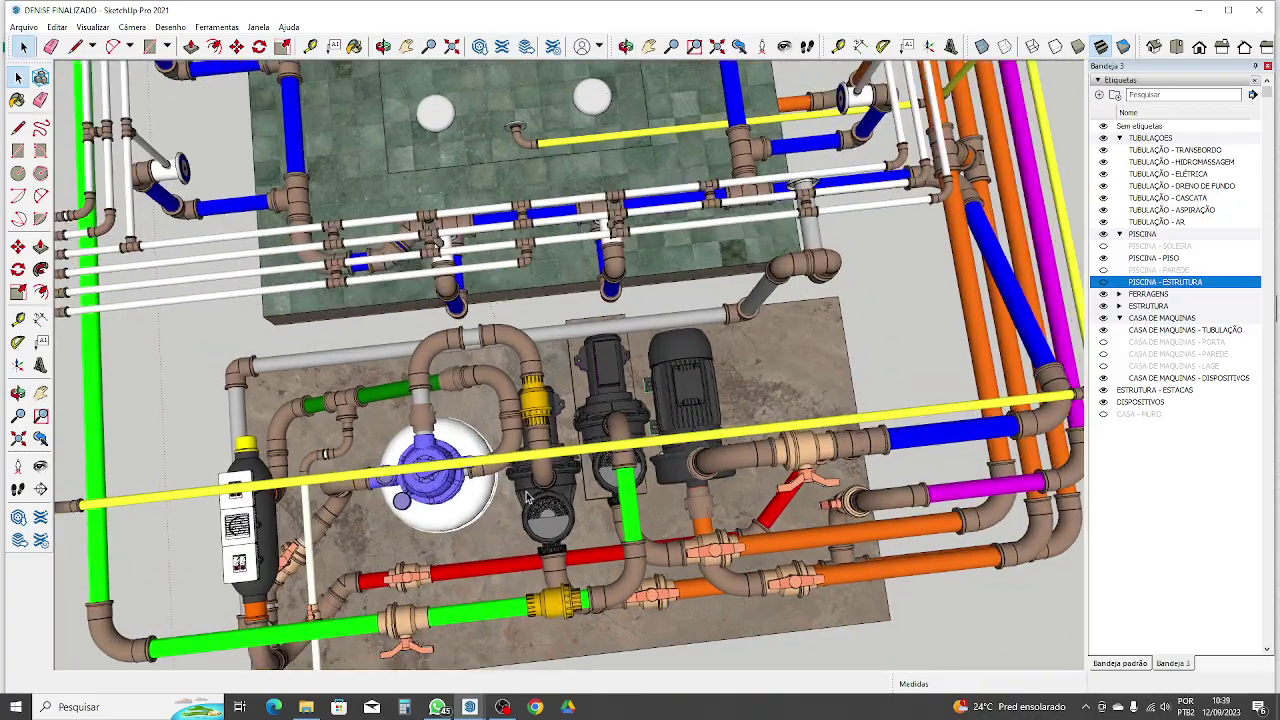
# Step: Inspect the two strainer pumps, the green pipe with its yellow fitting, and their connections beside the filter
pyautogui.moveTo(620, 470); pyautogui.dragTo(300, 365, button='middle')
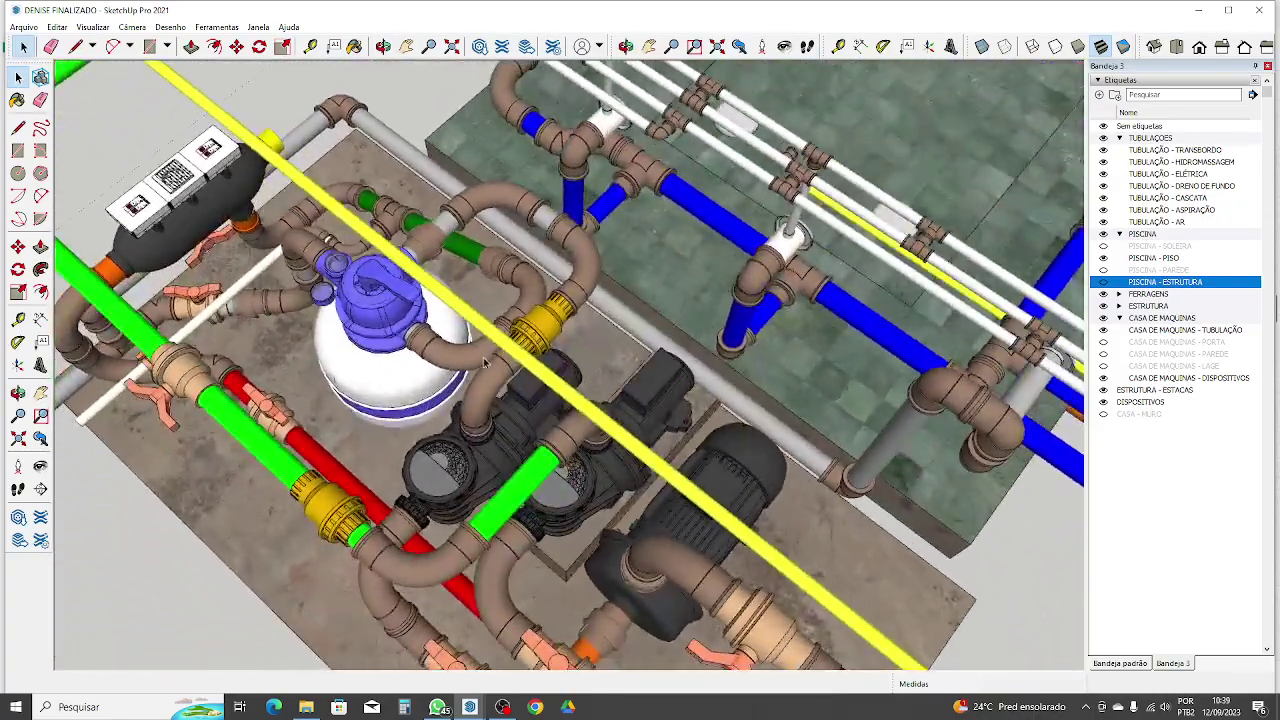
pyautogui.scroll(-3, 755, 390)
pyautogui.moveTo(530, 375); pyautogui.dragTo(559, 383, button='middle')
pyautogui.scroll(3, 615, 350)
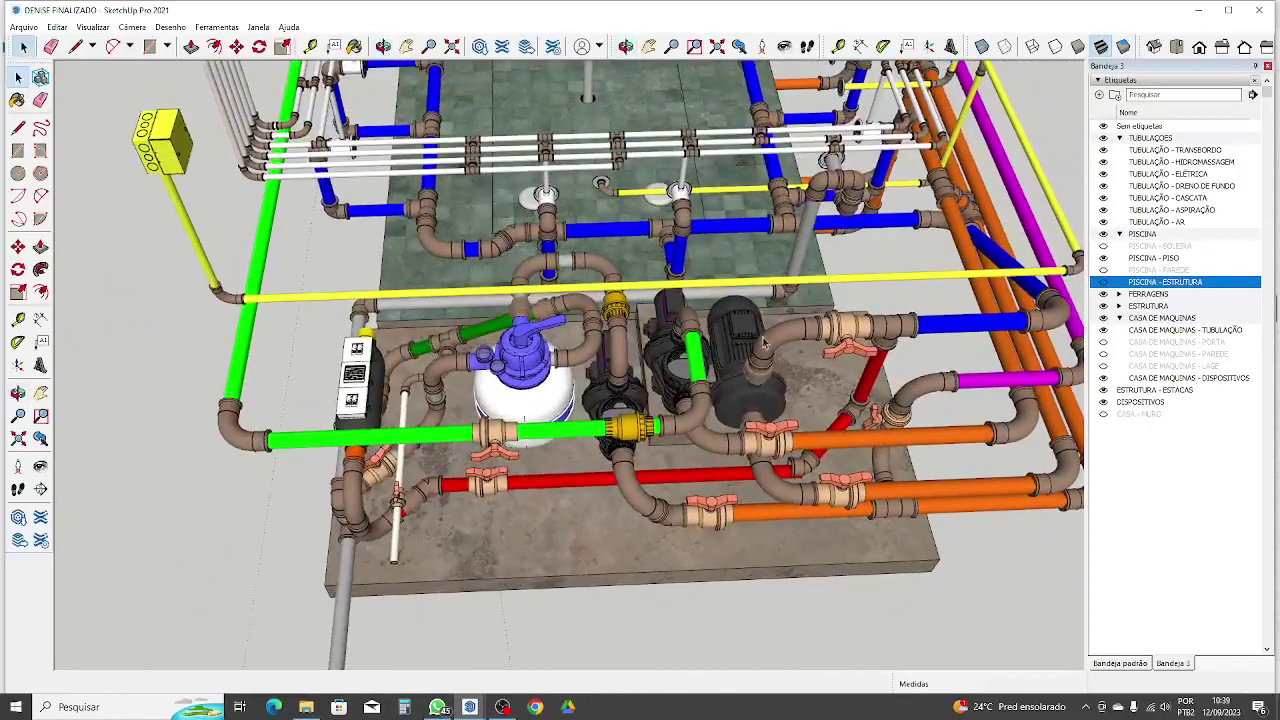
pyautogui.scroll(2, 625, 432)
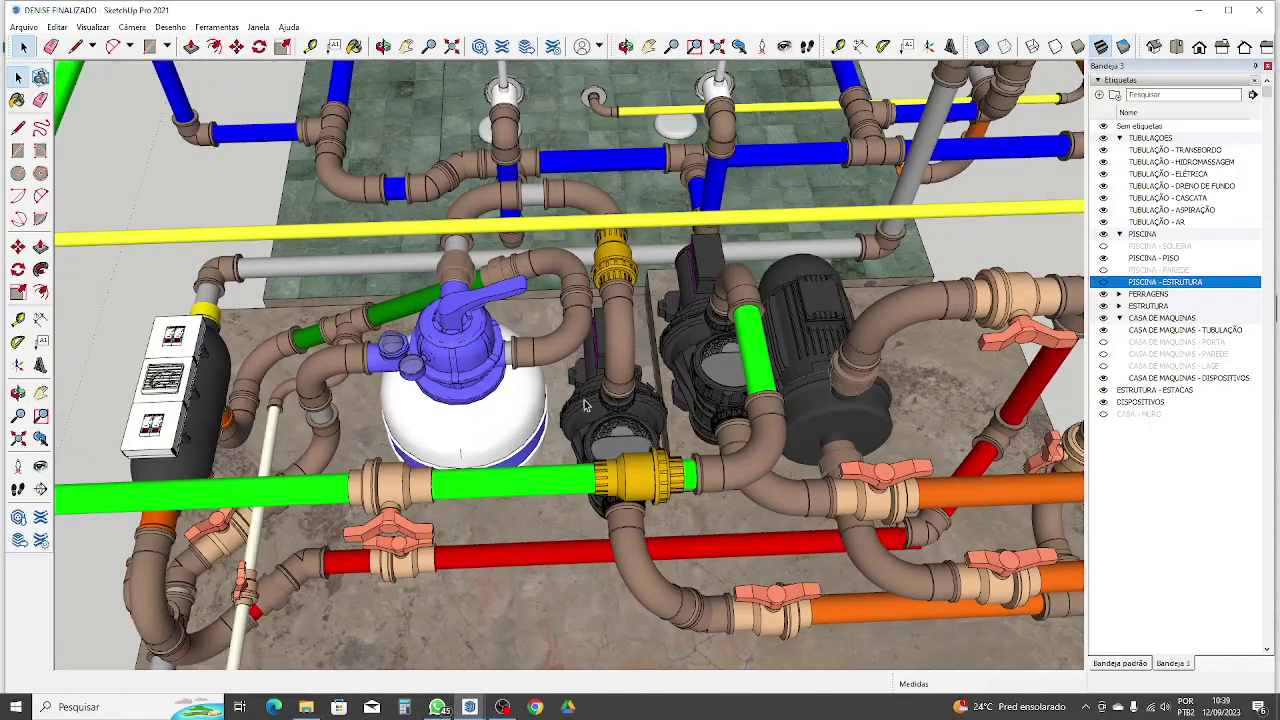
pyautogui.moveTo(603, 429)
pyautogui.mouseDown(button='middle')
pyautogui.moveTo(744, 295)
pyautogui.moveTo(660, 290)
pyautogui.moveTo(628, 400)
pyautogui.mouseUp(button='middle')
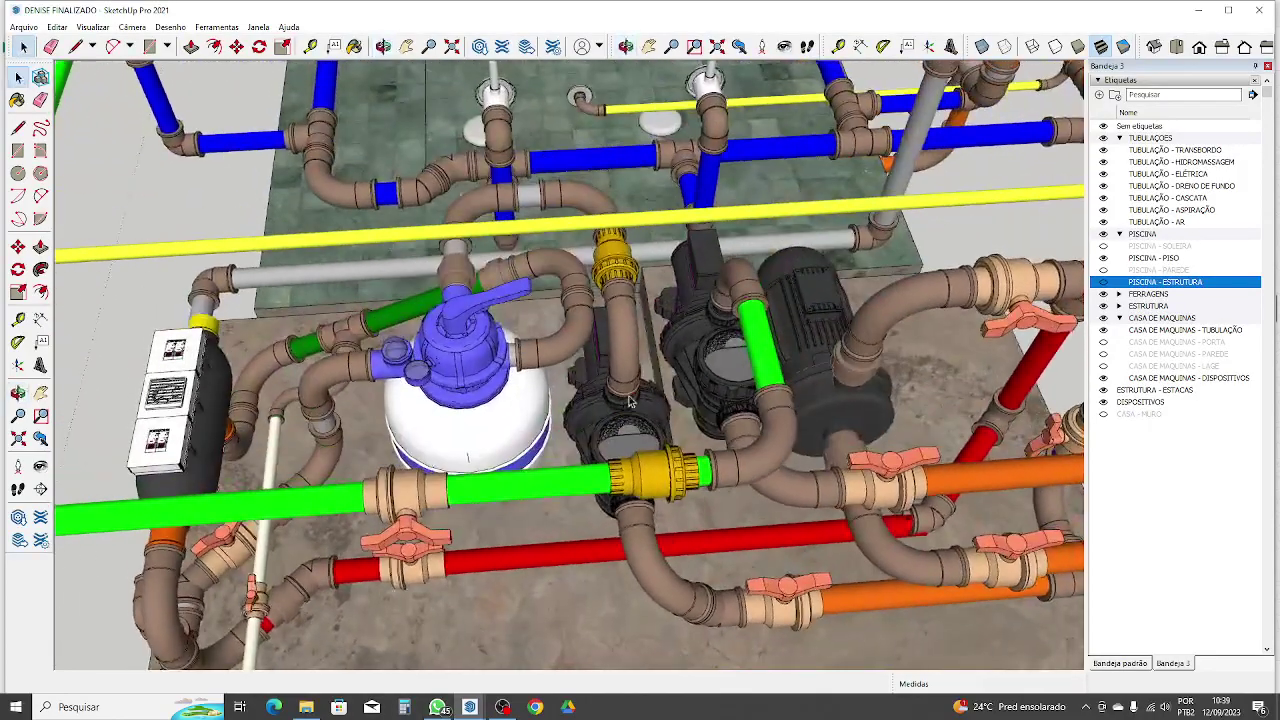
pyautogui.scroll(2, 598, 398)
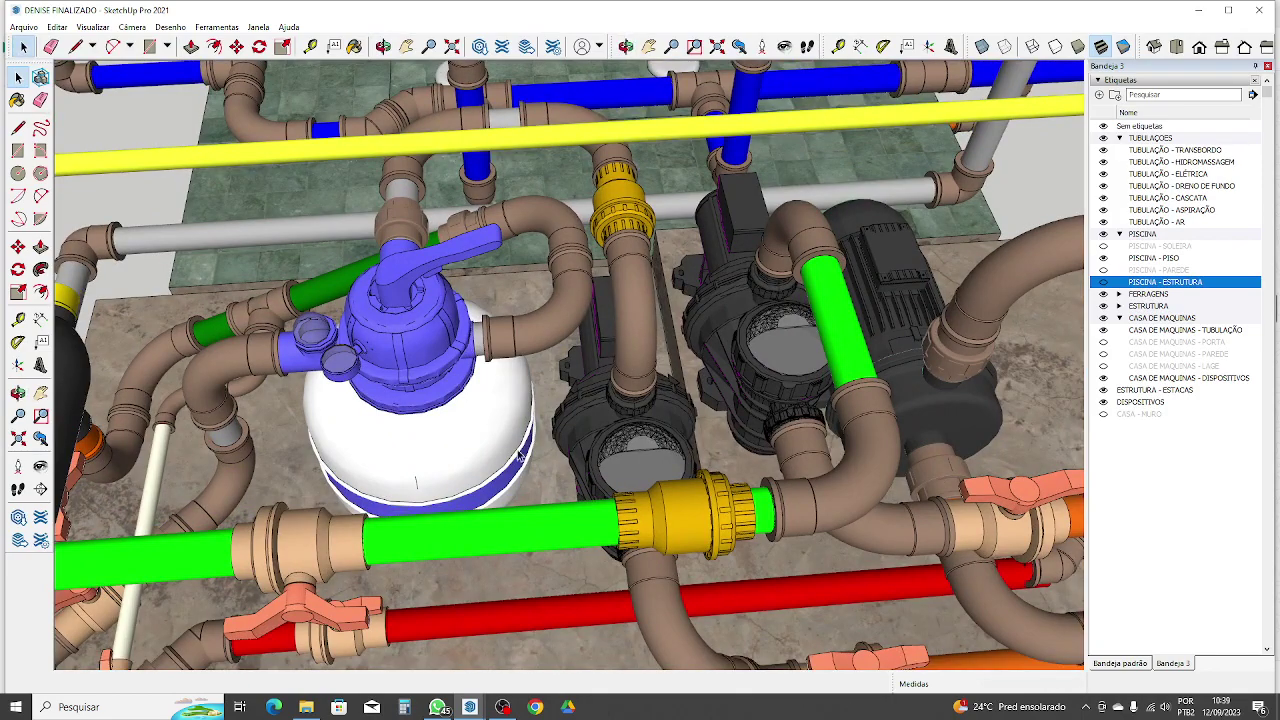
# Step: Examine the filter's blue multiport valve and trace its pipes to the black cylindrical device and the red line
pyautogui.scroll(-3, 518, 450)
pyautogui.moveTo(518, 450); pyautogui.dragTo(357, 381, button='middle')
pyautogui.scroll(2, 450, 292)
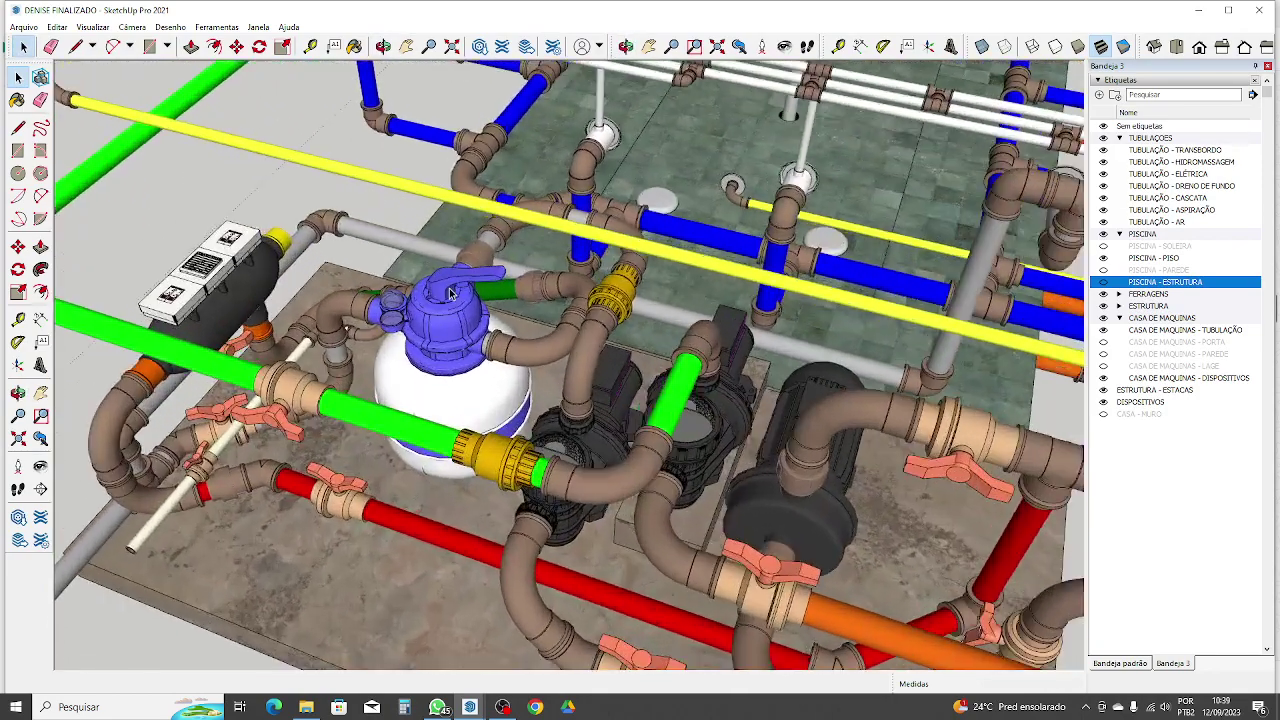
pyautogui.moveTo(432, 296); pyautogui.dragTo(632, 392, button='middle')
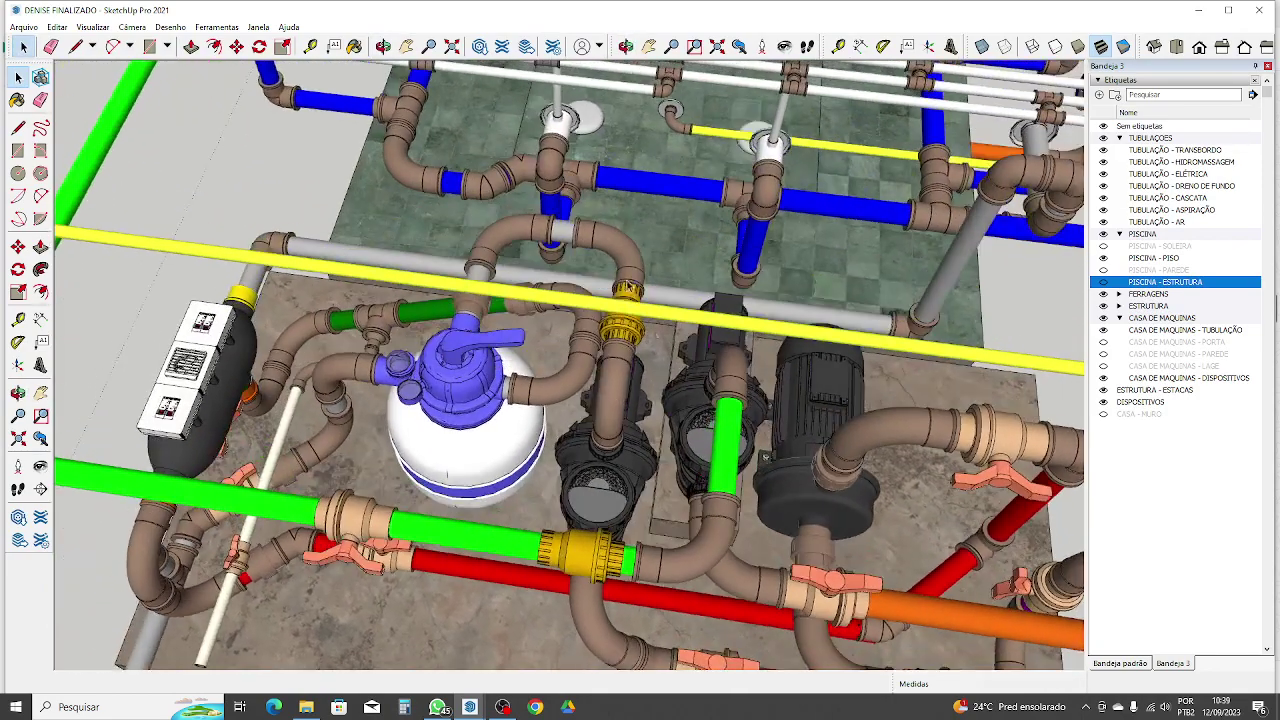
pyautogui.scroll(2, 468, 352)
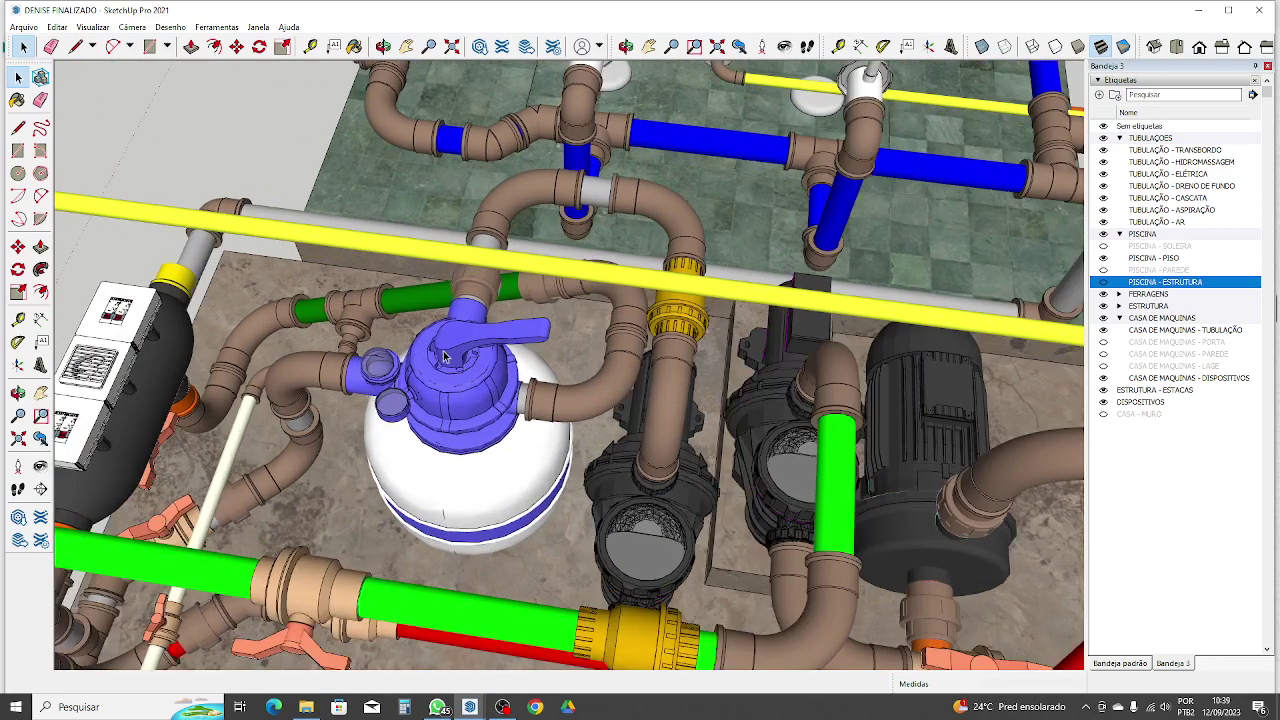
pyautogui.moveTo(441, 388); pyautogui.dragTo(577, 410, button='middle')
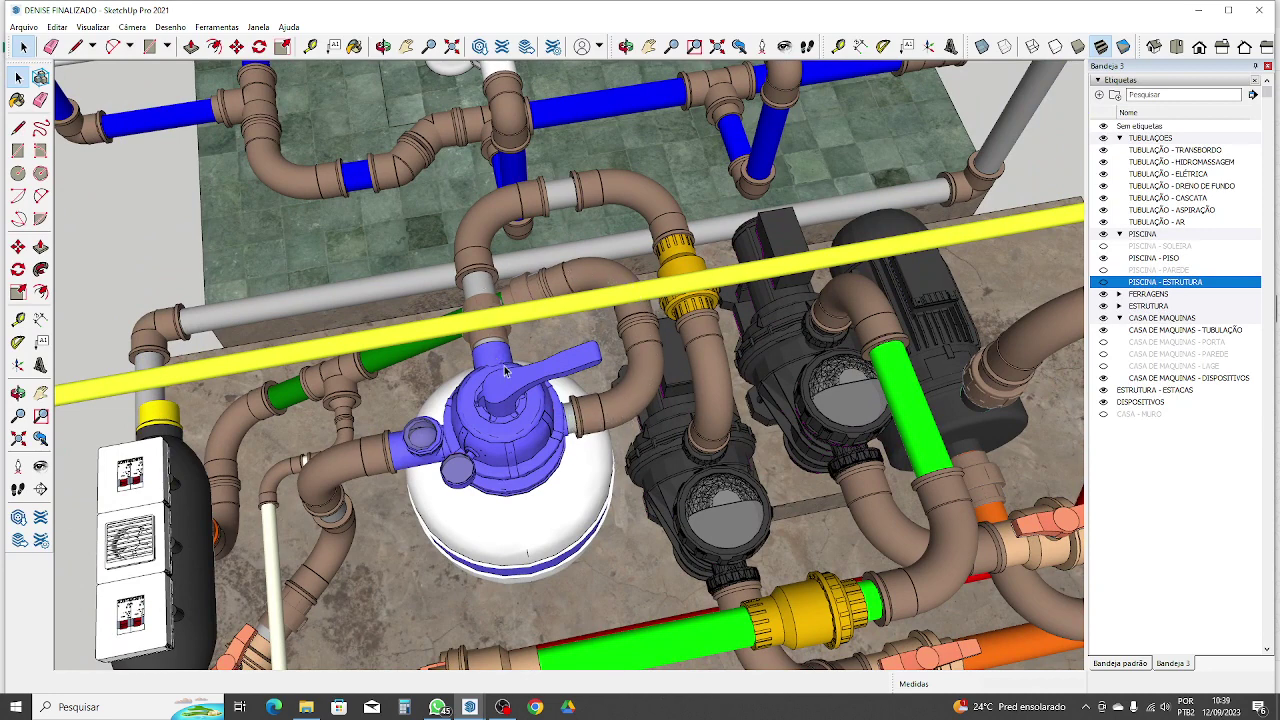
pyautogui.moveTo(478, 316)
pyautogui.mouseDown(button='middle')
pyautogui.moveTo(276, 271)
pyautogui.moveTo(264, 293)
pyautogui.mouseUp(button='middle')
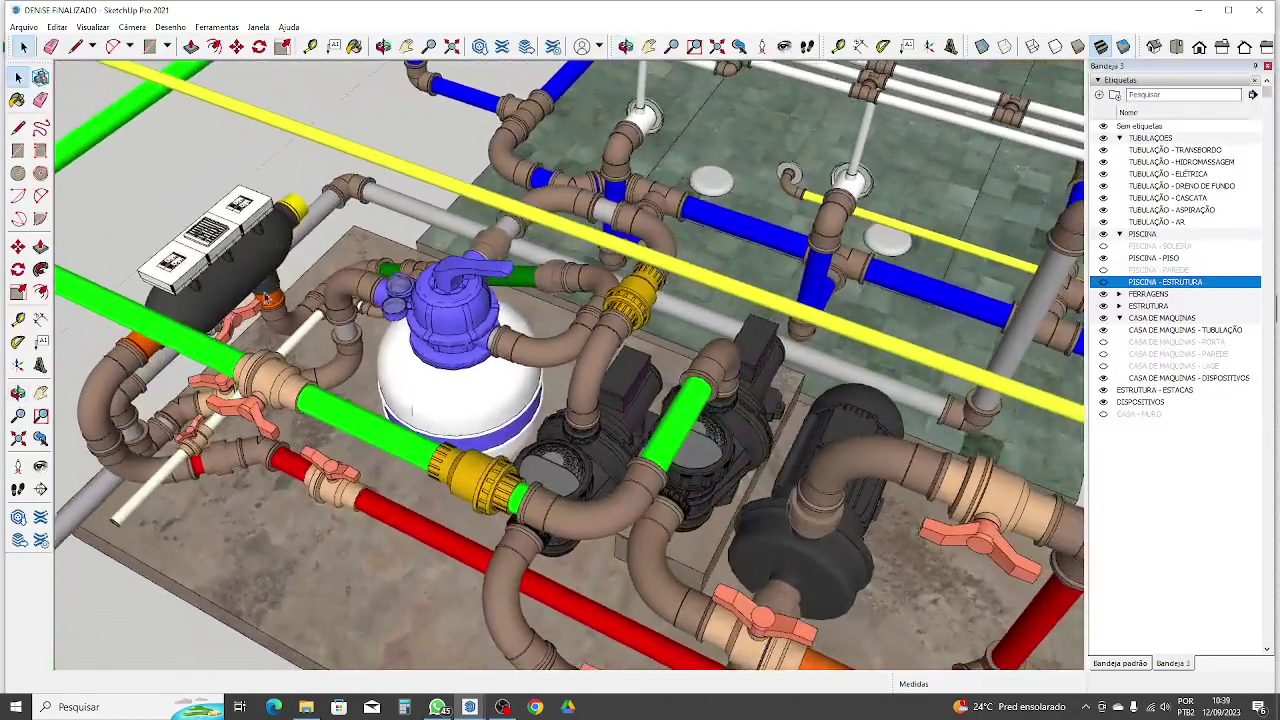
pyautogui.scroll(1, 291, 321)
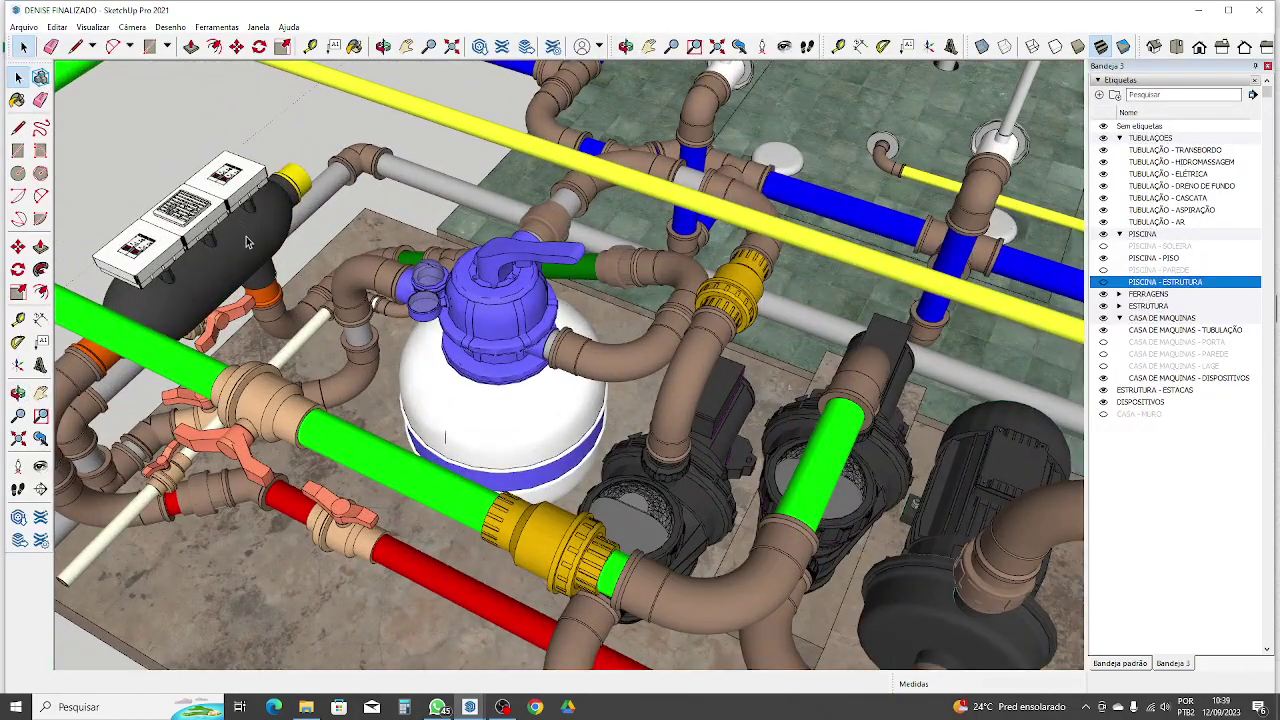
pyautogui.scroll(2, 248, 238)
pyautogui.scroll(-3, 308, 215)
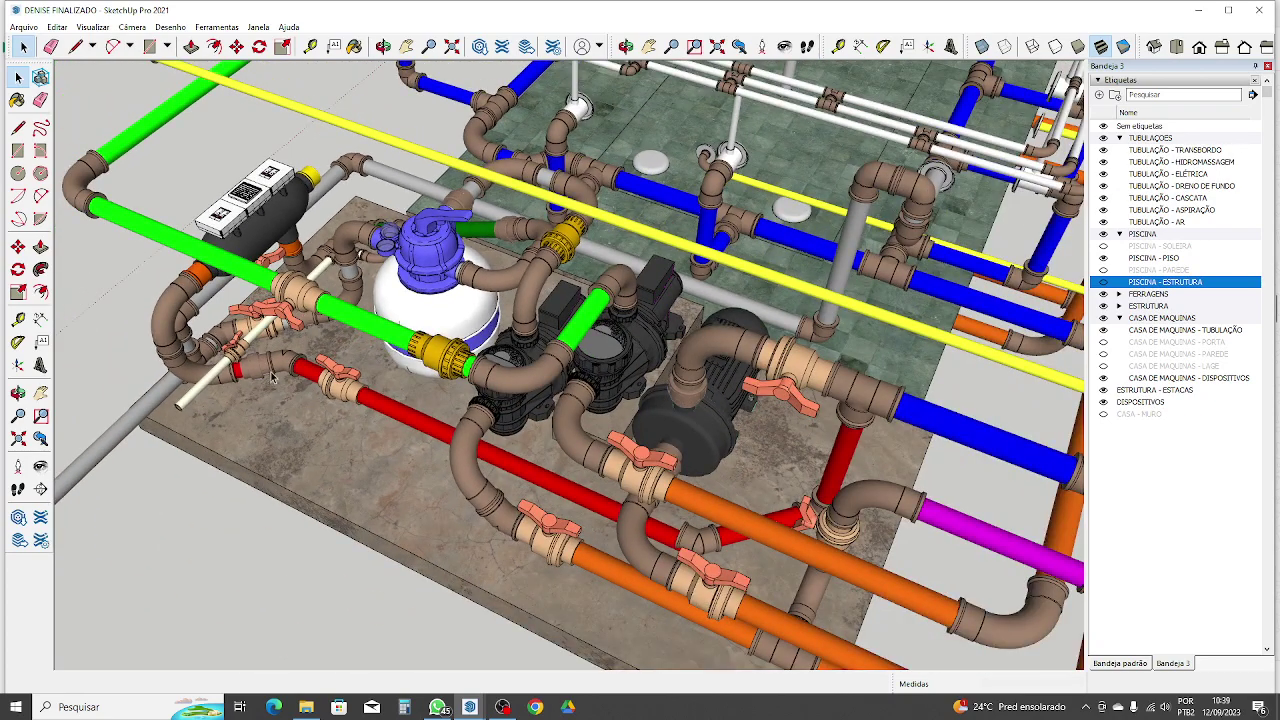
pyautogui.moveTo(303, 368); pyautogui.dragTo(475, 425, button='middle')
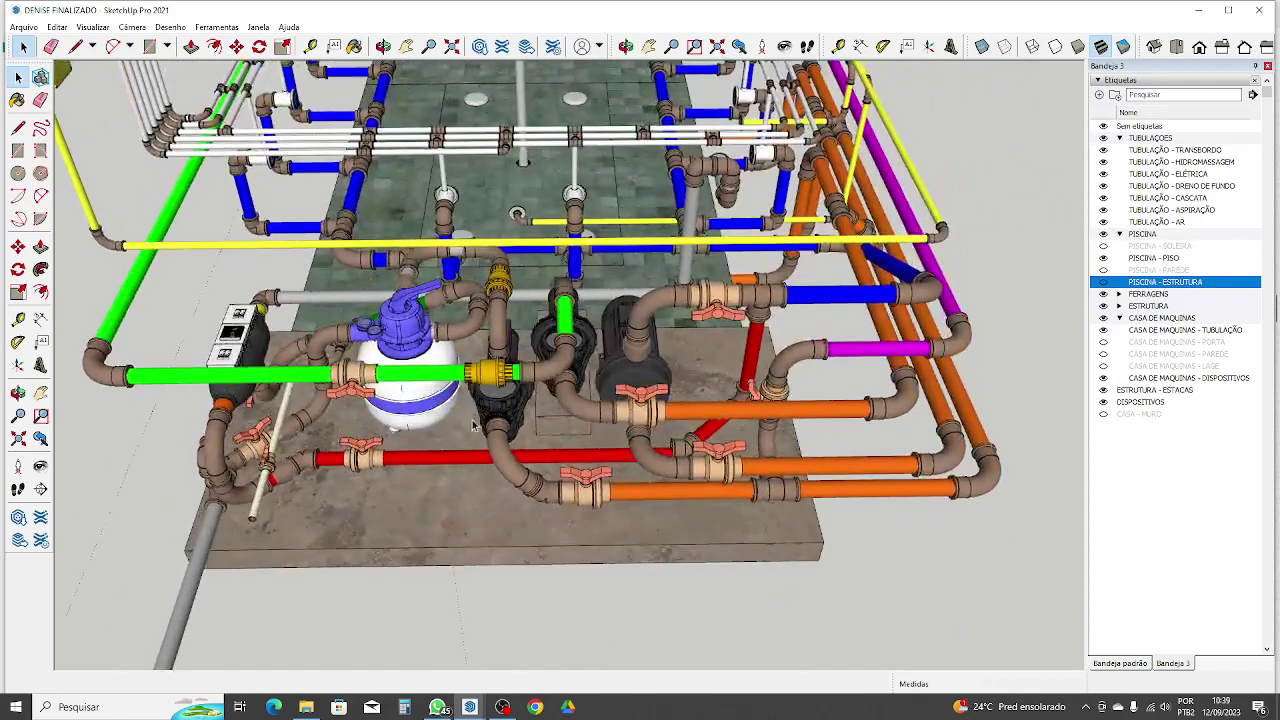
# Step: Examine the strainerless pump's outlet valve and blue pipe, and the orange suction pipes with their valves beside it
pyautogui.scroll(1, 408, 445)
pyautogui.scroll(-2, 455, 463)
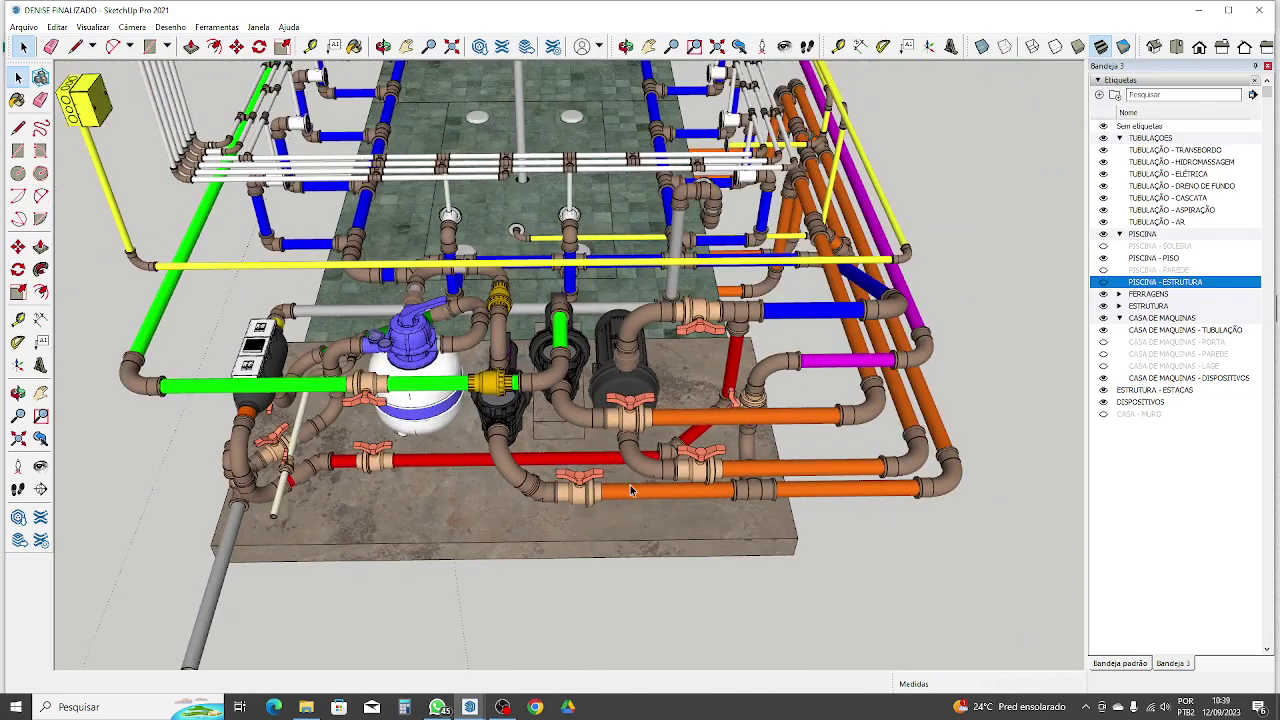
pyautogui.scroll(5, 757, 320)
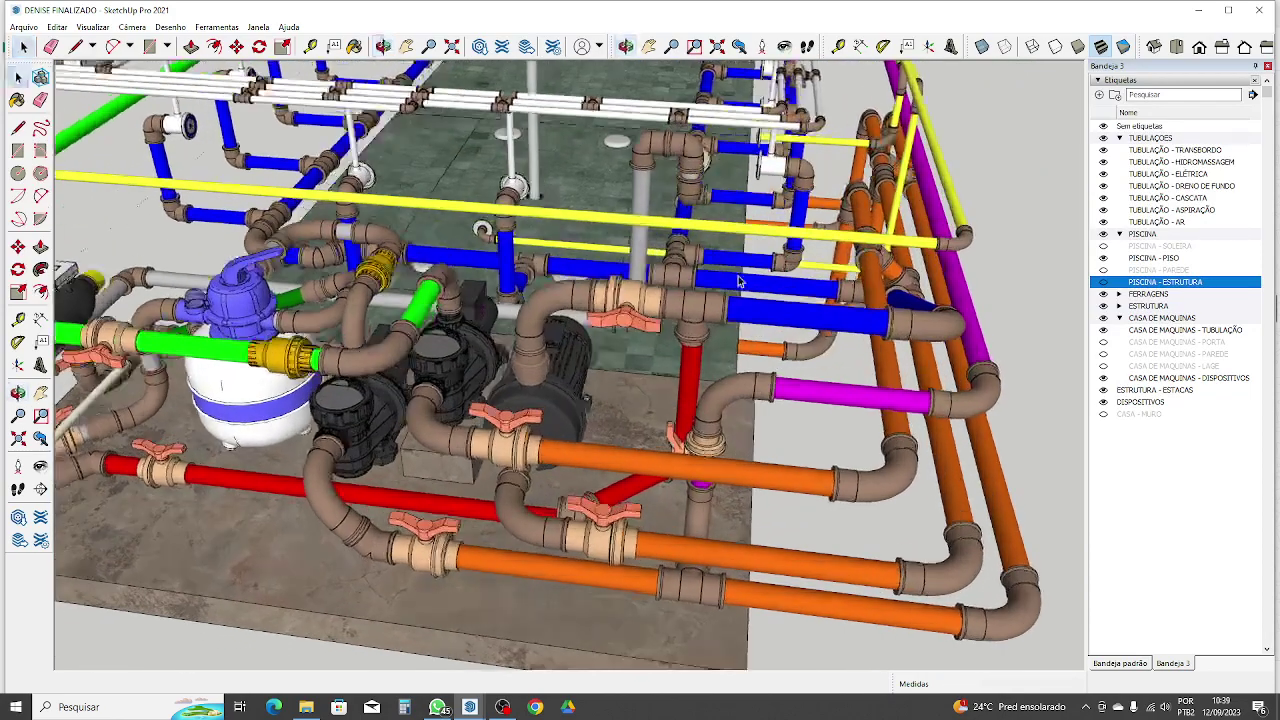
pyautogui.scroll(2, 739, 300)
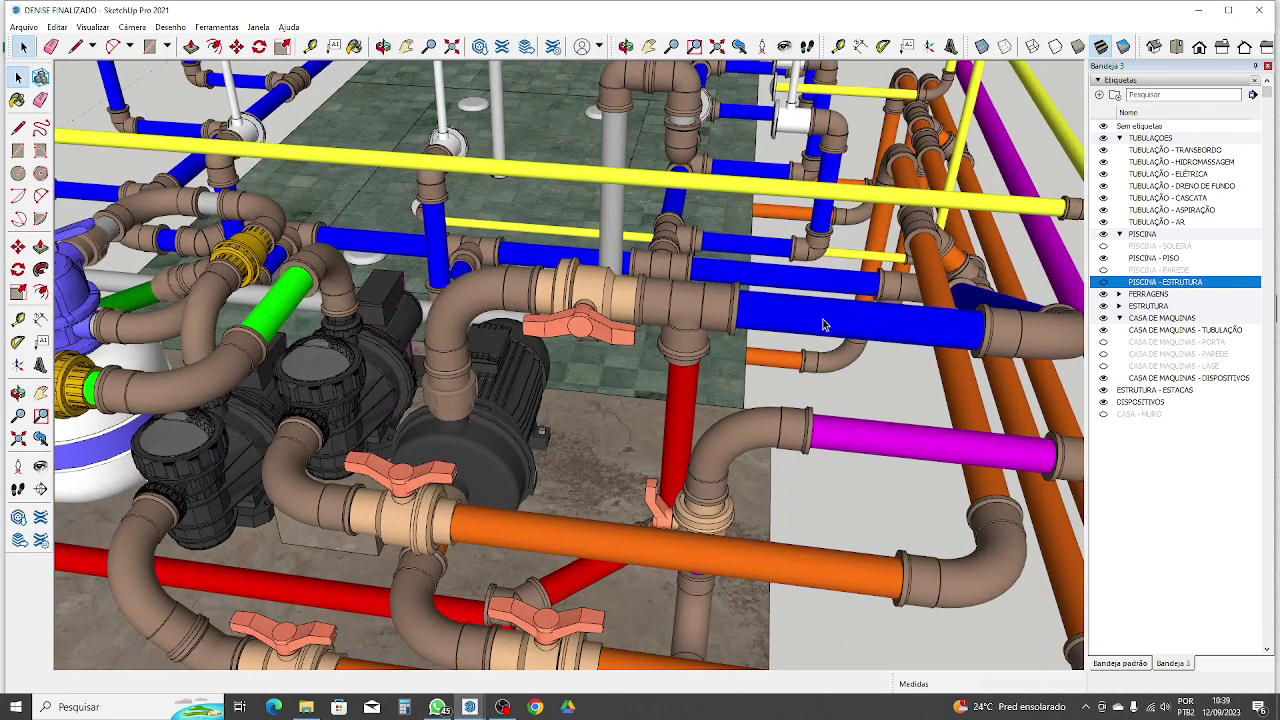
pyautogui.scroll(-2, 747, 316)
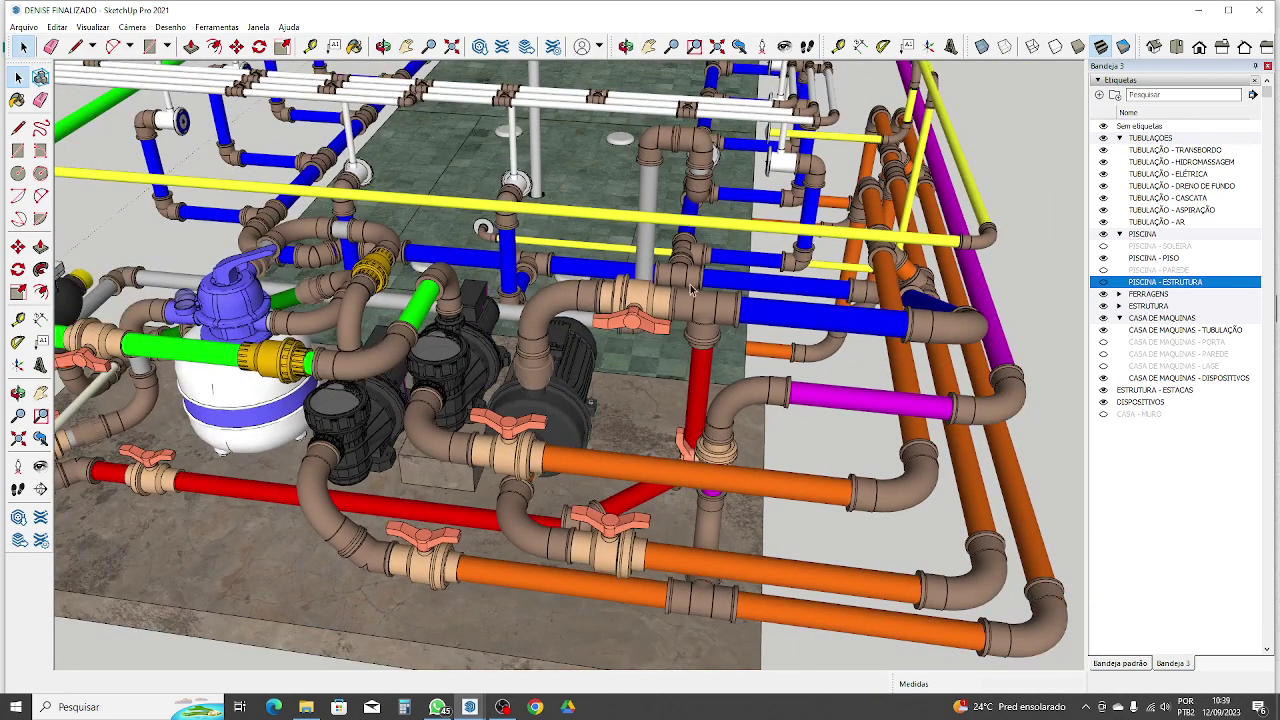
pyautogui.moveTo(690, 284); pyautogui.dragTo(661, 400, button='middle')
pyautogui.scroll(-3, 661, 410)
pyautogui.scroll(-3, 660, 410)
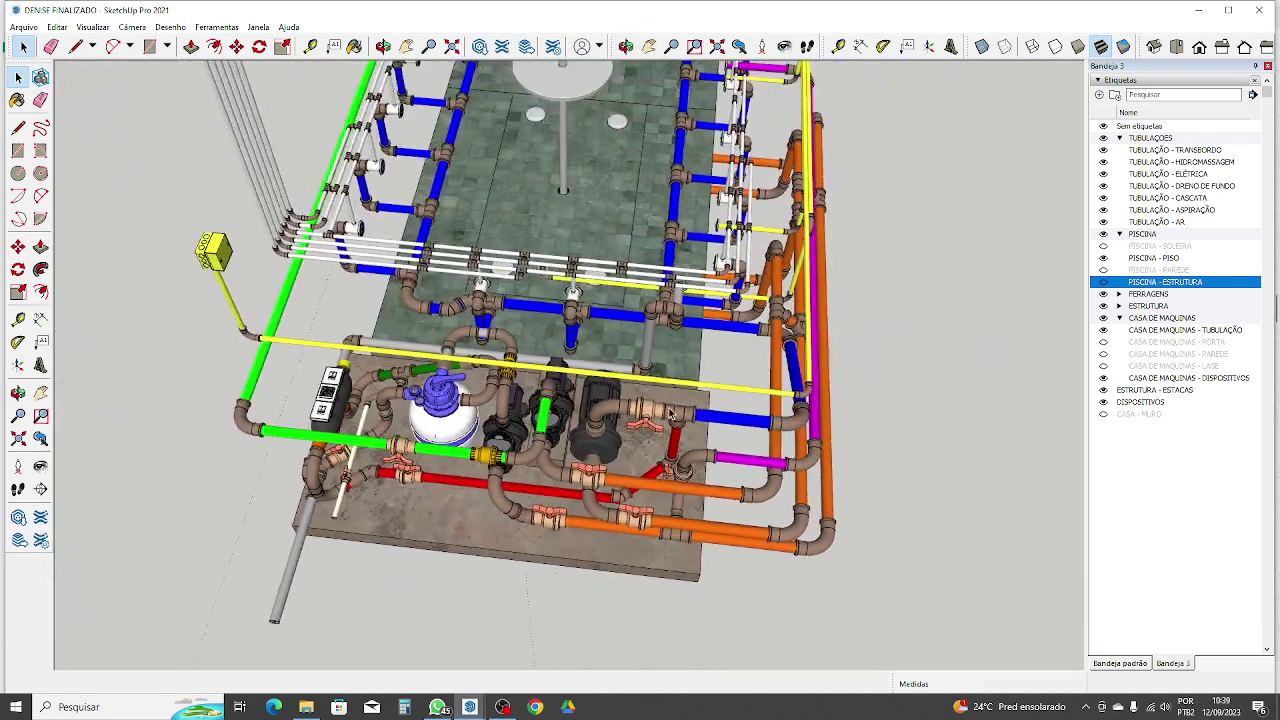
# Step: Trace the blue hydromassage pipes around the pool floor, inspecting the jets and white air pipes up to the machine room side
pyautogui.scroll(4, 492, 104)
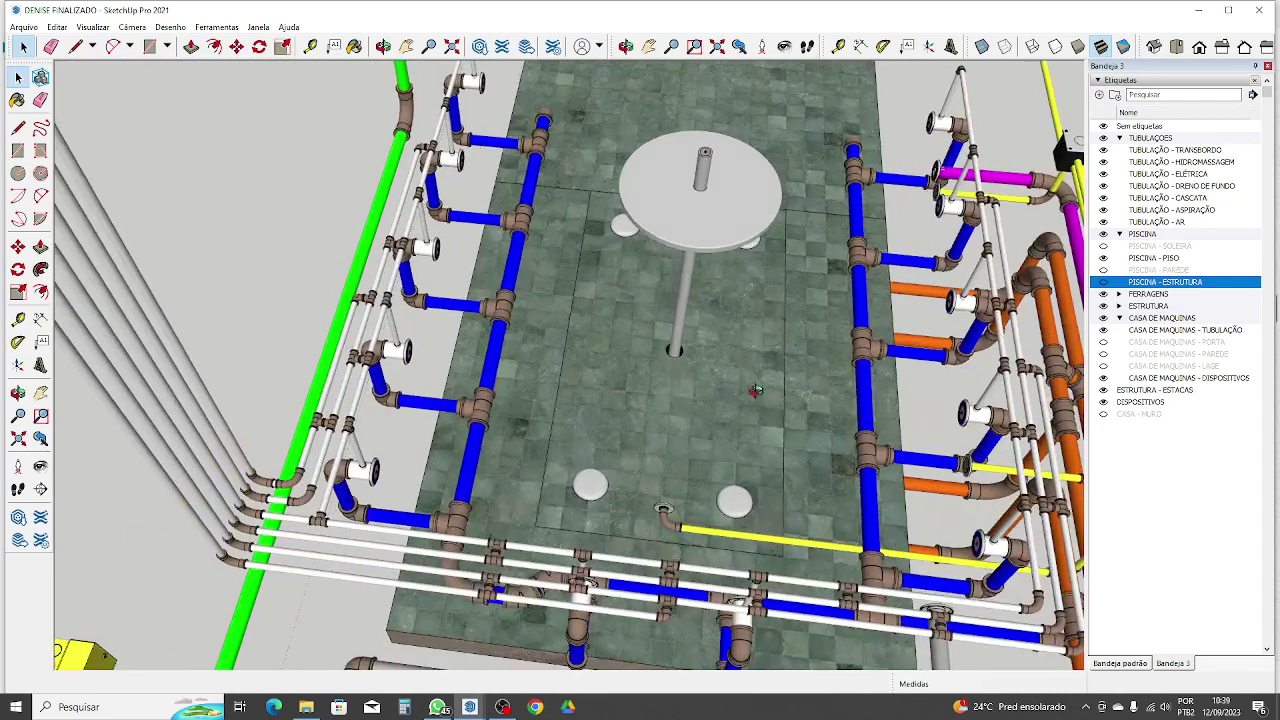
pyautogui.moveTo(700, 240); pyautogui.dragTo(465, 256, button='middle')
pyautogui.scroll(2, 464, 254)
pyautogui.scroll(1, 380, 255)
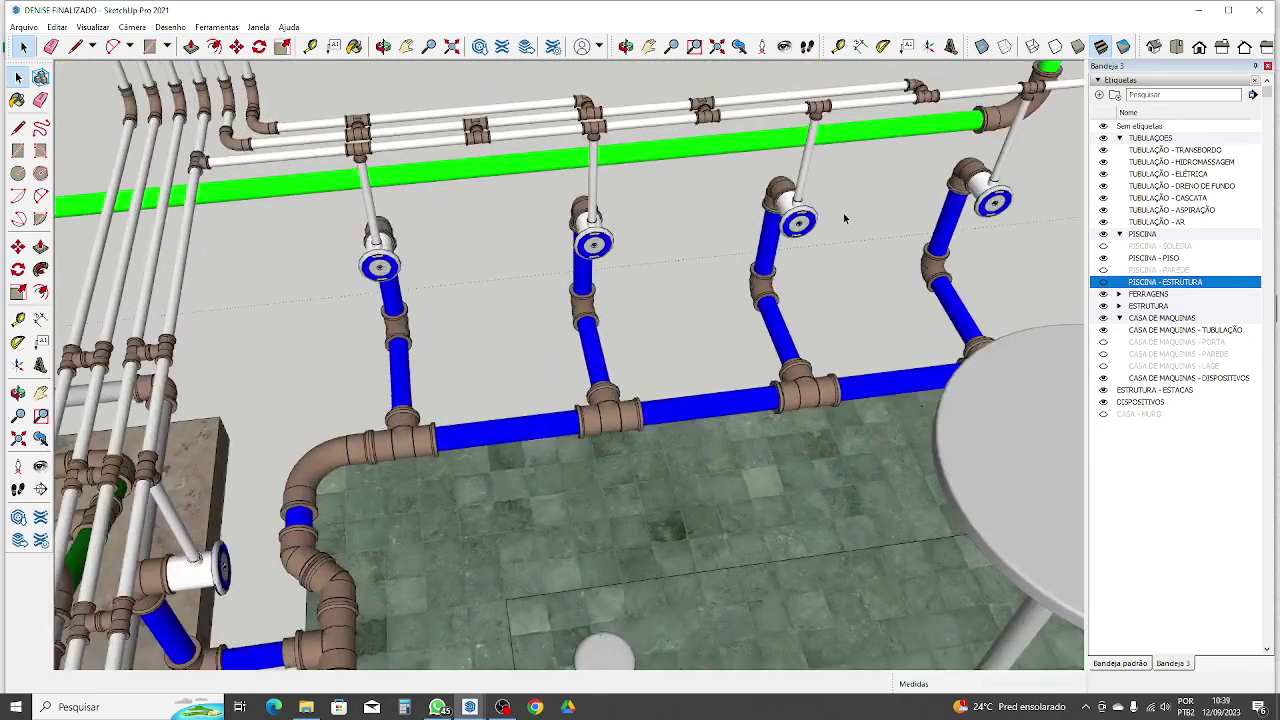
pyautogui.scroll(-4, 328, 260)
pyautogui.moveTo(520, 286)
pyautogui.mouseDown(button='middle')
pyautogui.moveTo(363, 260)
pyautogui.moveTo(515, 296)
pyautogui.mouseUp(button='middle')
pyautogui.scroll(4, 363, 260)
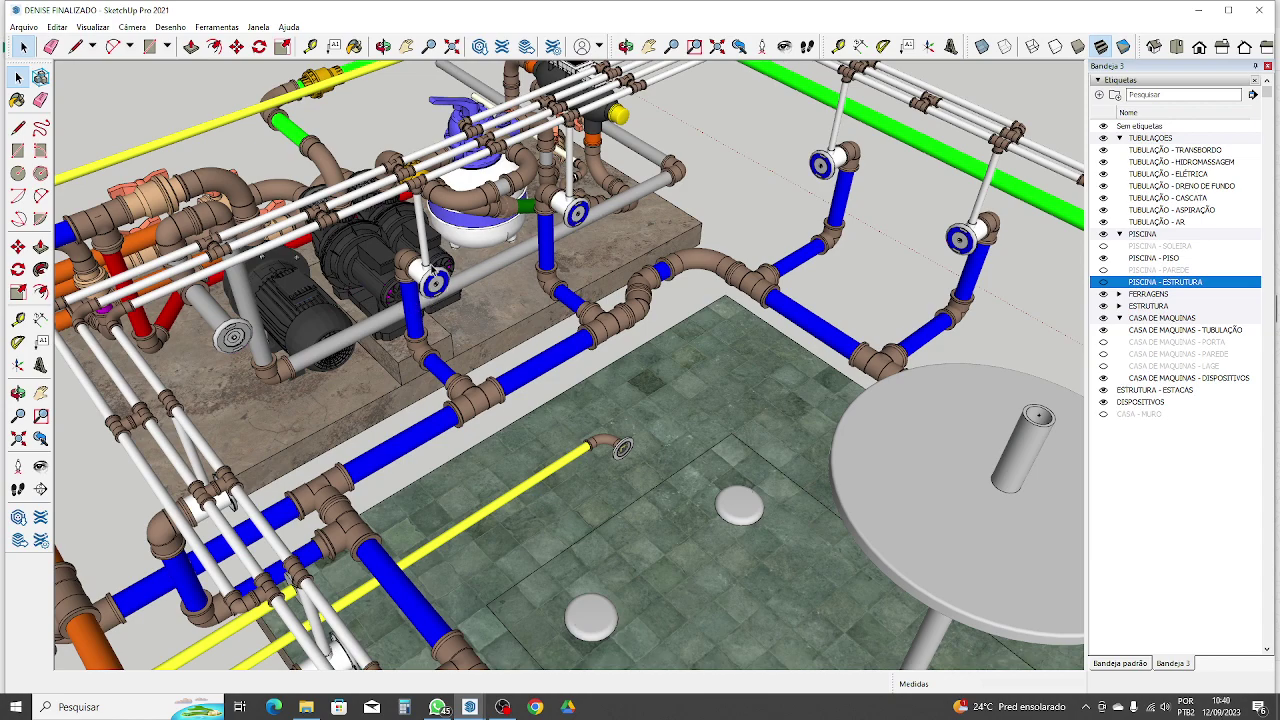
pyautogui.scroll(3, 431, 268)
pyautogui.moveTo(431, 268)
pyautogui.mouseDown(button='middle')
pyautogui.moveTo(529, 252)
pyautogui.moveTo(528, 343)
pyautogui.mouseUp(button='middle')
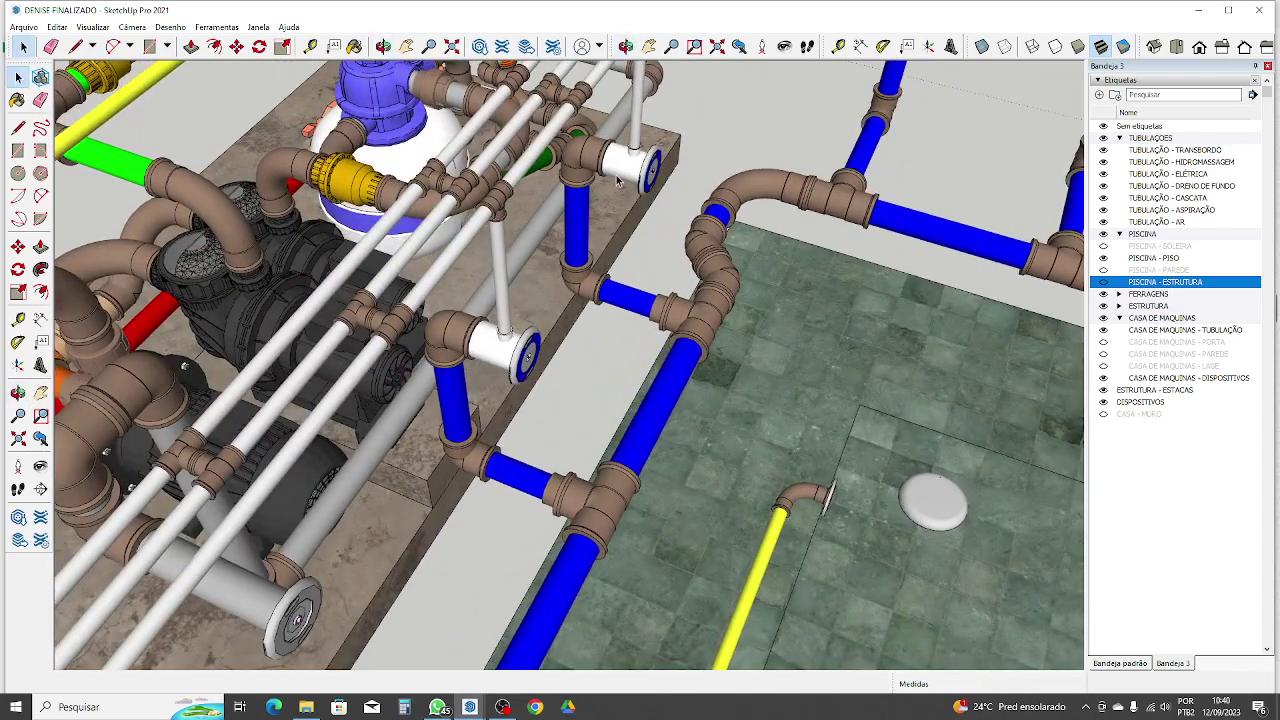
pyautogui.scroll(-1, 510, 334)
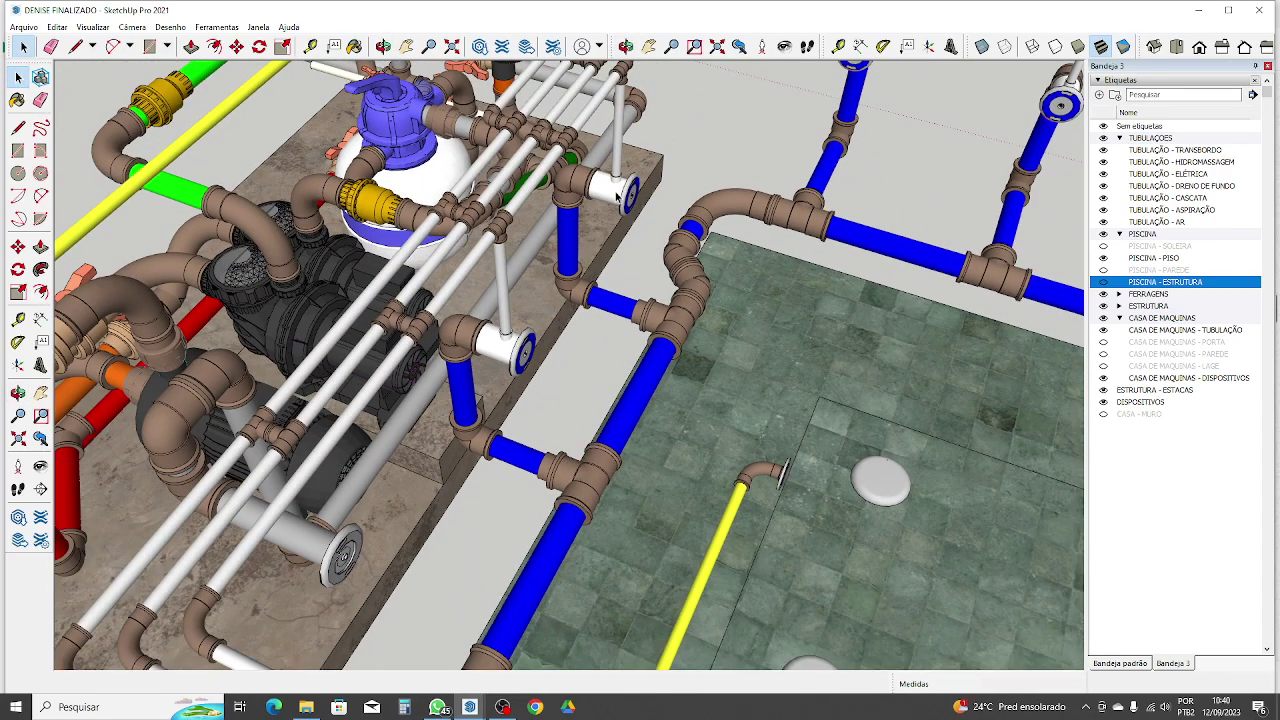
pyautogui.scroll(-5, 617, 197)
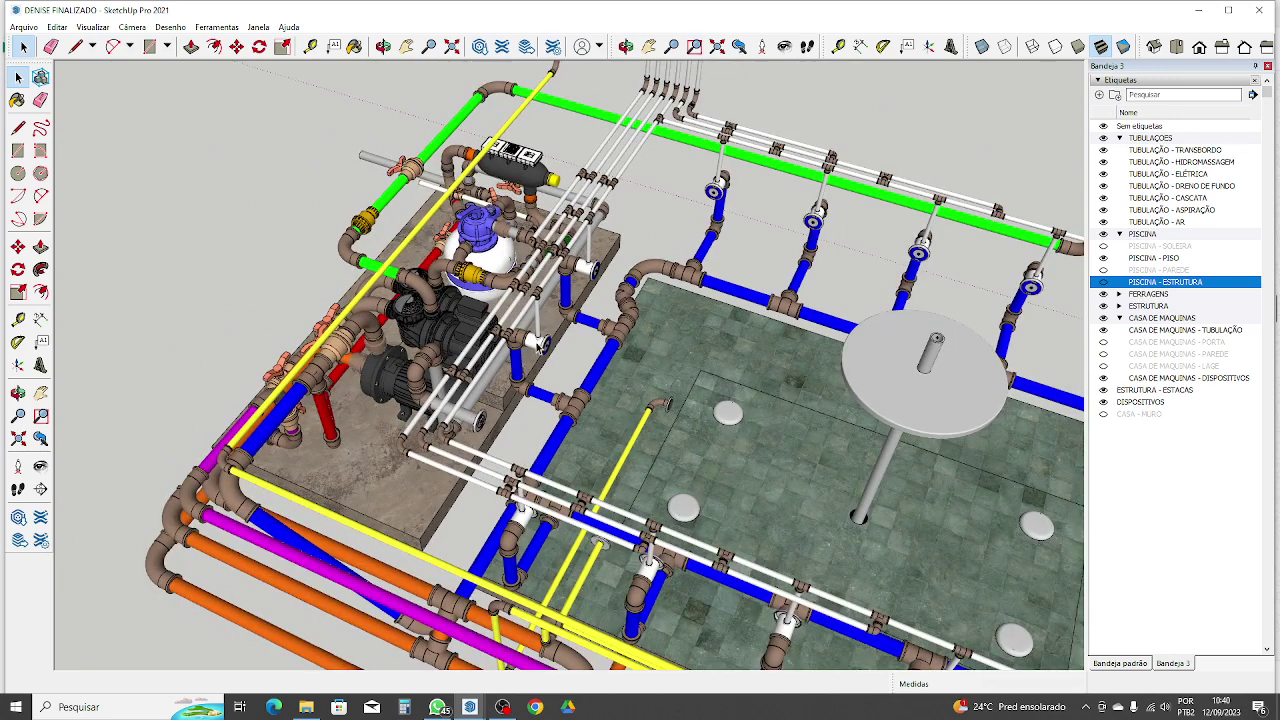
pyautogui.scroll(-4, 510, 268)
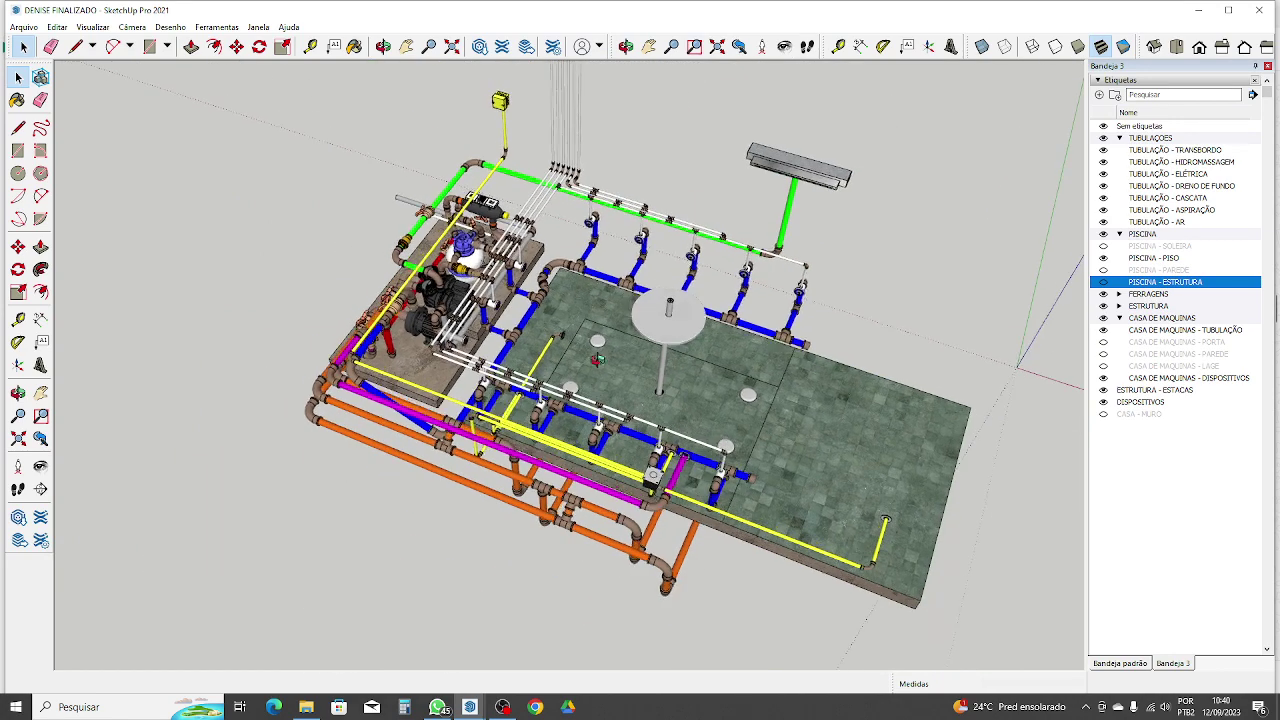
# Step: Make the pool's PISCINA - ESTRUTURA and PISCINA - PAREDE tags visible
pyautogui.moveTo(510, 268); pyautogui.dragTo(446, 330, button='middle')
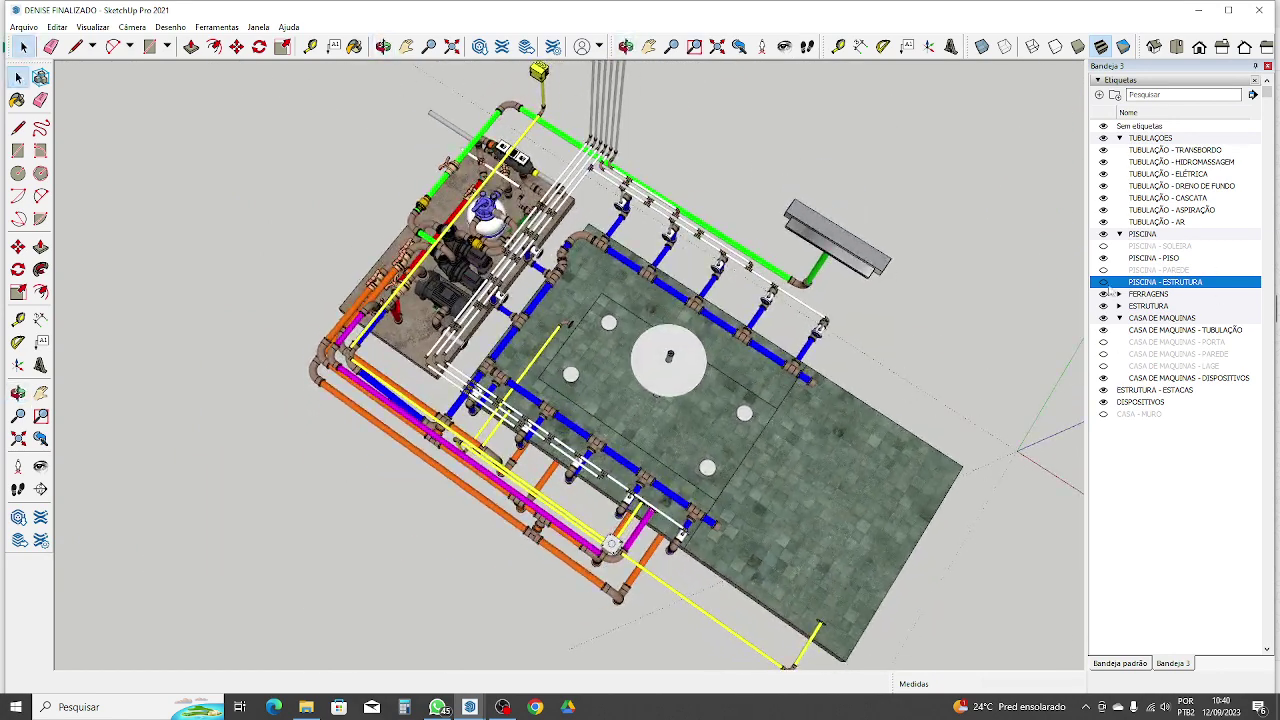
pyautogui.click(1103, 282)
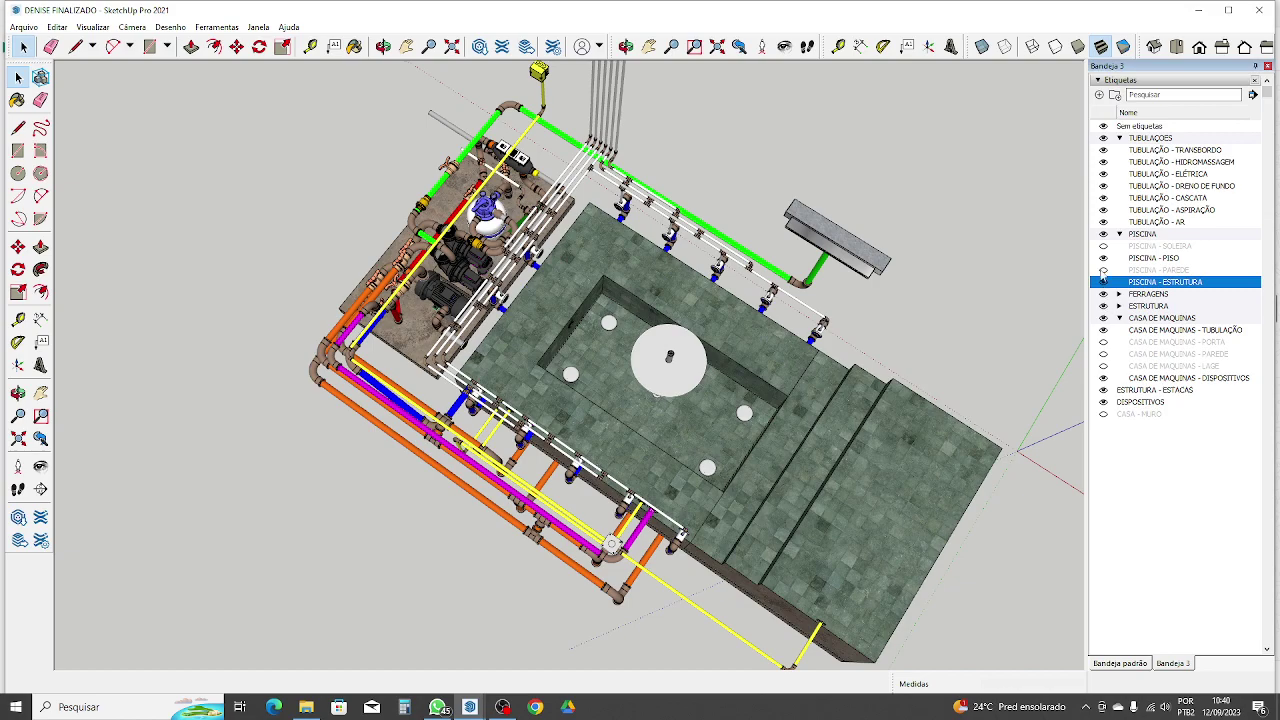
pyautogui.click(1103, 270)
pyautogui.moveTo(770, 456); pyautogui.dragTo(755, 462, button='middle')
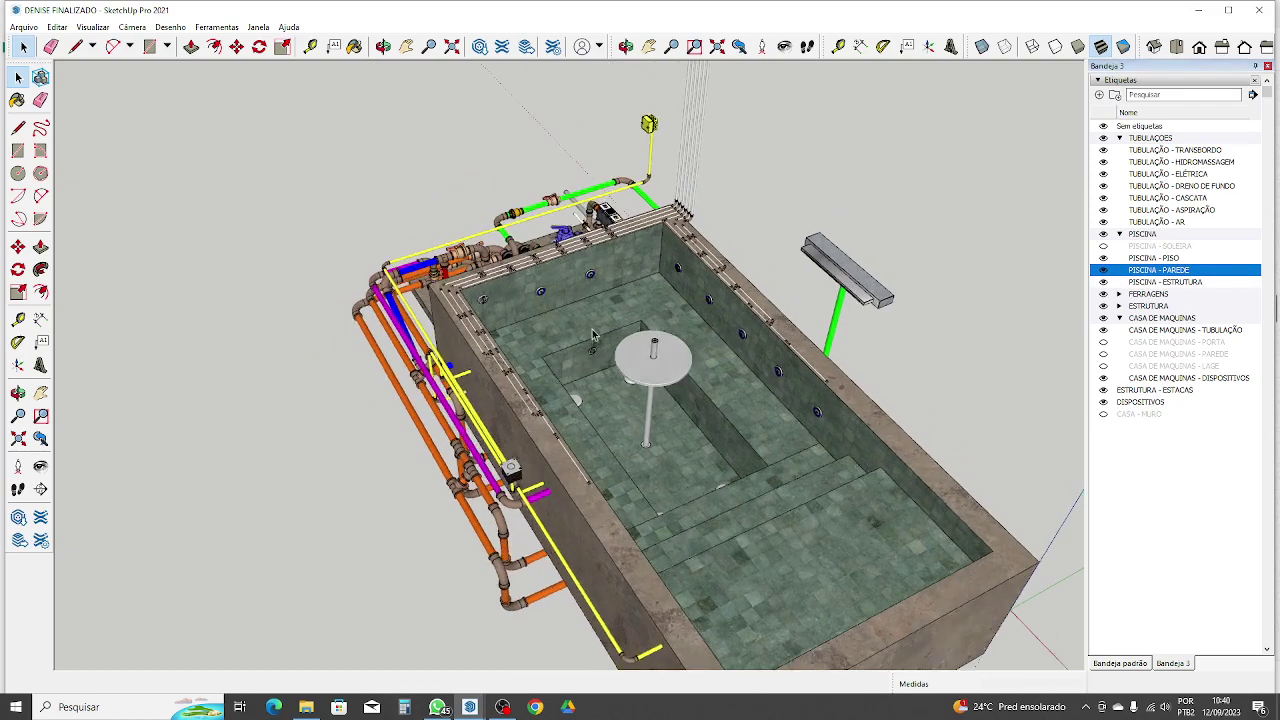
# Step: Examine the hydromassage jets on the pool's inner walls and the sunken area around the round table
pyautogui.scroll(5, 745, 466)
pyautogui.scroll(2, 728, 443)
pyautogui.moveTo(661, 323); pyautogui.dragTo(881, 321, button='middle')
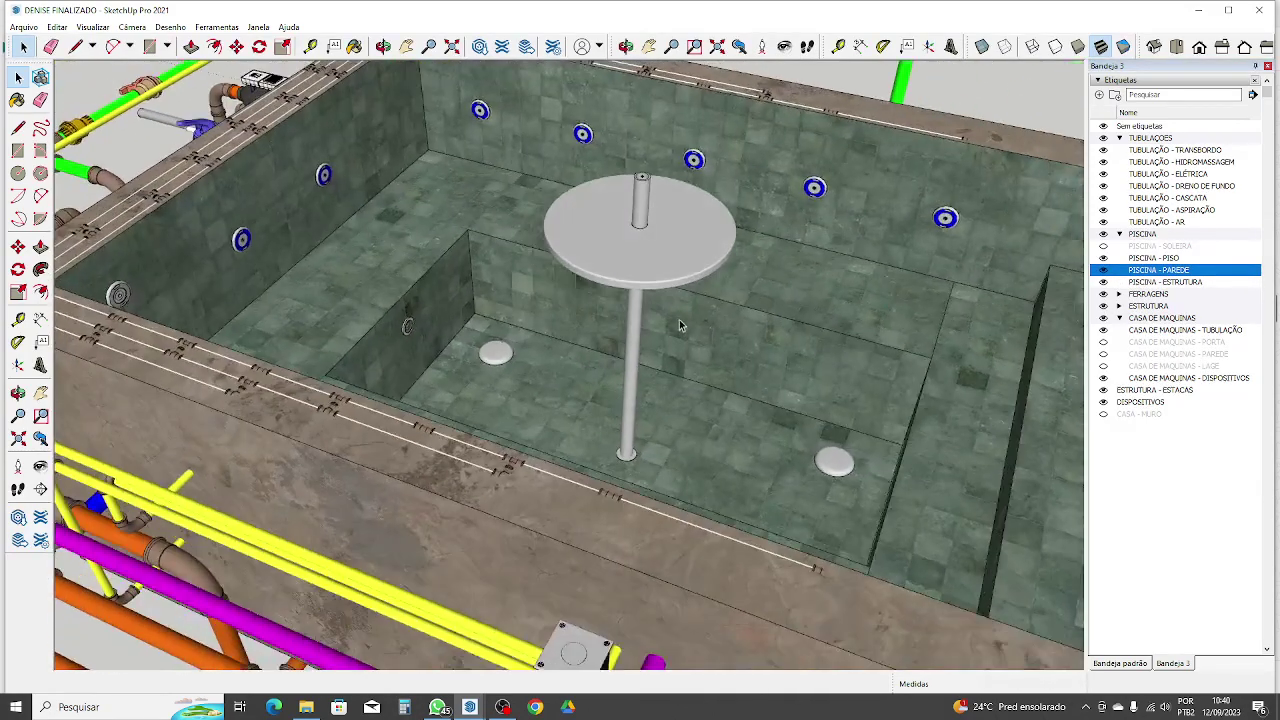
pyautogui.scroll(-1, 661, 322)
pyautogui.scroll(-3, 560, 295)
pyautogui.moveTo(300, 318); pyautogui.dragTo(463, 323, button='middle')
pyautogui.scroll(5, 463, 323)
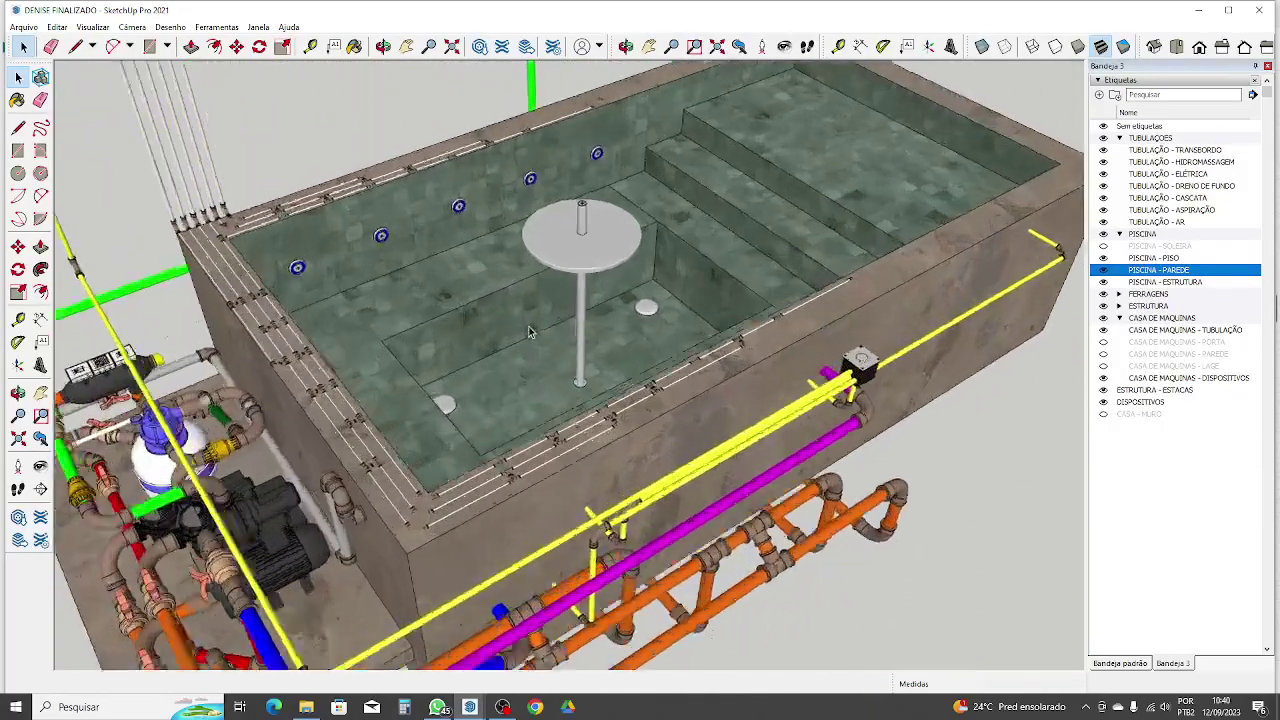
pyautogui.scroll(6, 463, 323)
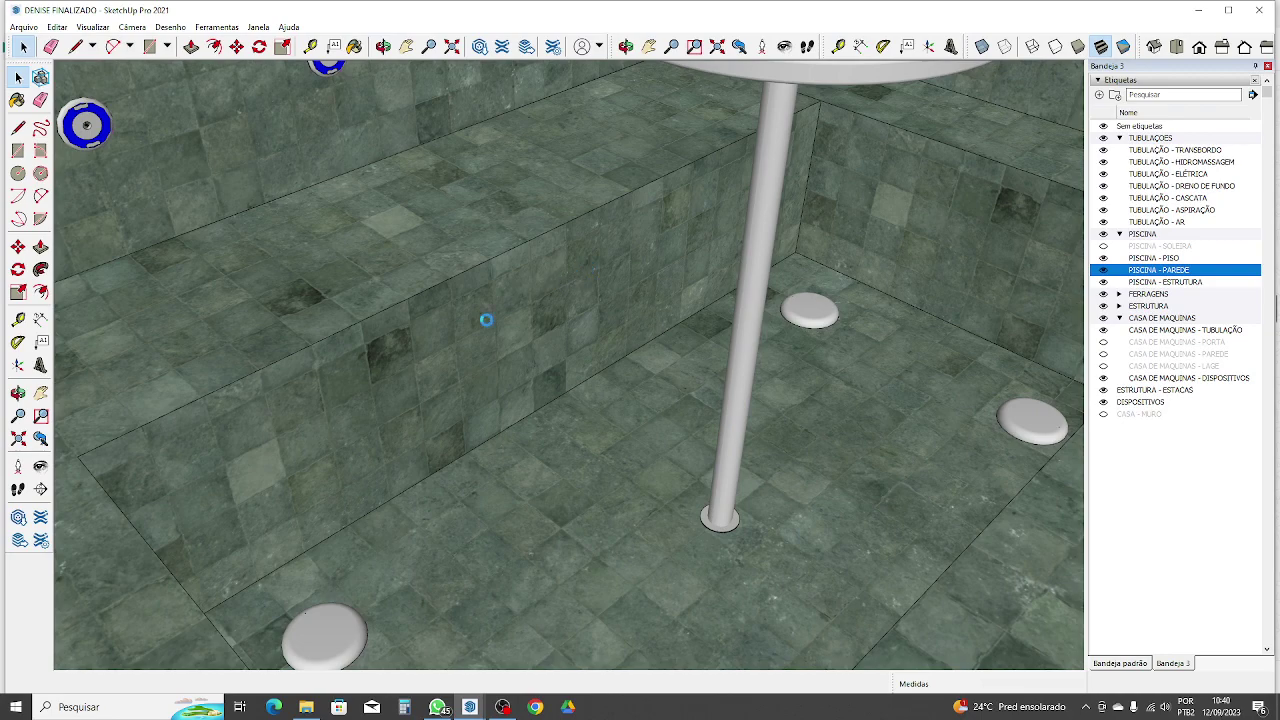
pyautogui.scroll(-6, 530, 290)
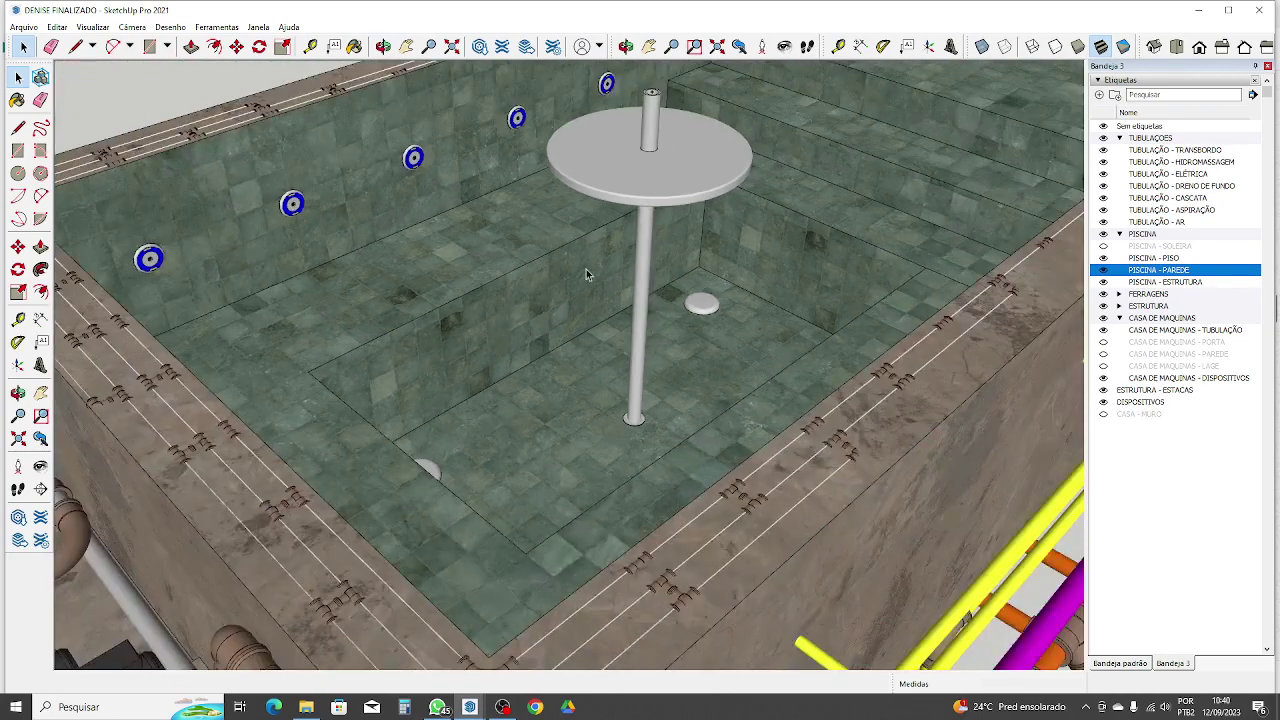
# Step: Inspect the four round white floor fixtures around the table in the sunken area, from above and at an angle
pyautogui.scroll(2, 510, 308)
pyautogui.scroll(-5, 566, 270)
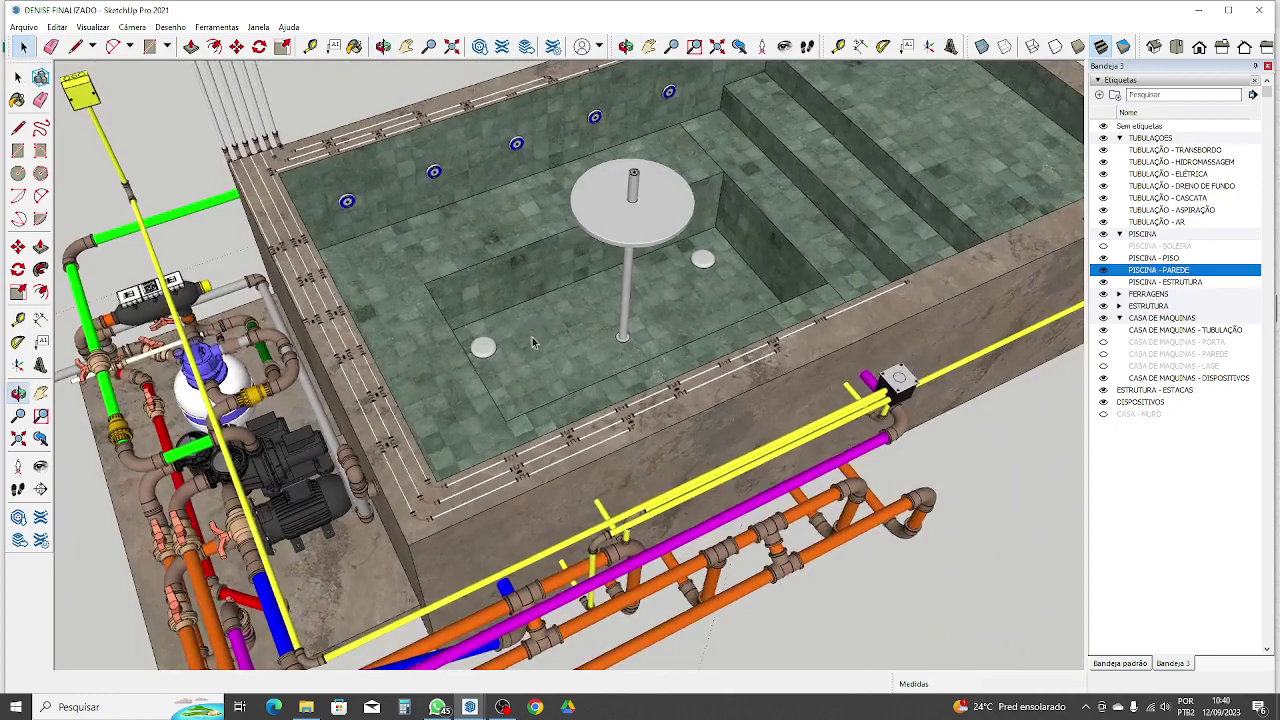
pyautogui.scroll(3, 574, 330)
pyautogui.moveTo(574, 330); pyautogui.dragTo(426, 366, button='middle')
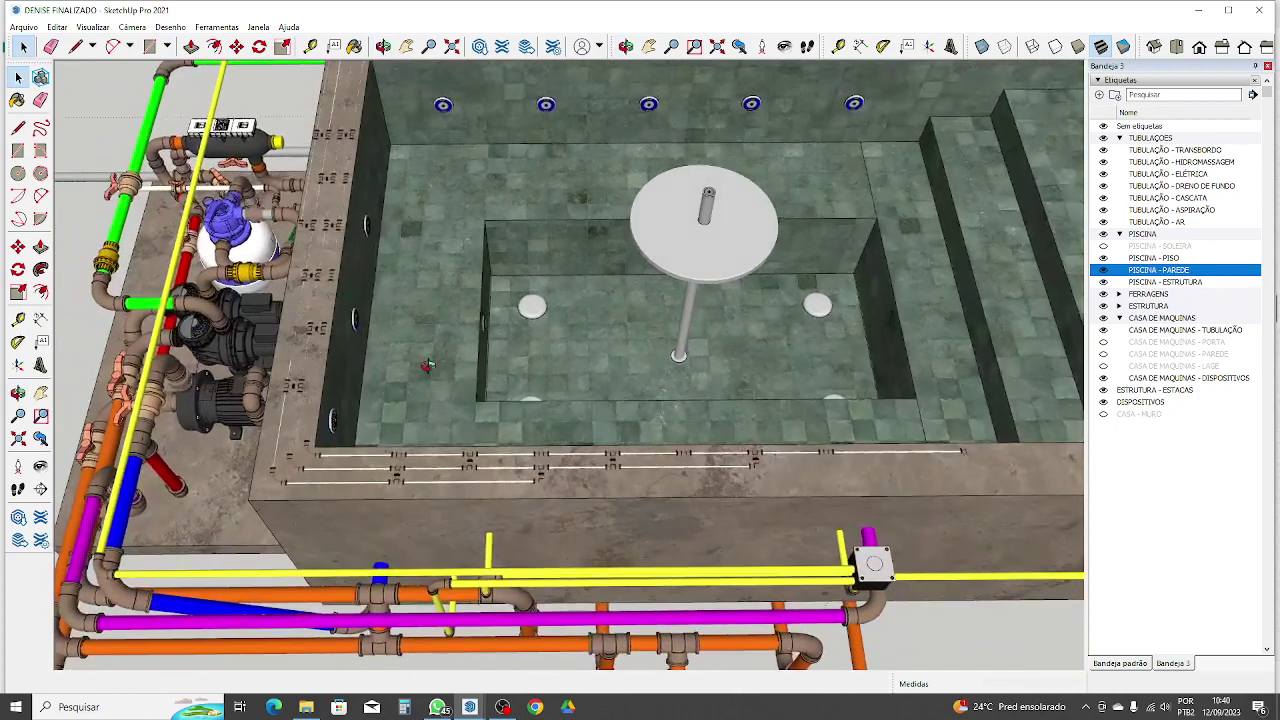
pyautogui.moveTo(738, 300); pyautogui.dragTo(740, 394, button='middle')
pyautogui.scroll(2, 835, 308)
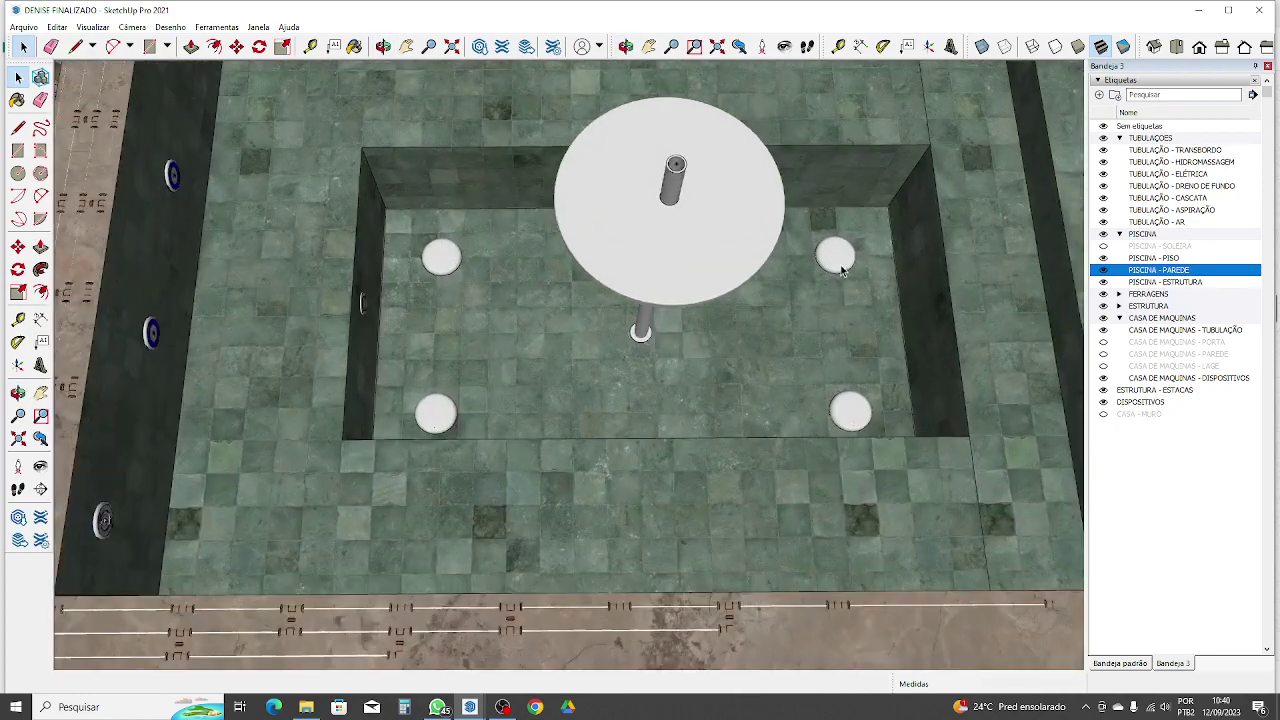
pyautogui.scroll(-2, 852, 382)
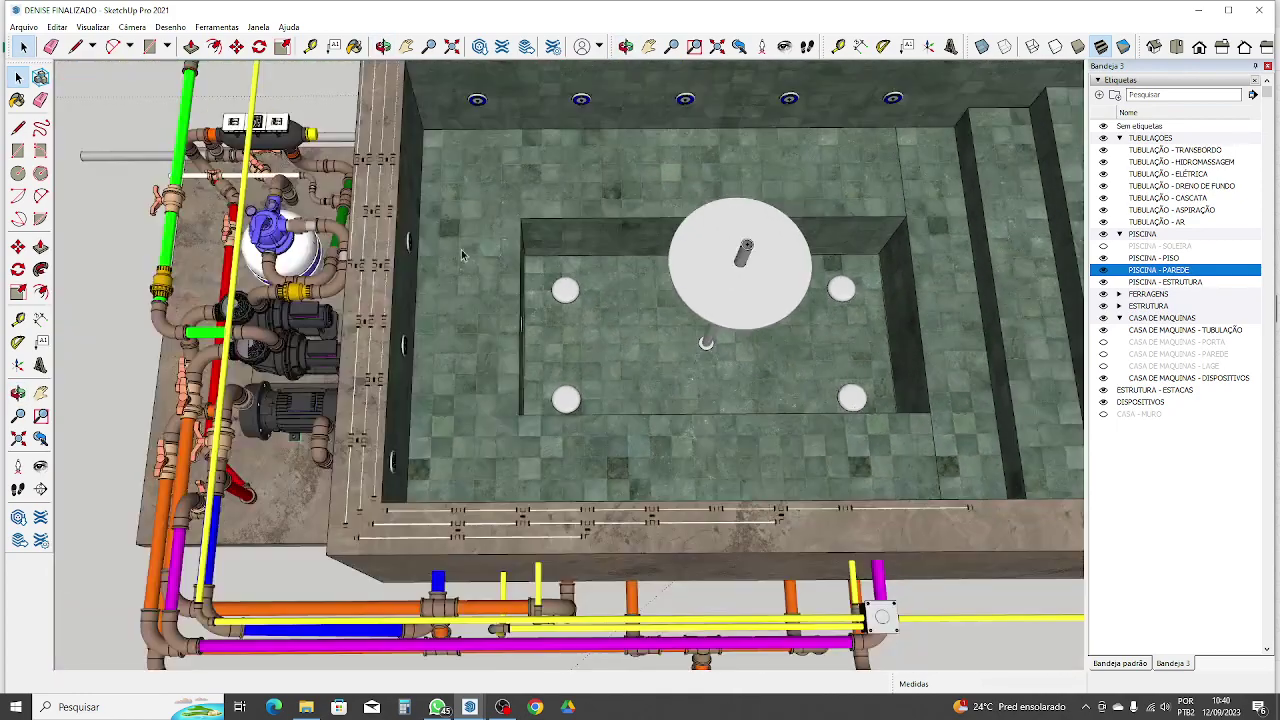
pyautogui.moveTo(582, 304); pyautogui.dragTo(636, 205, button='middle')
pyautogui.scroll(4, 638, 273)
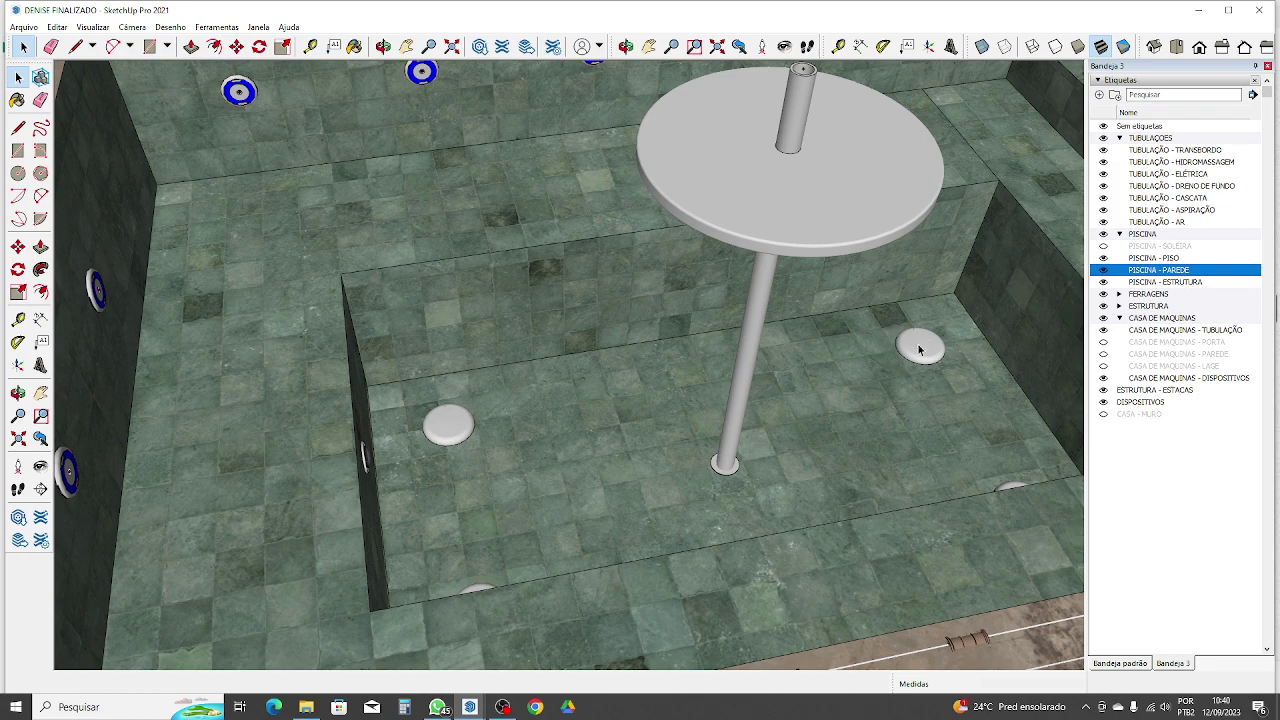
pyautogui.scroll(-5, 700, 340)
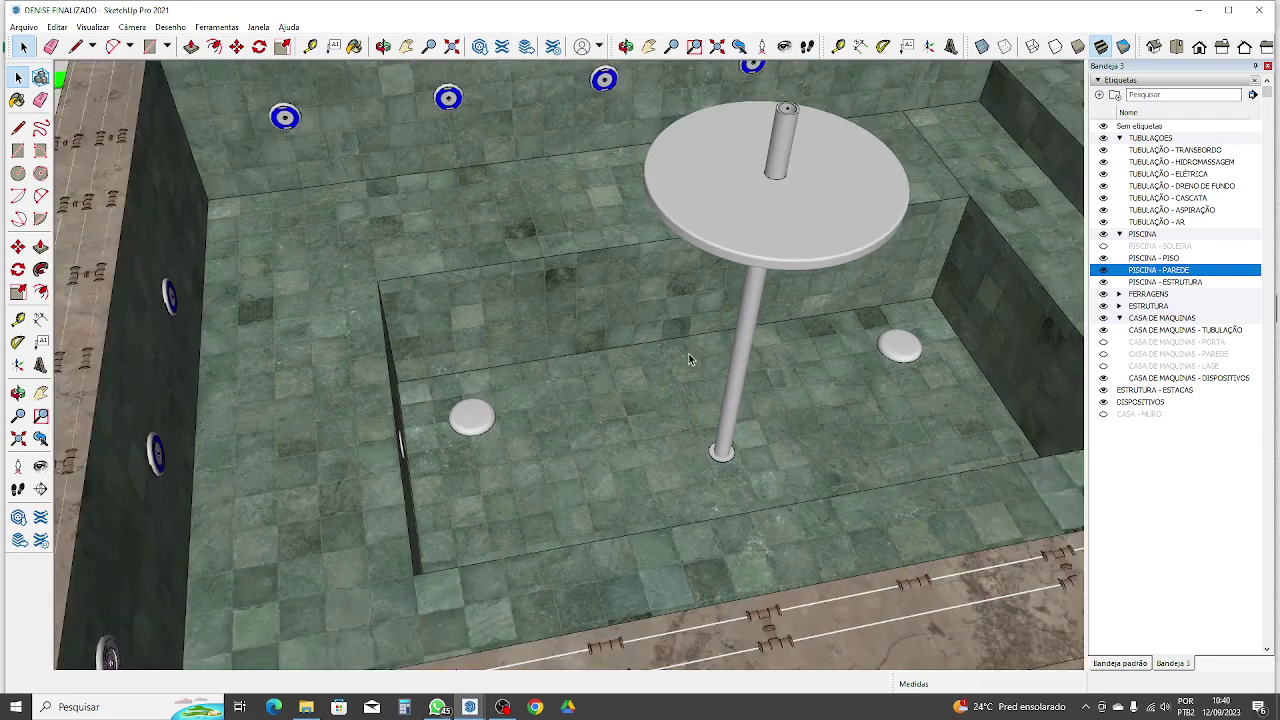
# Step: Examine the whole pool from above and from the side, including the wall jets, table, steps and embedded air pipes
pyautogui.moveTo(636, 352); pyautogui.dragTo(986, 300, button='middle')
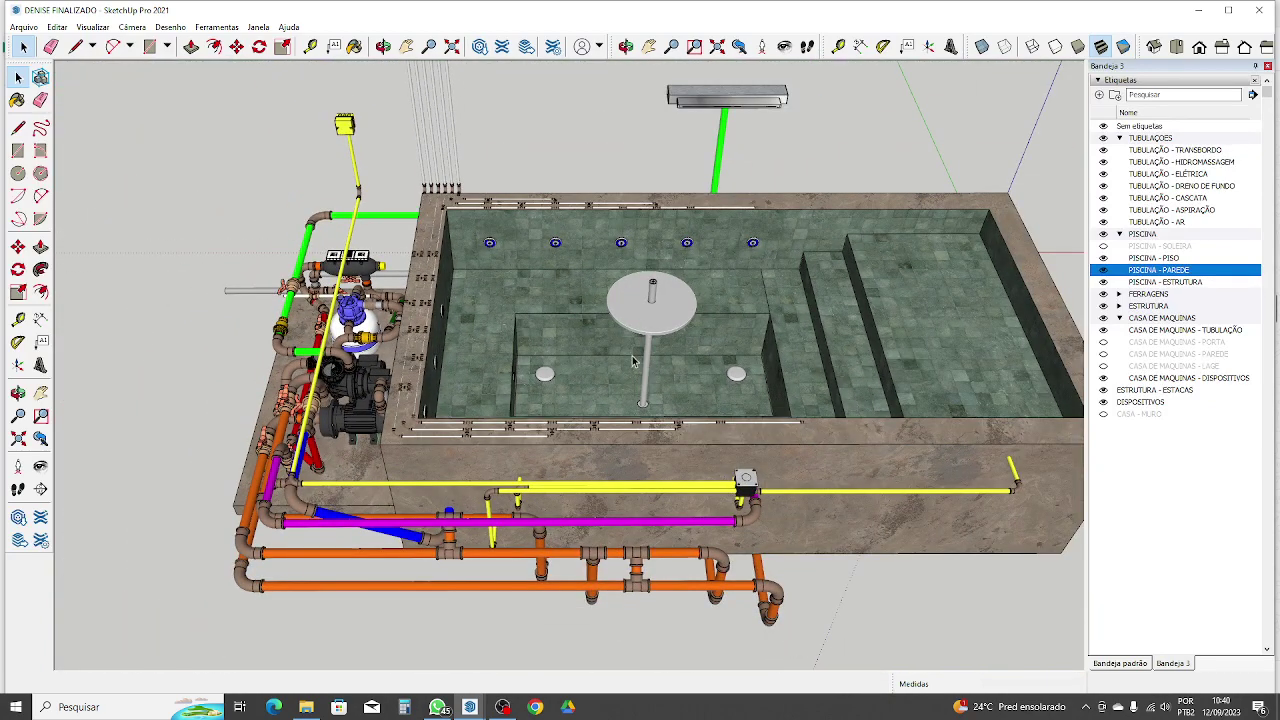
pyautogui.moveTo(650, 418); pyautogui.dragTo(720, 470, button='middle')
pyautogui.moveTo(624, 358); pyautogui.dragTo(528, 414, button='middle')
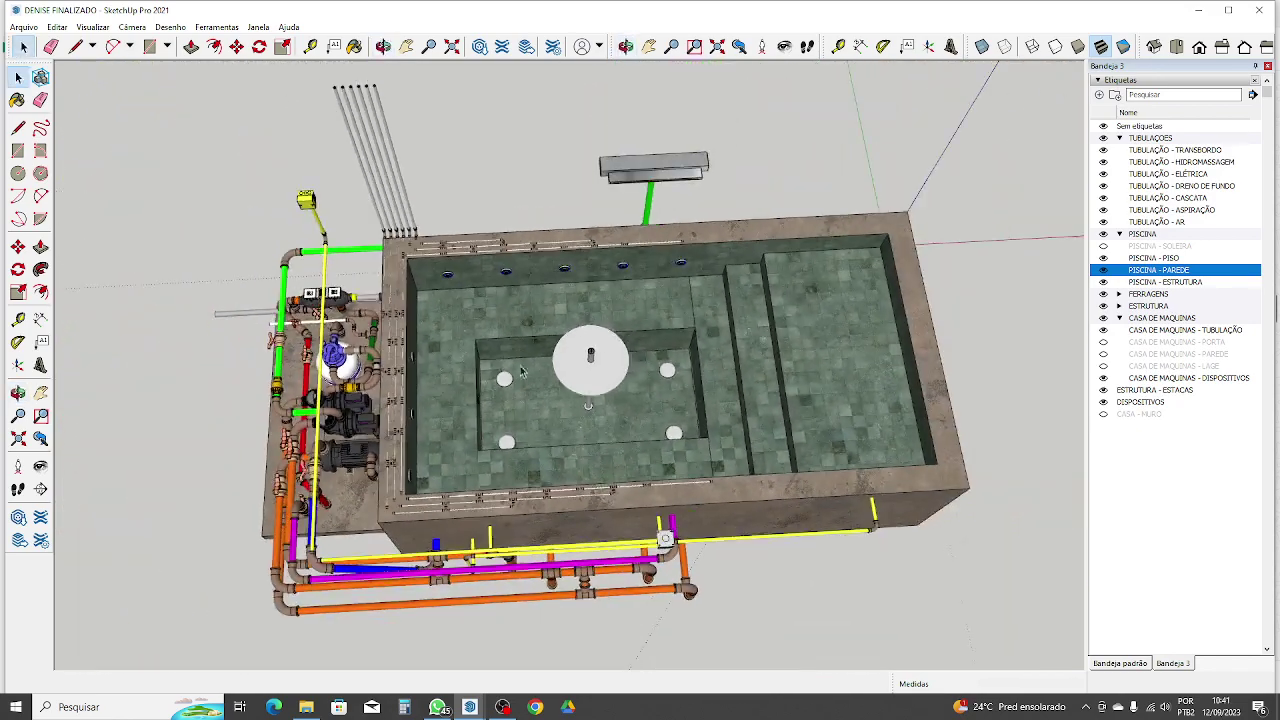
pyautogui.scroll(2, 602, 392)
pyautogui.scroll(1, 632, 304)
pyautogui.moveTo(632, 304); pyautogui.dragTo(556, 248, button='middle')
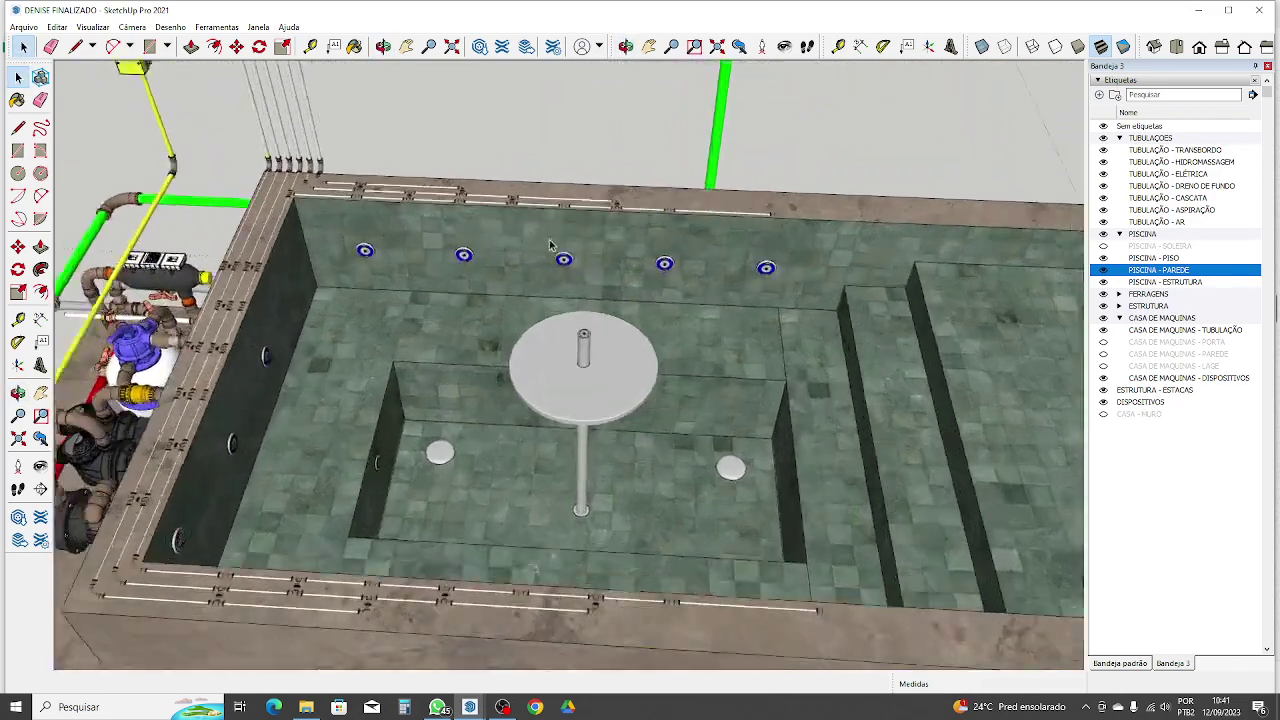
pyautogui.scroll(3, 558, 254)
pyautogui.scroll(-5, 440, 243)
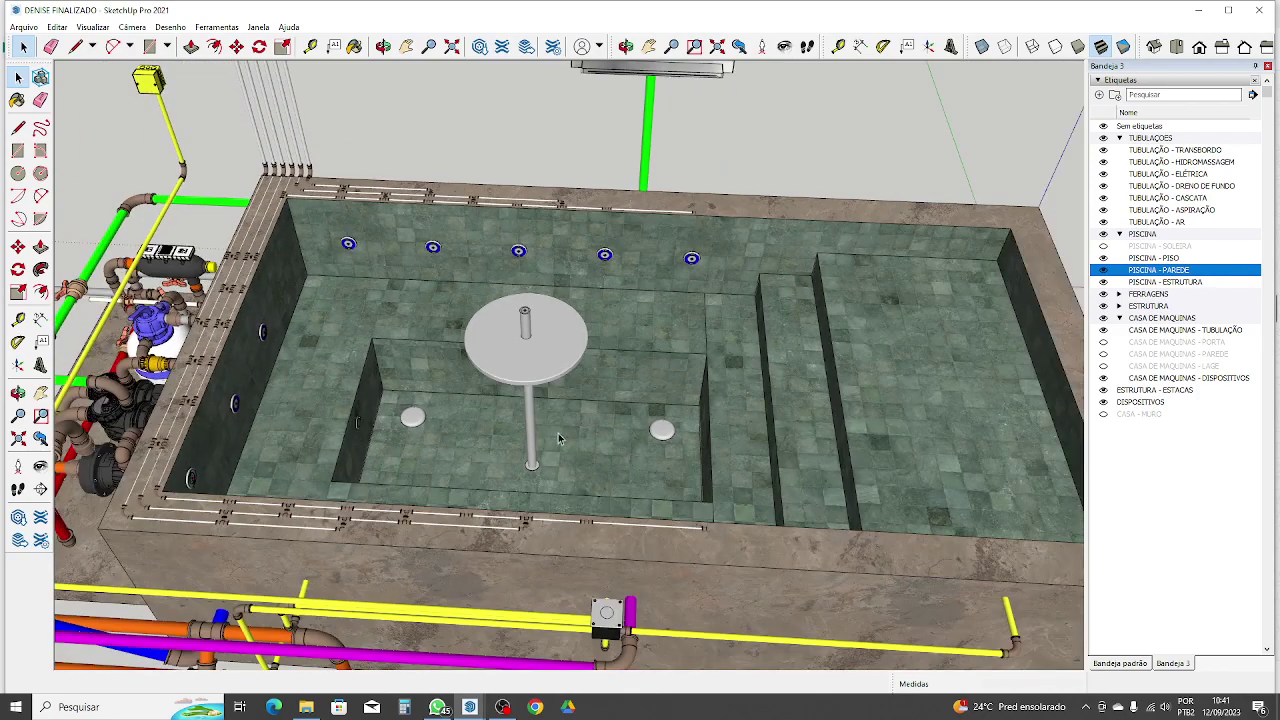
pyautogui.moveTo(592, 413); pyautogui.dragTo(600, 424, button='middle')
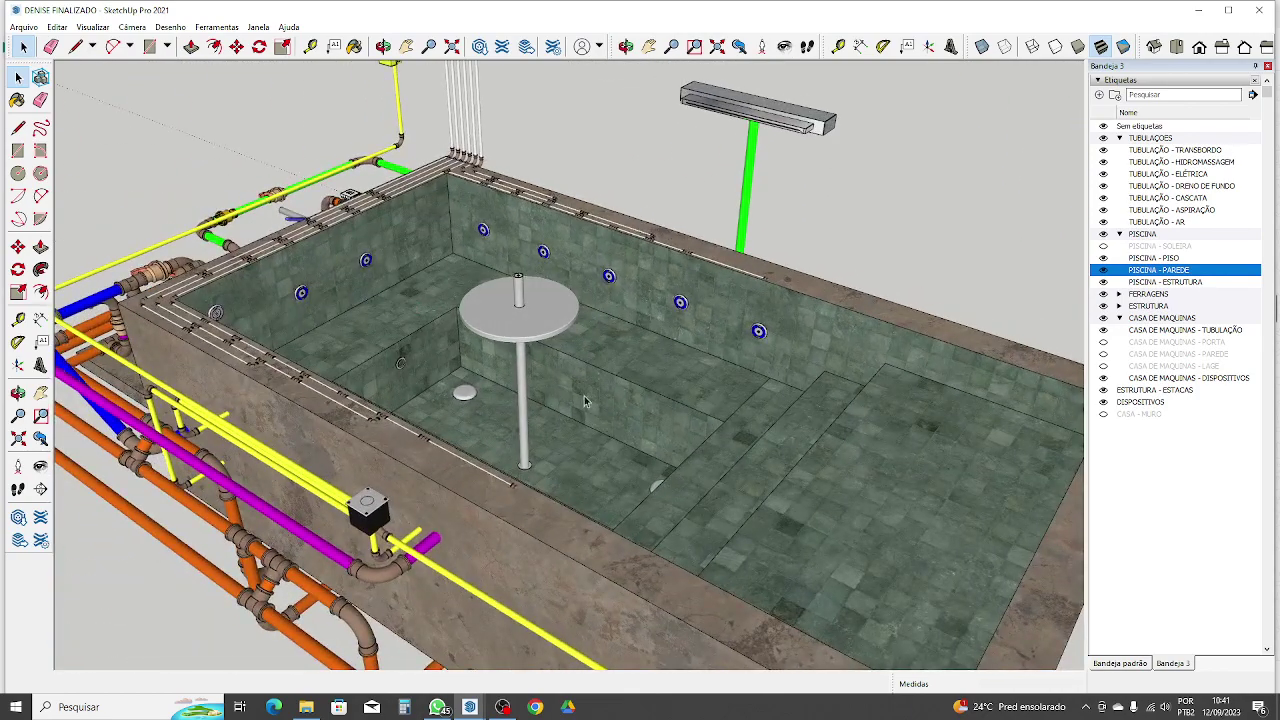
pyautogui.scroll(-3, 591, 382)
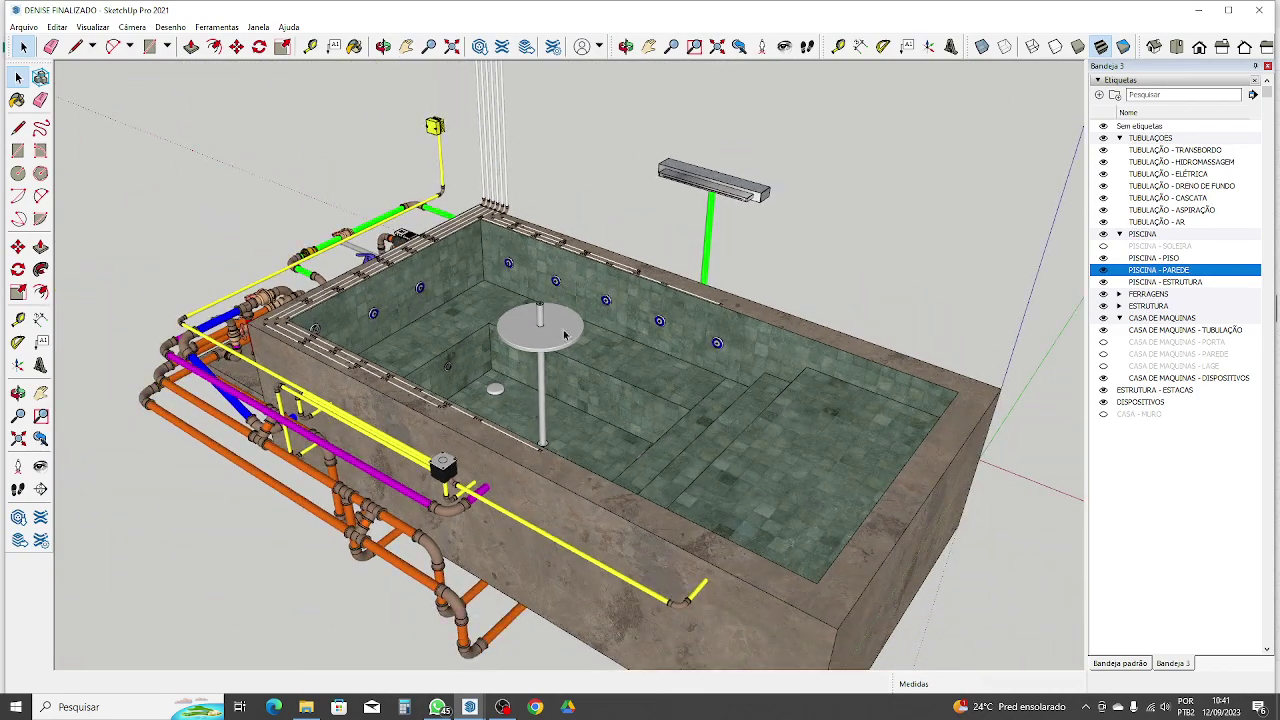
pyautogui.moveTo(564, 335); pyautogui.dragTo(828, 407, button='middle')
pyautogui.moveTo(560, 393); pyautogui.dragTo(597, 416, button='middle')
pyautogui.moveTo(576, 355); pyautogui.dragTo(728, 286, button='middle')
pyautogui.scroll(4, 447, 263)
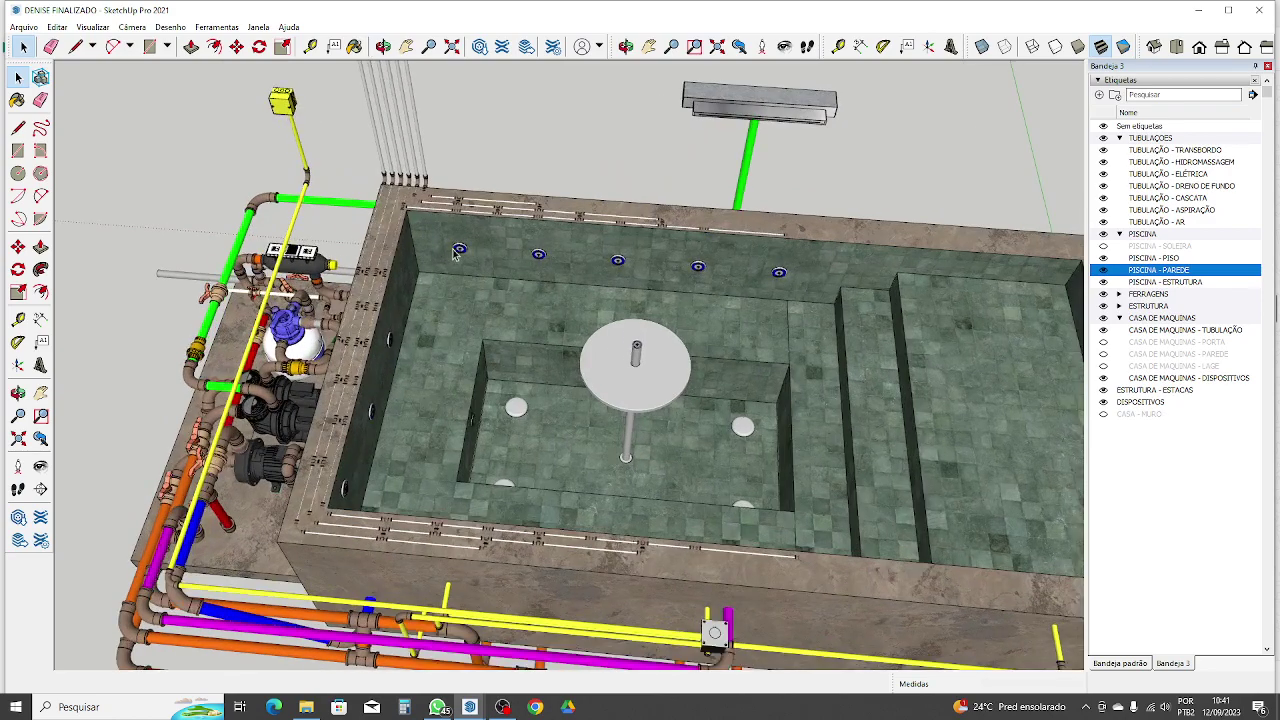
pyautogui.scroll(-5, 712, 249)
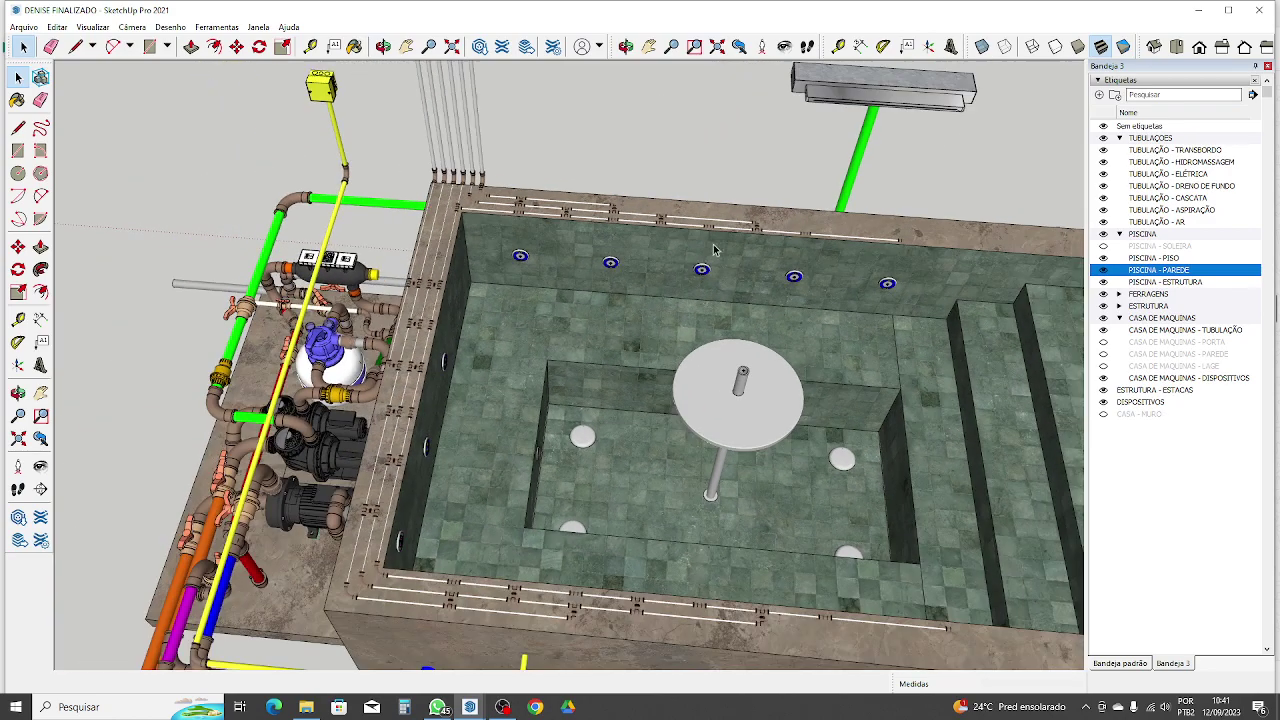
# Step: Examine the machine room's three pumps, filter and valved orange suction pipes up close, including their run along the pool's outer wall
pyautogui.moveTo(450, 330); pyautogui.dragTo(668, 416, button='middle')
pyautogui.scroll(8, 667, 415)
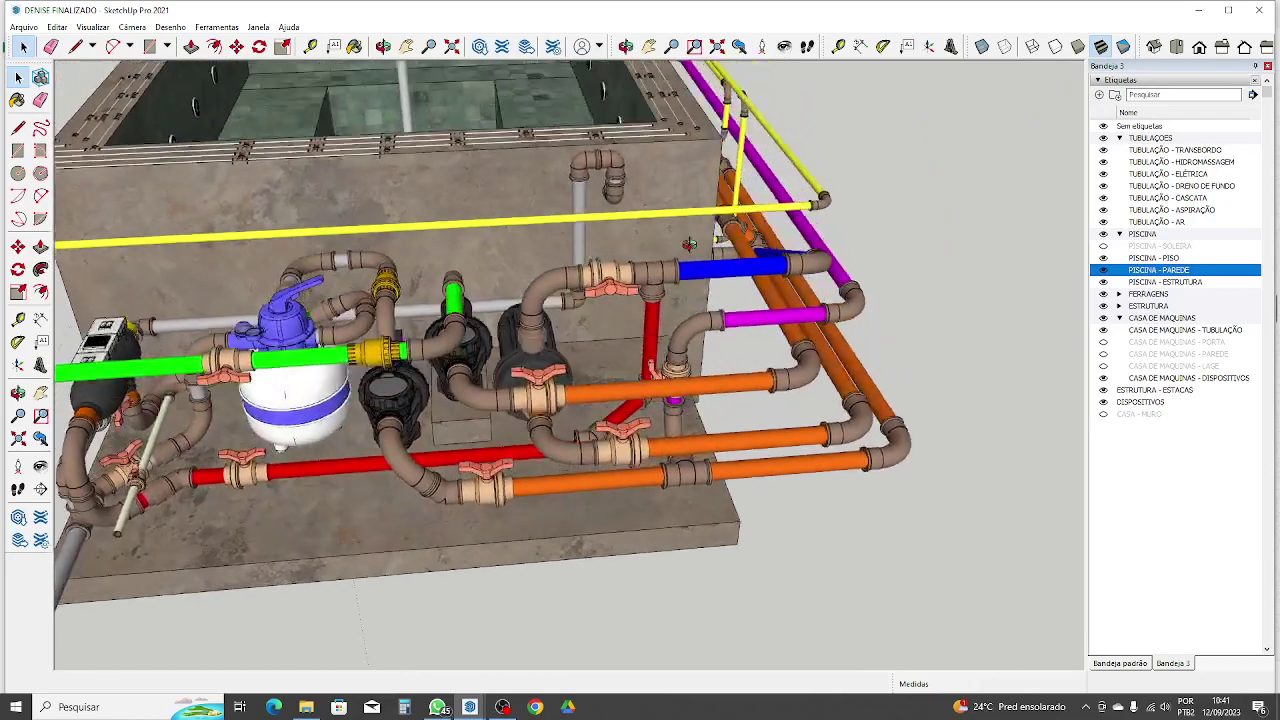
pyautogui.moveTo(690, 244); pyautogui.dragTo(785, 258, button='middle')
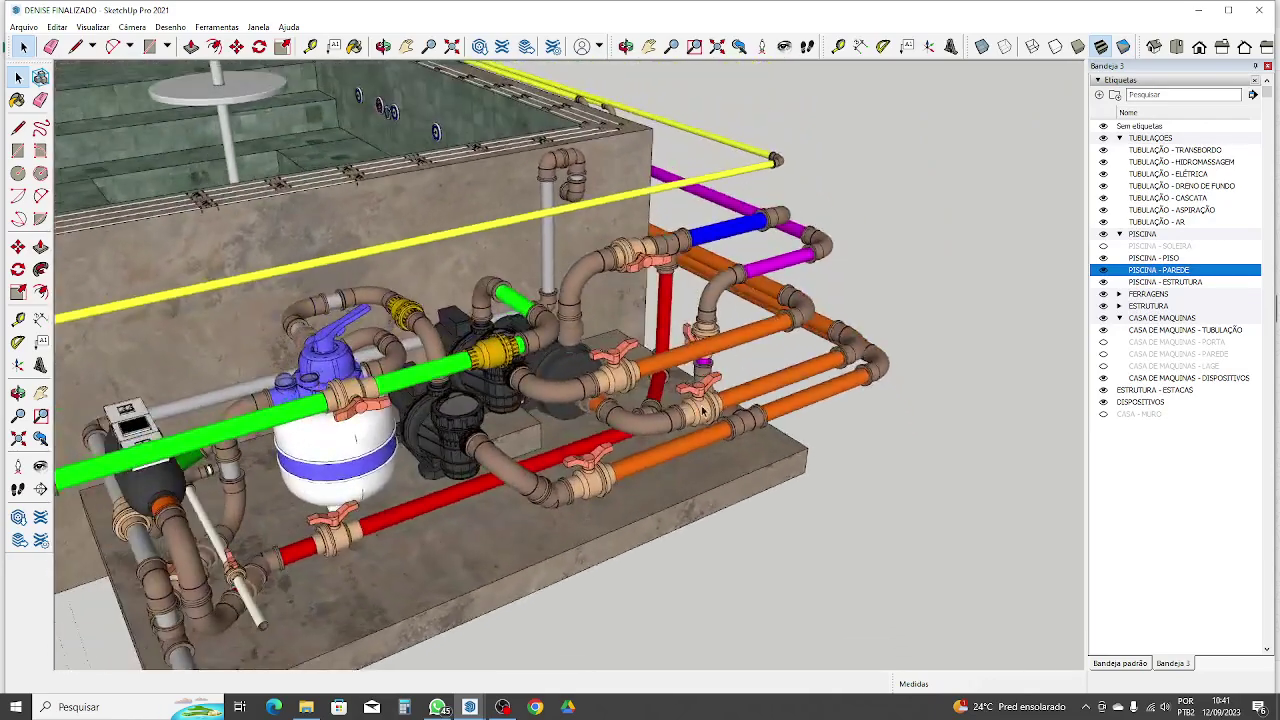
pyautogui.scroll(4, 640, 368)
pyautogui.moveTo(638, 380)
pyautogui.mouseDown(button='middle')
pyautogui.moveTo(503, 495)
pyautogui.moveTo(628, 466)
pyautogui.moveTo(592, 440)
pyautogui.mouseUp(button='middle')
pyautogui.scroll(-3, 620, 408)
pyautogui.scroll(6, 548, 484)
pyautogui.scroll(-3, 592, 438)
pyautogui.scroll(-8, 592, 437)
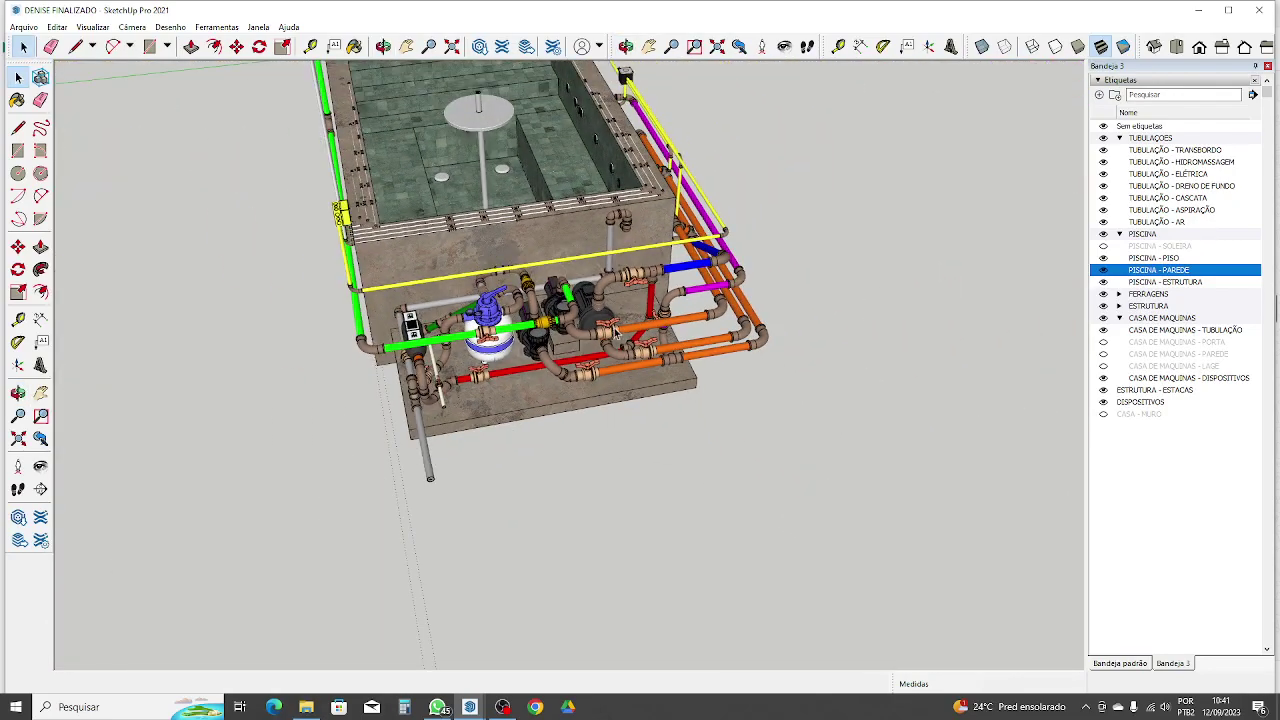
pyautogui.moveTo(617, 331)
pyautogui.mouseDown(button='middle')
pyautogui.moveTo(503, 347)
pyautogui.moveTo(630, 304)
pyautogui.moveTo(586, 345)
pyautogui.moveTo(521, 346)
pyautogui.mouseUp(button='middle')
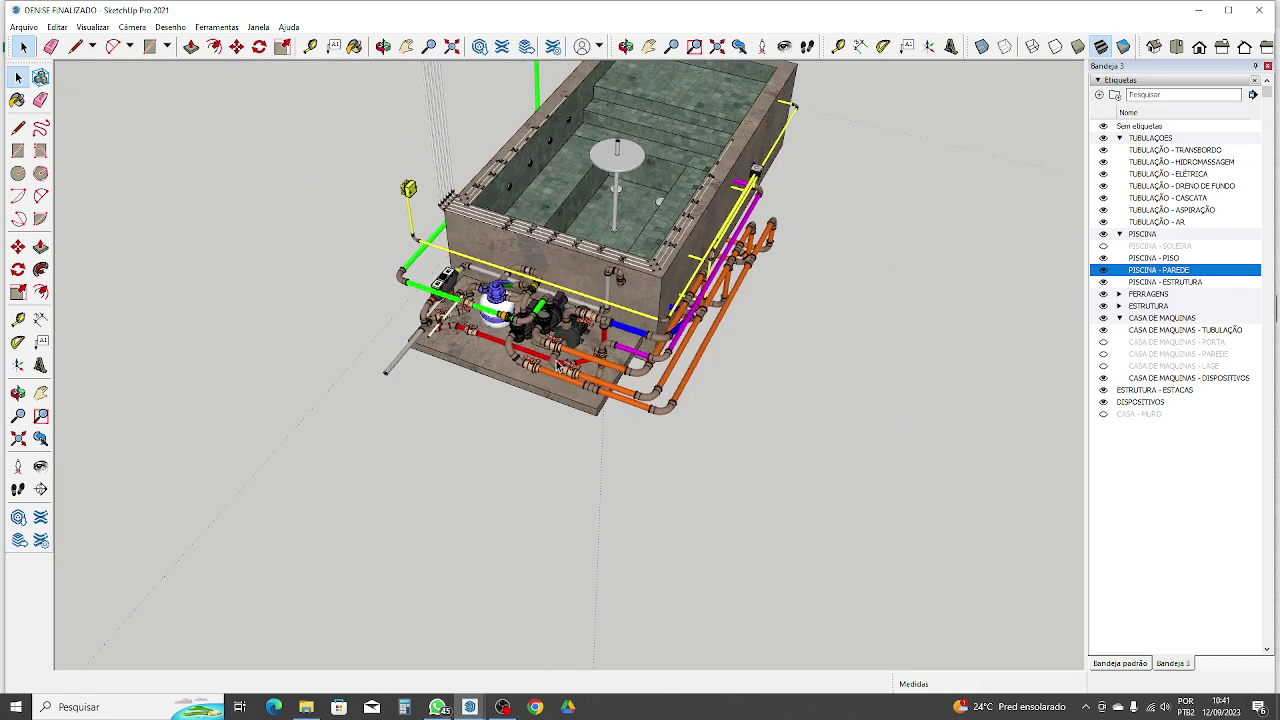
pyautogui.moveTo(577, 402); pyautogui.dragTo(533, 176, button='middle')
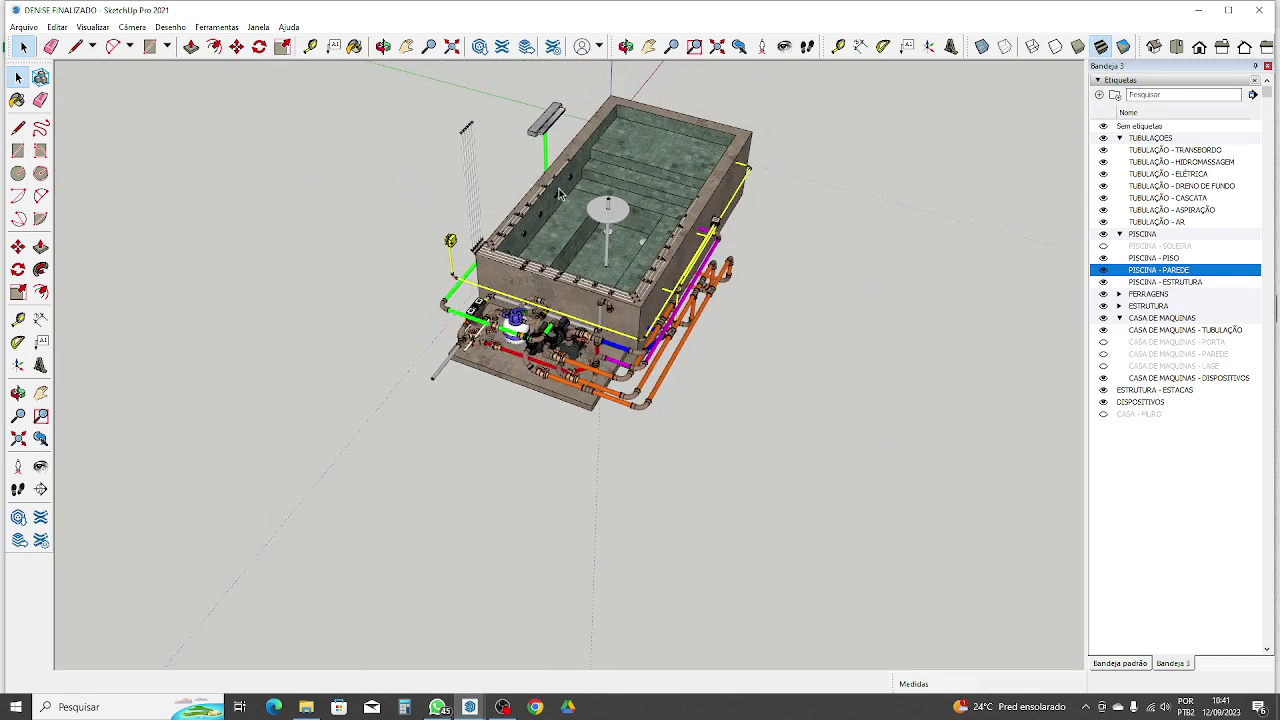
# Step: Trace the red pipe across the machine room floor to the tee joining the blue hydromassage pipe beside the third pump
pyautogui.scroll(10, 472, 353)
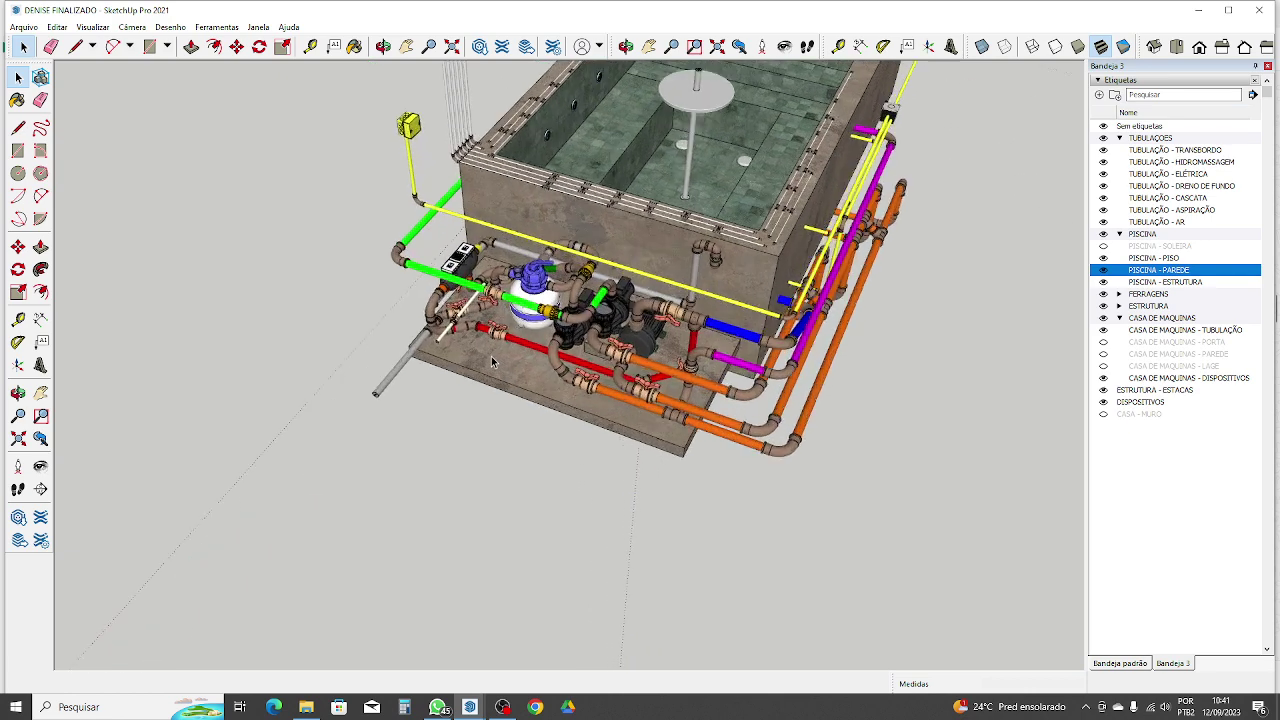
pyautogui.scroll(2, 472, 353)
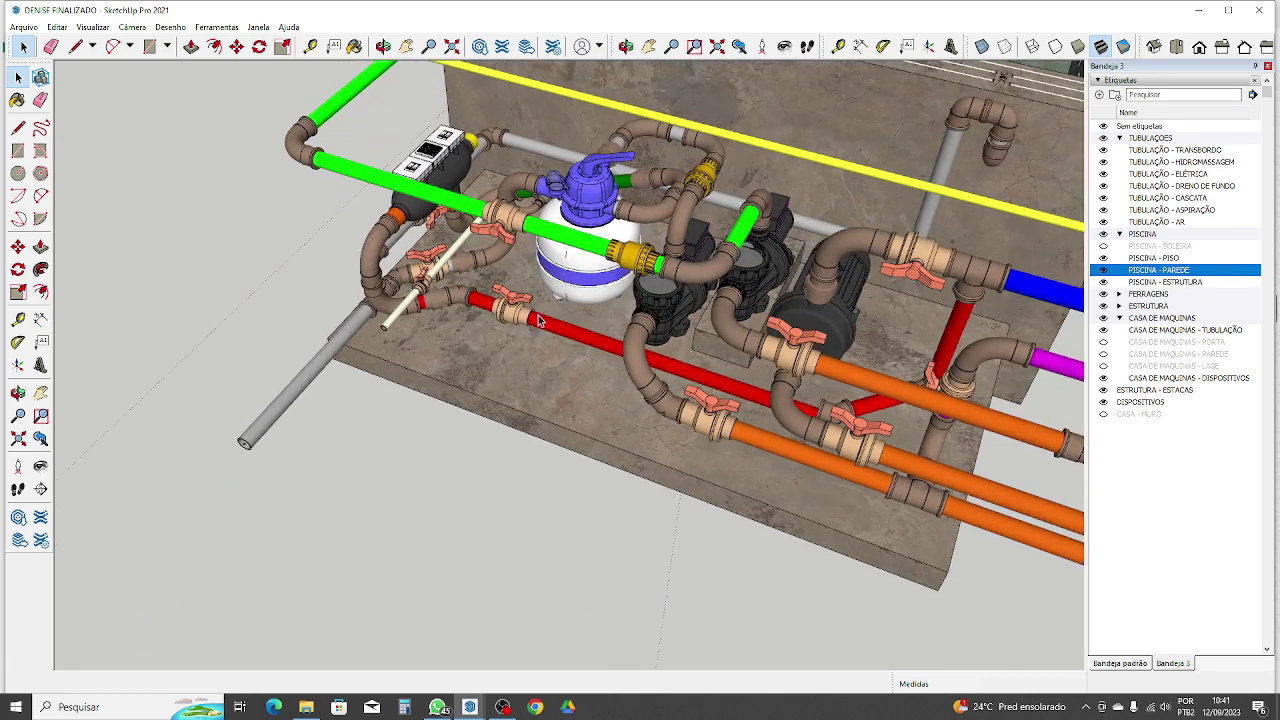
pyautogui.scroll(-3, 545, 335)
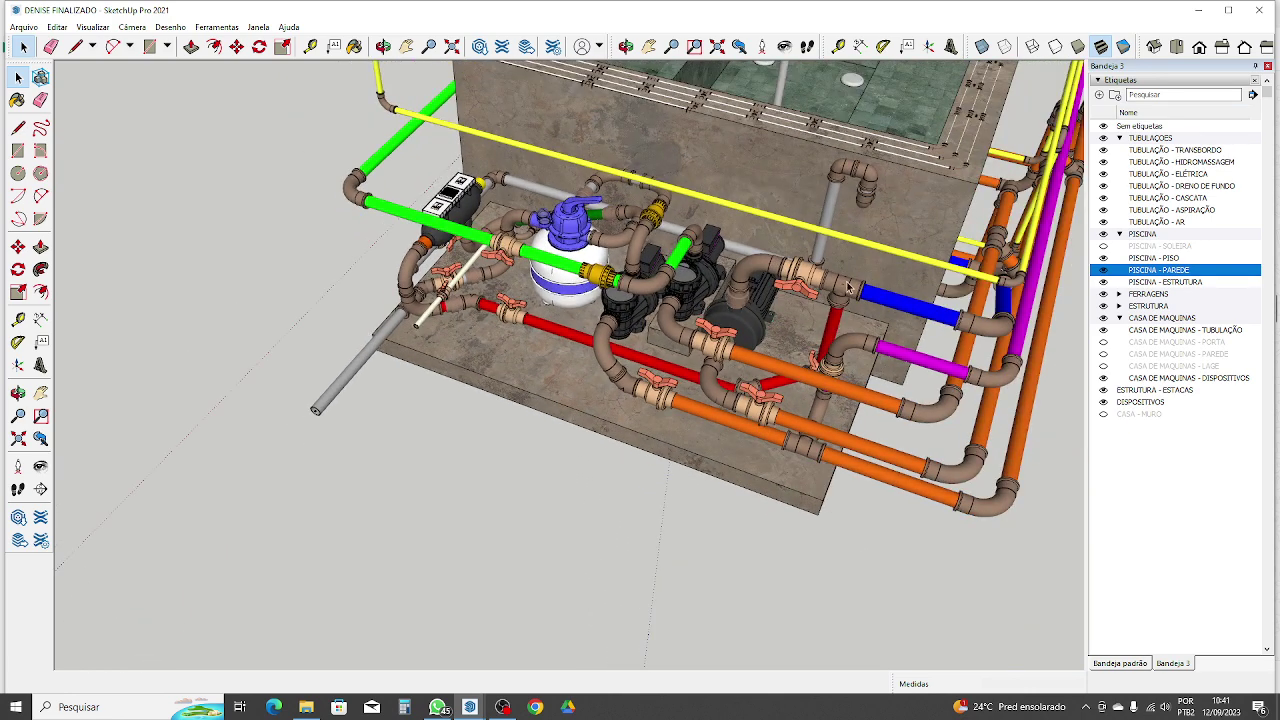
pyautogui.scroll(6, 845, 292)
pyautogui.scroll(-2, 845, 292)
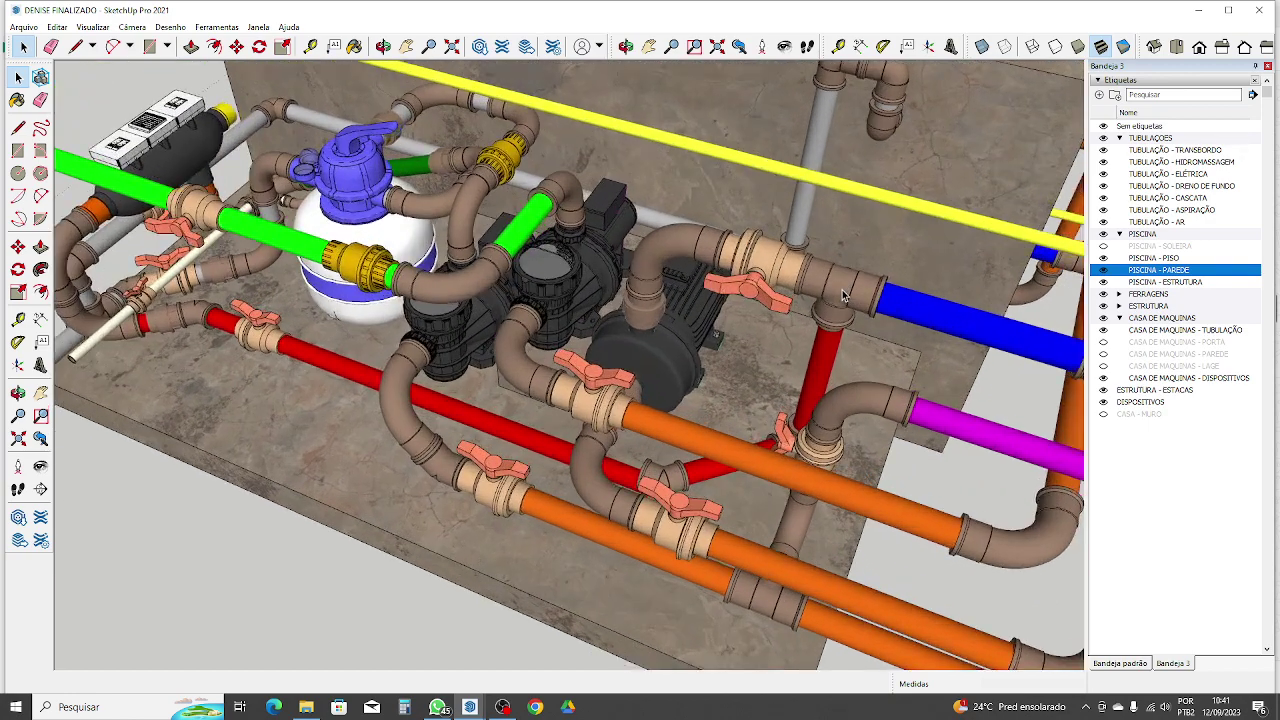
pyautogui.scroll(-3, 842, 295)
pyautogui.scroll(4, 770, 291)
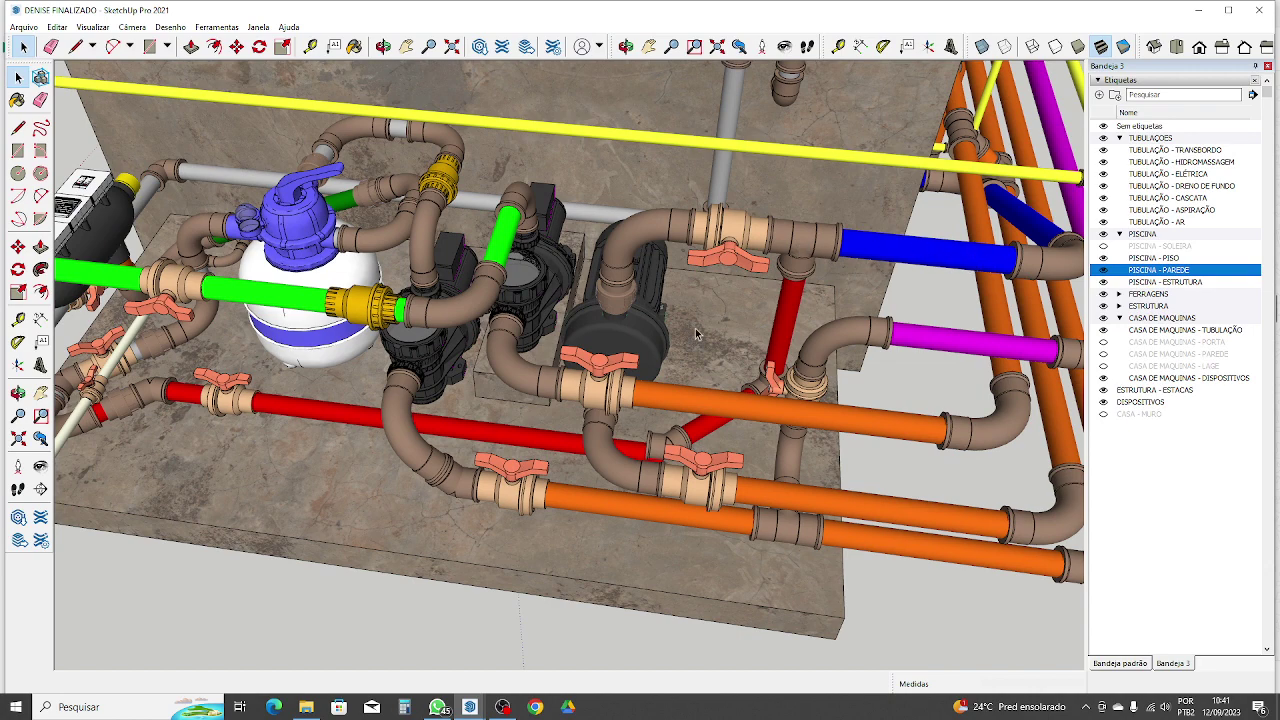
pyautogui.scroll(-6, 697, 334)
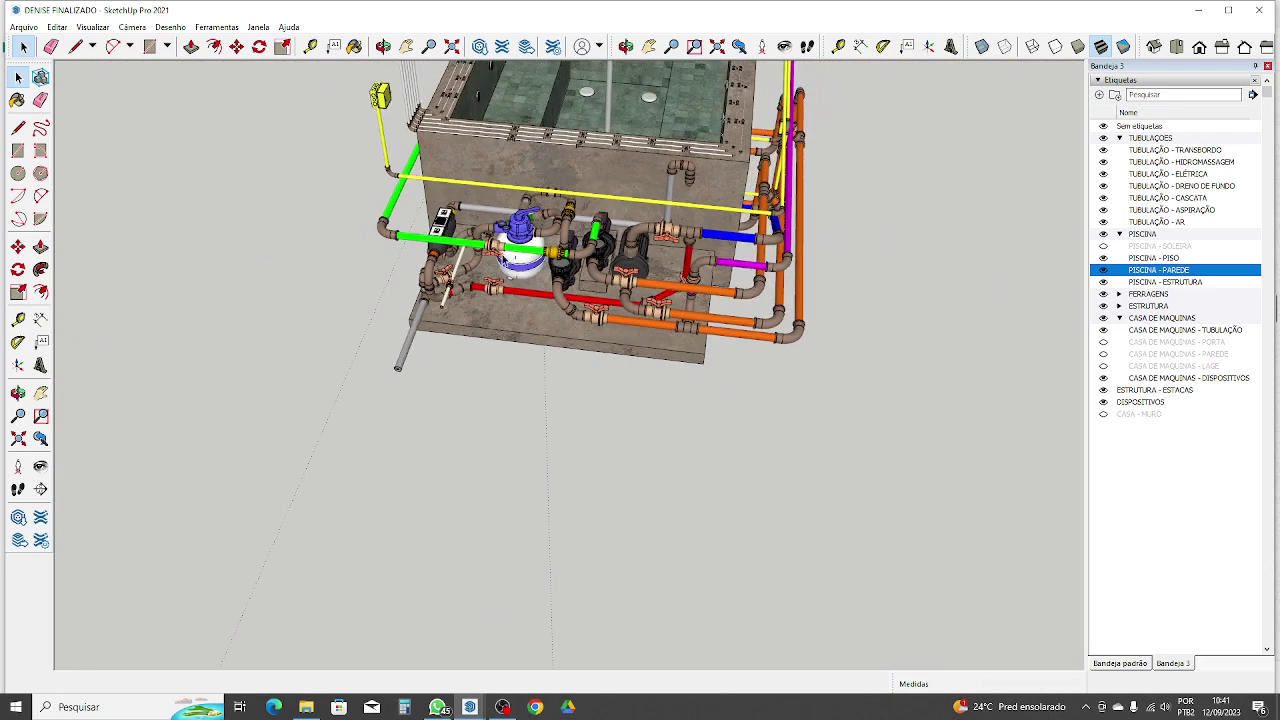
# Step: Inspect the dark green pipe behind the filter and the tee that reduces to the thin white pipe
pyautogui.moveTo(421, 215); pyautogui.dragTo(485, 394, button='middle')
pyautogui.scroll(4, 440, 274)
pyautogui.scroll(2, 490, 410)
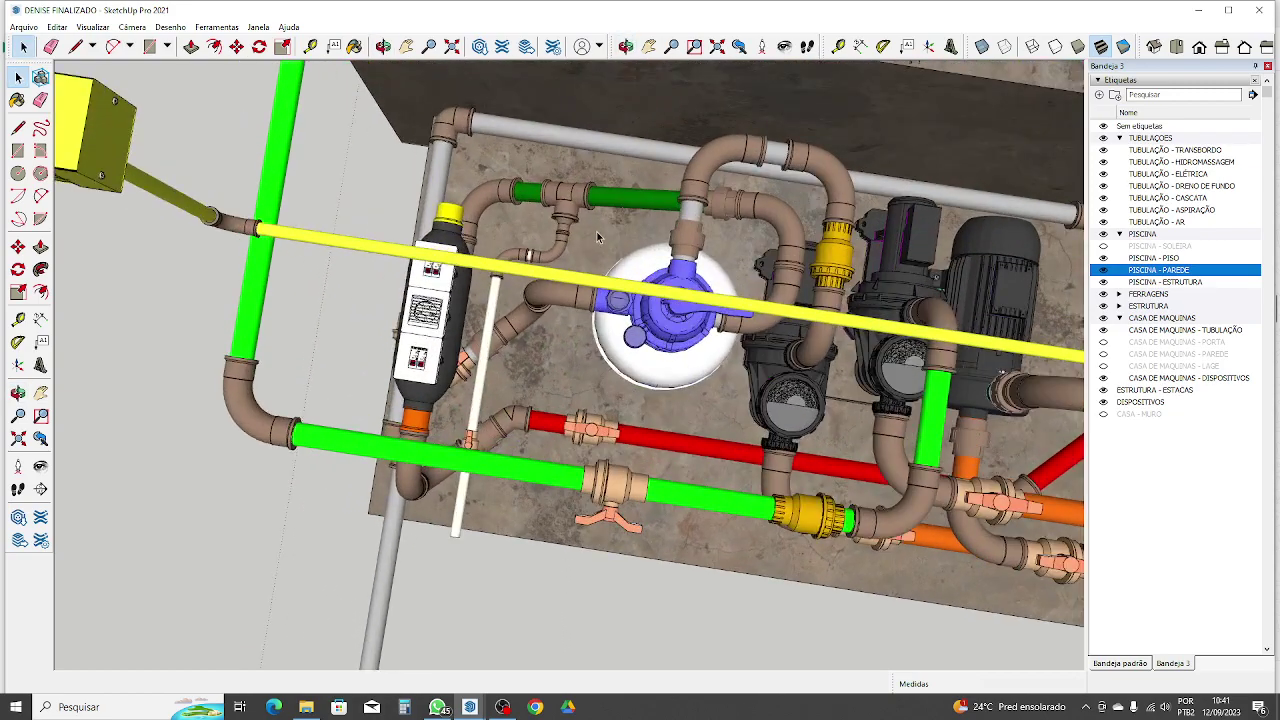
pyautogui.scroll(3, 590, 238)
pyautogui.moveTo(554, 277); pyautogui.dragTo(516, 250, button='middle')
pyautogui.scroll(2, 600, 273)
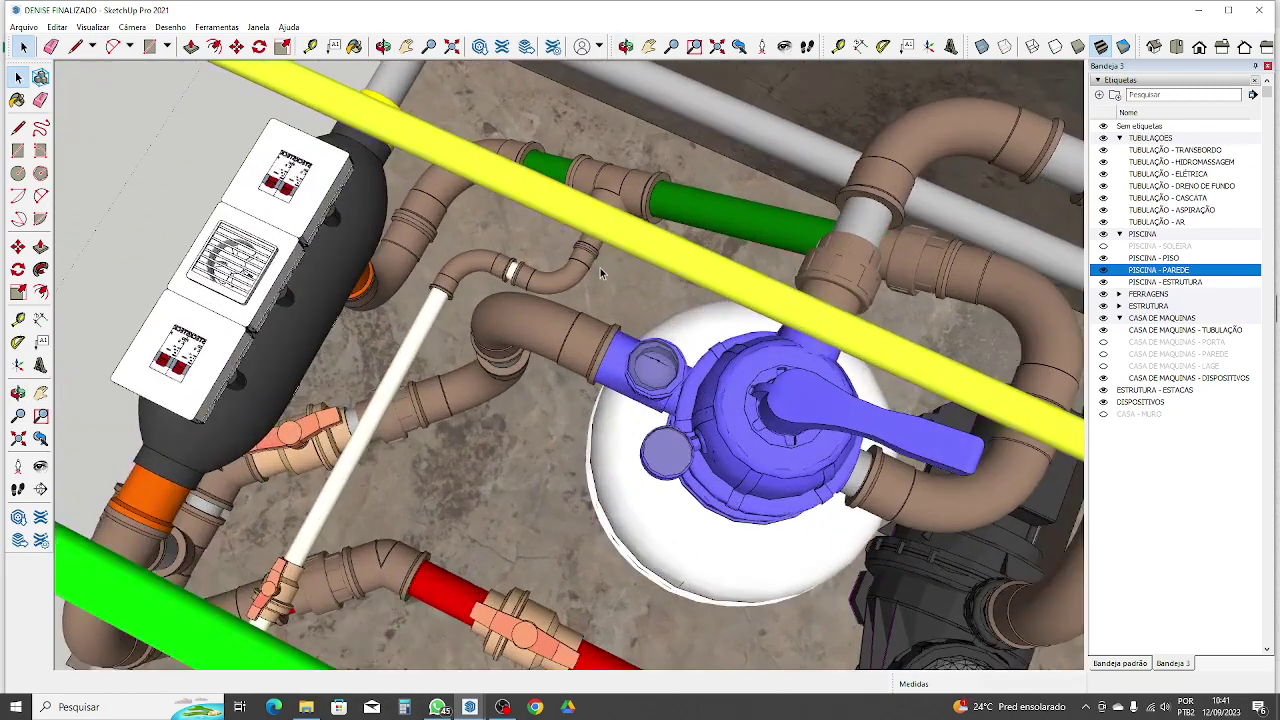
pyautogui.moveTo(600, 268); pyautogui.dragTo(594, 258, button='middle')
pyautogui.scroll(1, 593, 258)
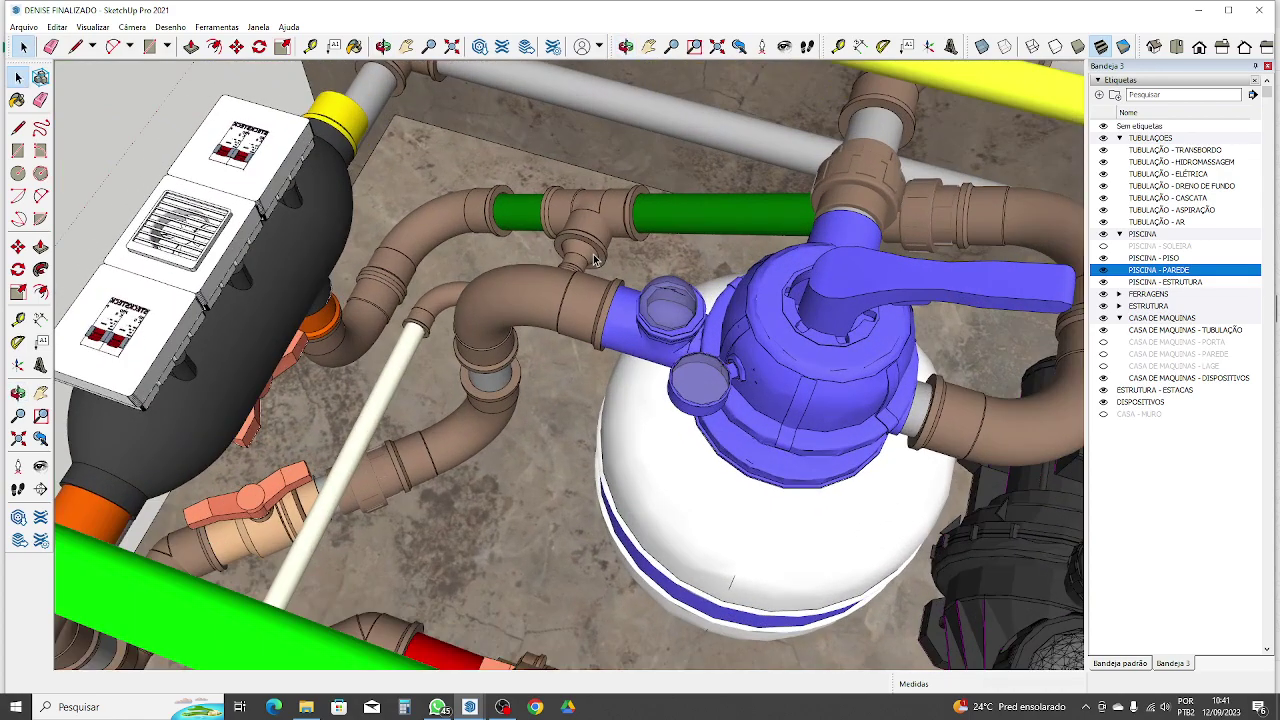
pyautogui.scroll(4, 593, 258)
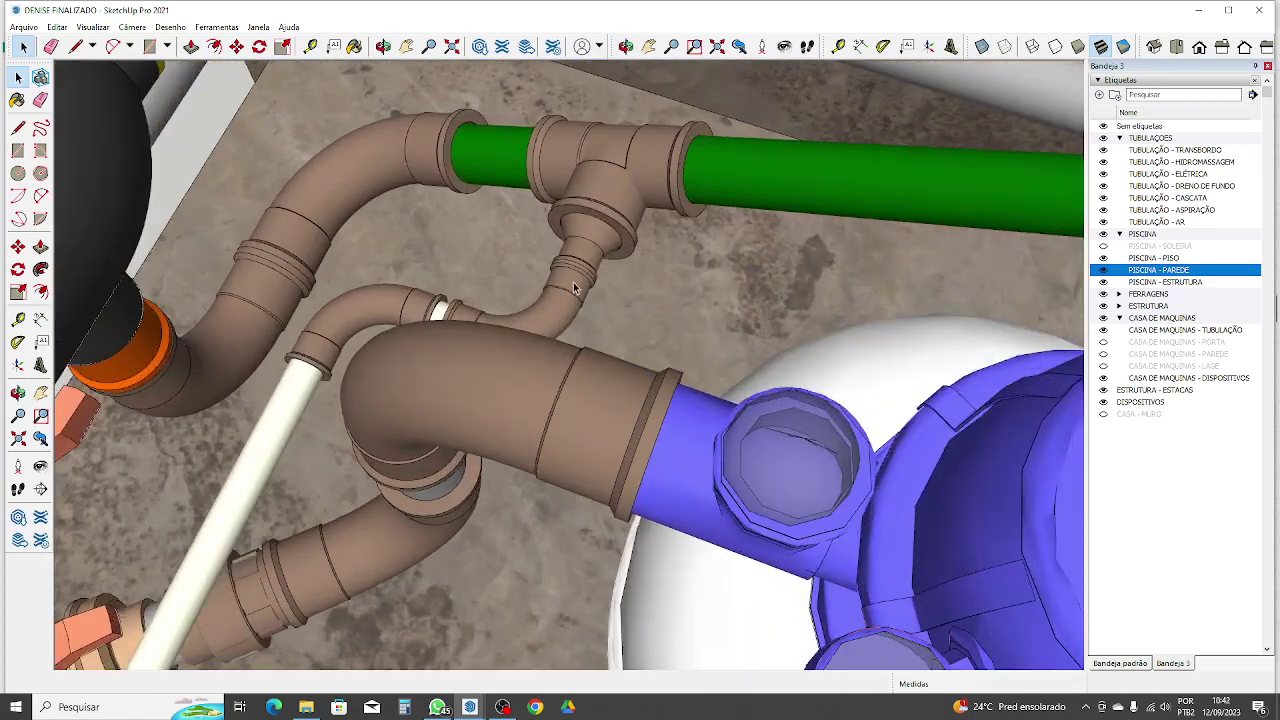
# Step: Follow the thin white pipe past its small valve to its open end, including its surroundings in the machine room
pyautogui.scroll(-3, 578, 288)
pyautogui.scroll(-4, 590, 290)
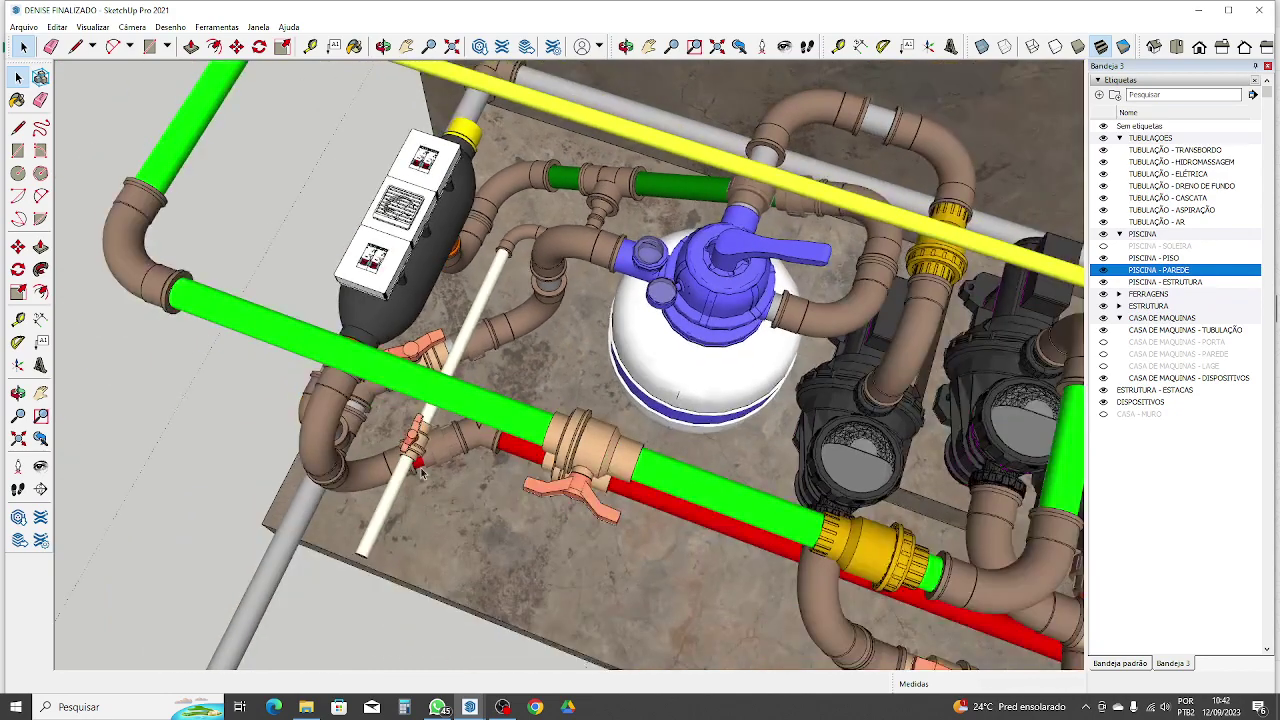
pyautogui.scroll(5, 420, 472)
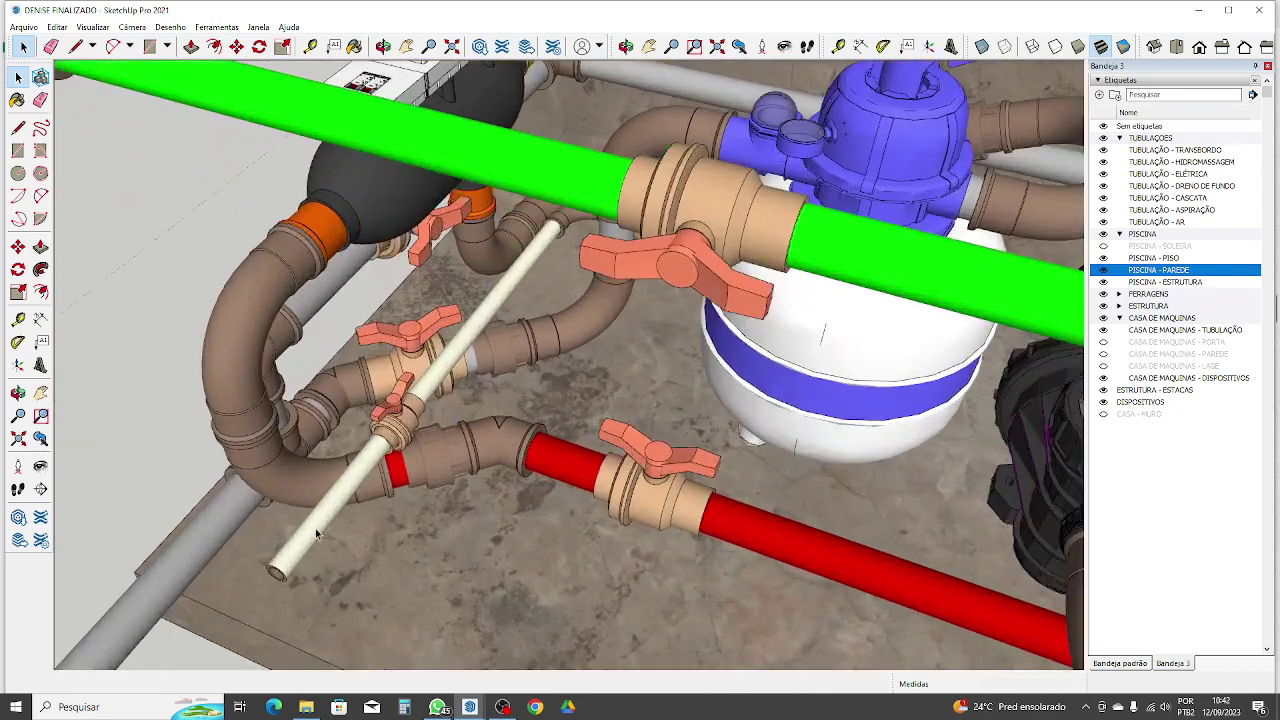
pyautogui.scroll(-4, 460, 368)
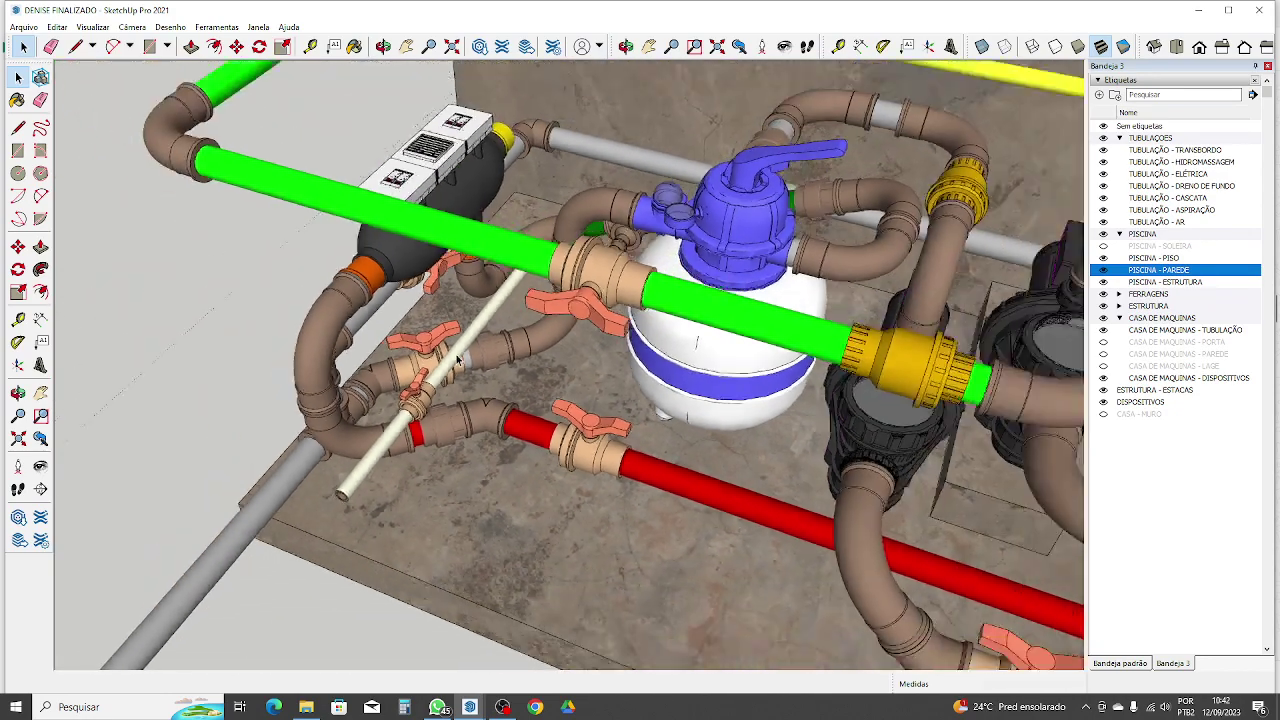
pyautogui.moveTo(460, 368); pyautogui.dragTo(565, 428, button='middle')
pyautogui.scroll(-8, 565, 428)
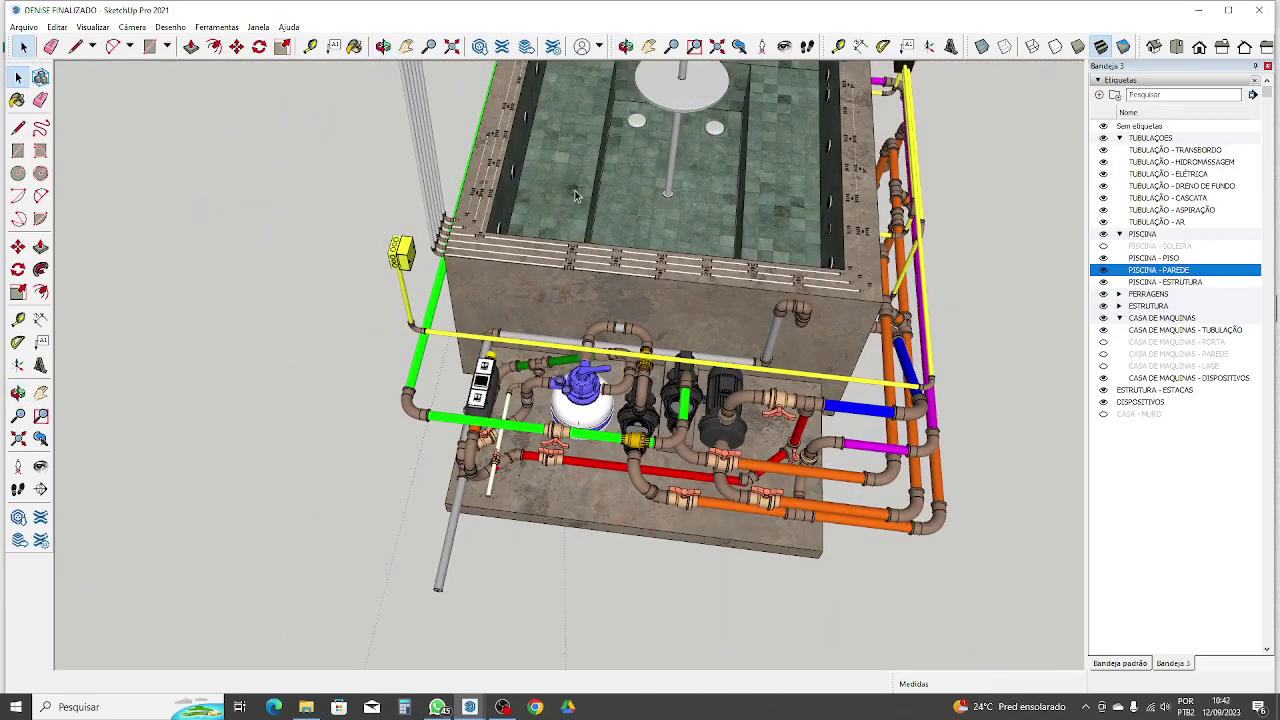
# Step: Inspect the brown pipes and valves connecting the blue filter head with the black cylindrical device and the red pipe
pyautogui.moveTo(511, 488)
pyautogui.mouseDown(button='middle')
pyautogui.moveTo(468, 400)
pyautogui.moveTo(503, 458)
pyautogui.mouseUp(button='middle')
pyautogui.scroll(4, 468, 398)
pyautogui.scroll(-5, 460, 428)
pyautogui.scroll(5, 505, 460)
pyautogui.scroll(5, 505, 460)
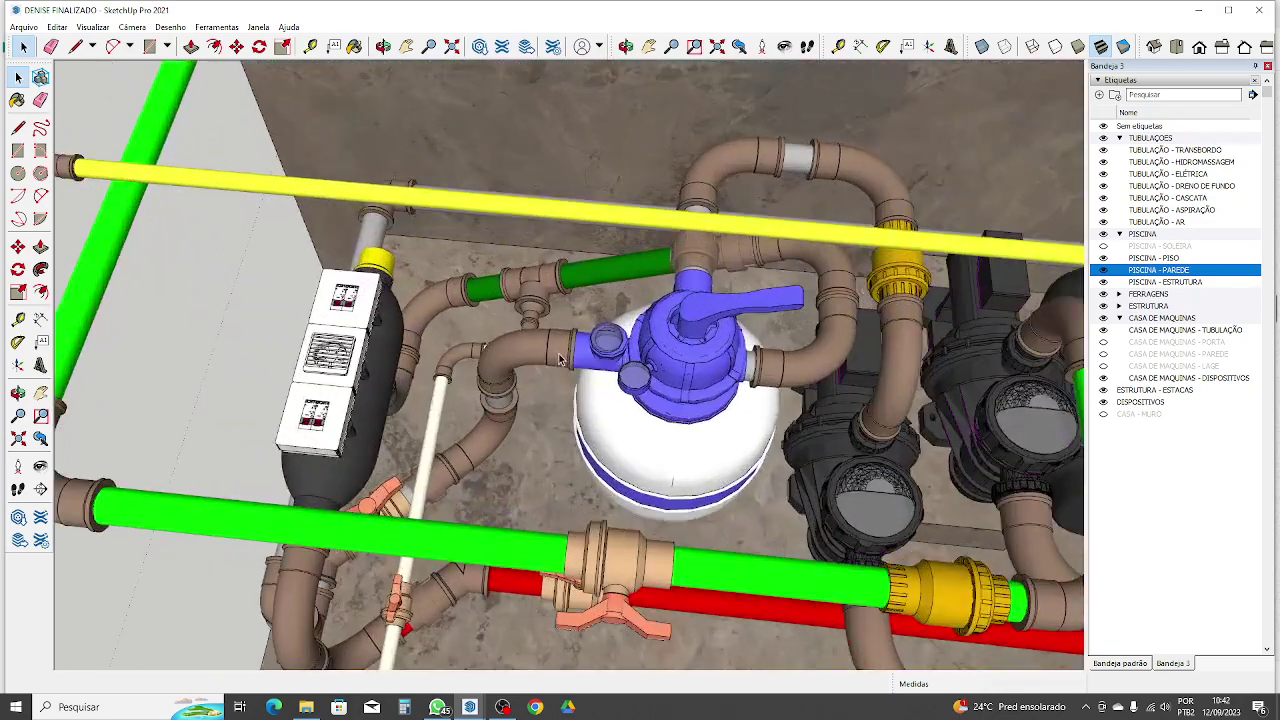
pyautogui.scroll(-2, 490, 437)
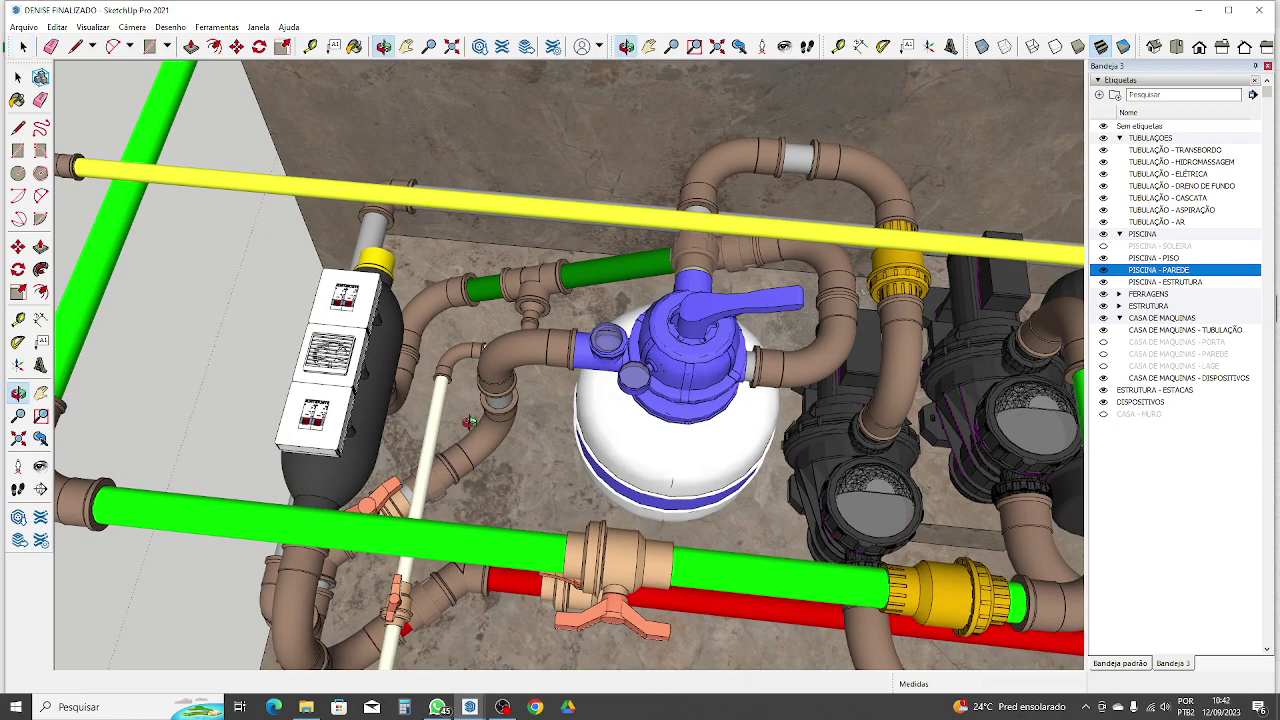
pyautogui.moveTo(490, 437); pyautogui.dragTo(556, 333, button='middle')
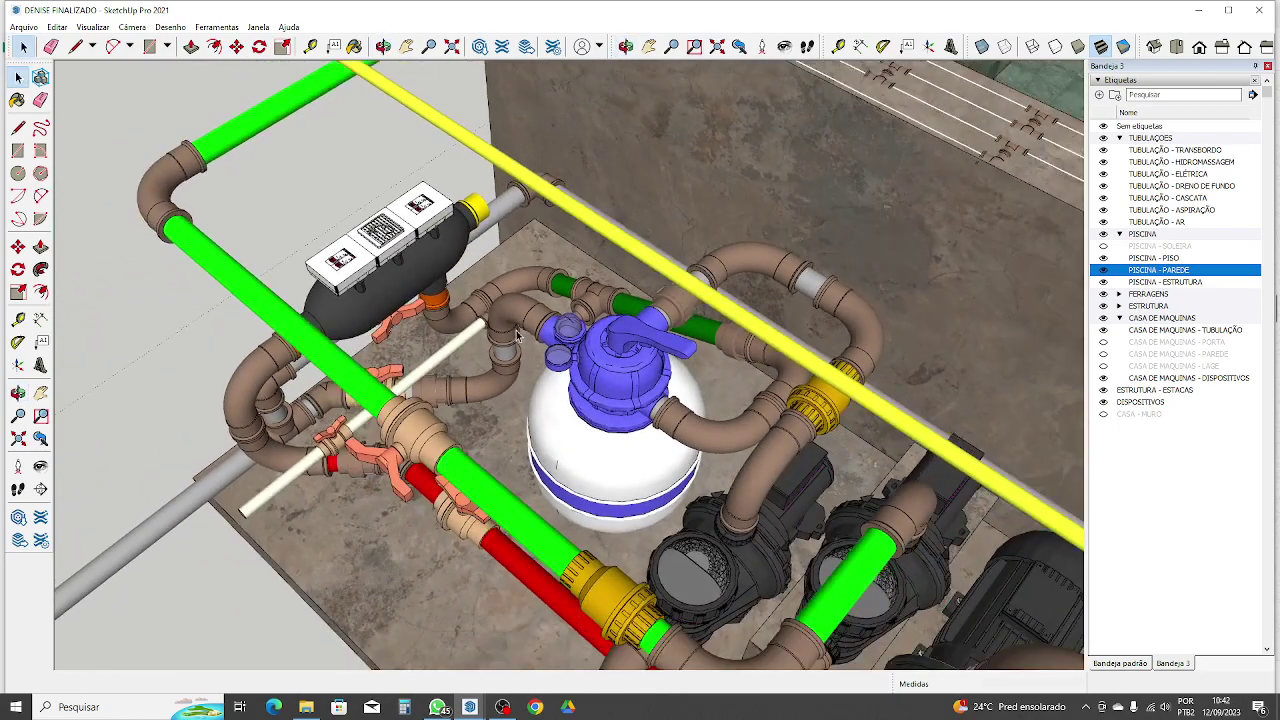
pyautogui.moveTo(498, 376); pyautogui.dragTo(330, 470, button='middle')
pyautogui.scroll(5, 314, 484)
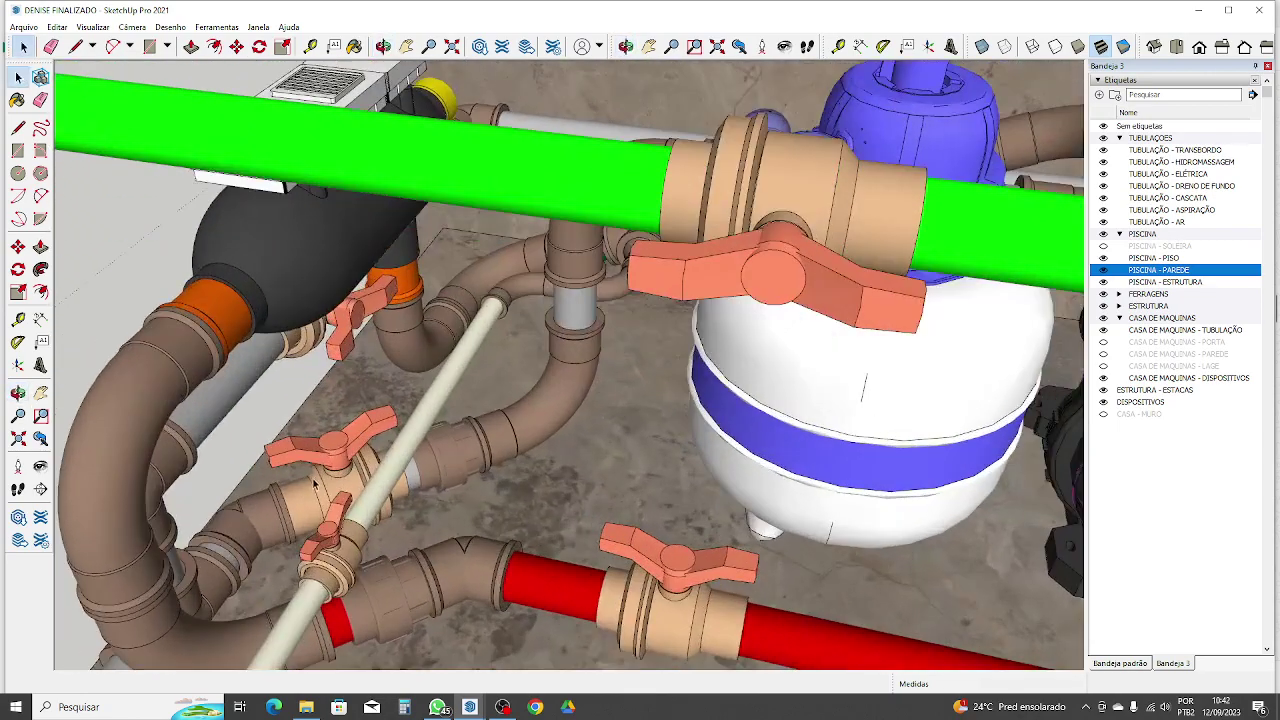
pyautogui.scroll(-4, 351, 459)
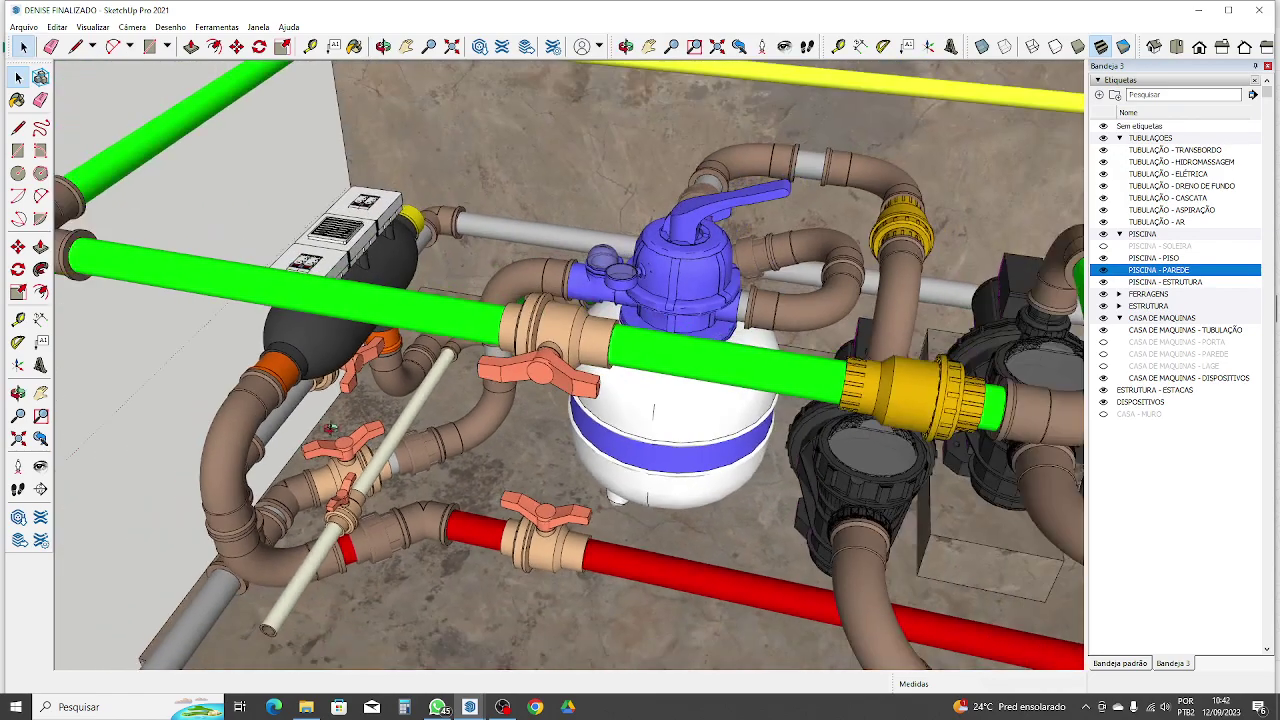
# Step: Trace the grey pipes from the black cylindrical device to the looped elbows on the pool's outer wall and to the open outlet
pyautogui.moveTo(332, 429); pyautogui.dragTo(571, 405, button='middle')
pyautogui.moveTo(604, 408); pyautogui.dragTo(365, 136, button='middle')
pyautogui.scroll(3, 654, 210)
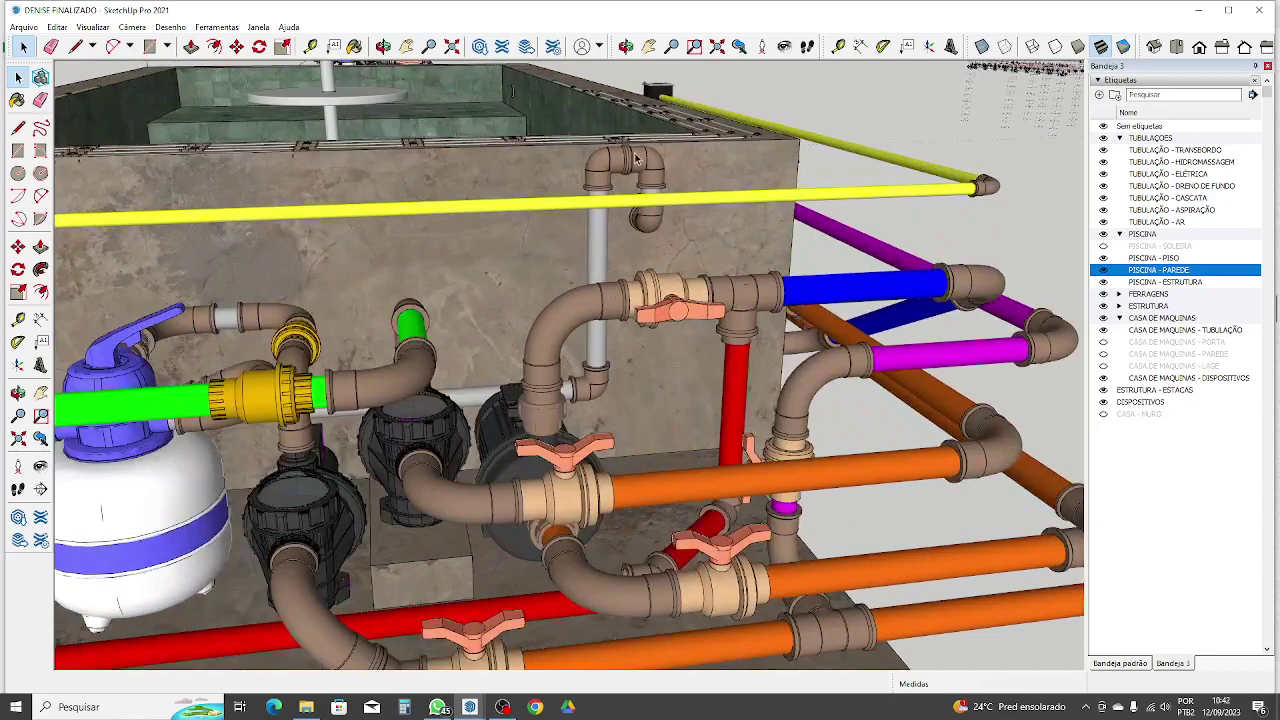
pyautogui.scroll(-5, 671, 309)
pyautogui.moveTo(440, 370); pyautogui.dragTo(740, 310, button='middle')
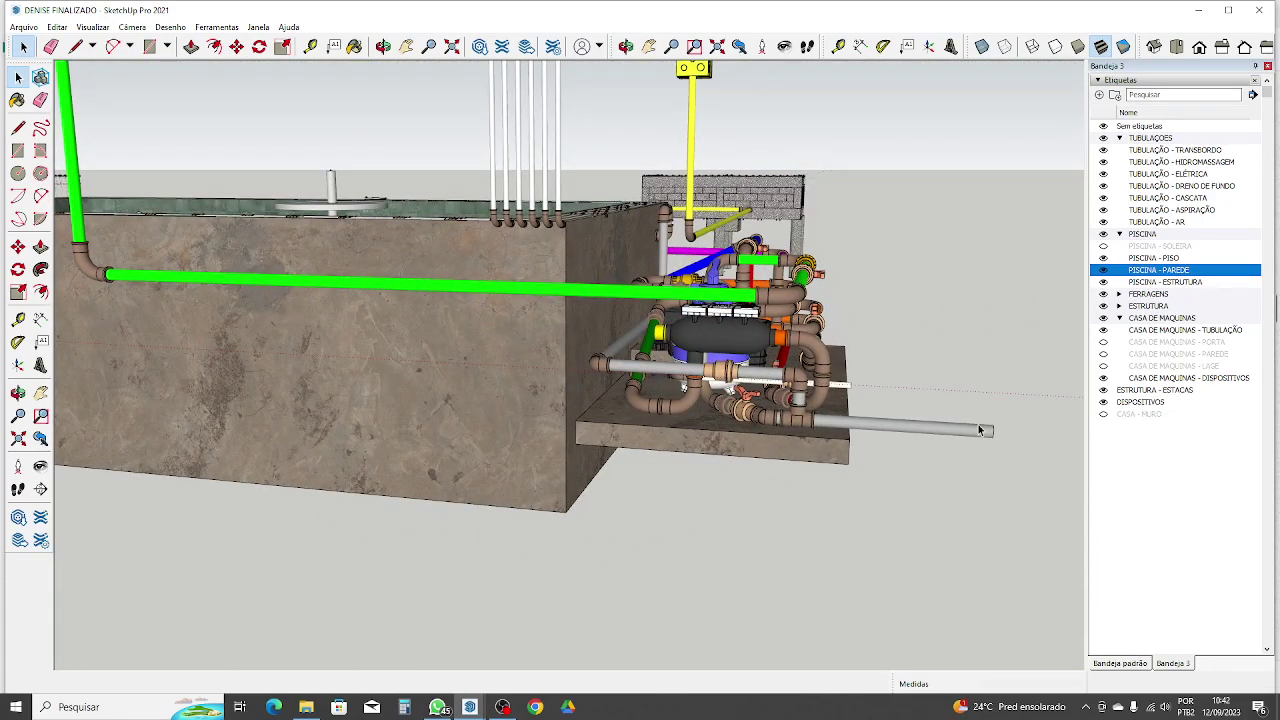
pyautogui.moveTo(889, 416); pyautogui.dragTo(217, 425, button='middle')
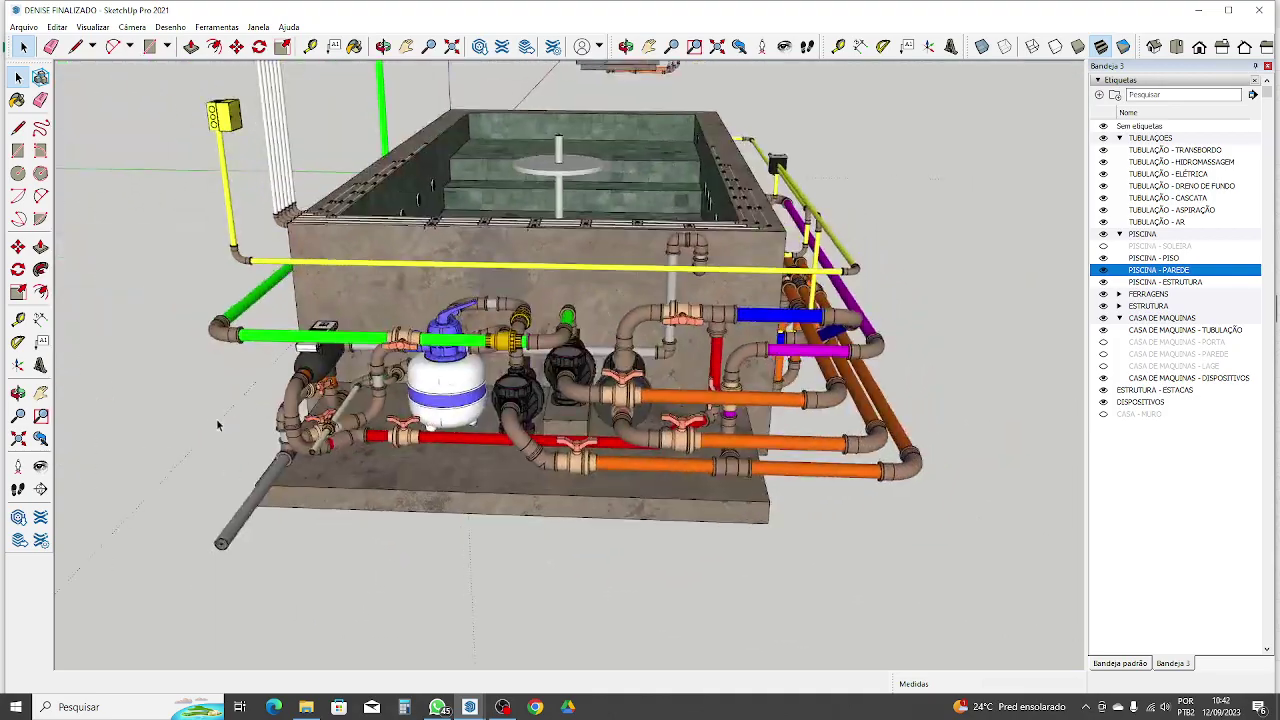
pyautogui.scroll(5, 710, 230)
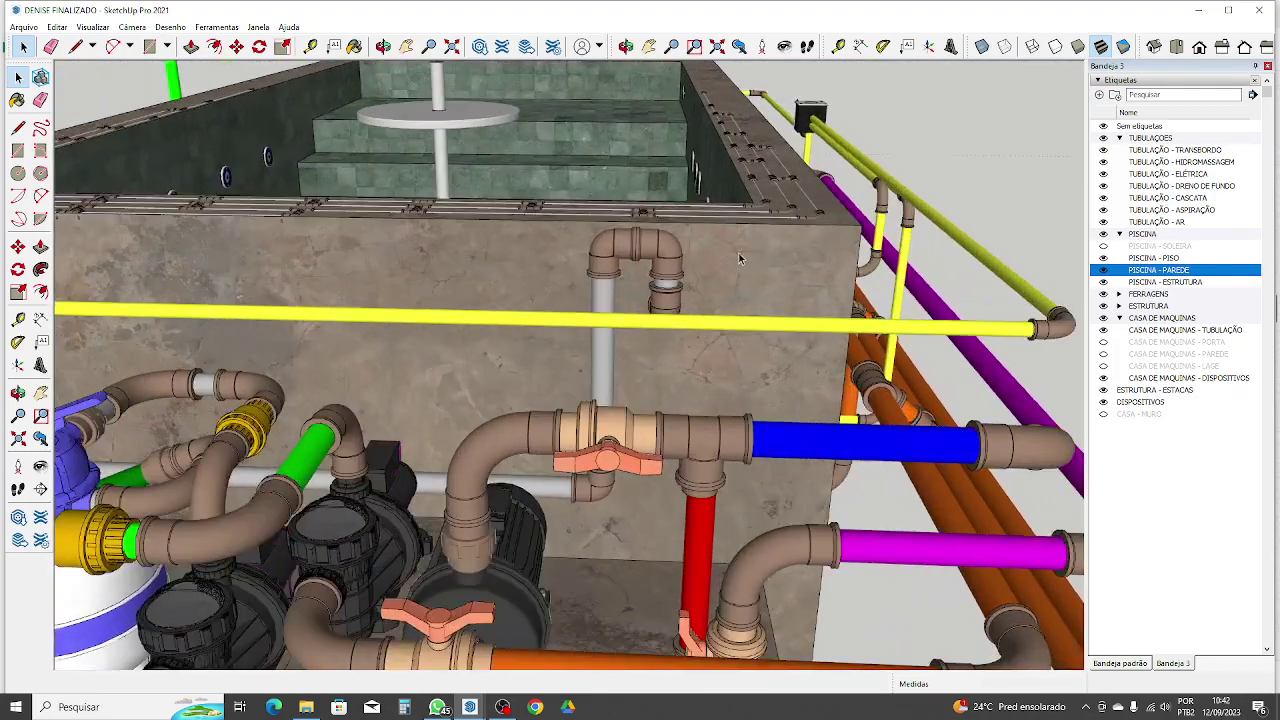
# Step: Inspect the white round fixture on the pool's inner wall, beside the blue-ringed hydromassage jets
pyautogui.moveTo(730, 250); pyautogui.dragTo(186, 331, button='middle')
pyautogui.scroll(8, 407, 312)
pyautogui.scroll(-2, 432, 290)
pyautogui.moveTo(430, 290); pyautogui.dragTo(540, 251, button='middle')
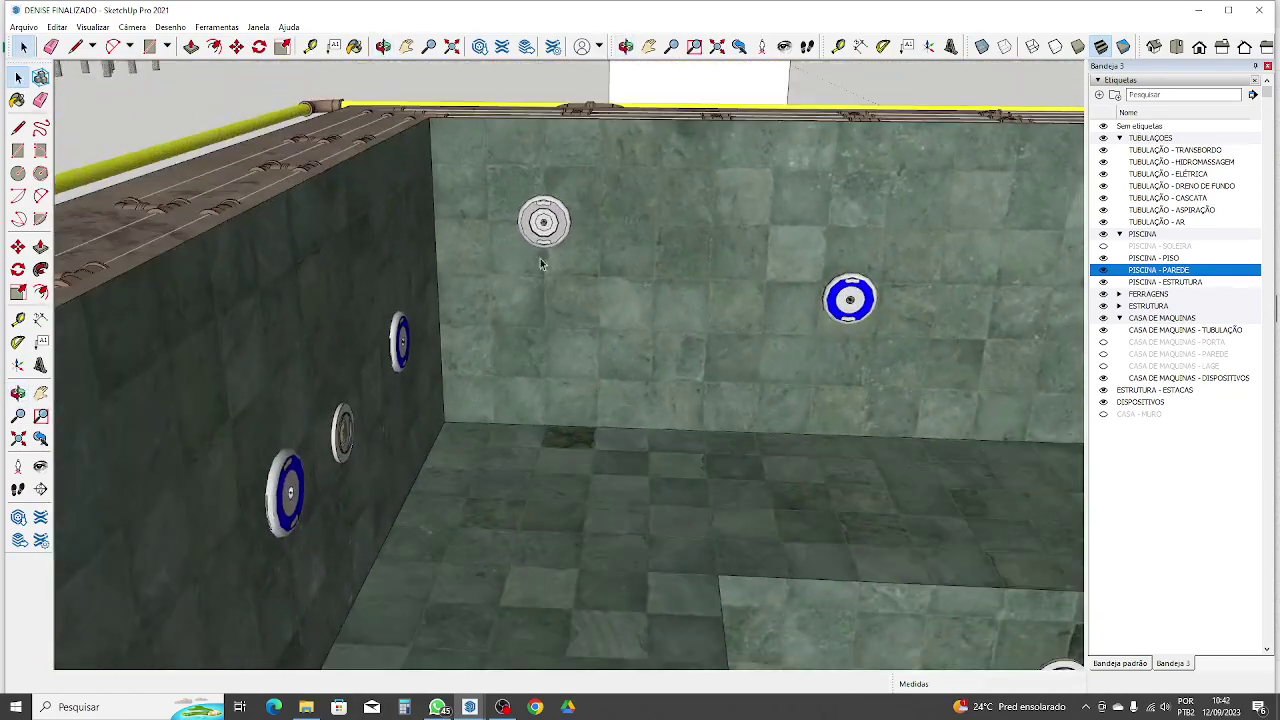
pyautogui.scroll(3, 538, 230)
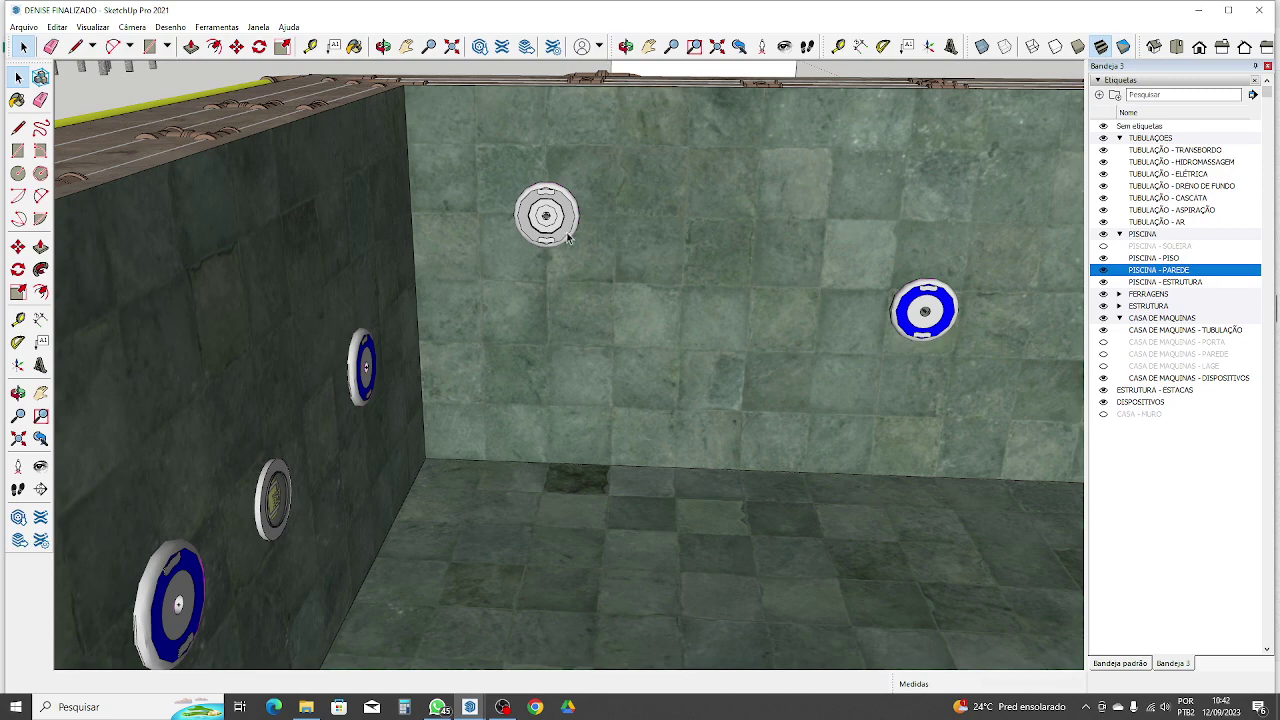
pyautogui.scroll(-2, 543, 272)
# Step: Examine the looped brown elbows where the grey pipe enters the pool's outer wall
pyautogui.moveTo(446, 271); pyautogui.dragTo(680, 320, button='middle')
pyautogui.scroll(4, 592, 345)
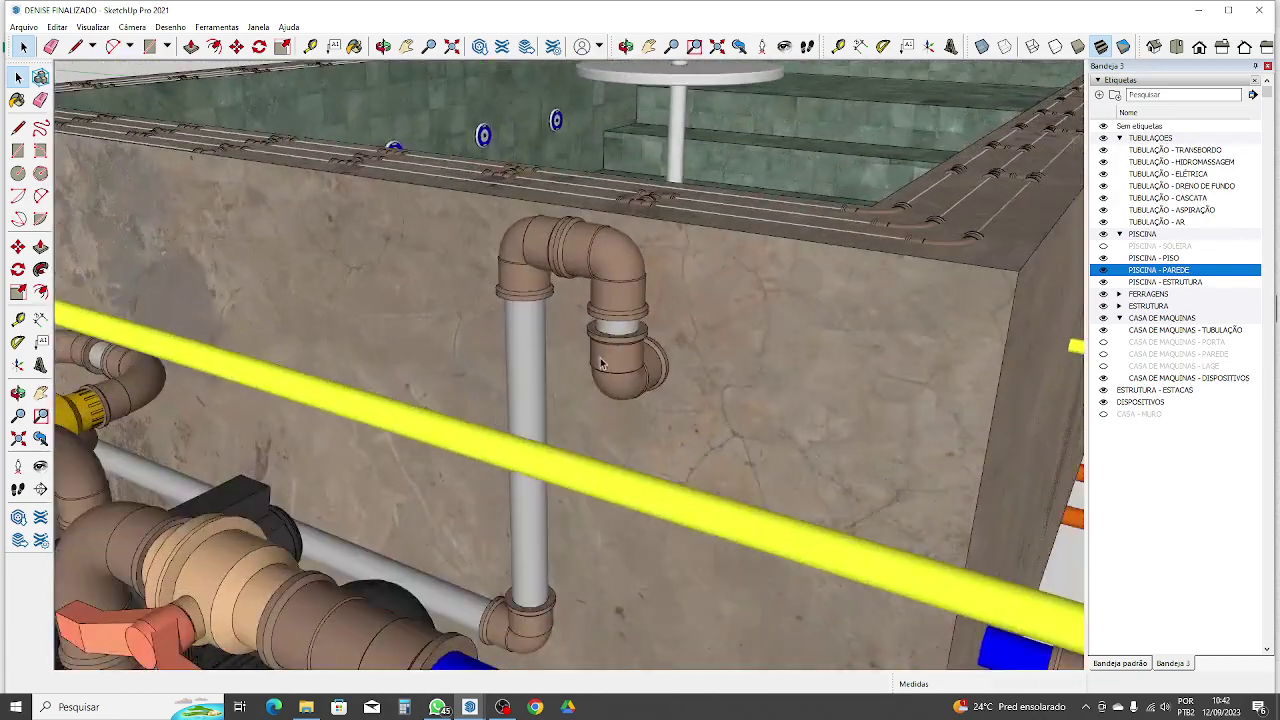
pyautogui.scroll(2, 601, 364)
pyautogui.scroll(2, 685, 384)
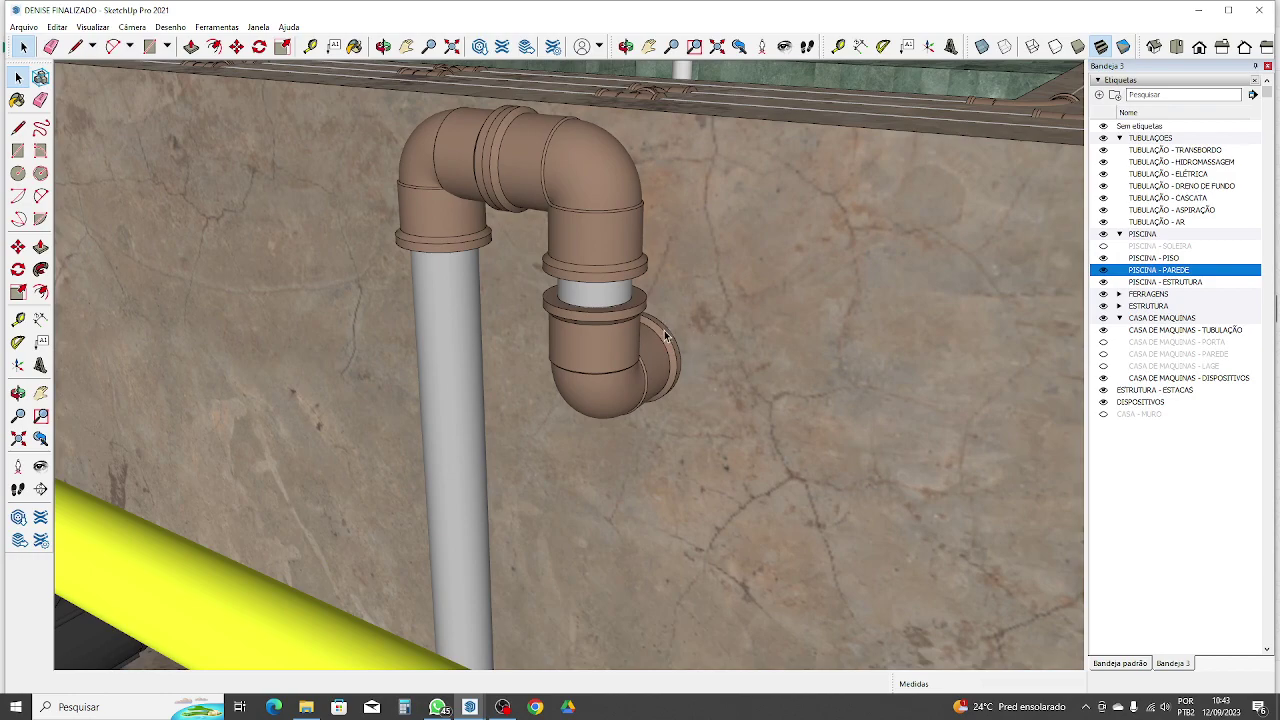
# Step: Select the white round fixture on the pool's inner wall, opposite the looped elbows outside
pyautogui.moveTo(540, 377); pyautogui.dragTo(325, 382, button='middle')
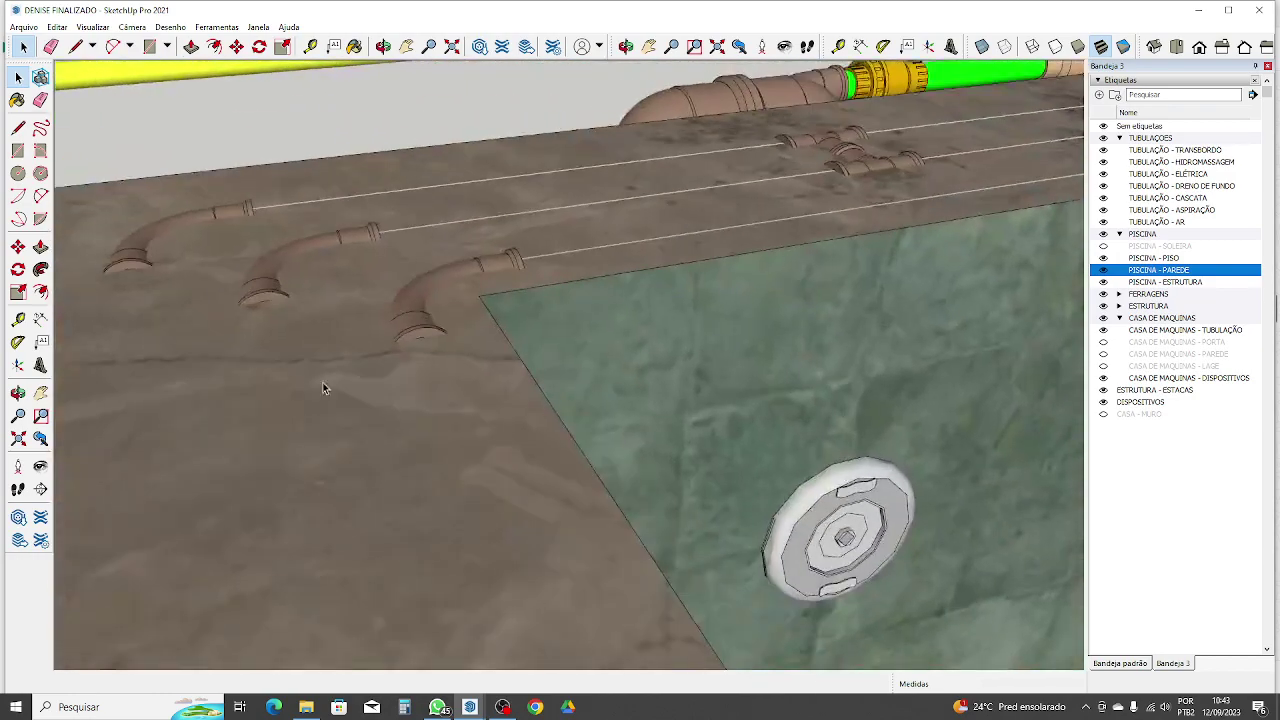
pyautogui.scroll(-2, 554, 295)
pyautogui.moveTo(554, 295); pyautogui.dragTo(391, 335, button='middle')
pyautogui.scroll(-5, 531, 242)
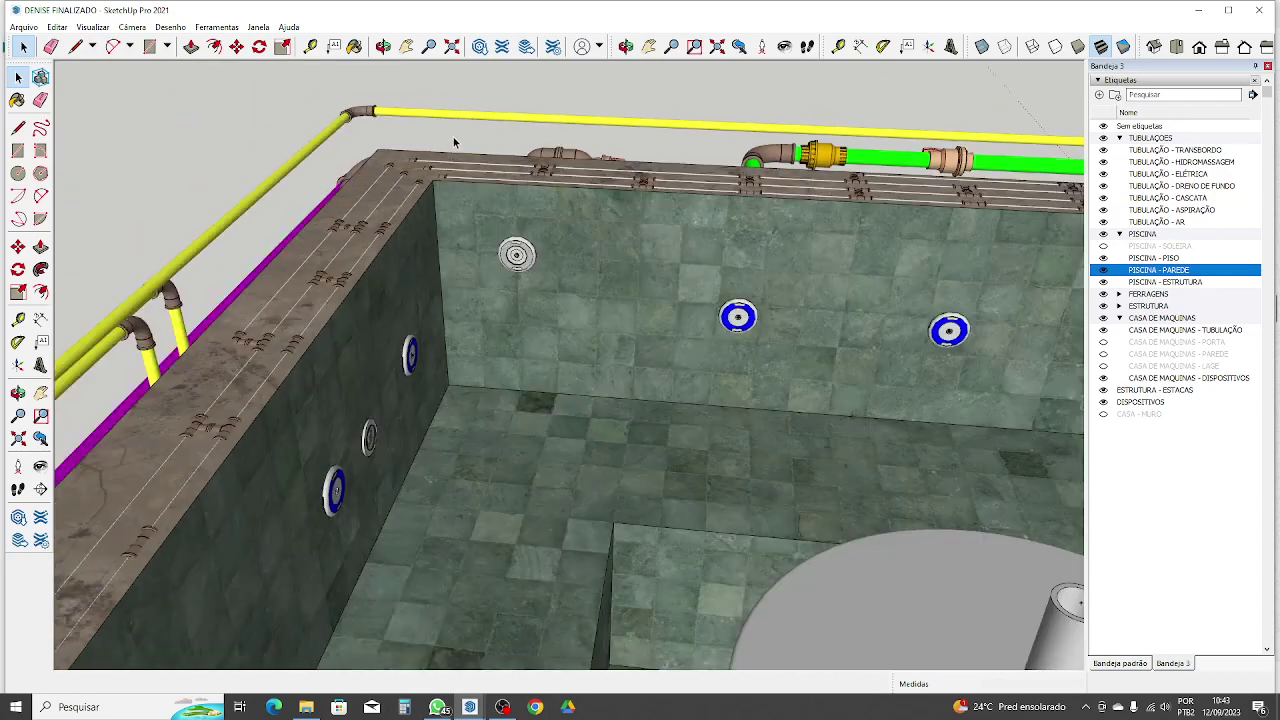
pyautogui.scroll(4, 531, 242)
pyautogui.click(531, 242)
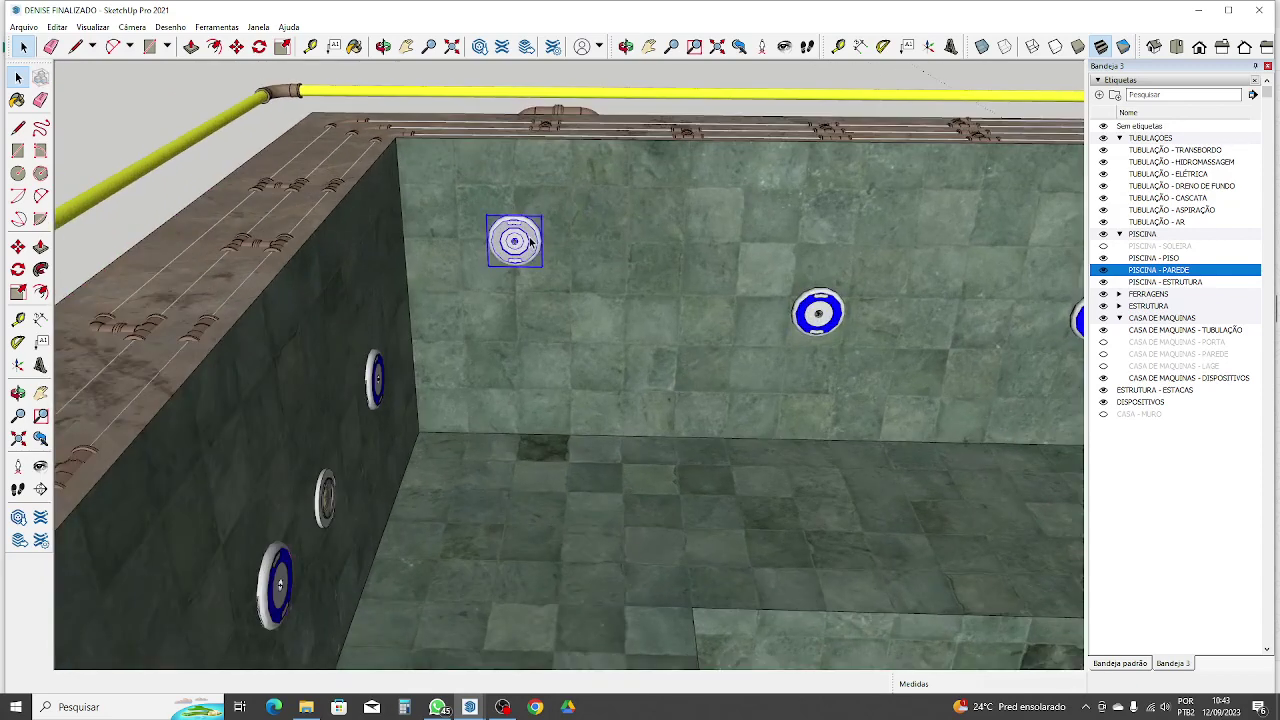
# Step: Move the selected round fixture up the wall by about 13 cm, close to the pool's top edge
pyautogui.click(18, 246)
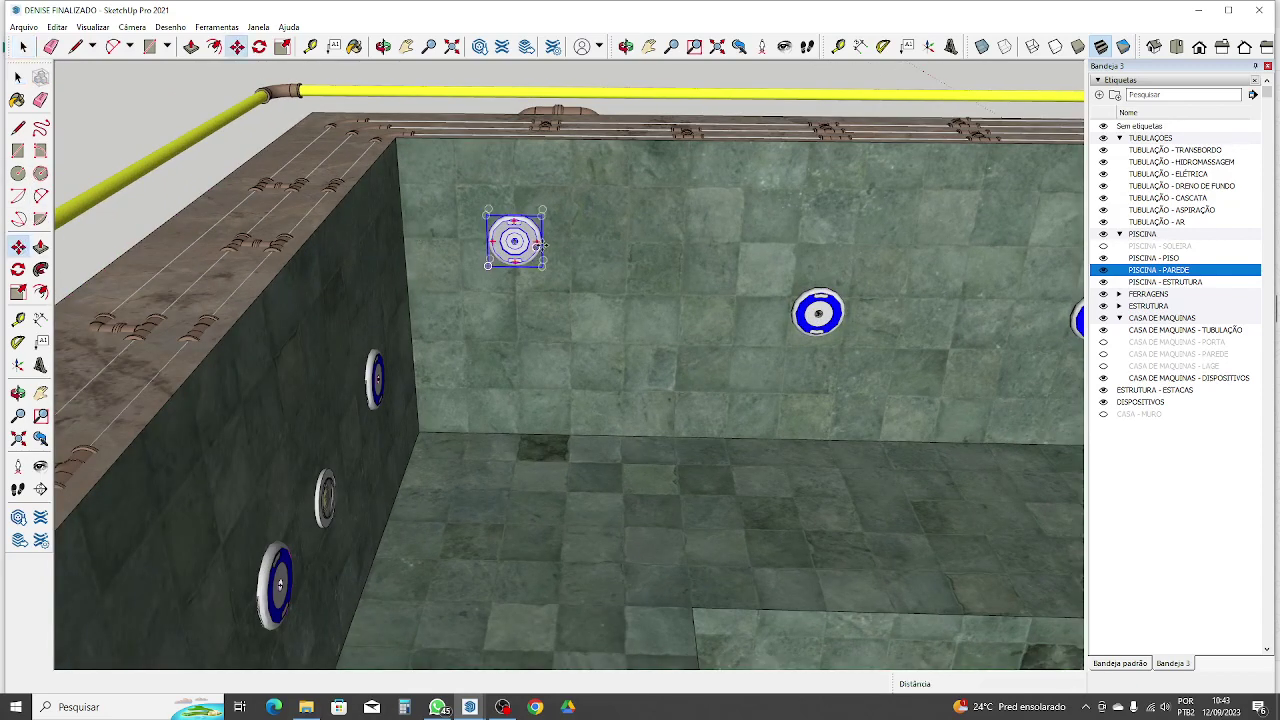
pyautogui.click(540, 242)
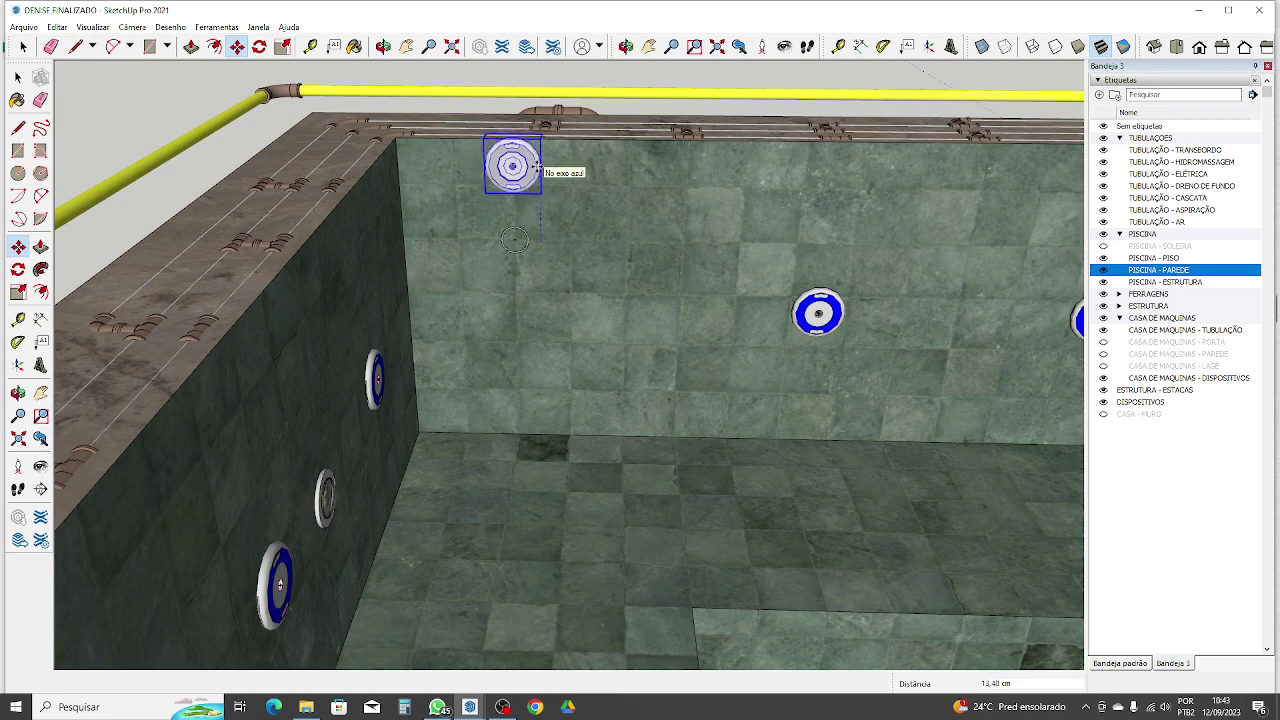
pyautogui.click(535, 164)
pyautogui.moveTo(535, 164); pyautogui.dragTo(526, 146, button='middle')
pyautogui.scroll(2, 492, 145)
pyautogui.scroll(2, 491, 145)
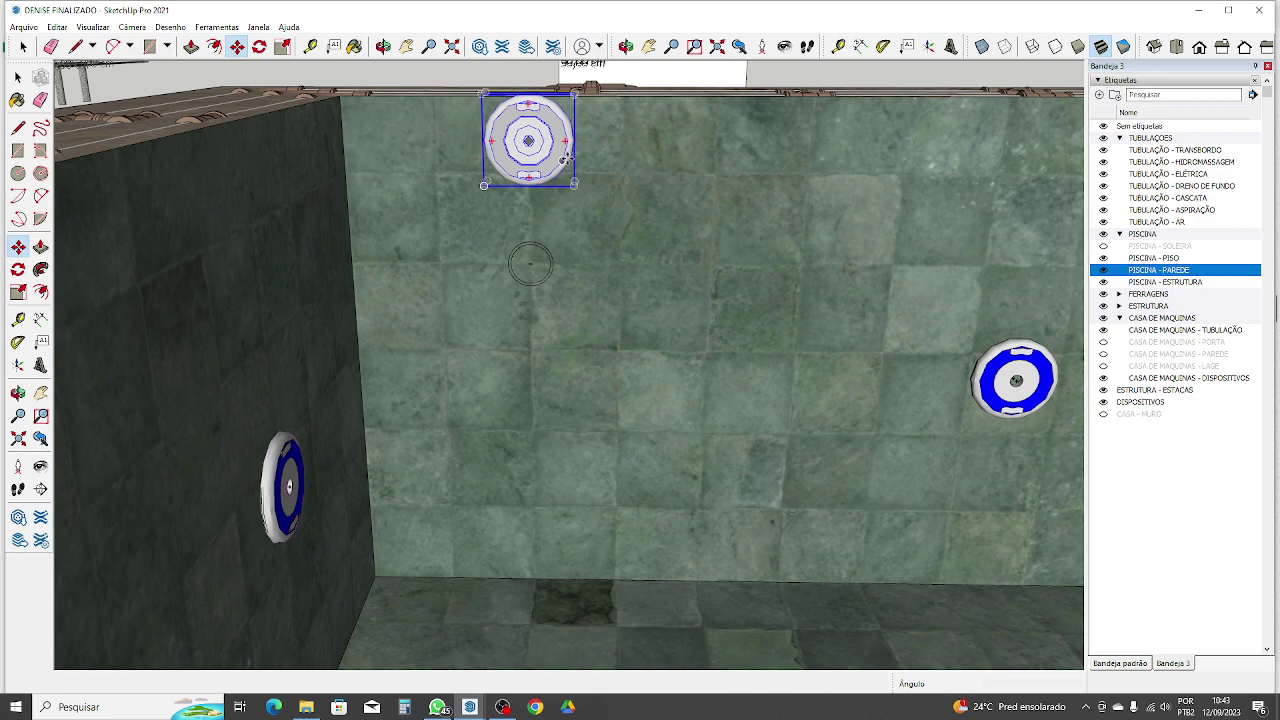
pyautogui.moveTo(530, 263); pyautogui.dragTo(494, 331, button='middle')
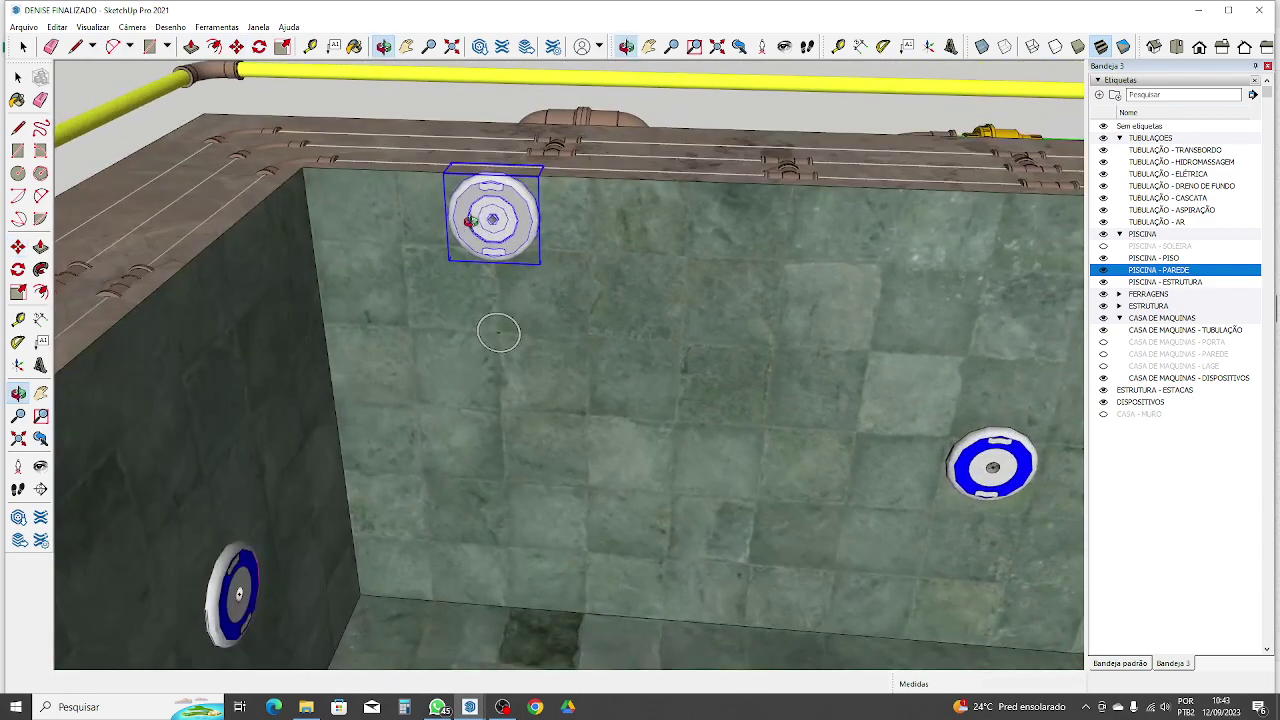
# Step: Undo the round fixture's upward move and clear the selection
pyautogui.hotkey('ctrl', 'z')
pyautogui.scroll(-3, 510, 215)
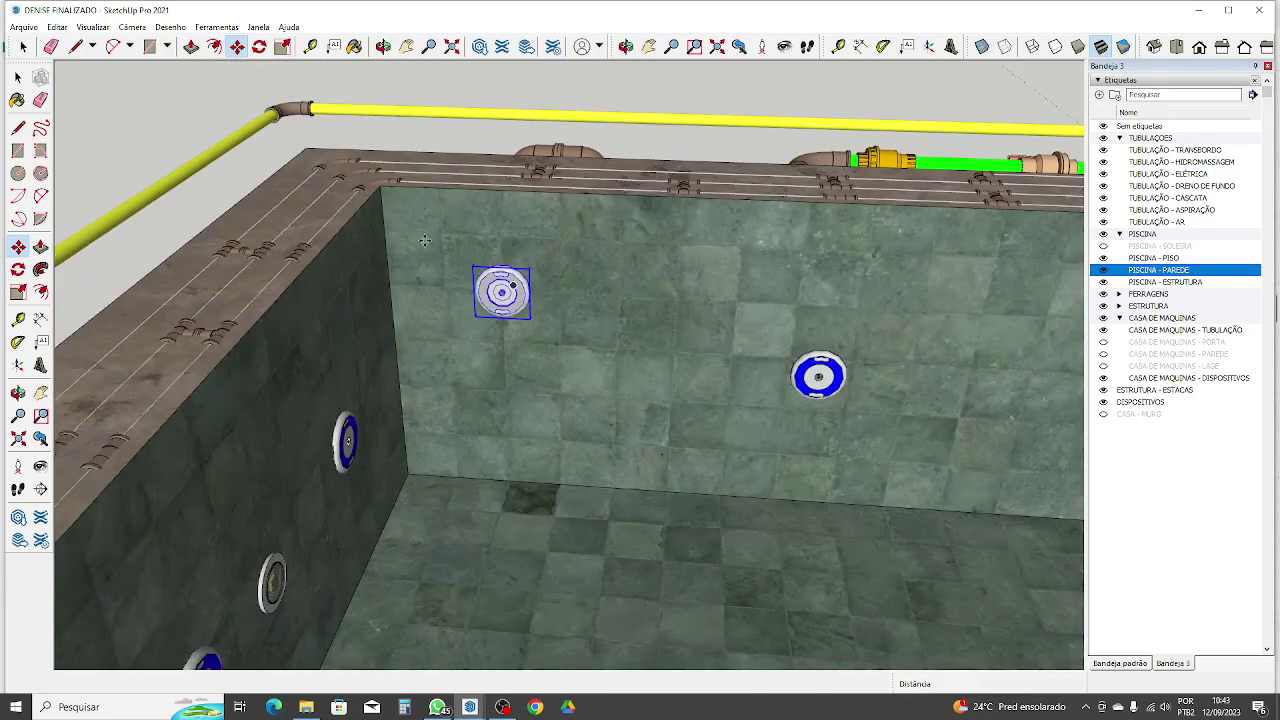
pyautogui.click(18, 79)
pyautogui.click(103, 114)
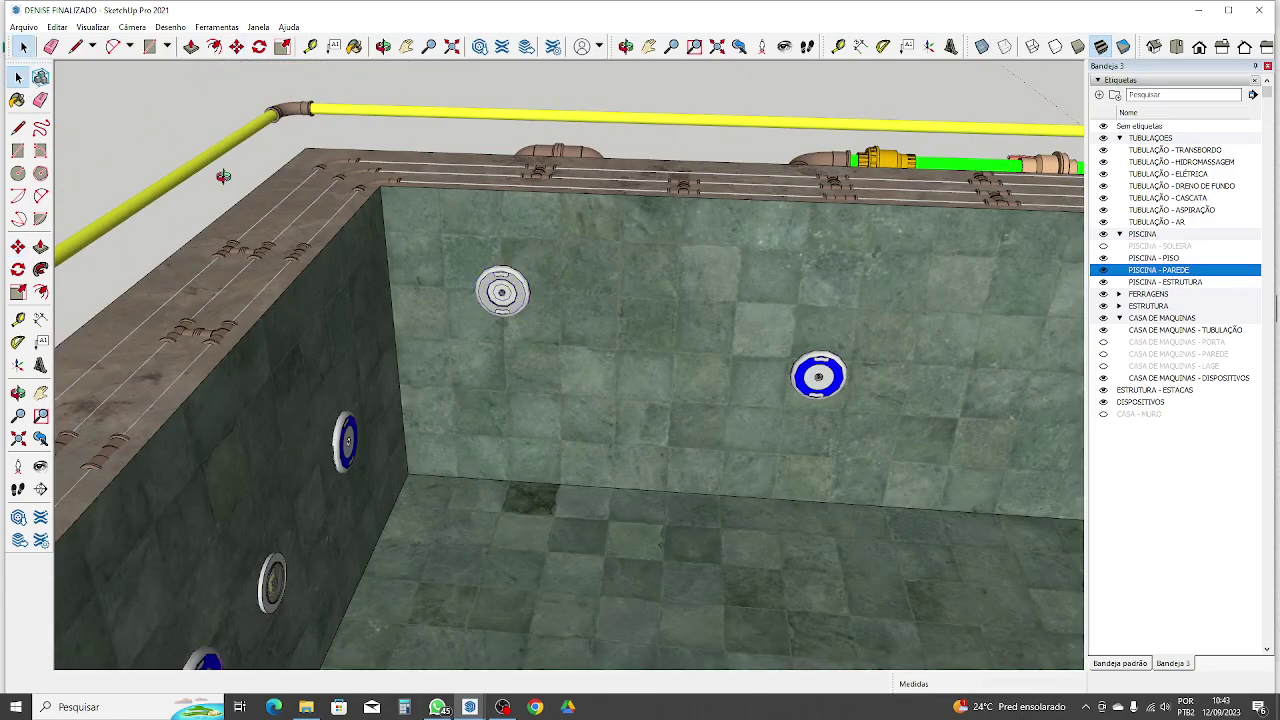
# Step: Examine from several angles the looped brown elbows and vertical grey pipe on the pool's outer wall behind the pumps
pyautogui.moveTo(222, 174); pyautogui.dragTo(930, 325, button='middle')
pyautogui.moveTo(400, 290); pyautogui.dragTo(734, 186, button='middle')
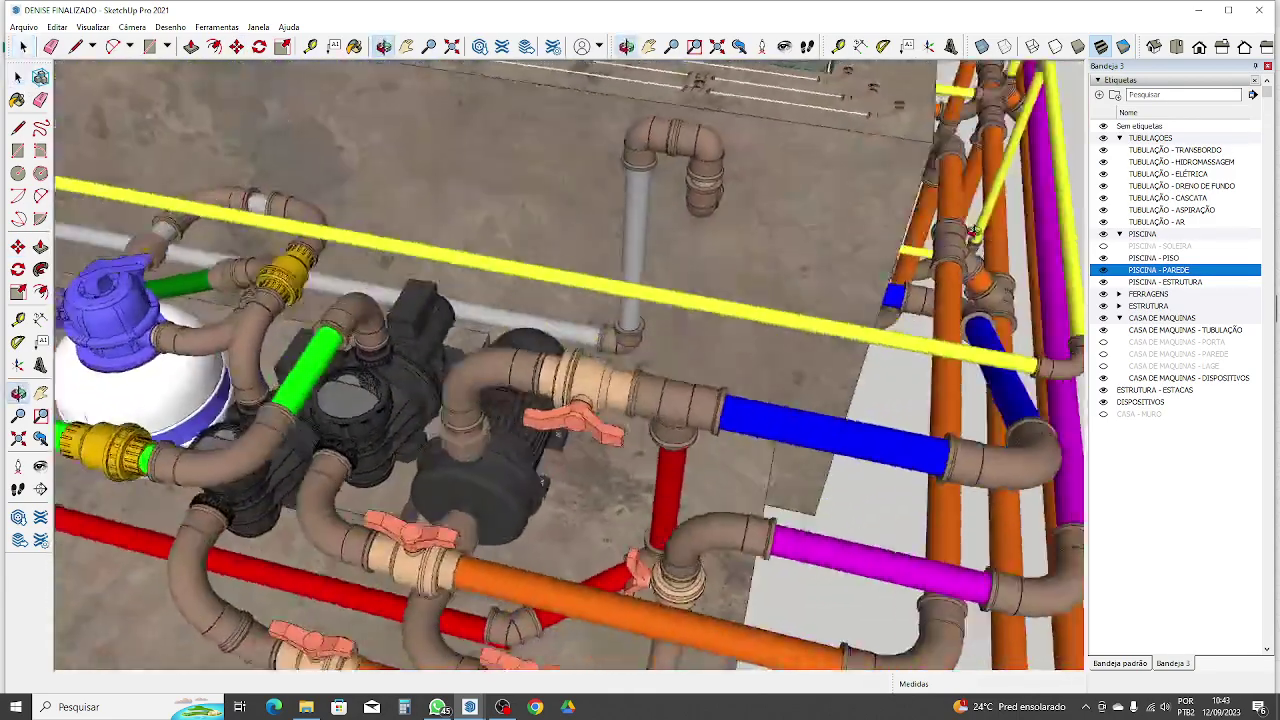
pyautogui.scroll(2, 735, 187)
pyautogui.moveTo(708, 334); pyautogui.dragTo(390, 240, button='middle')
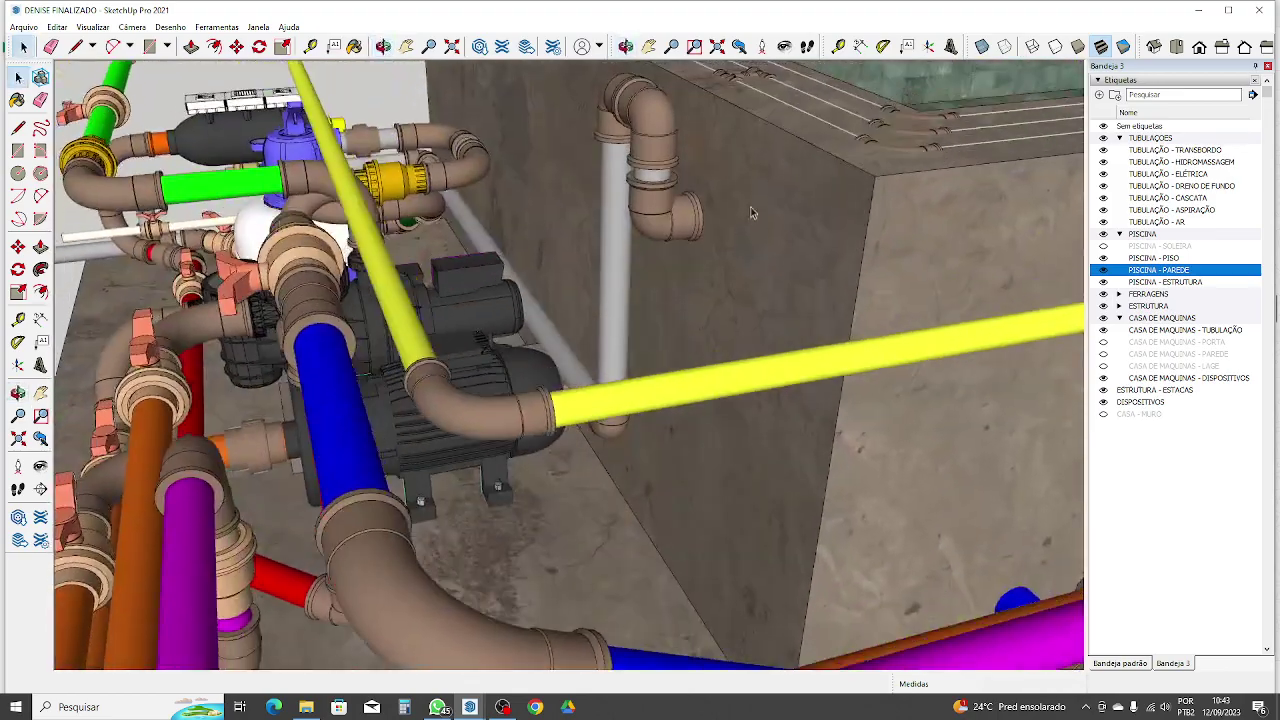
pyautogui.scroll(2, 751, 211)
pyautogui.scroll(-2, 719, 328)
pyautogui.moveTo(719, 328); pyautogui.dragTo(824, 212, button='middle')
pyautogui.scroll(2, 764, 92)
pyautogui.scroll(-2, 694, 140)
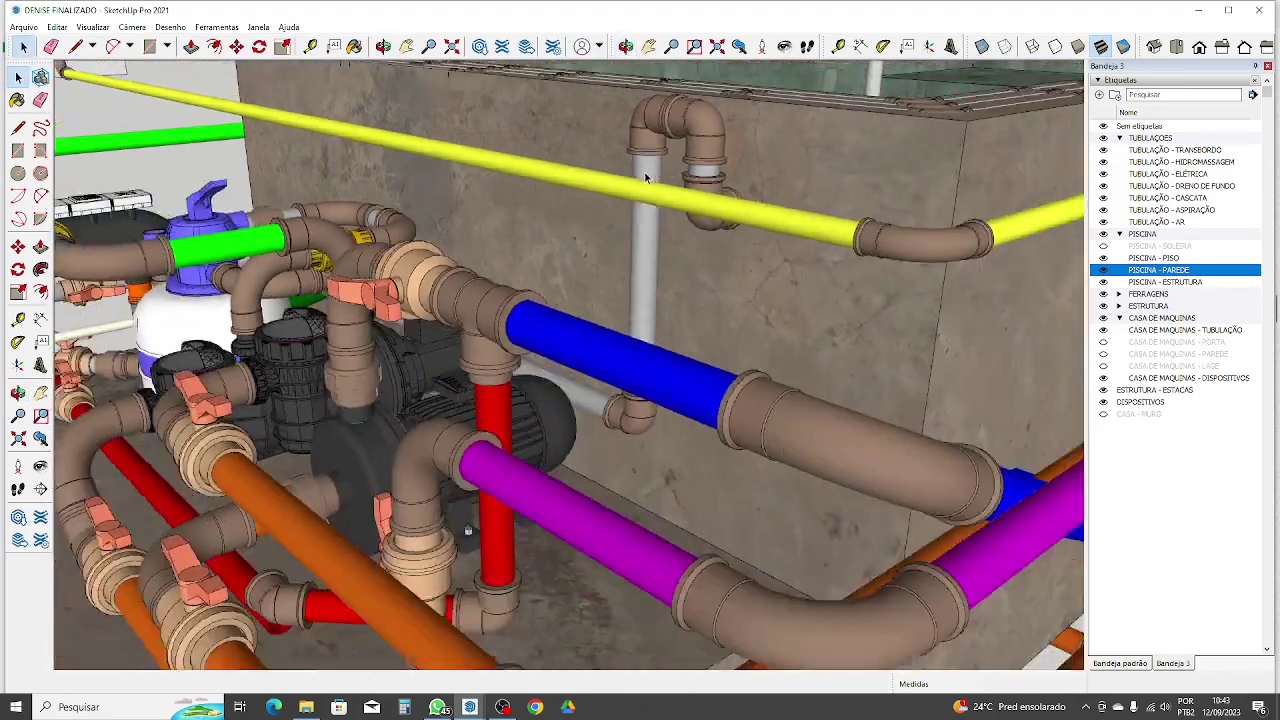
pyautogui.moveTo(694, 140); pyautogui.dragTo(759, 112, button='middle')
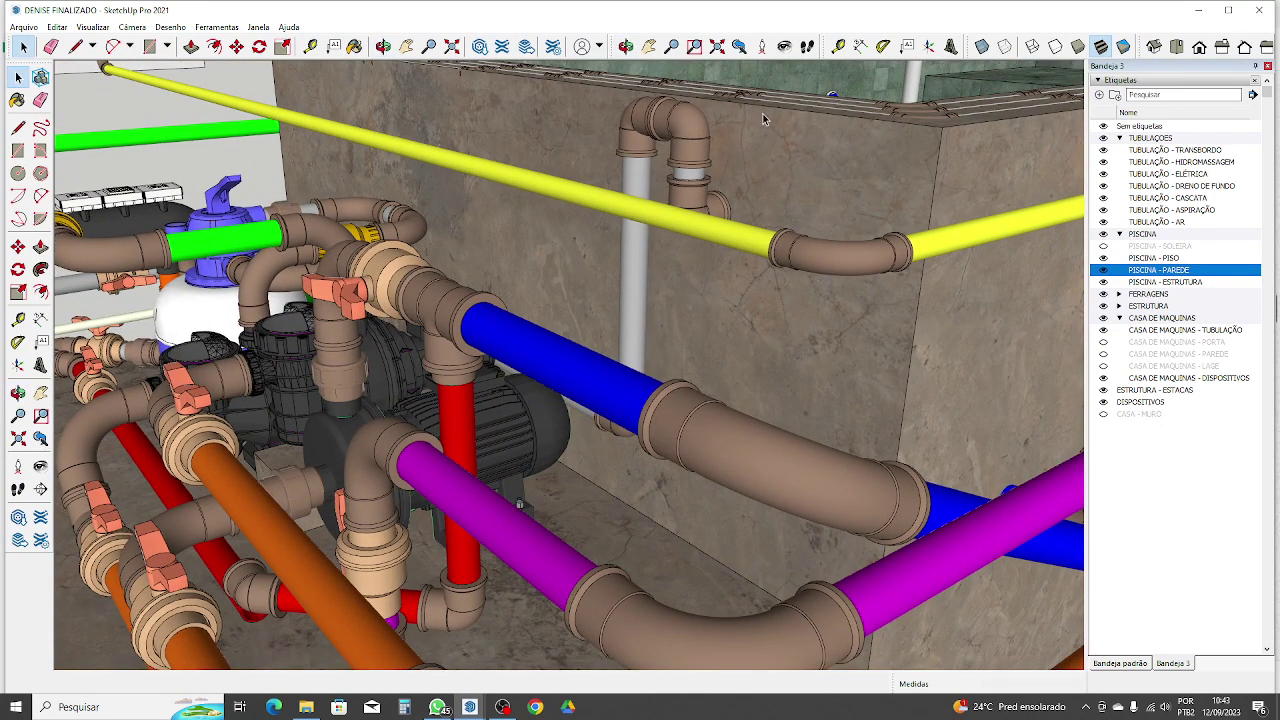
pyautogui.scroll(3, 662, 140)
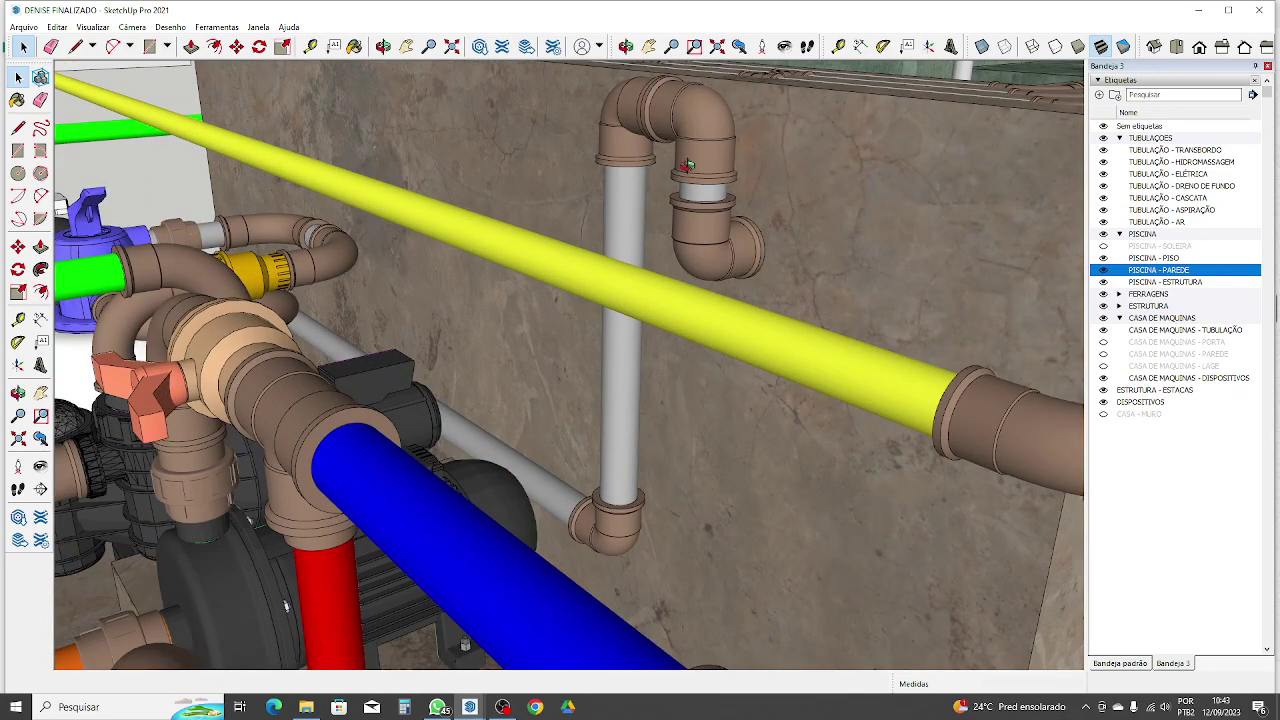
pyautogui.moveTo(638, 153); pyautogui.dragTo(793, 146, button='middle')
pyautogui.scroll(-3, 700, 243)
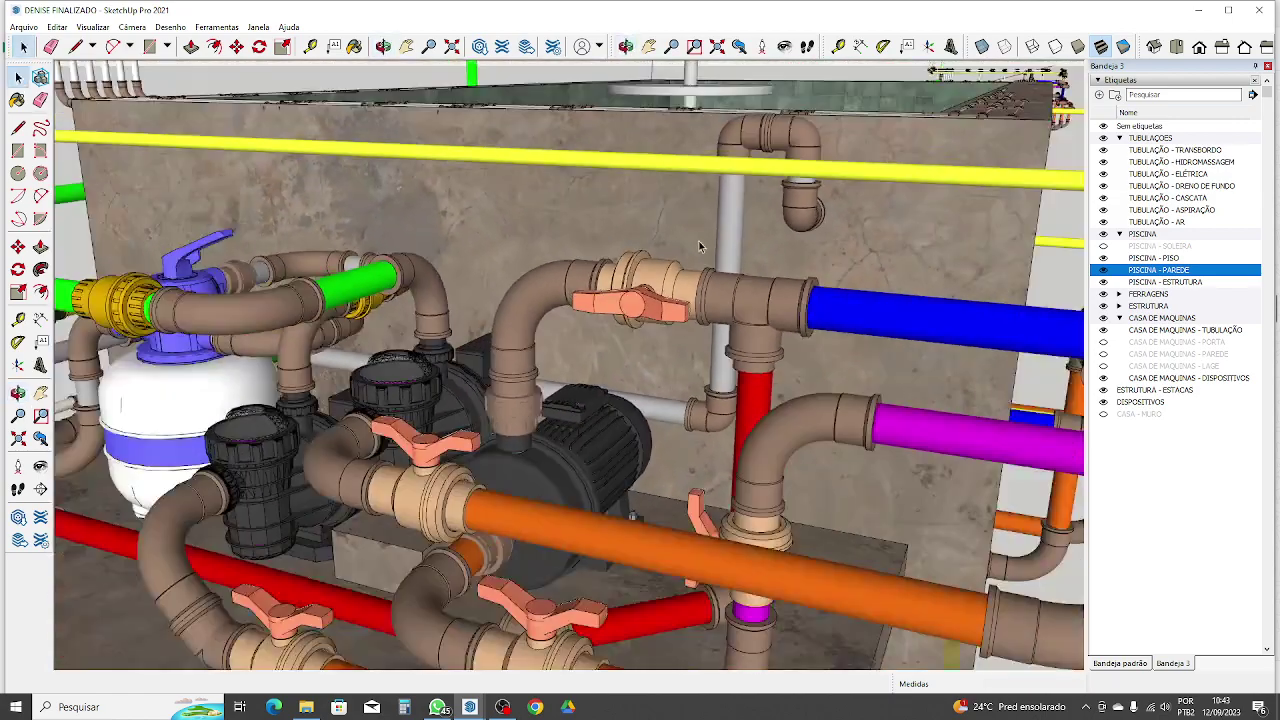
pyautogui.moveTo(710, 228); pyautogui.dragTo(809, 232, button='middle')
pyautogui.scroll(3, 838, 182)
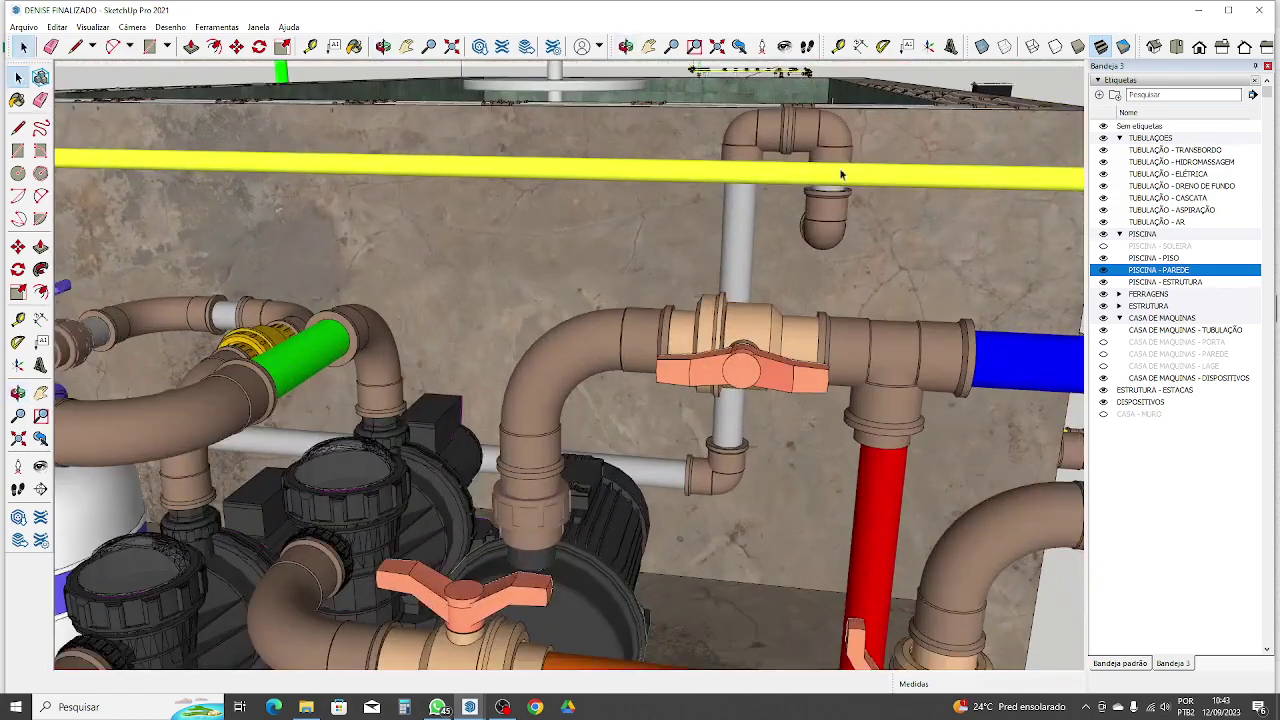
# Step: Inspect the machine room's grey piping, from the black cylindrical device and its valves beside the filter to the open outlet pipe
pyautogui.scroll(-5, 755, 188)
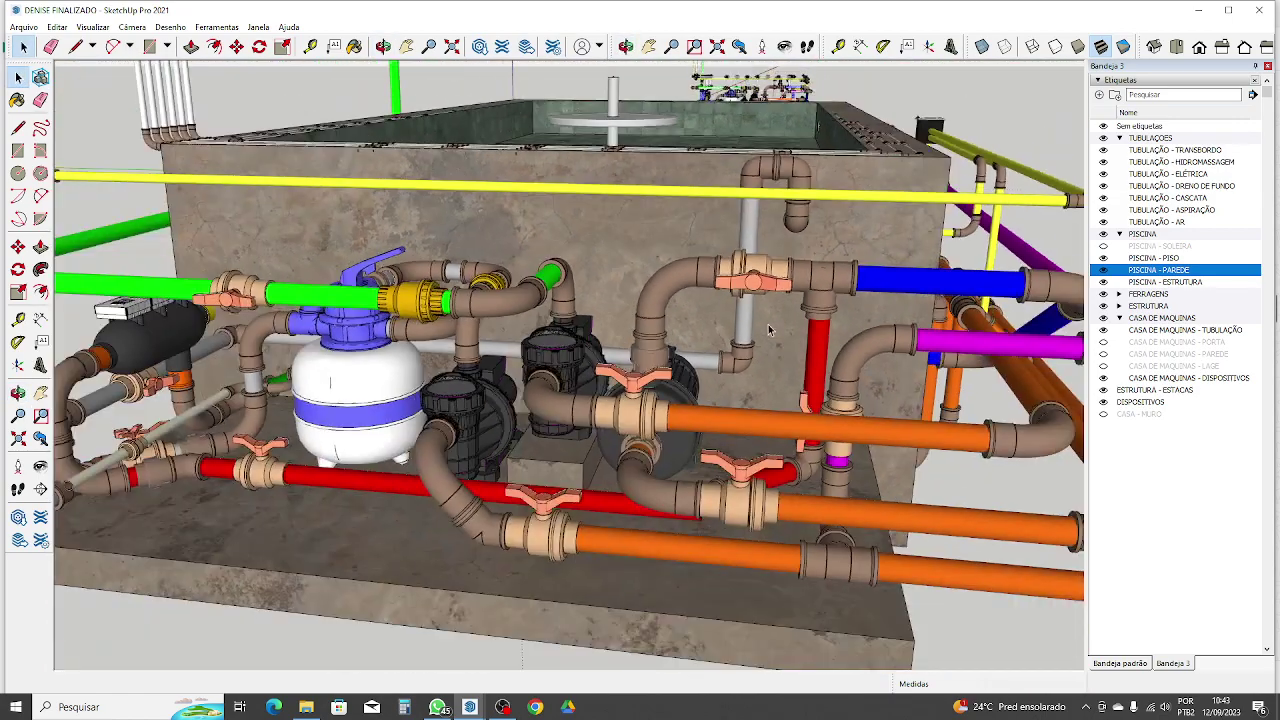
pyautogui.scroll(-5, 757, 365)
pyautogui.moveTo(780, 370)
pyautogui.mouseDown(button='middle')
pyautogui.moveTo(953, 408)
pyautogui.moveTo(911, 363)
pyautogui.moveTo(590, 430)
pyautogui.moveTo(146, 369)
pyautogui.mouseUp(button='middle')
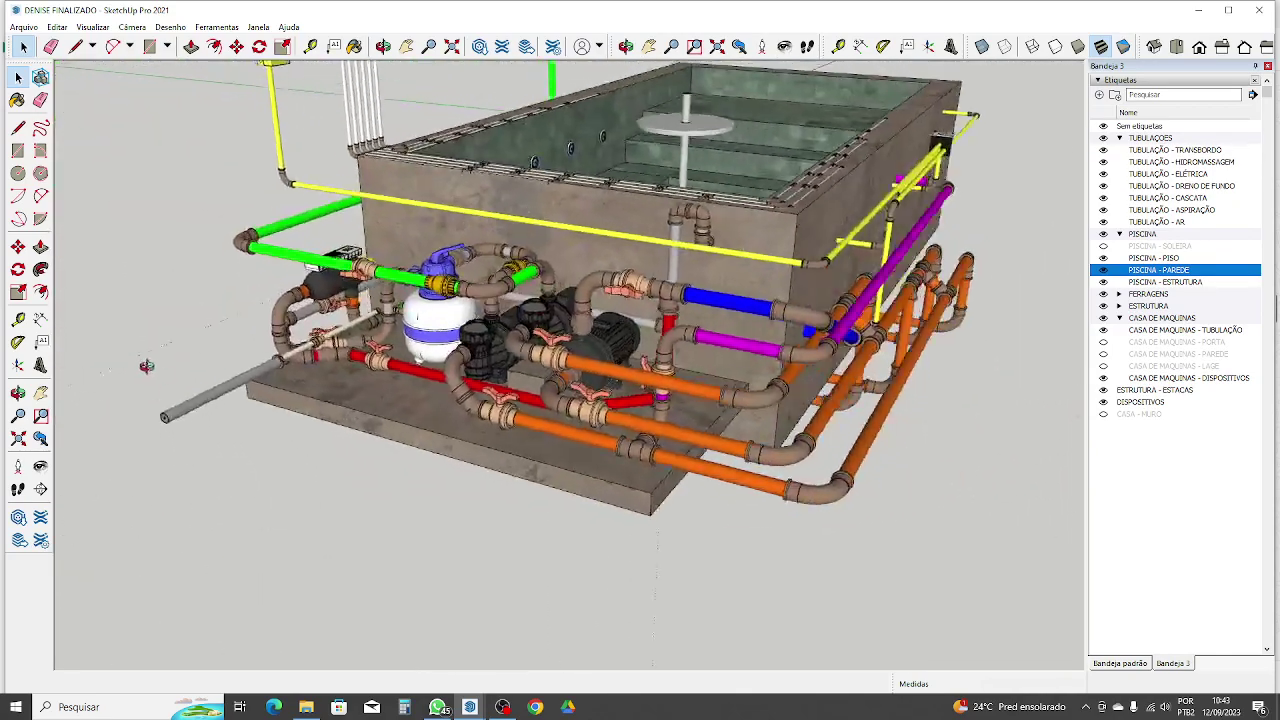
pyautogui.scroll(3, 330, 300)
pyautogui.scroll(3, 355, 336)
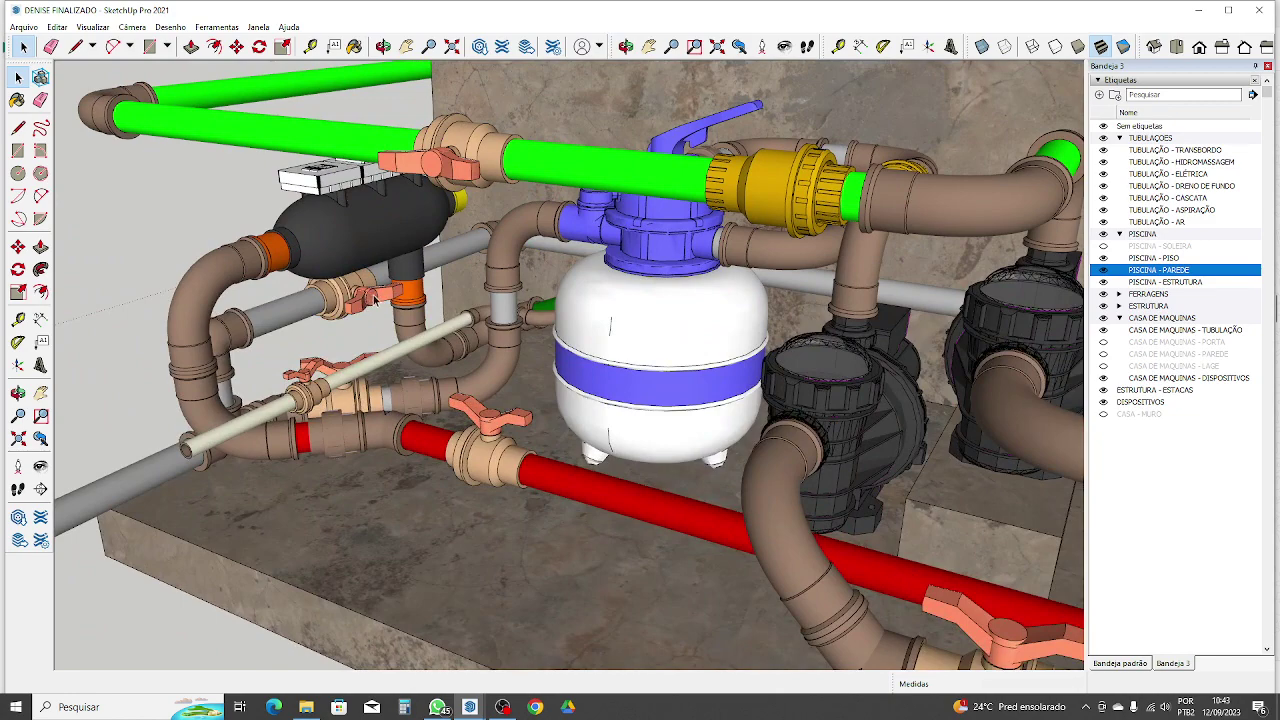
pyautogui.scroll(-5, 328, 303)
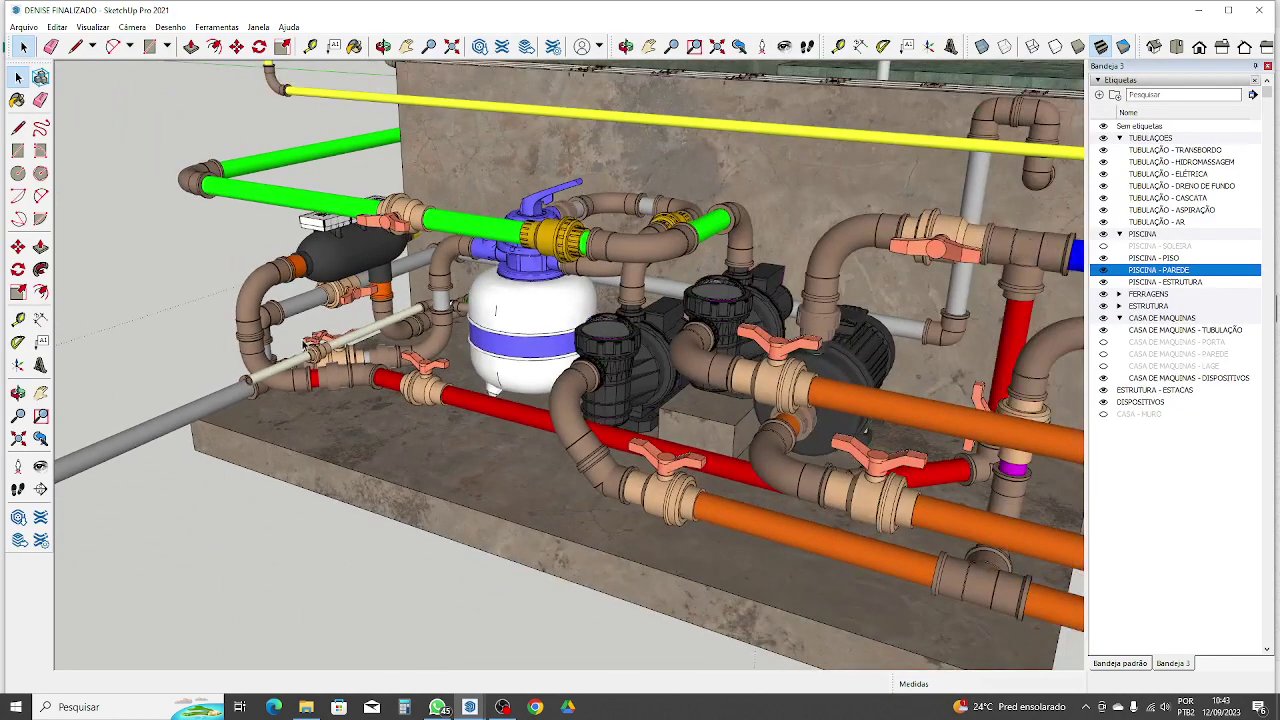
pyautogui.moveTo(300, 290); pyautogui.dragTo(296, 366, button='middle')
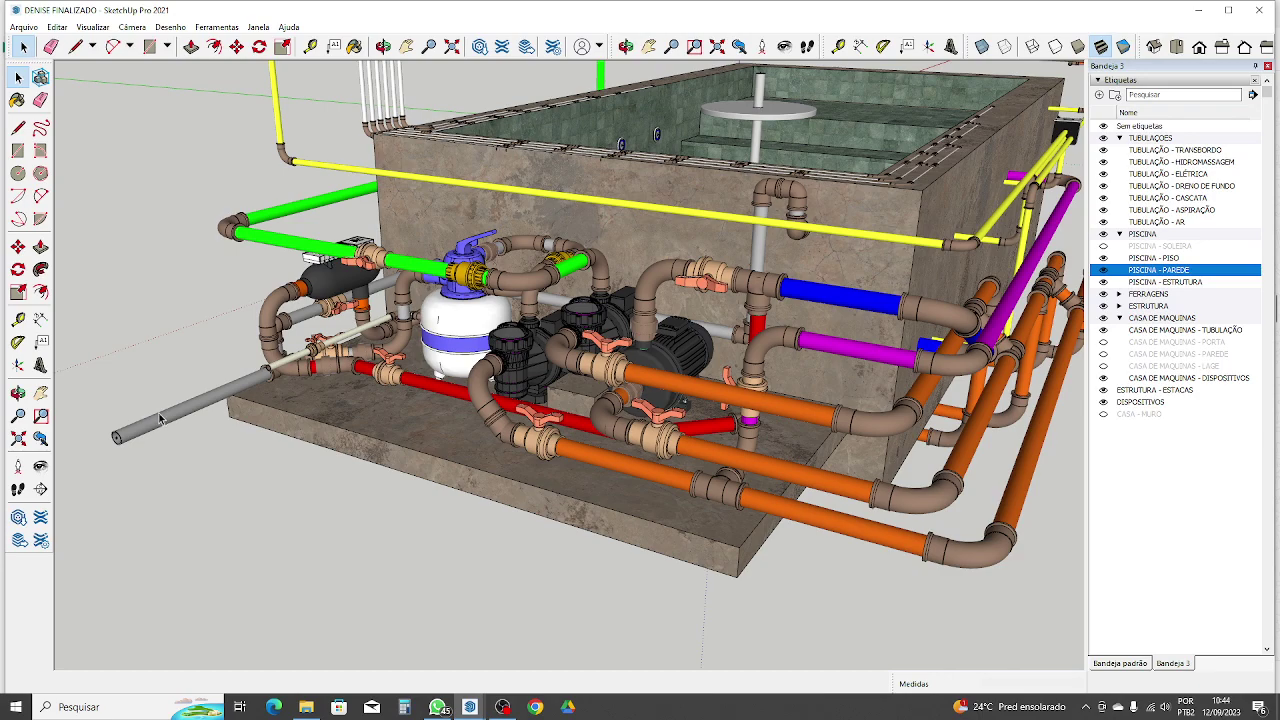
pyautogui.scroll(5, 310, 343)
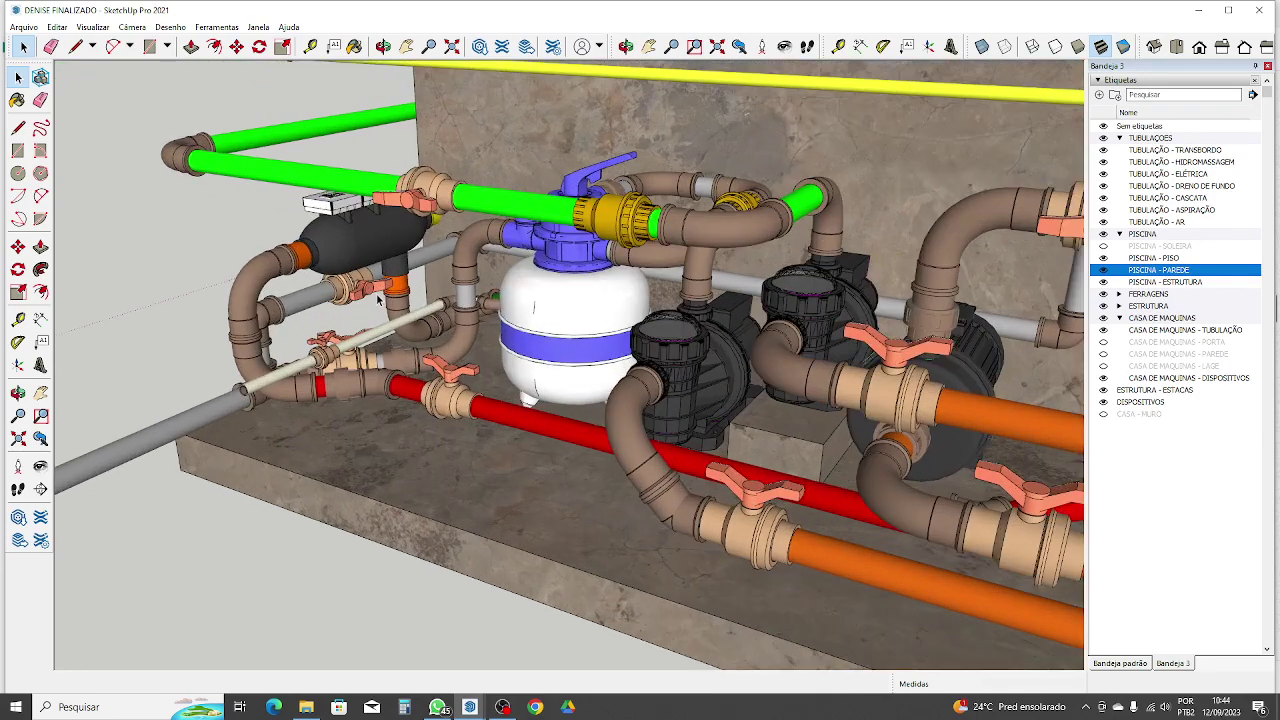
pyautogui.scroll(-4, 372, 283)
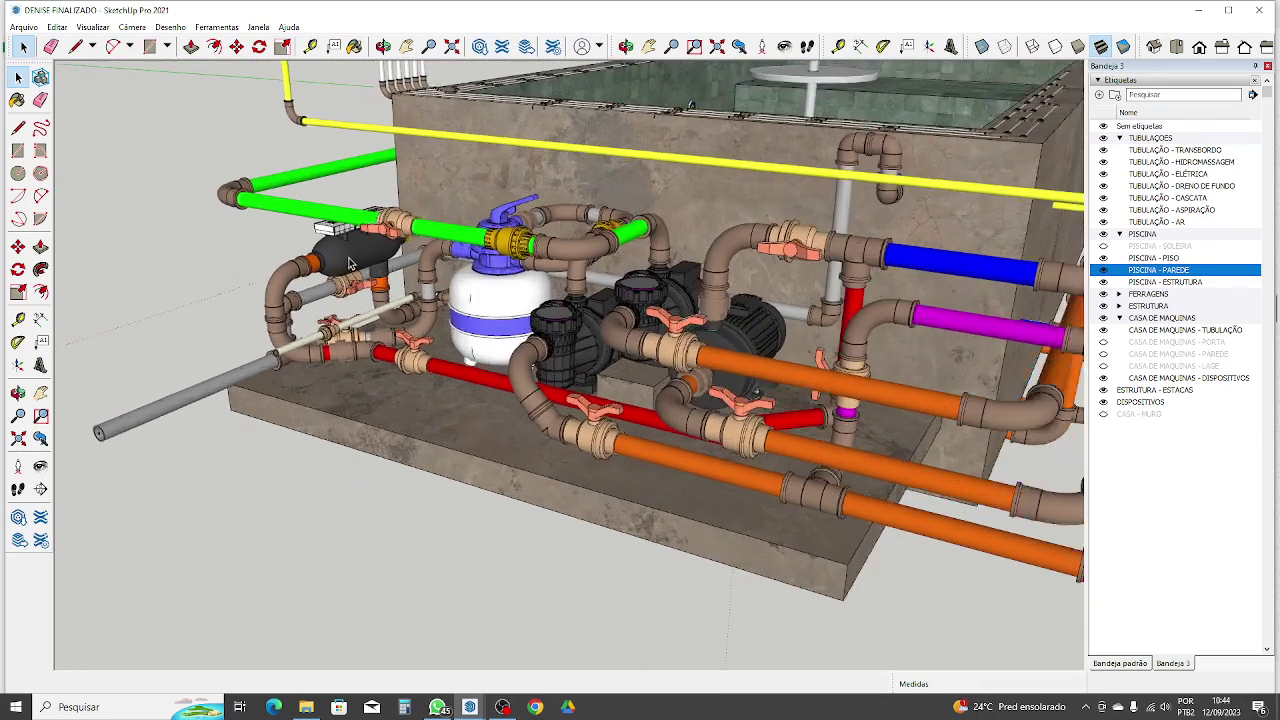
pyautogui.scroll(8, 345, 280)
pyautogui.scroll(3, 340, 278)
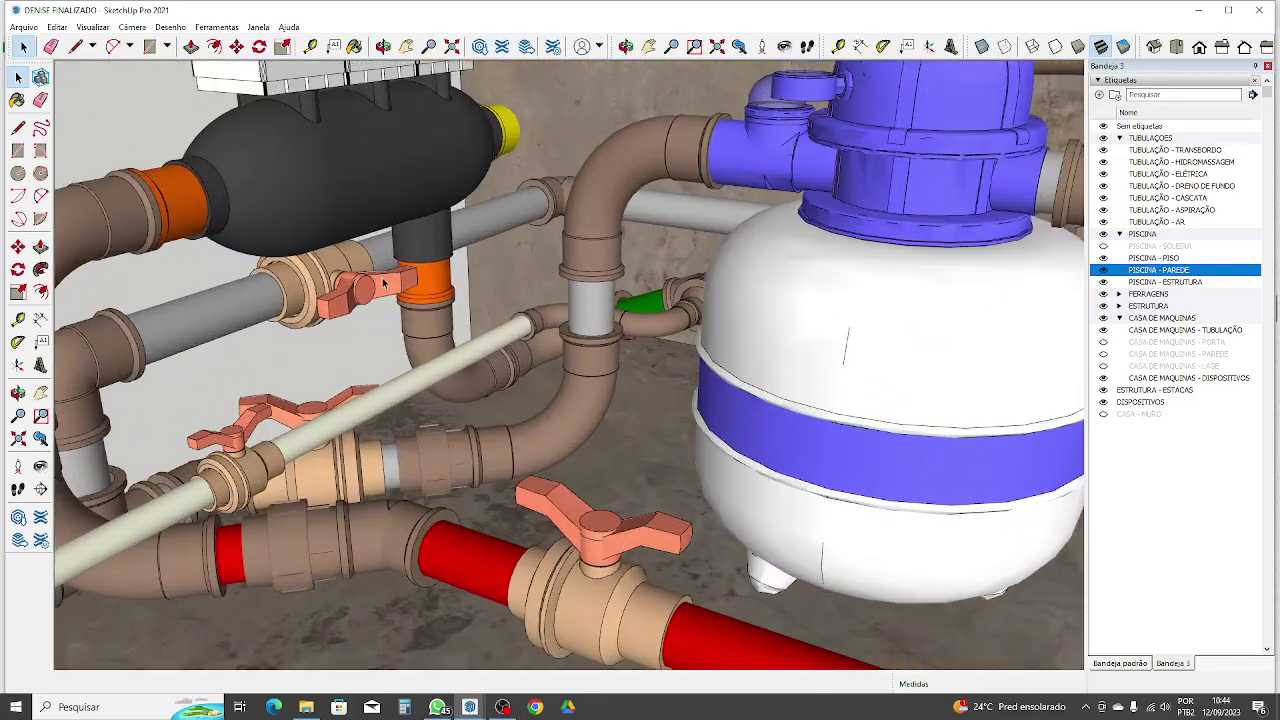
pyautogui.scroll(-8, 338, 251)
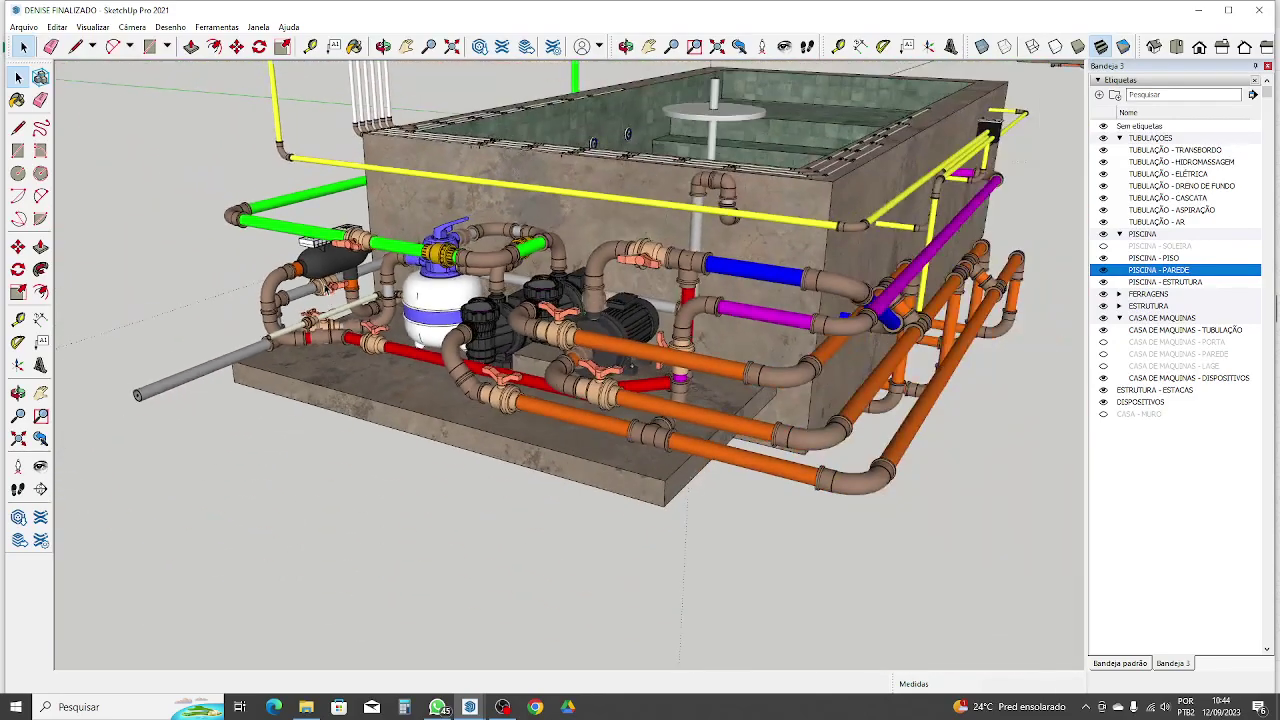
pyautogui.scroll(-2, 327, 293)
pyautogui.scroll(-2, 283, 358)
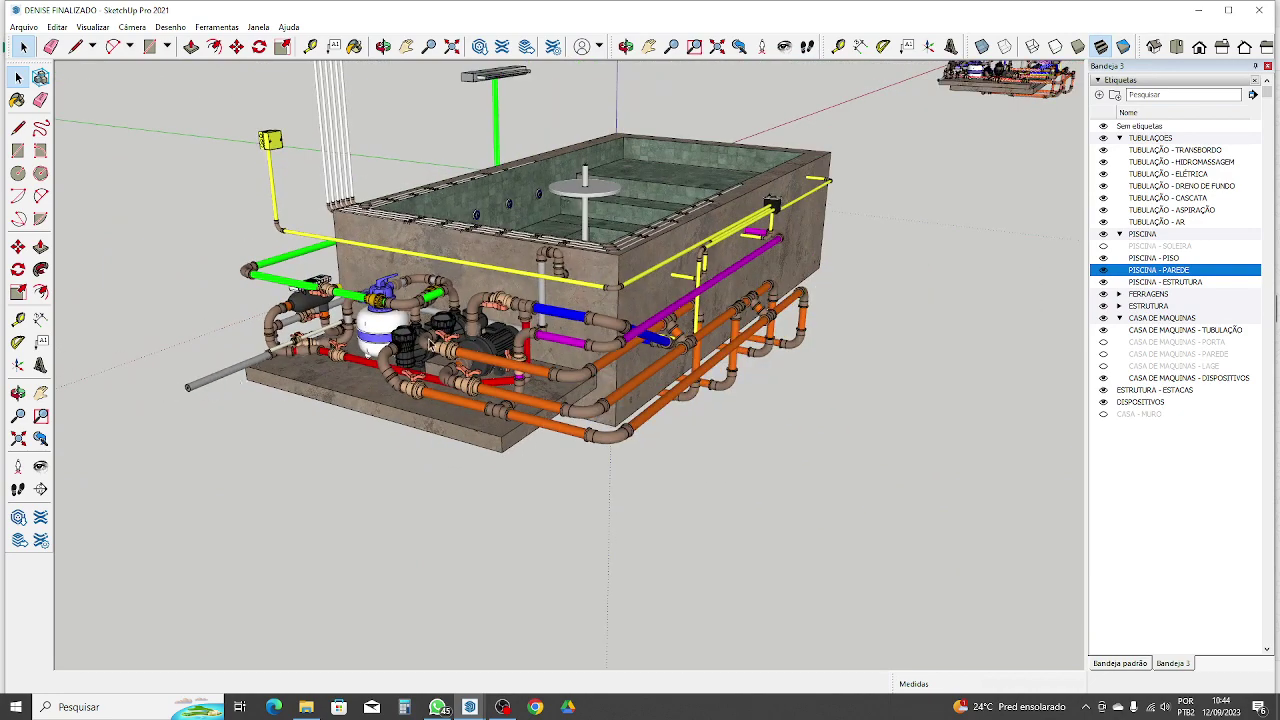
# Step: Review the round fixtures along the pool's inner walls, including the one near the shallow end
pyautogui.moveTo(80, 425)
pyautogui.mouseDown(button='middle')
pyautogui.moveTo(133, 320)
pyautogui.moveTo(236, 283)
pyautogui.moveTo(216, 273)
pyautogui.mouseUp(button='middle')
pyautogui.scroll(3, 632, 195)
pyautogui.scroll(-4, 441, 195)
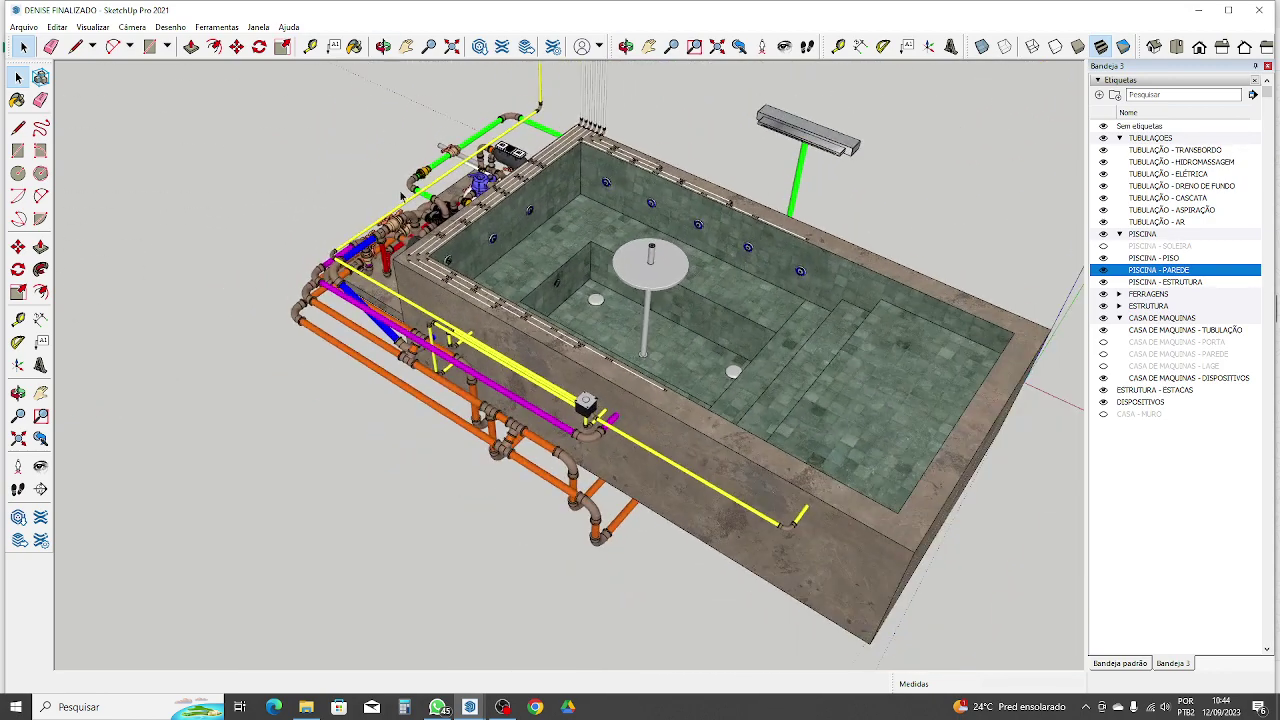
pyautogui.moveTo(369, 205)
pyautogui.mouseDown(button='middle')
pyautogui.moveTo(325, 215)
pyautogui.moveTo(536, 327)
pyautogui.mouseUp(button='middle')
pyautogui.scroll(2, 536, 327)
pyautogui.moveTo(858, 280); pyautogui.dragTo(280, 285, button='middle')
pyautogui.scroll(2, 280, 285)
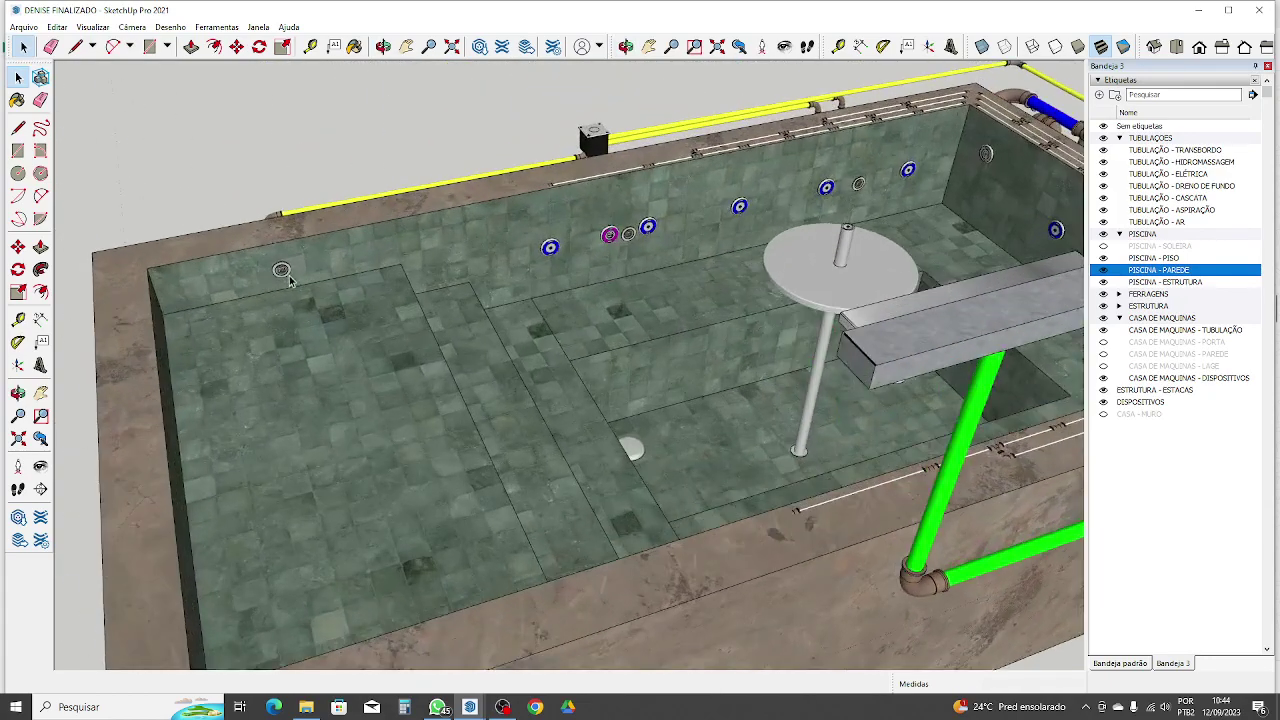
pyautogui.scroll(-3, 245, 305)
pyautogui.scroll(1, 608, 305)
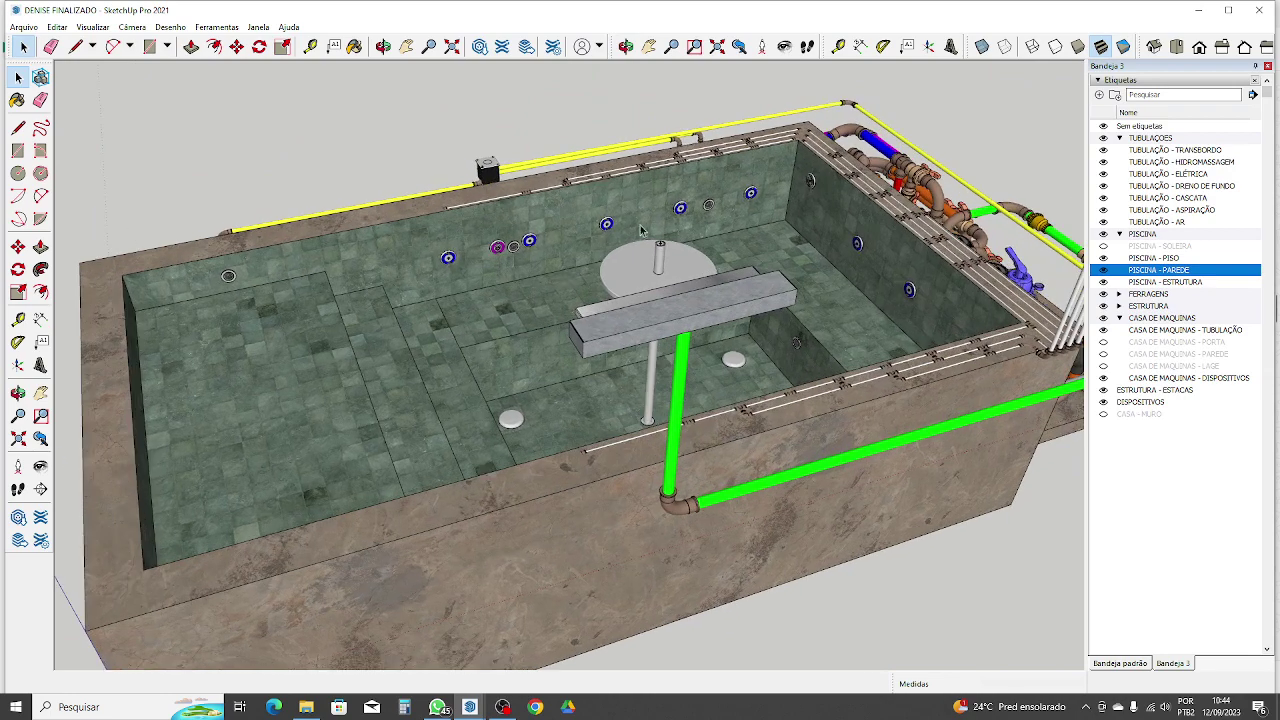
# Step: Hide the PISCINA - PAREDE and PISCINA - ESTRUTURA tags to expose the piping around the pool
pyautogui.moveTo(786, 378); pyautogui.dragTo(903, 328, button='middle')
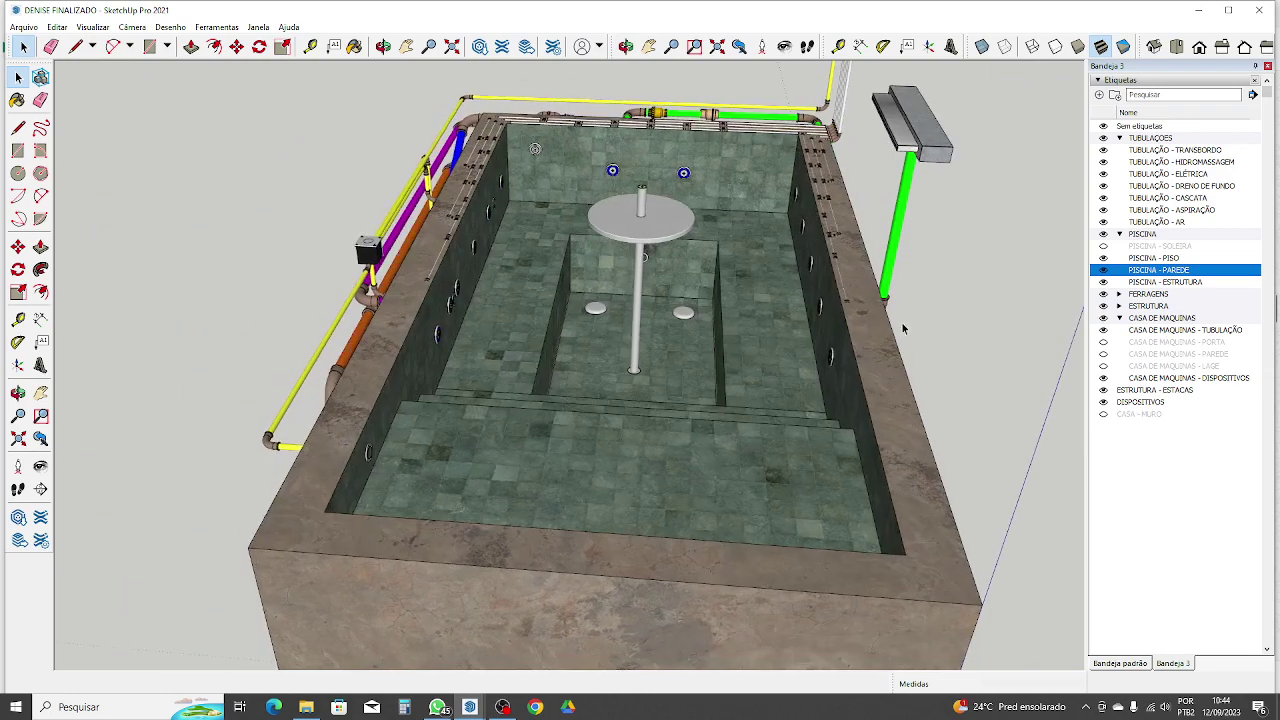
pyautogui.click(1104, 271)
pyautogui.click(1104, 282)
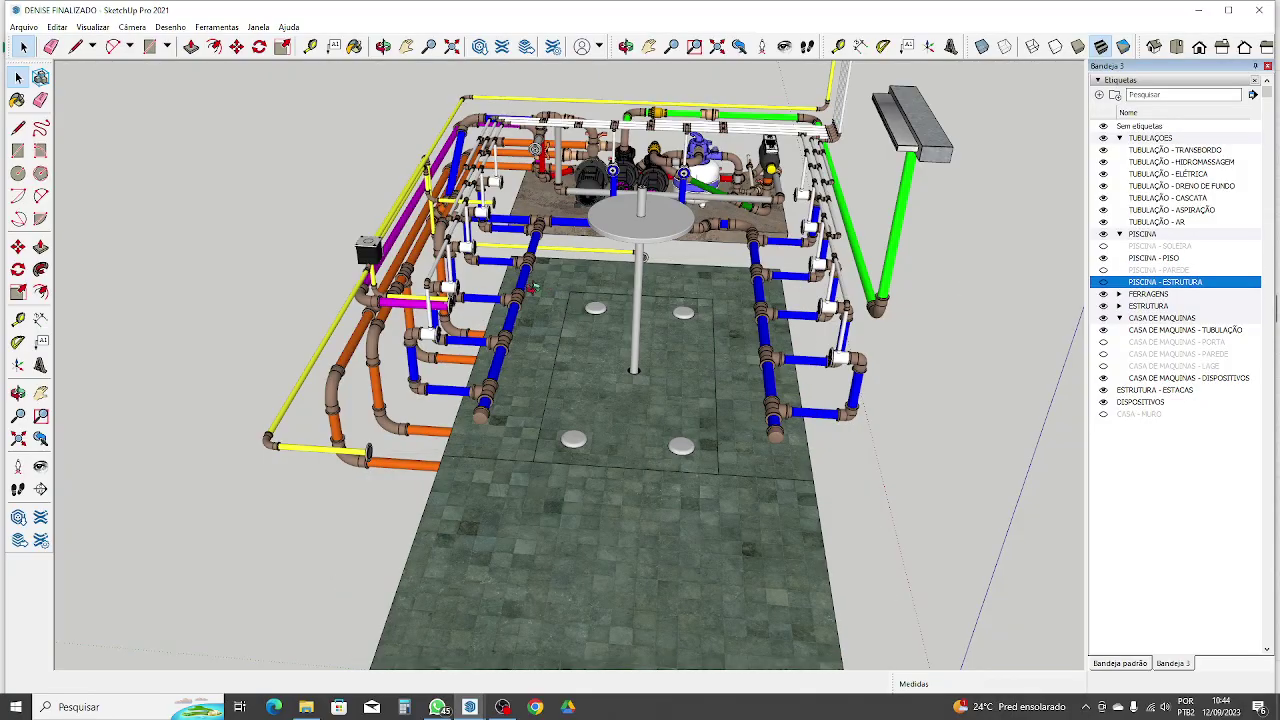
# Step: Trace the yellow conduits from the black box to the round fixtures, including the low elbow above the pool floor
pyautogui.moveTo(533, 288); pyautogui.dragTo(240, 262, button='middle')
pyautogui.scroll(3, 732, 252)
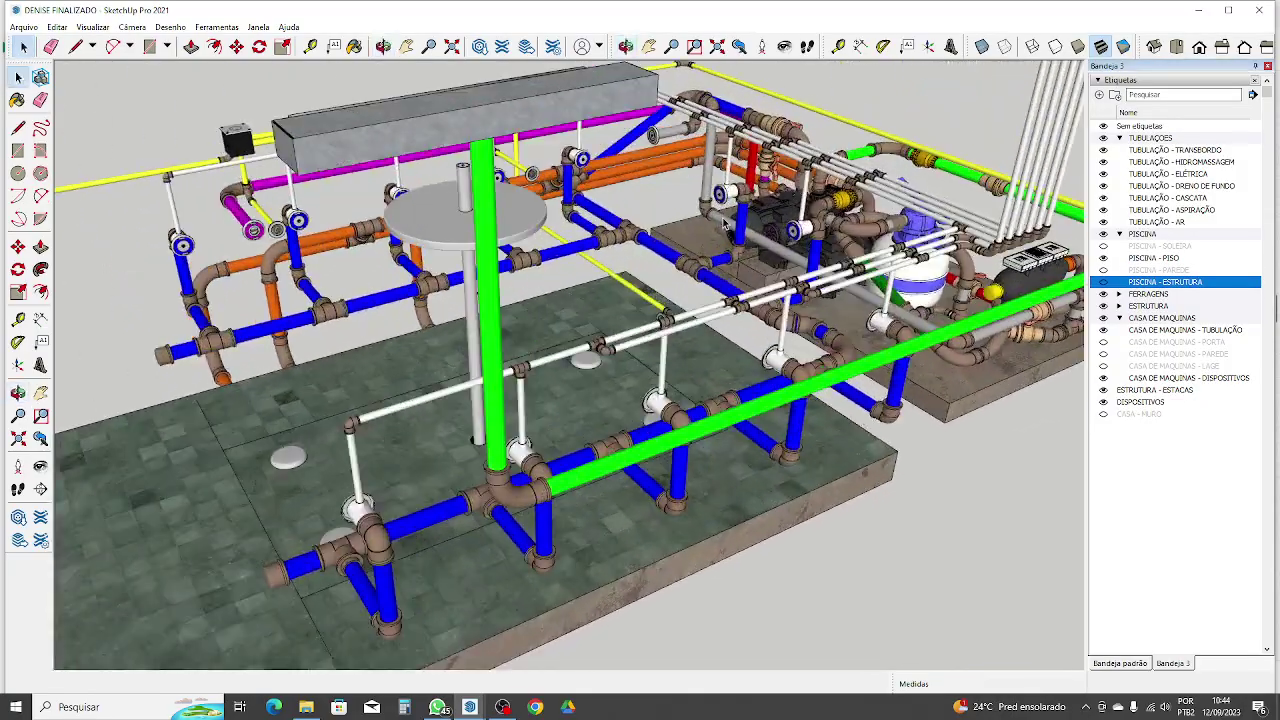
pyautogui.moveTo(725, 223)
pyautogui.mouseDown(button='middle')
pyautogui.moveTo(587, 330)
pyautogui.moveTo(602, 305)
pyautogui.moveTo(586, 303)
pyautogui.mouseUp(button='middle')
pyautogui.scroll(-3, 590, 330)
pyautogui.scroll(3, 600, 197)
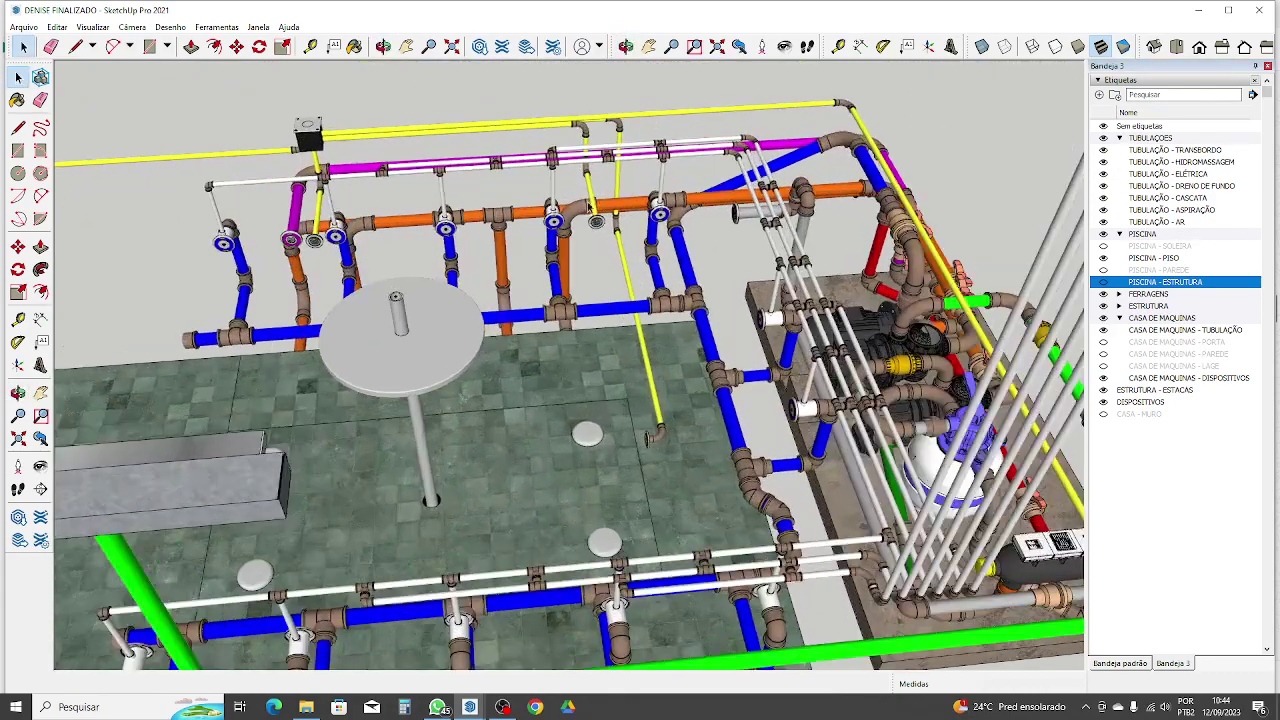
pyautogui.scroll(-4, 565, 250)
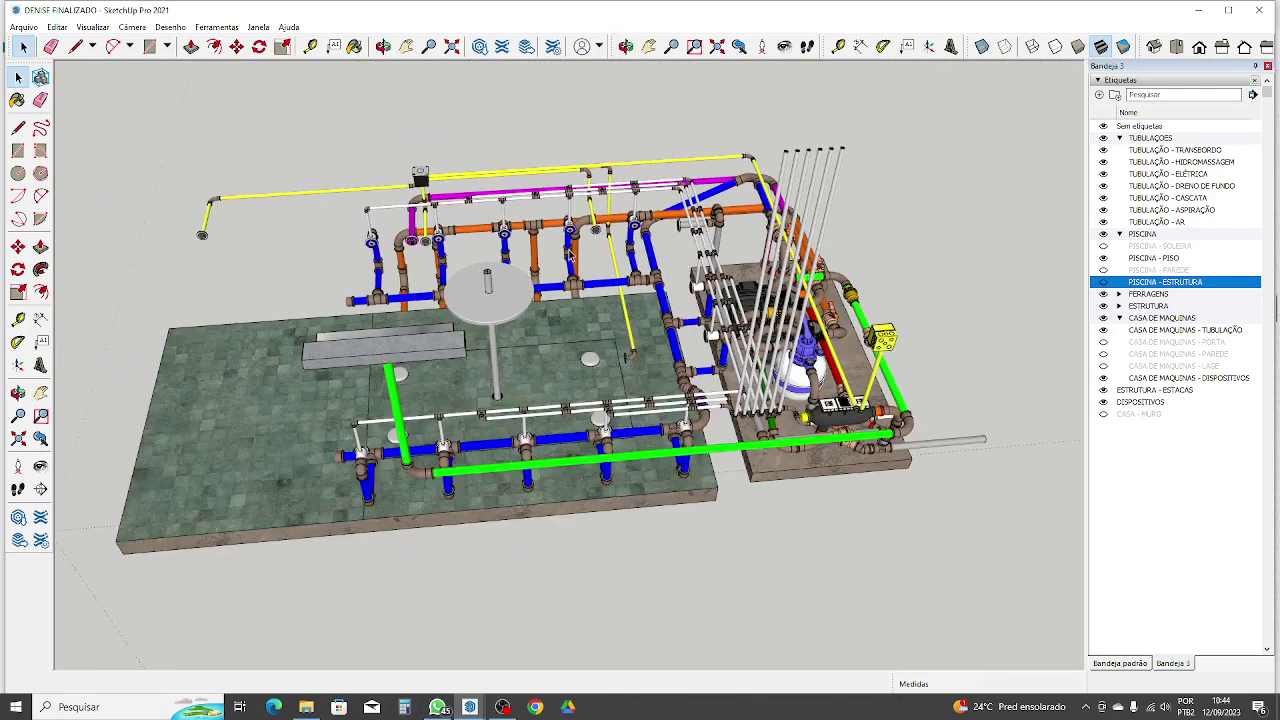
pyautogui.scroll(5, 415, 205)
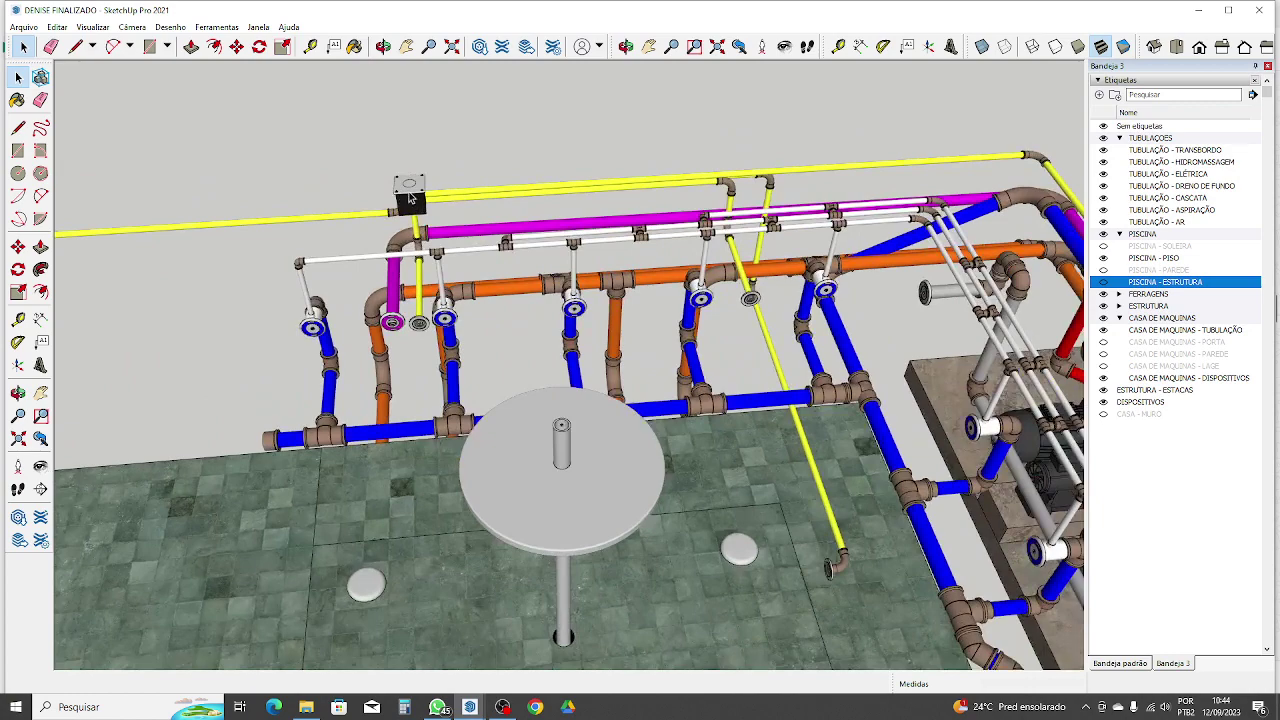
pyautogui.scroll(-2, 410, 190)
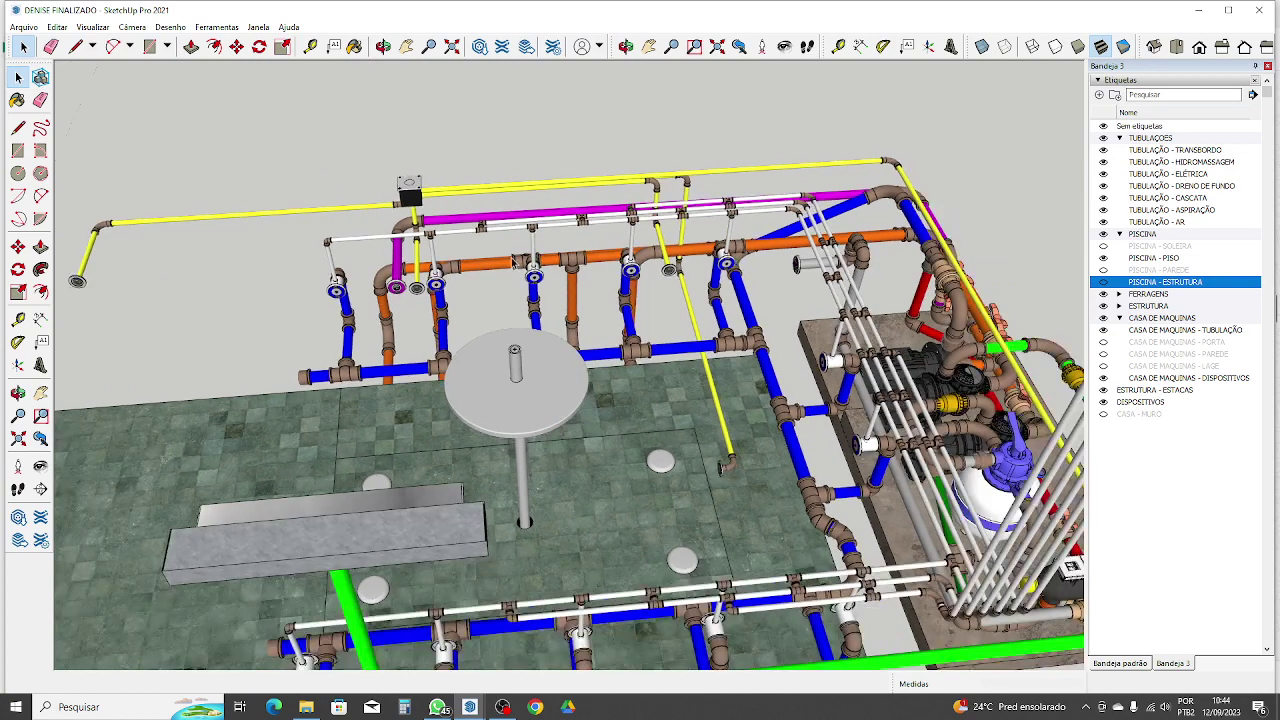
pyautogui.scroll(2, 733, 476)
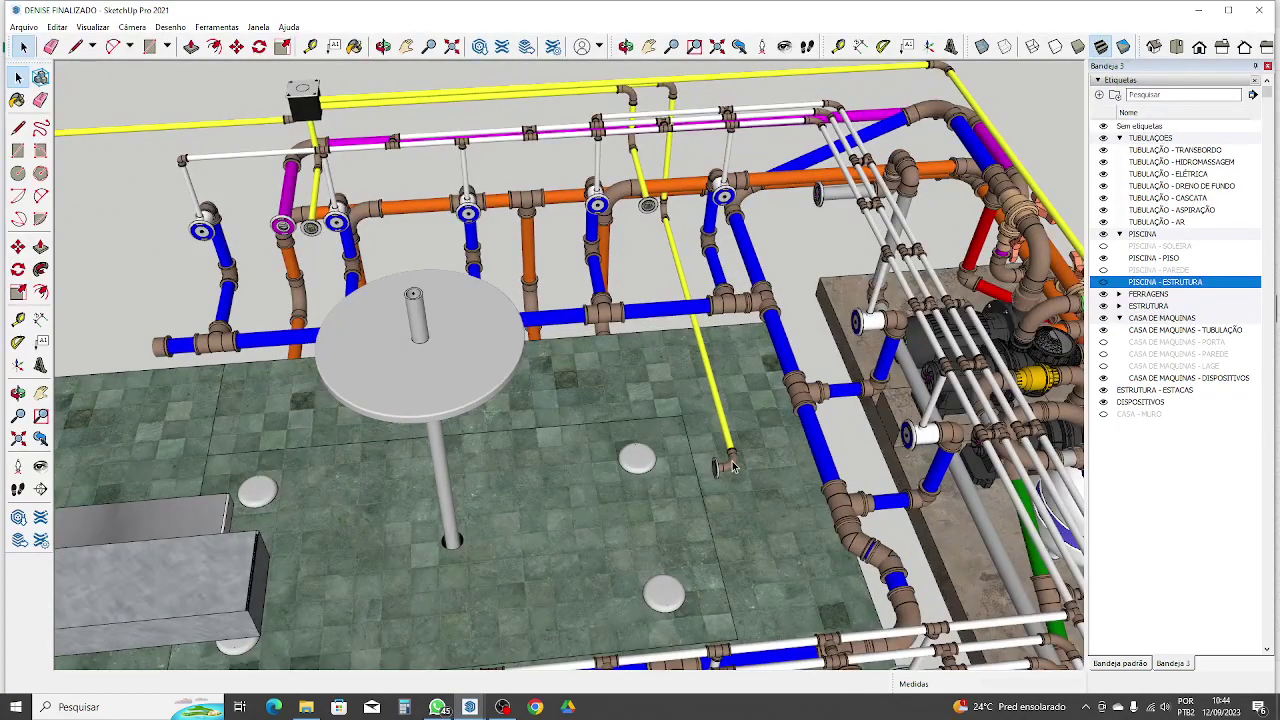
pyautogui.scroll(-2, 733, 466)
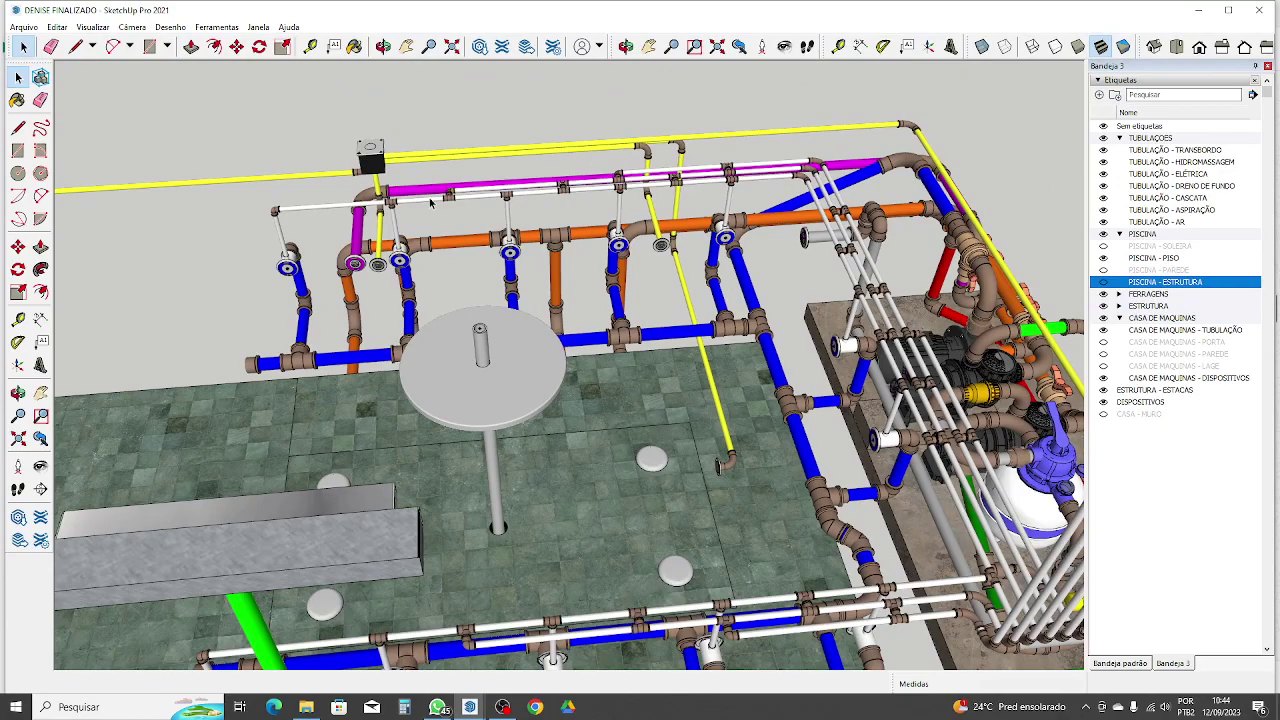
# Step: Trace the yellow conduits from the black box beside the pool to the yellow electrical box above the machine room
pyautogui.scroll(2, 360, 150)
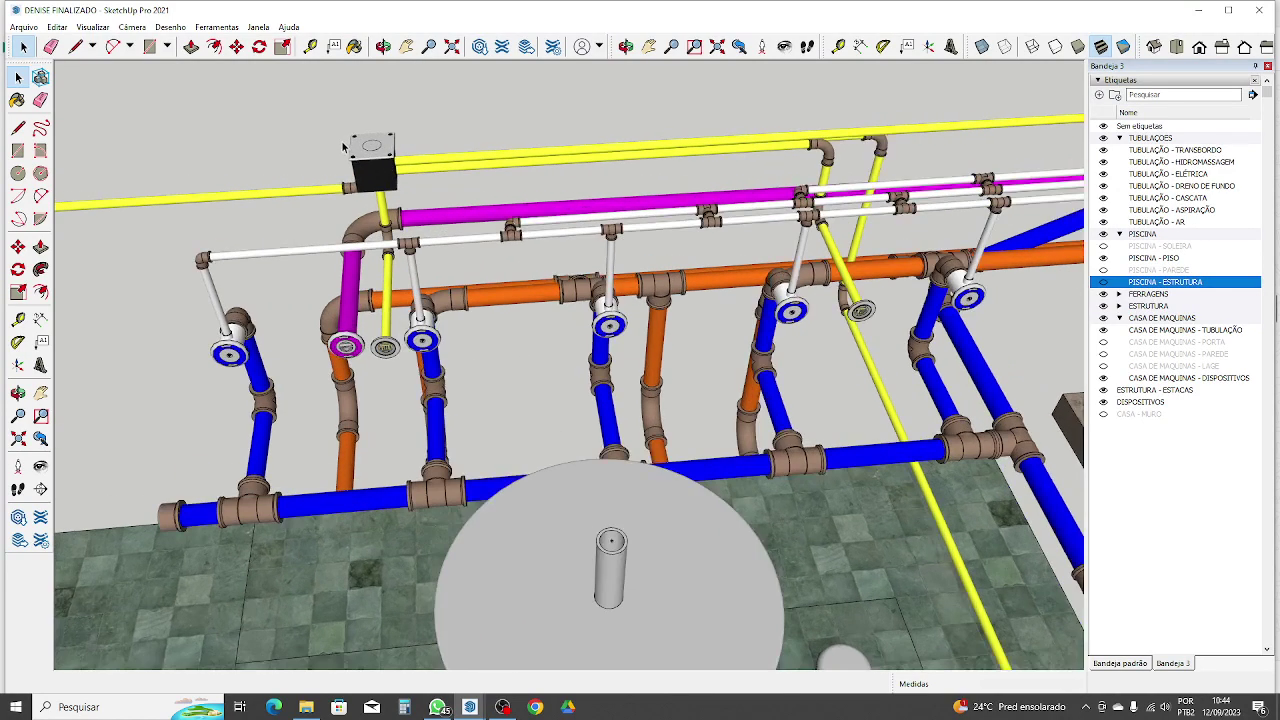
pyautogui.moveTo(428, 162); pyautogui.dragTo(630, 526, button='middle')
pyautogui.scroll(-3, 871, 262)
pyautogui.scroll(-4, 597, 310)
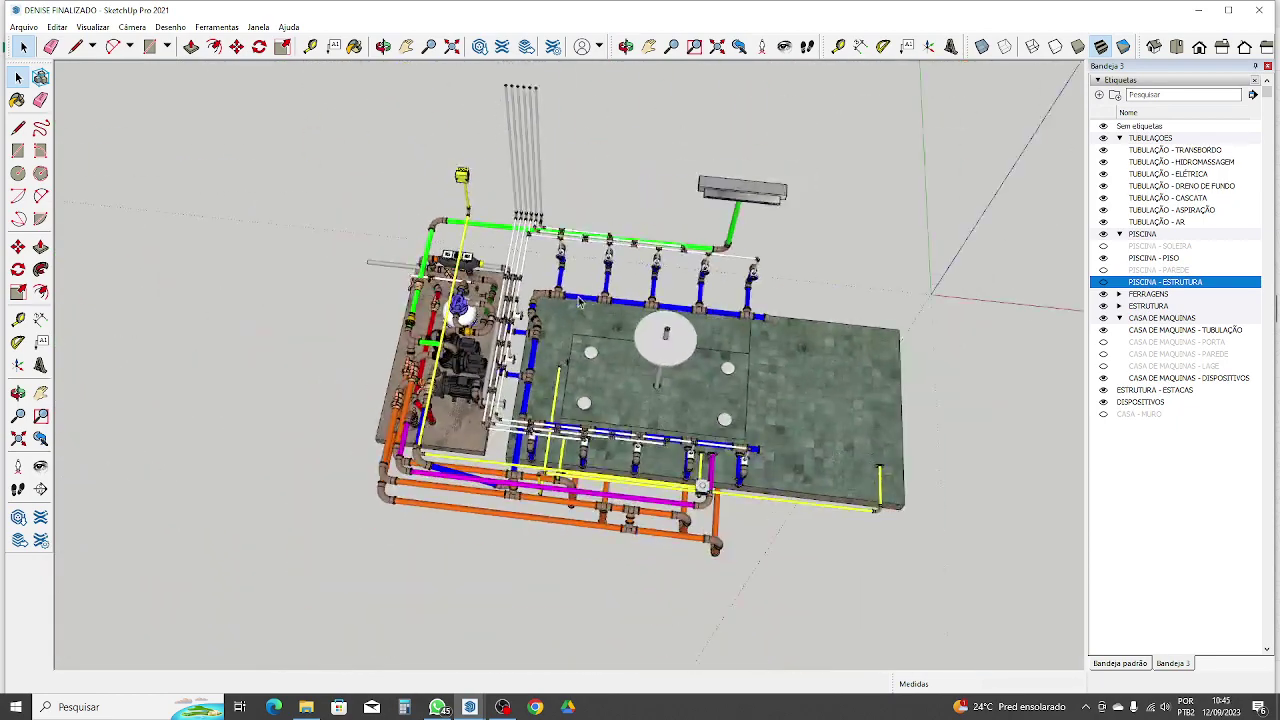
pyautogui.scroll(4, 660, 470)
pyautogui.scroll(-2, 690, 455)
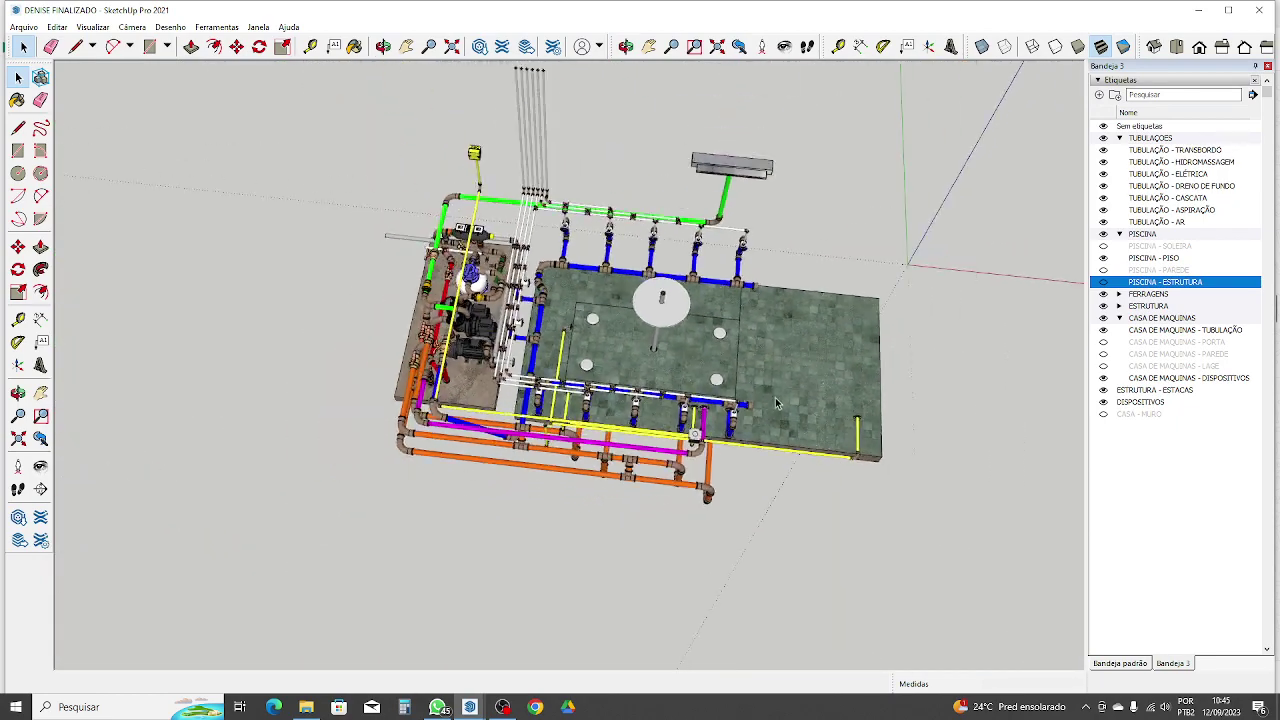
pyautogui.scroll(2, 693, 452)
pyautogui.scroll(-2, 763, 435)
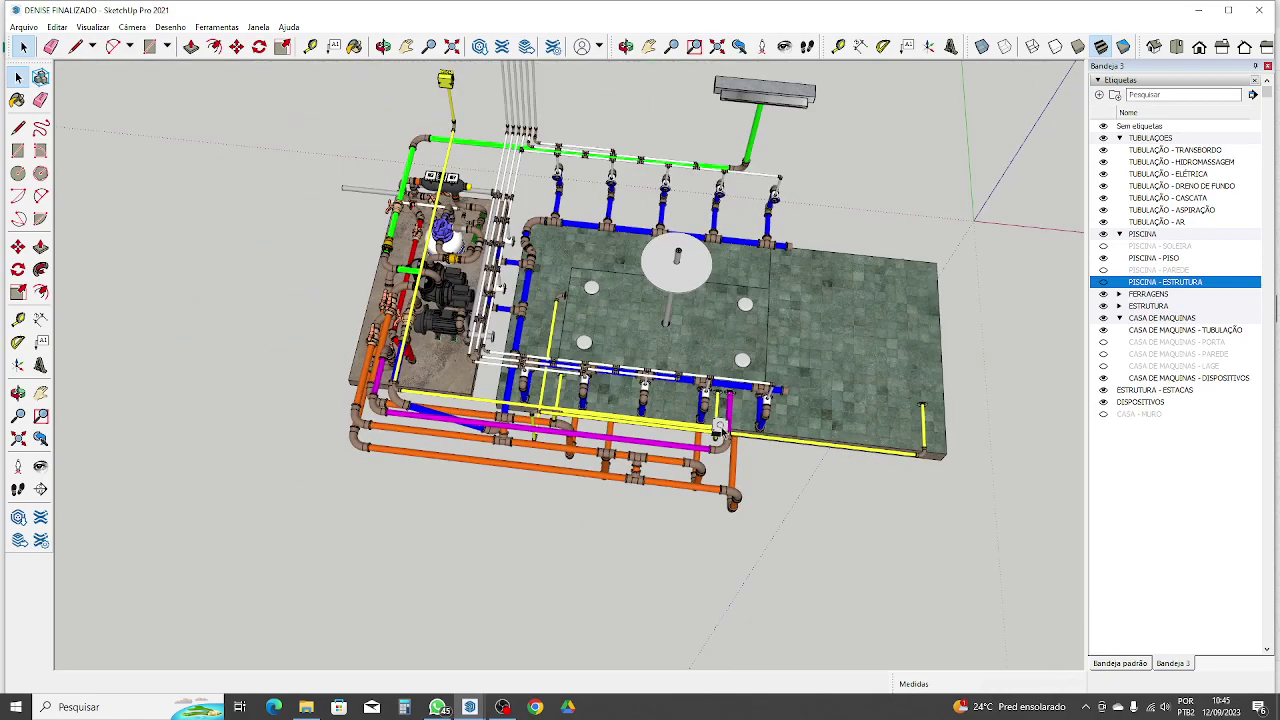
pyautogui.moveTo(428, 358); pyautogui.dragTo(469, 110, button='middle')
pyautogui.scroll(5, 450, 150)
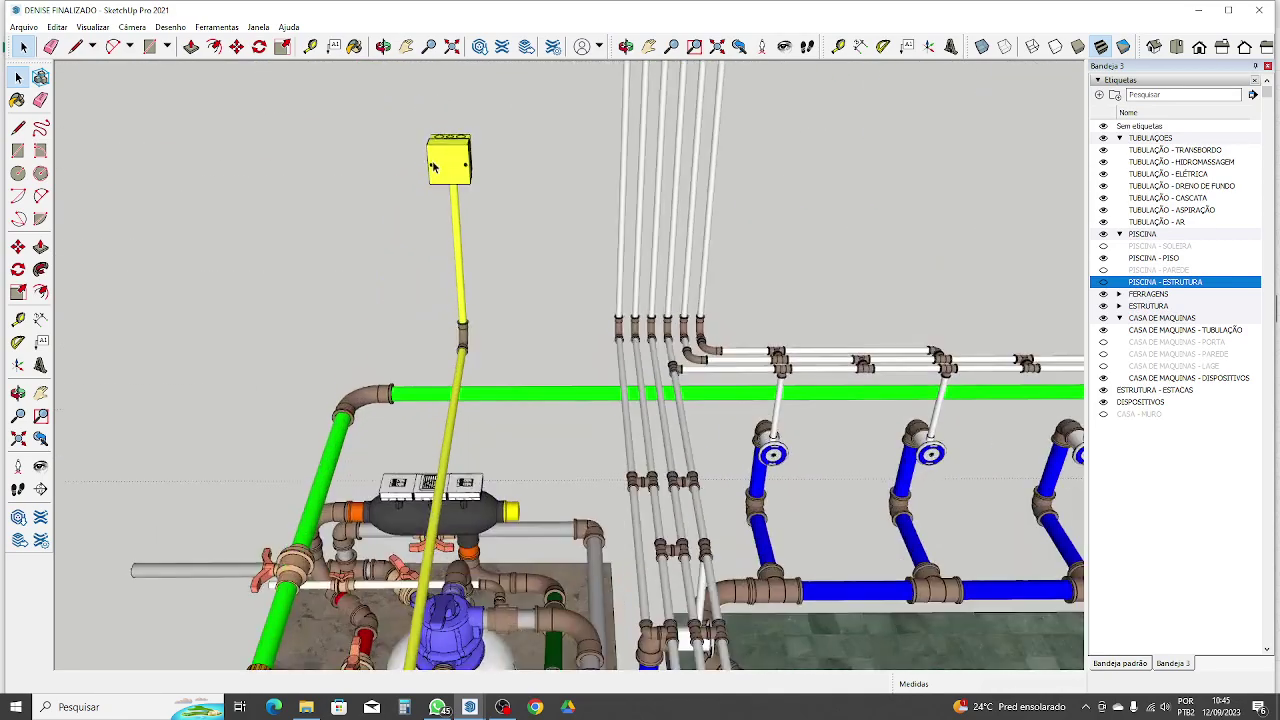
pyautogui.scroll(-2, 441, 152)
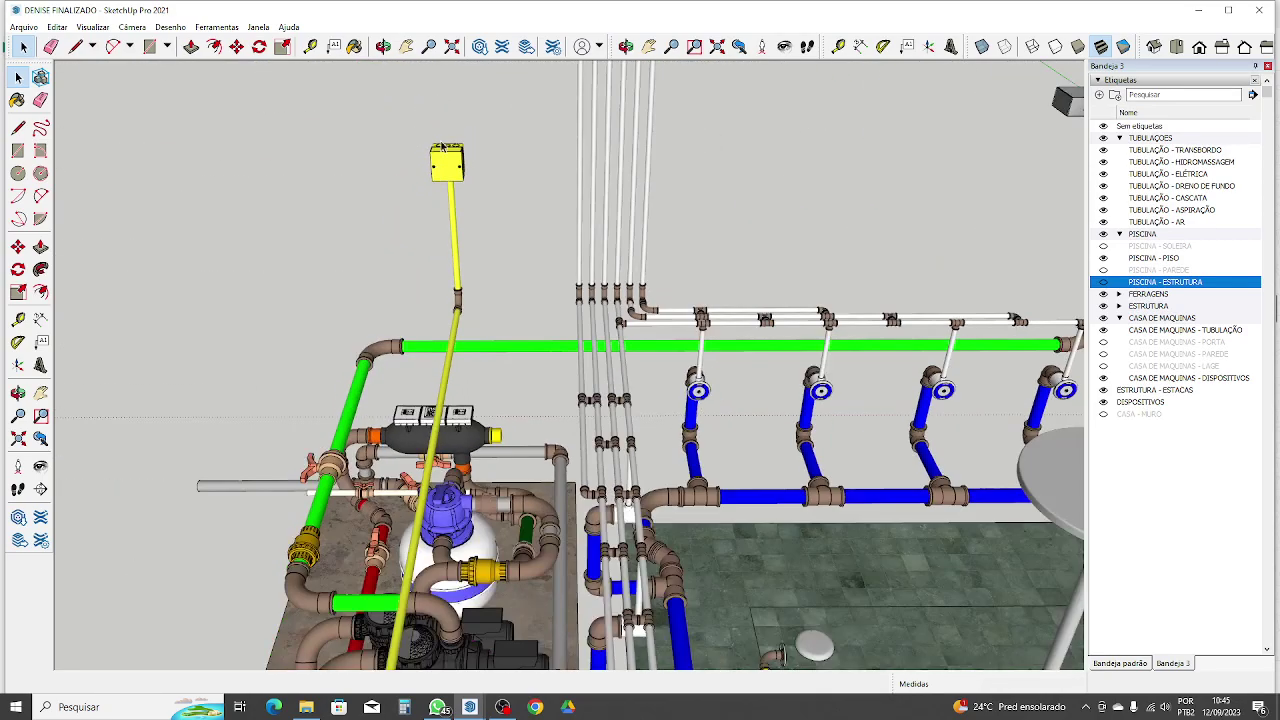
pyautogui.scroll(-5, 516, 190)
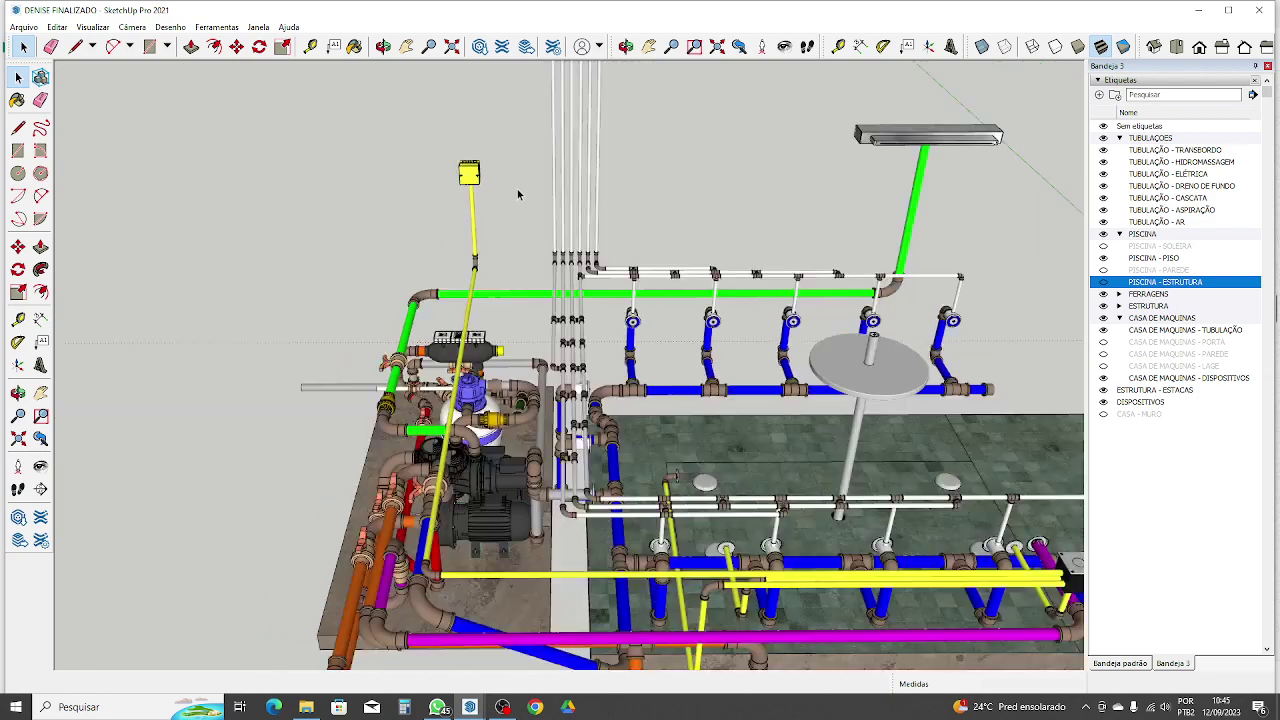
# Step: Examine the machine room's pumps, filter and valves and the coloured pipes and yellow conduit running from there to the pool
pyautogui.moveTo(417, 317); pyautogui.dragTo(980, 353, button='middle')
pyautogui.scroll(1, 536, 424)
pyautogui.moveTo(537, 425); pyautogui.dragTo(571, 399, button='middle')
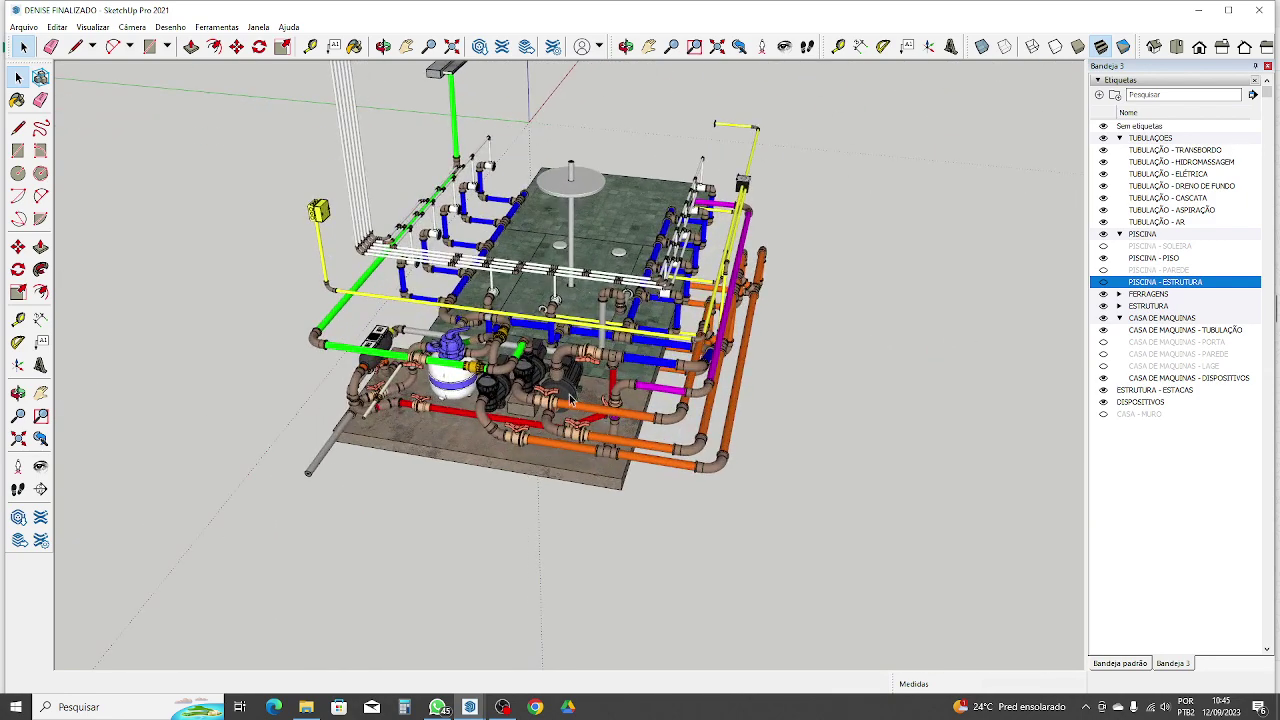
pyautogui.scroll(1, 490, 390)
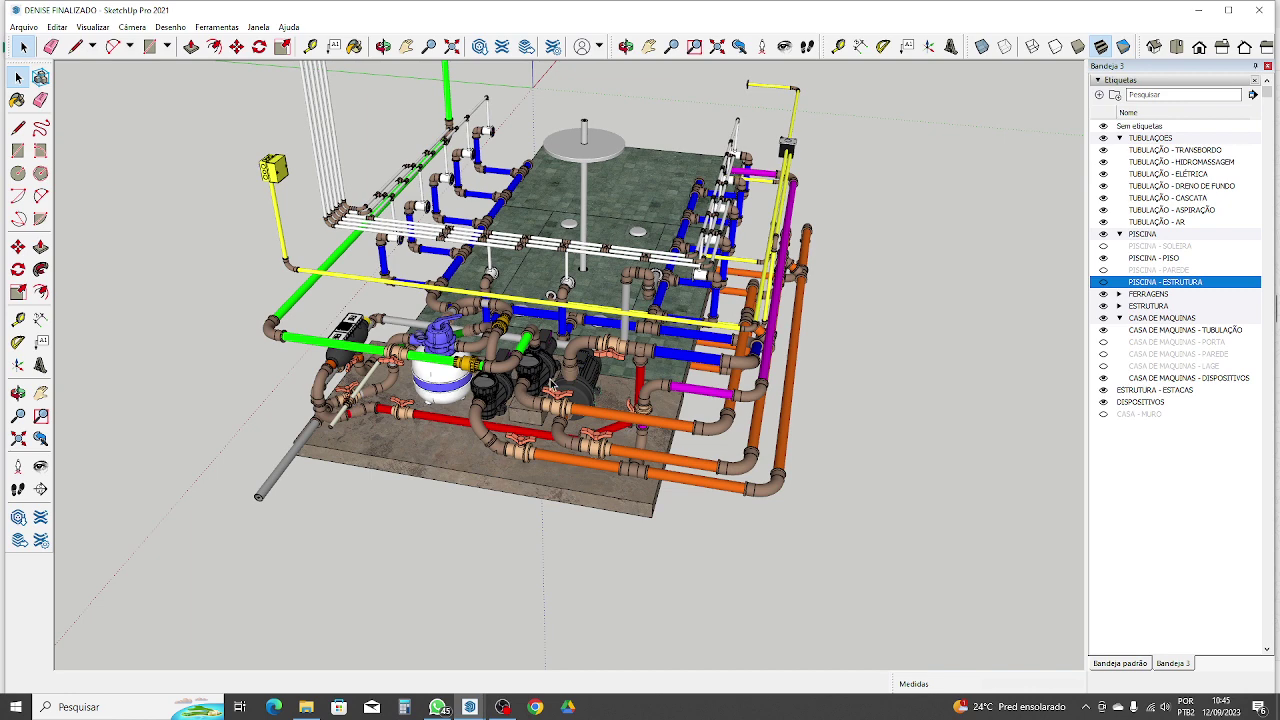
pyautogui.scroll(2, 594, 372)
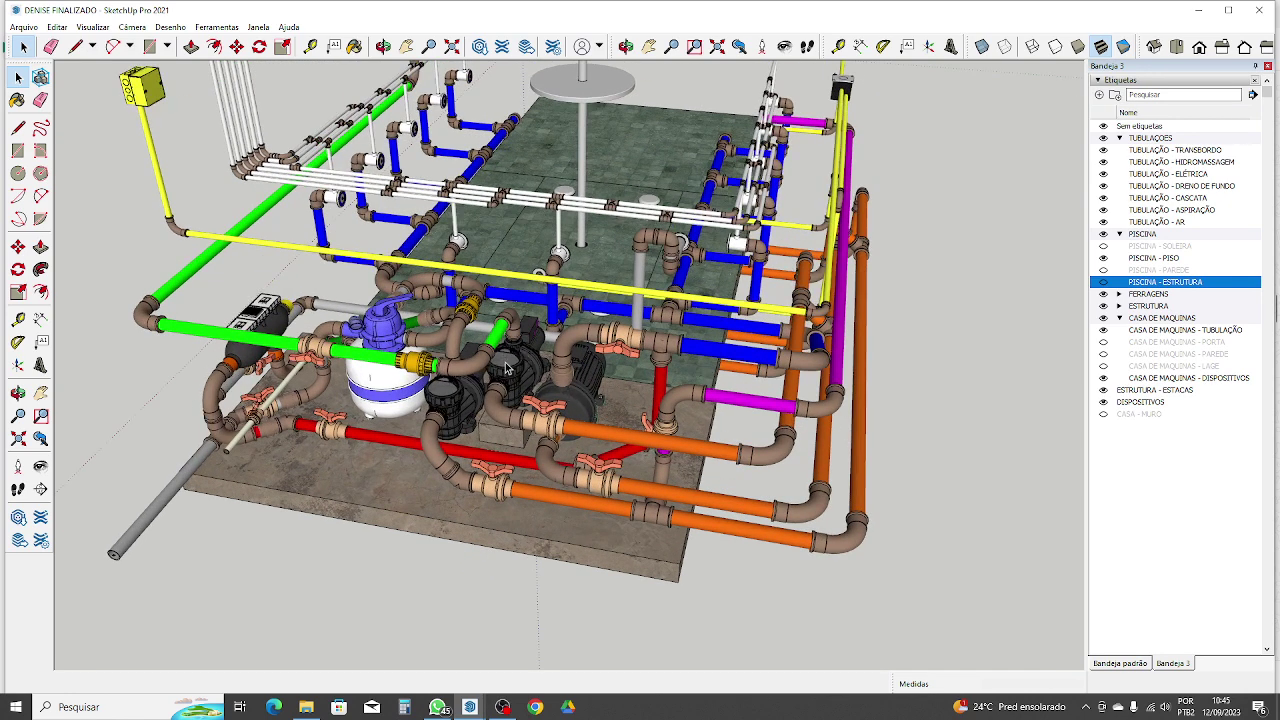
pyautogui.scroll(-2, 510, 370)
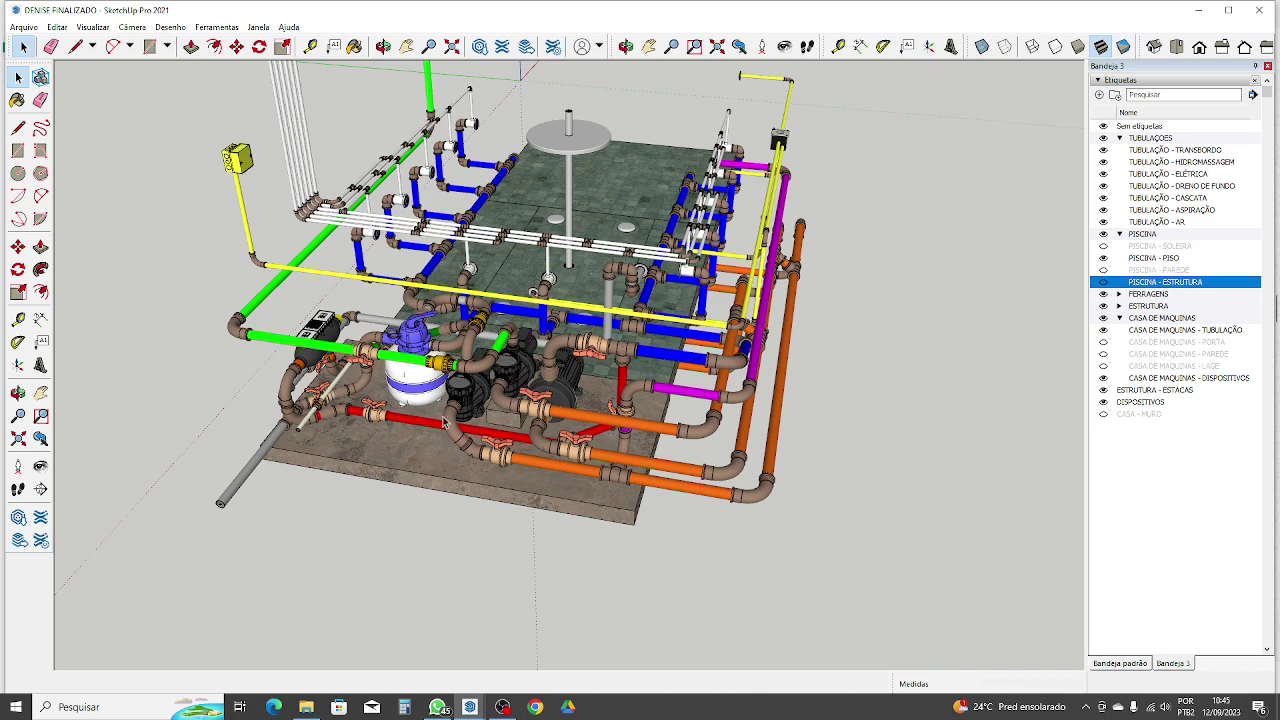
pyautogui.moveTo(498, 403); pyautogui.dragTo(346, 233, button='middle')
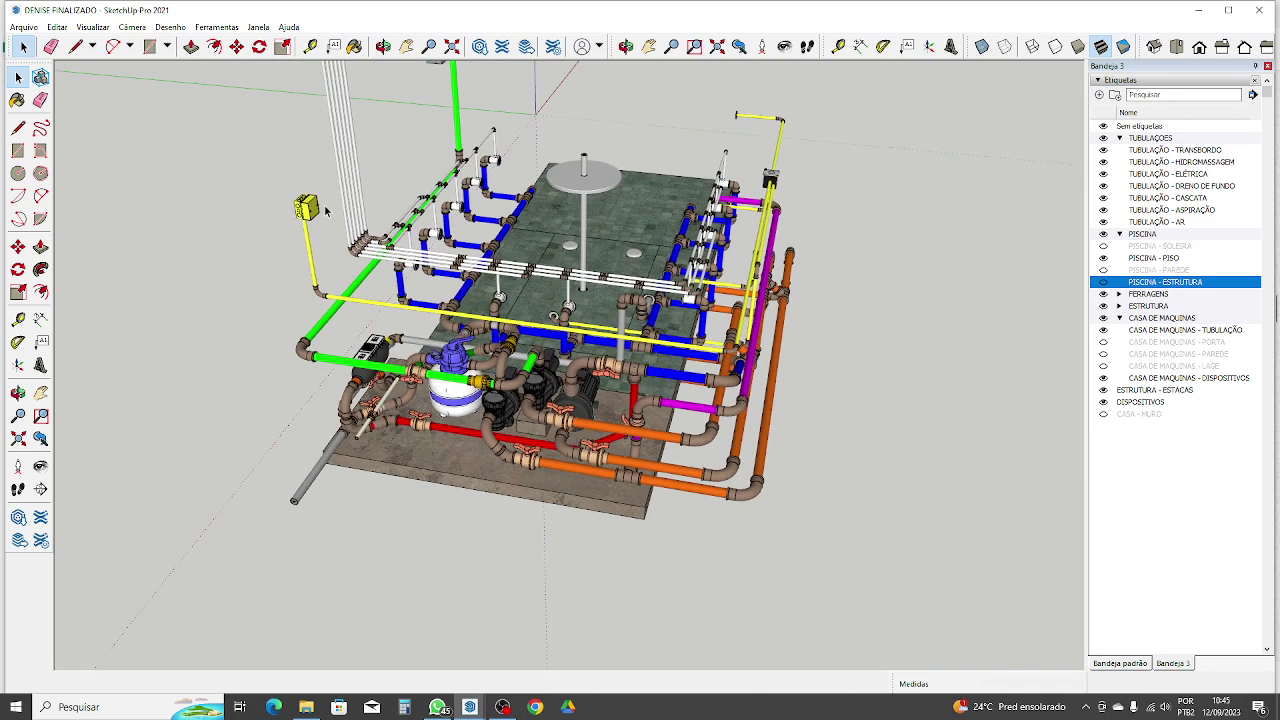
pyautogui.scroll(-3, 465, 375)
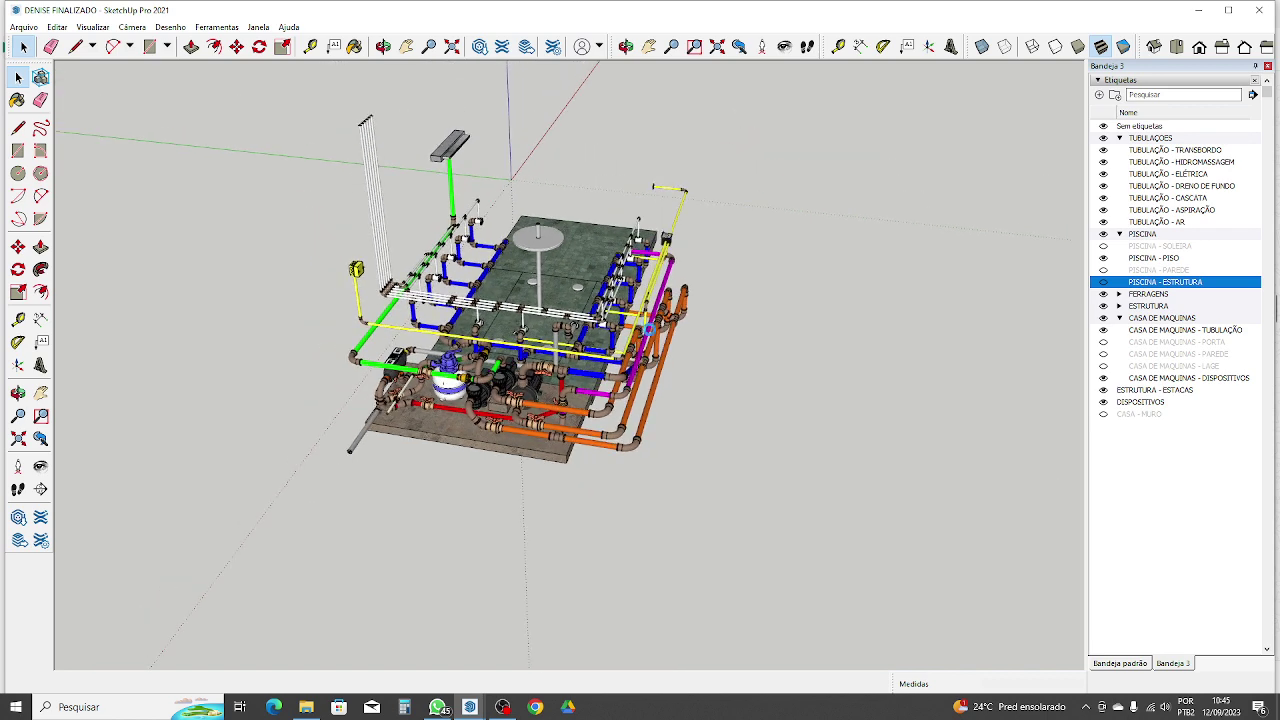
pyautogui.moveTo(470, 425); pyautogui.dragTo(465, 418, button='middle')
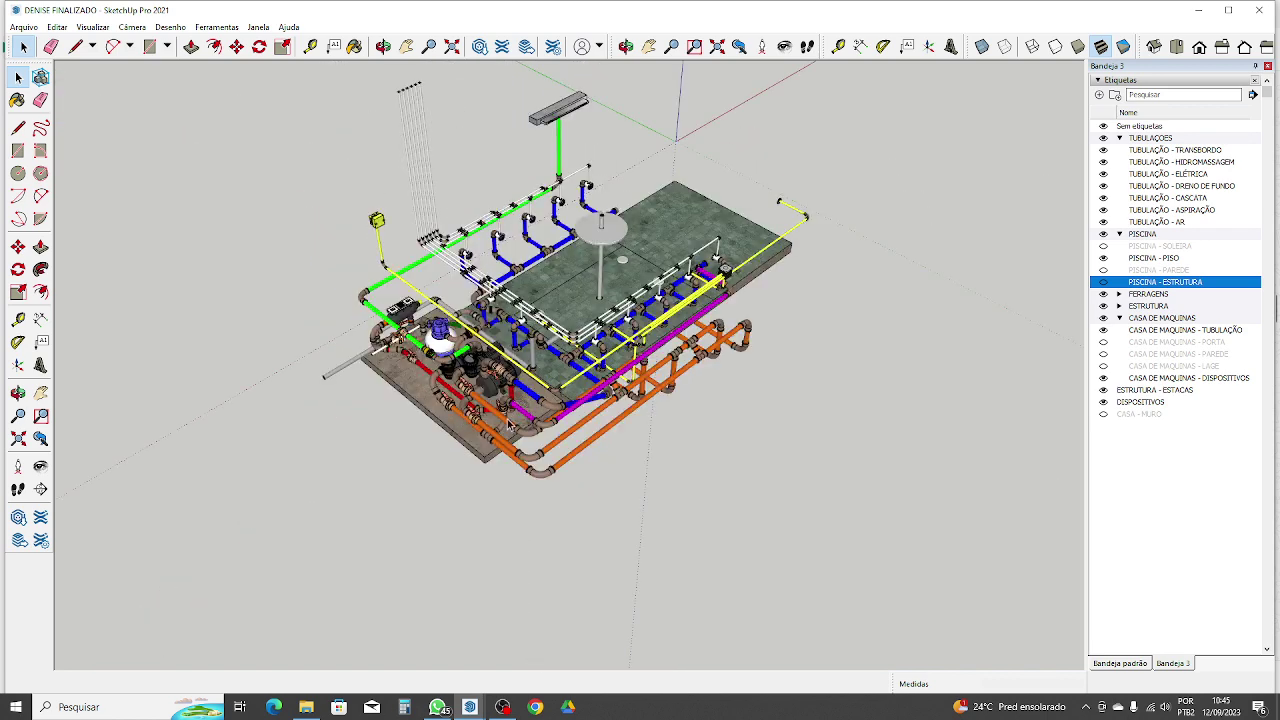
# Step: Collapse the PISCINA and CASA DE MAQUINAS tag folders
pyautogui.scroll(-2, 480, 410)
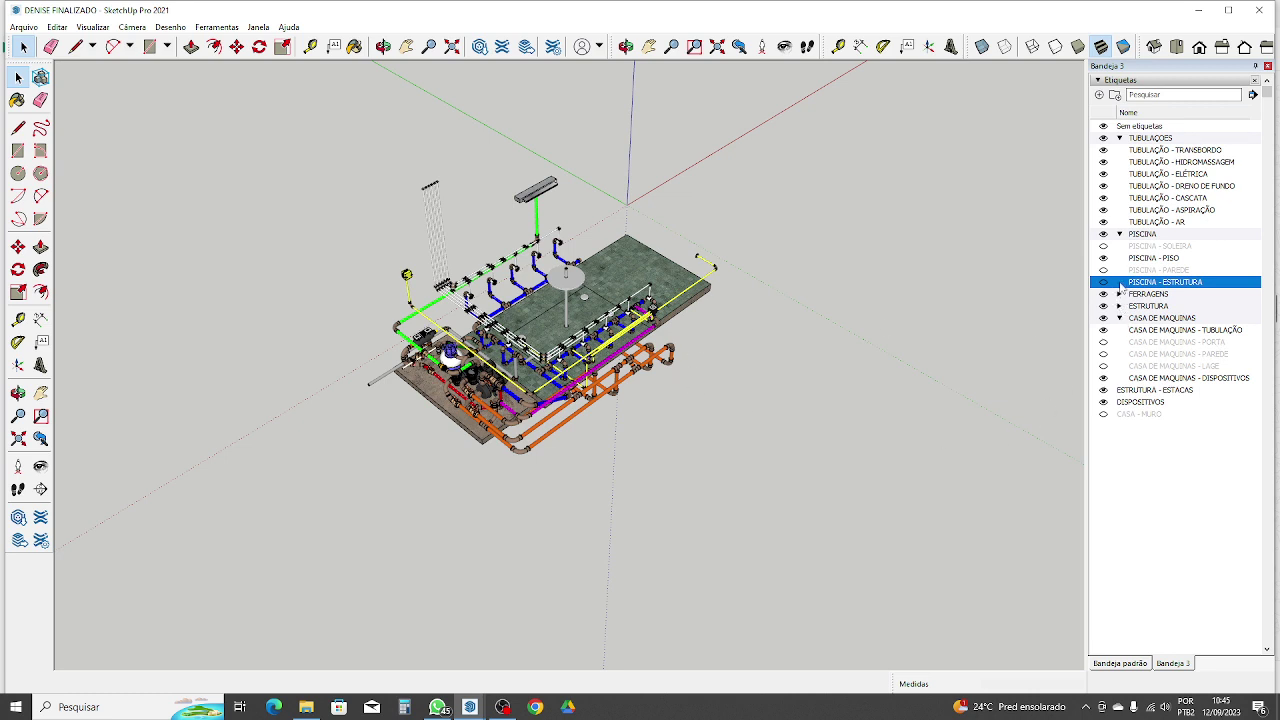
pyautogui.click(1120, 235)
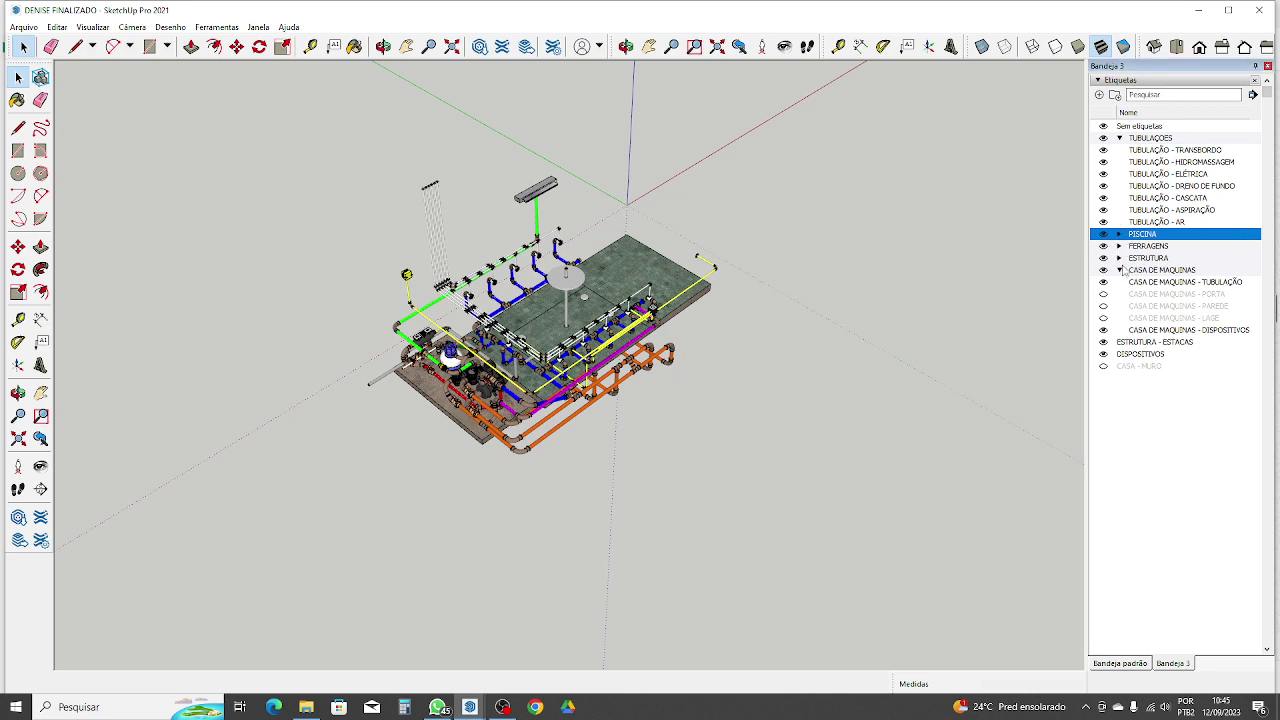
pyautogui.click(1120, 270)
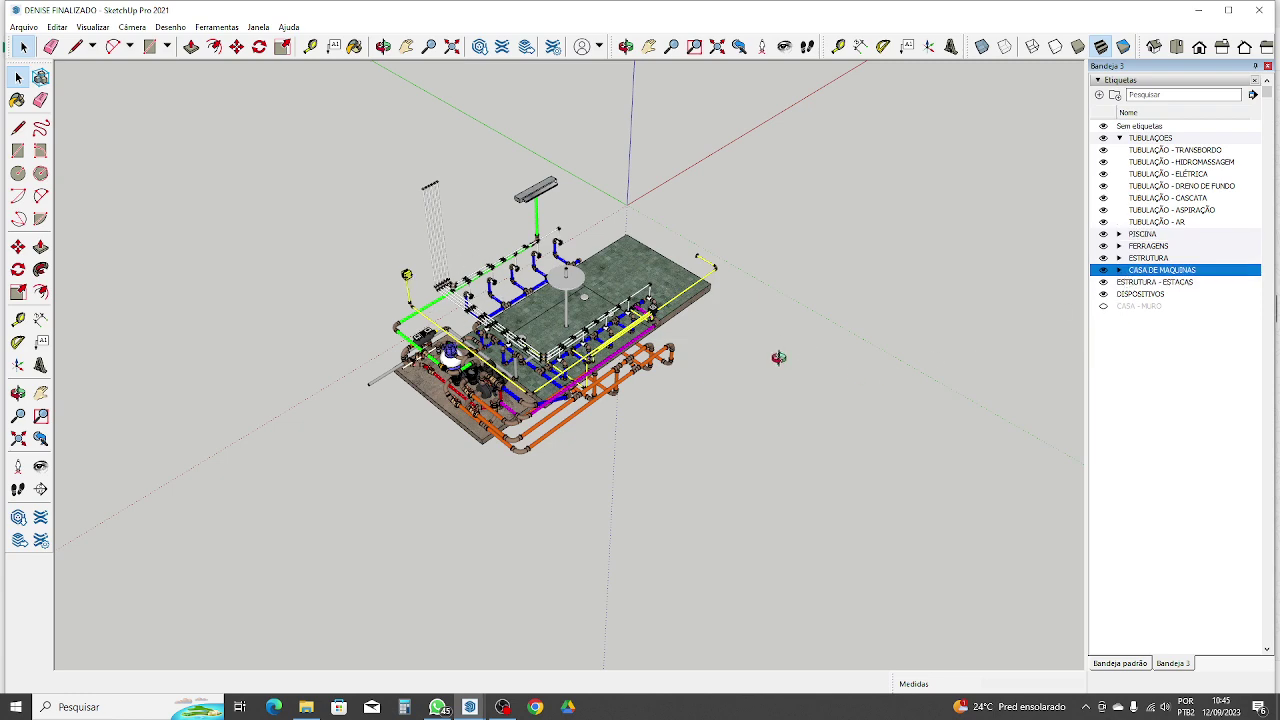
# Step: Hide the TUBULAÇÃO tags for TRANSBORDO, HIDROMASSAGEM, ELÉTRICA, DRENO DE FUNDO, CASCATA and ASPIRAÇÃO, leaving AR shown
pyautogui.moveTo(779, 358); pyautogui.dragTo(525, 356, button='middle')
pyautogui.scroll(3, 525, 356)
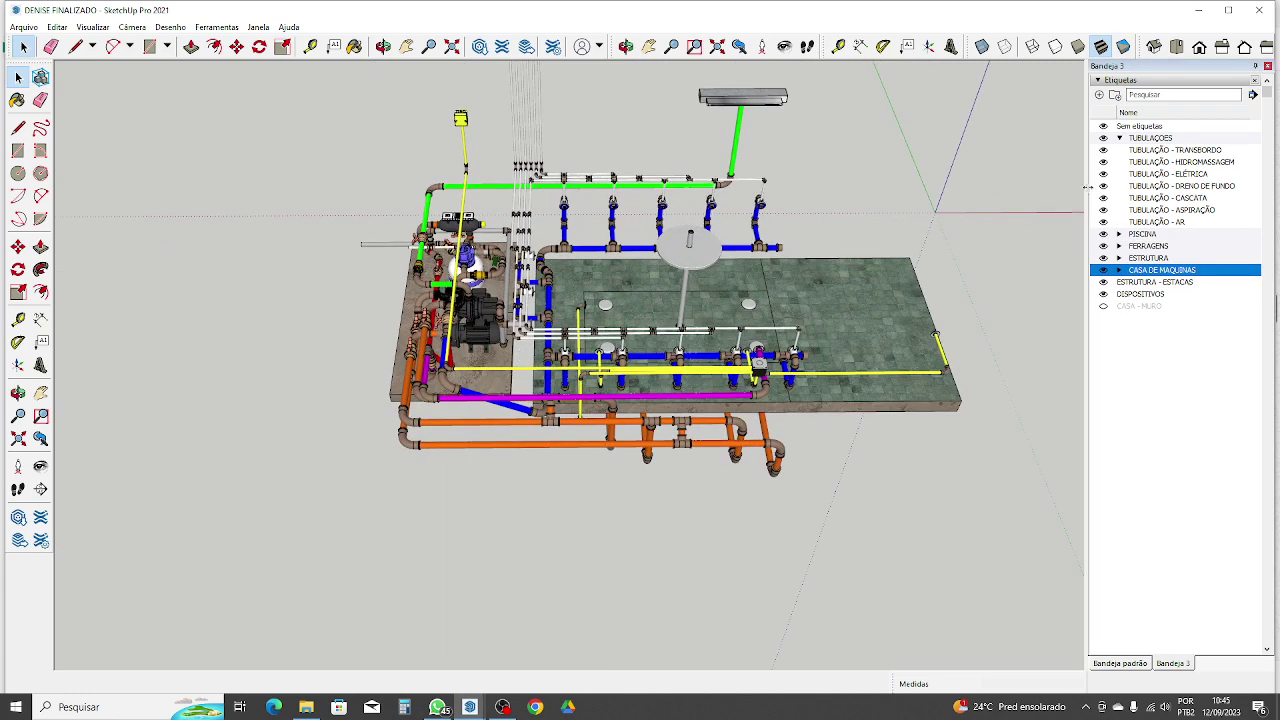
pyautogui.scroll(-1, 1114, 212)
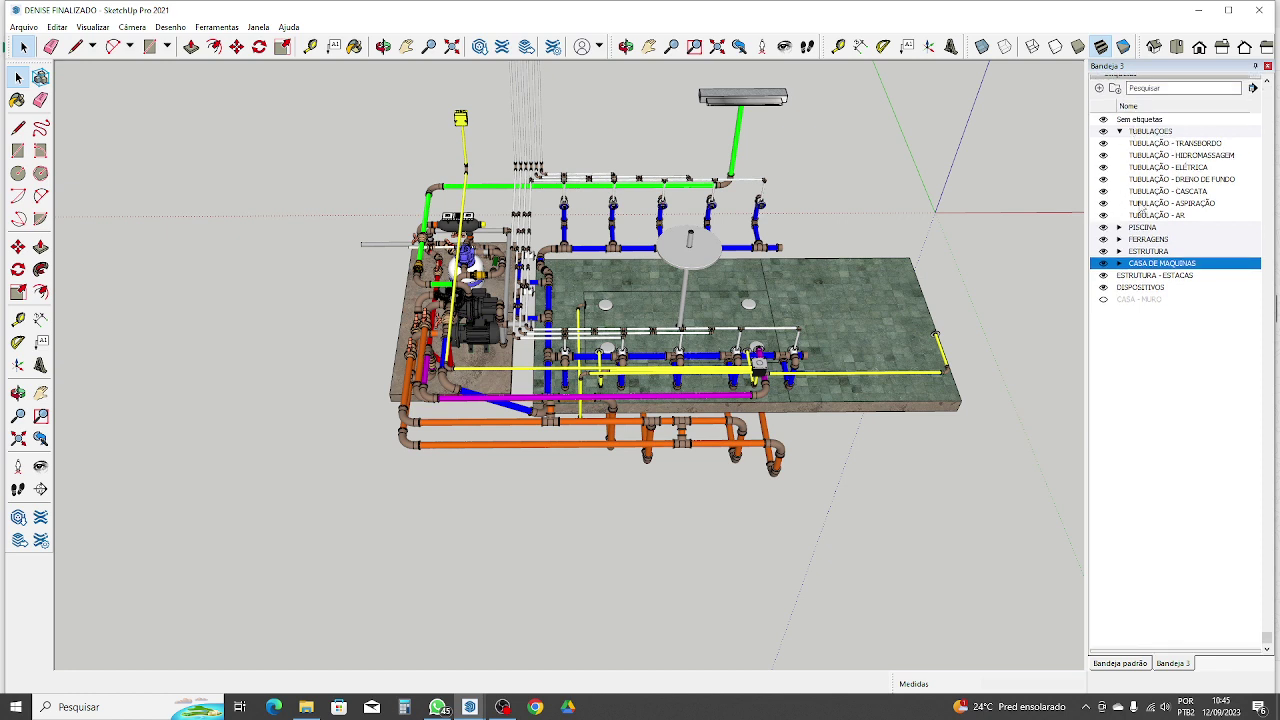
pyautogui.click(1103, 143)
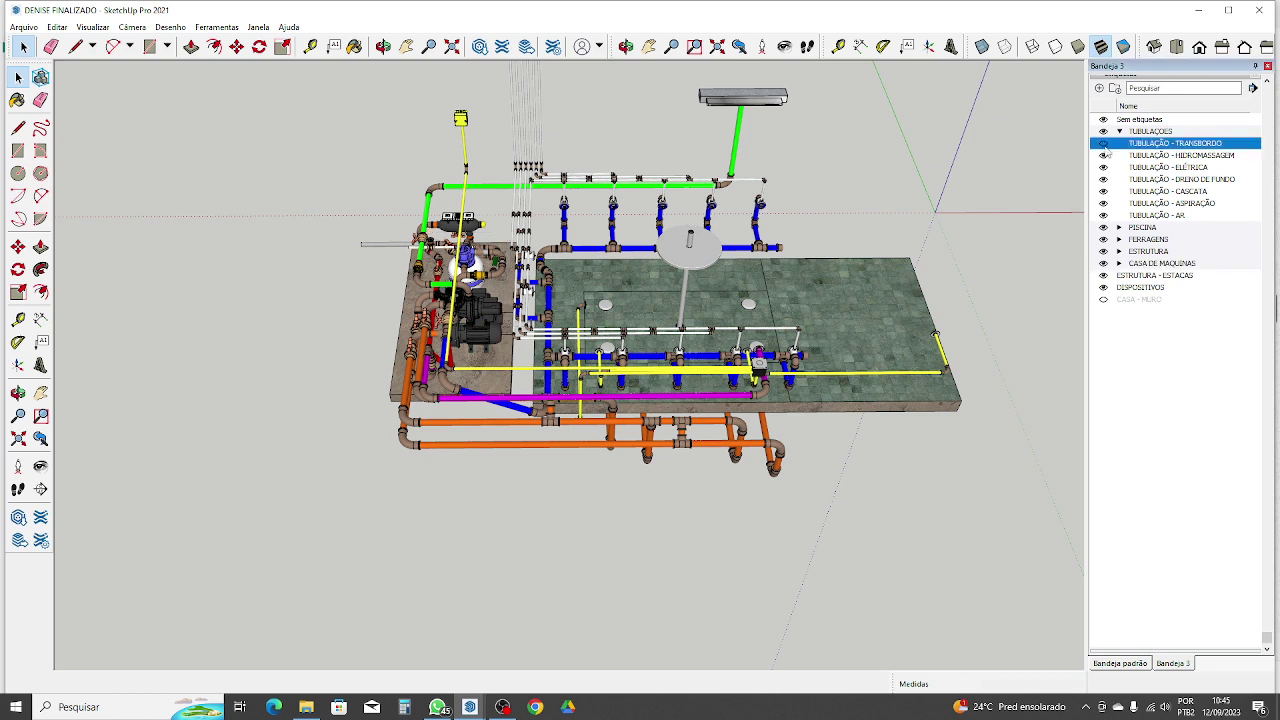
pyautogui.click(1103, 155)
pyautogui.click(1103, 167)
pyautogui.click(1103, 179)
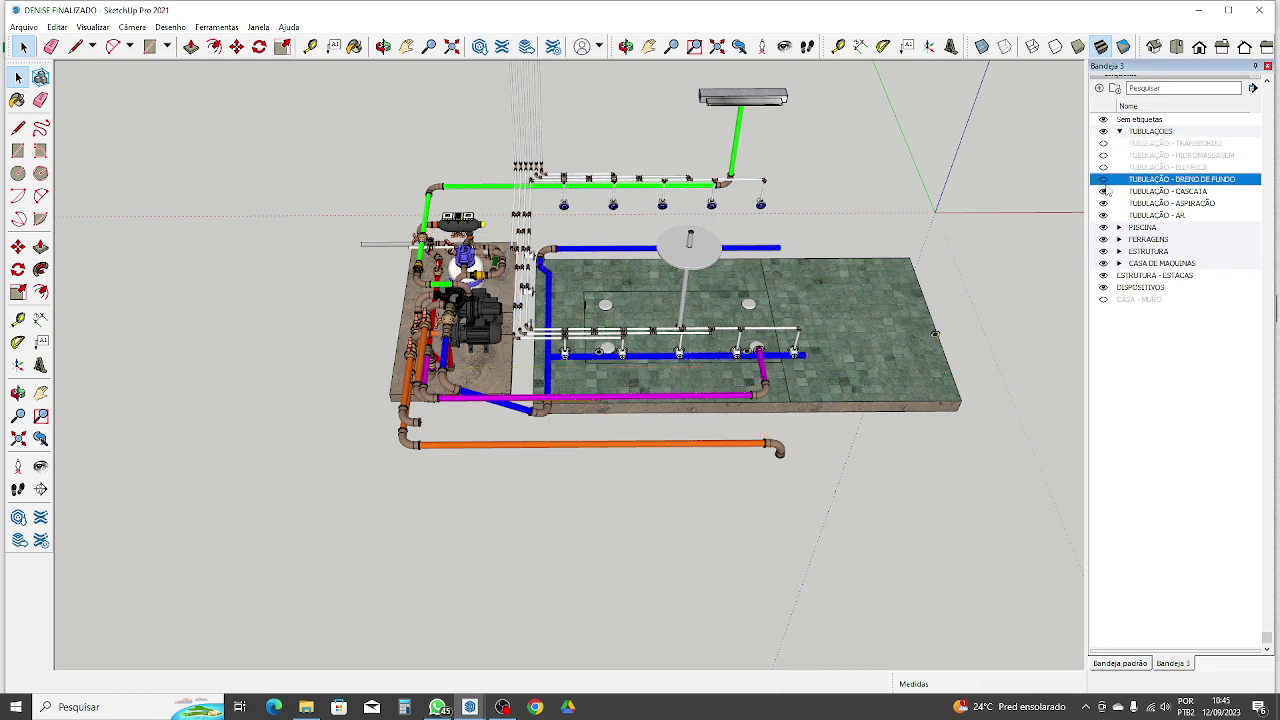
pyautogui.click(1103, 191)
pyautogui.click(1103, 203)
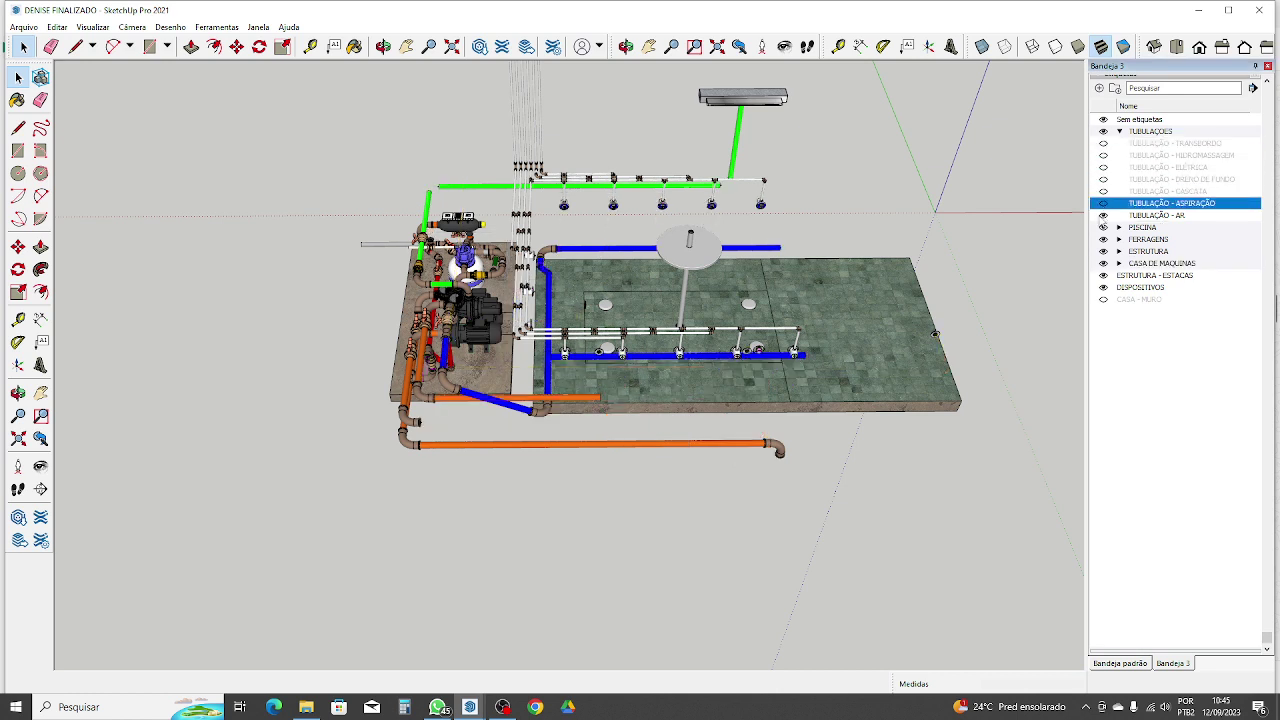
# Step: Show the TUBULAÇÃO - CASCATA tag again and review the green waterfall piping
pyautogui.scroll(-2, 554, 255)
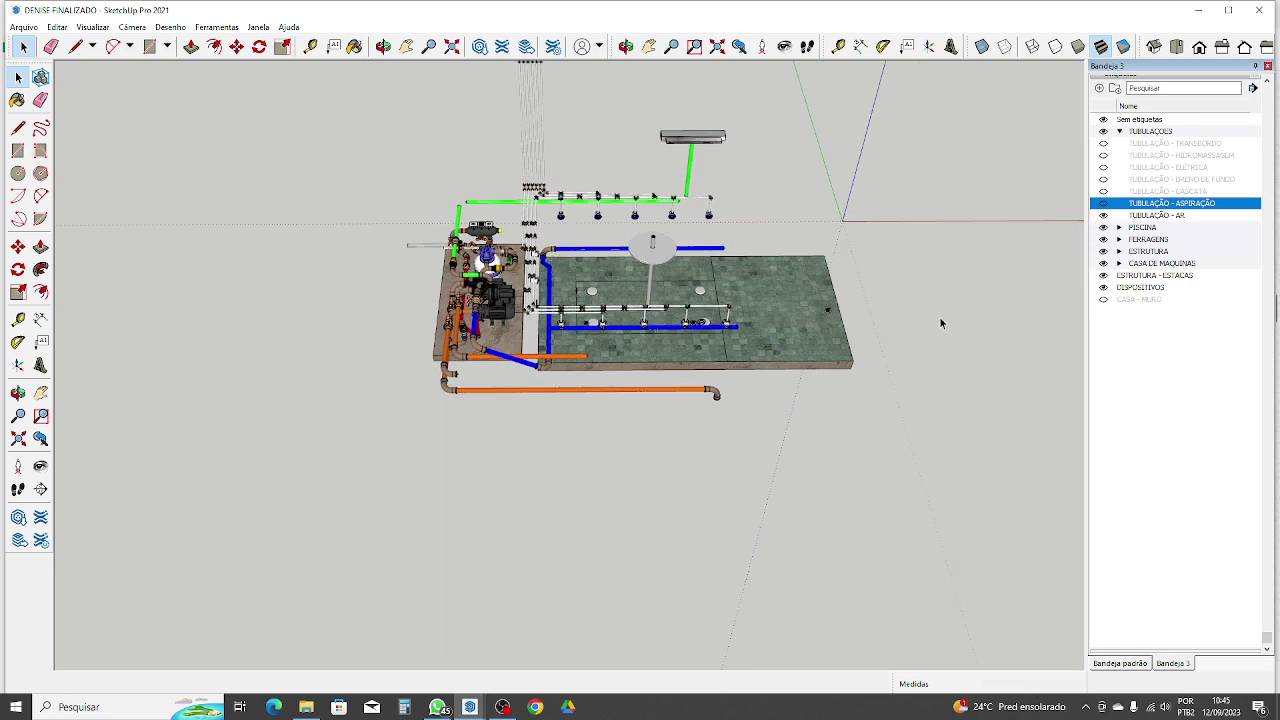
pyautogui.moveTo(836, 326); pyautogui.dragTo(680, 372, button='middle')
pyautogui.scroll(7, 628, 203)
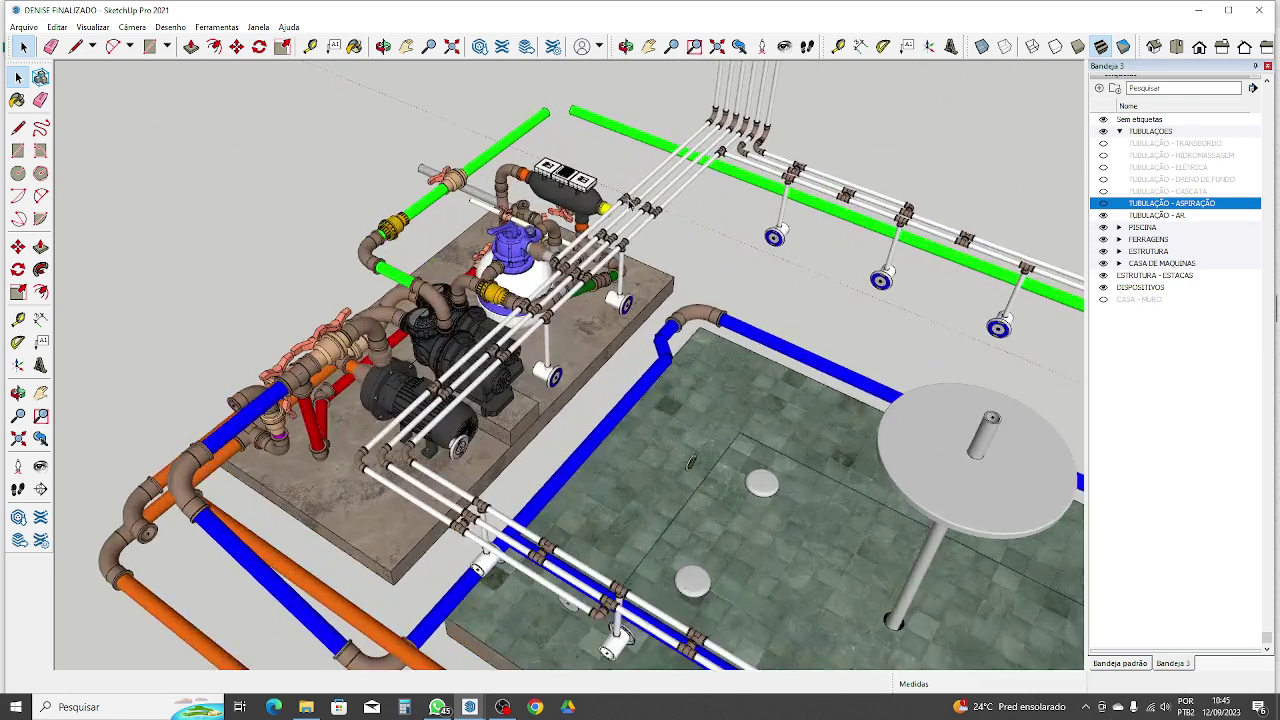
pyautogui.moveTo(628, 200)
pyautogui.mouseDown(button='middle')
pyautogui.moveTo(676, 208)
pyautogui.moveTo(924, 343)
pyautogui.moveTo(1047, 247)
pyautogui.mouseUp(button='middle')
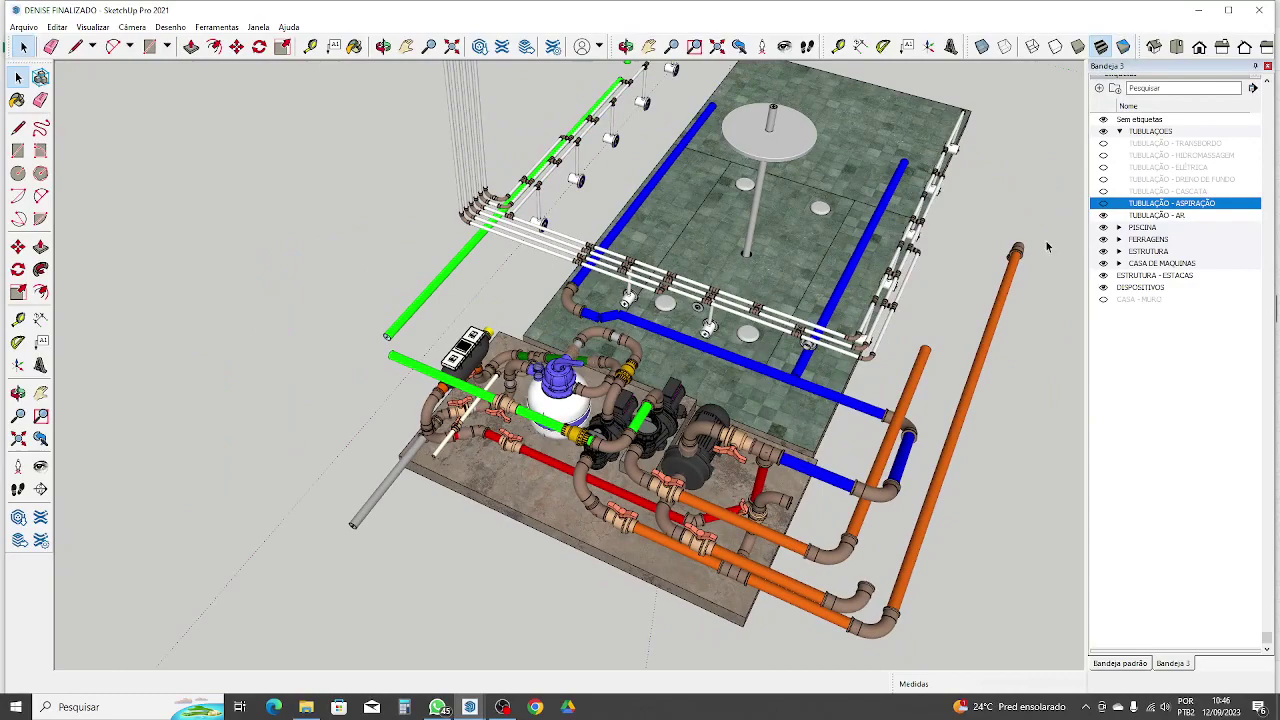
pyautogui.click(1104, 191)
pyautogui.scroll(-2, 575, 429)
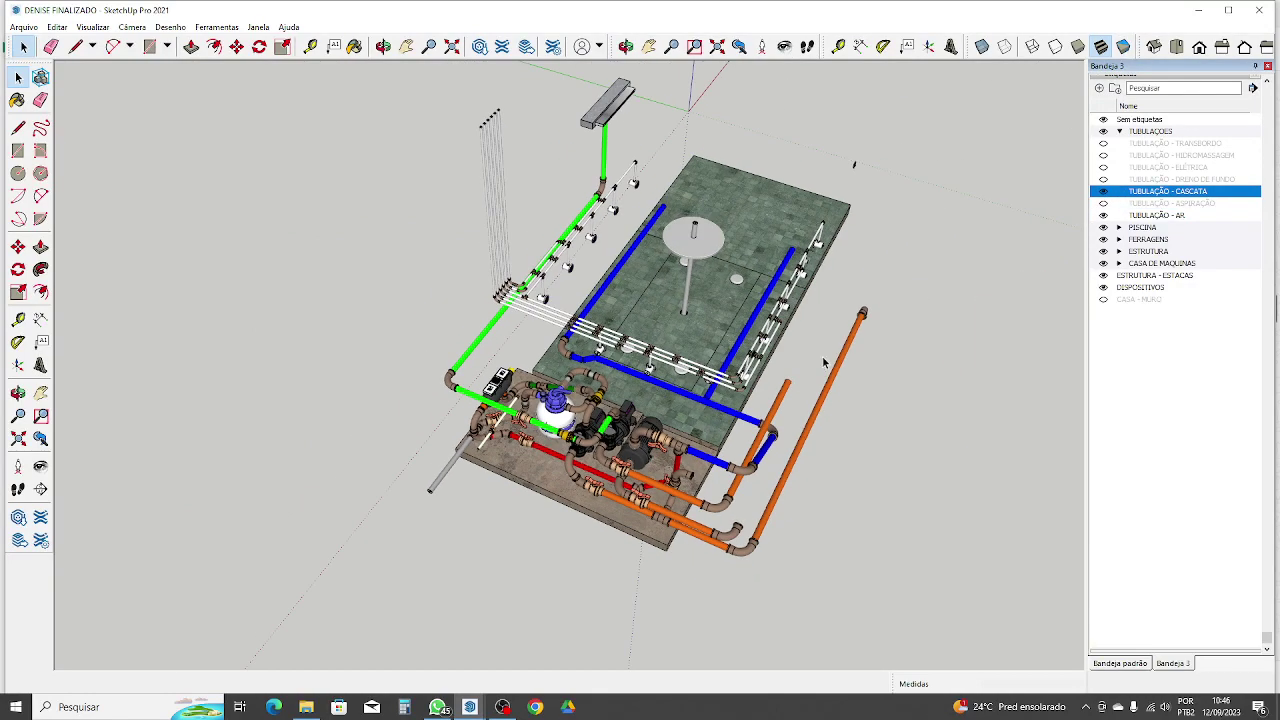
pyautogui.moveTo(824, 362); pyautogui.dragTo(367, 274, button='middle')
pyautogui.scroll(2, 474, 391)
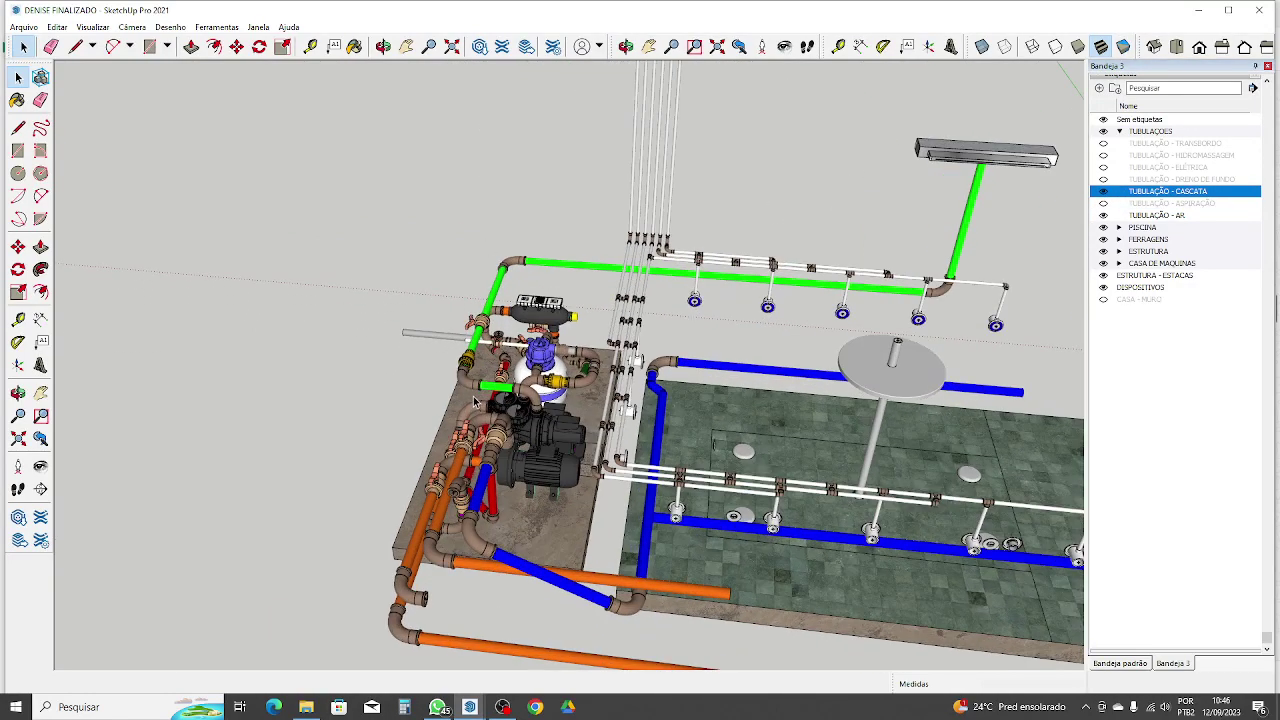
pyautogui.scroll(-3, 473, 385)
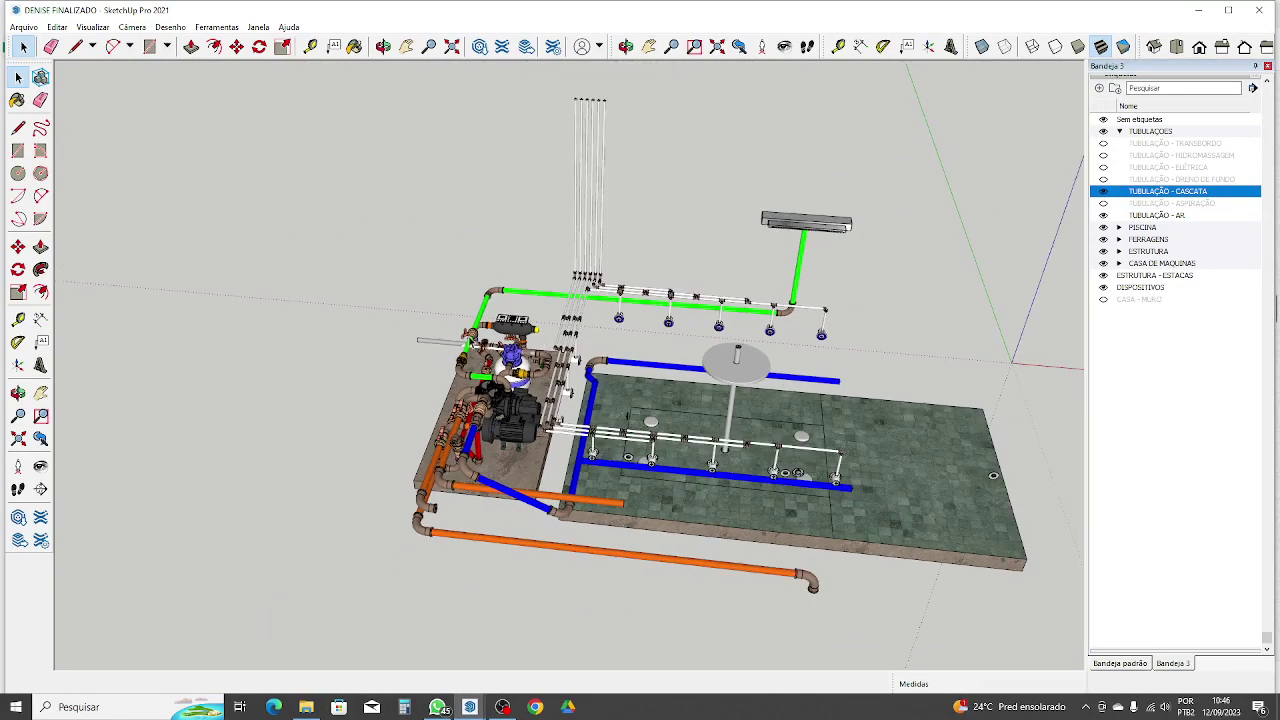
# Step: Show the TUBULAÇÃO - DRENO DE FUNDO and TUBULAÇÃO - ELÉTRICA tags again, viewing the model from different sides
pyautogui.click(1104, 179)
pyautogui.click(1170, 179)
pyautogui.moveTo(650, 460); pyautogui.dragTo(806, 478, button='middle')
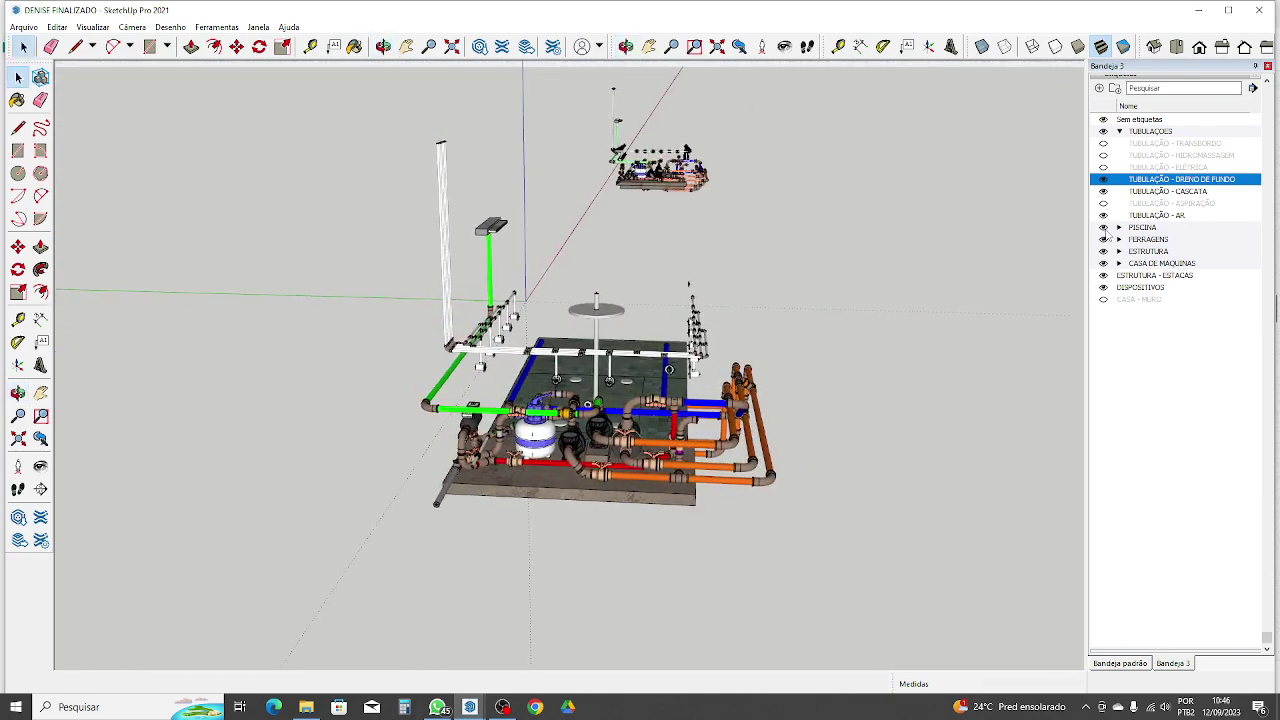
pyautogui.click(1104, 167)
pyautogui.click(1165, 167)
pyautogui.moveTo(820, 298); pyautogui.dragTo(310, 365, button='middle')
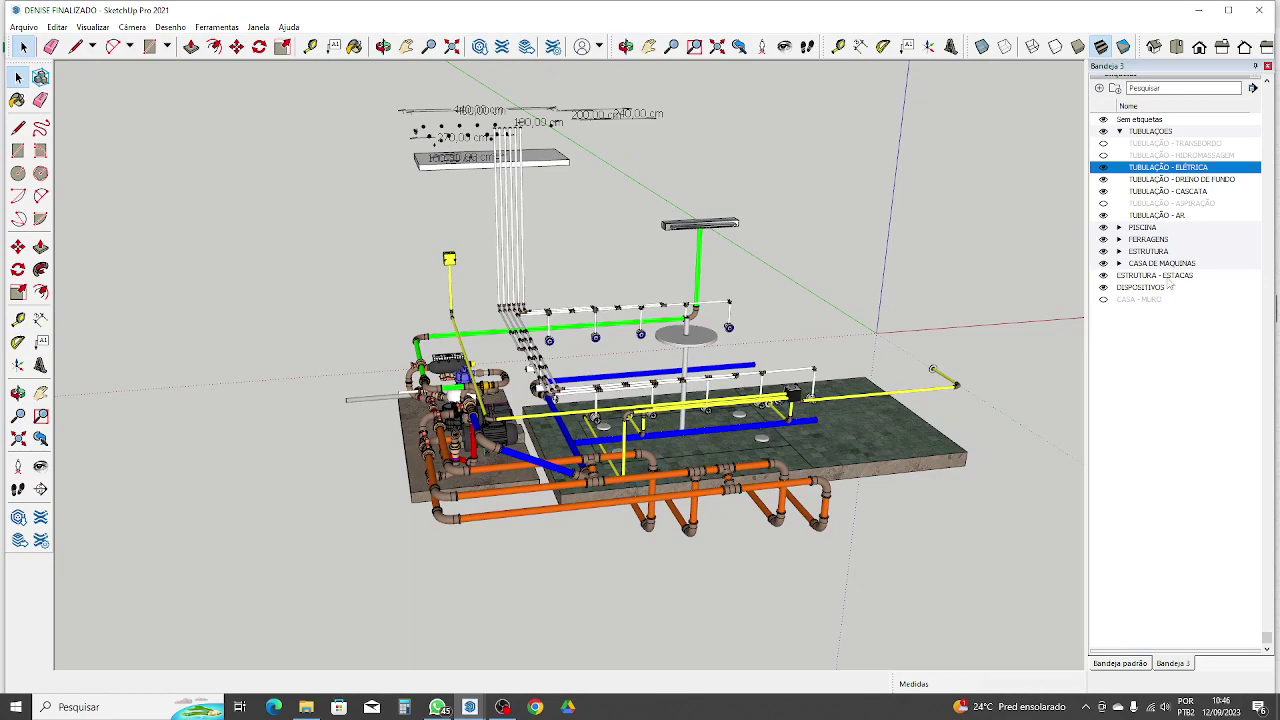
# Step: Show the TUBULAÇÃO - HIDROMASSAGEM and TUBULAÇÃO - TRANSBORDO tags again and inspect the piping around the machine room
pyautogui.click(1104, 156)
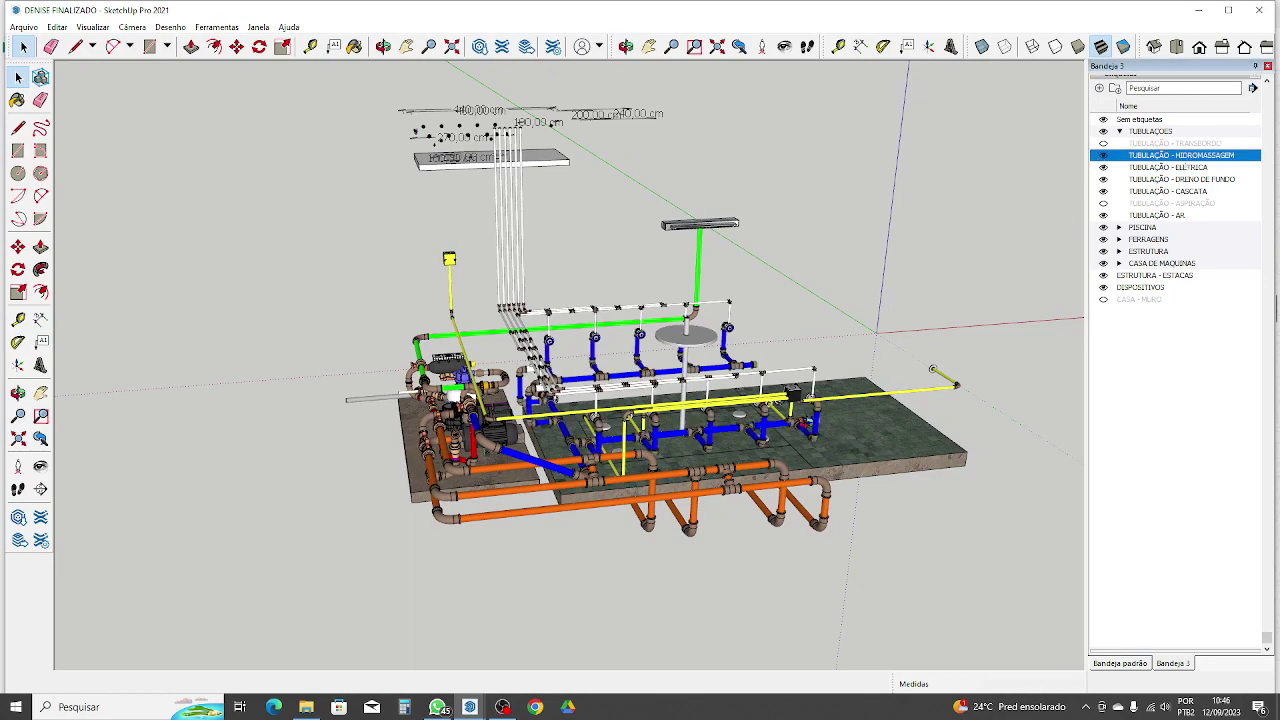
pyautogui.moveTo(805, 422); pyautogui.dragTo(345, 450, button='middle')
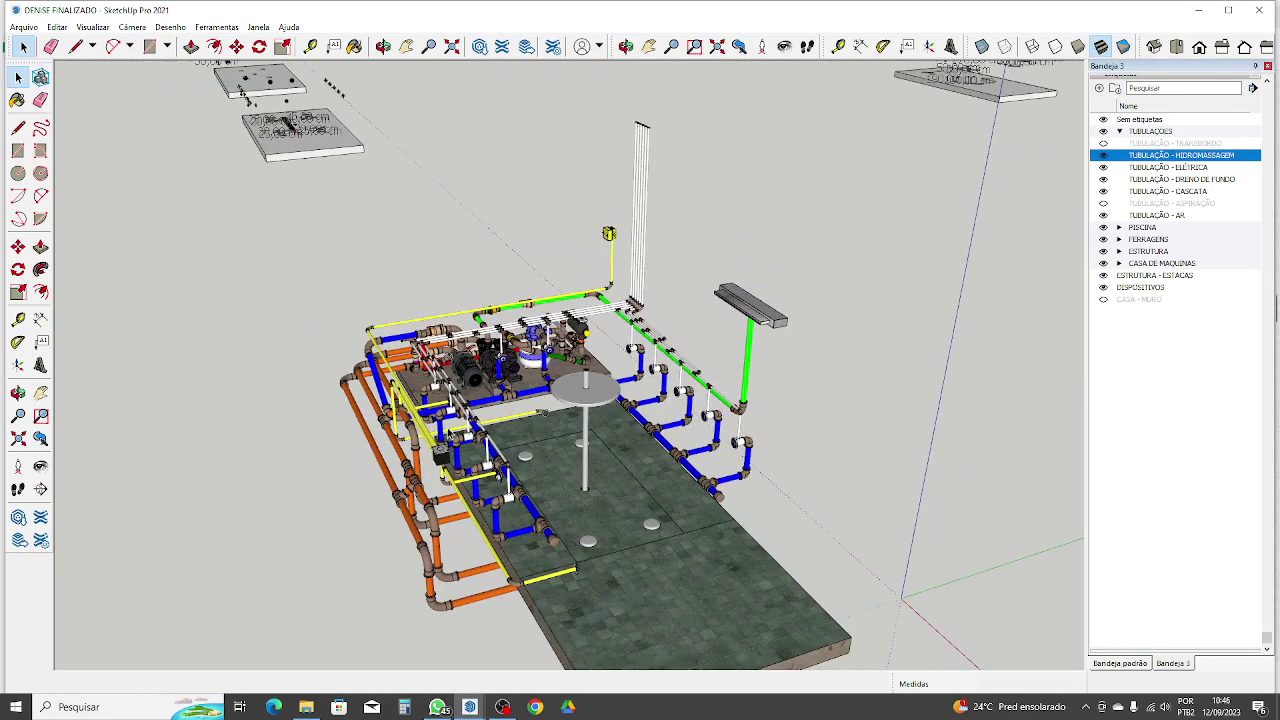
pyautogui.click(1104, 143)
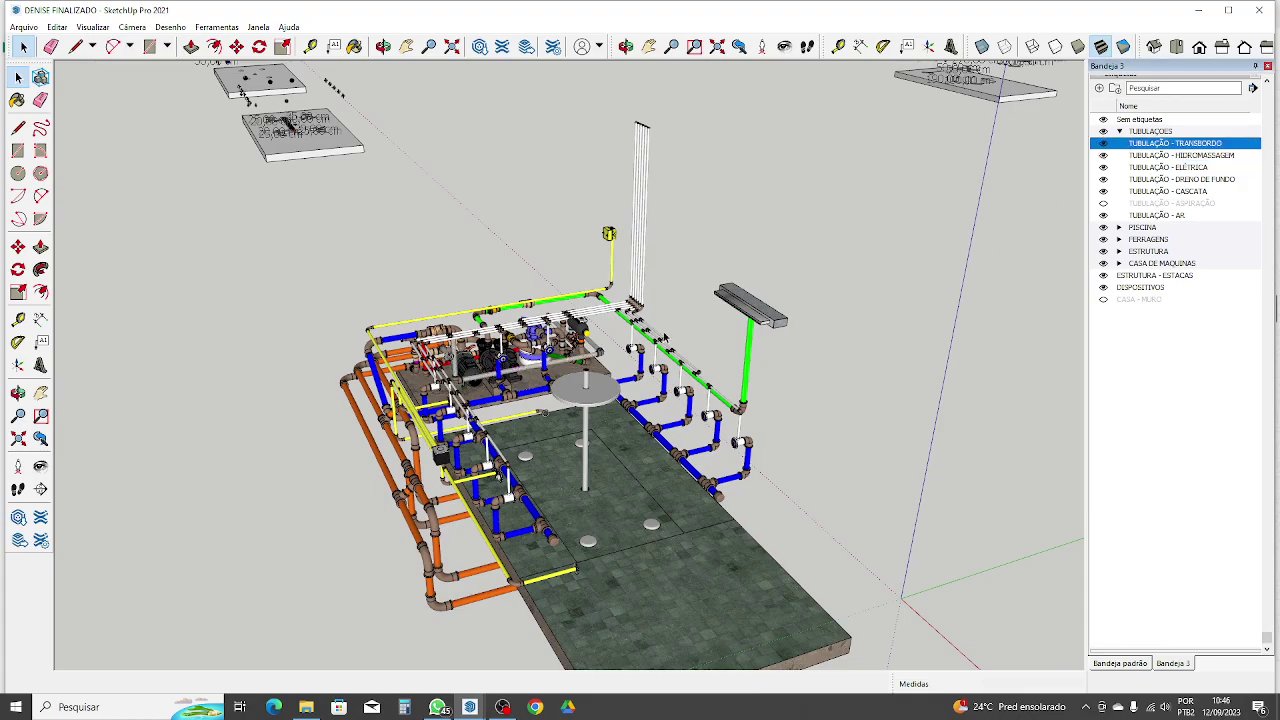
pyautogui.scroll(5, 460, 360)
pyautogui.scroll(3, 458, 347)
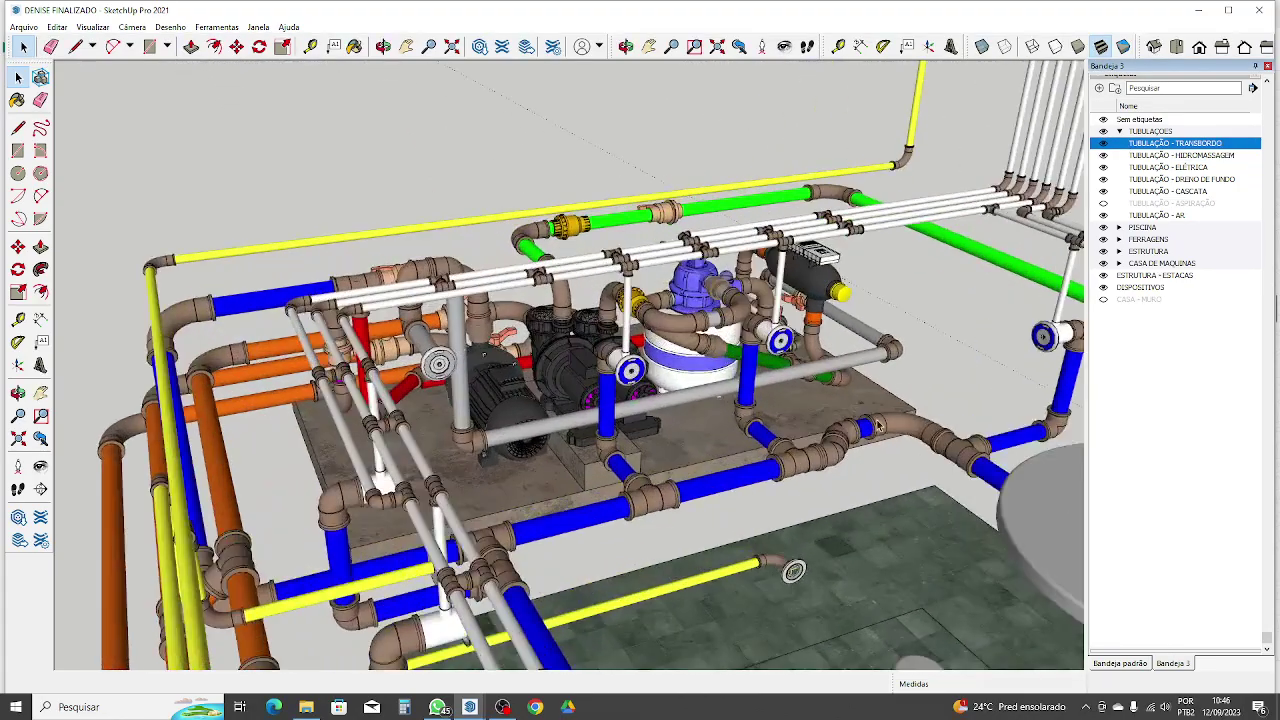
pyautogui.moveTo(888, 382); pyautogui.dragTo(500, 345, button='middle')
pyautogui.moveTo(180, 330); pyautogui.dragTo(1122, 422, button='middle')
pyautogui.scroll(-4, 420, 350)
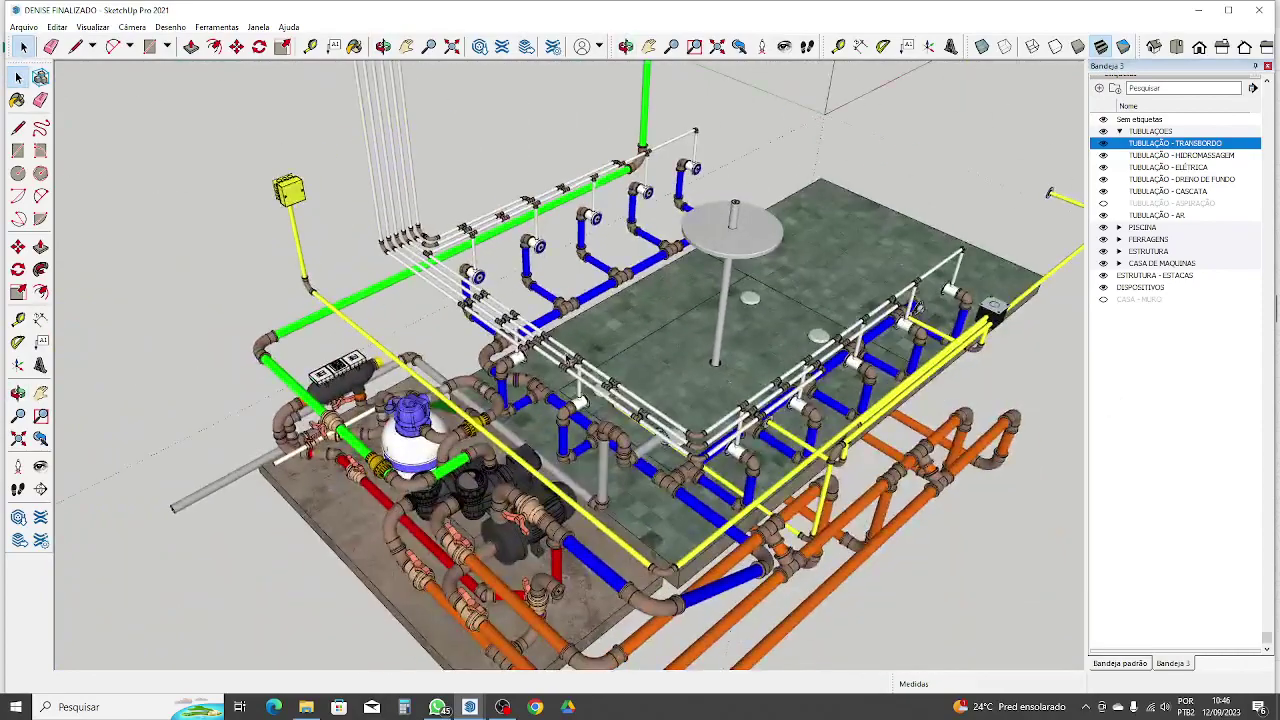
# Step: Show the TUBULAÇÃO - ASPIRAÇÃO tag again and inspect the magenta suction piping where it reaches the machine room pumps
pyautogui.moveTo(404, 350); pyautogui.dragTo(690, 292, button='middle')
pyautogui.scroll(-2, 698, 290)
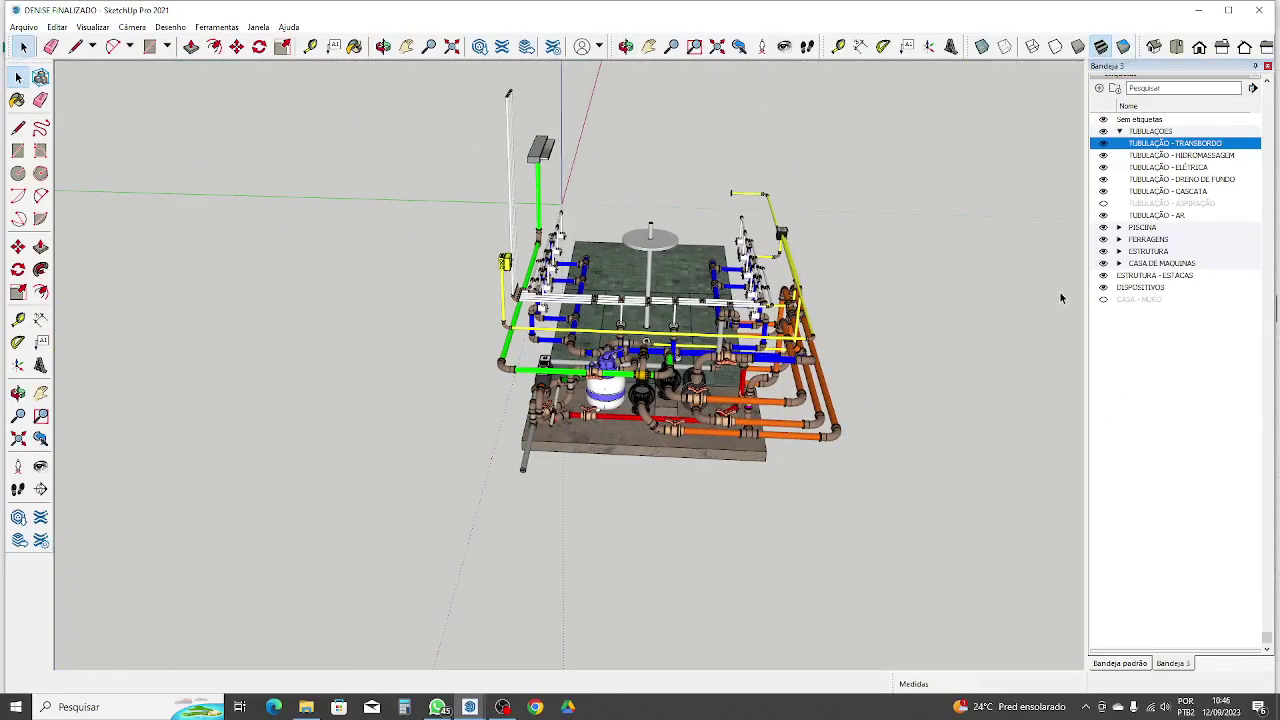
pyautogui.click(1104, 204)
pyautogui.click(1115, 204)
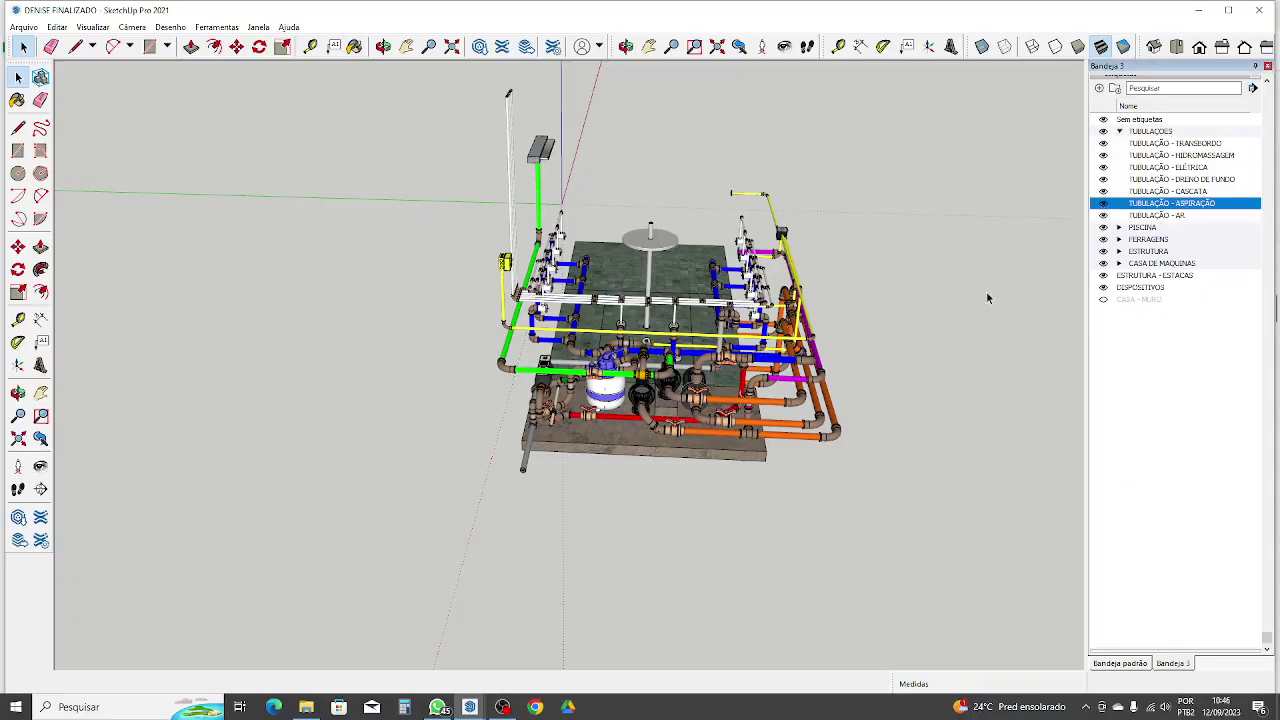
pyautogui.scroll(5, 678, 398)
pyautogui.scroll(1, 678, 398)
pyautogui.moveTo(678, 398); pyautogui.dragTo(550, 394, button='middle')
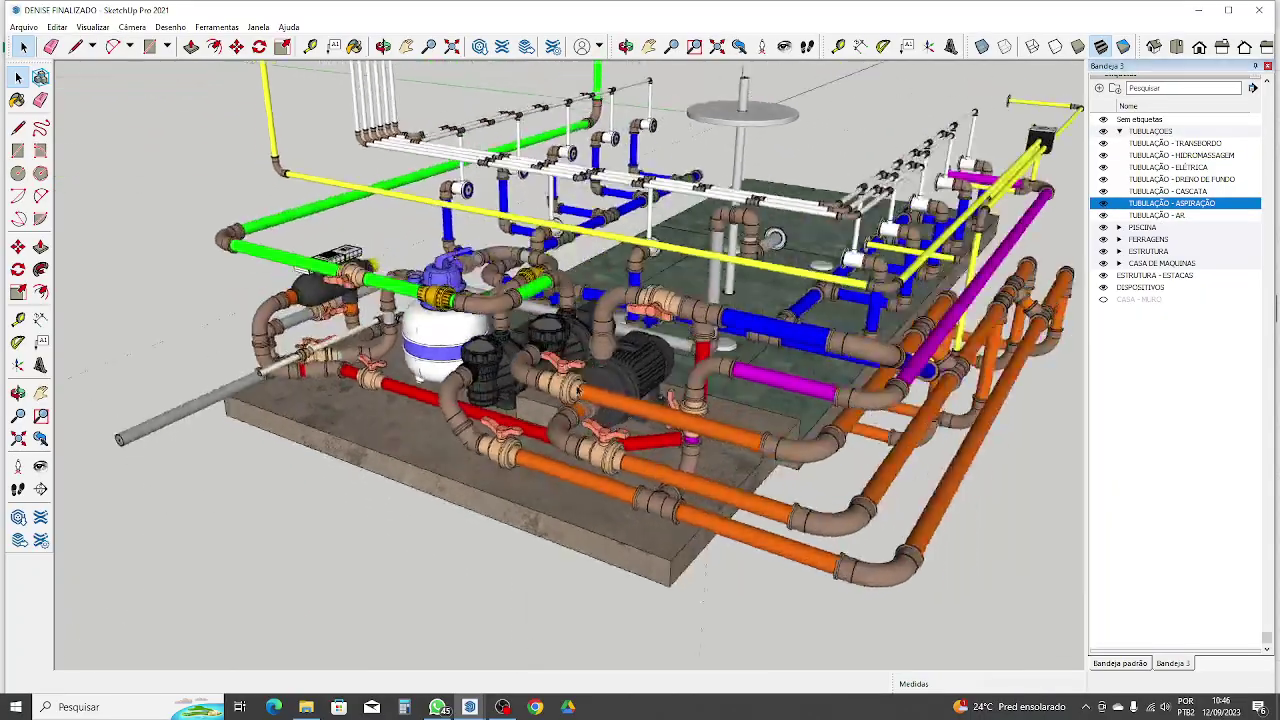
pyautogui.scroll(3, 654, 474)
pyautogui.moveTo(660, 418); pyautogui.dragTo(840, 420, button='middle')
pyautogui.scroll(3, 860, 380)
pyautogui.moveTo(872, 378); pyautogui.dragTo(422, 399, button='middle')
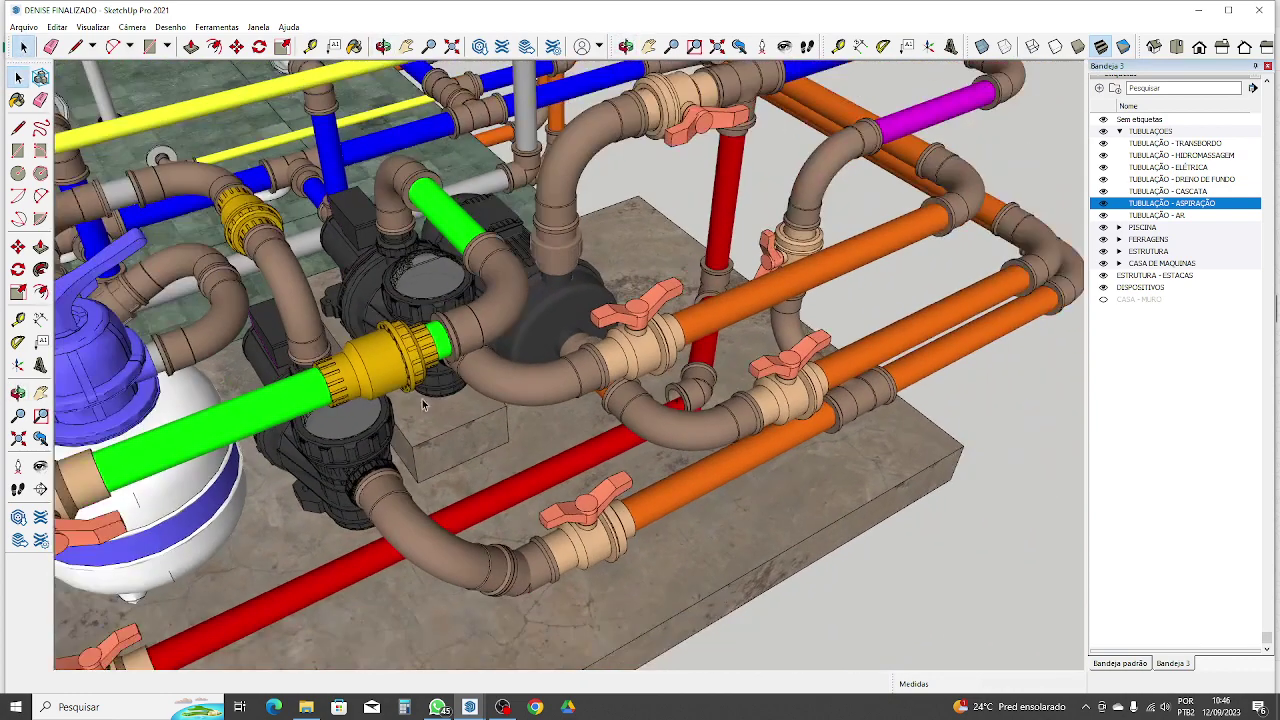
# Step: Move the elbow assembly on the vertical red pipe behind the orange lines to meet the horizontal red pipe's end
pyautogui.click(705, 397)
pyautogui.moveTo(708, 360); pyautogui.dragTo(727, 300, button='middle')
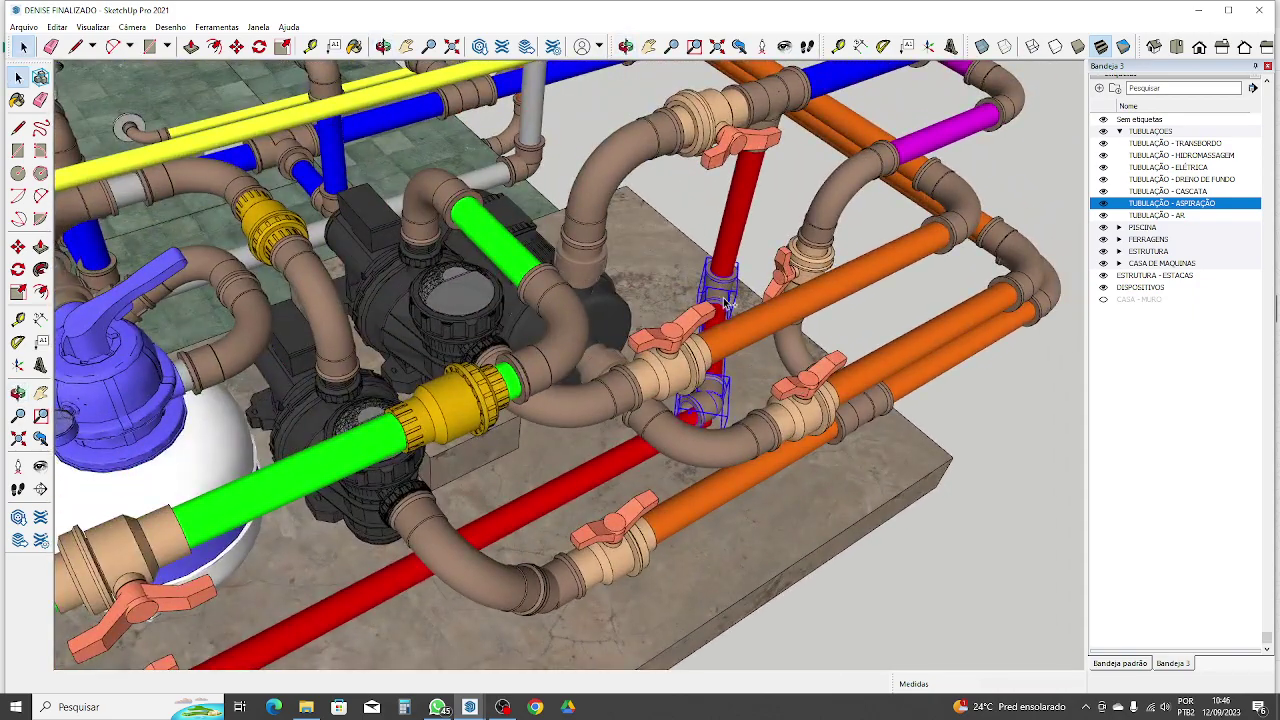
pyautogui.scroll(3, 727, 300)
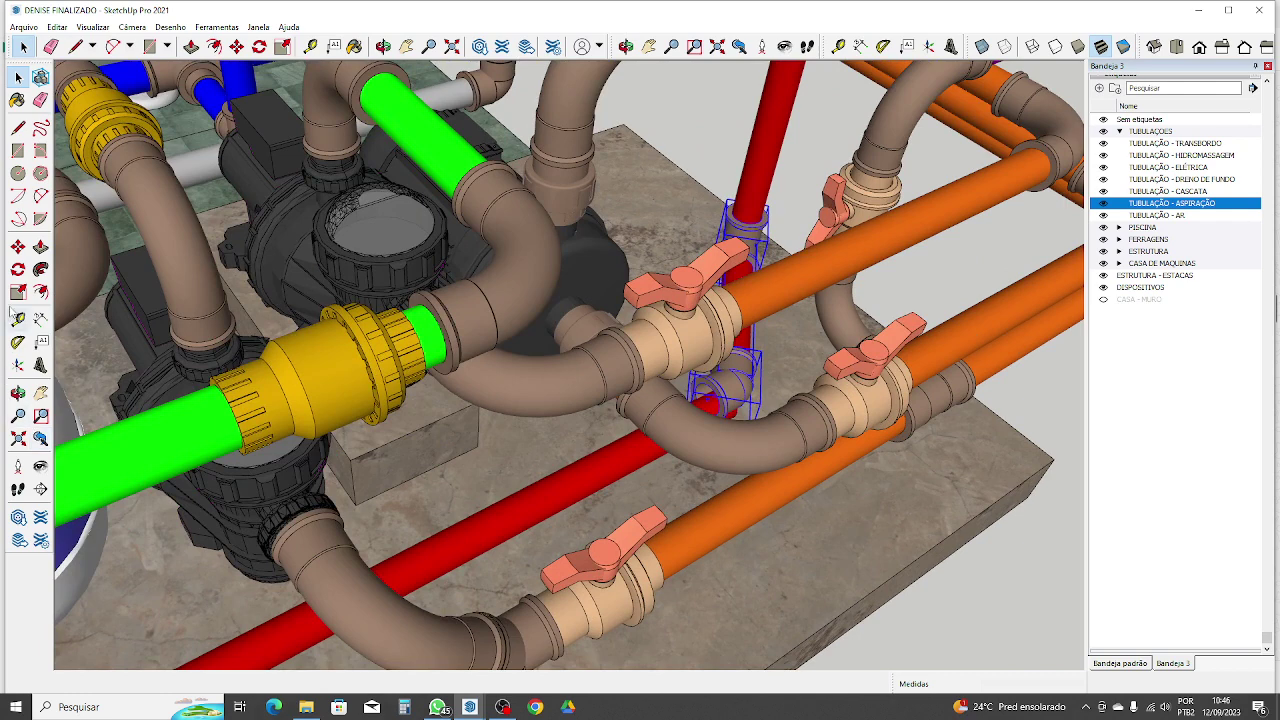
pyautogui.click(18, 246)
pyautogui.scroll(4, 709, 371)
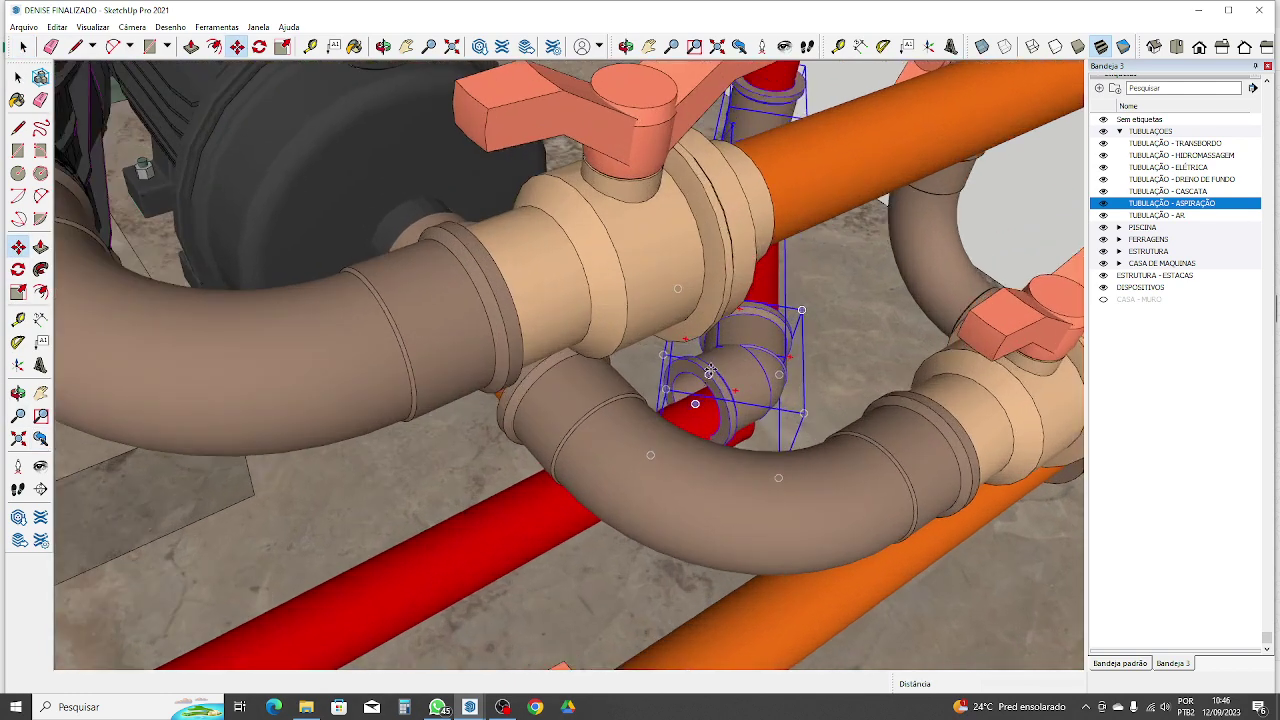
pyautogui.scroll(1, 709, 371)
pyautogui.click(697, 382)
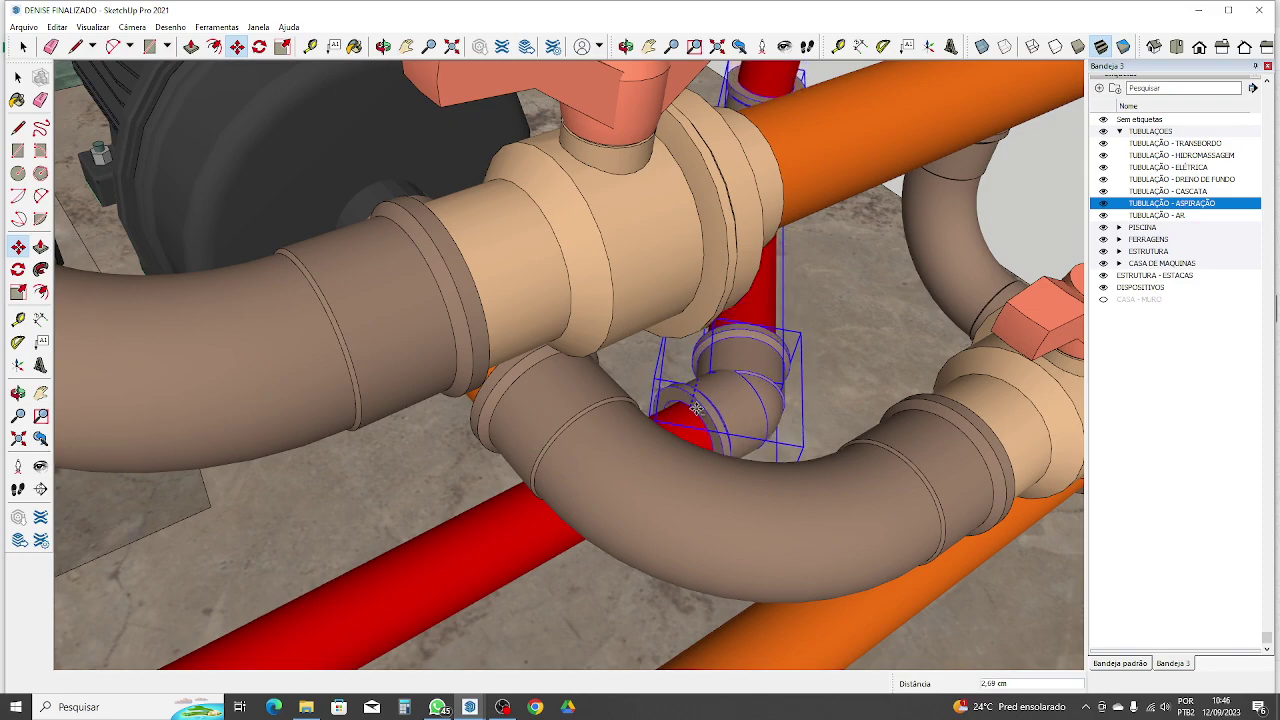
pyautogui.moveTo(696, 410); pyautogui.dragTo(711, 373, button='middle')
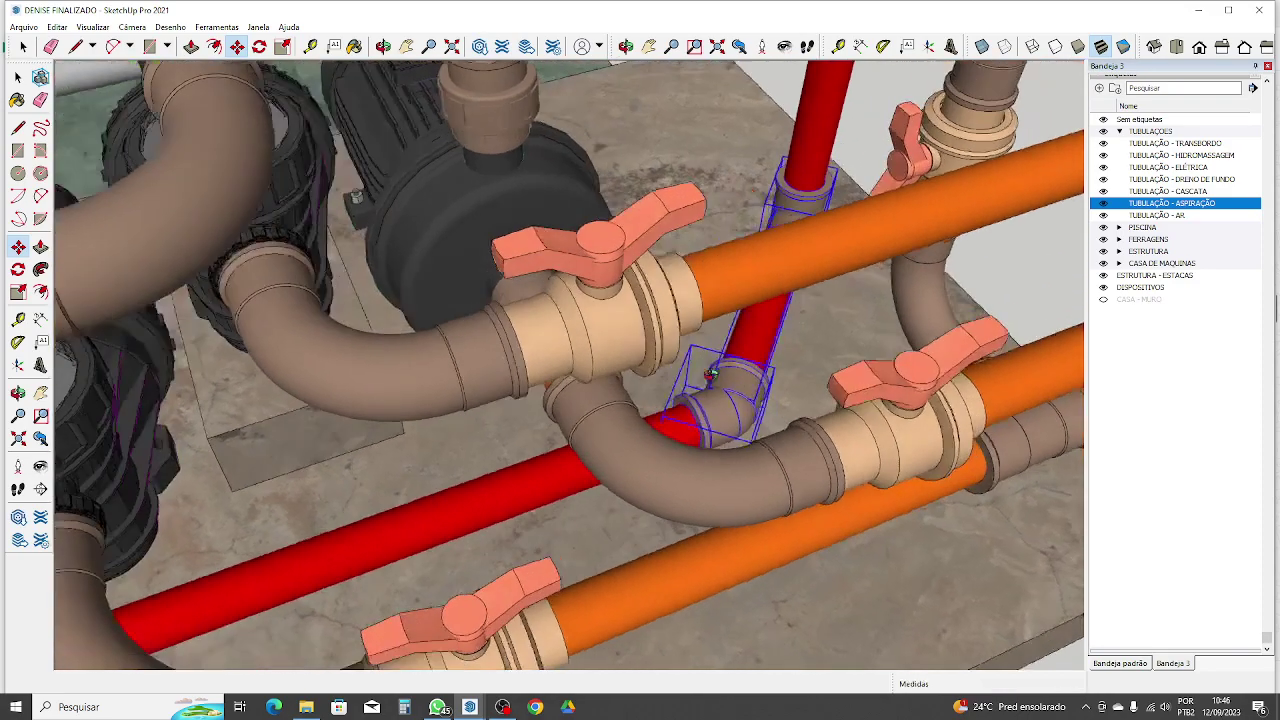
pyautogui.scroll(-6, 709, 373)
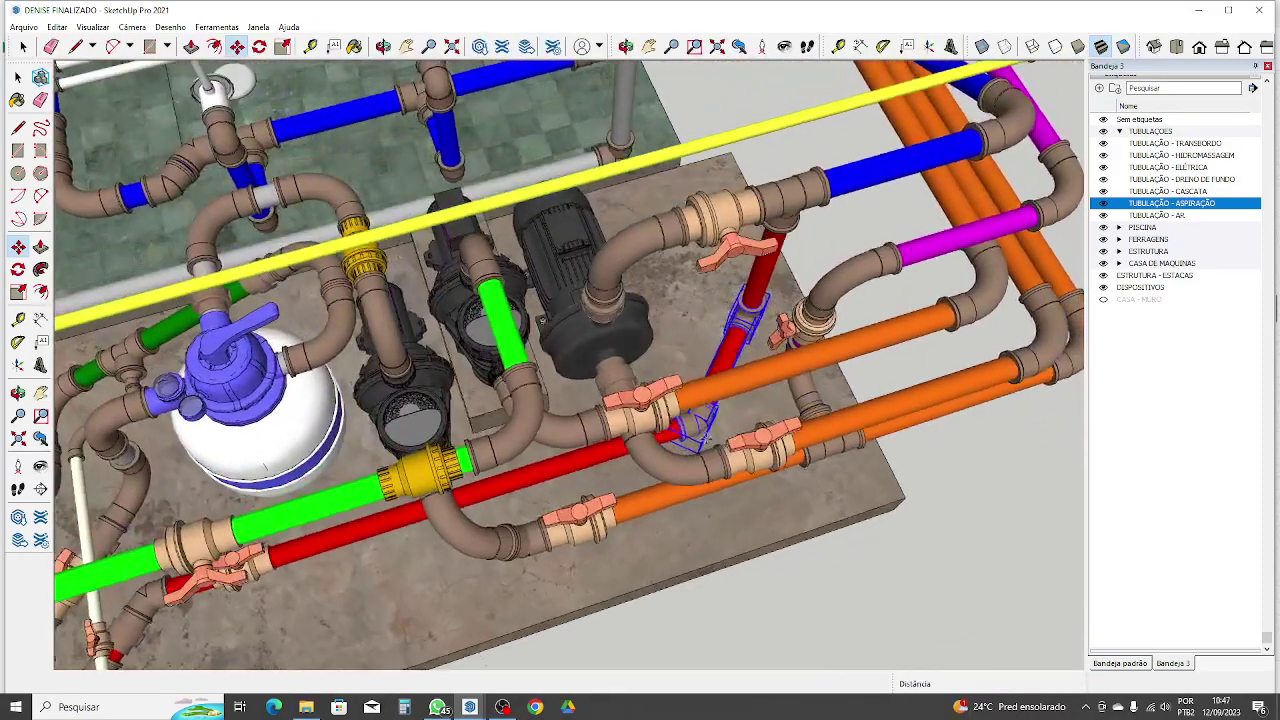
pyautogui.scroll(-4, 686, 345)
pyautogui.press('space')
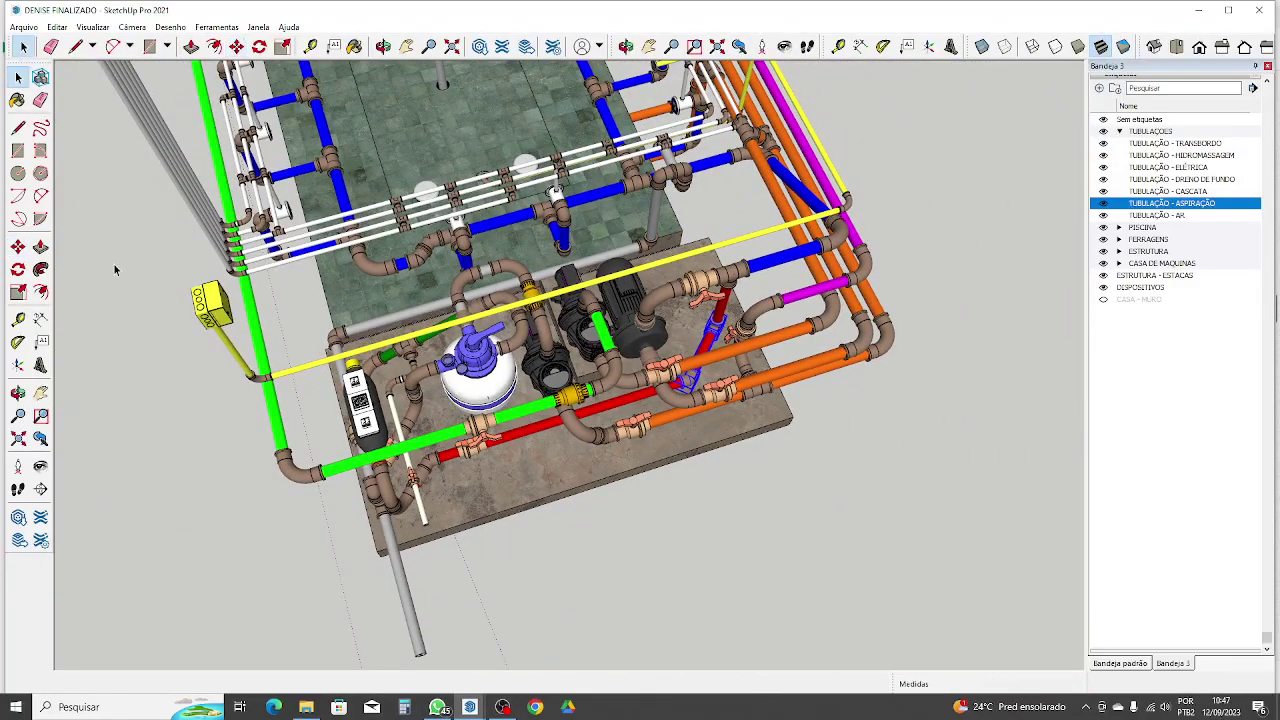
# Step: Undo the recent fitting and tag visibility changes until all TUBULAÇÃO tags and CASA - MURO are shown, viewing all model copies
pyautogui.moveTo(851, 410); pyautogui.dragTo(446, 346, button='middle')
pyautogui.scroll(-4, 712, 334)
pyautogui.scroll(-3, 521, 315)
pyautogui.scroll(-4, 510, 292)
pyautogui.scroll(-2, 446, 346)
pyautogui.moveTo(549, 366); pyautogui.dragTo(458, 291, button='middle')
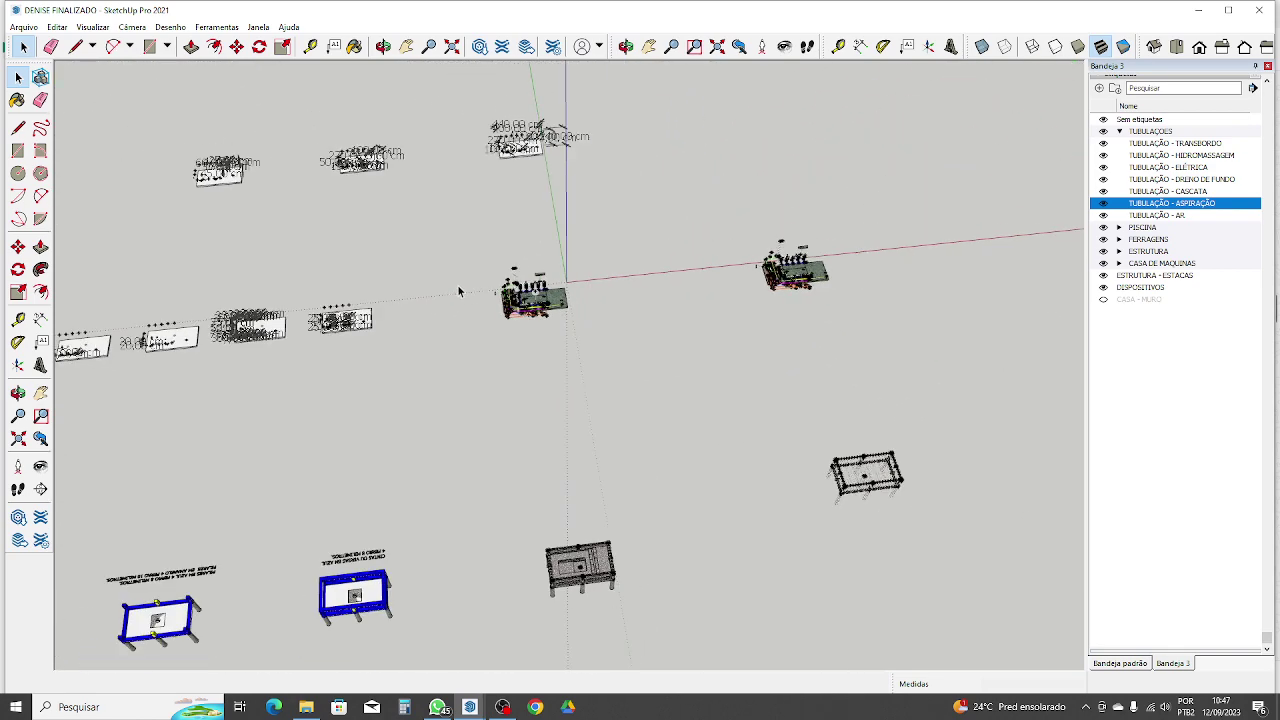
pyautogui.hotkey('ctrl', 'z')
pyautogui.hotkey('ctrl', 'z')
pyautogui.hotkey('ctrl', 'z')
pyautogui.hotkey('ctrl', 'z')
pyautogui.hotkey('ctrl', 'z')
pyautogui.hotkey('ctrl', 'z')
pyautogui.hotkey('ctrl', 'z')
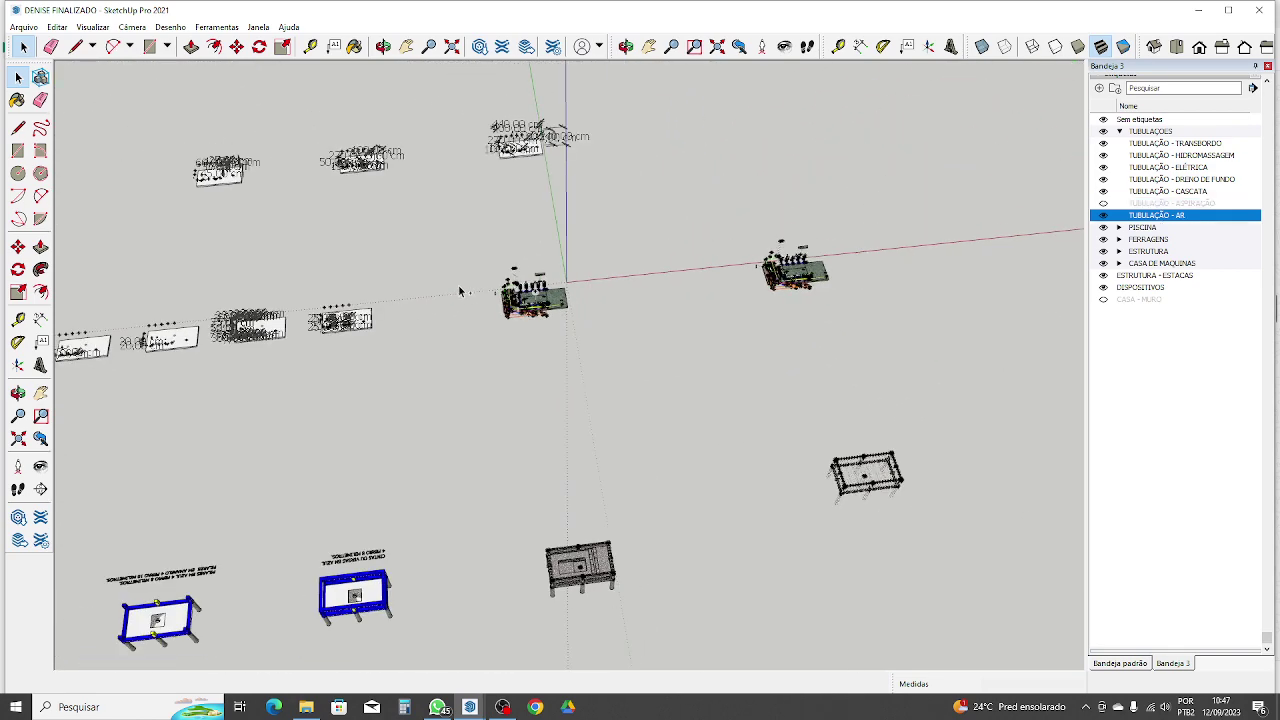
pyautogui.hotkey('ctrl', 'z')
pyautogui.hotkey('ctrl', 'z')
pyautogui.hotkey('ctrl', 'z')
pyautogui.hotkey('ctrl', 'z')
pyautogui.hotkey('ctrl', 'z')
pyautogui.hotkey('ctrl', 'z')
pyautogui.hotkey('ctrl', 'z')
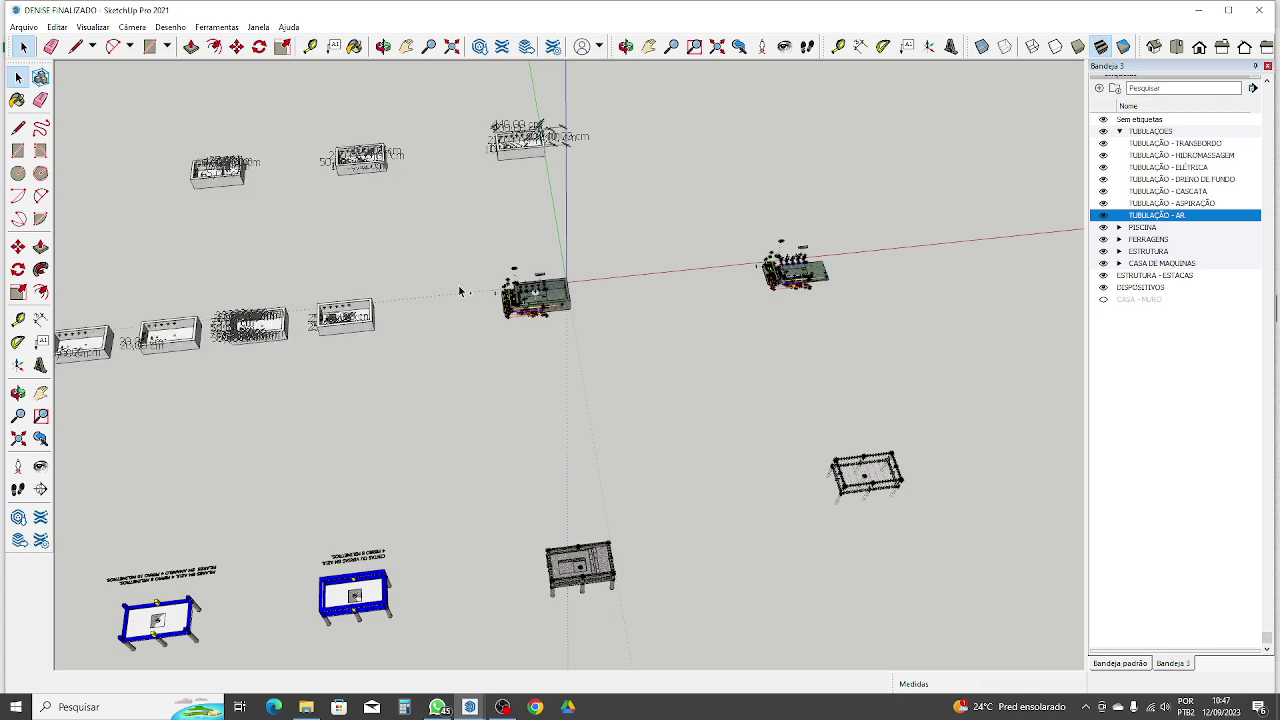
pyautogui.hotkey('ctrl', 'z')
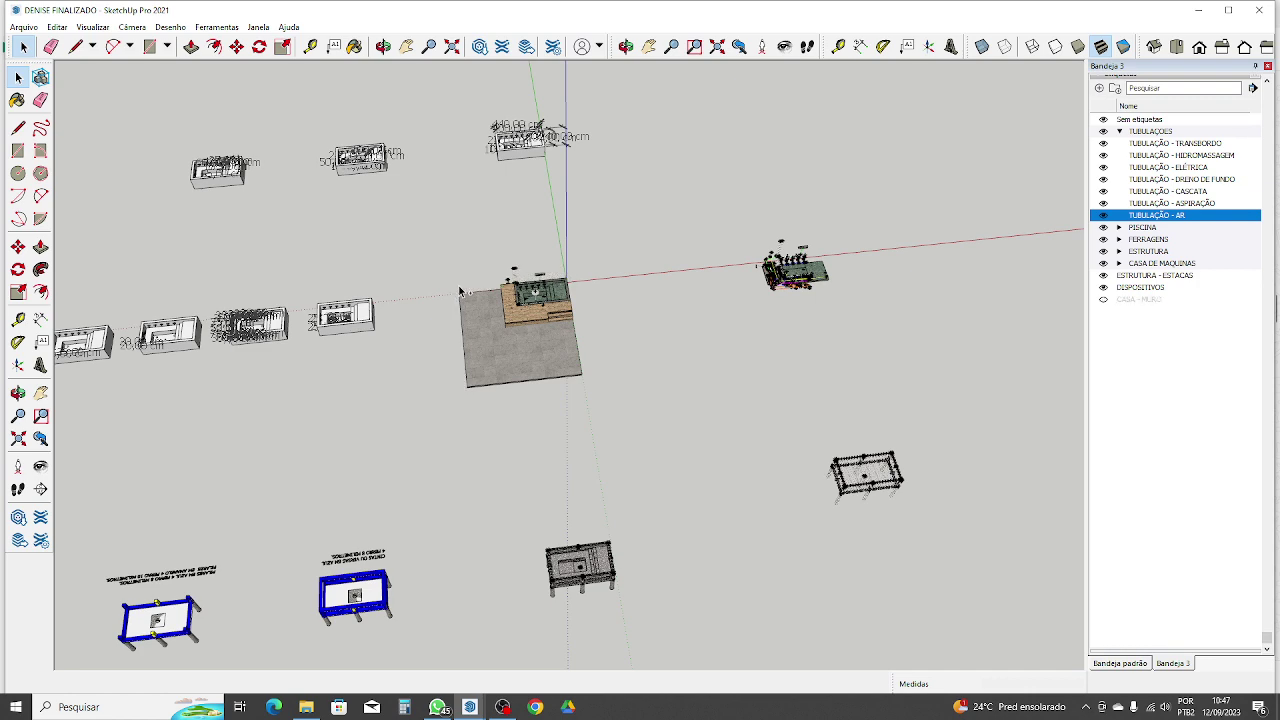
pyautogui.scroll(-1, 499, 262)
pyautogui.scroll(-4, 499, 262)
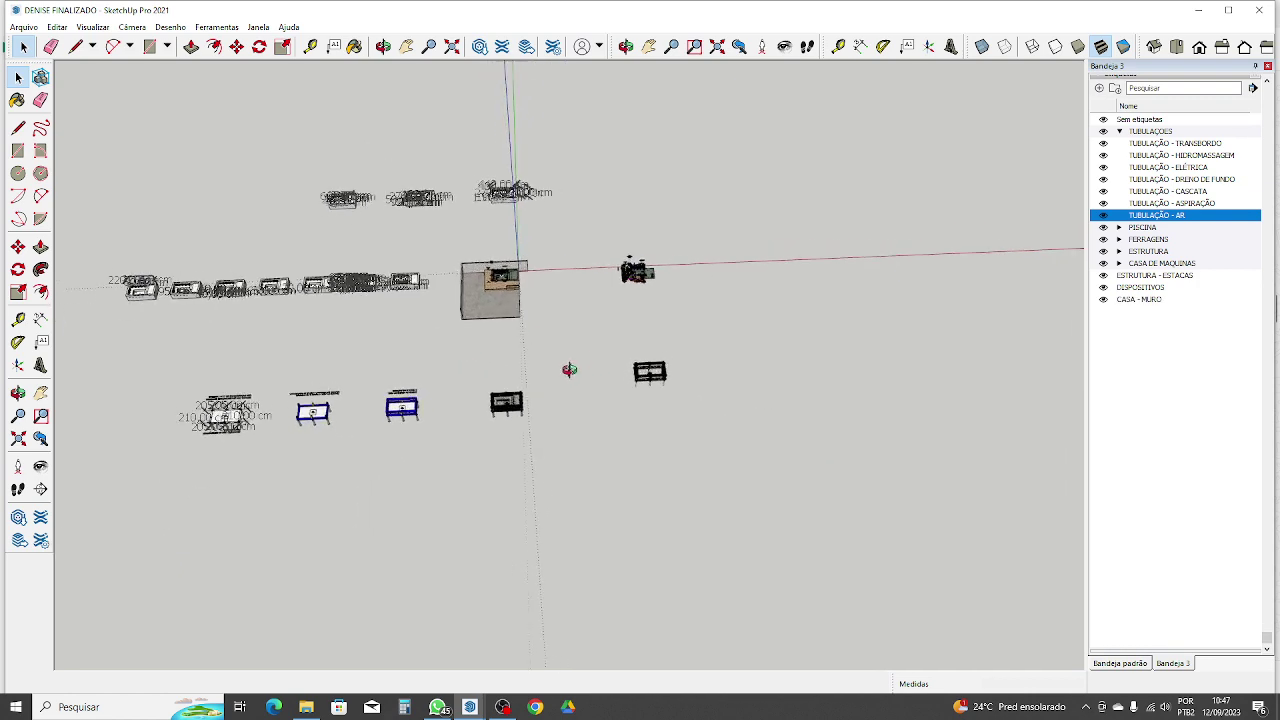
pyautogui.scroll(-3, 288, 205)
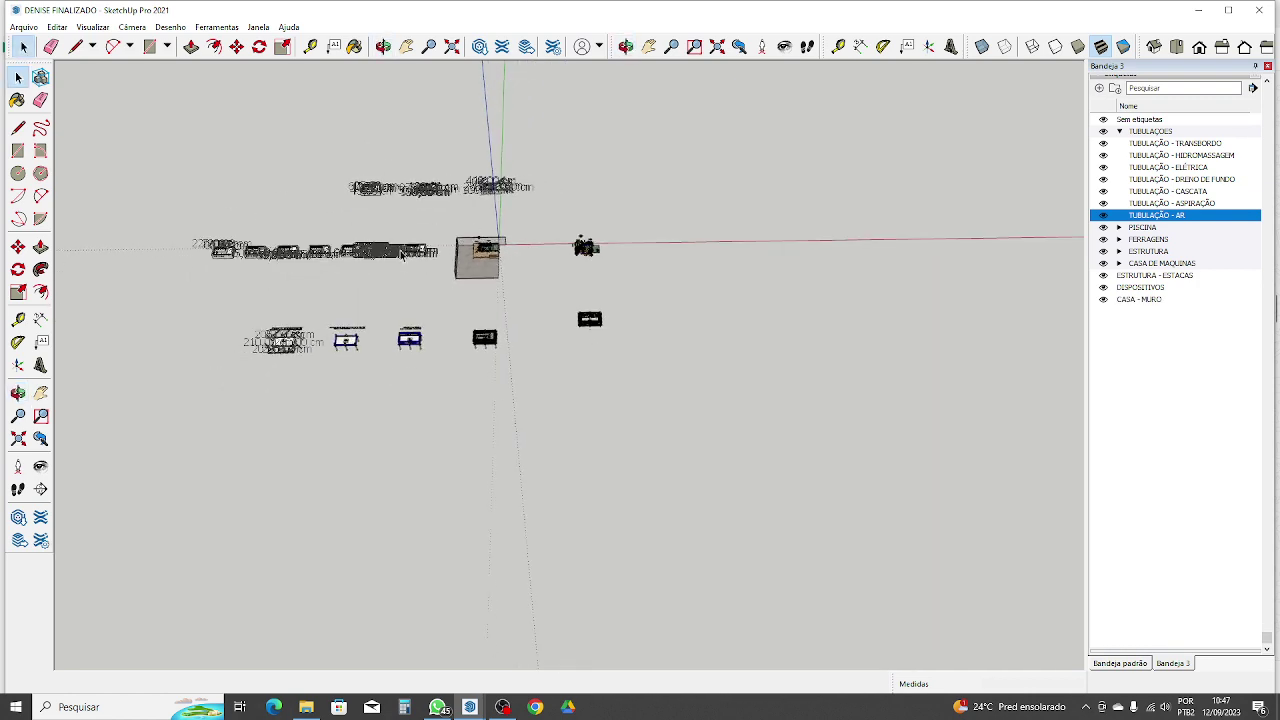
# Step: Switch to WhatsApp and review the project files sent in the client's chat, from the SketchUp copy to the spreadsheets
pyautogui.click(437, 707)
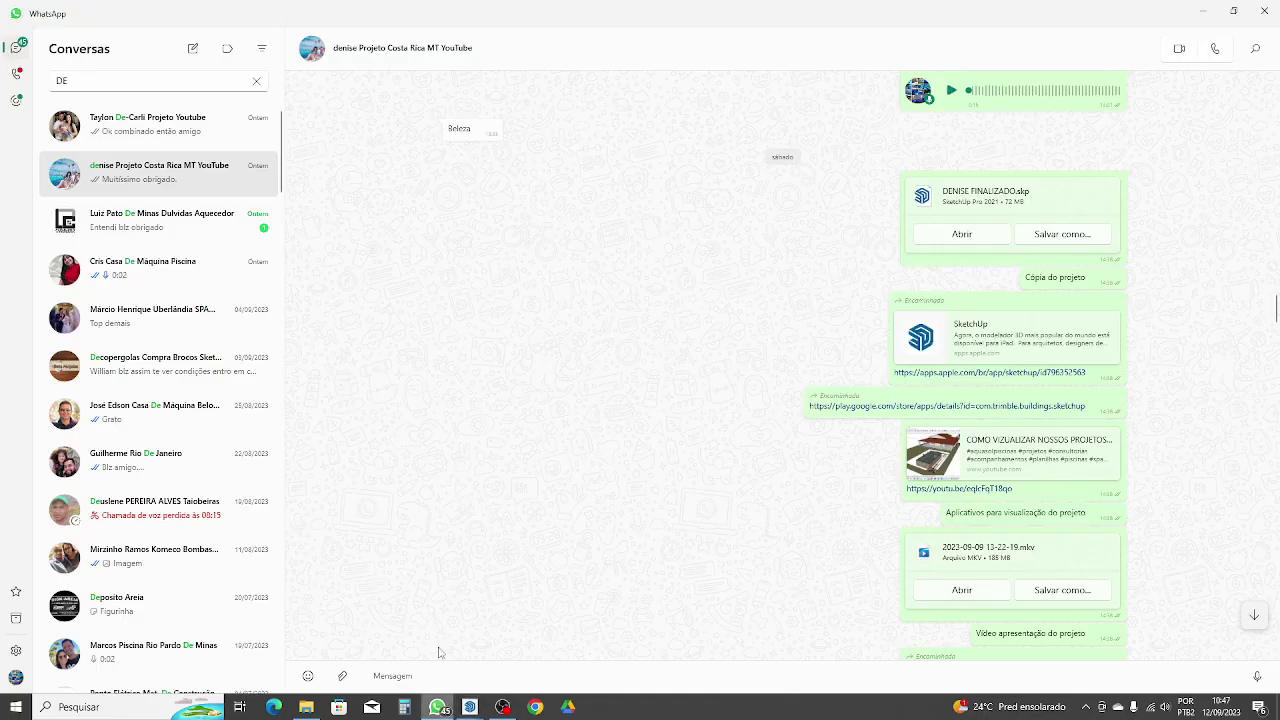
pyautogui.click(174, 185)
pyautogui.scroll(-3, 800, 403)
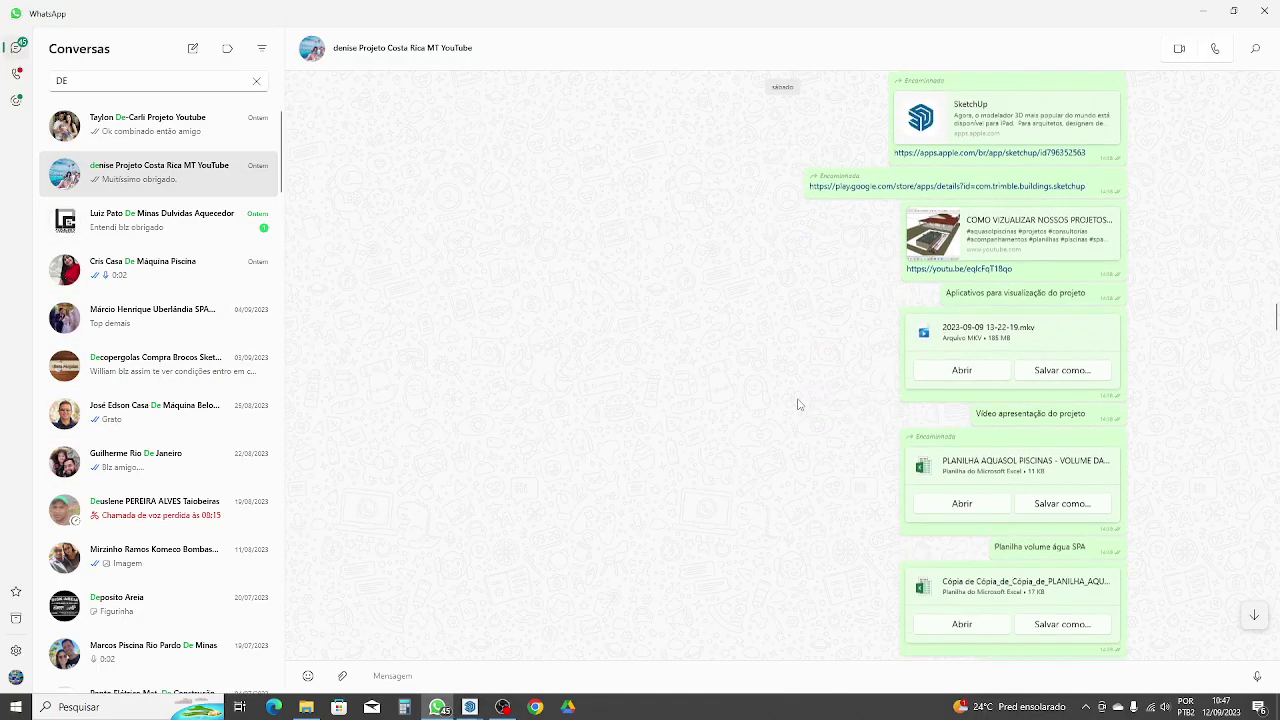
pyautogui.scroll(3, 963, 268)
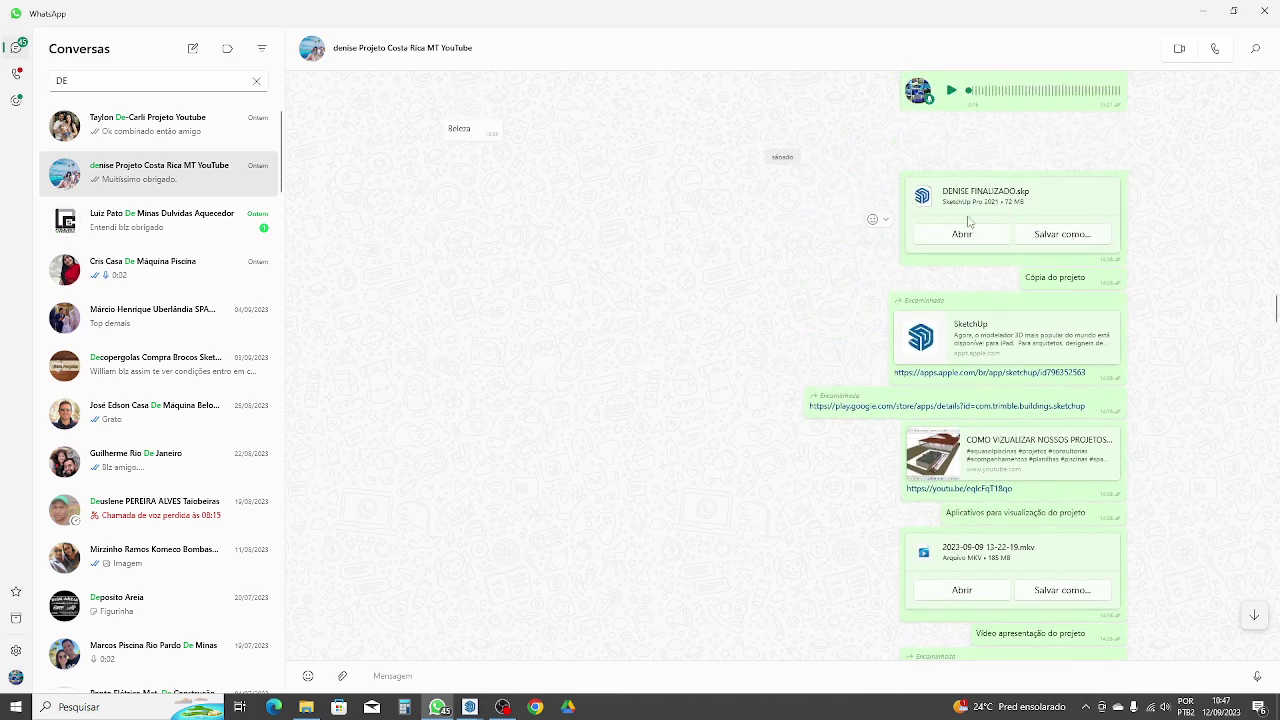
pyautogui.scroll(-2, 1019, 307)
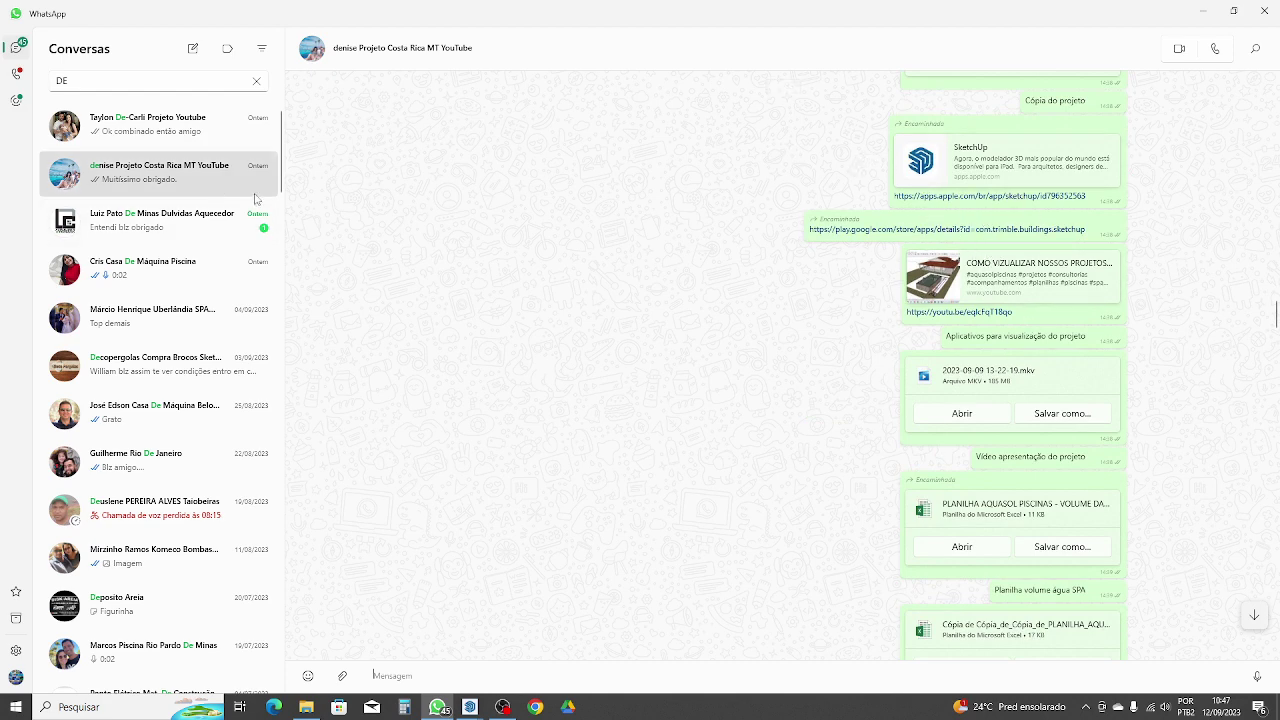
pyautogui.scroll(-1, 1023, 283)
pyautogui.scroll(-2, 873, 300)
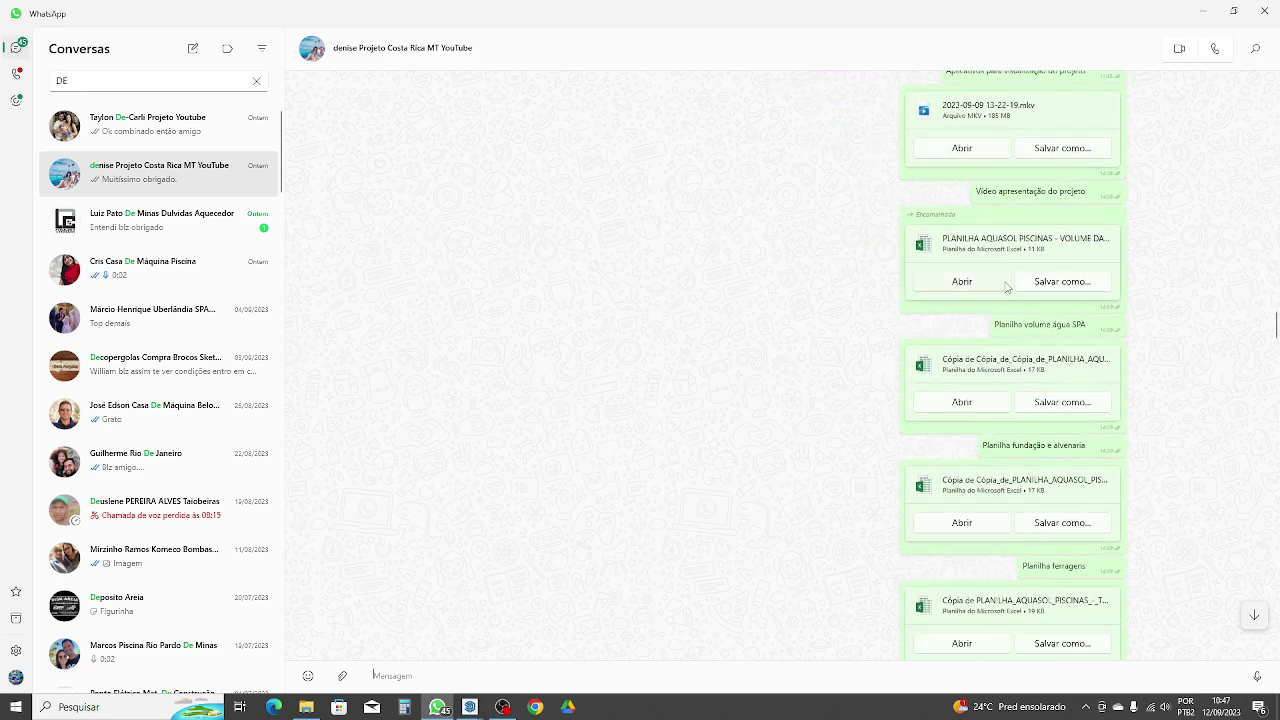
# Step: Open the spa water volume spreadsheet and the foundation and masonry spreadsheet from the chat, closing each after viewing
pyautogui.click(996, 282)
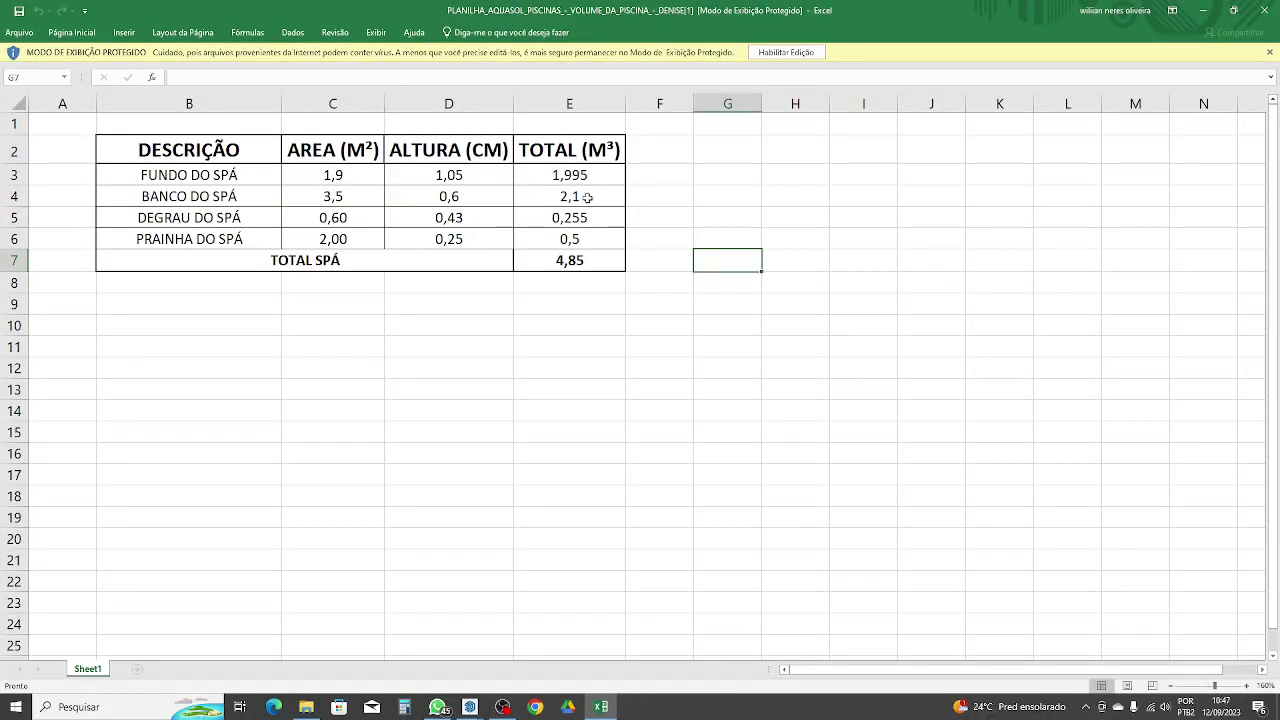
pyautogui.click(1264, 10)
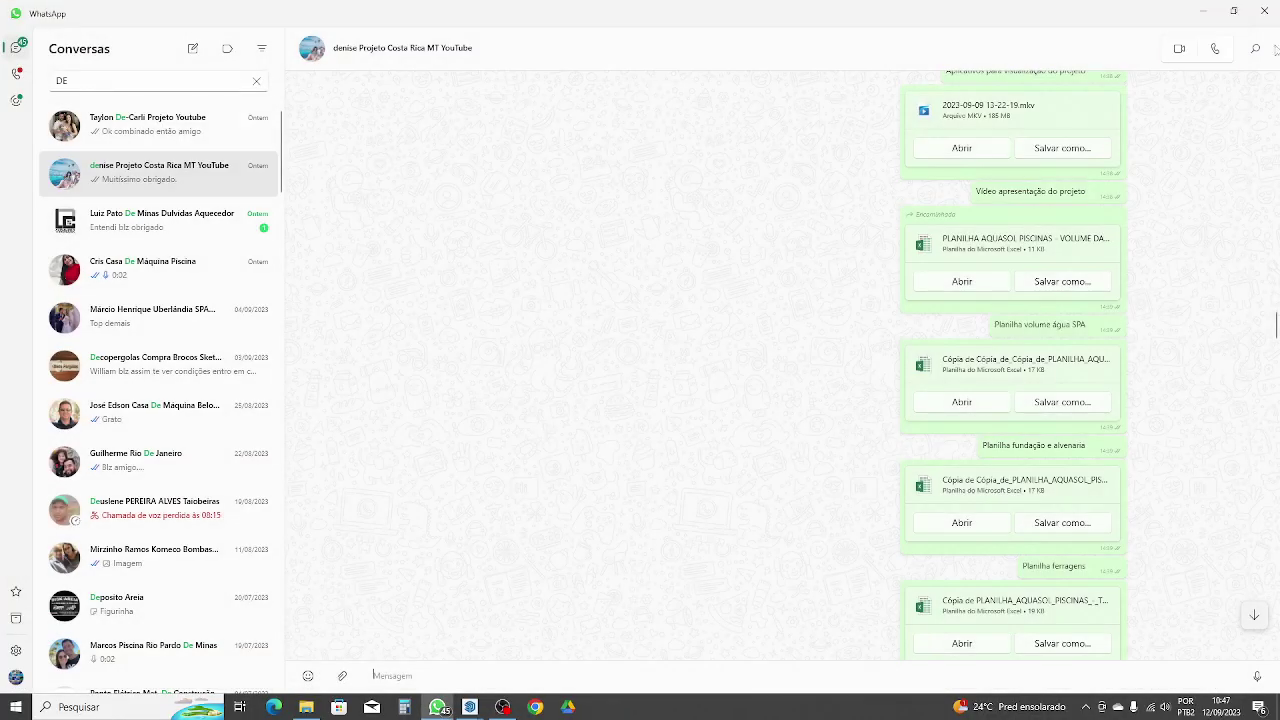
pyautogui.scroll(-1, 995, 403)
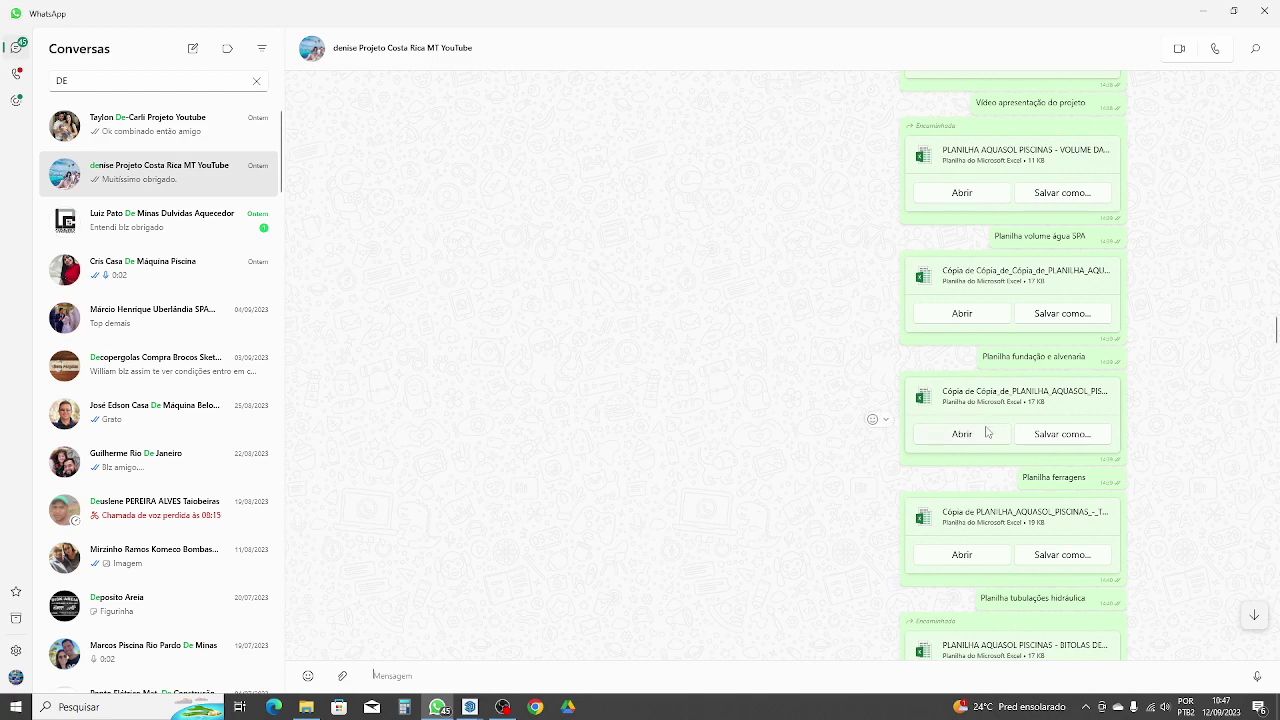
pyautogui.click(971, 314)
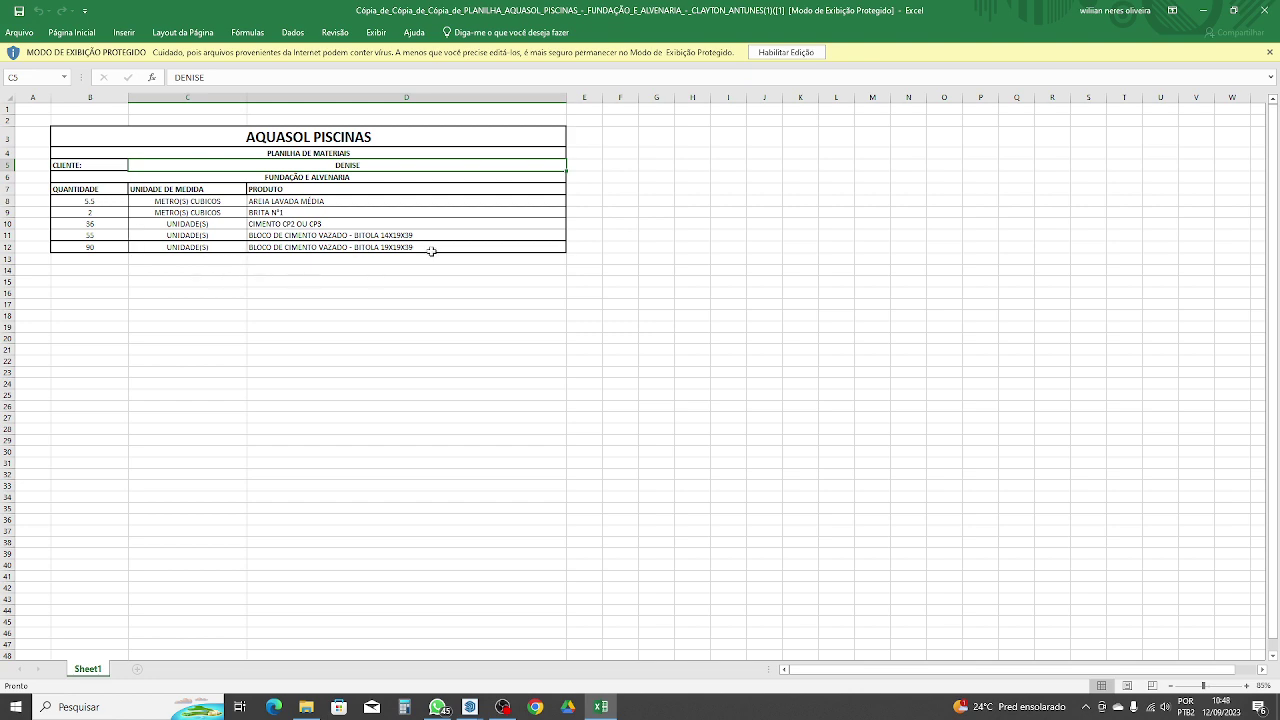
pyautogui.click(1264, 10)
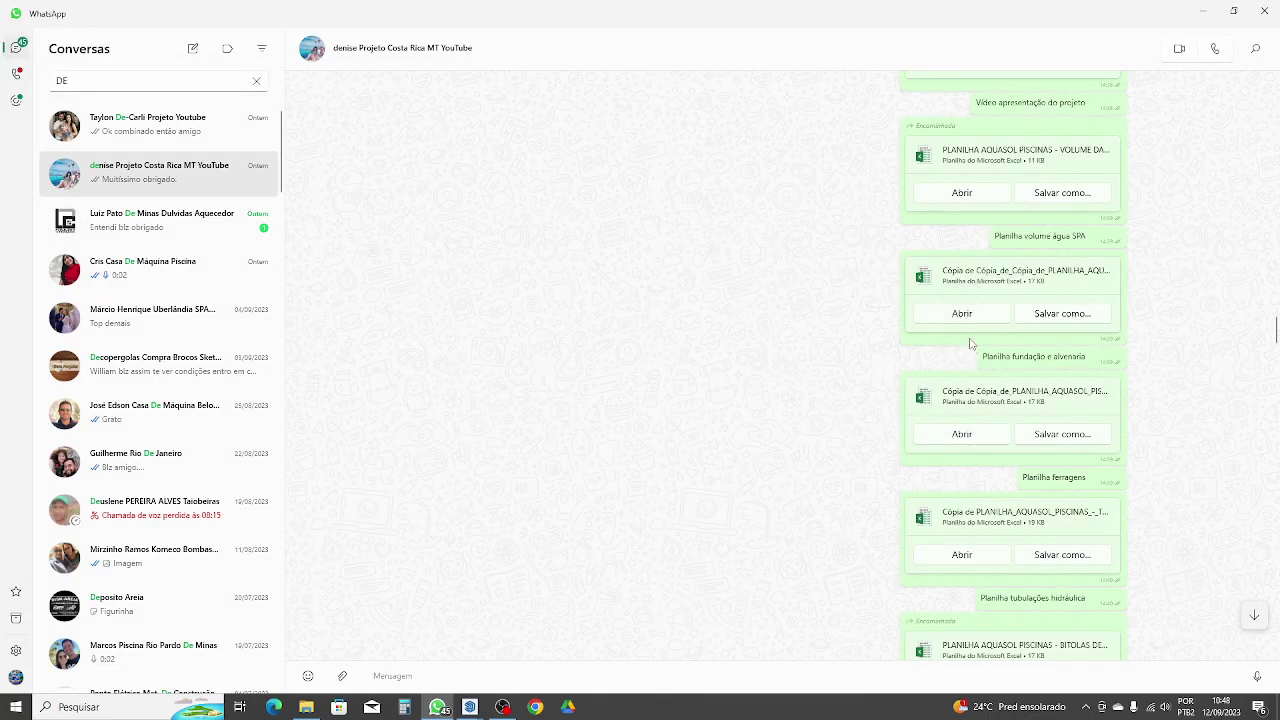
# Step: Open the Planilha ferragens spreadsheet from the chat, review its reinforcement items and close it
pyautogui.click(962, 434)
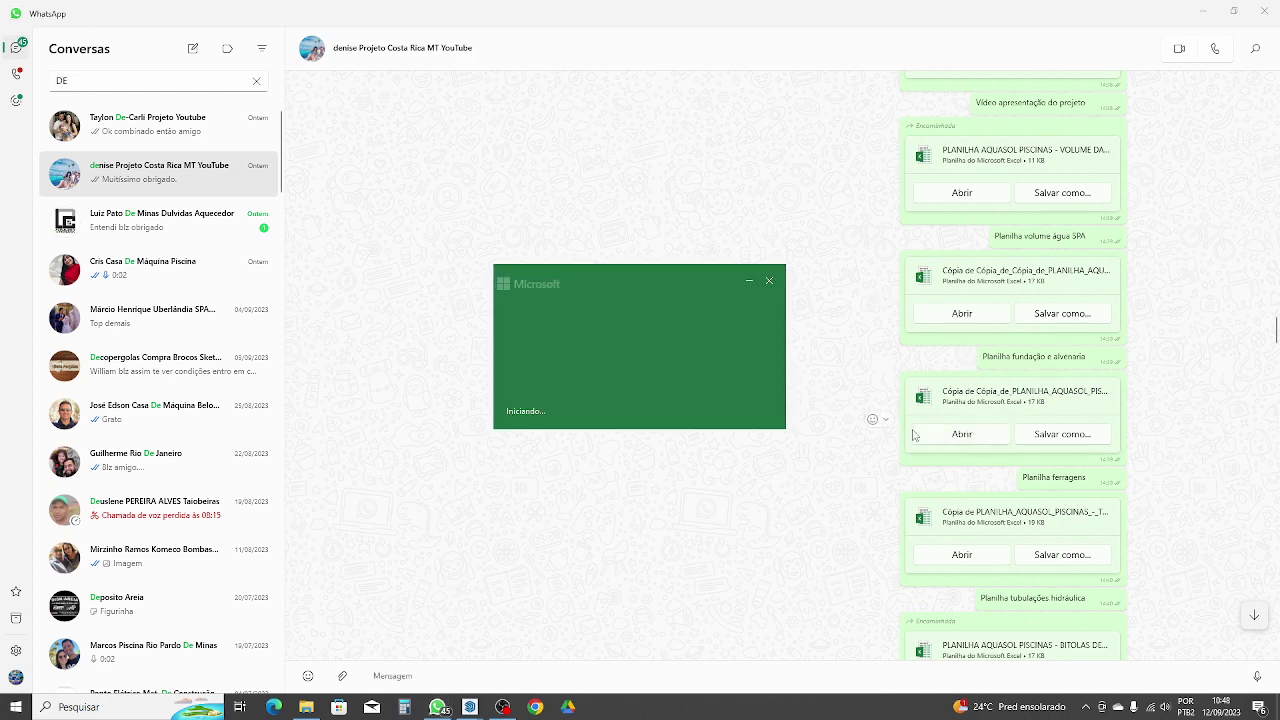
pyautogui.scroll(-2, 590, 241)
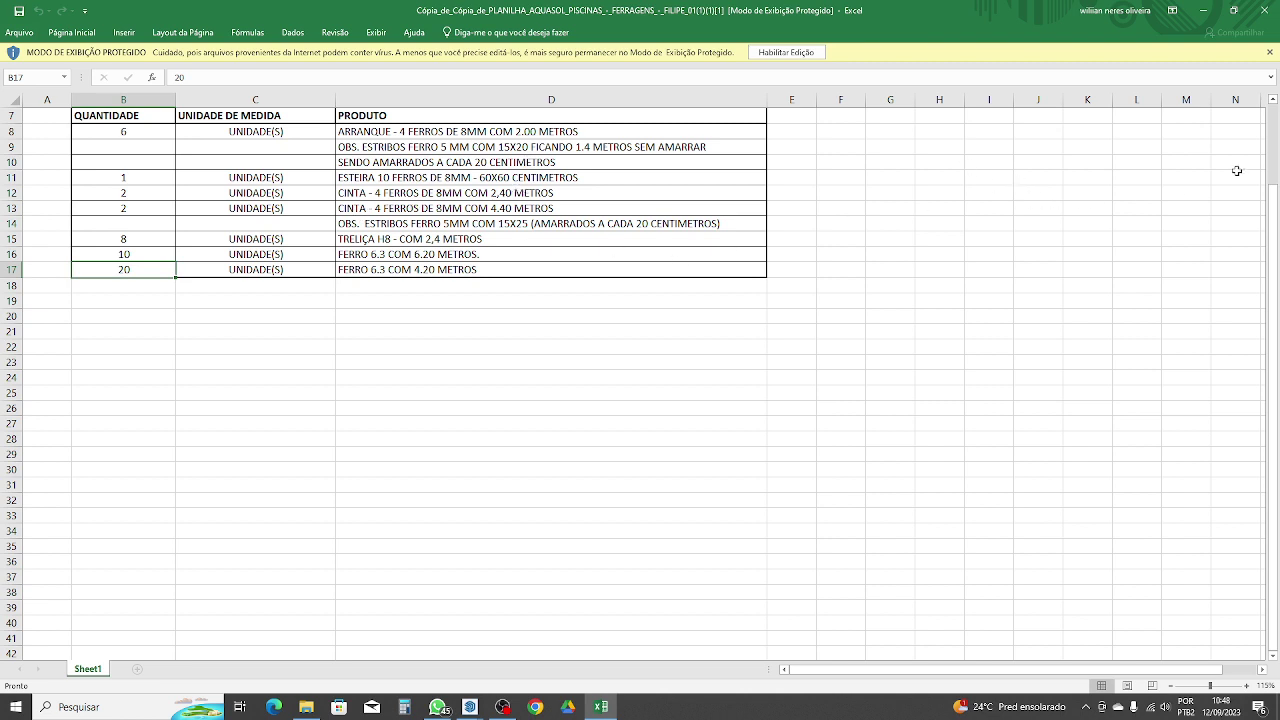
pyautogui.click(1264, 10)
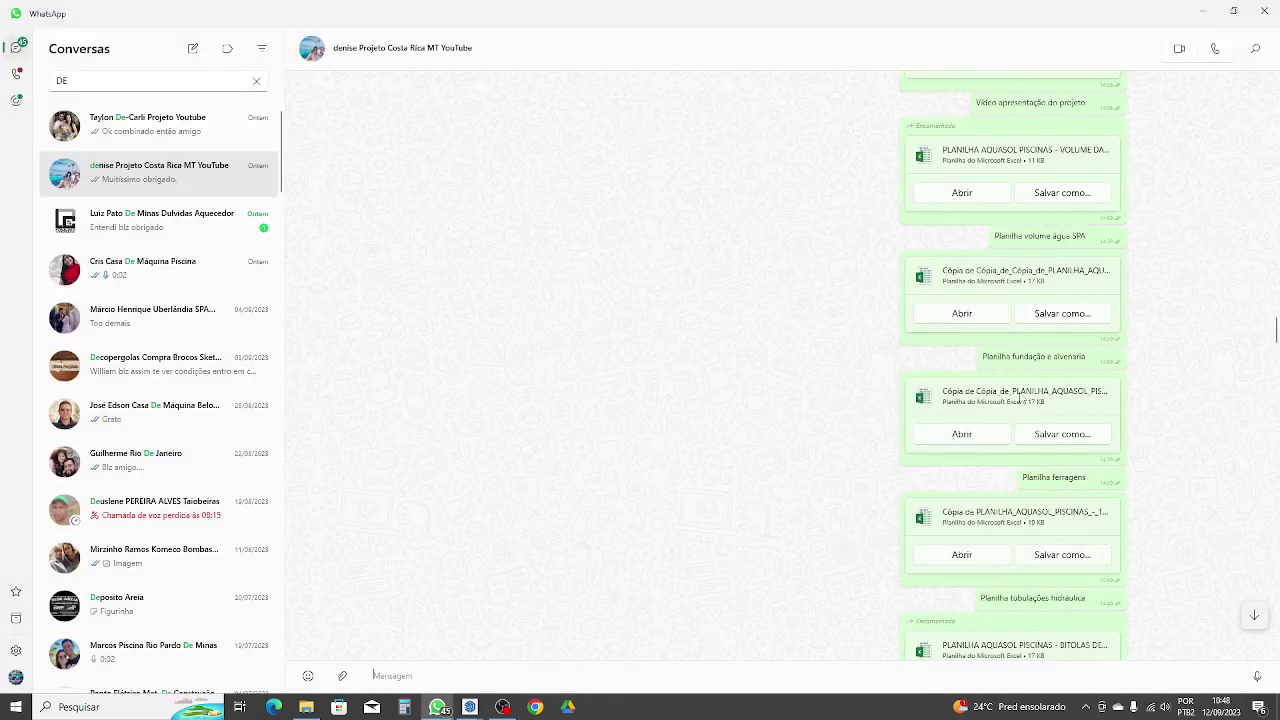
# Step: Open the Planilha tubulações hidráulica spreadsheet from the chat, review its materials list, close it and browse the following files
pyautogui.scroll(-1, 984, 423)
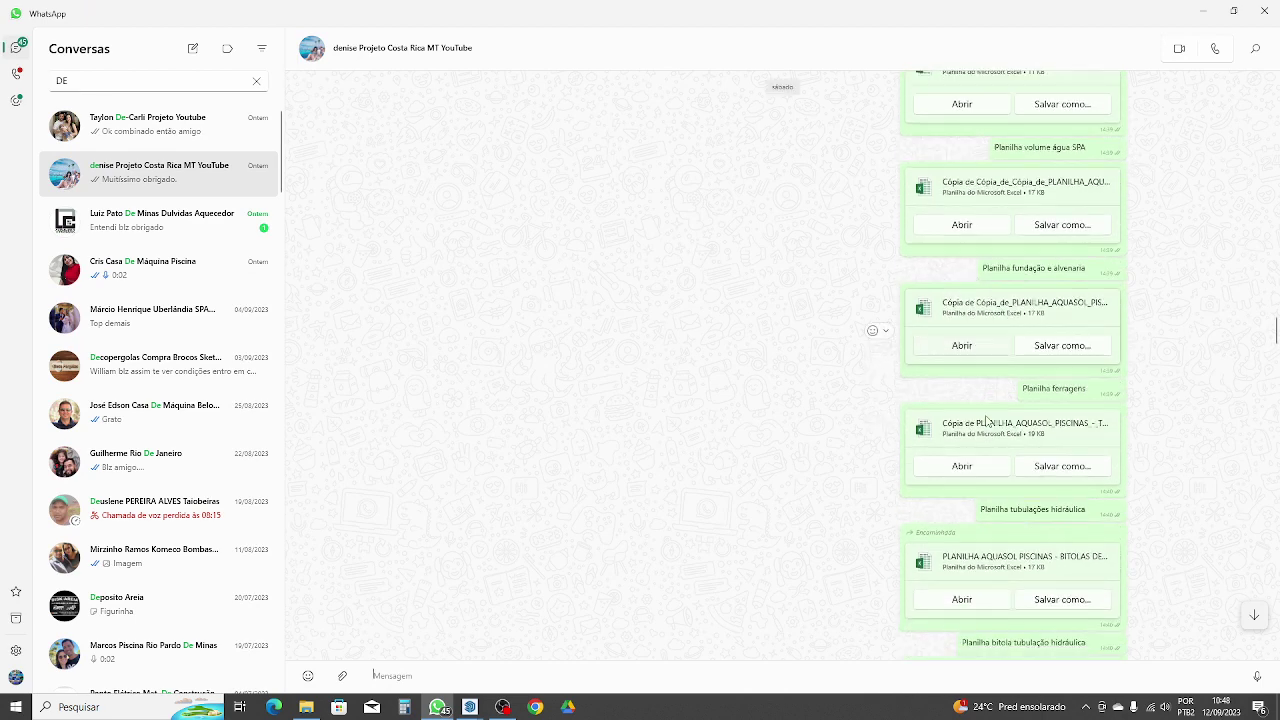
pyautogui.click(958, 474)
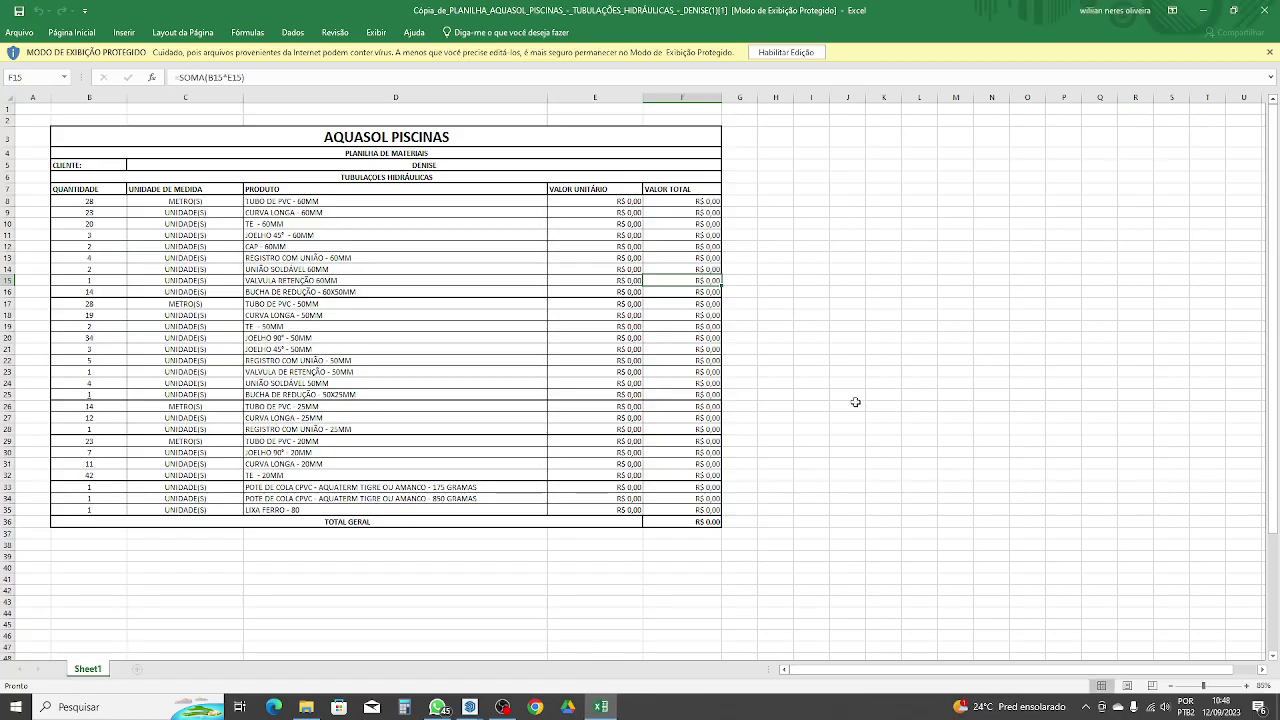
pyautogui.scroll(-1, 493, 217)
pyautogui.scroll(-1, 493, 217)
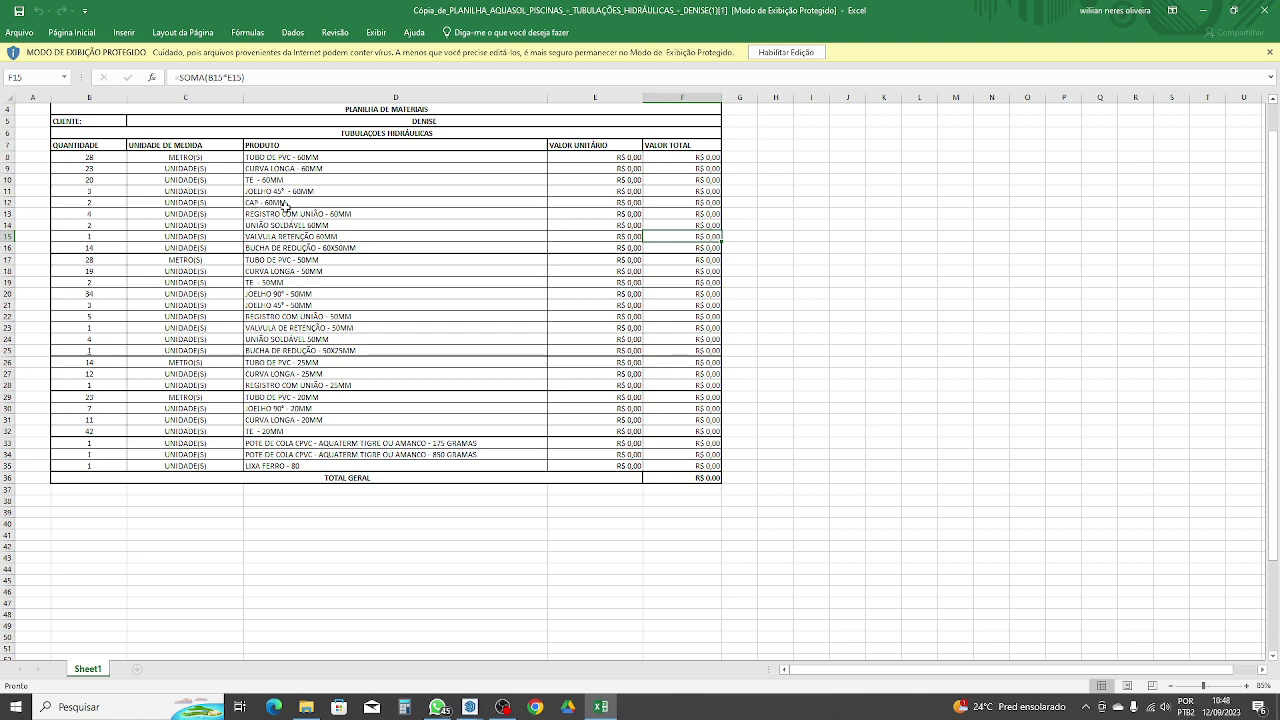
pyautogui.click(1265, 11)
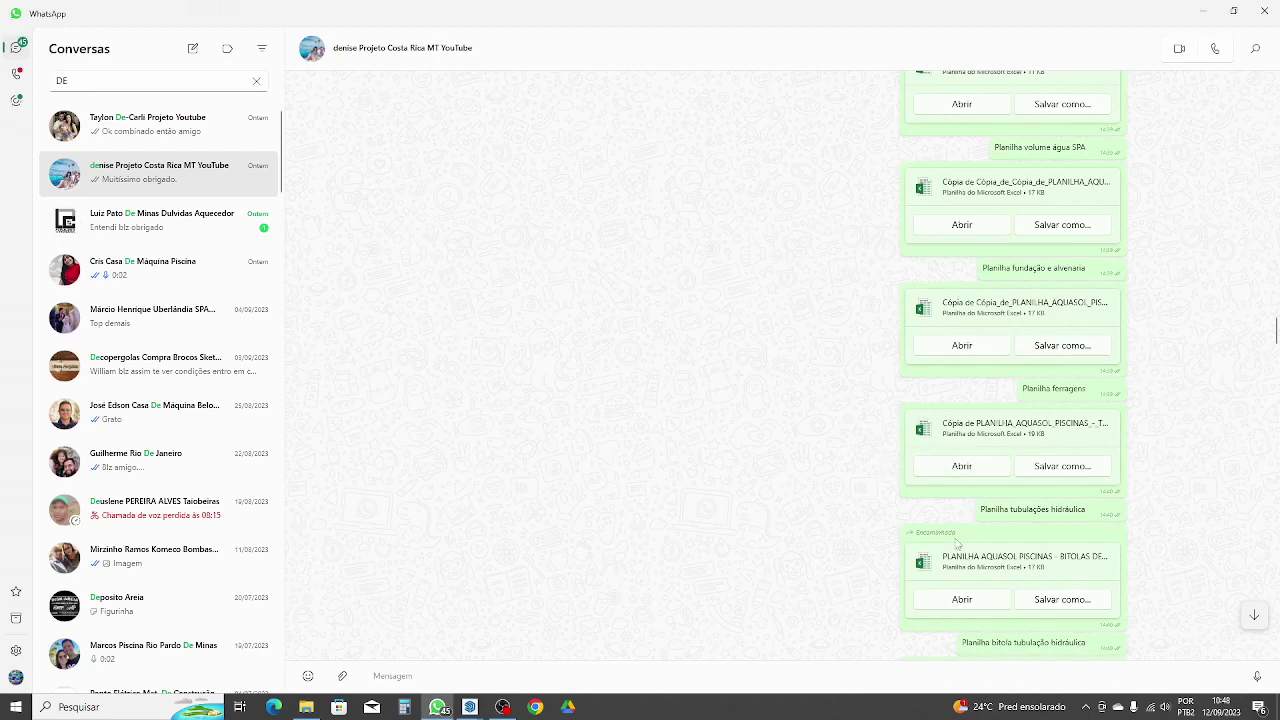
pyautogui.scroll(-3, 871, 577)
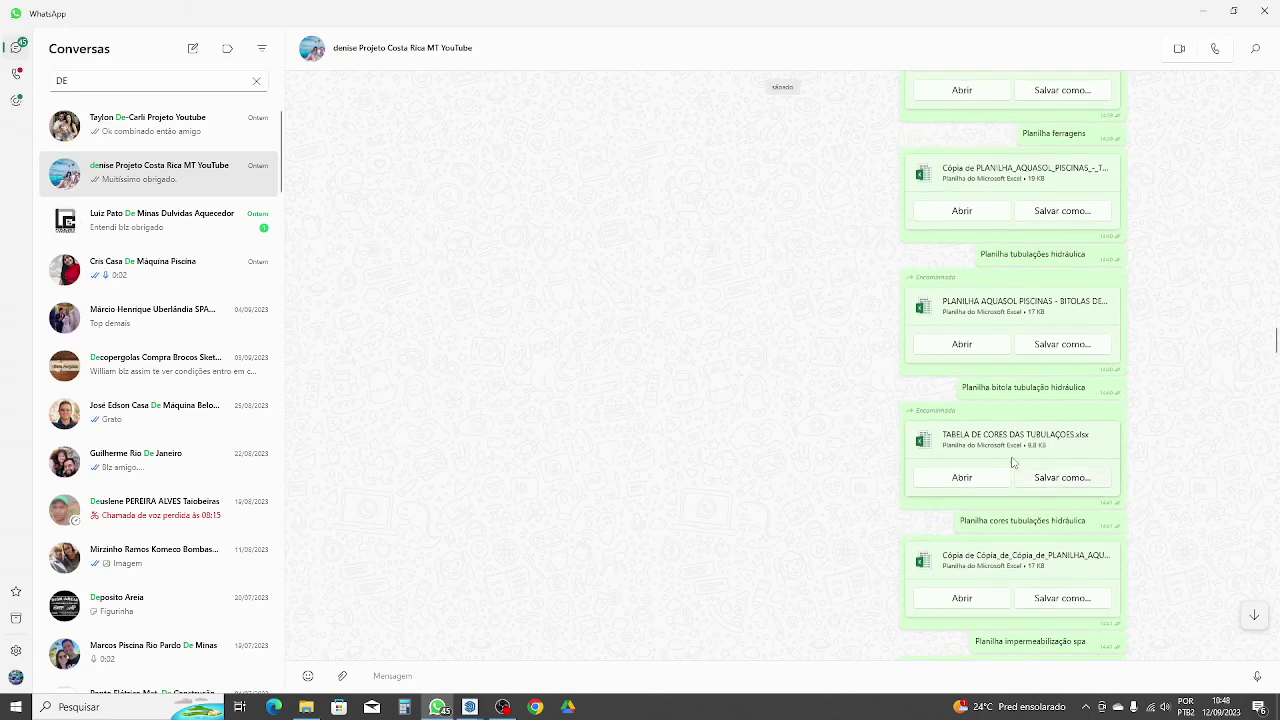
# Step: Open the Planilha bitola tubulação hidráulica spreadsheet and the TABELA DE CORES DAS TUBULAÇOES file from the chat, closing each after viewing
pyautogui.click(984, 333)
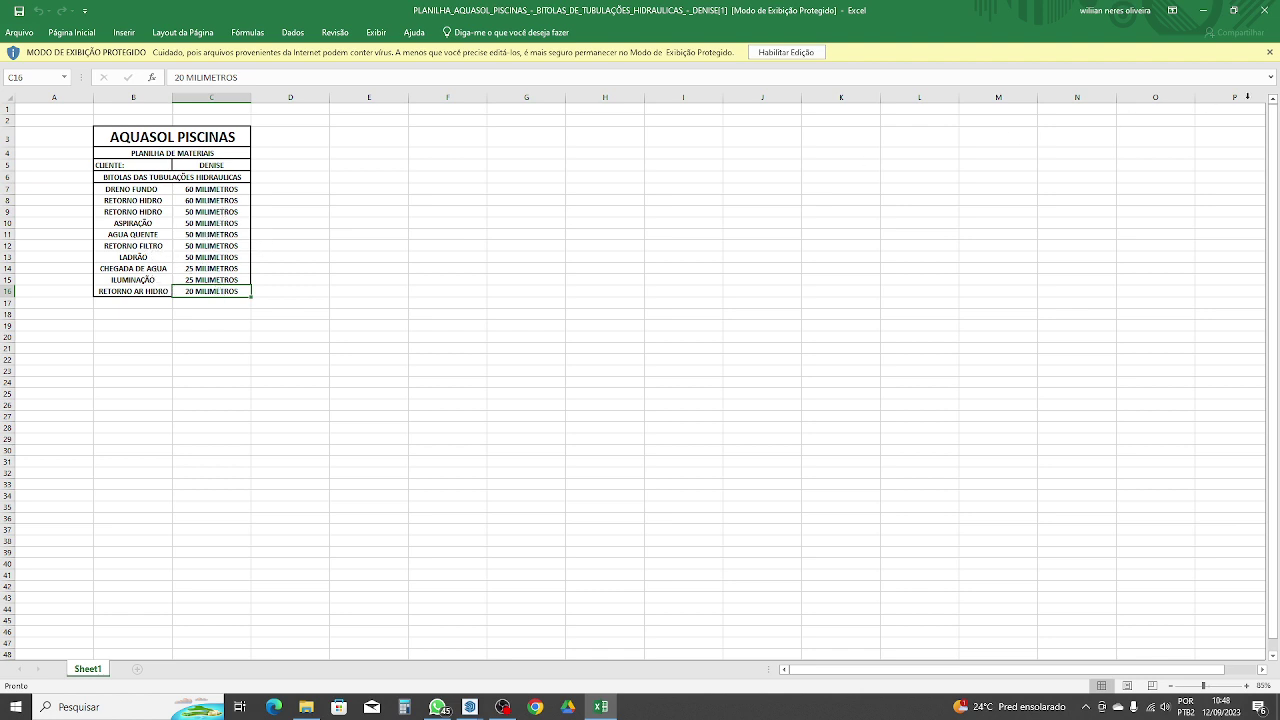
pyautogui.click(1262, 9)
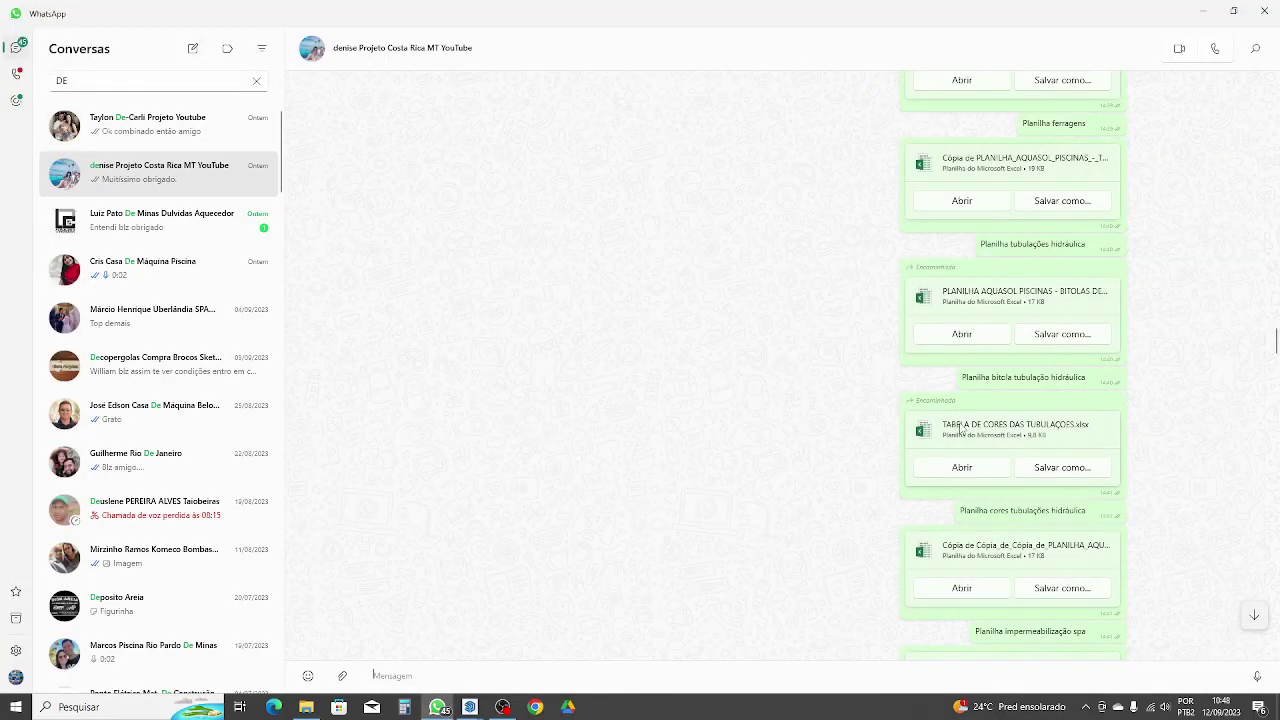
pyautogui.scroll(-3, 960, 428)
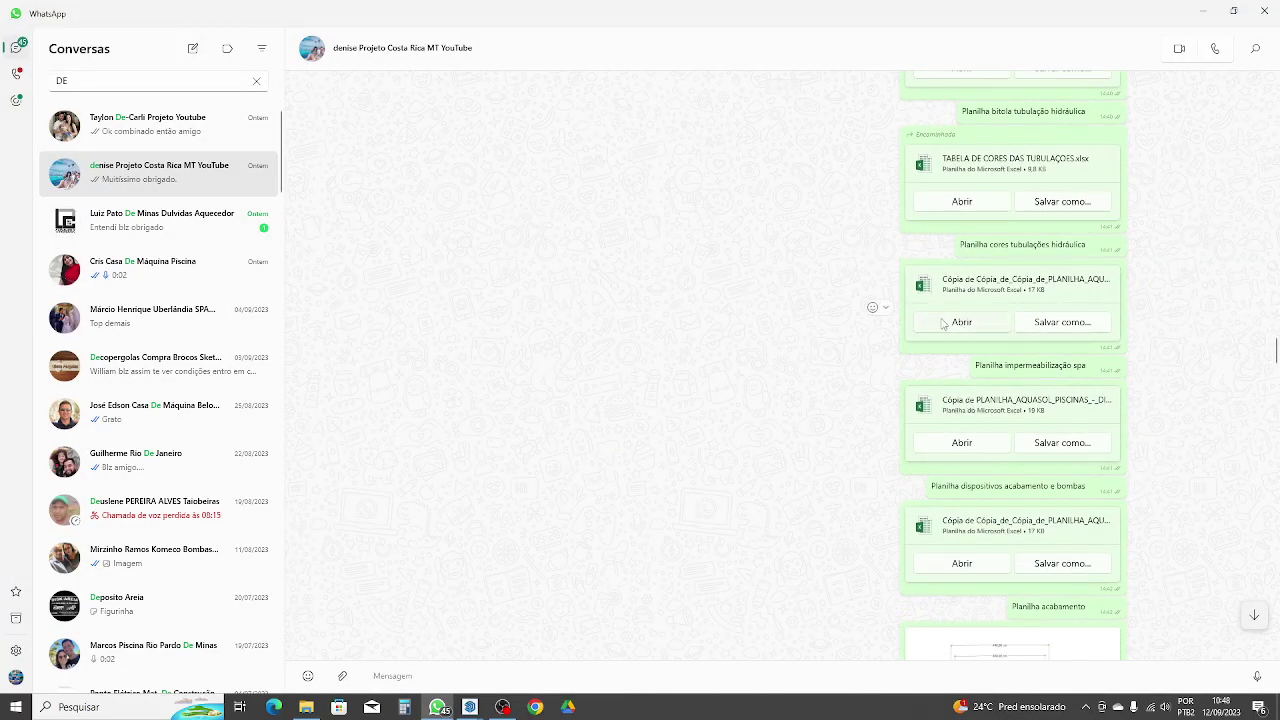
pyautogui.click(962, 202)
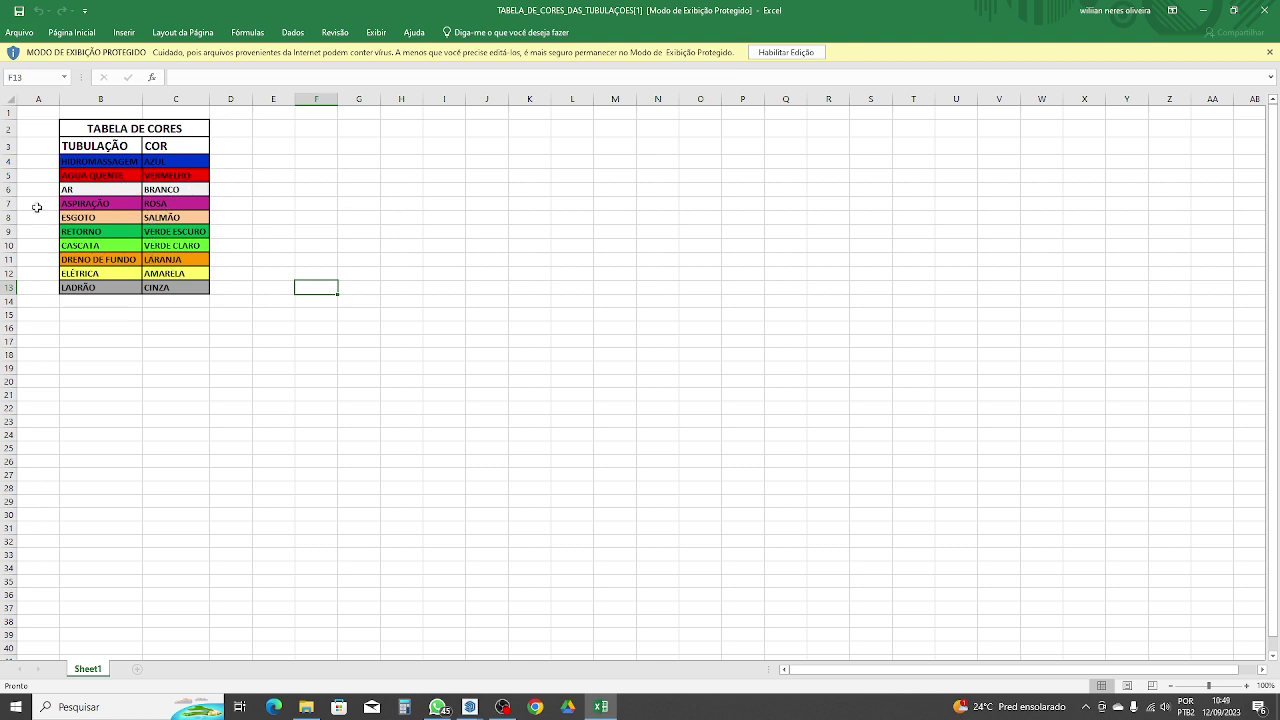
pyautogui.click(1265, 10)
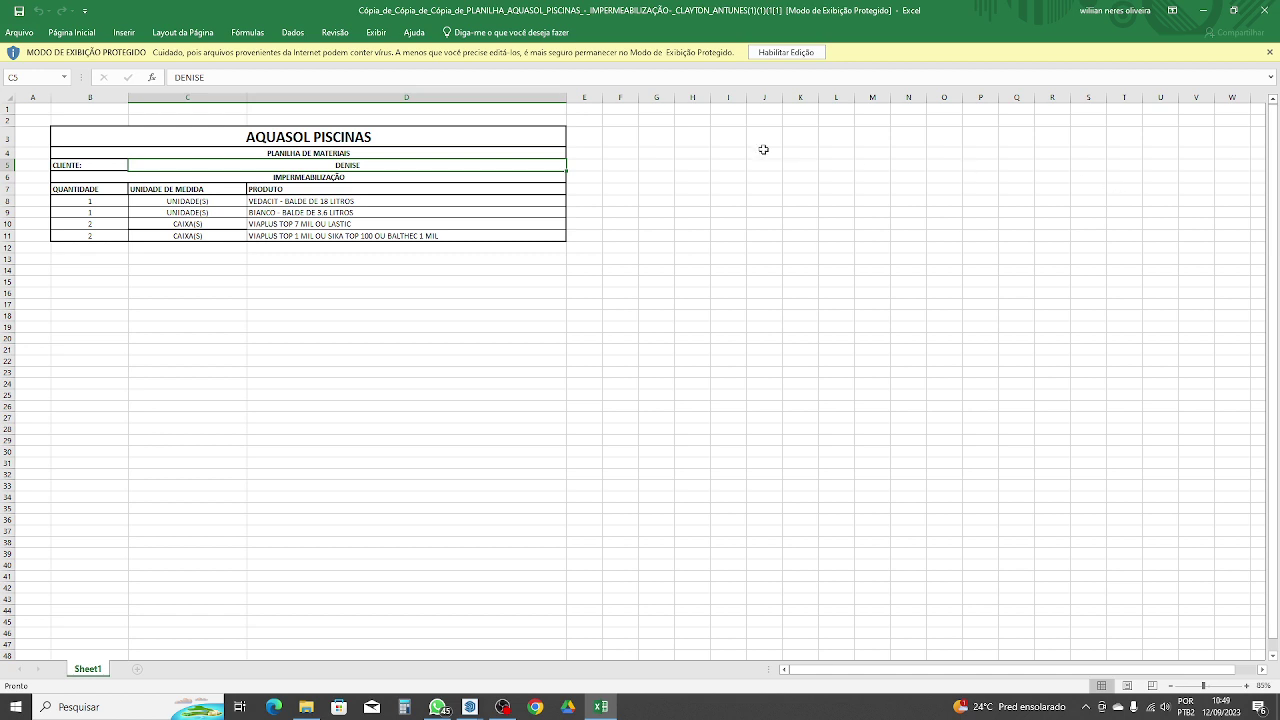
# Step: Review the Planilha impermeabilização spa and Planilha dispositivos acabamento e bombas spreadsheets from the chat, closing each after viewing
pyautogui.click(1257, 11)
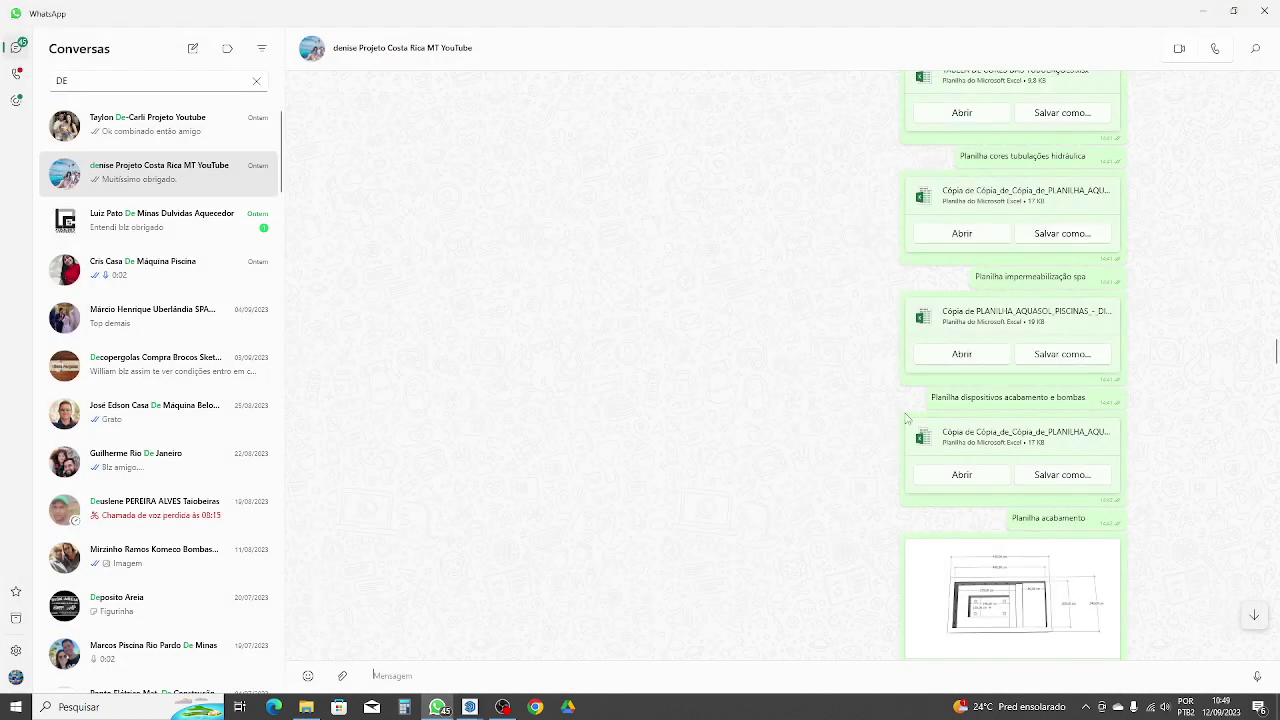
pyautogui.click(962, 355)
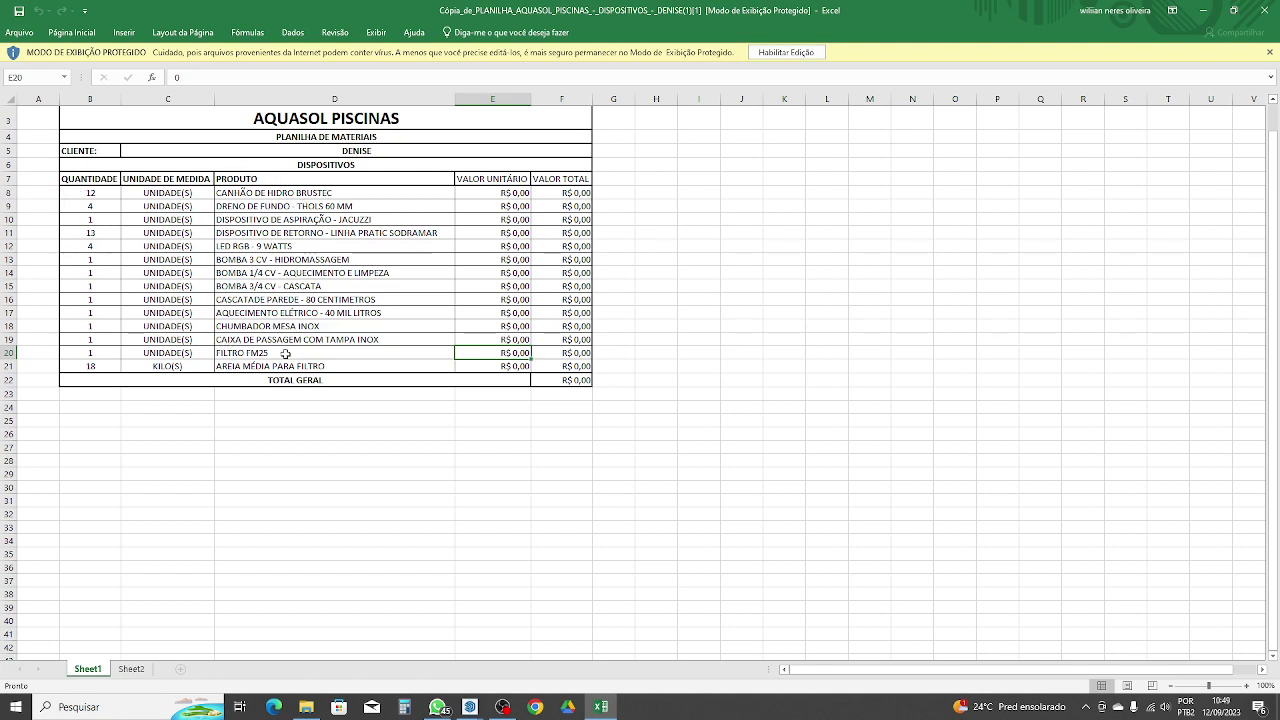
pyautogui.click(1266, 11)
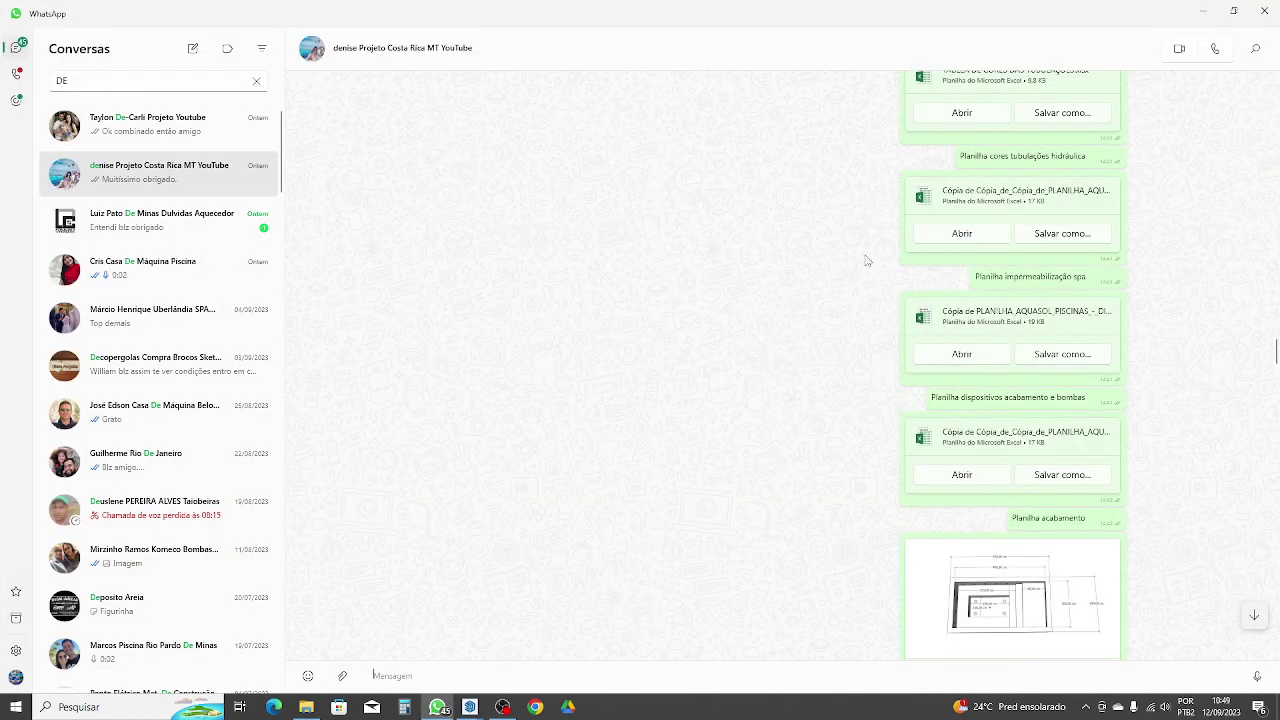
# Step: Review the project PDFs sent in the chat, from the measurement drawings through structure and hydraulics to the CHUMBADOR MESA INOX sheet
pyautogui.scroll(-4, 867, 261)
pyautogui.scroll(-1, 1022, 250)
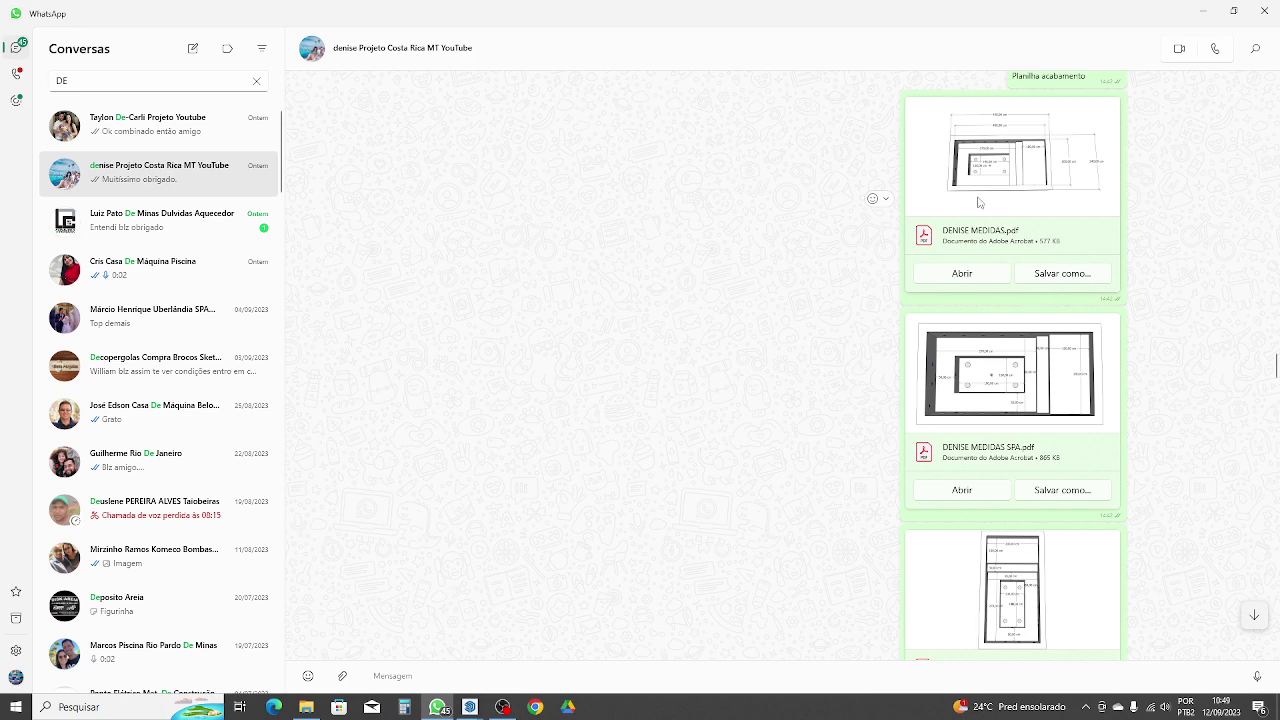
pyautogui.scroll(-4, 1063, 330)
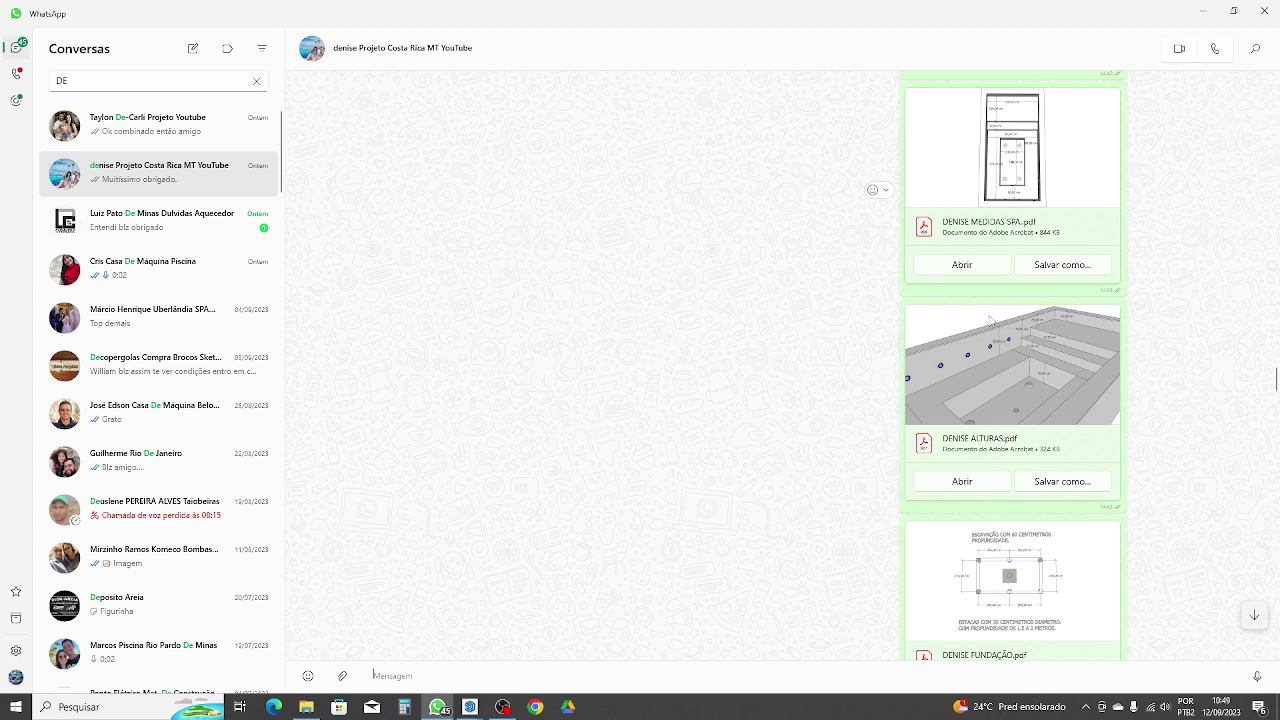
pyautogui.scroll(-7, 986, 408)
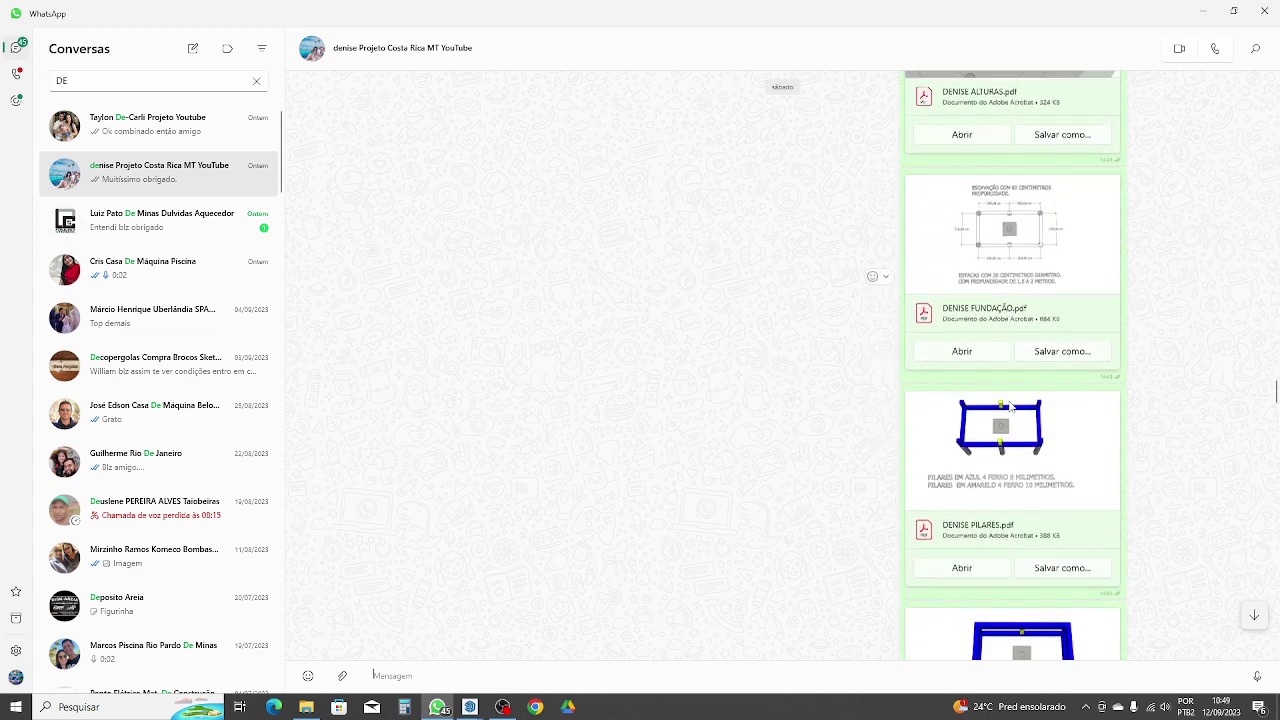
pyautogui.scroll(-5, 990, 305)
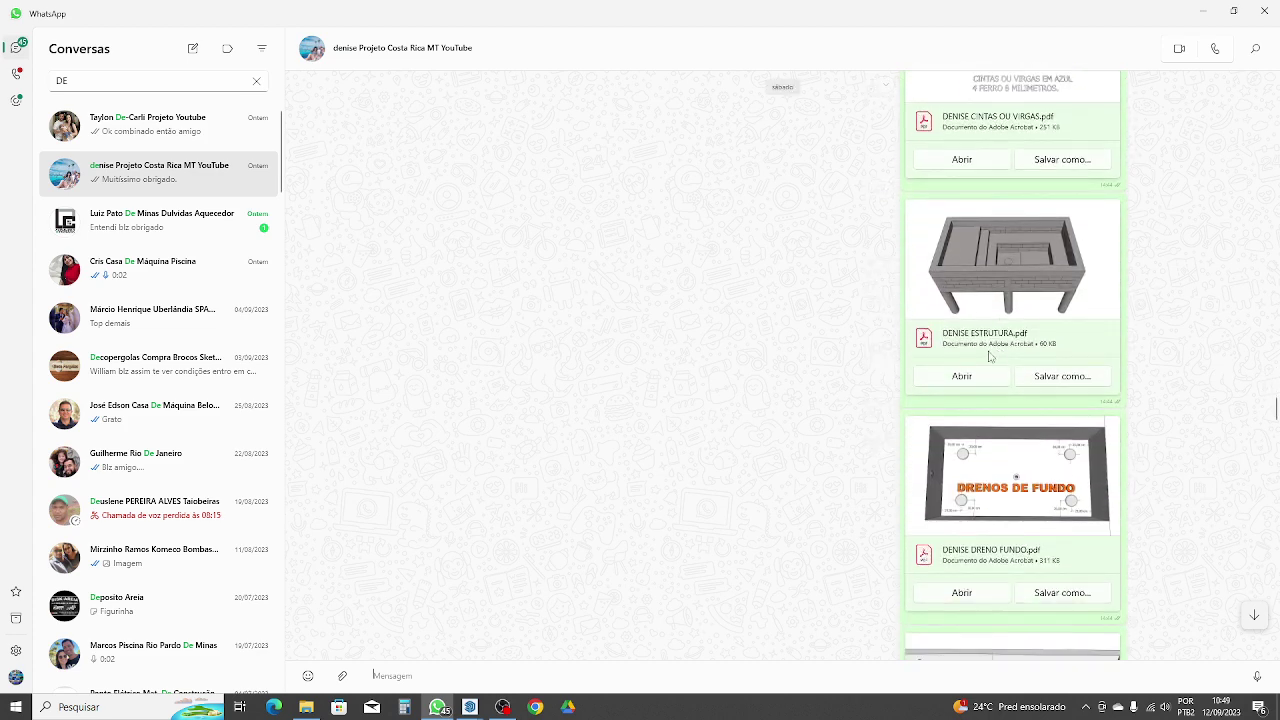
pyautogui.scroll(-6, 1036, 296)
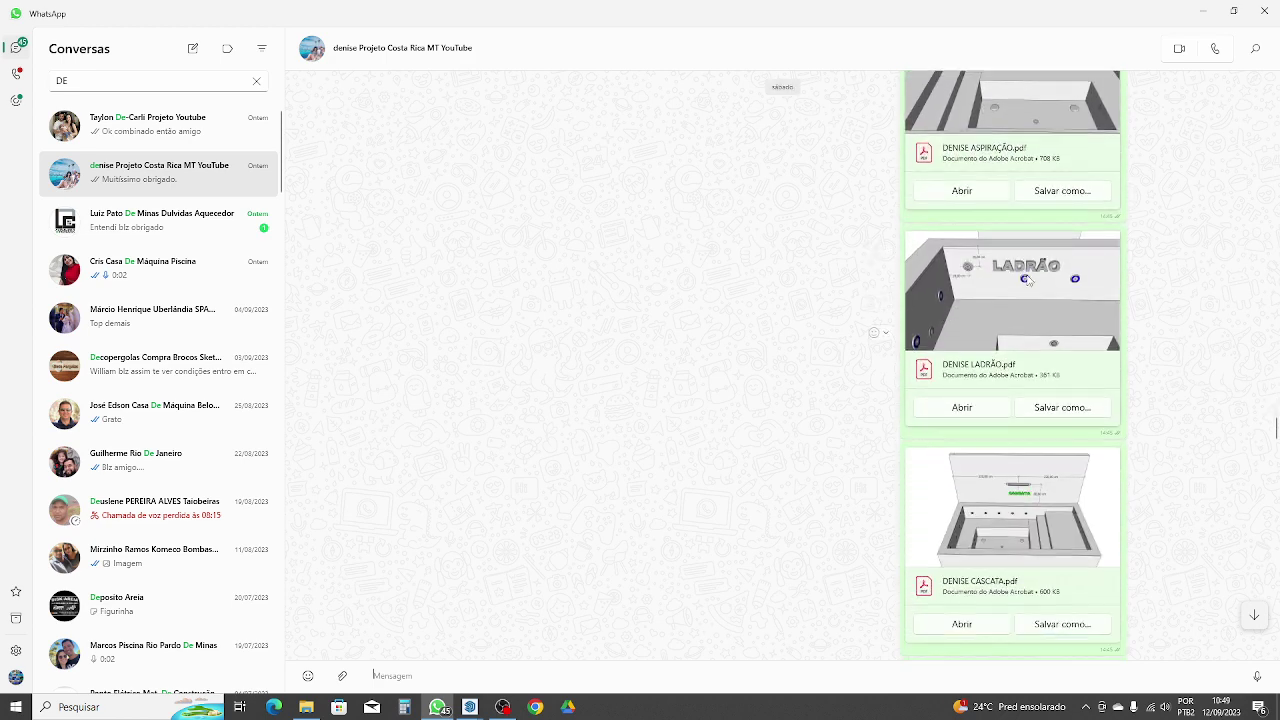
pyautogui.scroll(-6, 1018, 330)
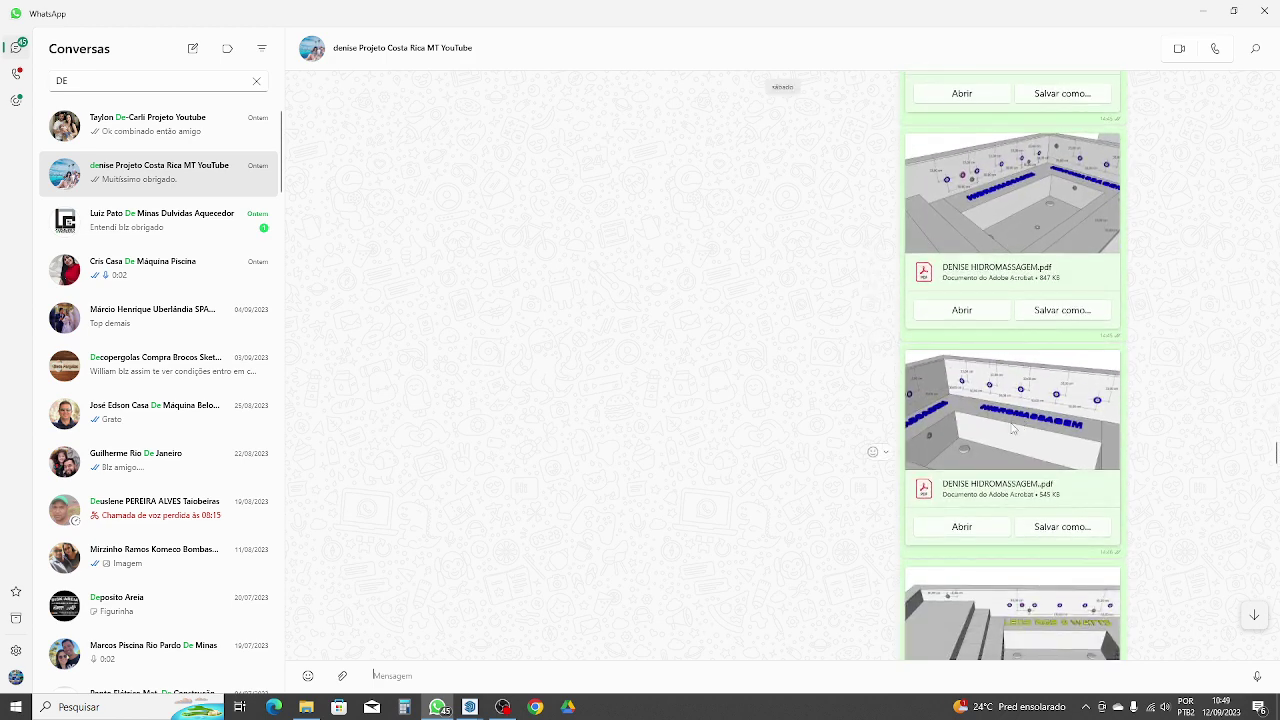
pyautogui.scroll(-5, 1018, 362)
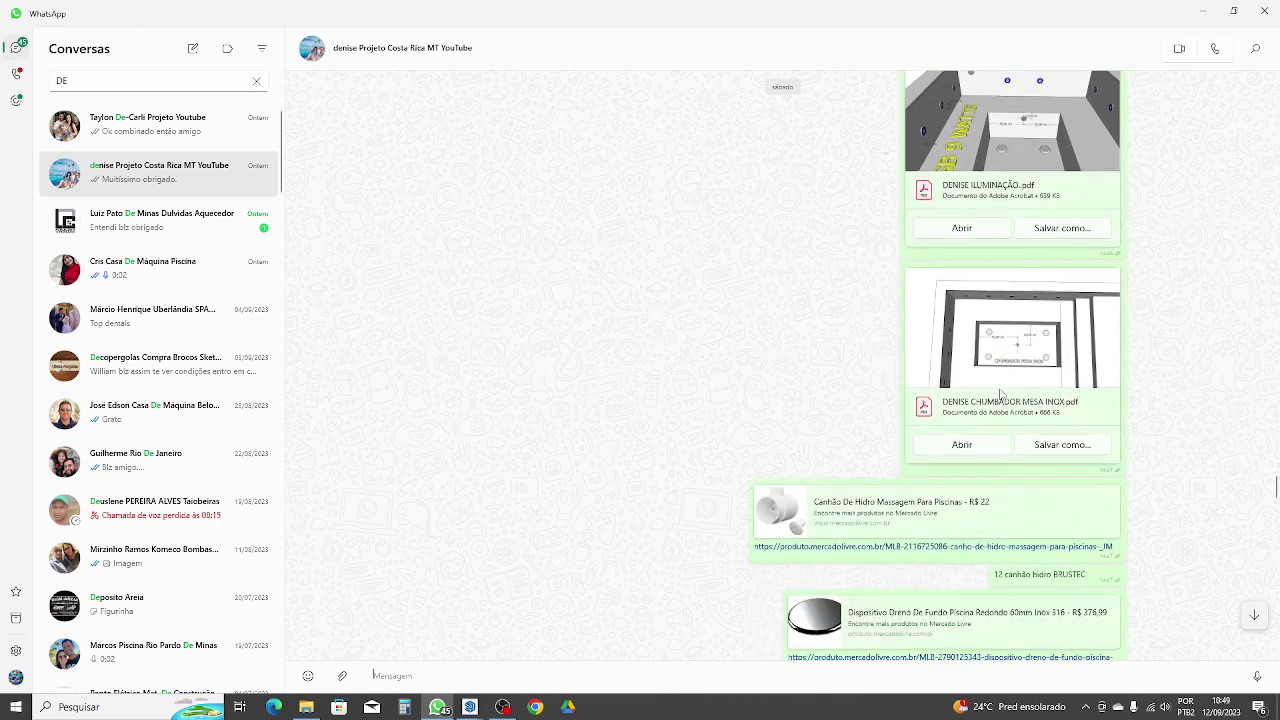
pyautogui.scroll(-5, 997, 294)
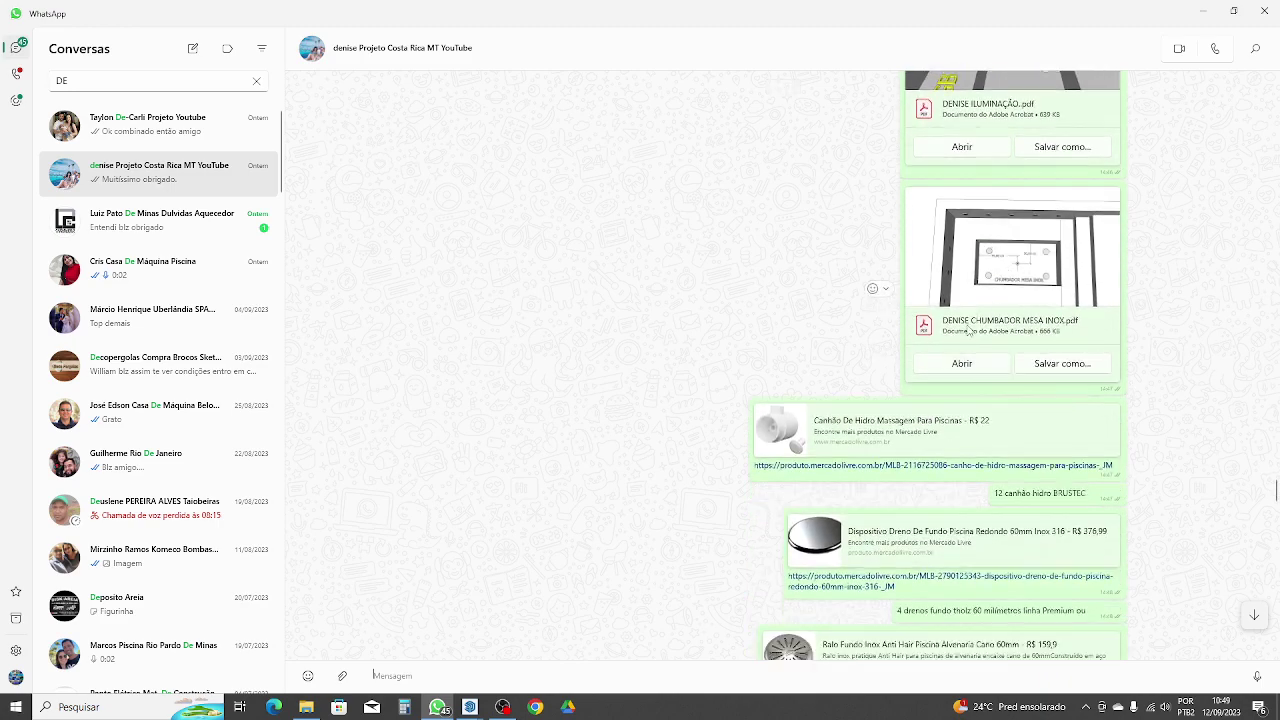
# Step: Review the Mercado Livre product links in the chat, from the hydromassage and drain fittings to the pumps, filter sand and electric heater
pyautogui.scroll(-4, 858, 340)
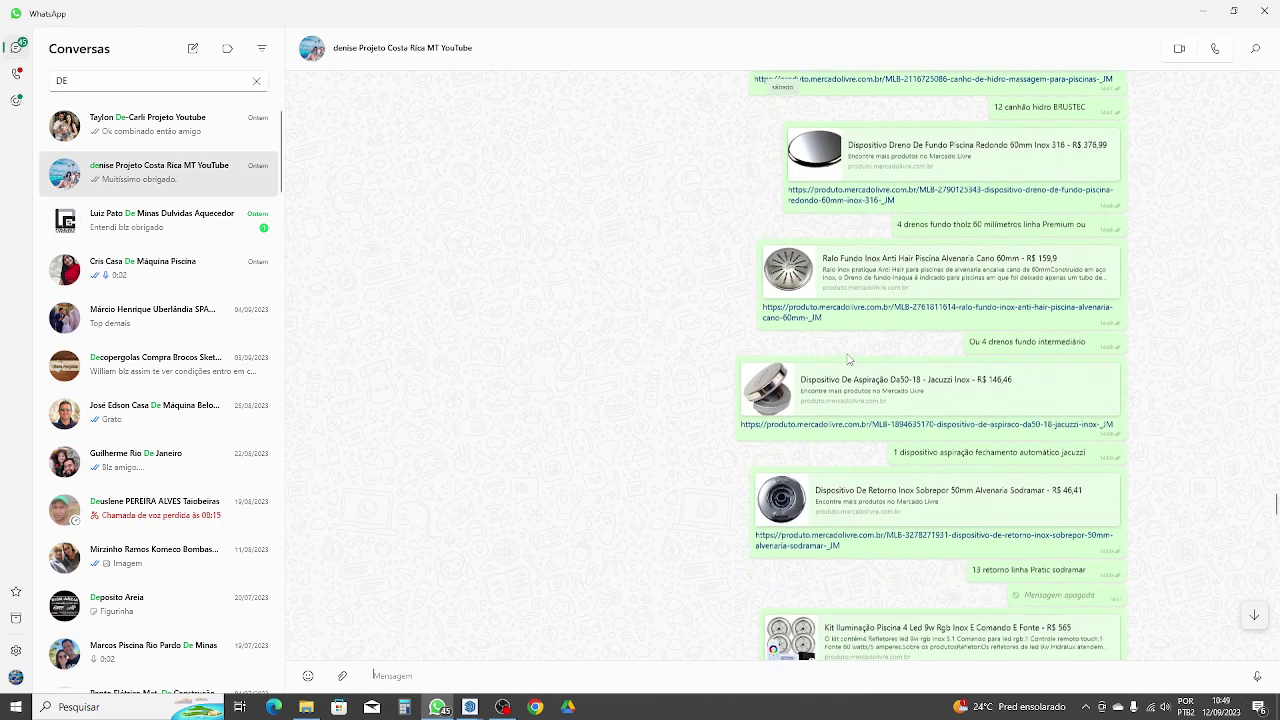
pyautogui.scroll(4, 800, 280)
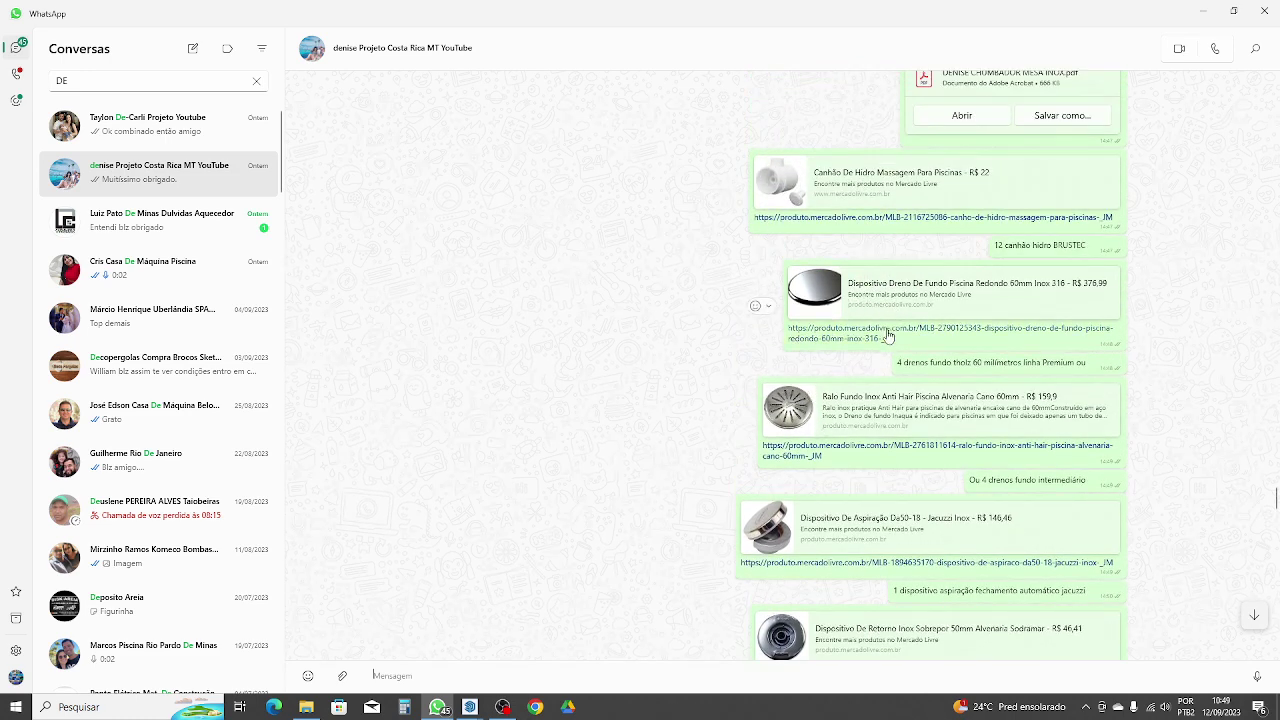
pyautogui.scroll(-5, 947, 338)
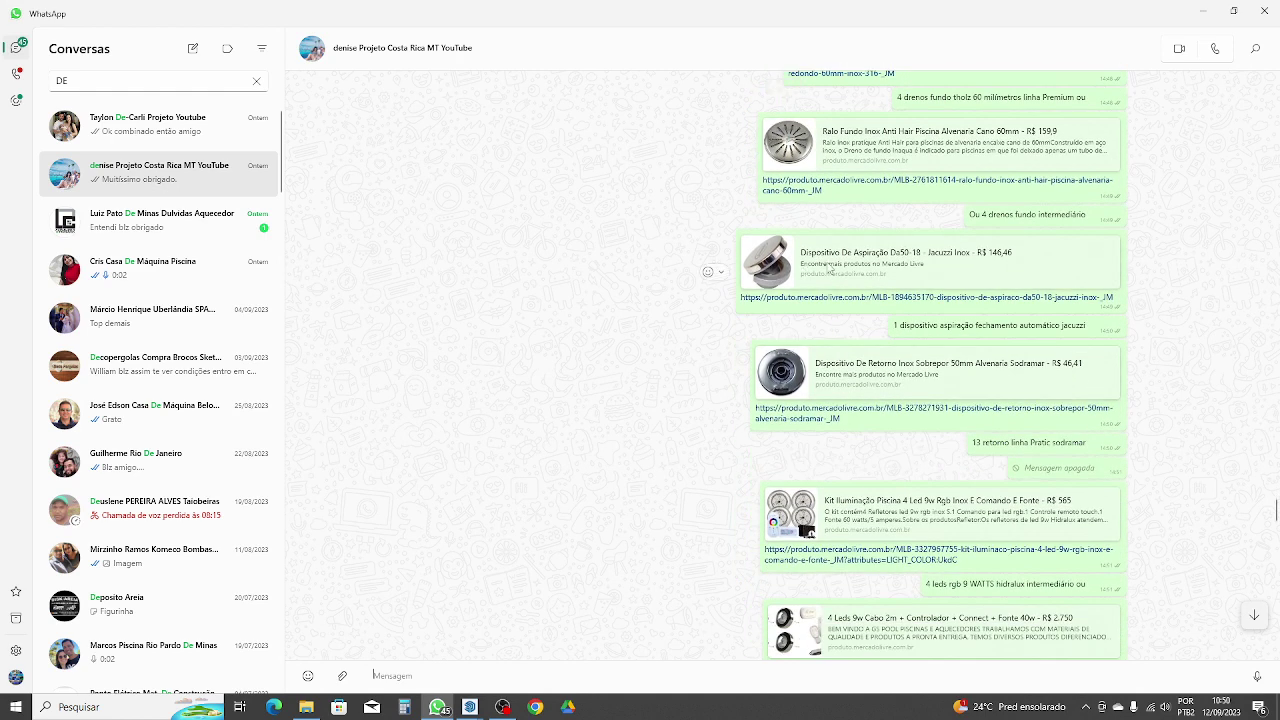
pyautogui.scroll(-5, 795, 276)
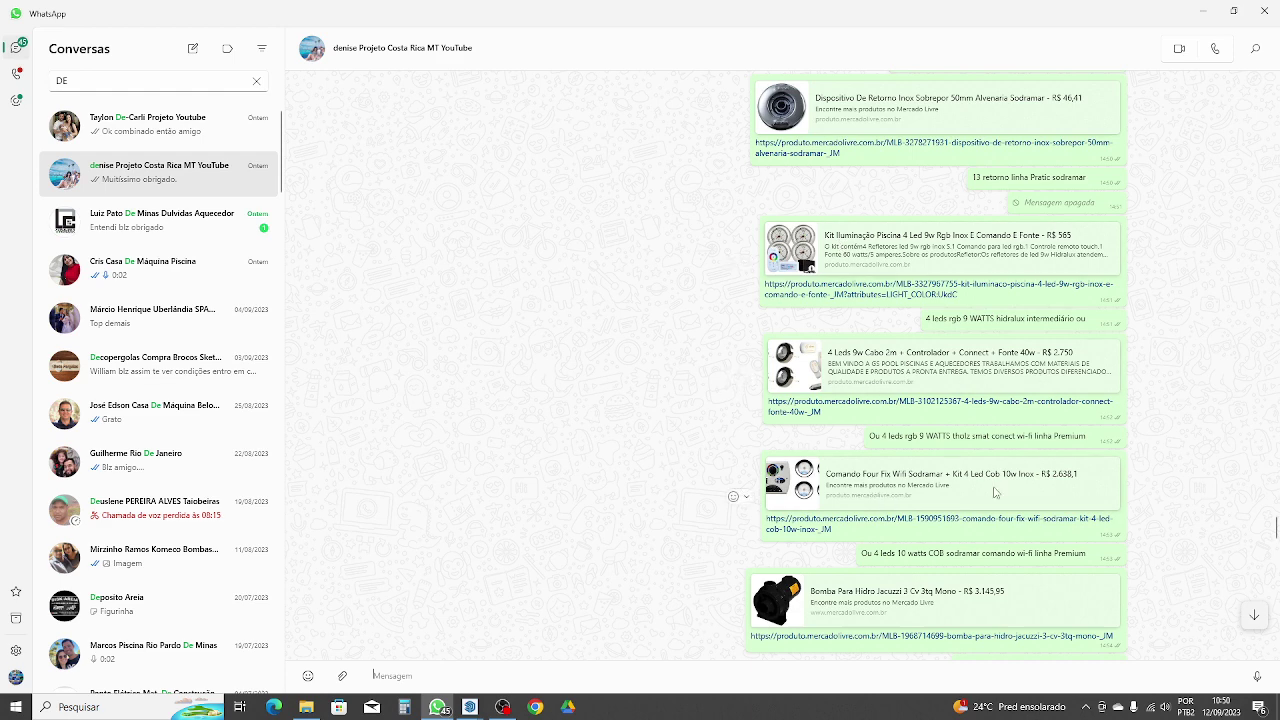
pyautogui.scroll(-3, 995, 492)
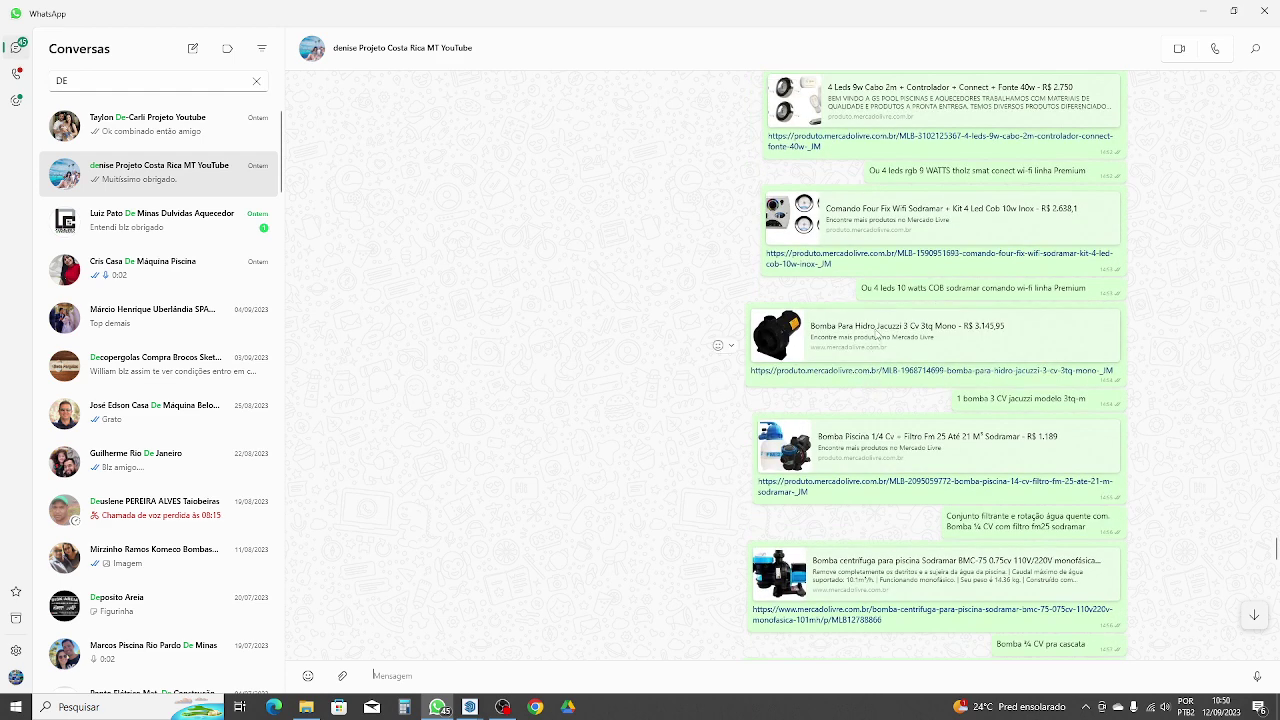
pyautogui.scroll(-2, 877, 336)
pyautogui.scroll(-1, 907, 265)
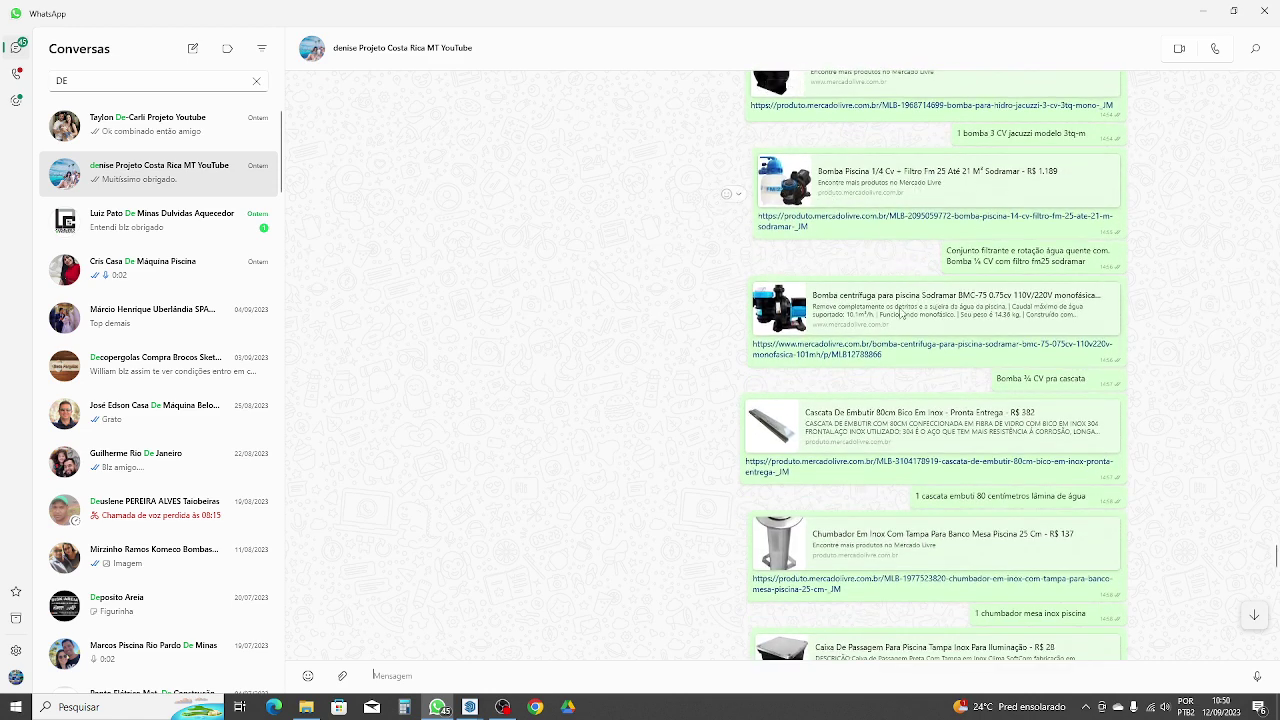
pyautogui.scroll(-2, 871, 366)
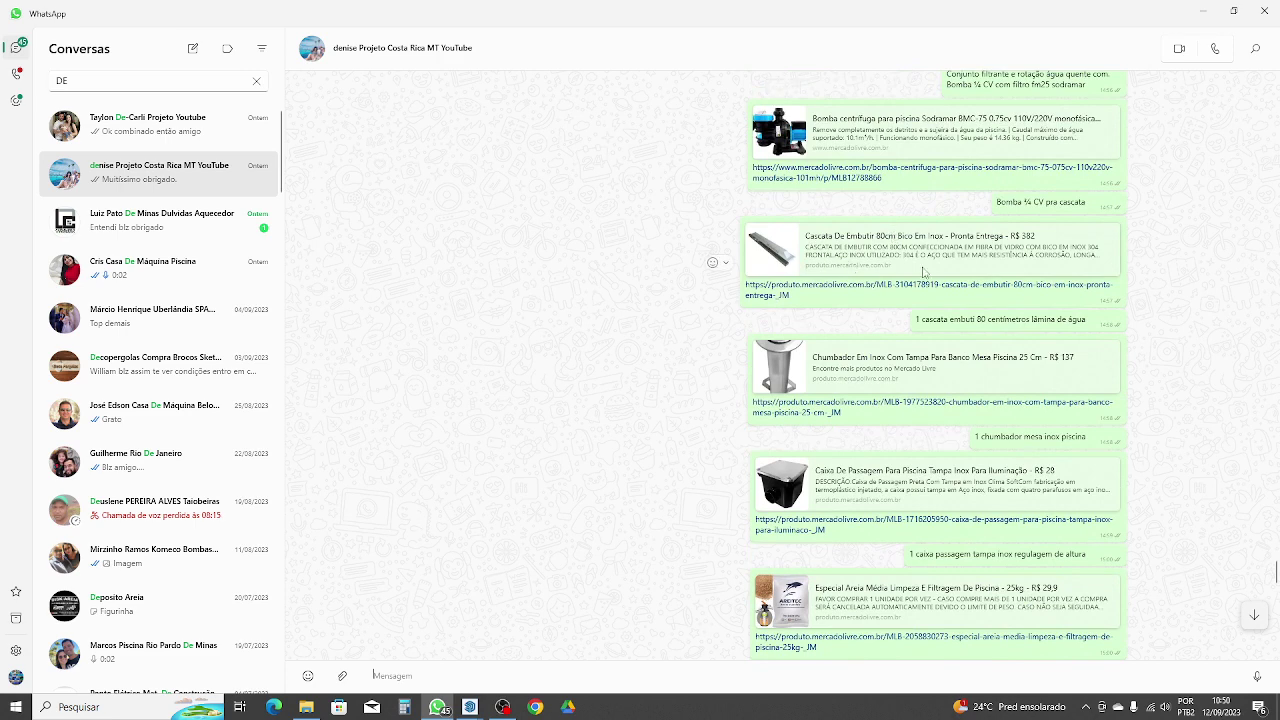
pyautogui.scroll(-2, 900, 300)
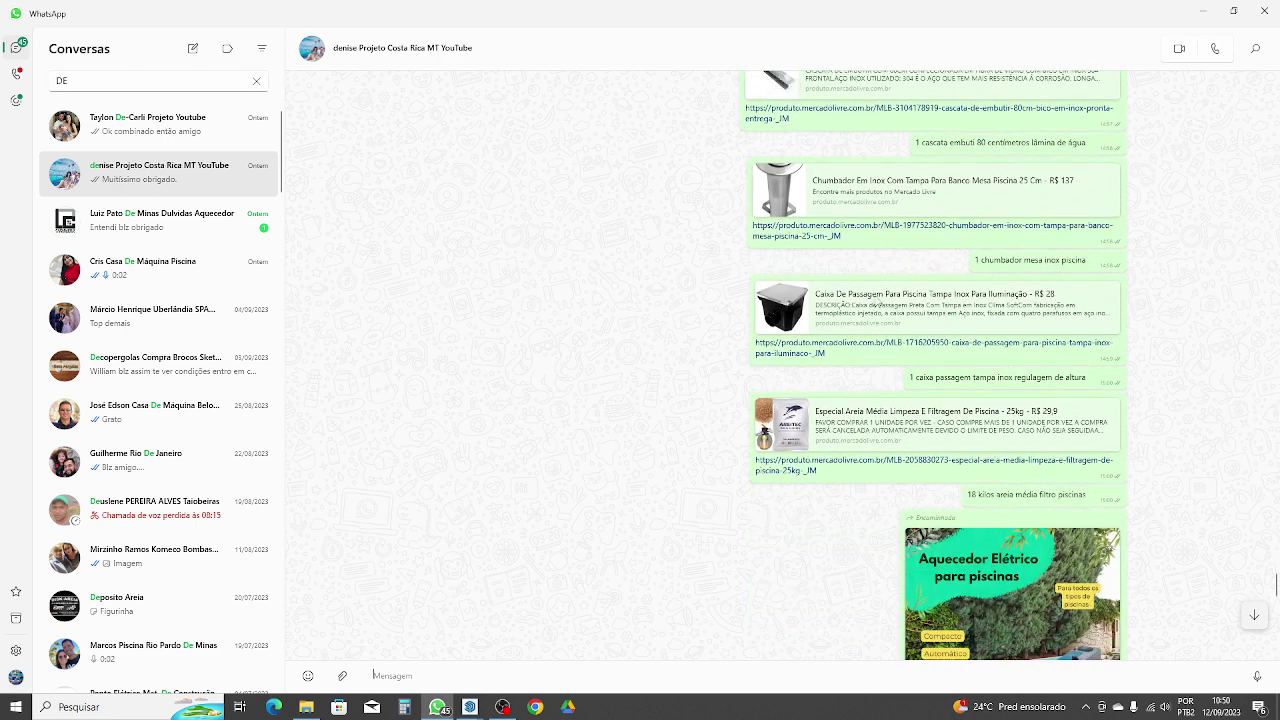
pyautogui.scroll(-2, 856, 337)
pyautogui.scroll(-4, 870, 355)
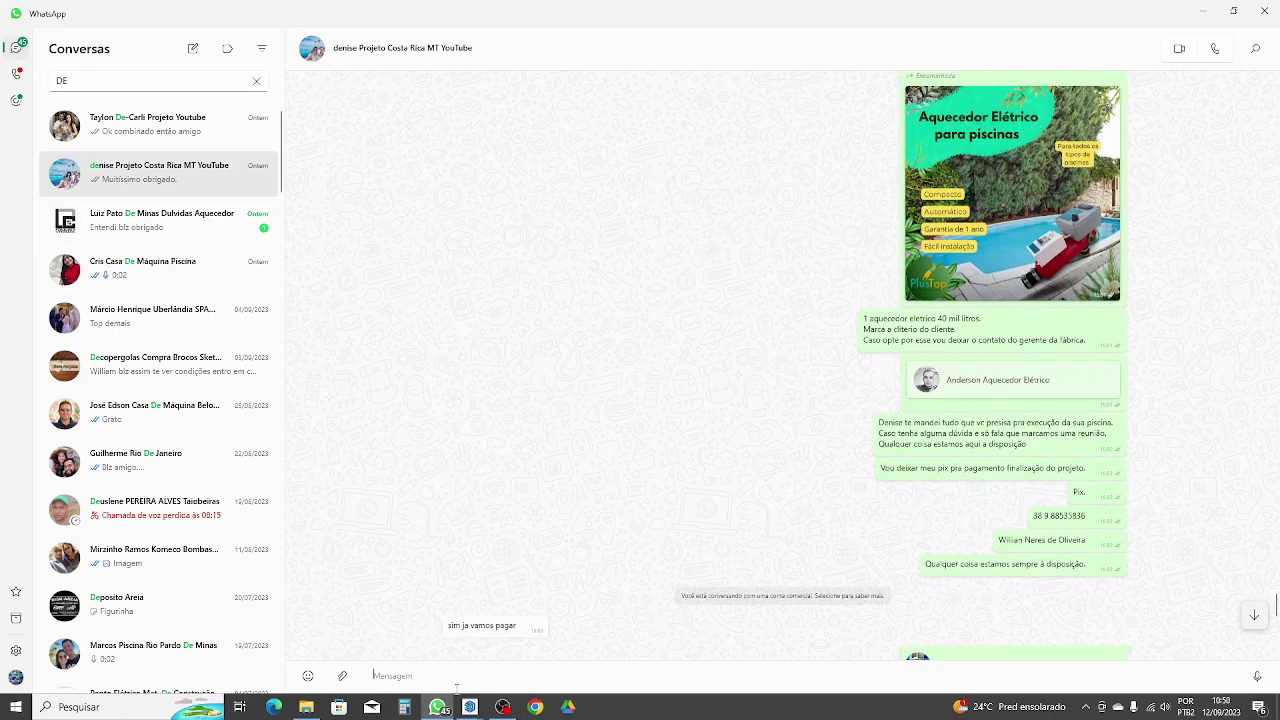
# Step: Switch to the client's finished project model in SketchUp and examine the full layout of pool, structure and dimensioned detail copies
pyautogui.moveTo(470, 707)
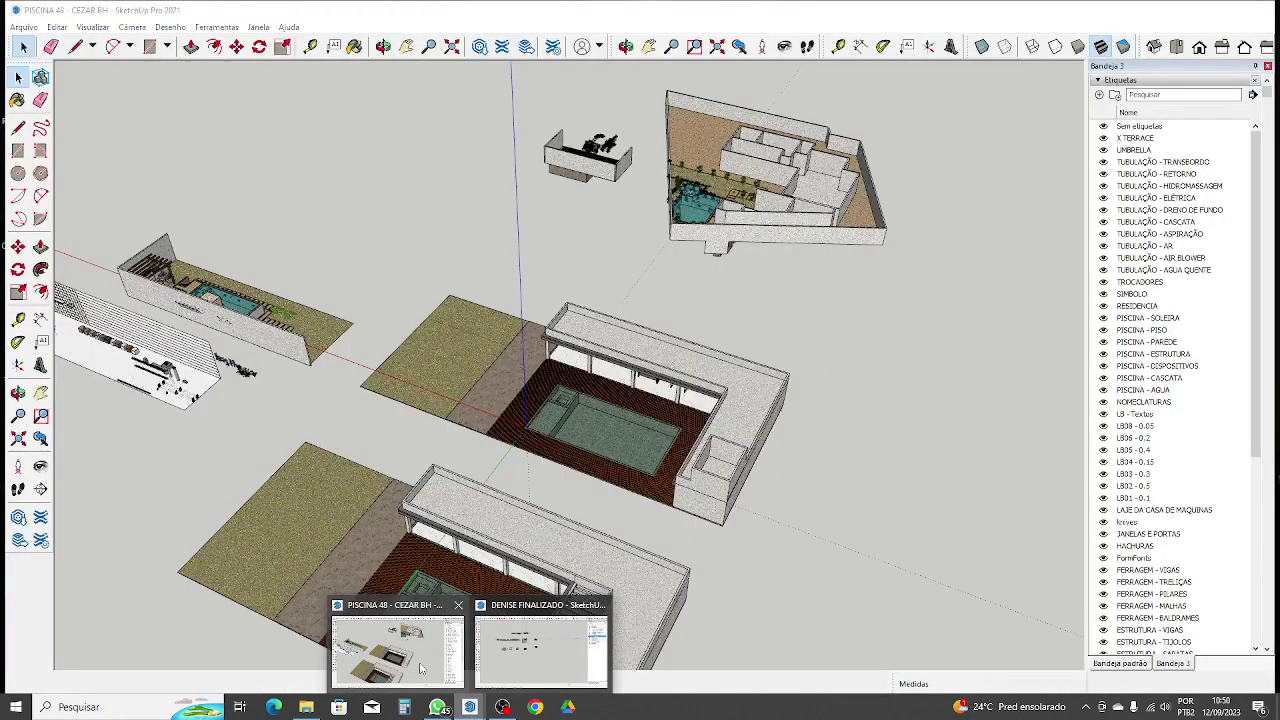
pyautogui.click(508, 668)
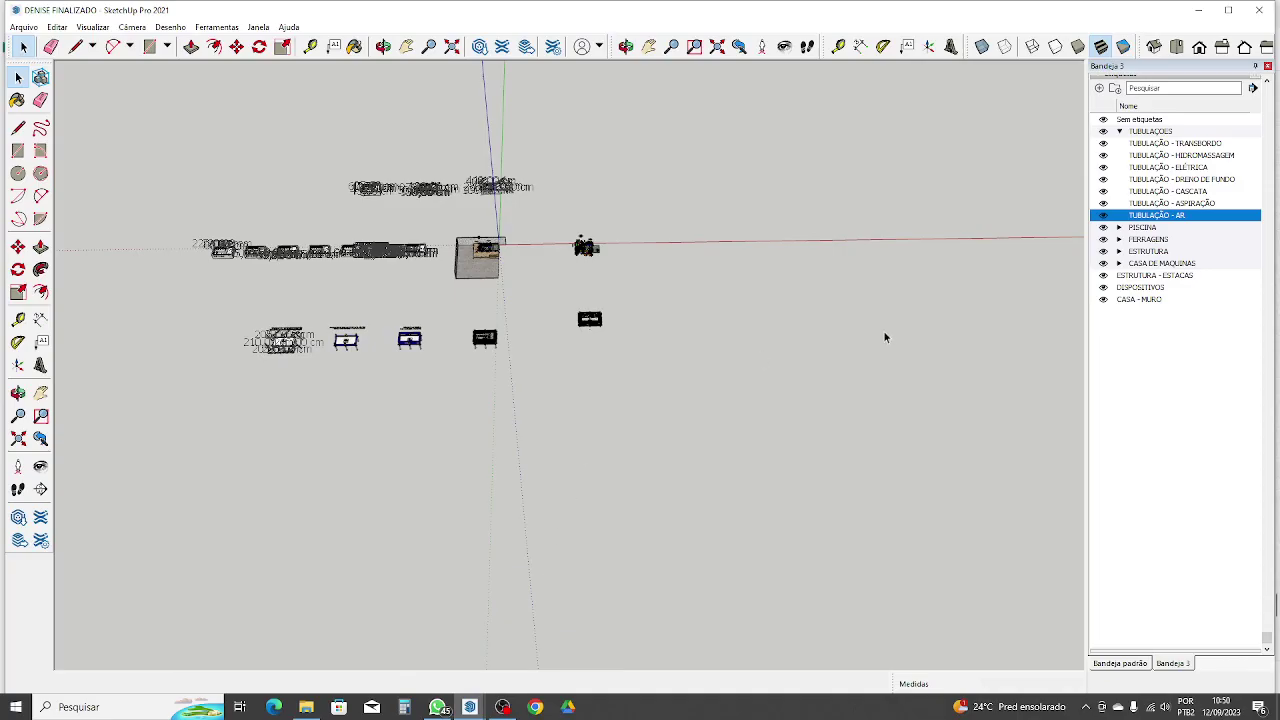
pyautogui.scroll(3, 398, 263)
pyautogui.moveTo(927, 290); pyautogui.dragTo(457, 363, button='middle')
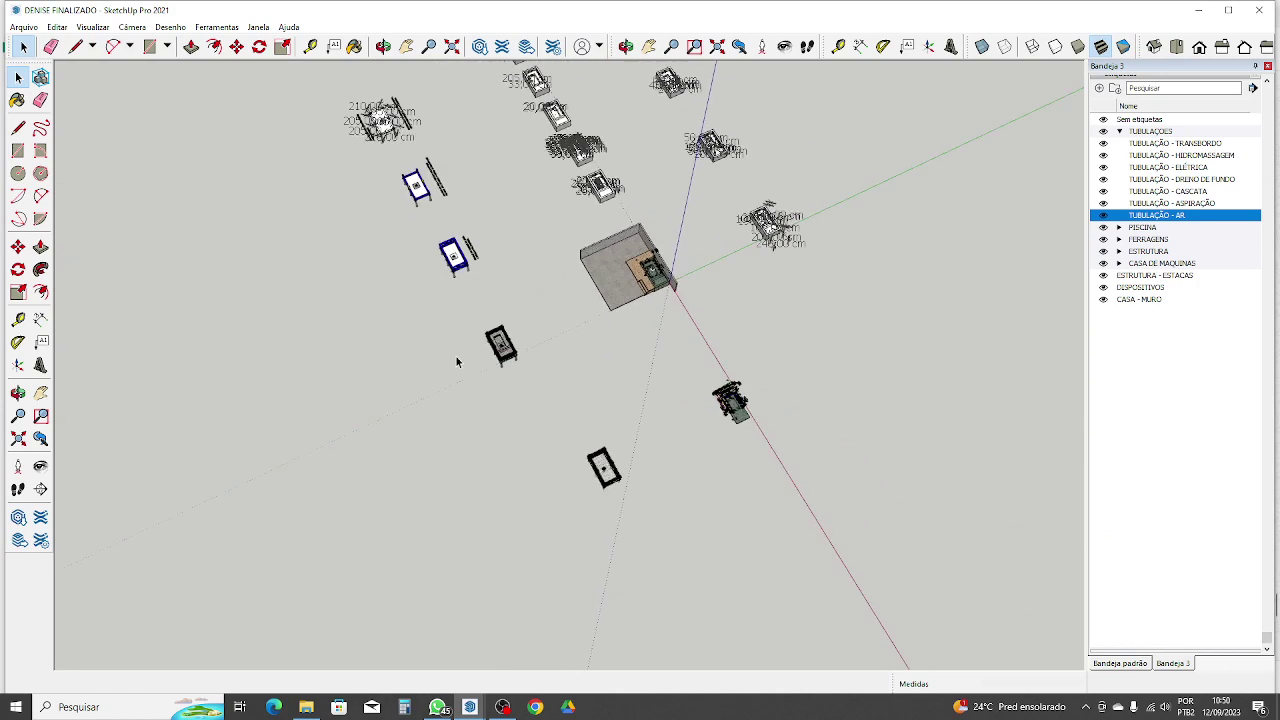
pyautogui.scroll(-3, 500, 372)
pyautogui.moveTo(523, 386); pyautogui.dragTo(750, 250, button='middle')
pyautogui.scroll(5, 574, 267)
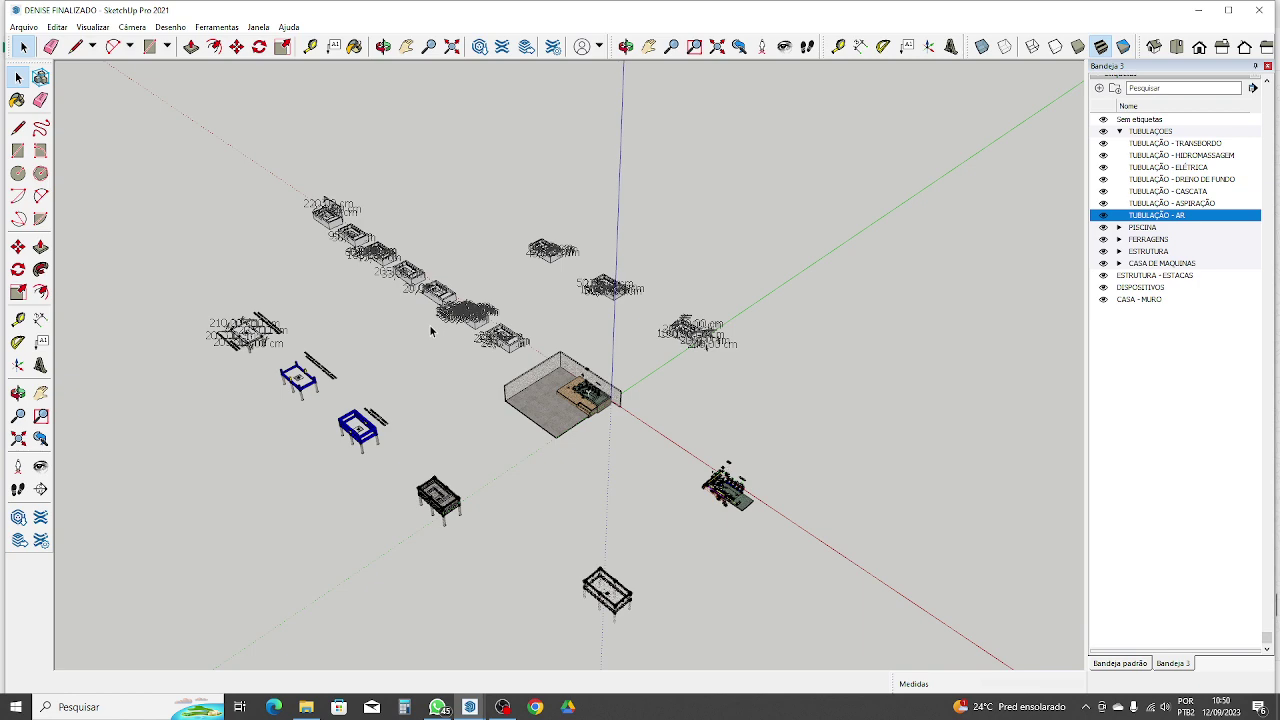
pyautogui.moveTo(431, 329); pyautogui.dragTo(612, 350, button='middle')
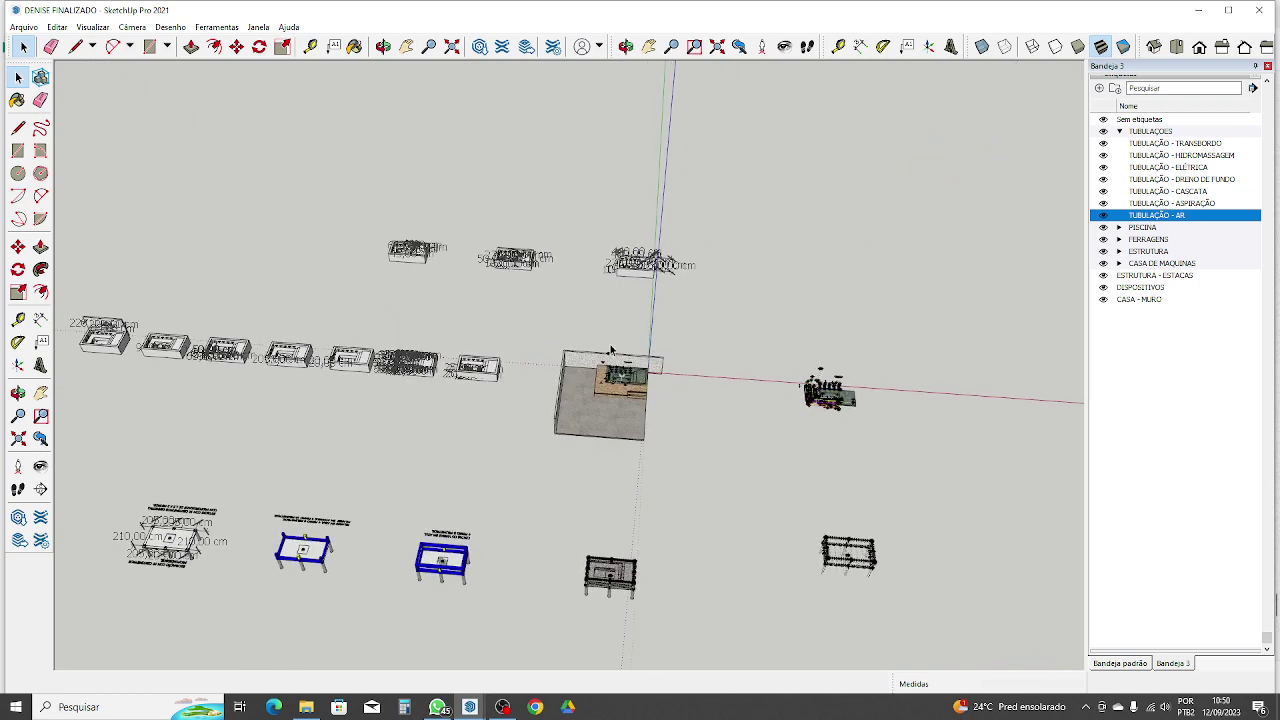
pyautogui.scroll(-2, 518, 350)
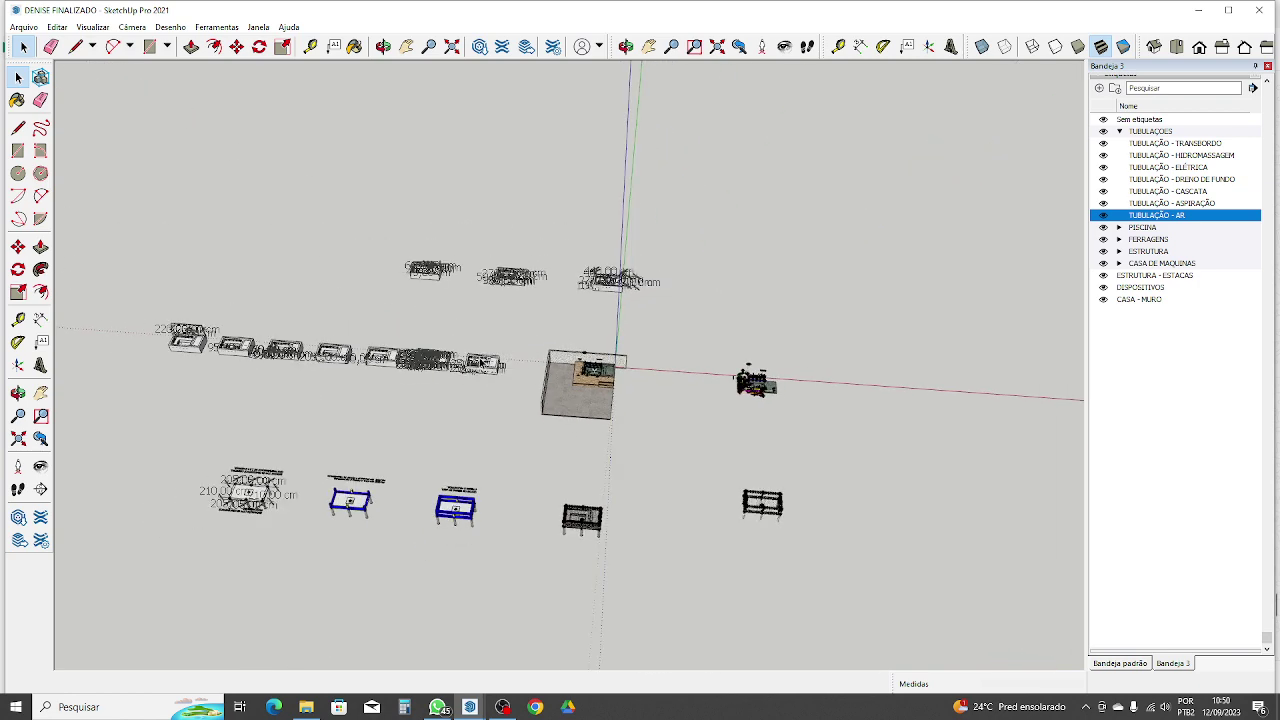
pyautogui.moveTo(435, 340)
pyautogui.mouseDown(button='middle')
pyautogui.moveTo(500, 309)
pyautogui.moveTo(733, 276)
pyautogui.mouseUp(button='middle')
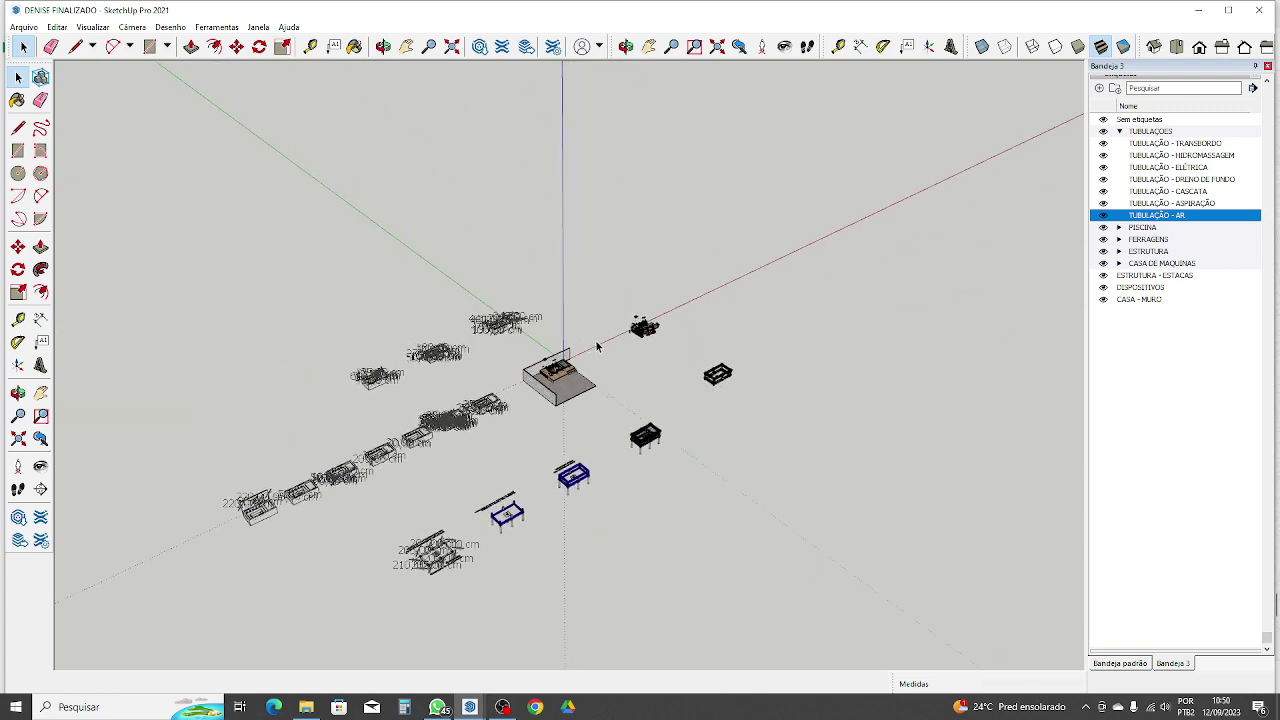
pyautogui.scroll(2, 580, 392)
pyautogui.moveTo(797, 208)
pyautogui.mouseDown(button='middle')
pyautogui.moveTo(614, 274)
pyautogui.moveTo(293, 284)
pyautogui.moveTo(386, 277)
pyautogui.moveTo(324, 257)
pyautogui.mouseUp(button='middle')
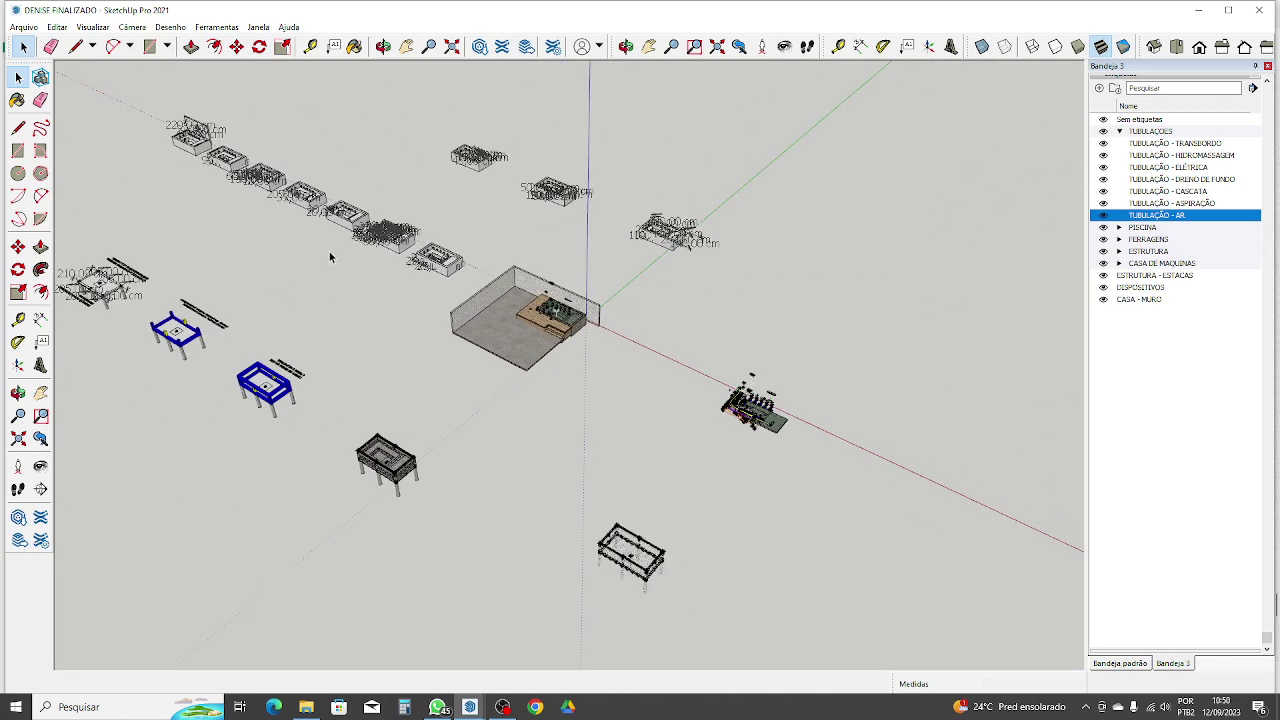